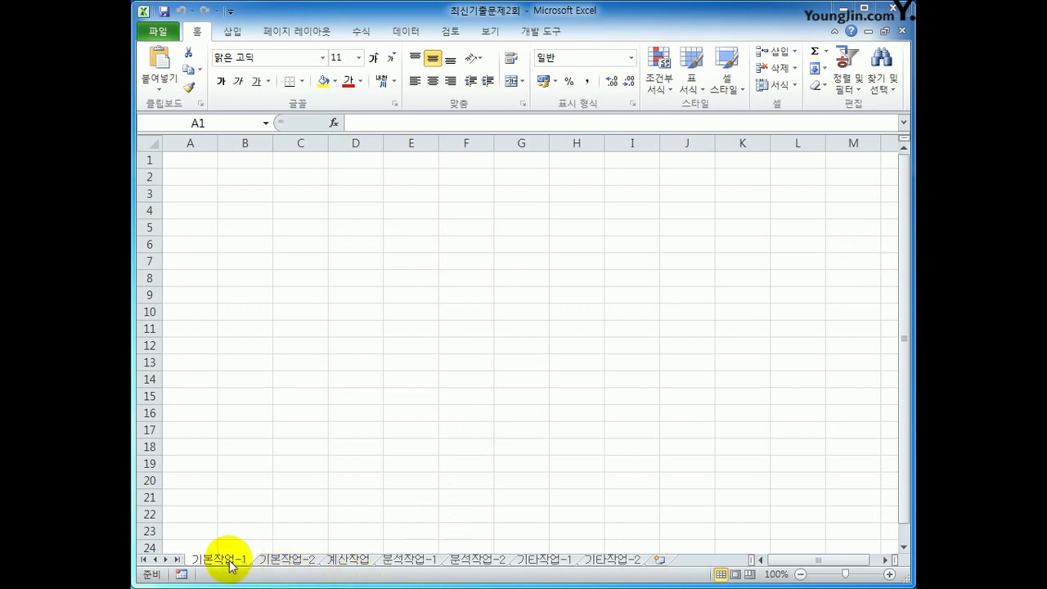
Start a Microsoft Query import at cell B2 using MS Access Database as the data source
{"action": "left_click", "coordinate": [252, 175]}
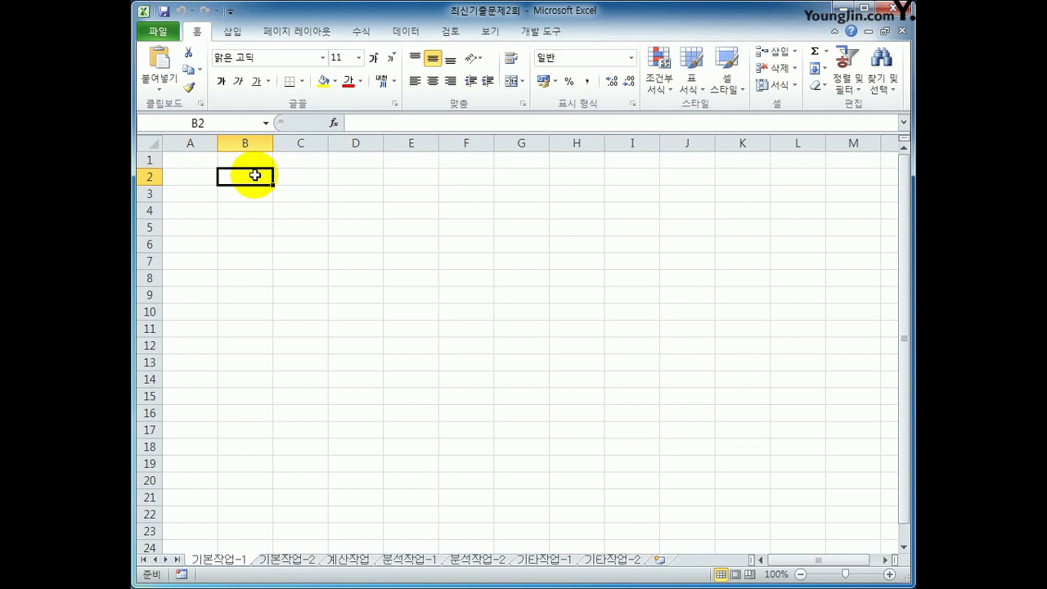
{"action": "left_click", "coordinate": [404, 32]}
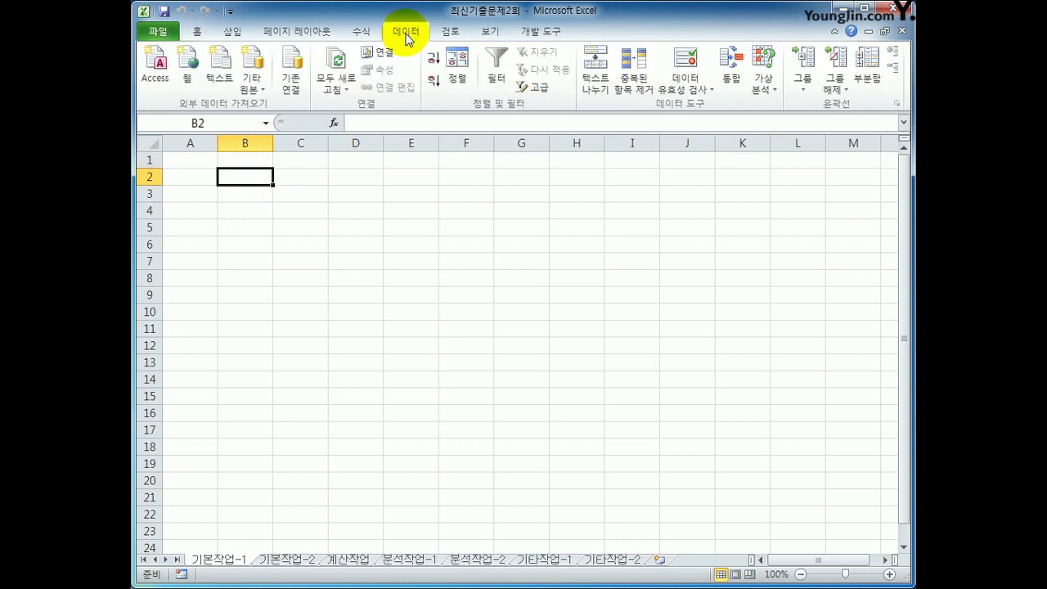
{"action": "left_click", "coordinate": [261, 90]}
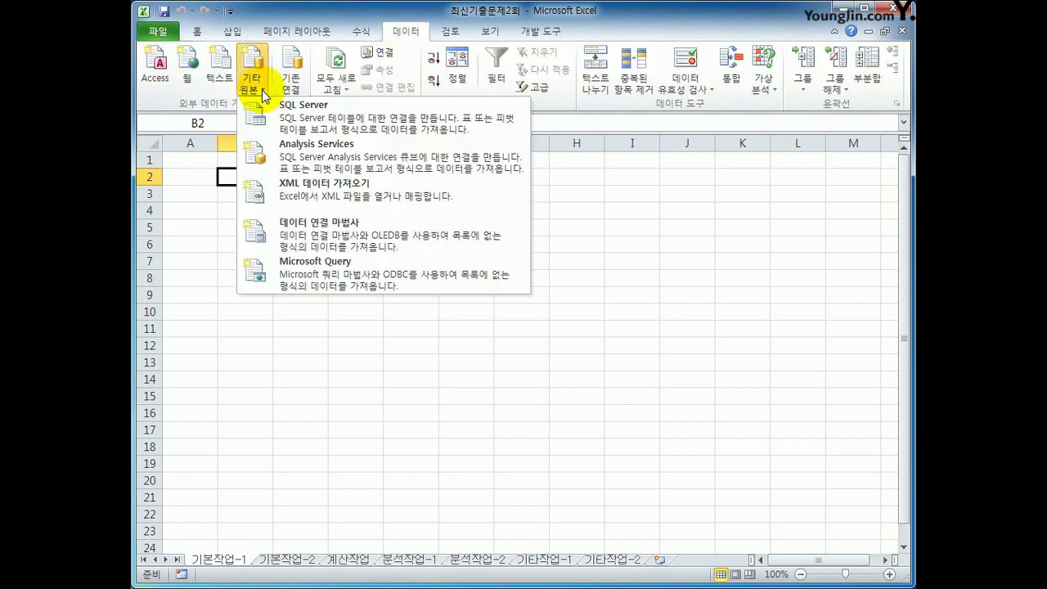
{"action": "left_click", "coordinate": [333, 270]}
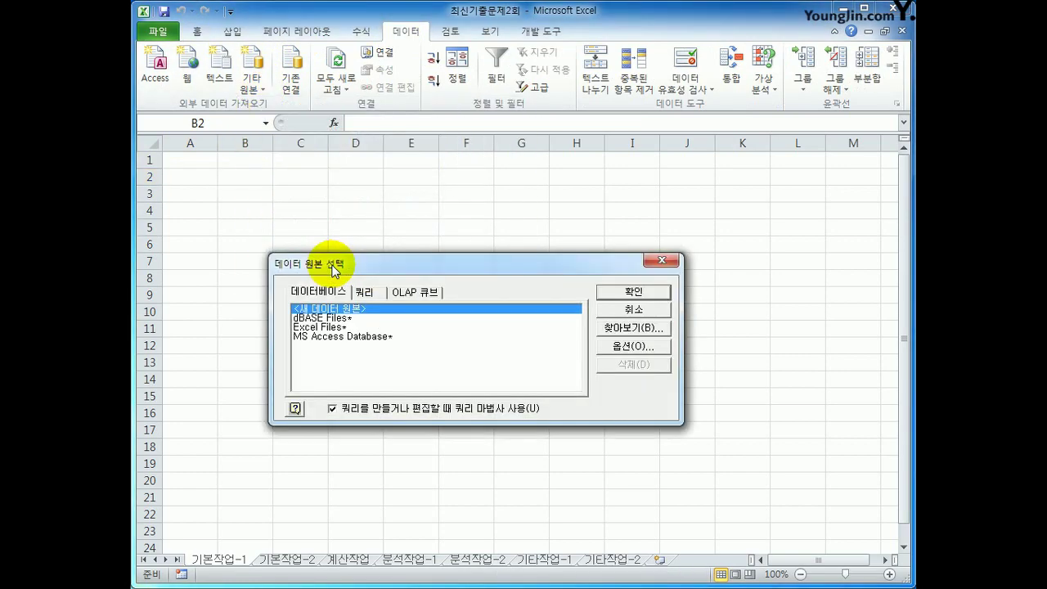
{"action": "left_click", "coordinate": [341, 338]}
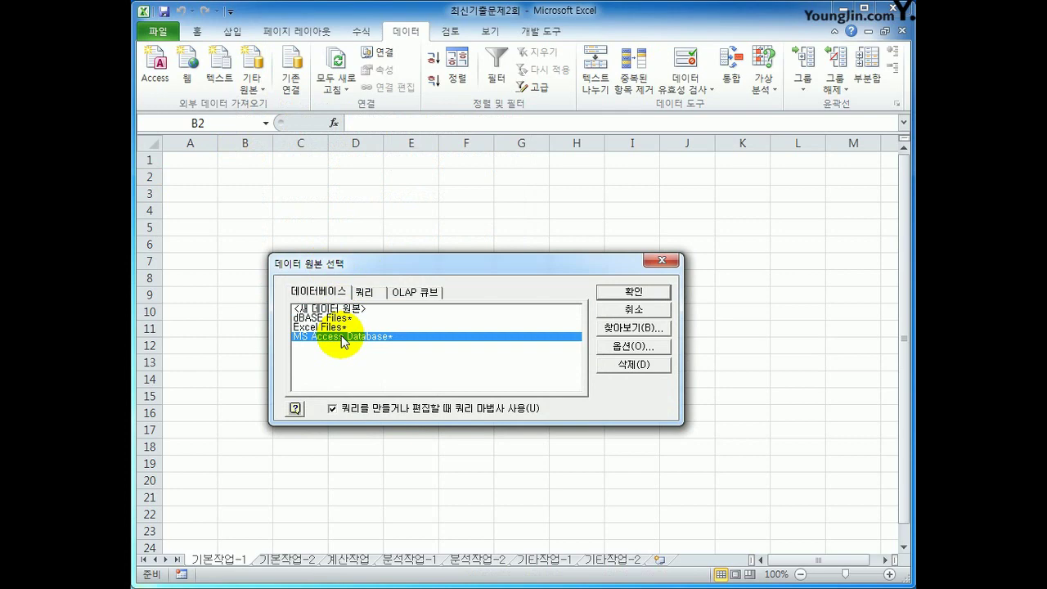
{"action": "left_click", "coordinate": [633, 291]}
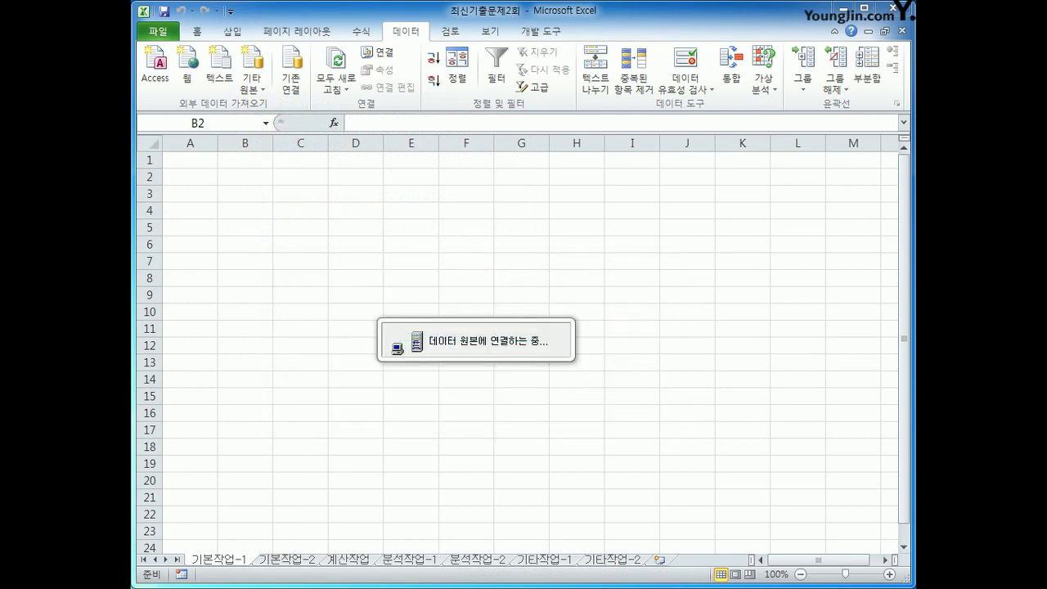
Browse to the folder c:\컴활1급\스프레드시트\기출문제 for the database selection
{"action": "left_click", "coordinate": [523, 221]}
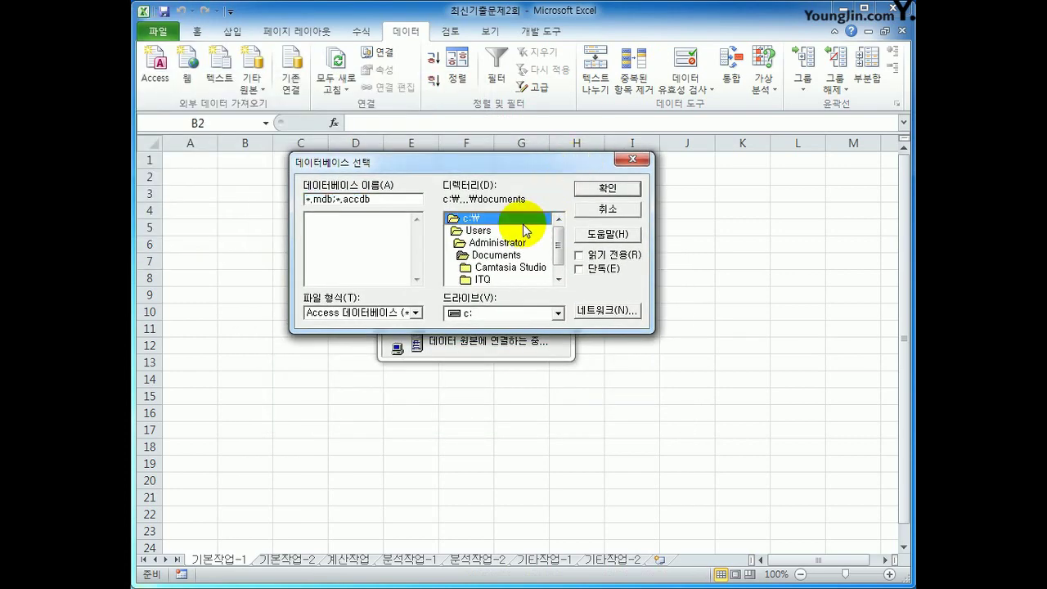
{"action": "double_click", "coordinate": [523, 222]}
{"action": "left_click_drag", "start_coordinate": [554, 234], "coordinate": [556, 266]}
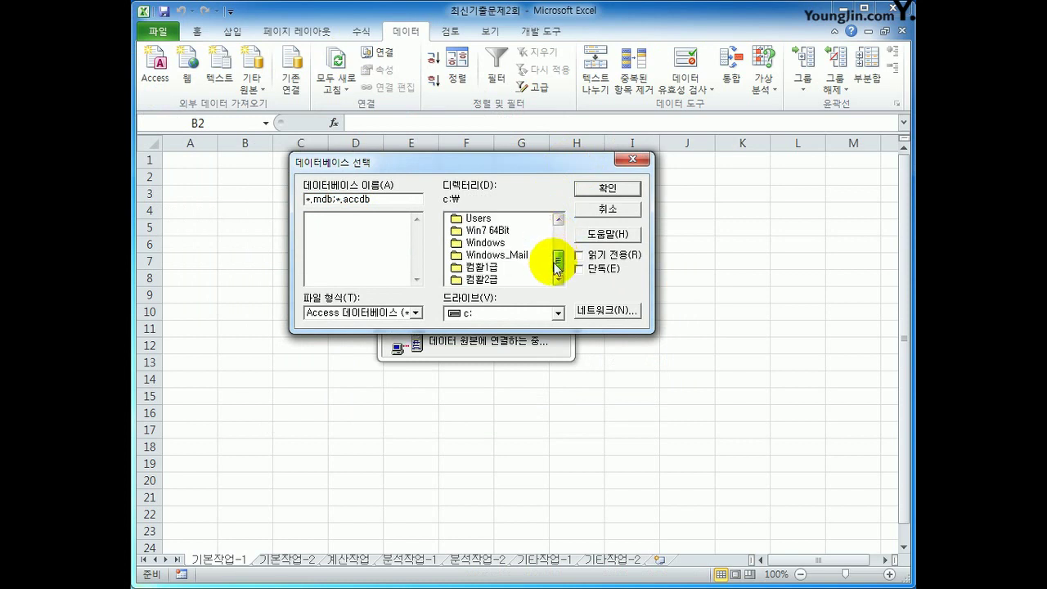
{"action": "left_click", "coordinate": [533, 267]}
{"action": "double_click", "coordinate": [533, 268]}
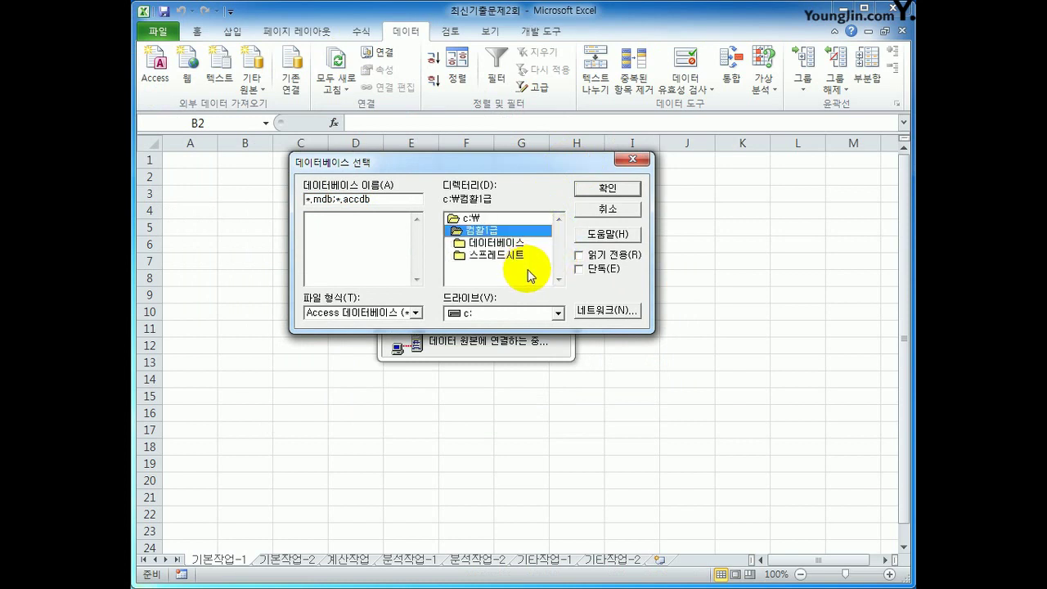
{"action": "left_click", "coordinate": [527, 256]}
{"action": "double_click", "coordinate": [526, 256]}
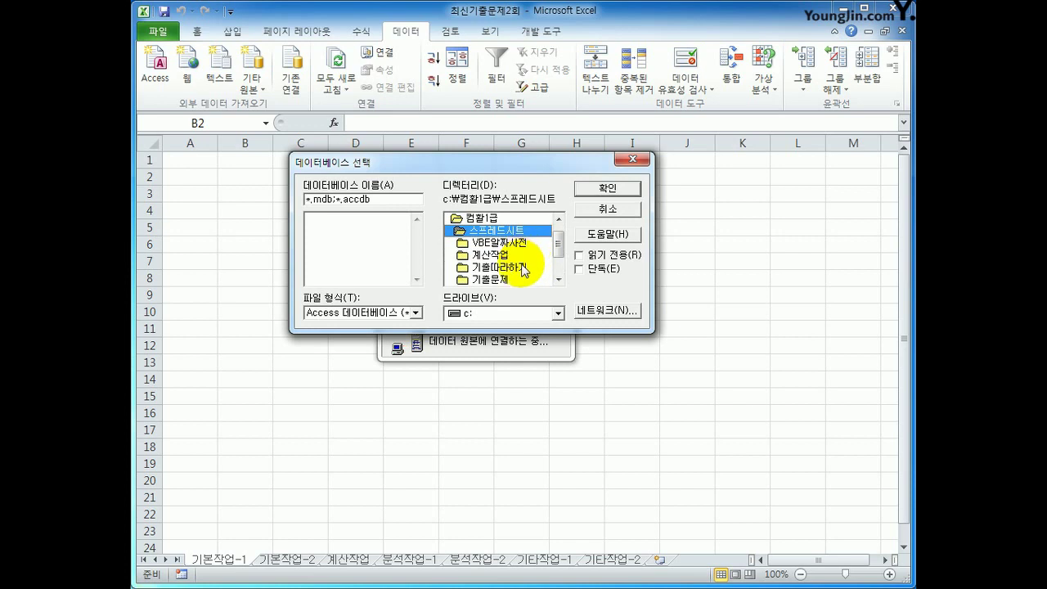
{"action": "left_click", "coordinate": [514, 279]}
{"action": "double_click", "coordinate": [514, 279]}
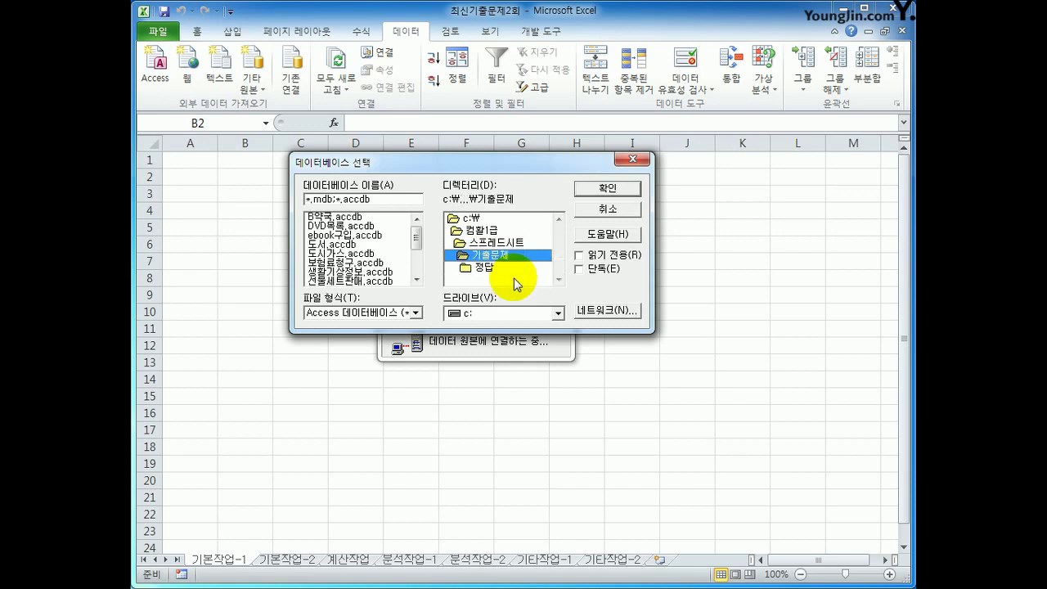
Choose 취업현황.accdb as the database and connect to it
{"action": "left_click_drag", "start_coordinate": [415, 236], "coordinate": [417, 260]}
{"action": "left_click", "coordinate": [376, 264]}
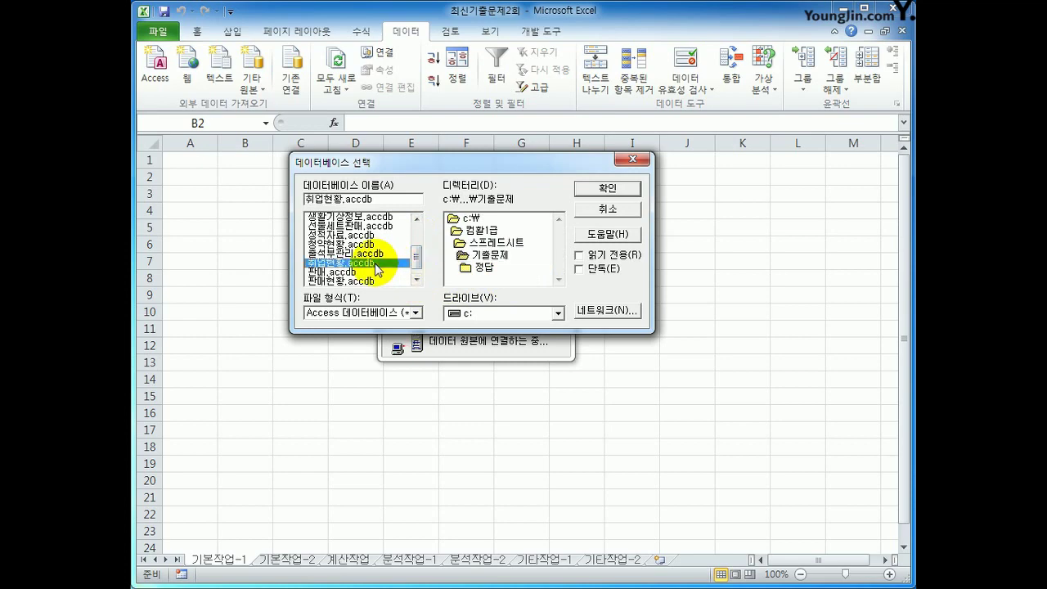
{"action": "left_click", "coordinate": [606, 191]}
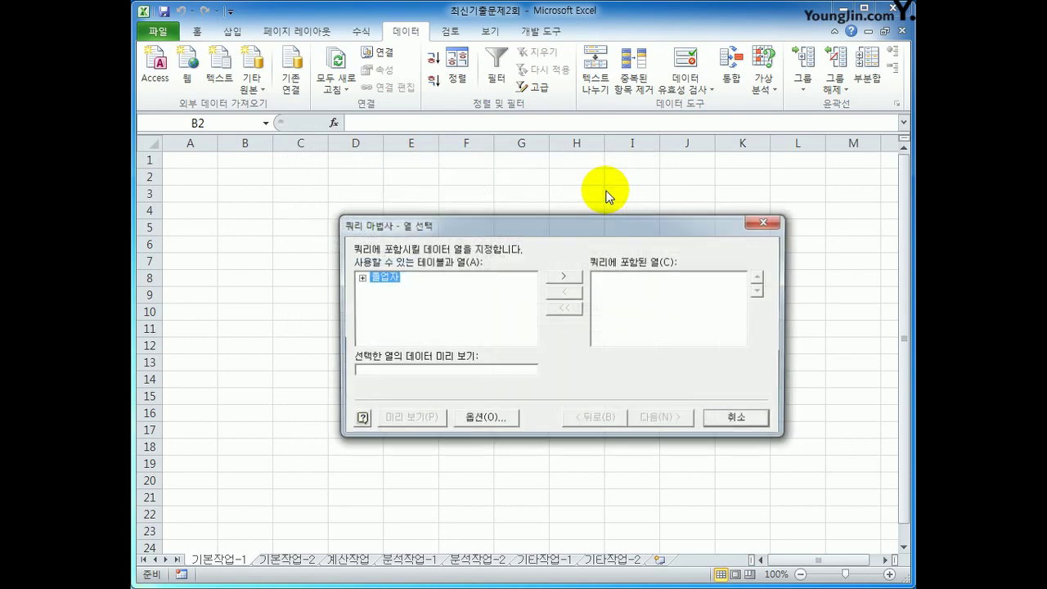
Include the columns 단과대학, 학과, 성별, 졸업자 and 취업률 from the 졸업자 table in the query and continue to data filtering
{"action": "double_click", "coordinate": [386, 283]}
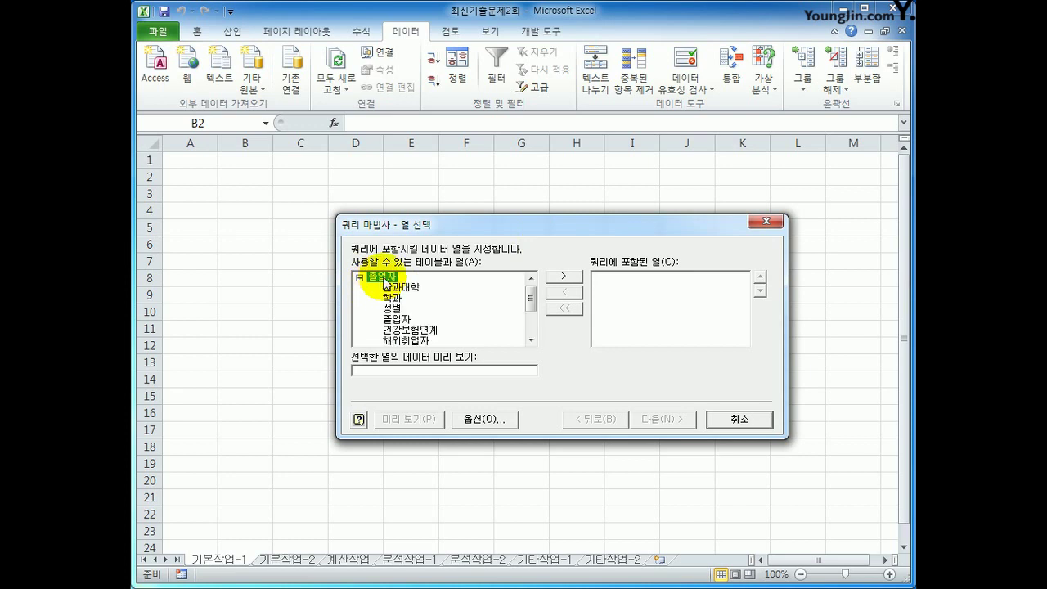
{"action": "left_click", "coordinate": [401, 287]}
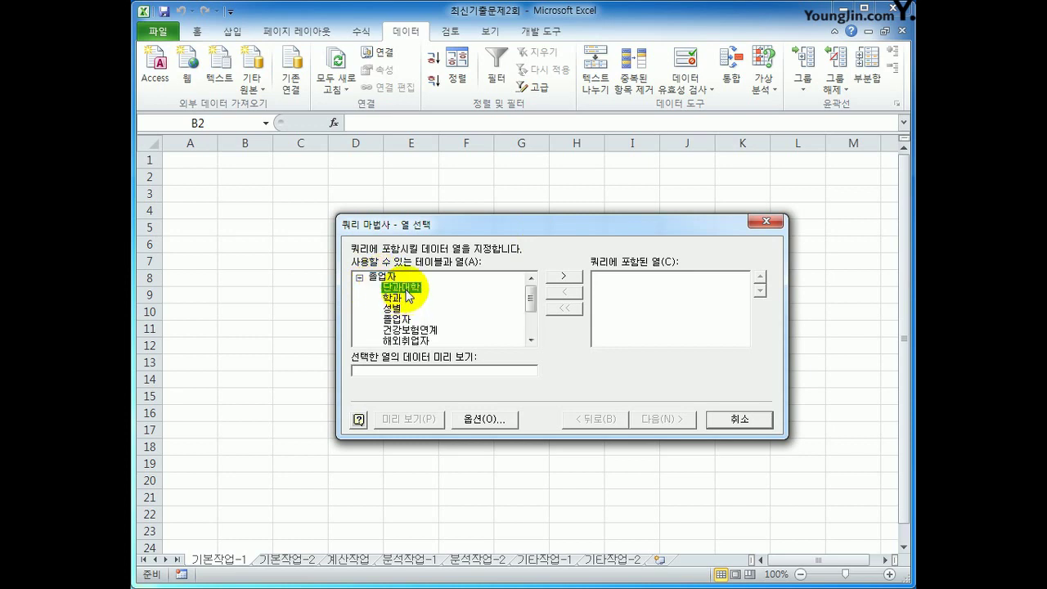
{"action": "double_click", "coordinate": [406, 287]}
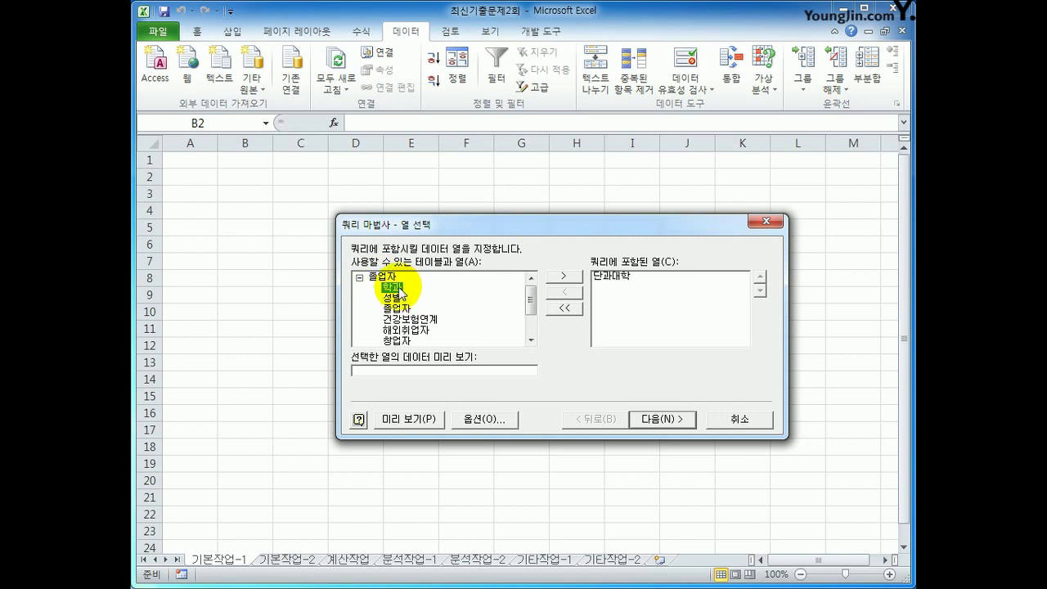
{"action": "double_click", "coordinate": [400, 288]}
{"action": "double_click", "coordinate": [399, 289]}
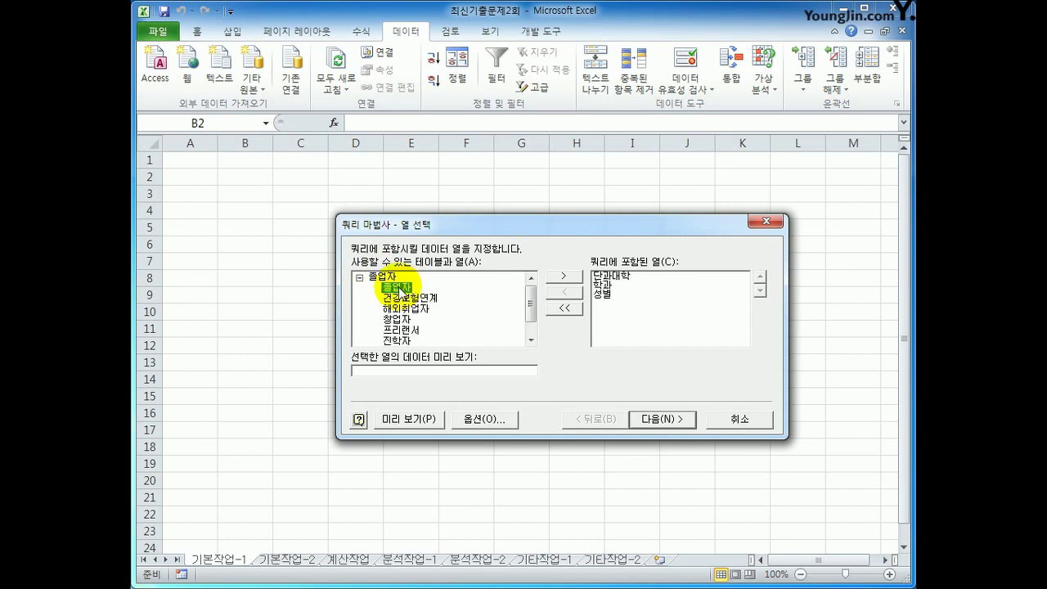
{"action": "double_click", "coordinate": [396, 288]}
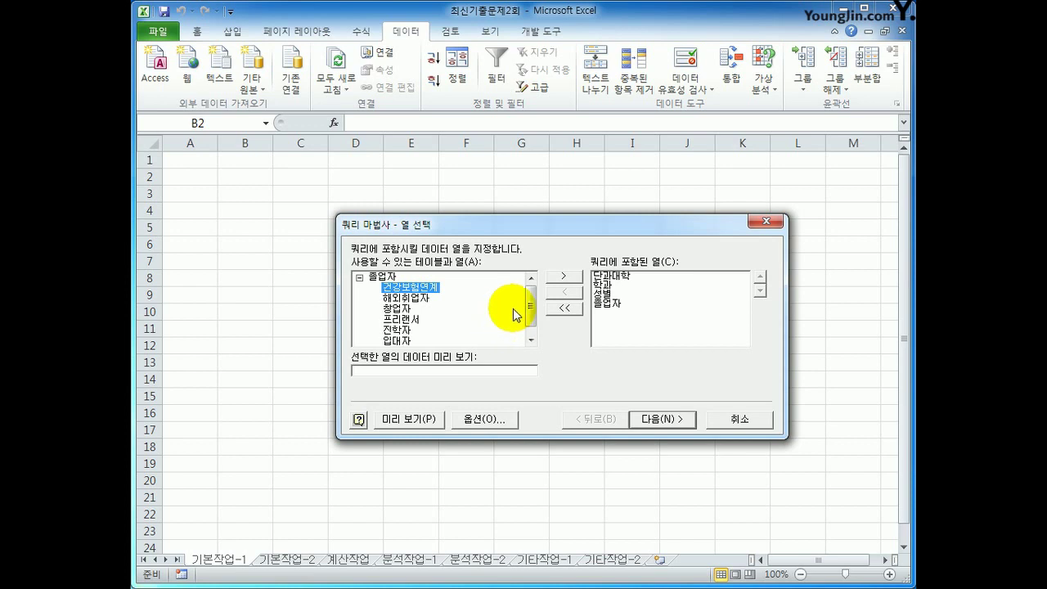
{"action": "left_click", "coordinate": [531, 339]}
{"action": "double_click", "coordinate": [400, 340]}
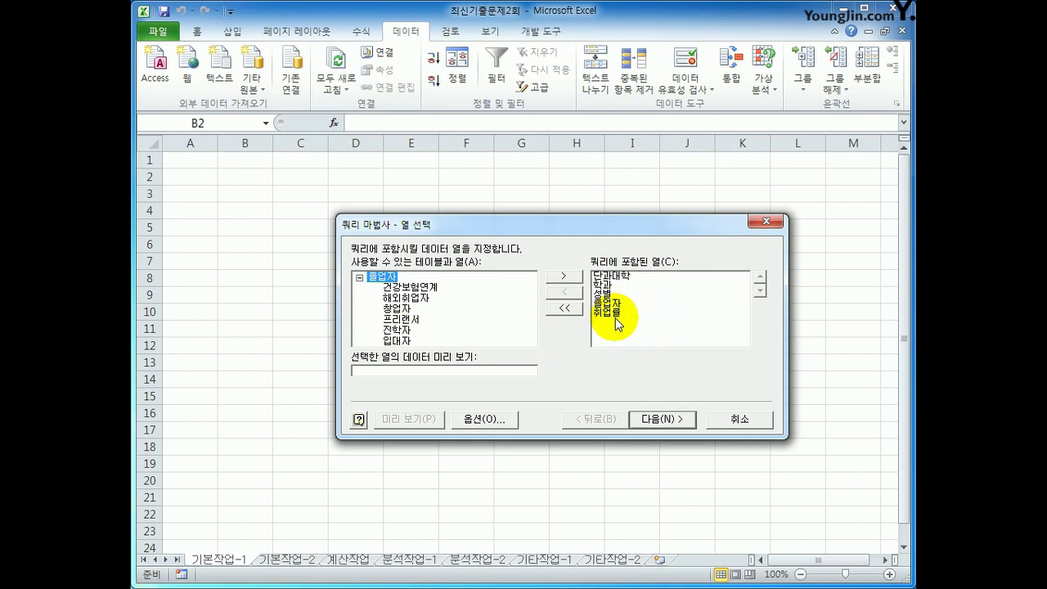
{"action": "left_click", "coordinate": [669, 420]}
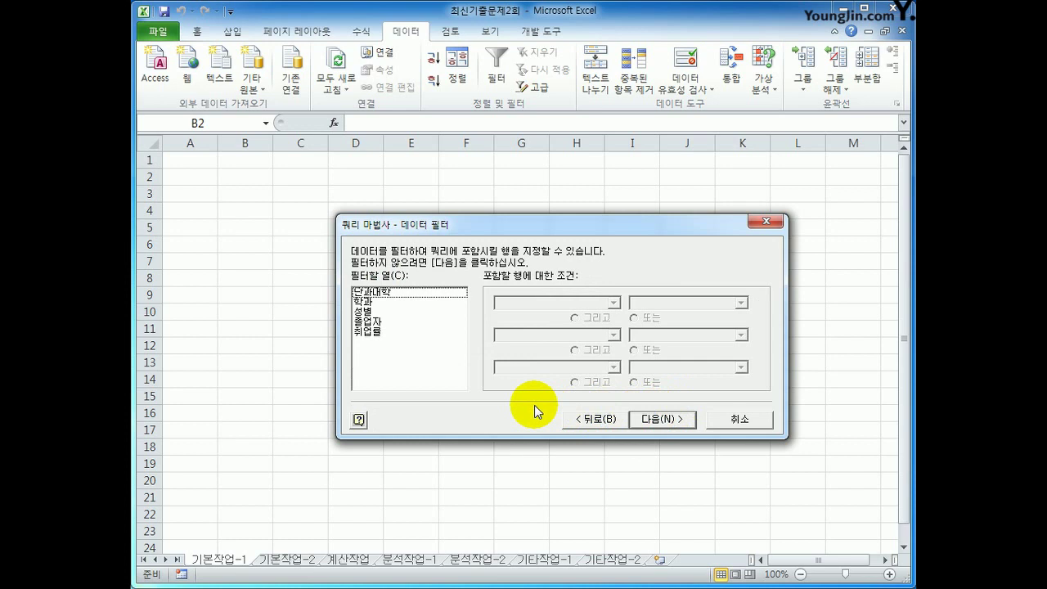
Filter the query rows so that 성별 equals 남
{"action": "left_click", "coordinate": [402, 311]}
{"action": "left_click", "coordinate": [543, 304]}
{"action": "left_click", "coordinate": [532, 324]}
{"action": "left_click", "coordinate": [739, 303]}
{"action": "left_click", "coordinate": [726, 316]}
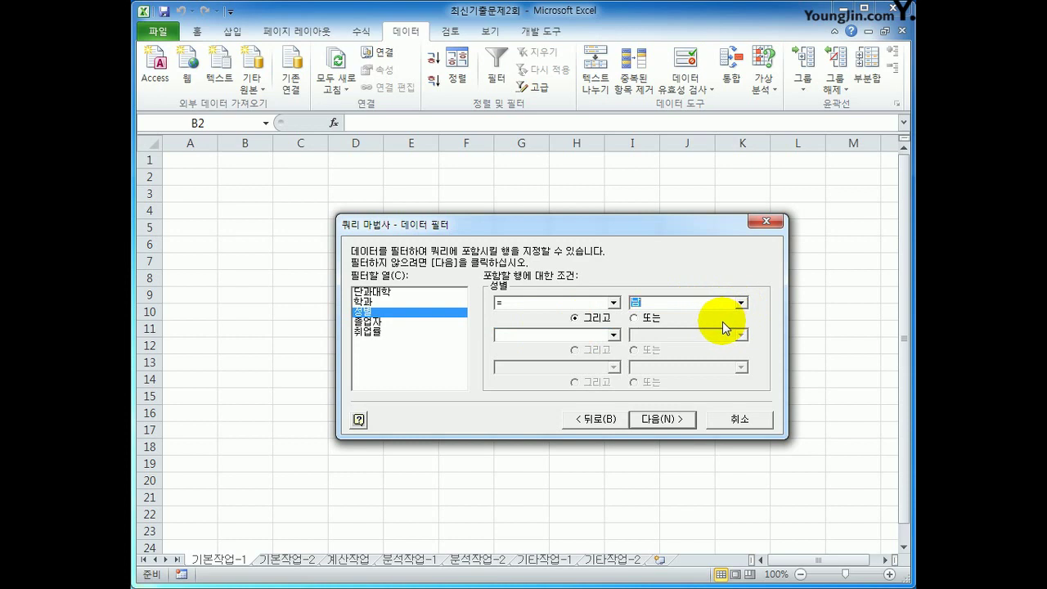
Add a filter condition requiring 취업률 to be greater than or equal to 0.5
{"action": "left_click", "coordinate": [413, 332]}
{"action": "left_click", "coordinate": [519, 304]}
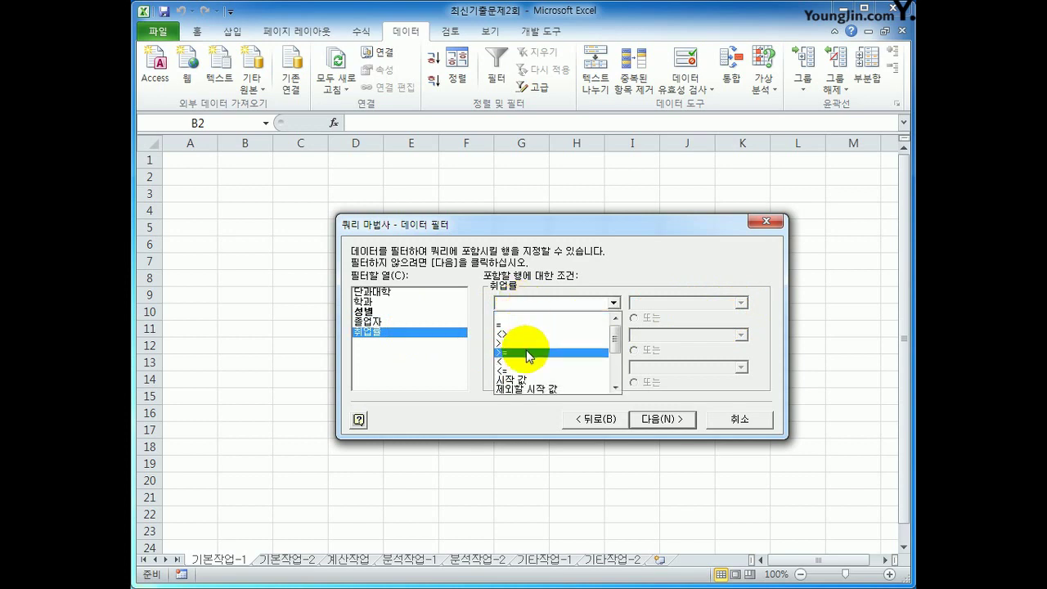
{"action": "left_click", "coordinate": [527, 352]}
{"action": "key", "text": "Tab"}
{"action": "type", "text": "50"}
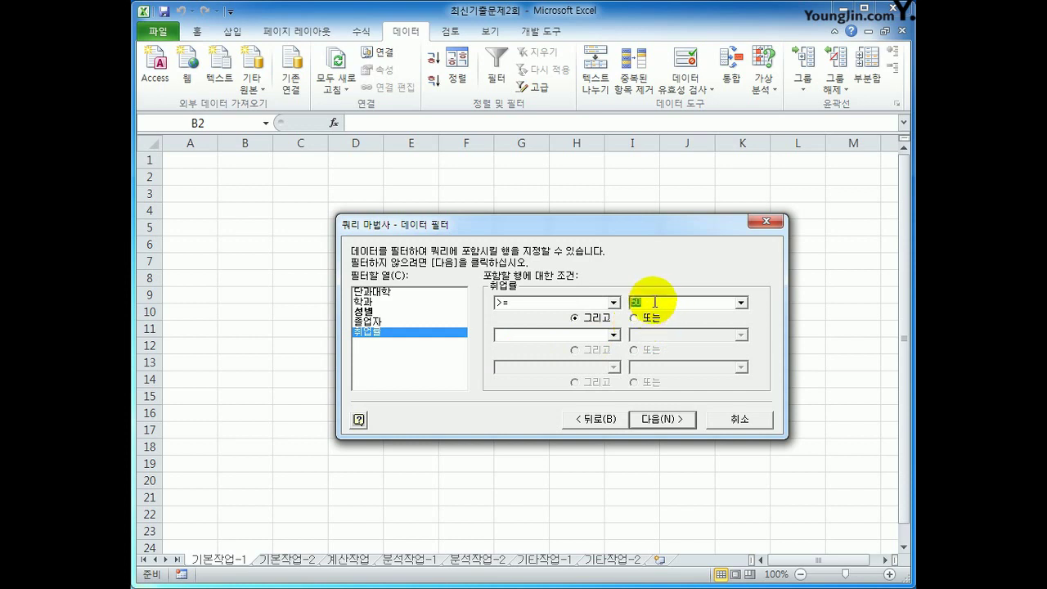
{"action": "key", "text": "BackSpace"}
{"action": "key", "text": "BackSpace"}
{"action": "type", "text": "0.5"}
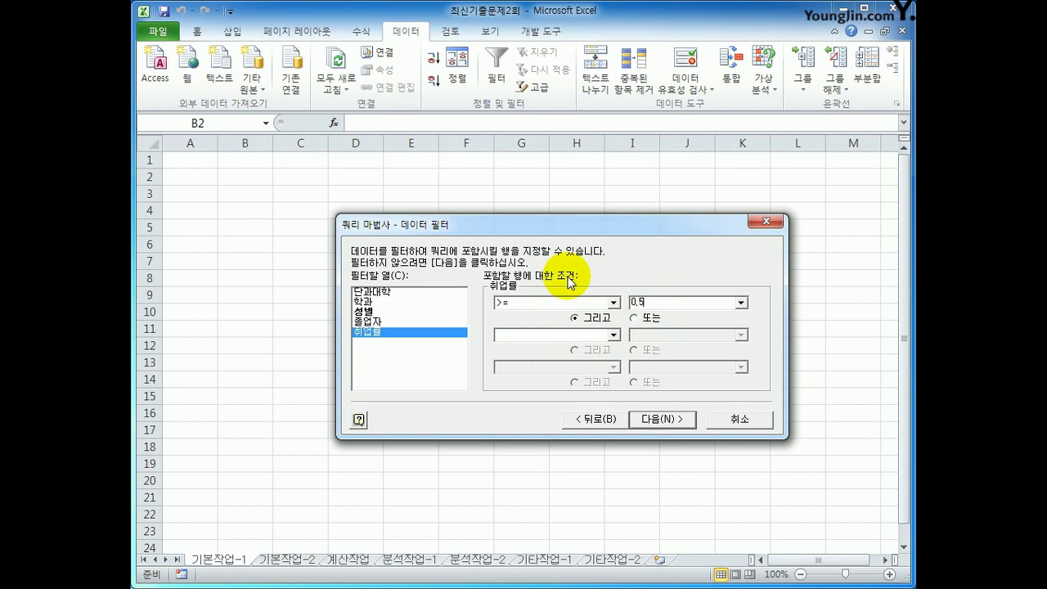
Filter 단과대학 to rows equal to 사범대학 or equal to 공과대학
{"action": "left_click", "coordinate": [399, 294]}
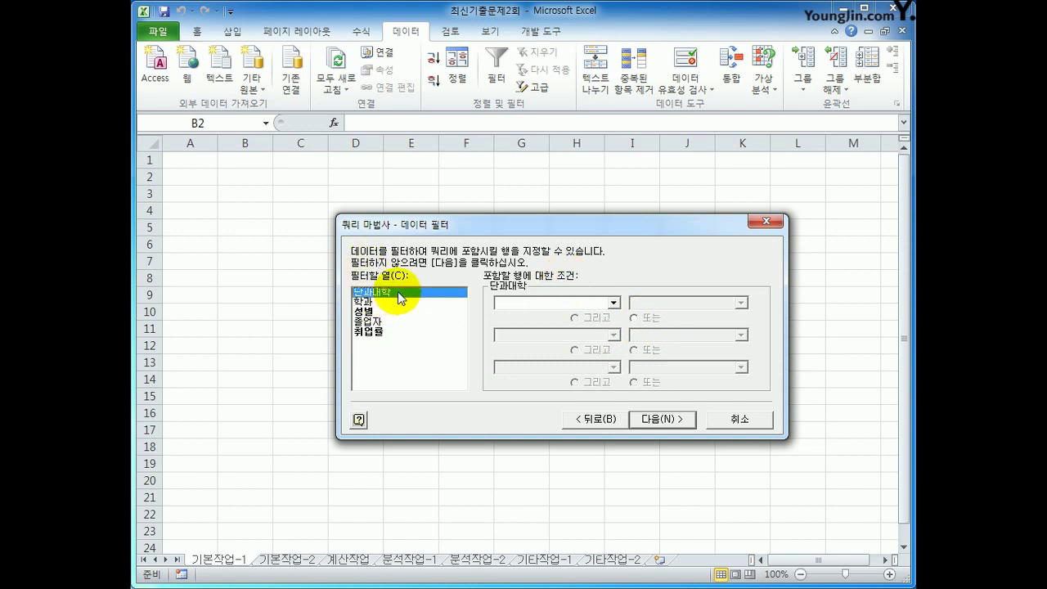
{"action": "left_click", "coordinate": [612, 303]}
{"action": "left_click", "coordinate": [607, 325]}
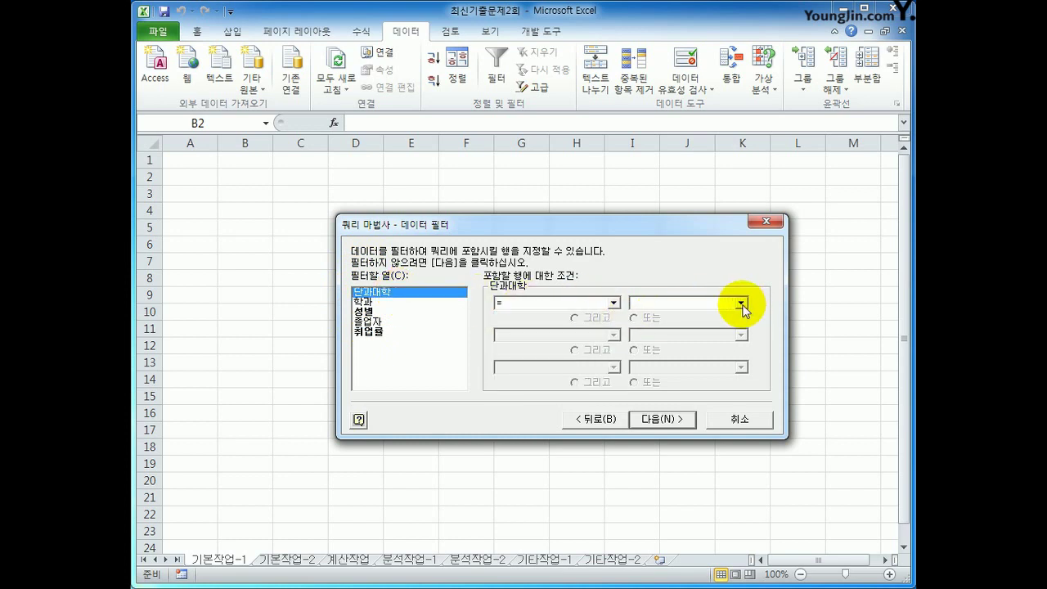
{"action": "left_click", "coordinate": [741, 303]}
{"action": "left_click", "coordinate": [730, 330]}
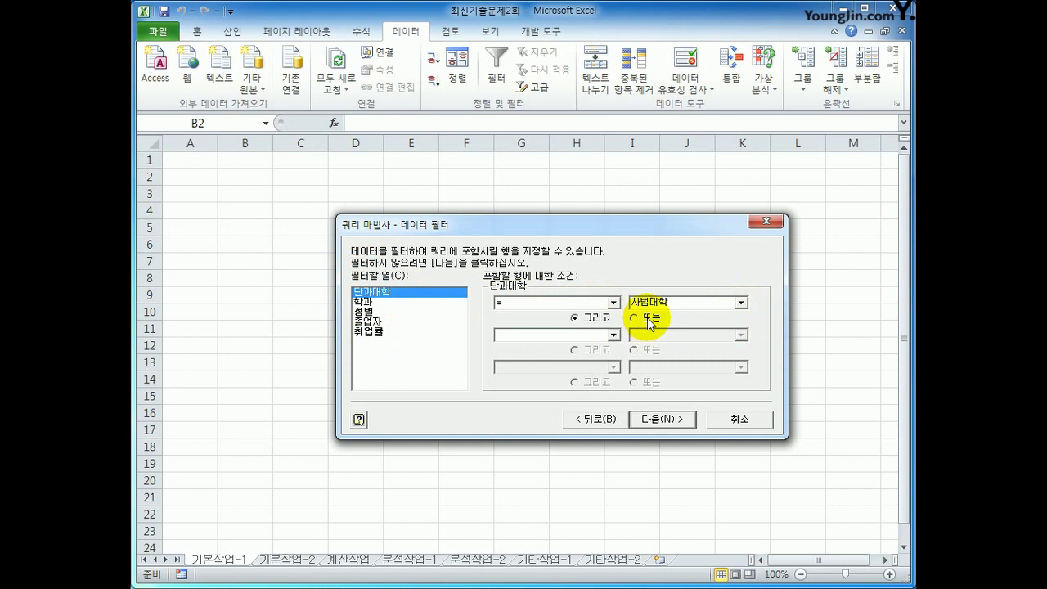
{"action": "left_click", "coordinate": [635, 317]}
{"action": "left_click", "coordinate": [613, 334]}
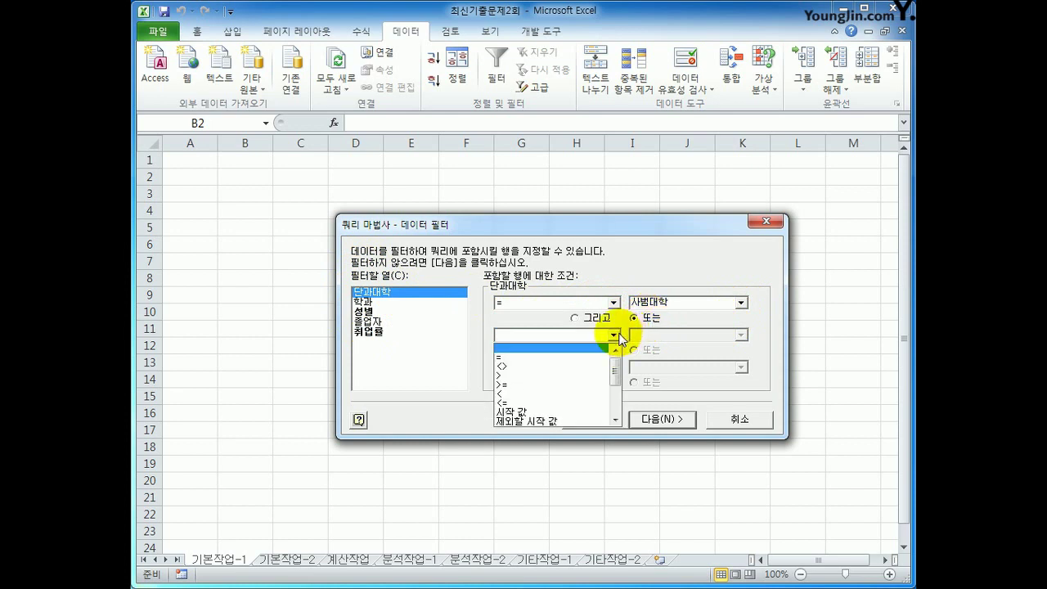
{"action": "left_click", "coordinate": [572, 356]}
{"action": "left_click", "coordinate": [740, 335]}
{"action": "left_click", "coordinate": [721, 348]}
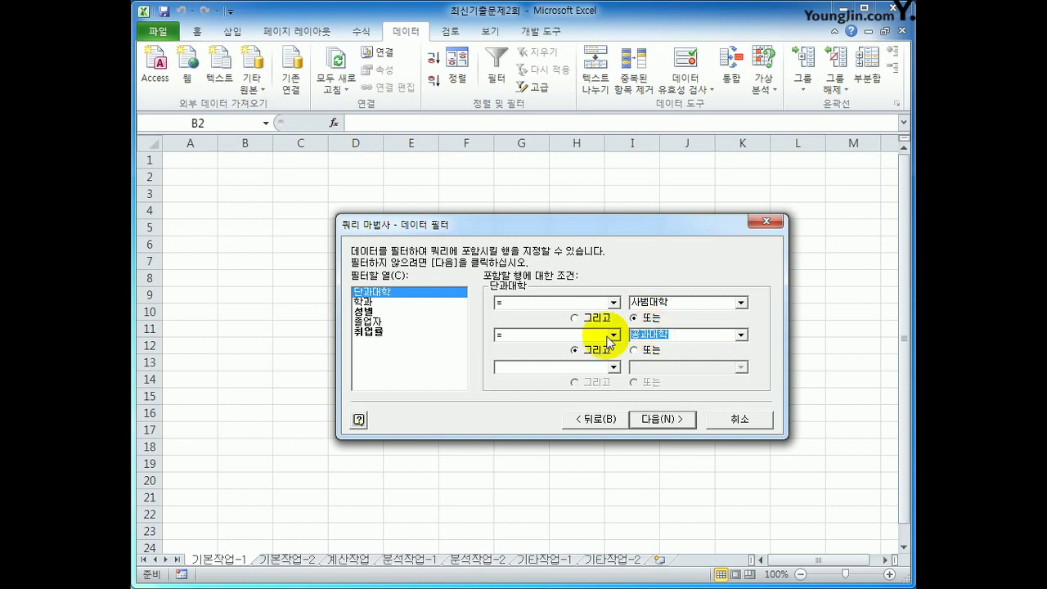
Review the filter conditions on 성별, 취업률 and 단과대학, and proceed to the sort order settings
{"action": "left_click", "coordinate": [420, 313]}
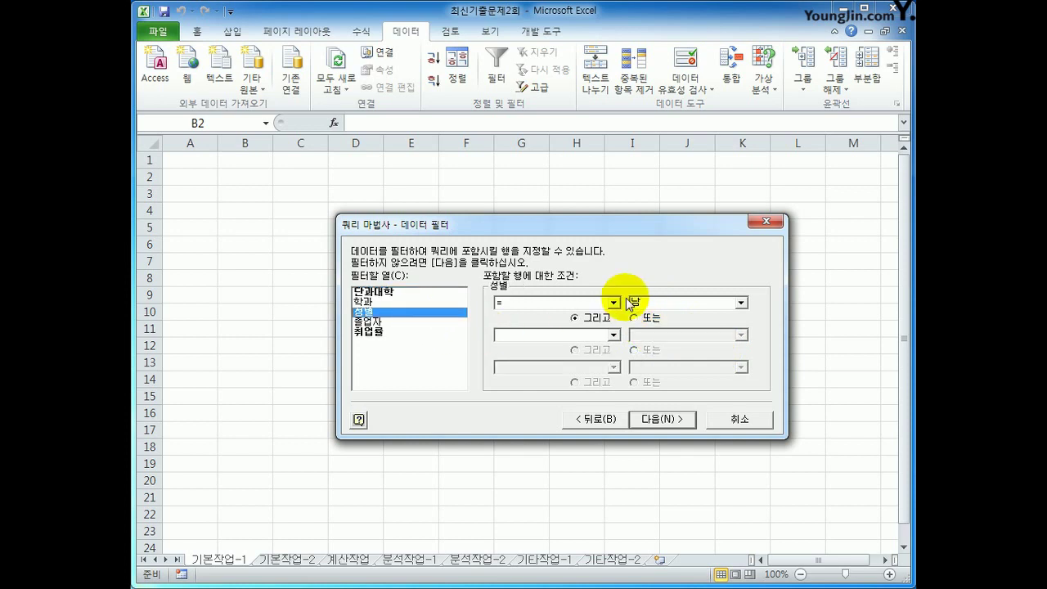
{"action": "left_click", "coordinate": [449, 332]}
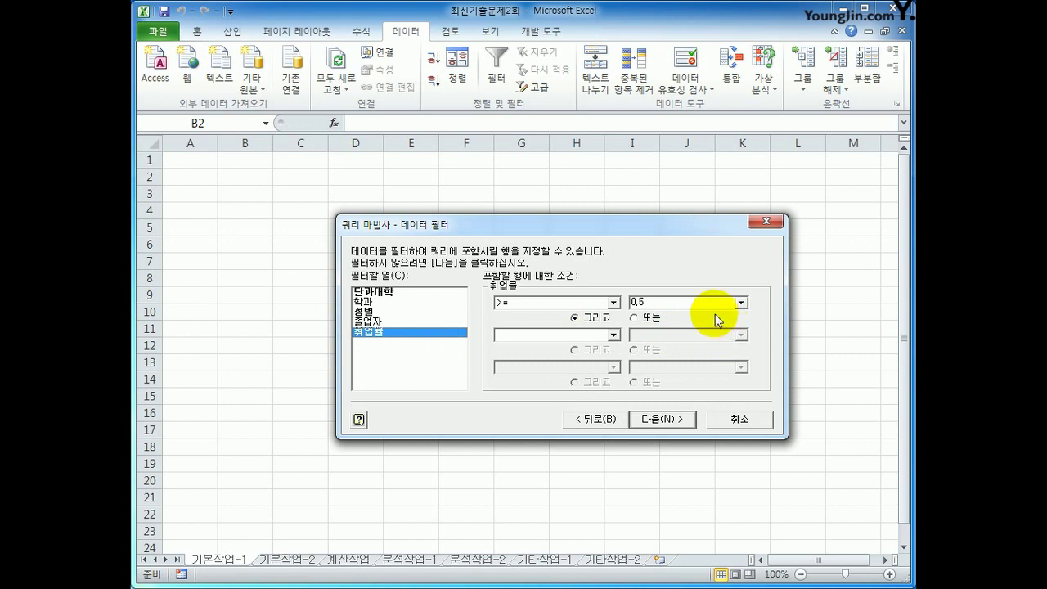
{"action": "left_click", "coordinate": [384, 292]}
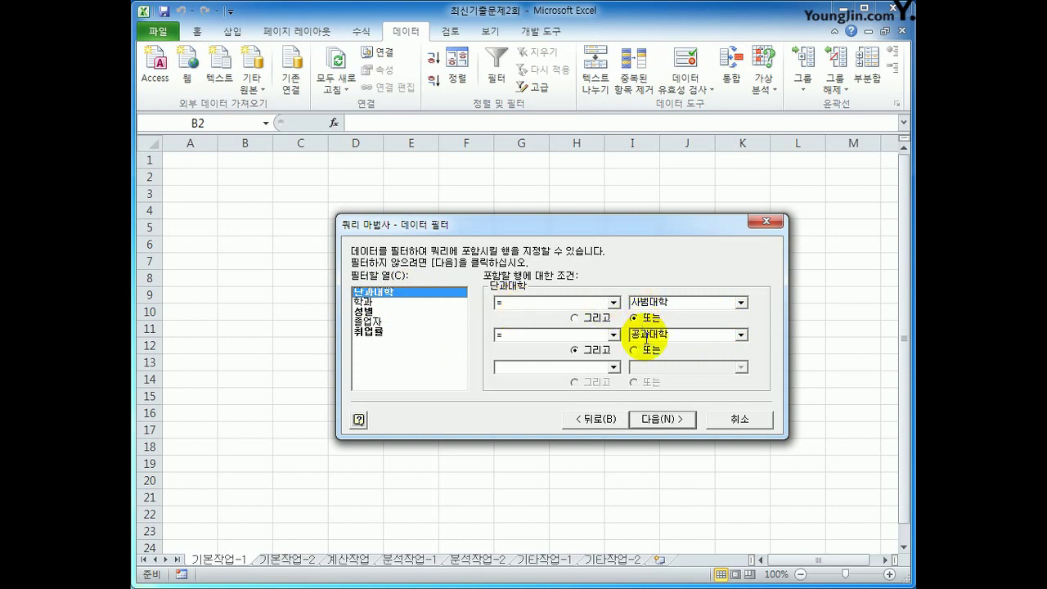
{"action": "left_click", "coordinate": [682, 420]}
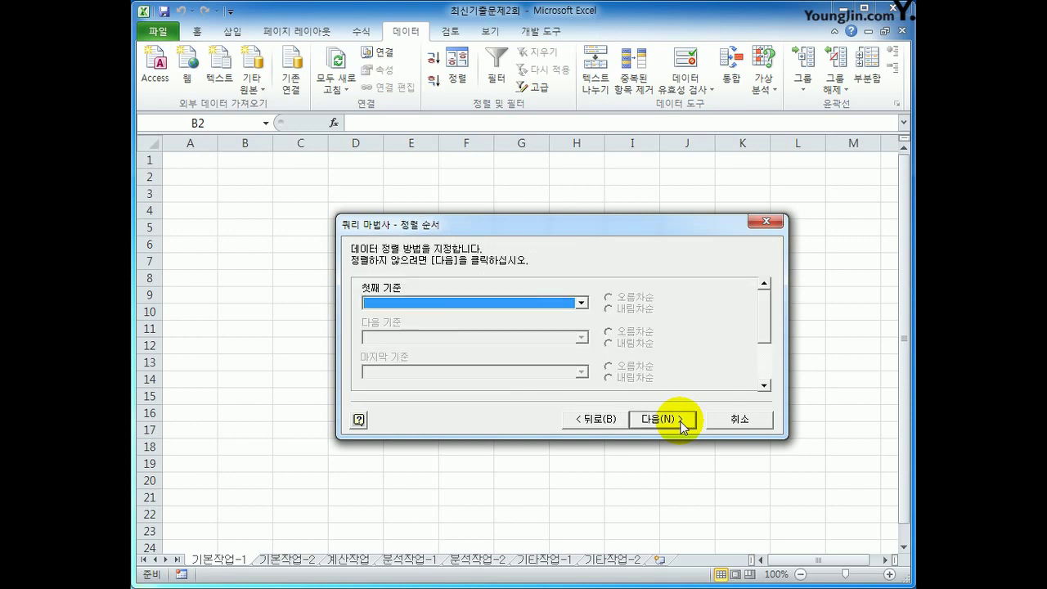
Set 단과대학 in descending order (내림차순) as the first sort criterion
{"action": "left_click", "coordinate": [569, 302]}
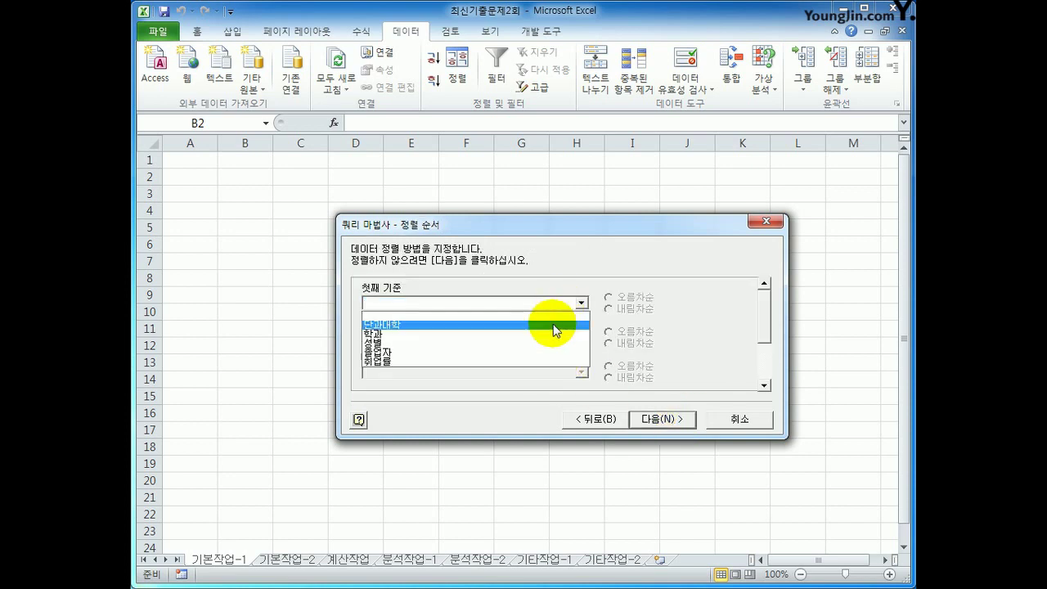
{"action": "left_click", "coordinate": [554, 327]}
{"action": "left_click", "coordinate": [621, 314]}
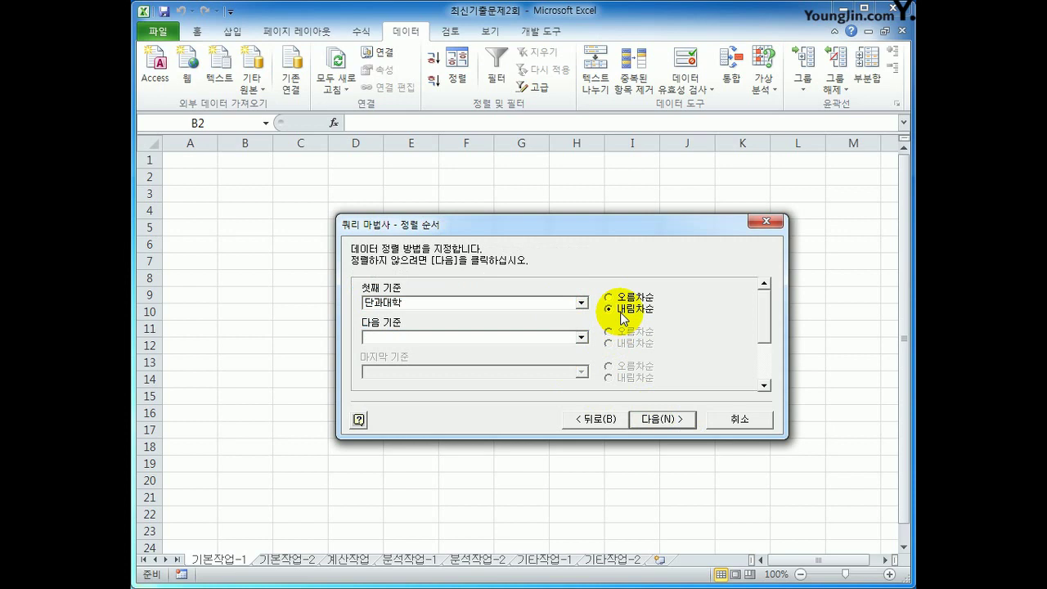
Set 취업률 in ascending order (오름차순) as the second sort criterion
{"action": "left_click", "coordinate": [538, 337]}
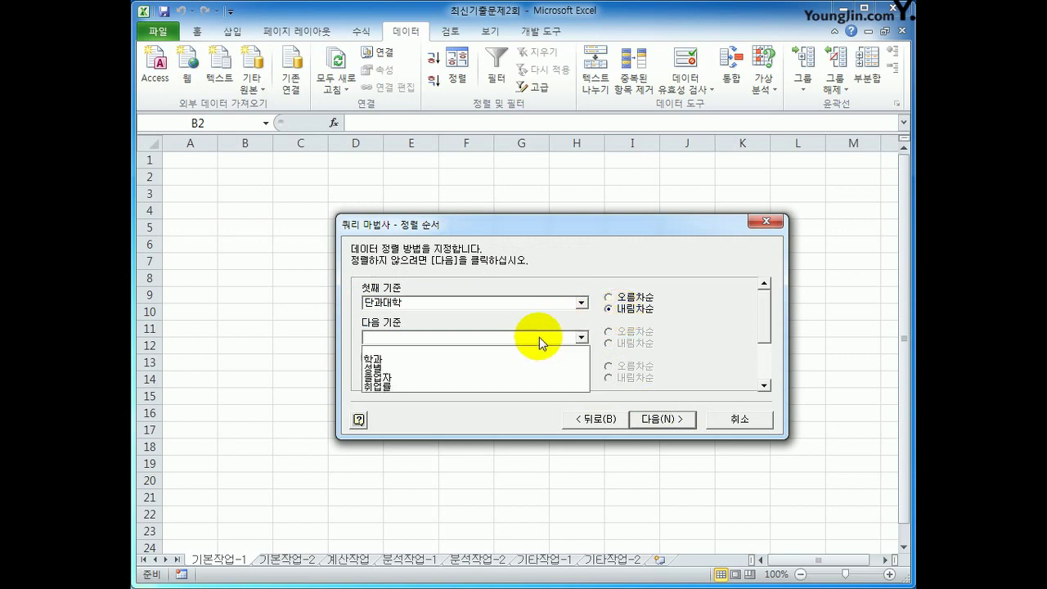
{"action": "left_click", "coordinate": [534, 388]}
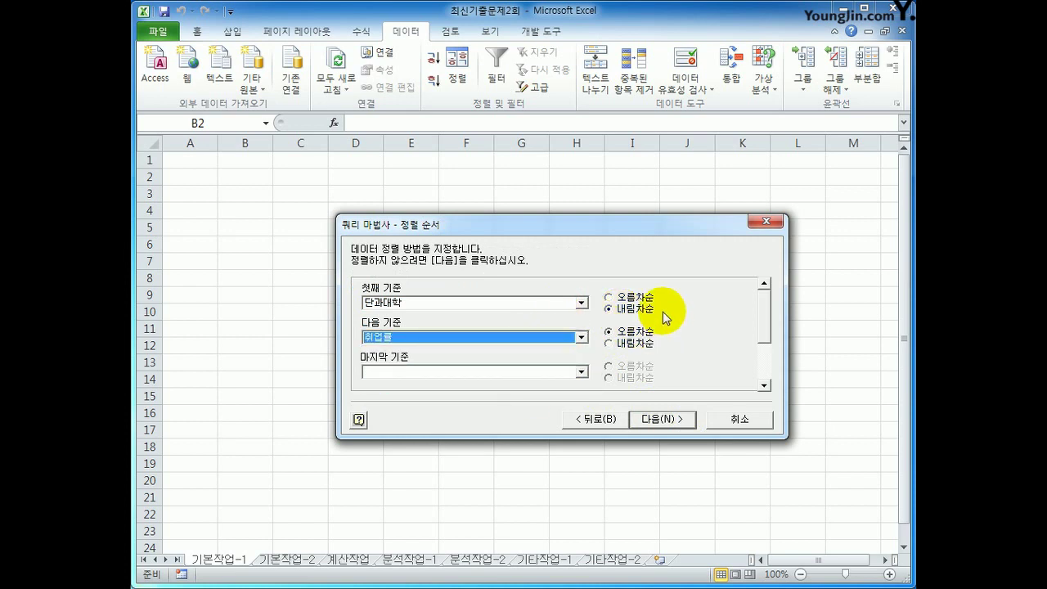
{"action": "left_click", "coordinate": [636, 332]}
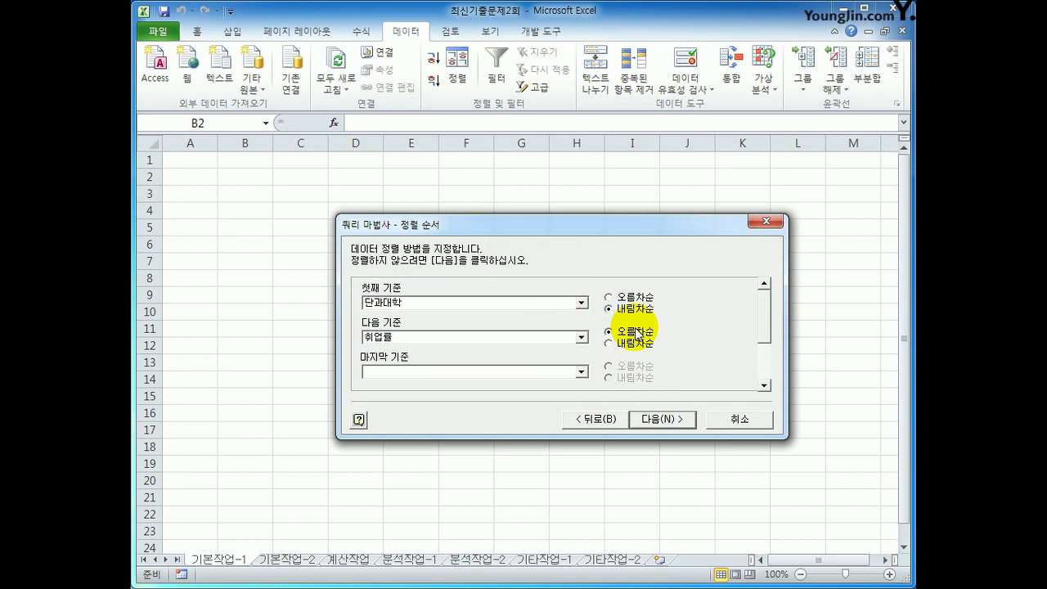
Finish the query and return its data to Excel as a table in the existing worksheet at $B$2
{"action": "left_click", "coordinate": [636, 420]}
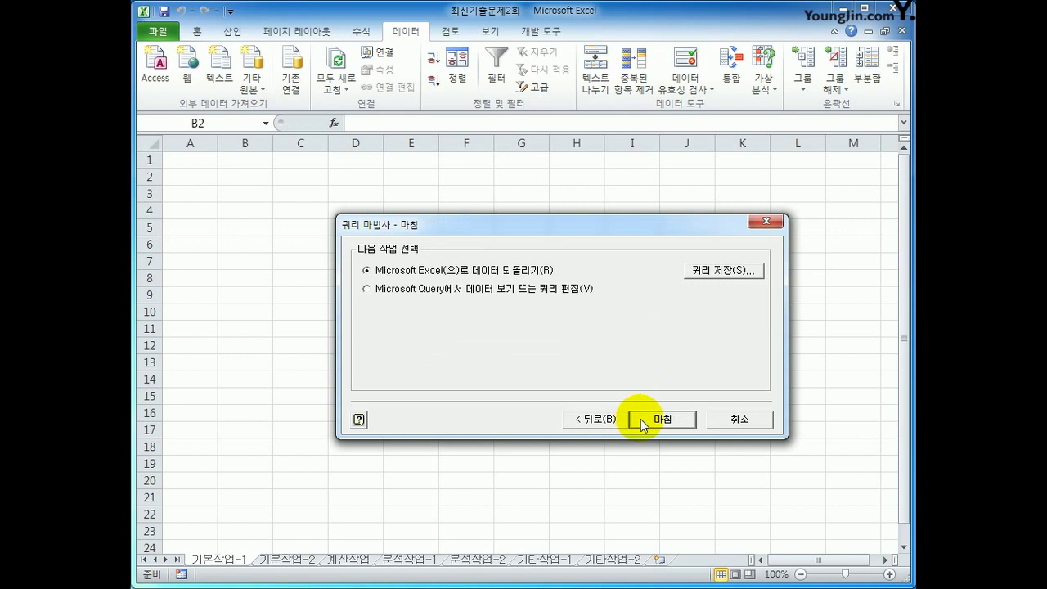
{"action": "left_click", "coordinate": [642, 421]}
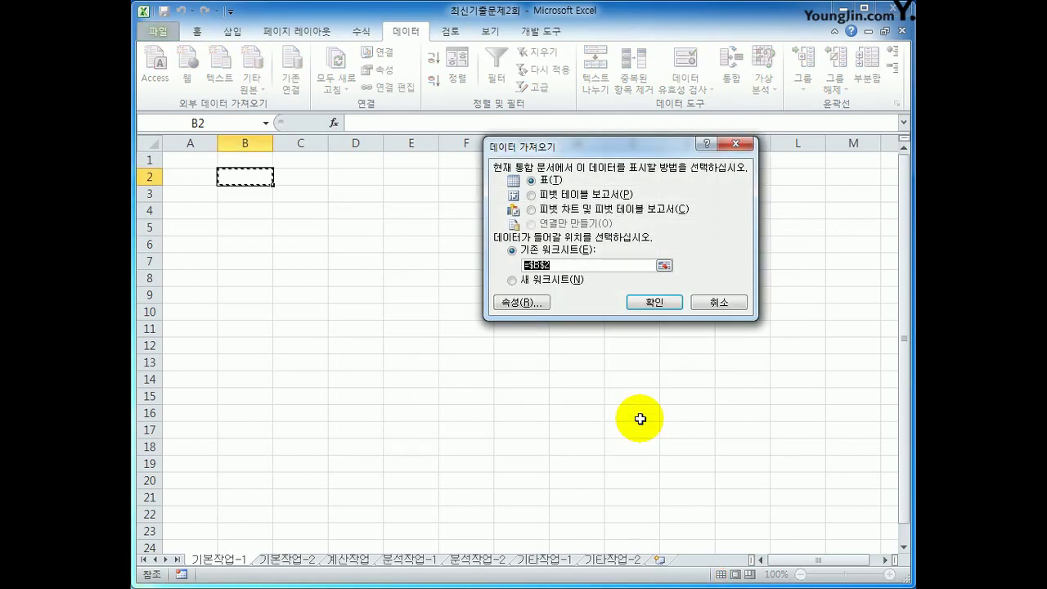
{"action": "left_click", "coordinate": [657, 302]}
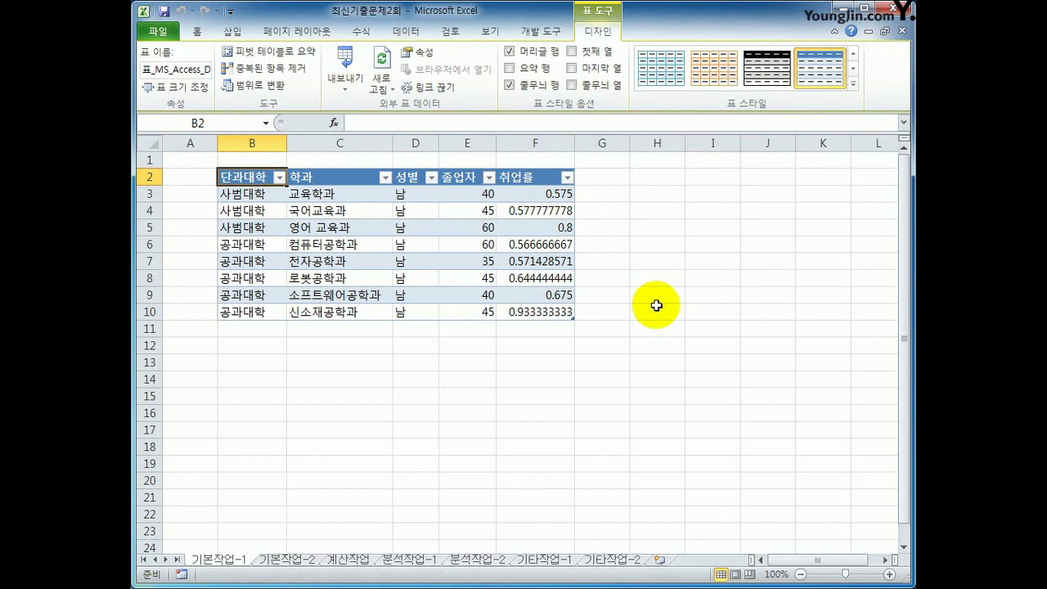
Look over the graduate data on sheet 기본작업-2 and enter the criteria heading 조건 in cell A35
{"action": "left_click", "coordinate": [288, 559]}
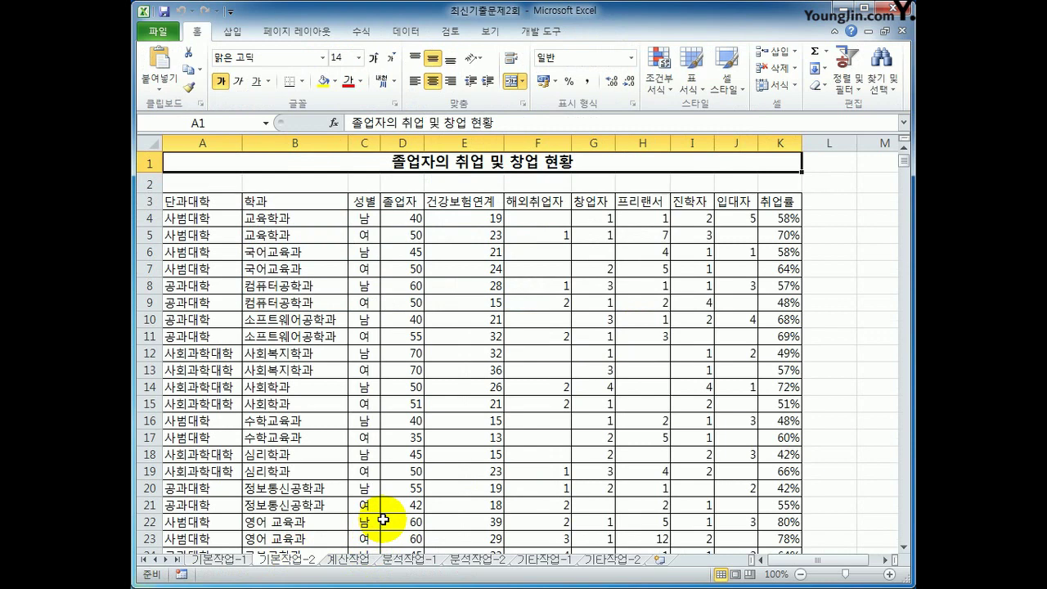
{"action": "left_click", "coordinate": [184, 201]}
{"action": "scroll", "coordinate": [583, 410], "scroll_direction": "down", "scroll_amount": 3}
{"action": "scroll", "coordinate": [583, 410], "scroll_direction": "down", "scroll_amount": 4}
{"action": "left_click", "coordinate": [767, 348]}
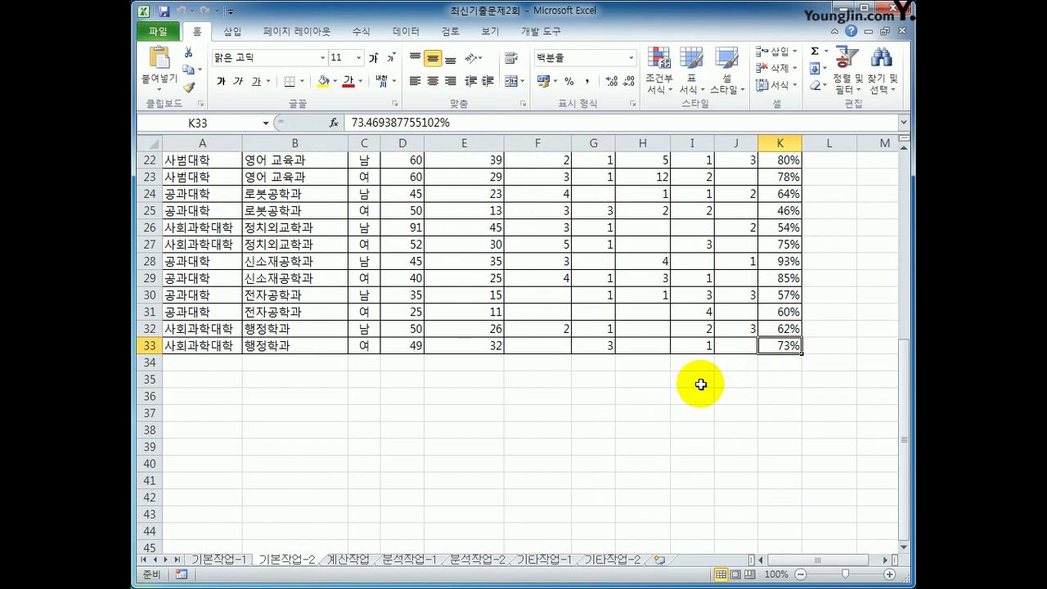
{"action": "left_click", "coordinate": [205, 378]}
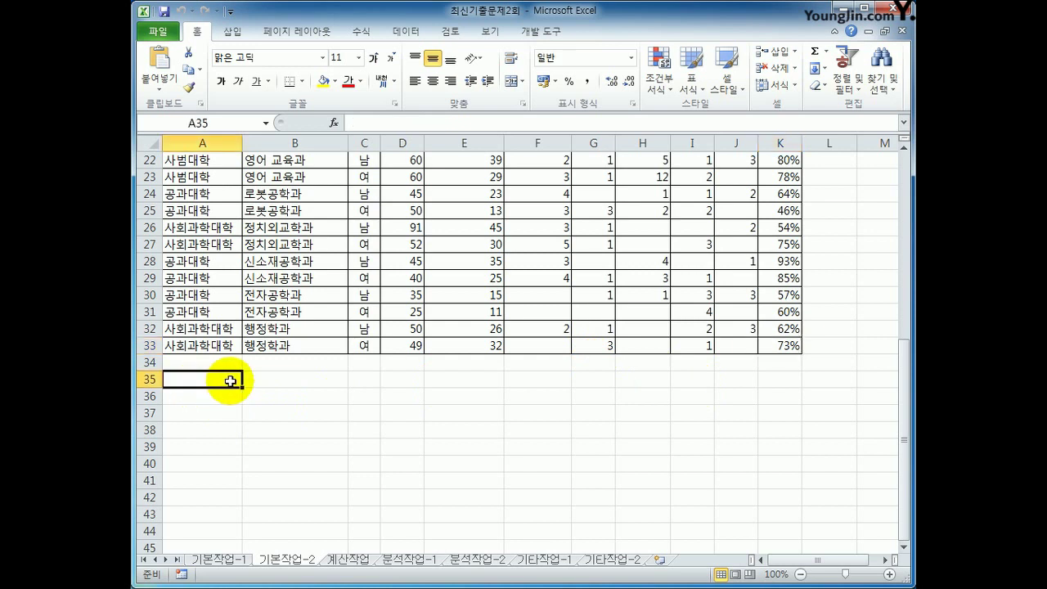
{"action": "type", "text": "조건"}
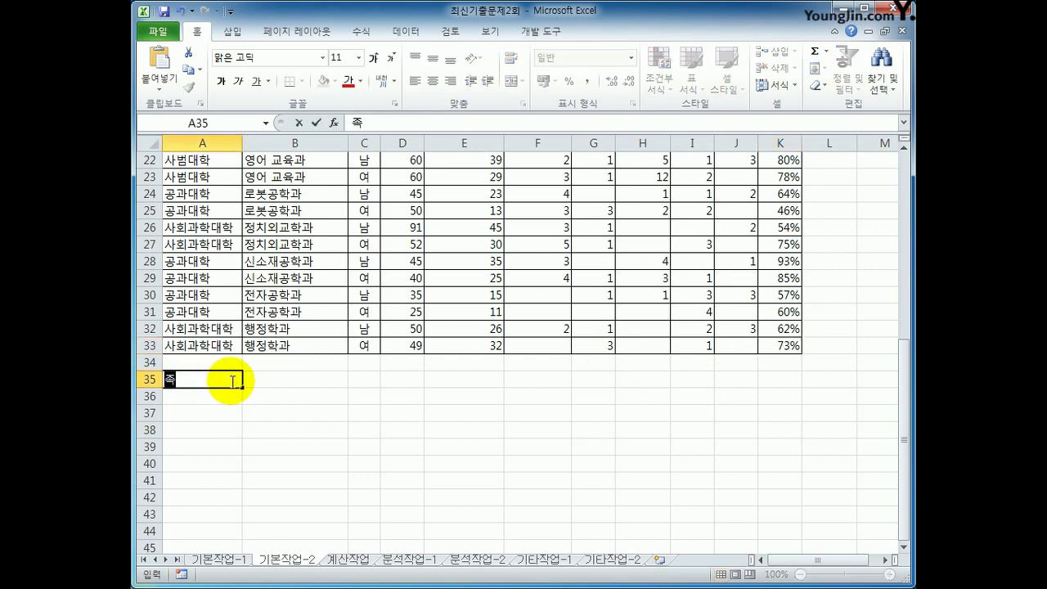
{"action": "key", "text": "Return"}
Begin an AND formula in A36 with the first condition rank(K4,$K$4:$K$33)>=6
{"action": "type", "text": "="}
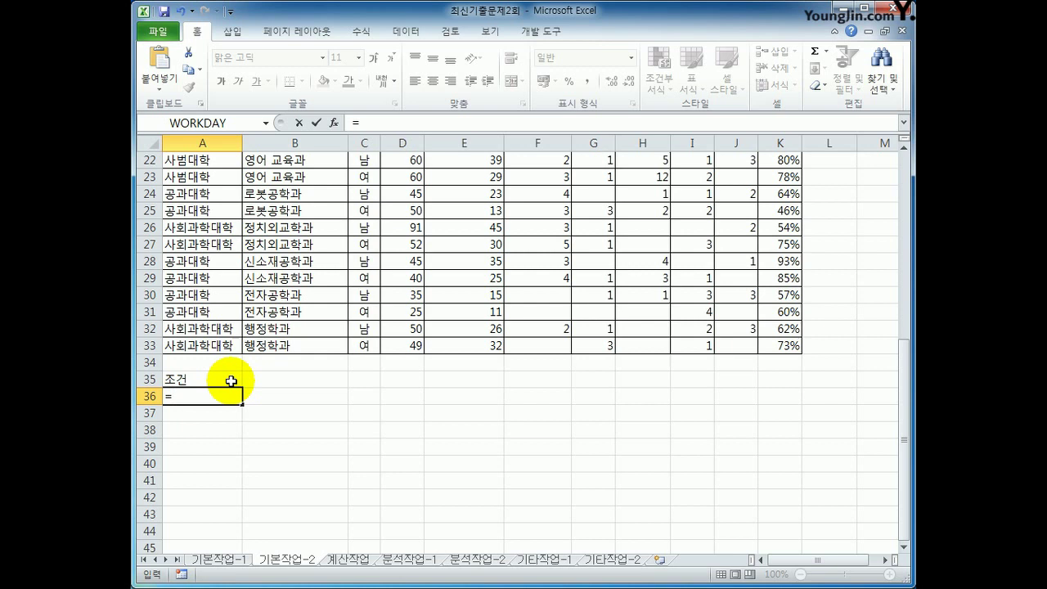
{"action": "type", "text": "ㅁ"}
{"action": "key", "text": "BackSpace"}
{"action": "type", "text": "and("}
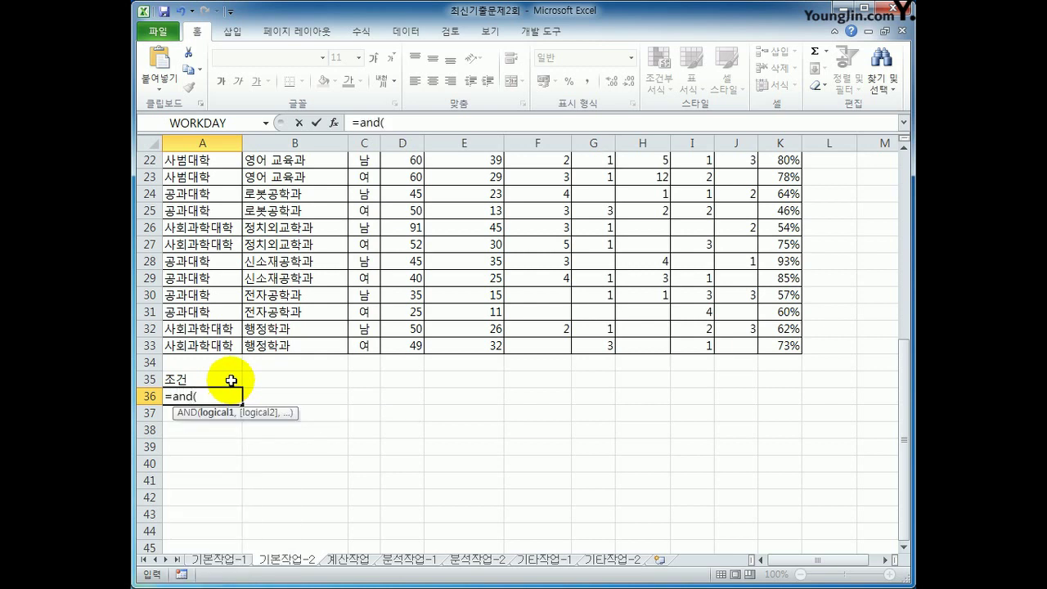
{"action": "type", "text": "ran"}
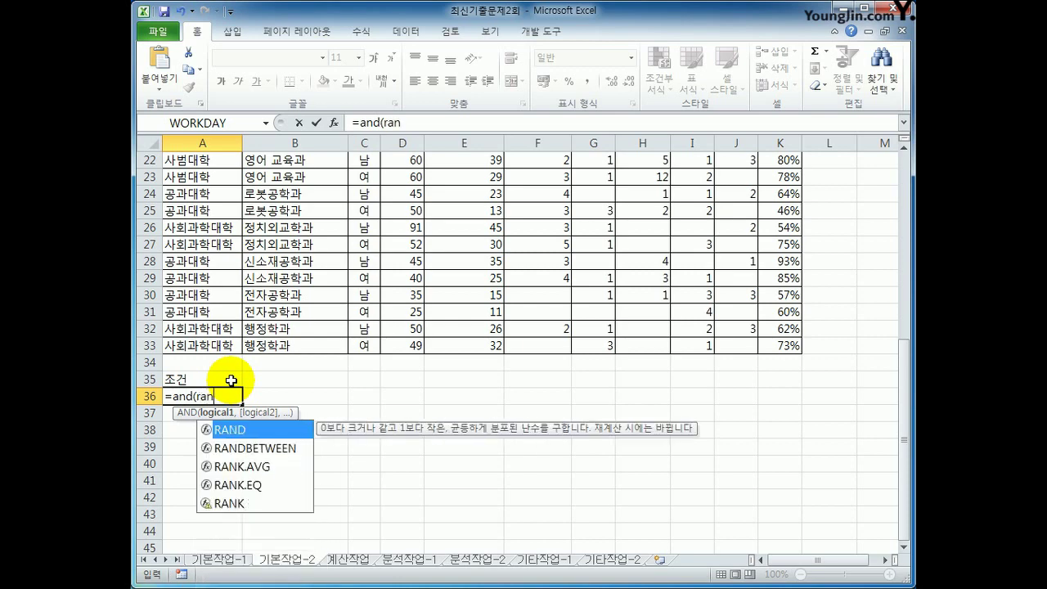
{"action": "type", "text": "k("}
{"action": "scroll", "coordinate": [448, 530], "scroll_direction": "up", "scroll_amount": 7}
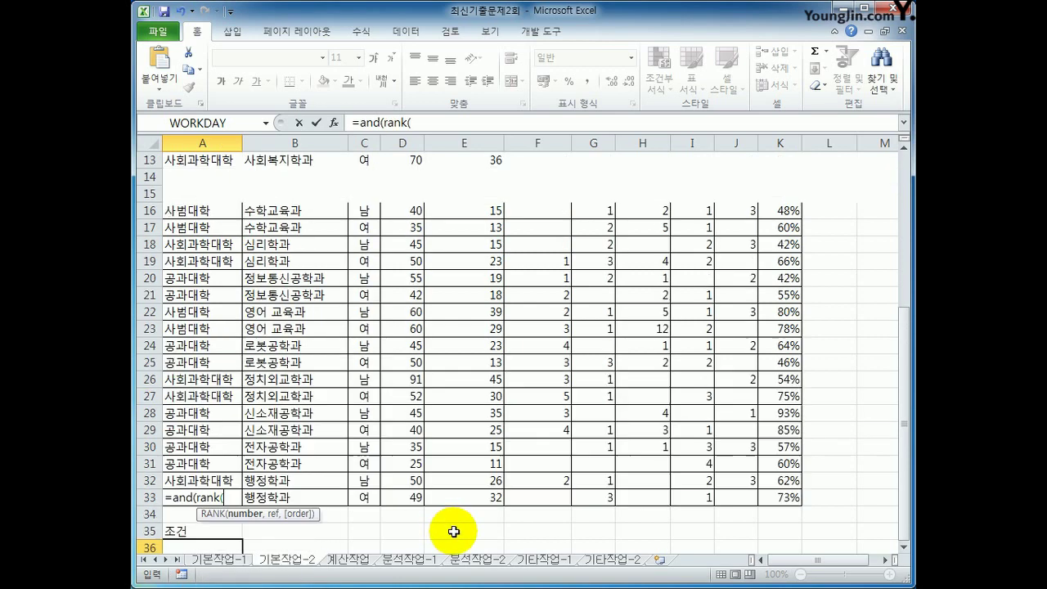
{"action": "left_click", "coordinate": [799, 216]}
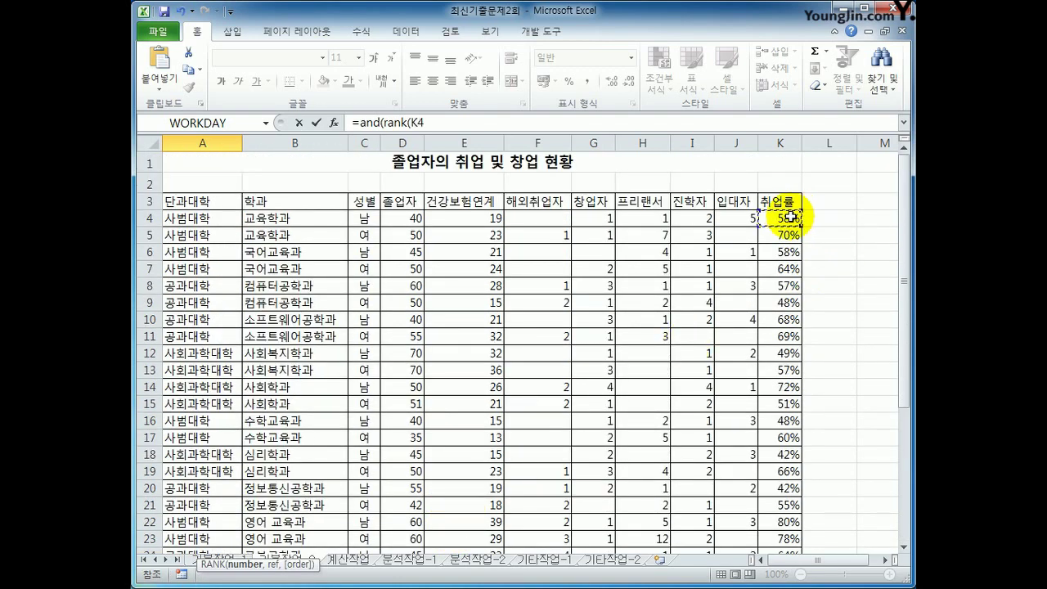
{"action": "type", "text": ","}
{"action": "left_click_drag", "start_coordinate": [792, 215], "coordinate": [782, 518]}
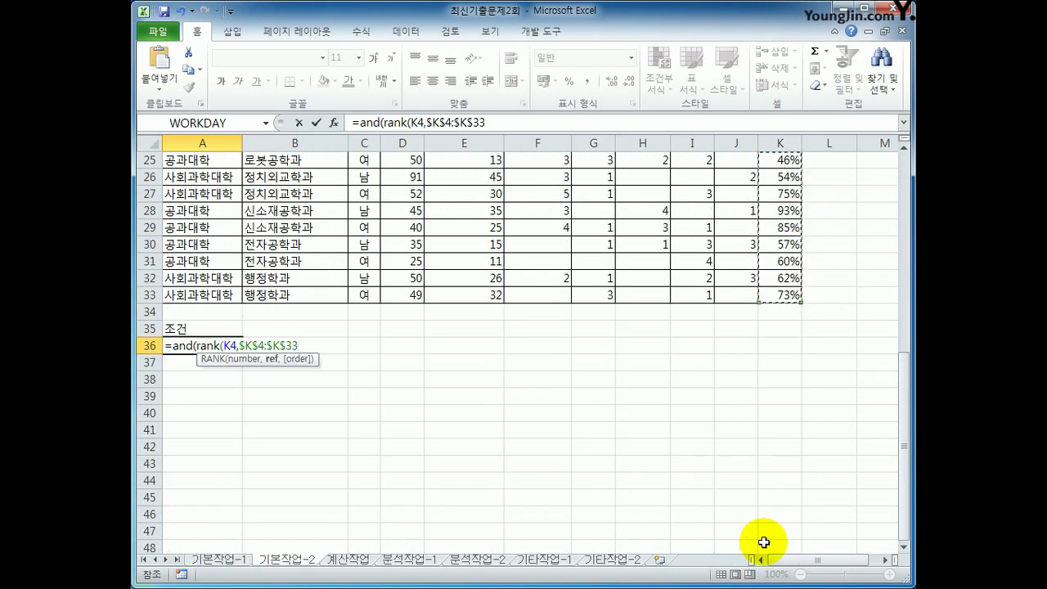
{"action": "type", "text": ")>=6"}
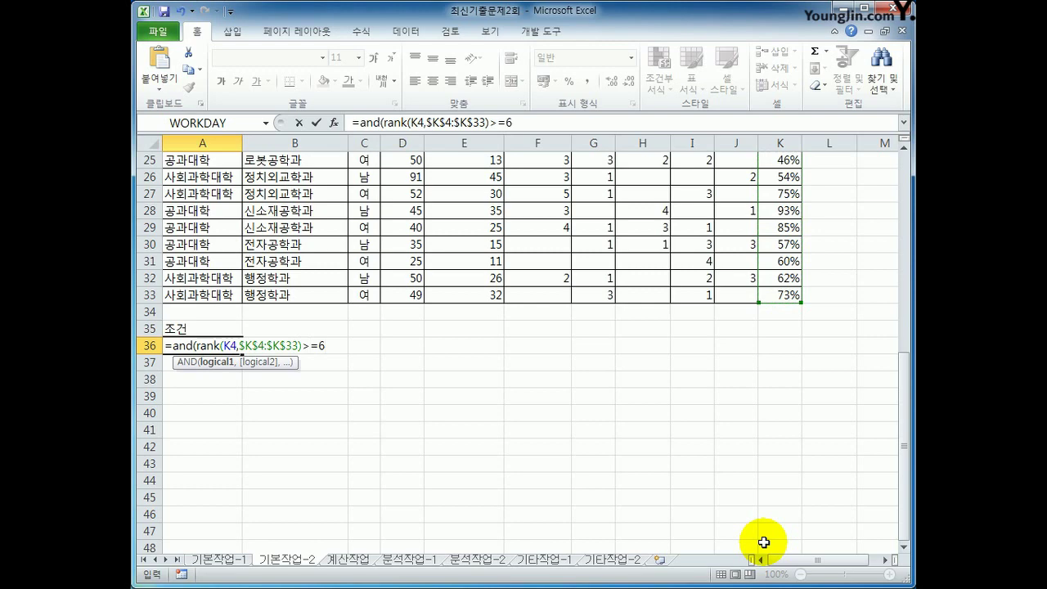
Complete the A36 formula with the second condition rank(K4,$K$4:$K$33)<=15
{"action": "type", "text": ",rank("}
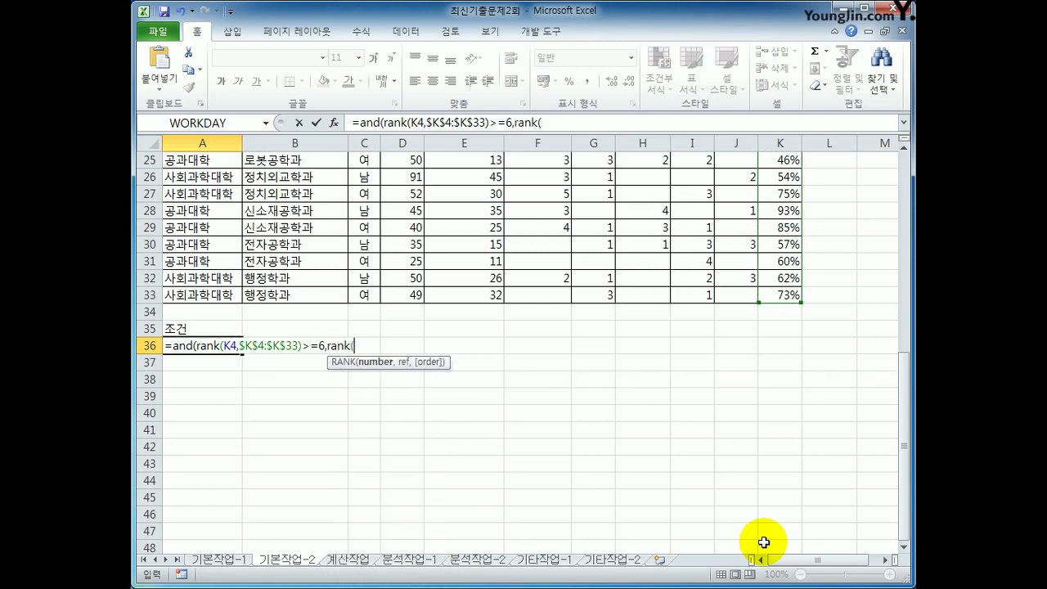
{"action": "scroll", "coordinate": [769, 327], "scroll_direction": "up", "scroll_amount": 8}
{"action": "left_click", "coordinate": [773, 218]}
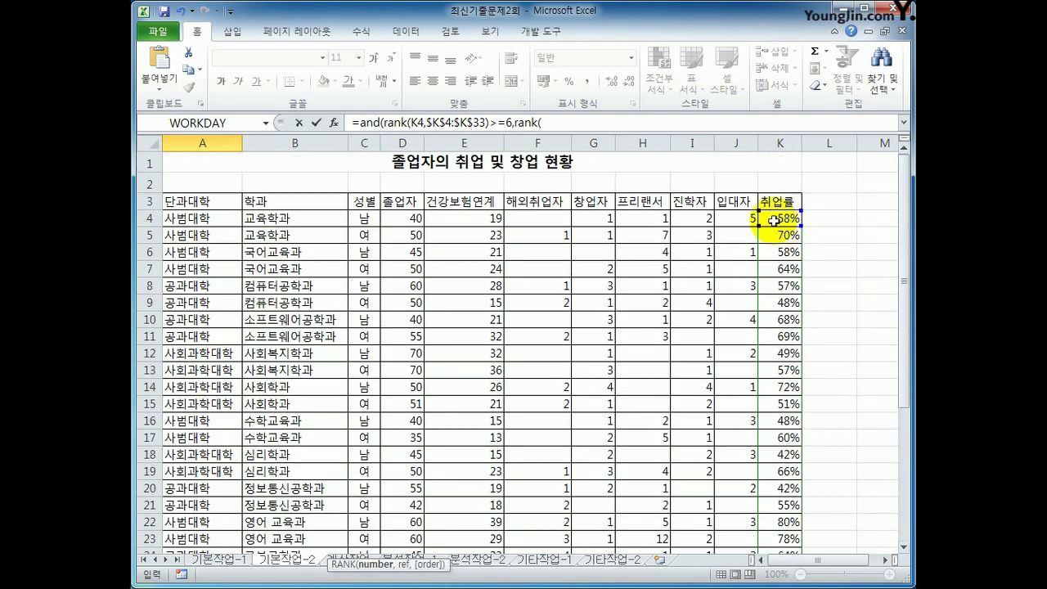
{"action": "type", "text": ","}
{"action": "left_click_drag", "start_coordinate": [774, 220], "coordinate": [784, 500]}
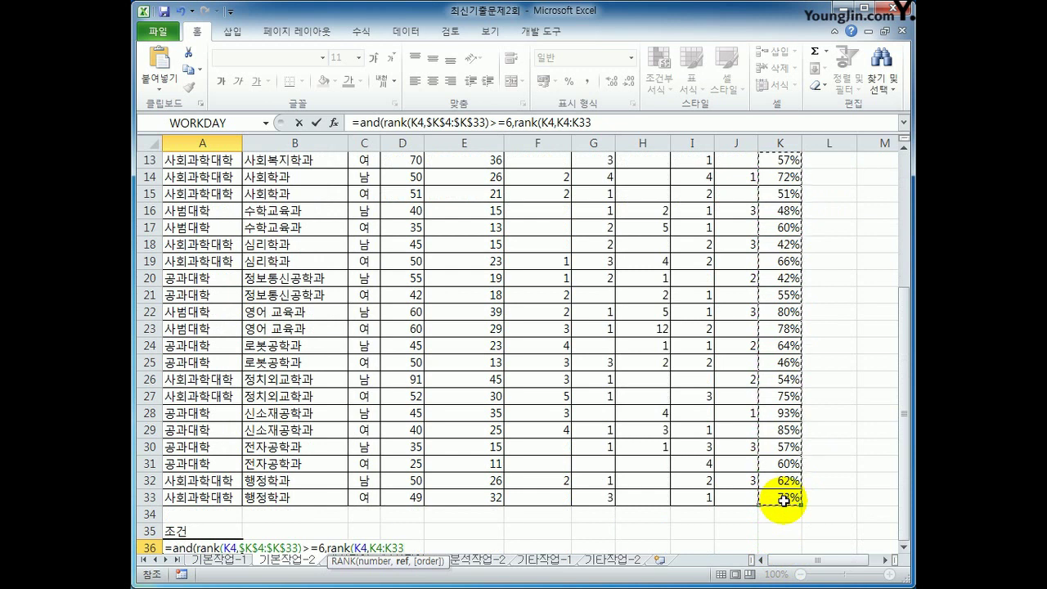
{"action": "key", "text": "F4"}
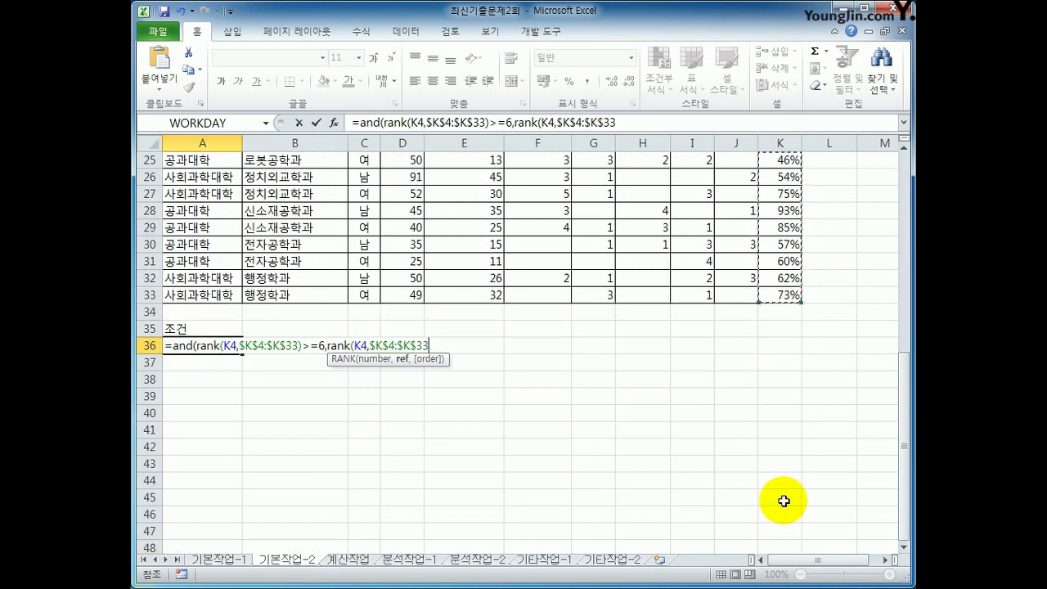
{"action": "type", "text": ")<="}
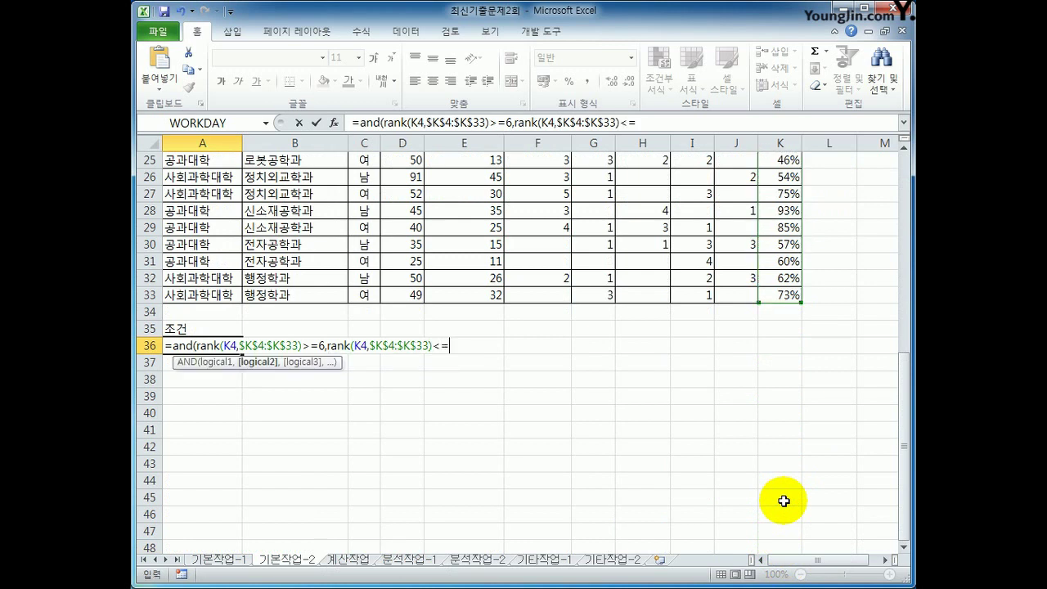
{"action": "type", "text": "15)"}
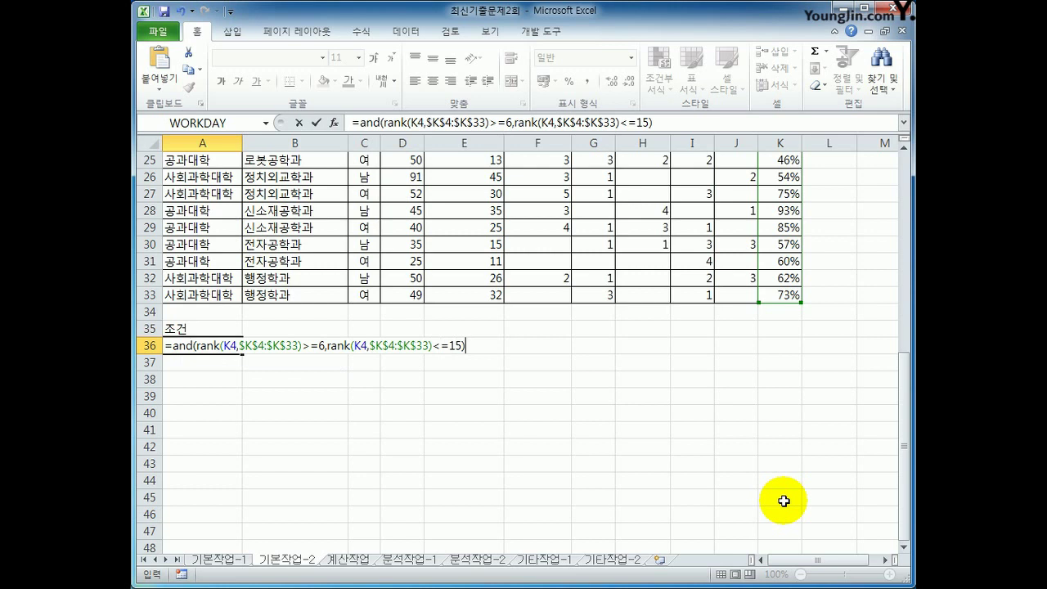
{"action": "key", "text": "Return"}
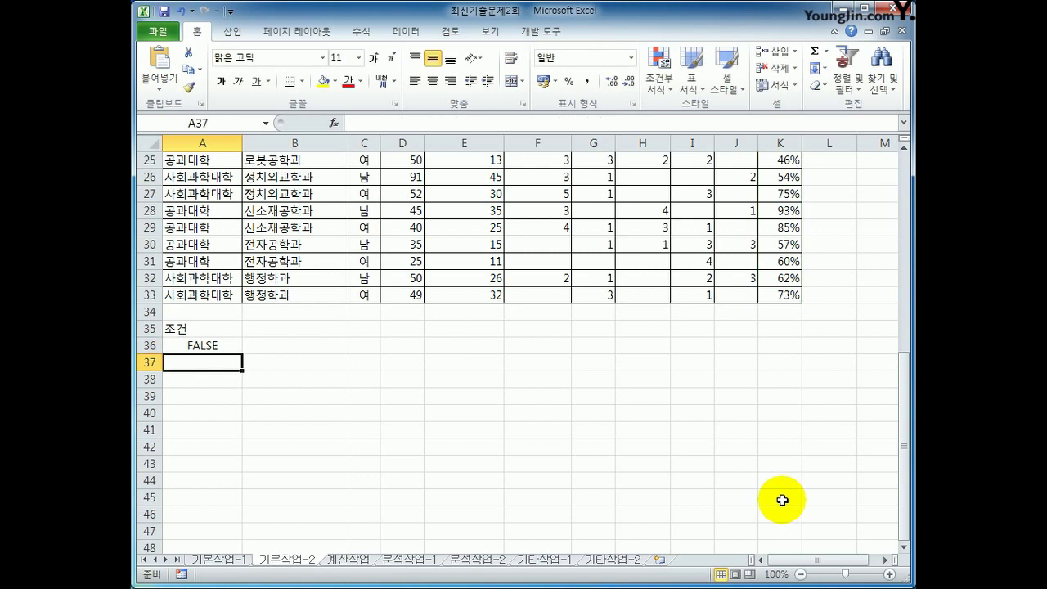
Start an Advanced Filter on the list $A$3:$K$33 and set its criteria range to $A$35:$A$36
{"action": "scroll", "coordinate": [782, 500], "scroll_direction": "up", "scroll_amount": 3}
{"action": "left_click", "coordinate": [360, 260]}
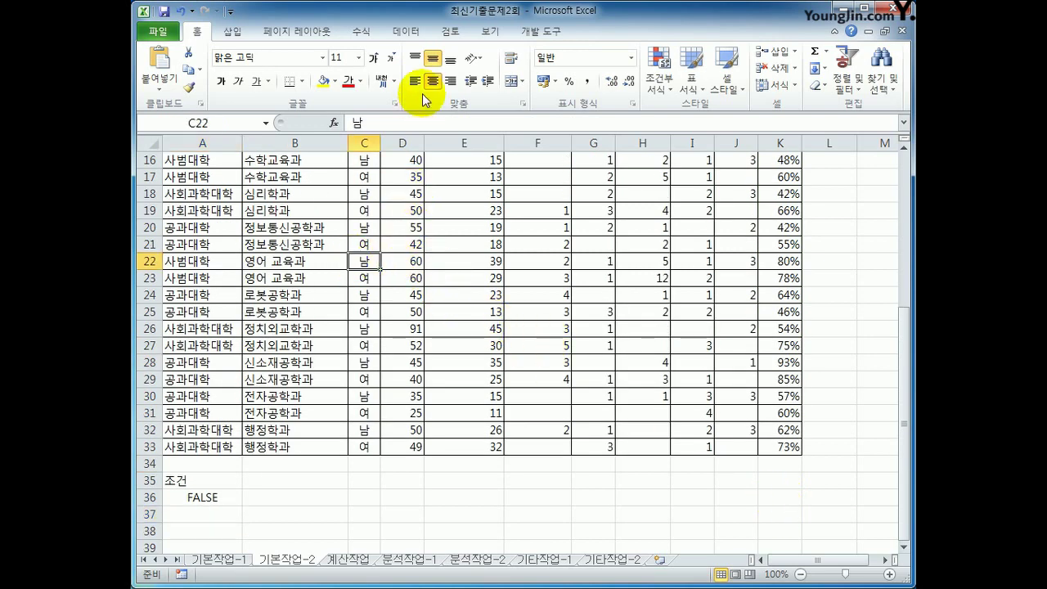
{"action": "left_click", "coordinate": [405, 33]}
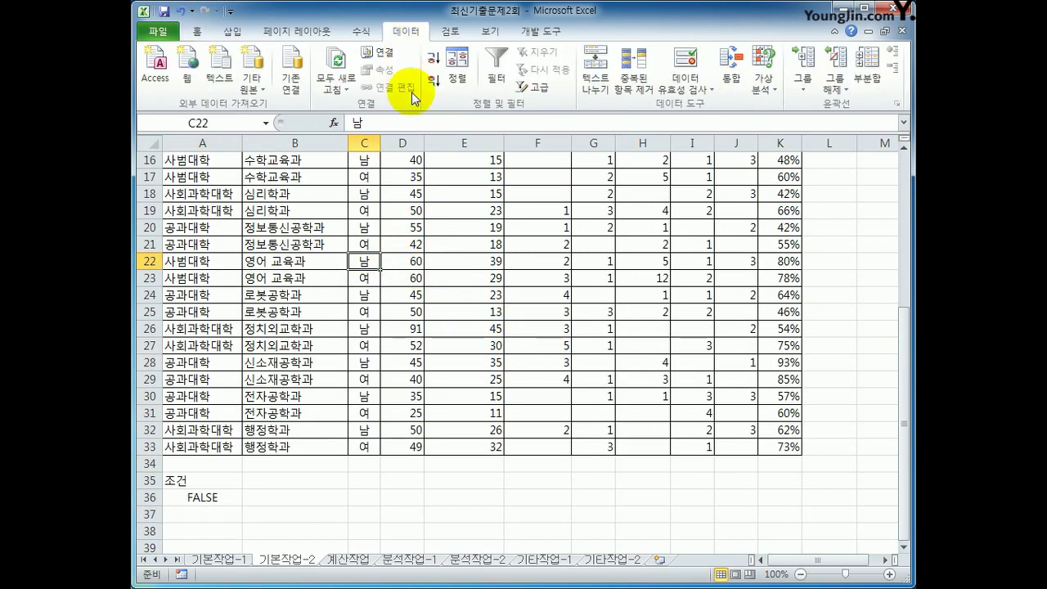
{"action": "left_click", "coordinate": [532, 87]}
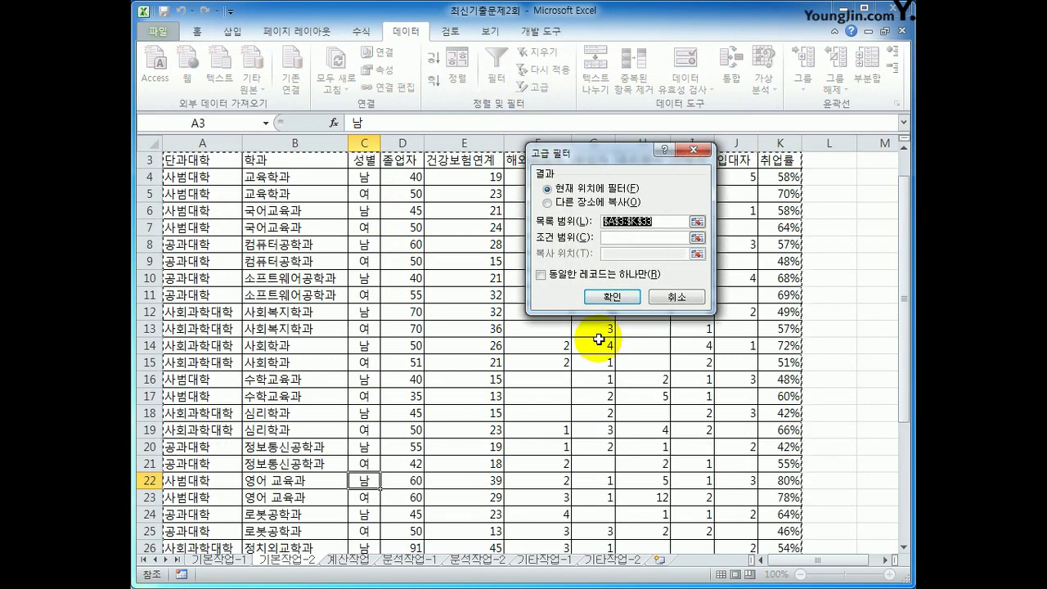
{"action": "left_click", "coordinate": [612, 237]}
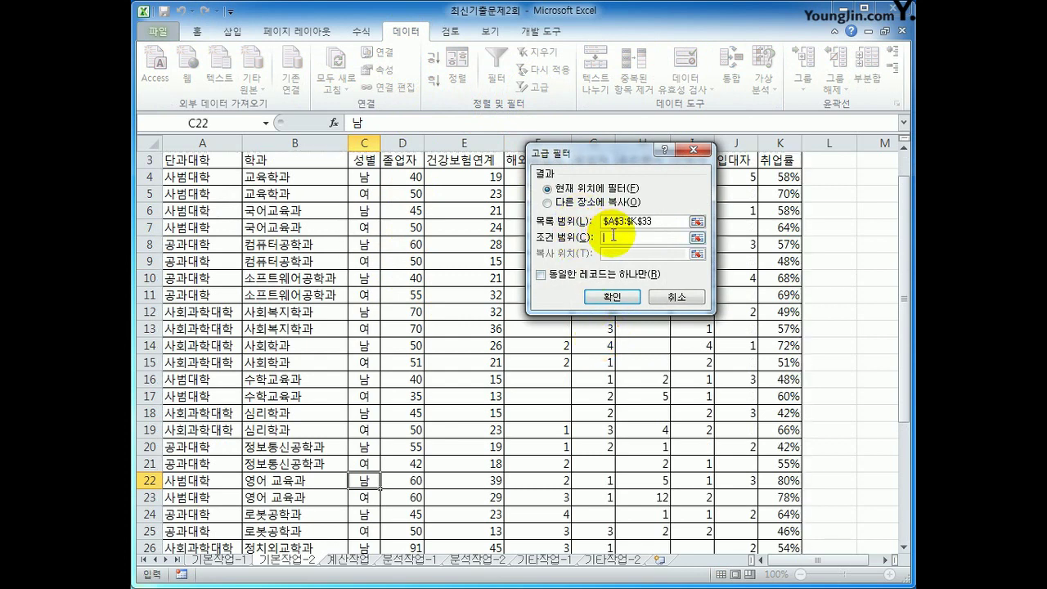
{"action": "scroll", "coordinate": [257, 408], "scroll_direction": "down", "scroll_amount": 4}
{"action": "left_click", "coordinate": [210, 488]}
{"action": "left_click_drag", "start_coordinate": [211, 490], "coordinate": [211, 519]}
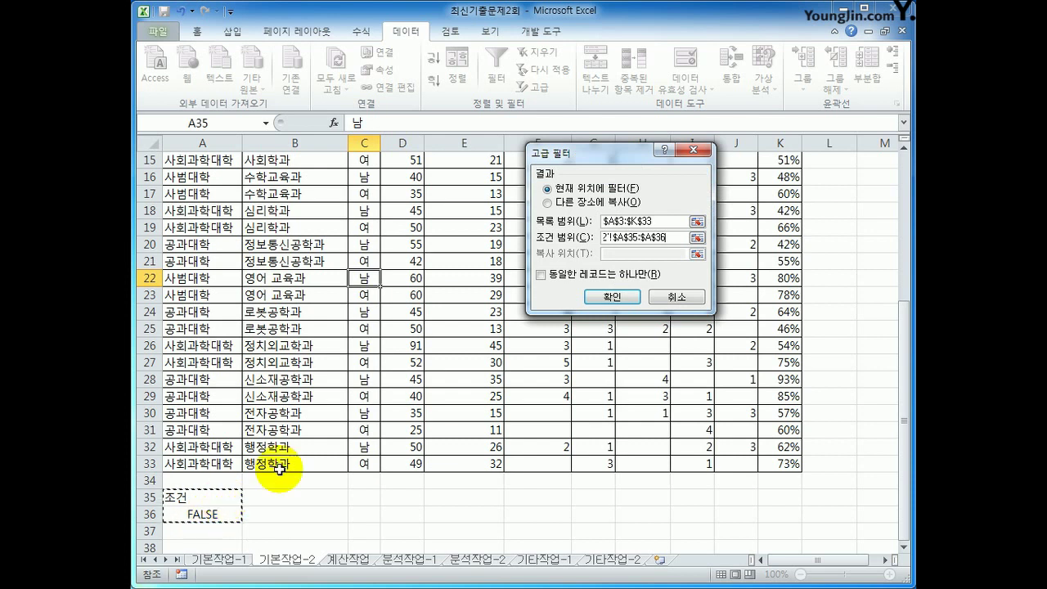
Copy the filtered records to another location starting at A38, and check the 취업률 values in the extracted rows
{"action": "left_click", "coordinate": [594, 203]}
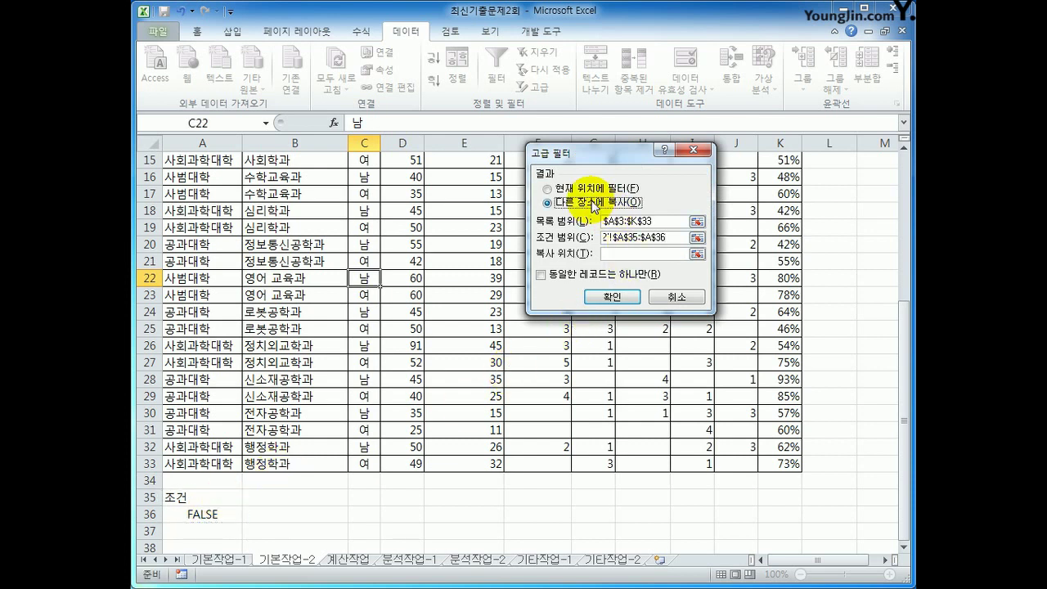
{"action": "left_click", "coordinate": [614, 255]}
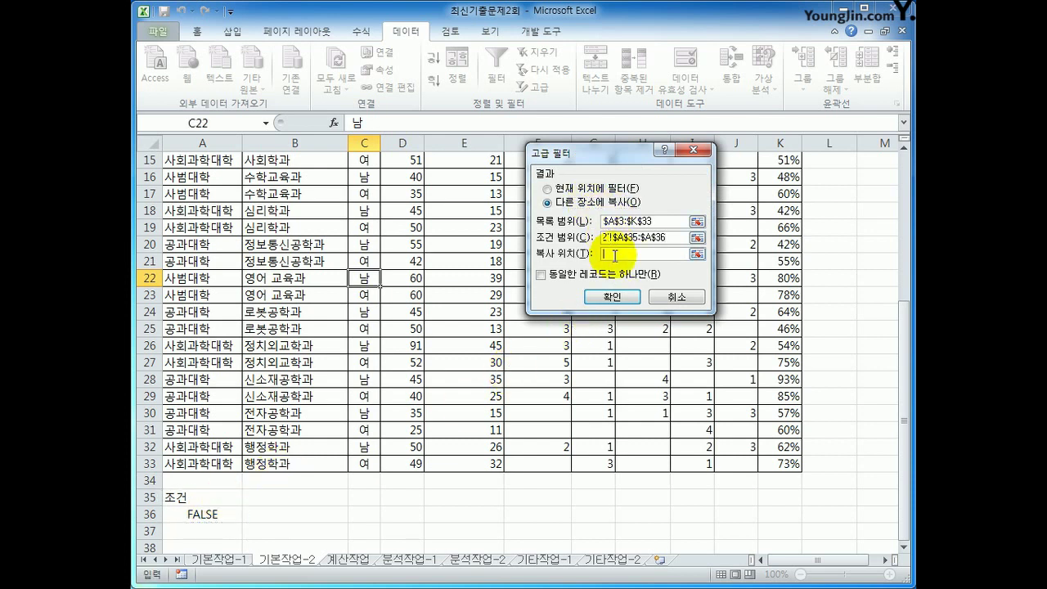
{"action": "scroll", "coordinate": [404, 397], "scroll_direction": "down", "scroll_amount": 3}
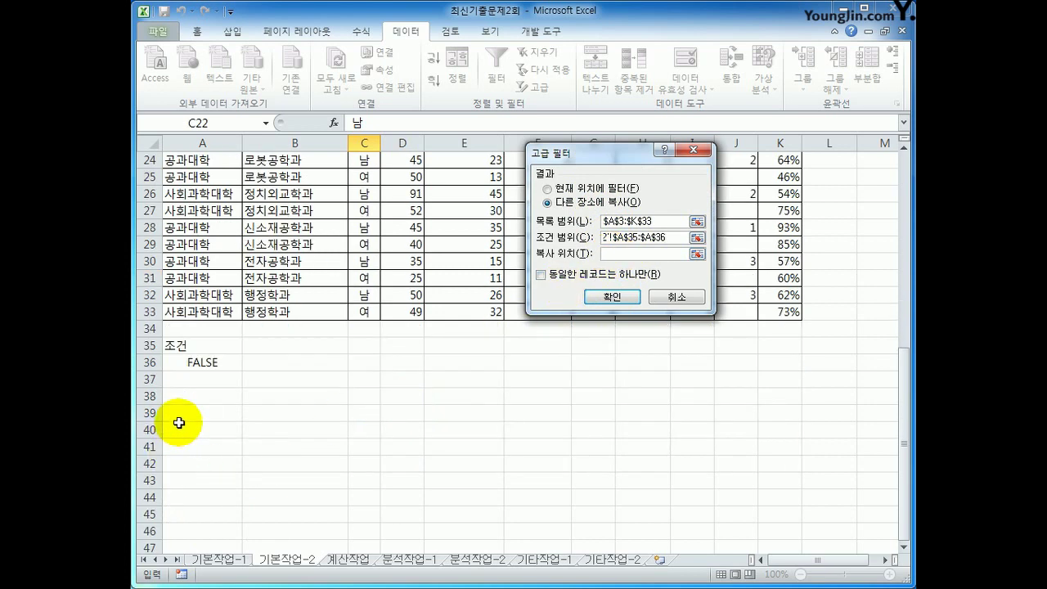
{"action": "left_click", "coordinate": [188, 398]}
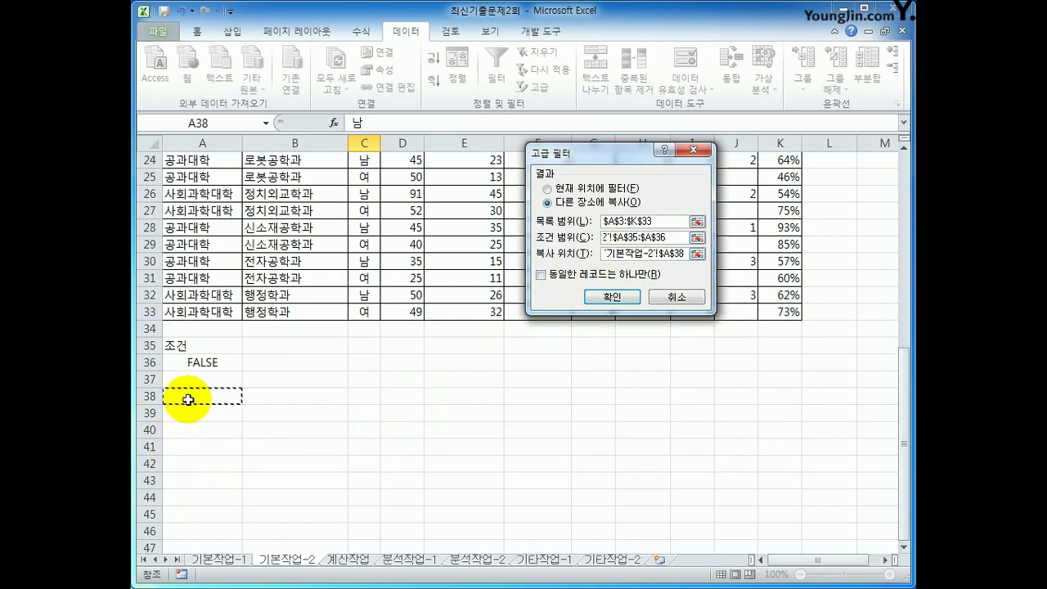
{"action": "left_click", "coordinate": [612, 296]}
{"action": "scroll", "coordinate": [574, 446], "scroll_direction": "down", "scroll_amount": 2}
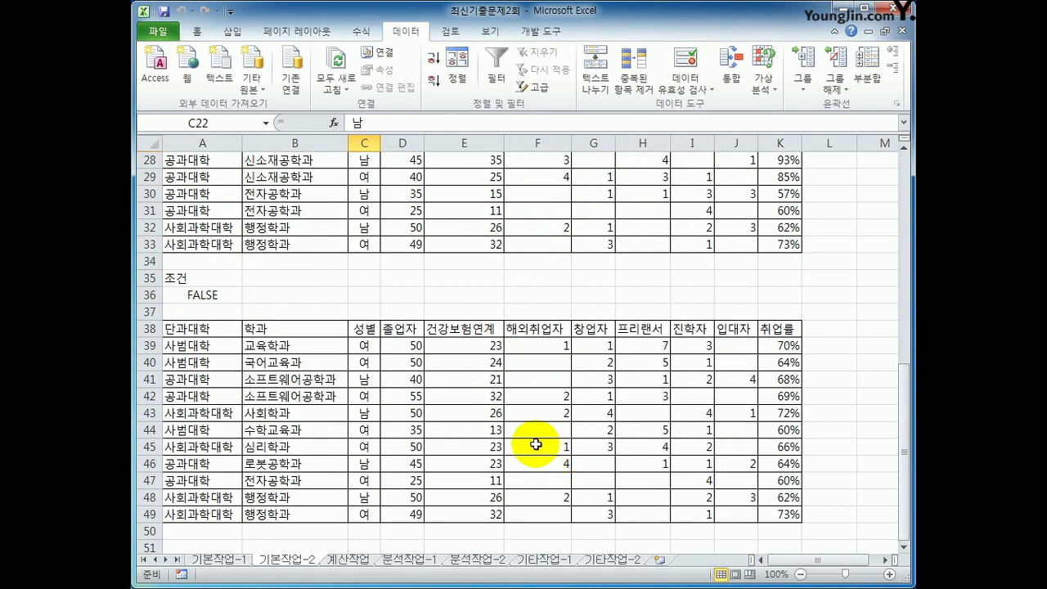
{"action": "left_click_drag", "start_coordinate": [777, 345], "coordinate": [781, 511]}
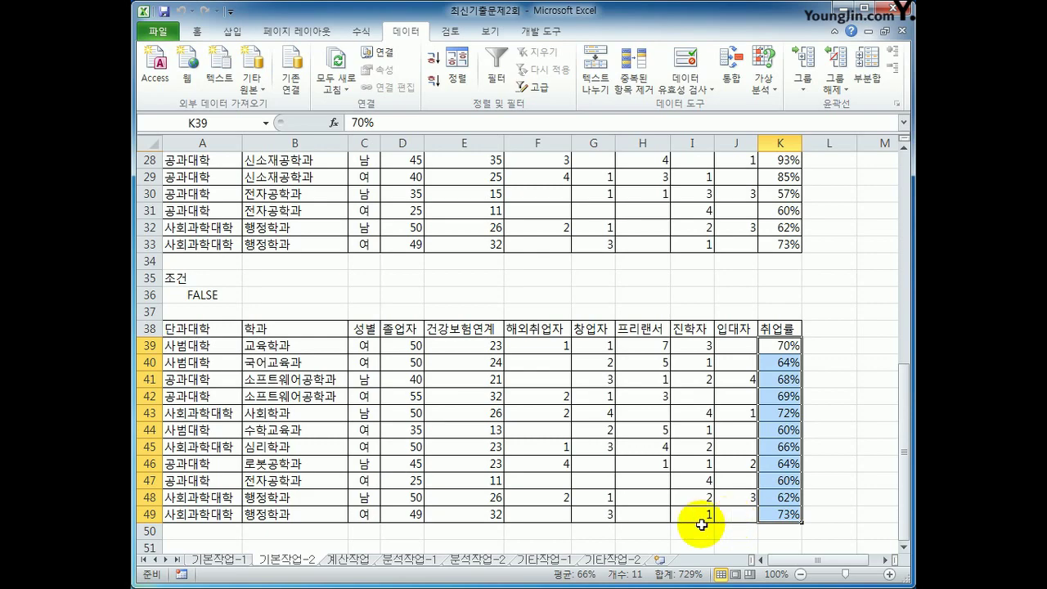
Start a new conditional formatting rule for A4:K33 that uses a formula to determine which cells to format
{"action": "scroll", "coordinate": [586, 539], "scroll_direction": "up", "scroll_amount": 8}
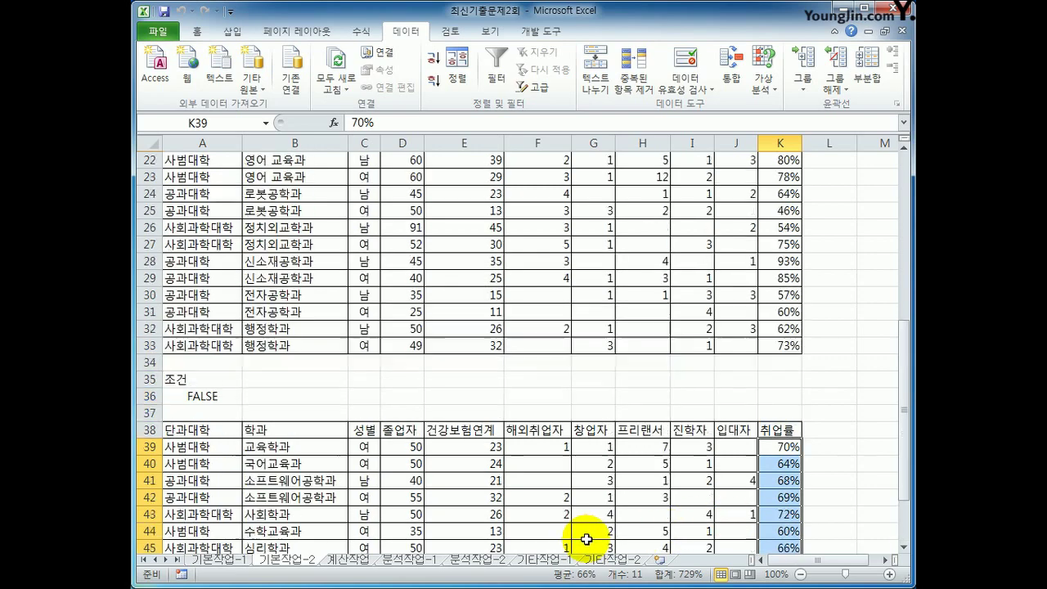
{"action": "scroll", "coordinate": [532, 476], "scroll_direction": "up", "scroll_amount": 1}
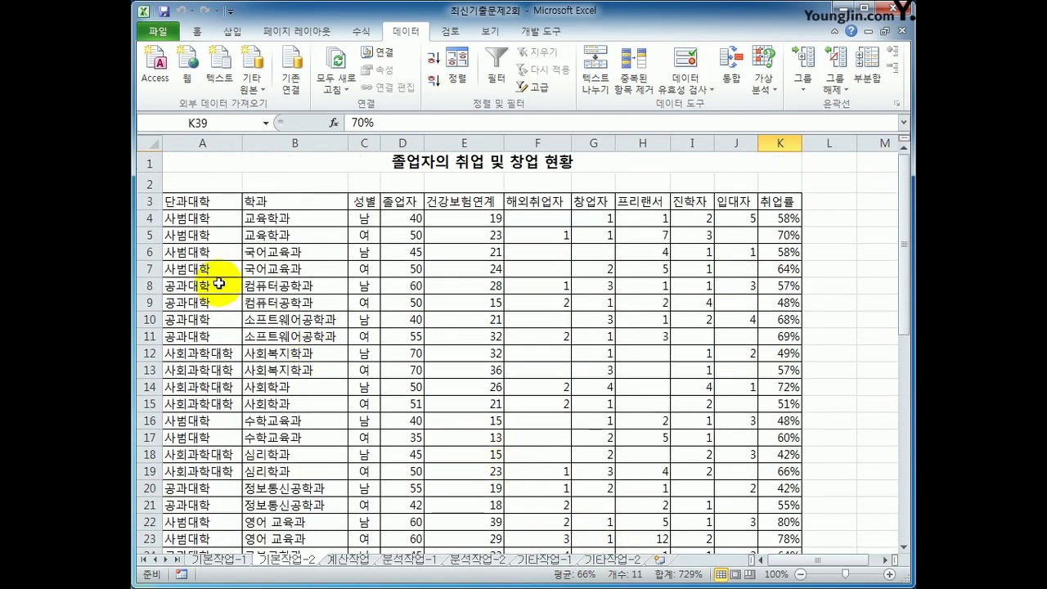
{"action": "left_click_drag", "start_coordinate": [205, 202], "coordinate": [761, 200]}
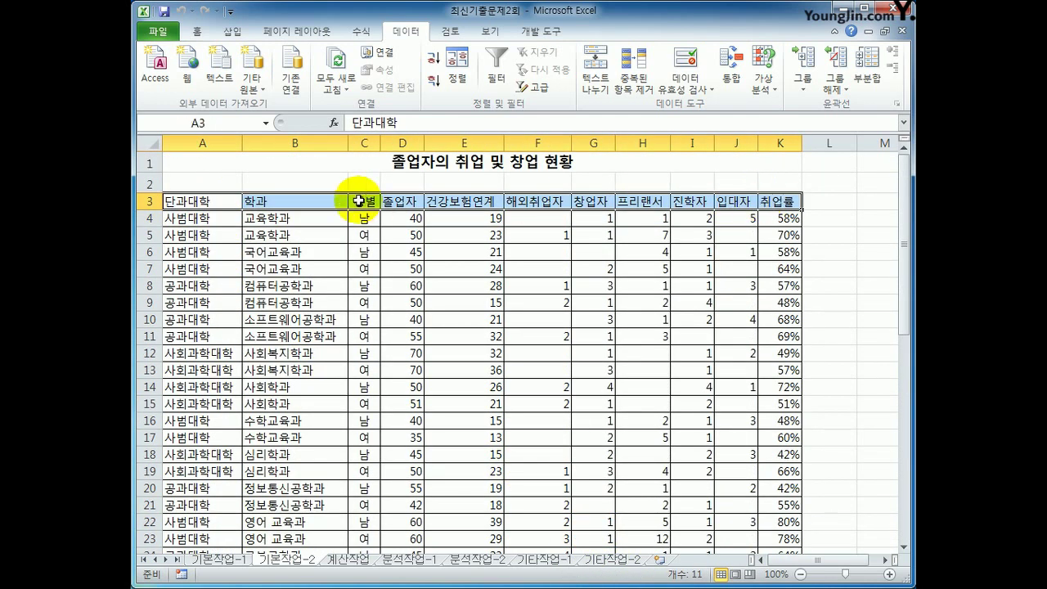
{"action": "left_click", "coordinate": [177, 219]}
{"action": "left_click_drag", "start_coordinate": [177, 219], "coordinate": [772, 509]}
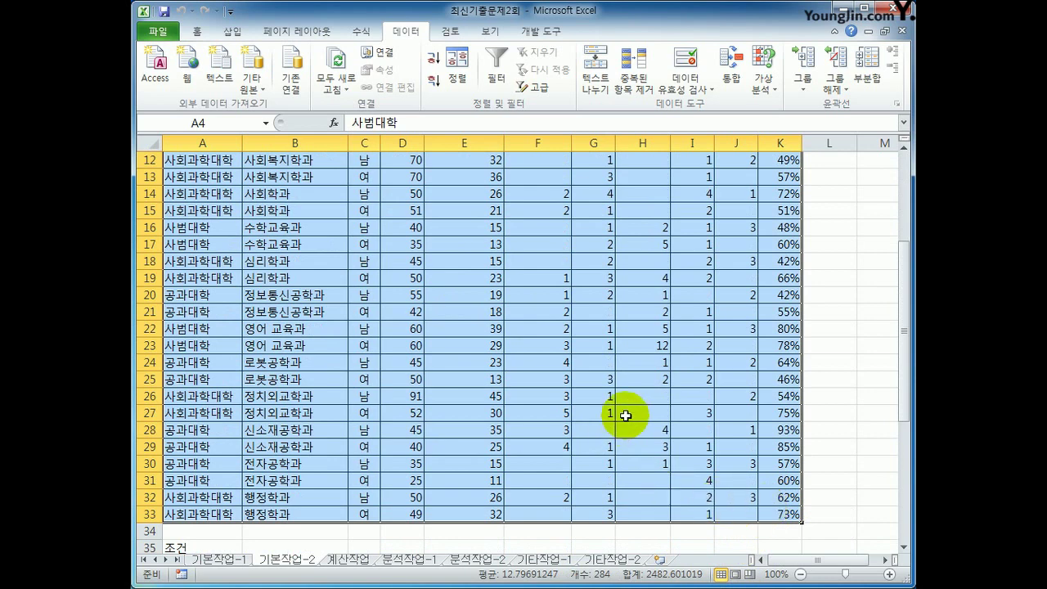
{"action": "left_click", "coordinate": [203, 33]}
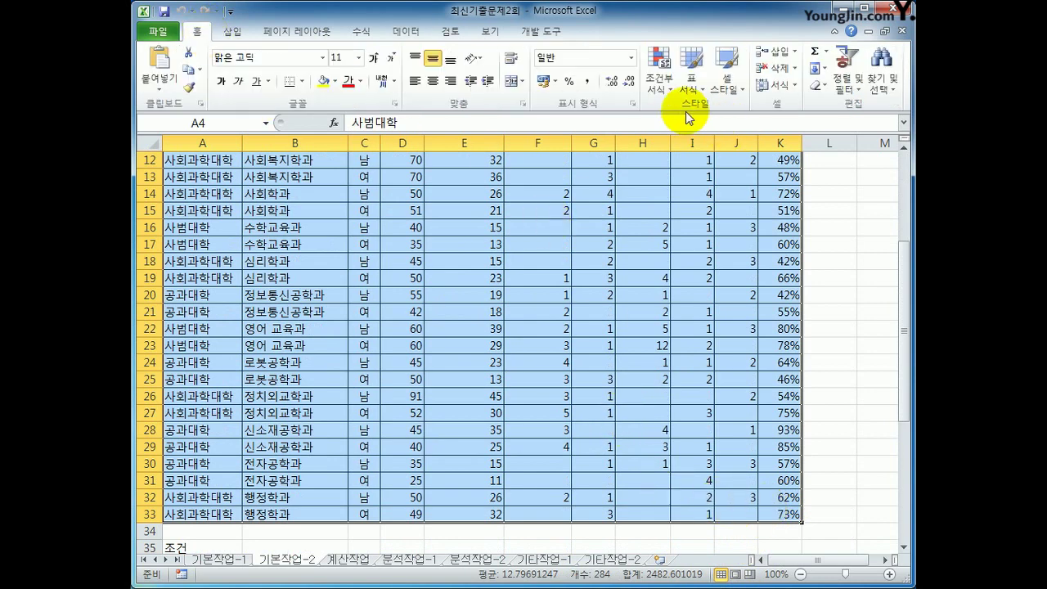
{"action": "left_click", "coordinate": [659, 88]}
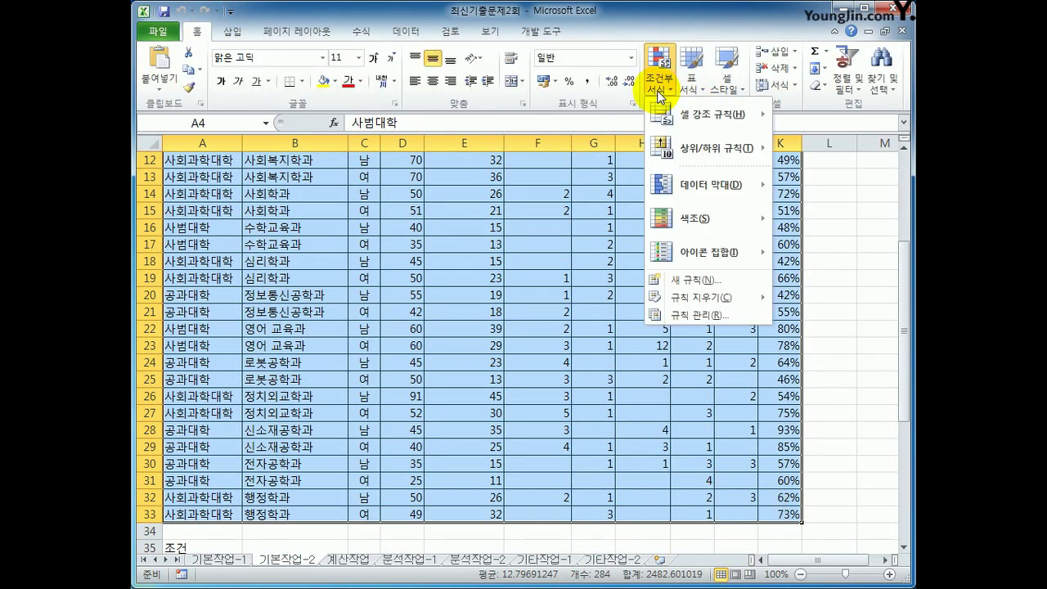
{"action": "left_click", "coordinate": [692, 281]}
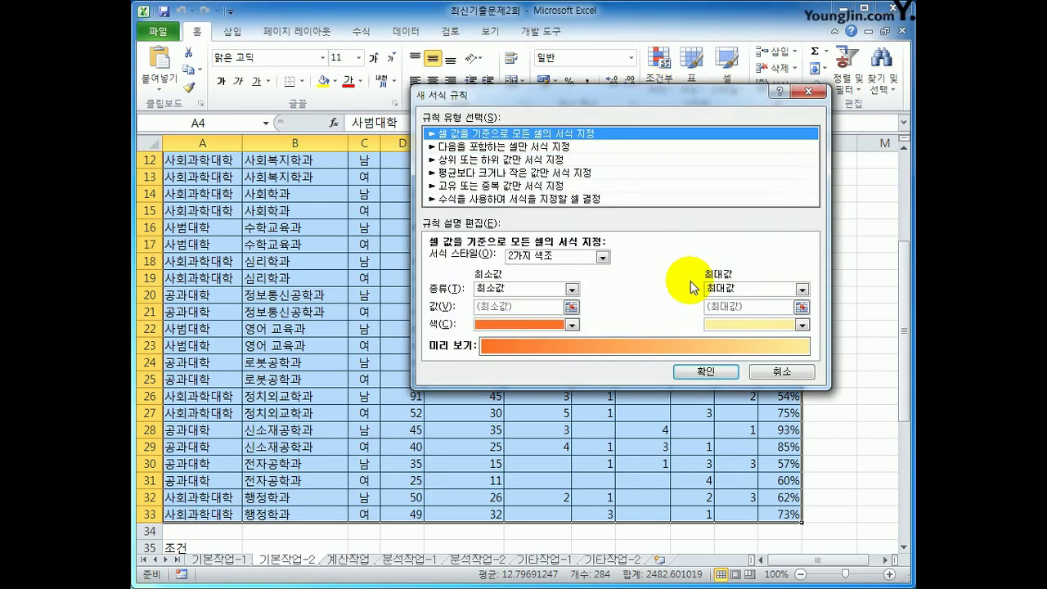
{"action": "left_click", "coordinate": [572, 198]}
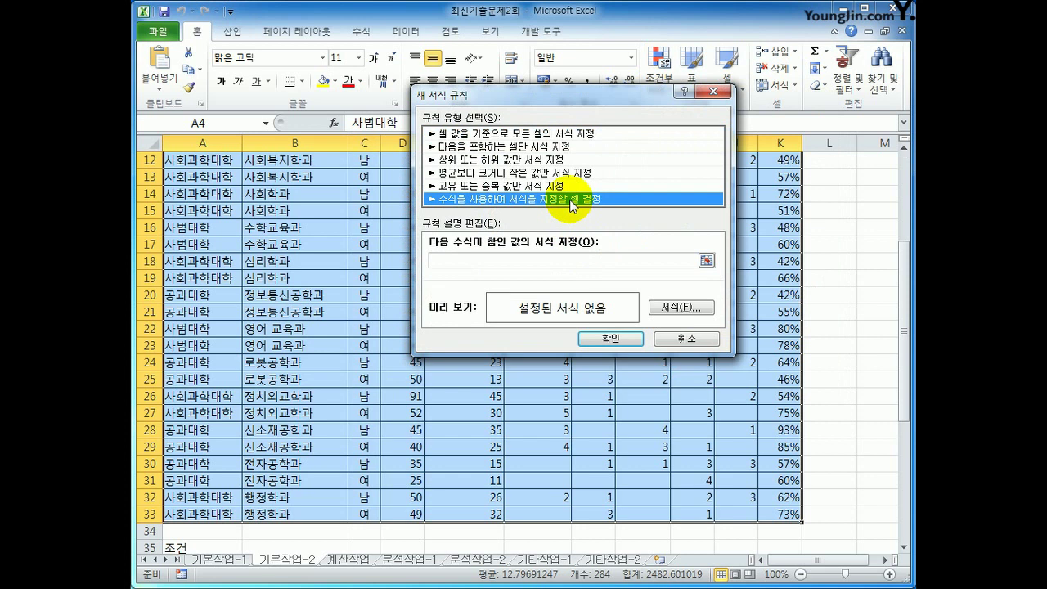
Begin the rule's AND formula with the first condition $K4>=average($K$4:$K$33)
{"action": "left_click", "coordinate": [524, 260]}
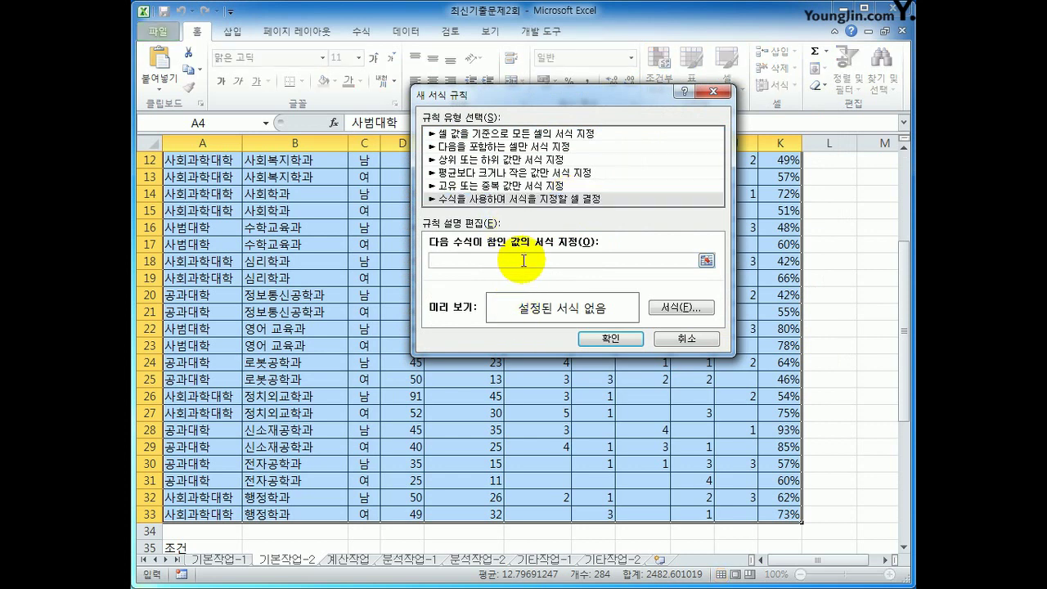
{"action": "type", "text": "="}
{"action": "type", "text": "and("}
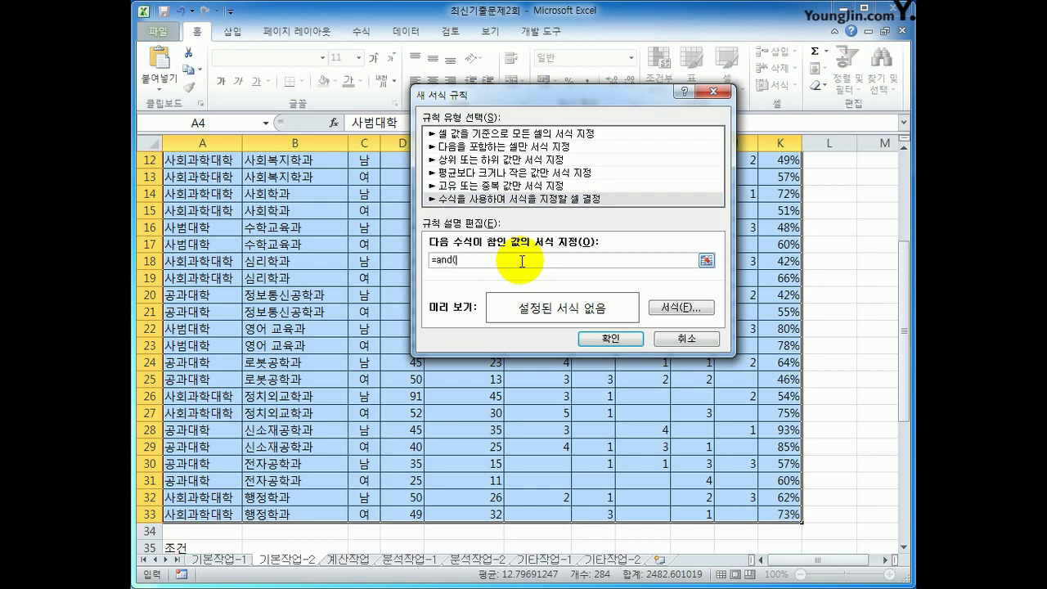
{"action": "scroll", "coordinate": [555, 323], "scroll_direction": "up", "scroll_amount": 4}
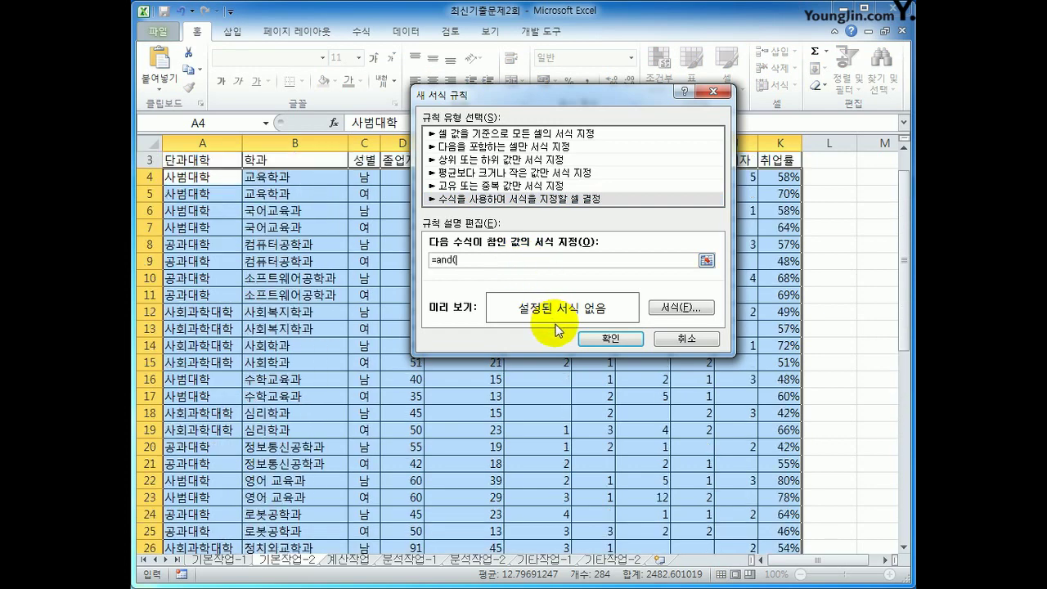
{"action": "left_click", "coordinate": [783, 218]}
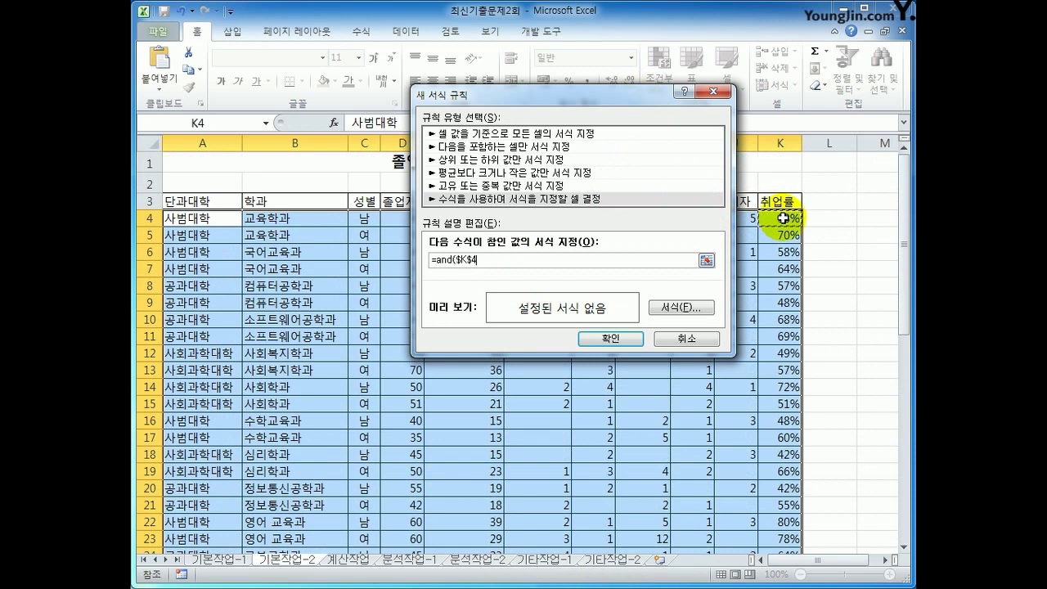
{"action": "left_click", "coordinate": [469, 264]}
{"action": "double_click", "coordinate": [469, 265]}
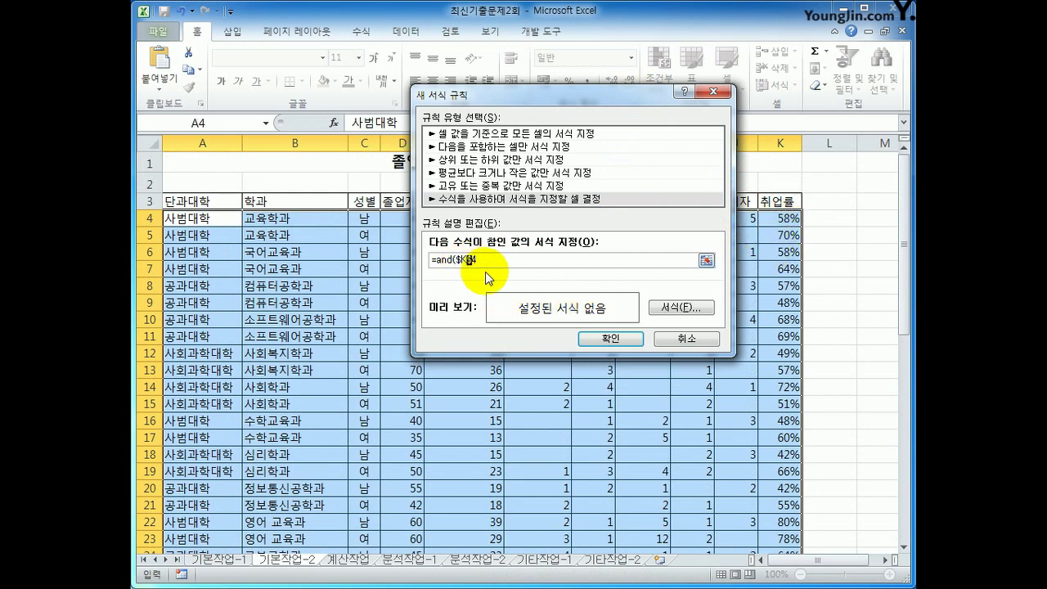
{"action": "key", "text": "Delete"}
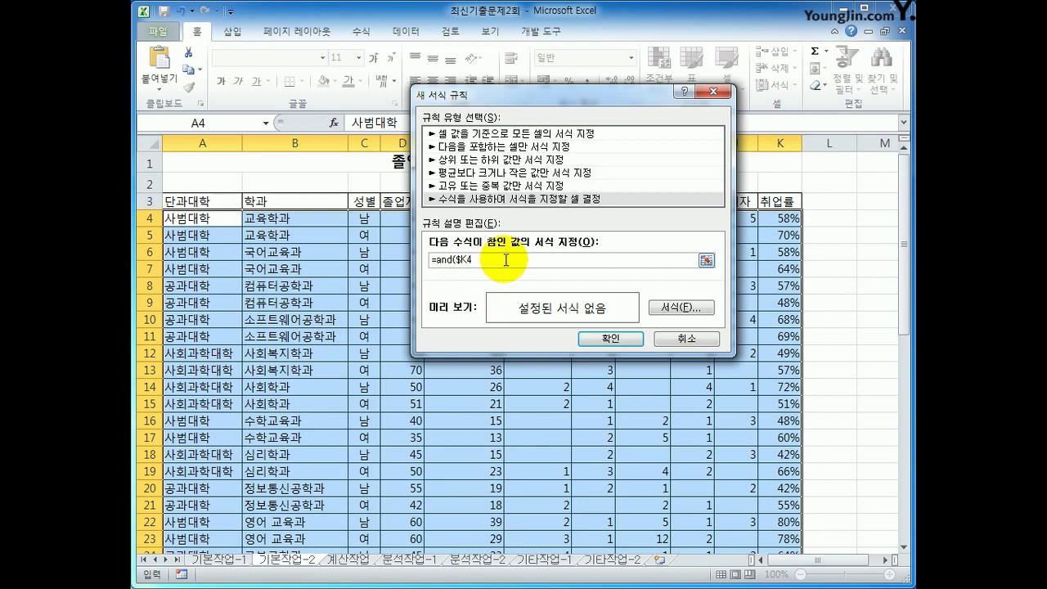
{"action": "type", "text": ">=average("}
{"action": "left_click_drag", "start_coordinate": [777, 218], "coordinate": [784, 516]}
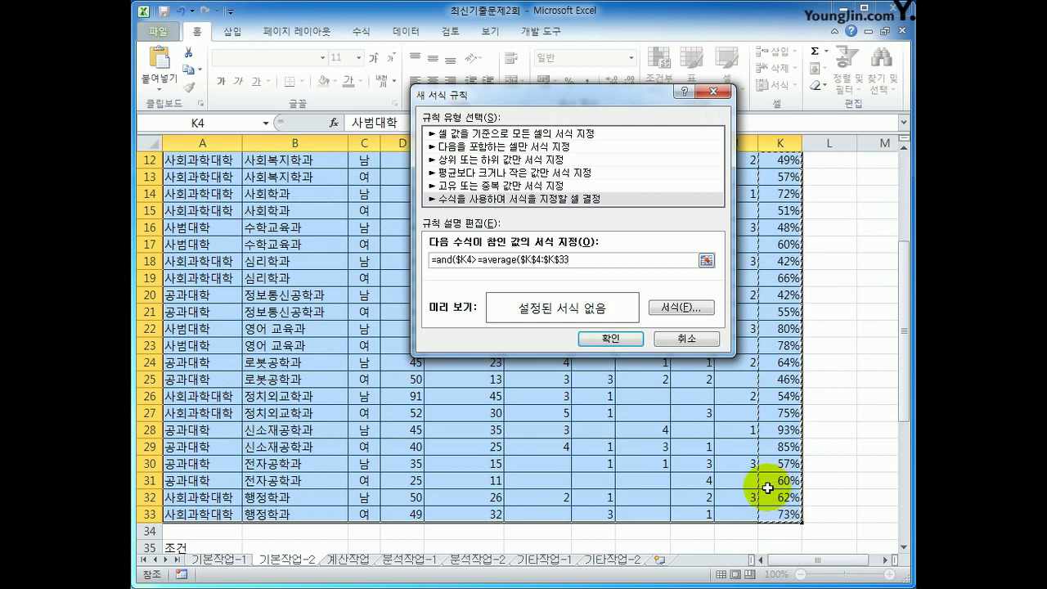
{"action": "type", "text": "),"}
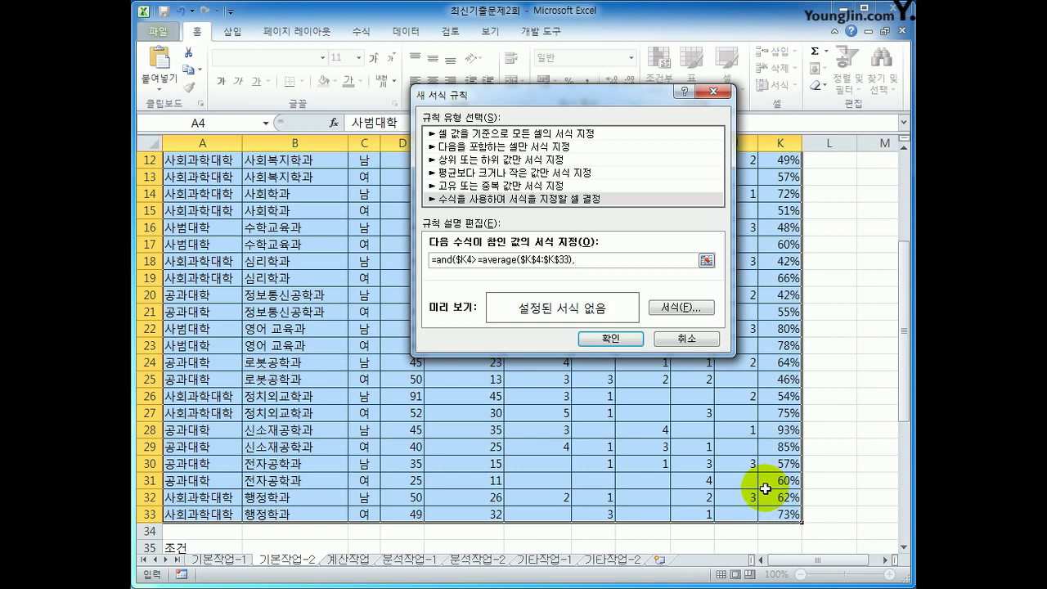
Complete the rule's AND formula with the second condition $C4="여"
{"action": "scroll", "coordinate": [701, 286], "scroll_direction": "up", "scroll_amount": 2}
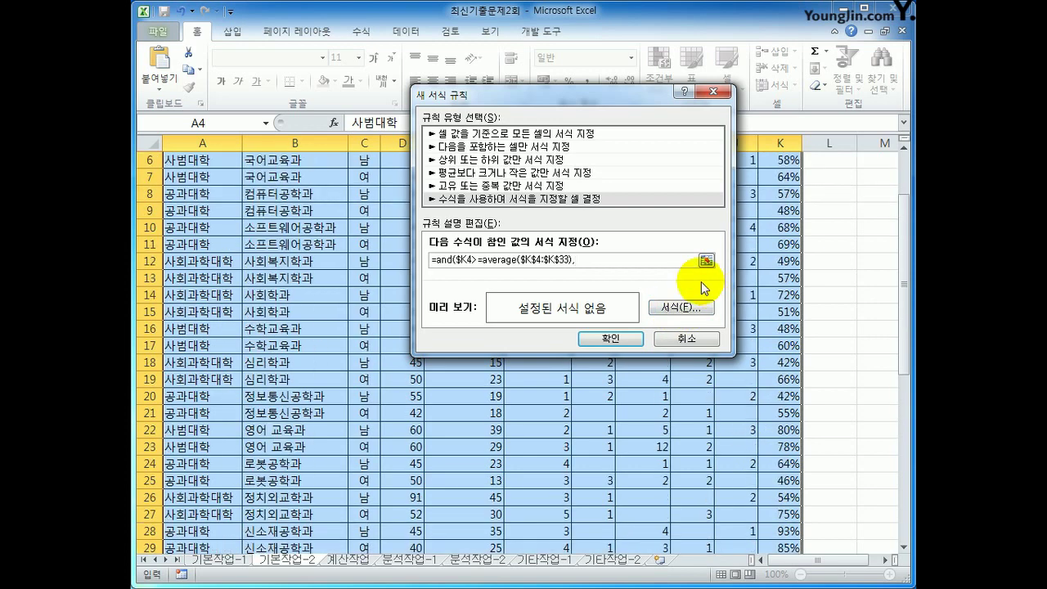
{"action": "scroll", "coordinate": [701, 281], "scroll_direction": "up", "scroll_amount": 2}
{"action": "left_click", "coordinate": [365, 218]}
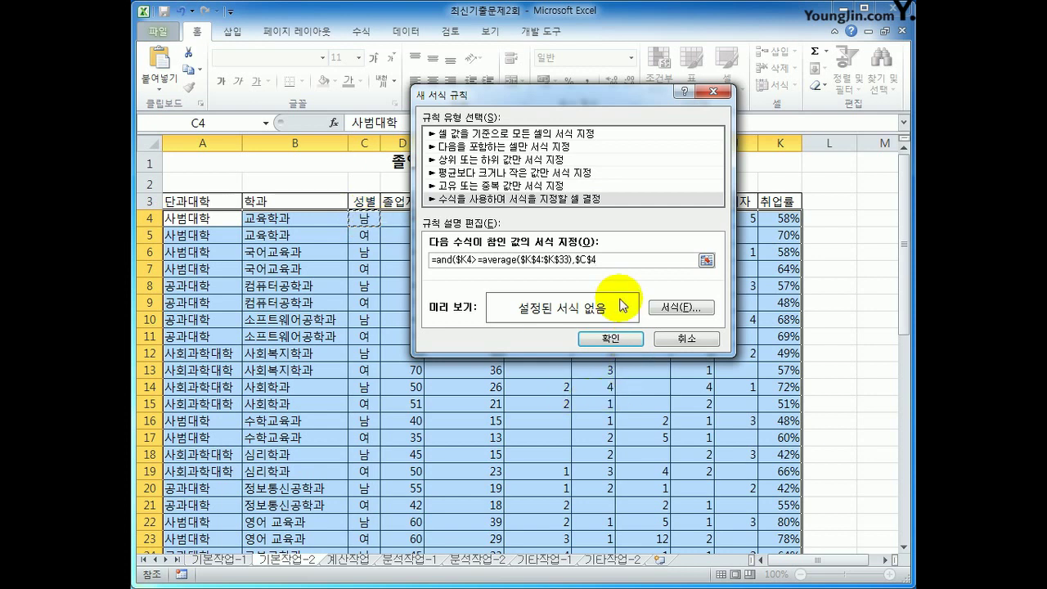
{"action": "left_click", "coordinate": [596, 260]}
{"action": "key", "text": "BackSpace"}
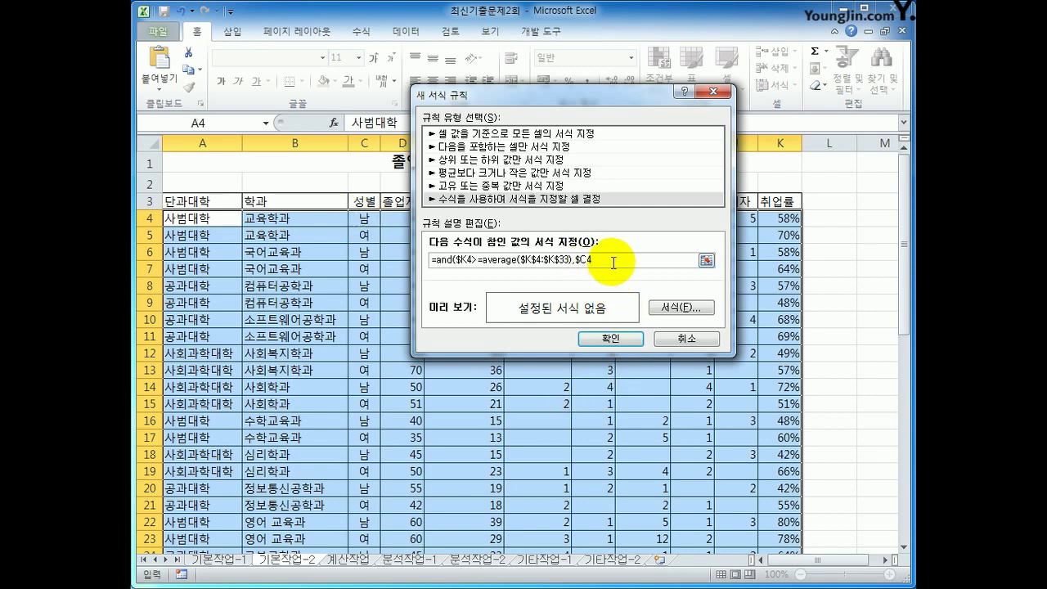
{"action": "type", "text": "=\"여\")"}
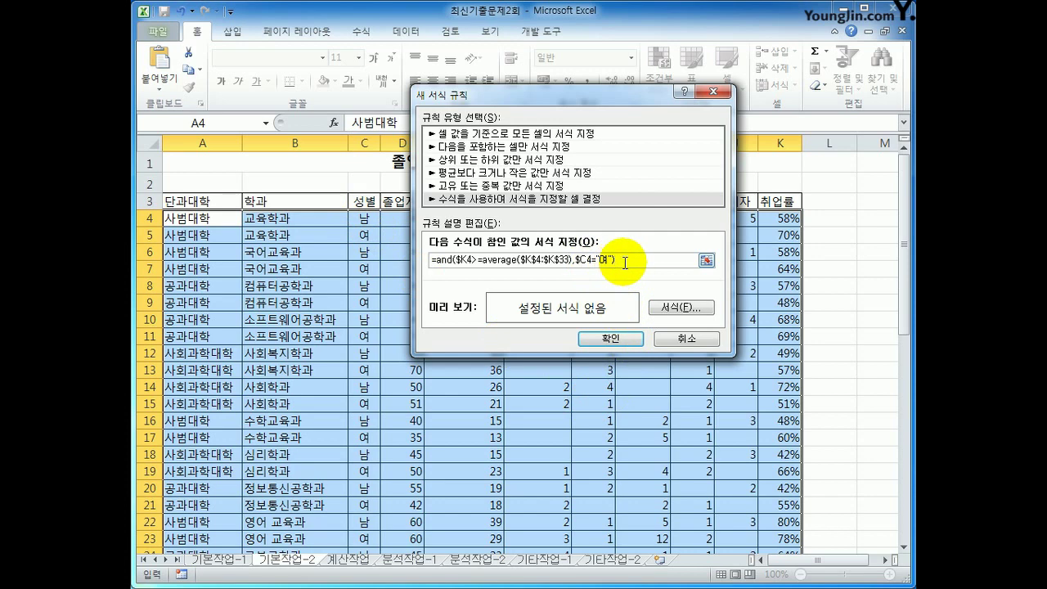
Give the rule a bold italic (굵은 기울임꼴) font in standard orange, apply it, and check the formatted rows
{"action": "left_click", "coordinate": [674, 308]}
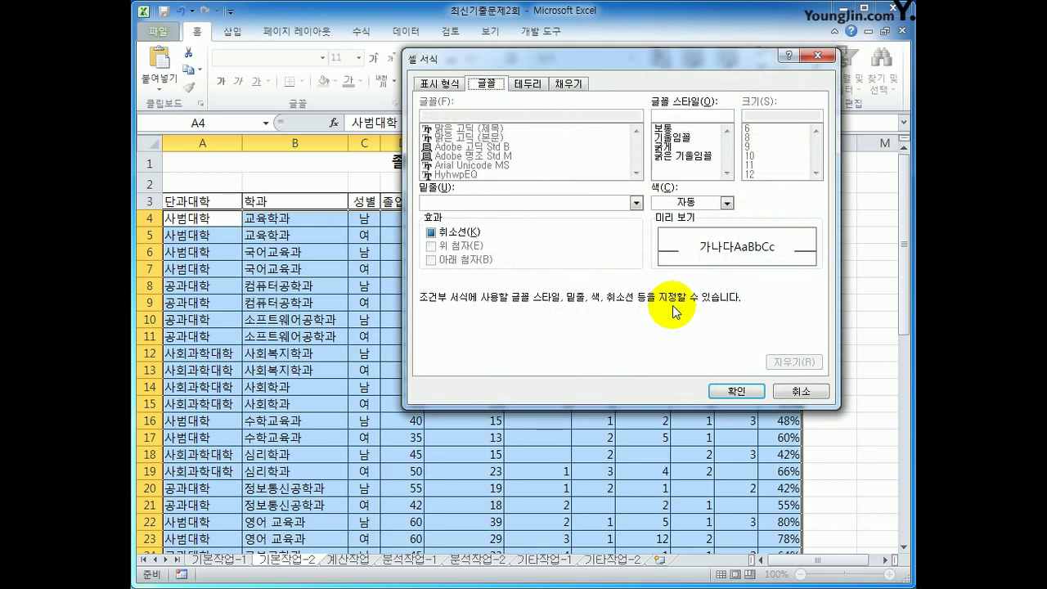
{"action": "left_click", "coordinate": [687, 154]}
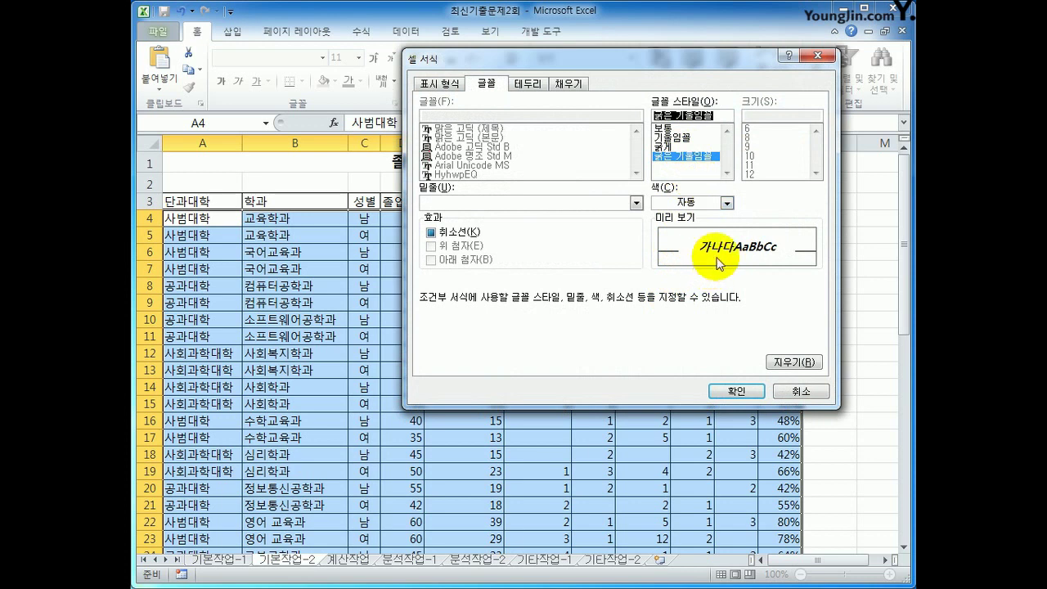
{"action": "left_click", "coordinate": [727, 203]}
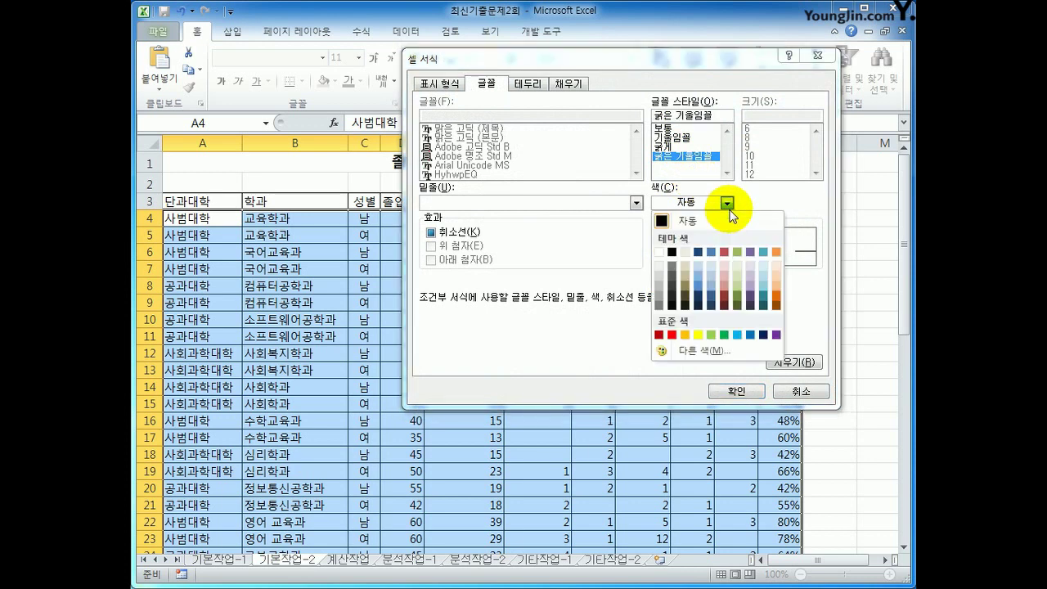
{"action": "left_click", "coordinate": [686, 334]}
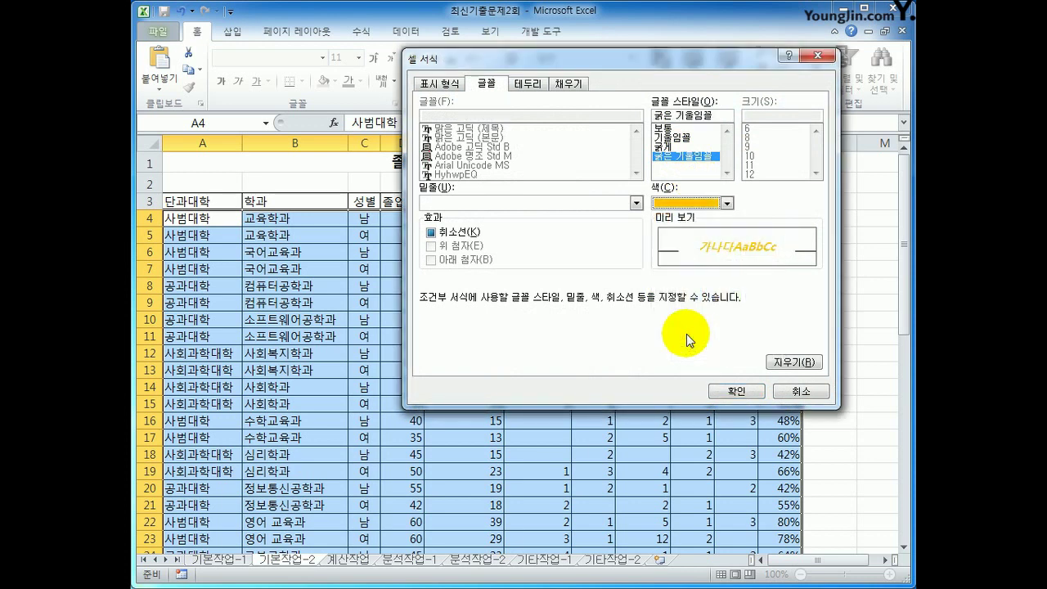
{"action": "left_click", "coordinate": [721, 388]}
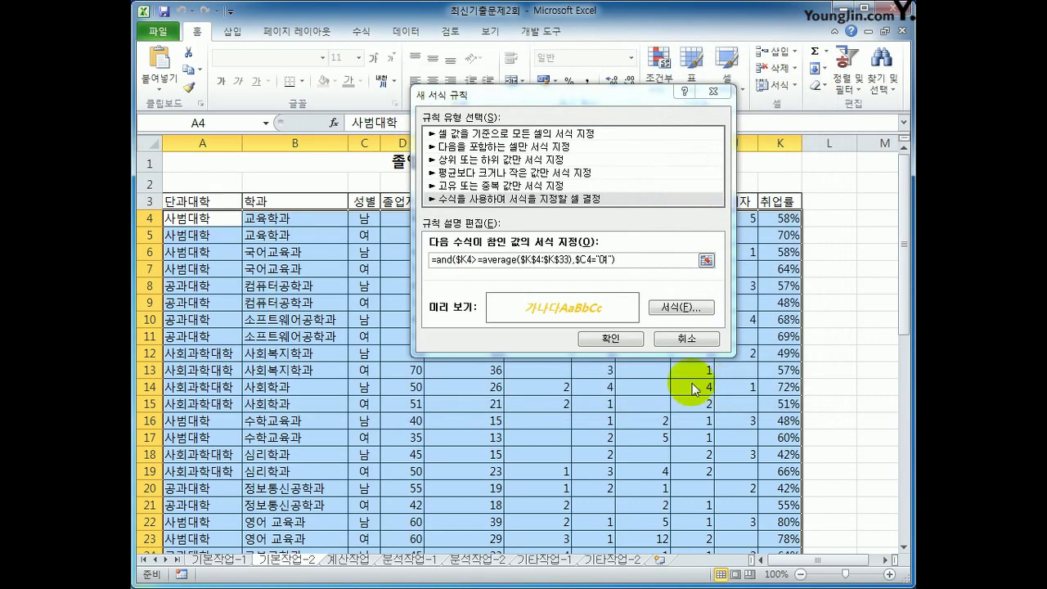
{"action": "left_click", "coordinate": [620, 337]}
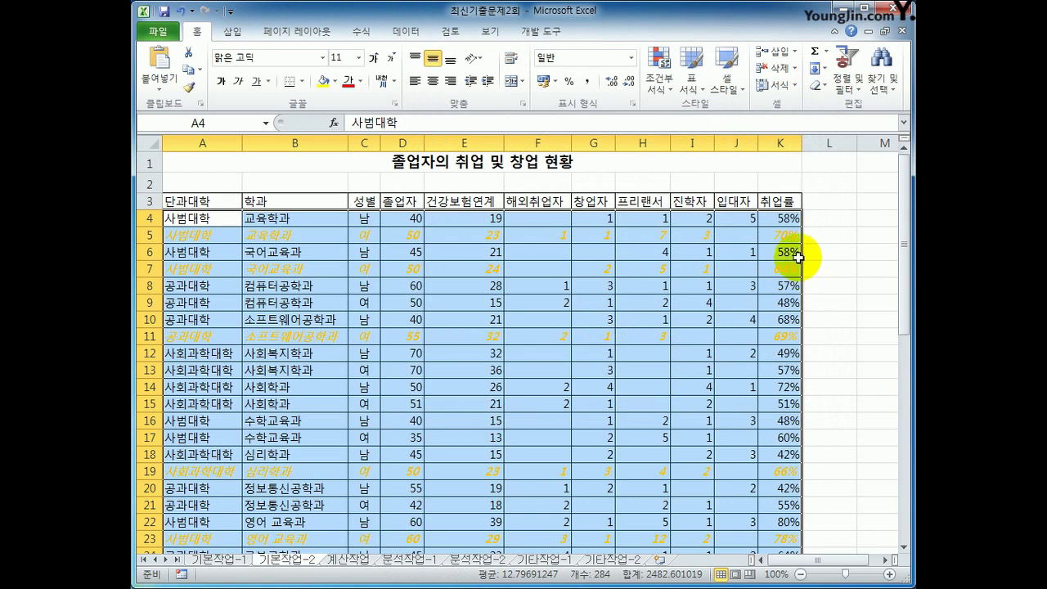
{"action": "left_click", "coordinate": [785, 236]}
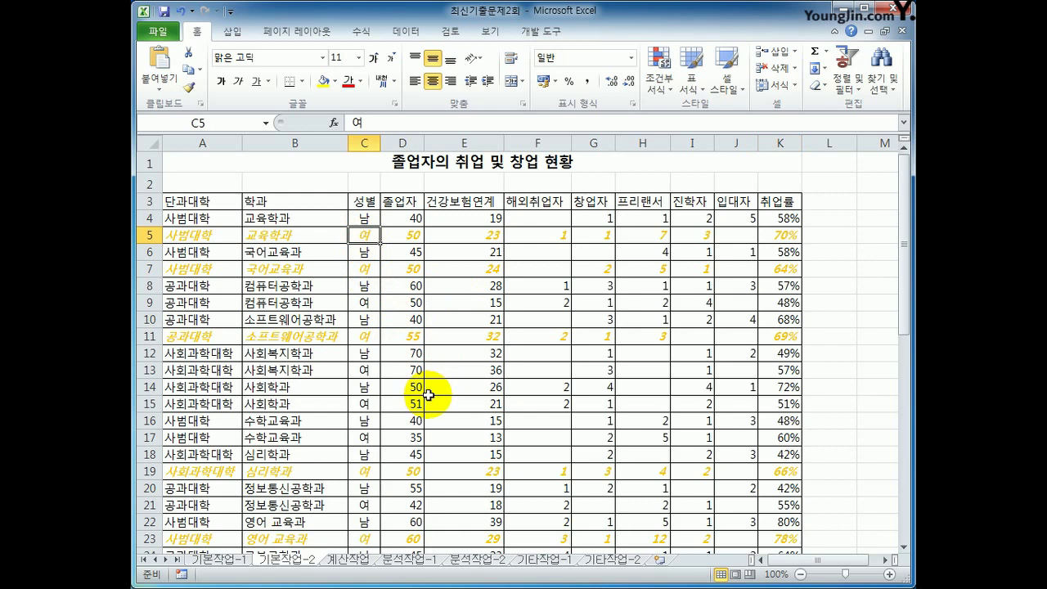
{"action": "scroll", "coordinate": [427, 395], "scroll_direction": "down", "scroll_amount": 4}
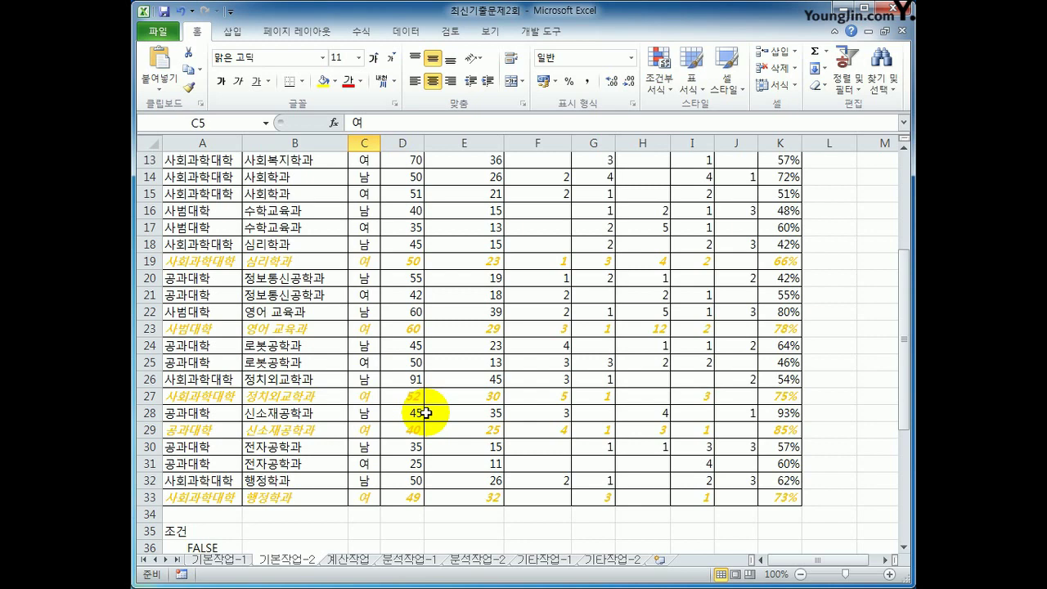
{"action": "scroll", "coordinate": [421, 409], "scroll_direction": "up", "scroll_amount": 4}
Set the 기본작업-2 sheet's page orientation to landscape (가로)
{"action": "left_click", "coordinate": [333, 204]}
{"action": "left_click", "coordinate": [304, 34]}
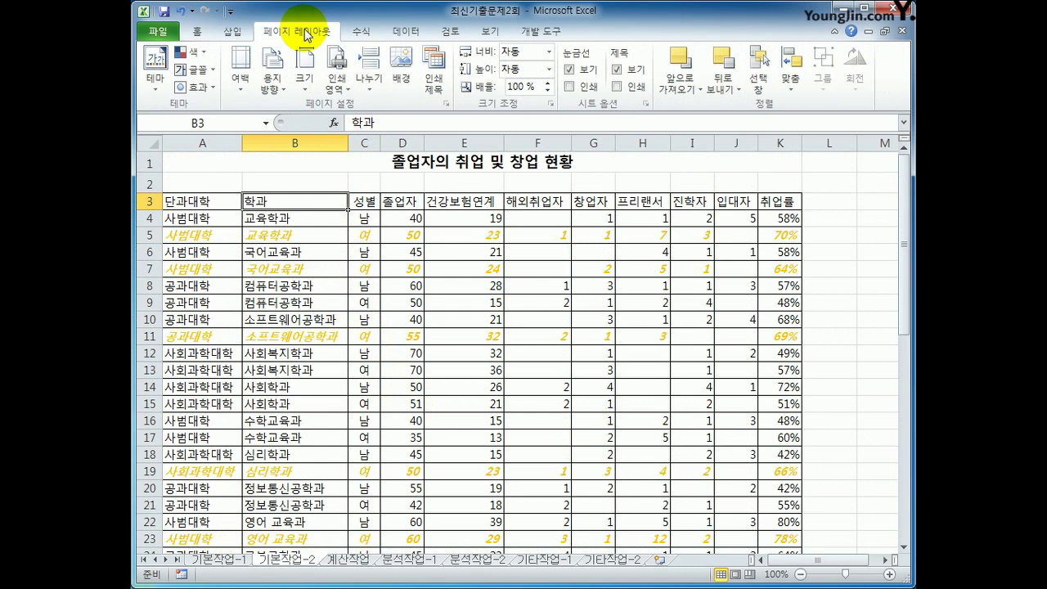
{"action": "left_click", "coordinate": [274, 77]}
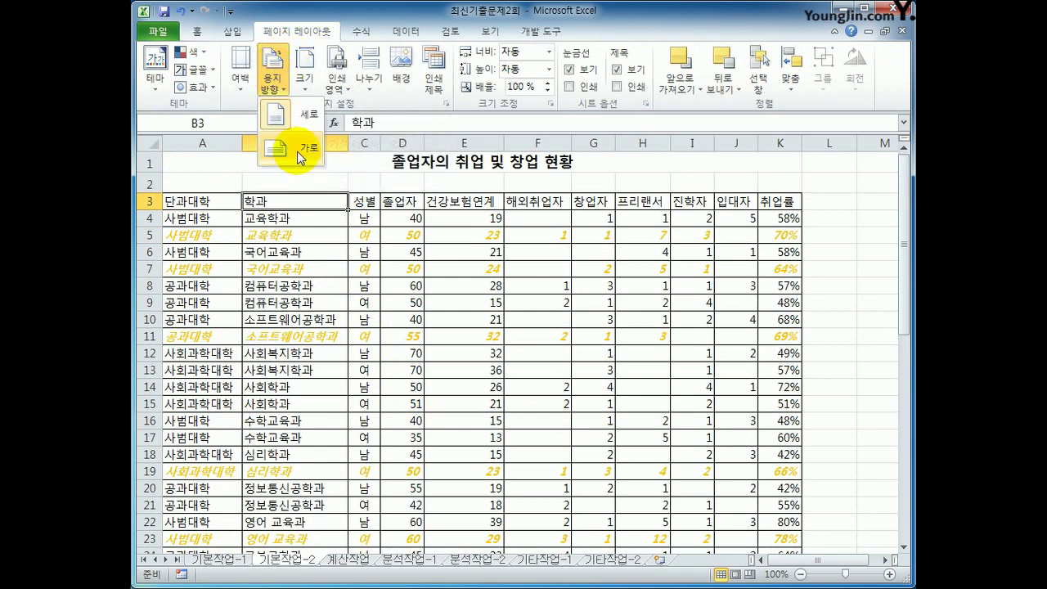
{"action": "left_click", "coordinate": [288, 163]}
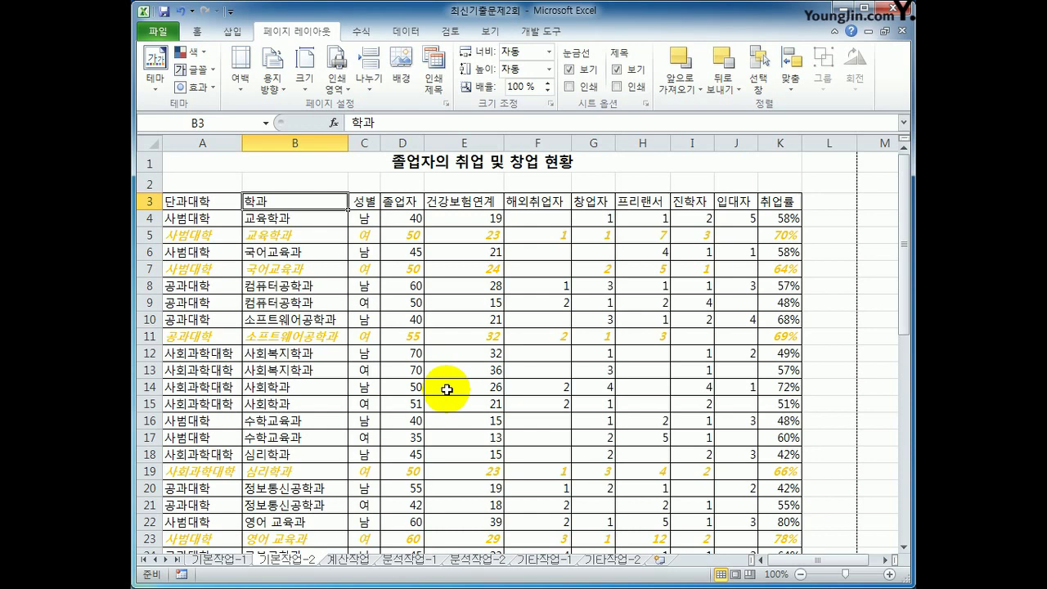
Turn on horizontal (가로) centering on the page in the page setup margins
{"action": "left_click", "coordinate": [445, 104]}
{"action": "left_click", "coordinate": [469, 85]}
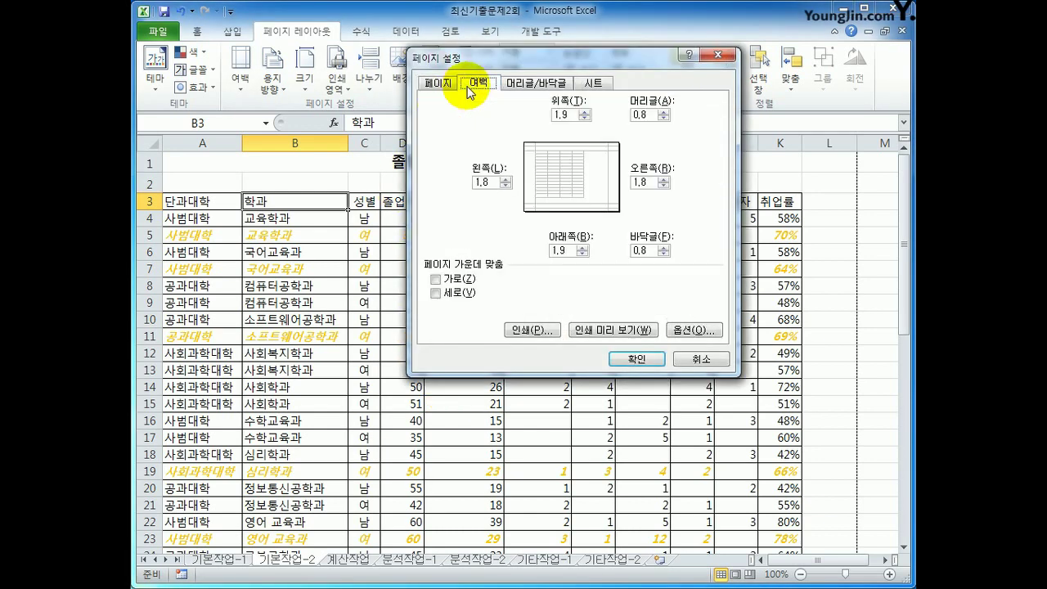
{"action": "left_click", "coordinate": [459, 283]}
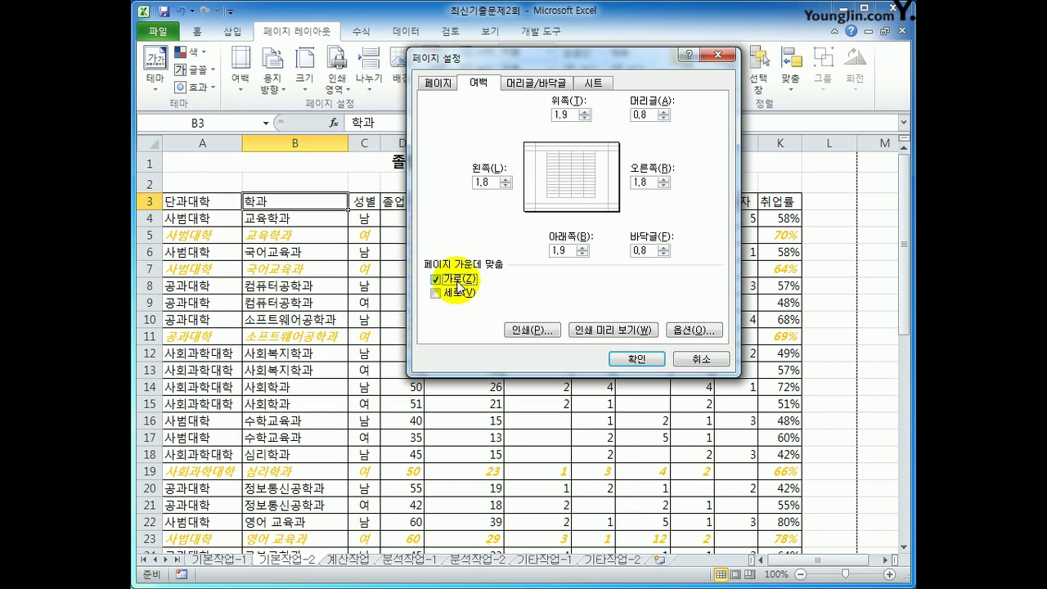
Set the center section of the page footer to the sheet name, " 시트/", the page number and "페이지"
{"action": "left_click", "coordinate": [540, 82]}
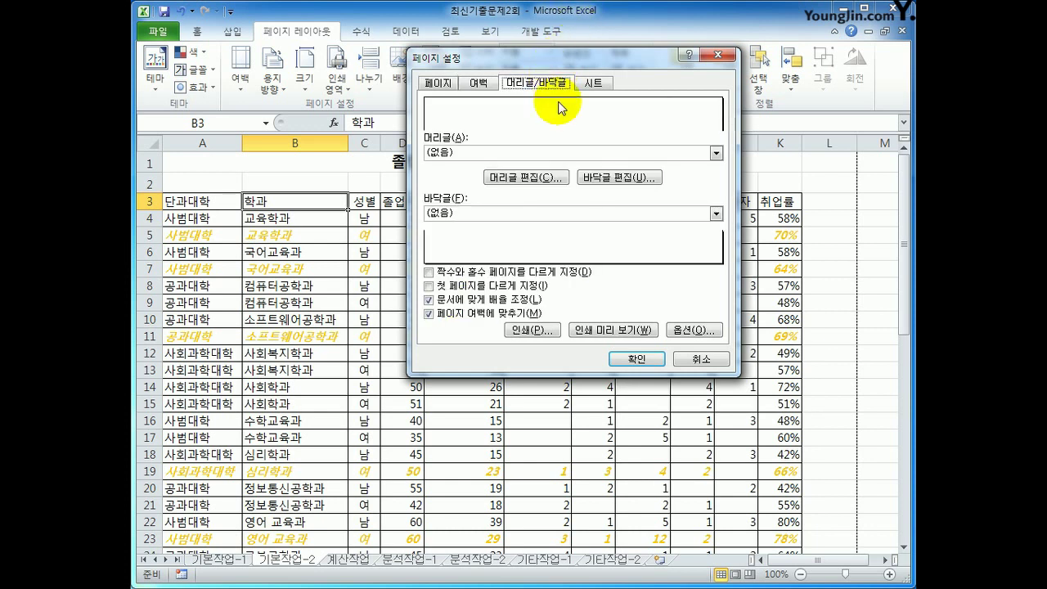
{"action": "left_click", "coordinate": [634, 176]}
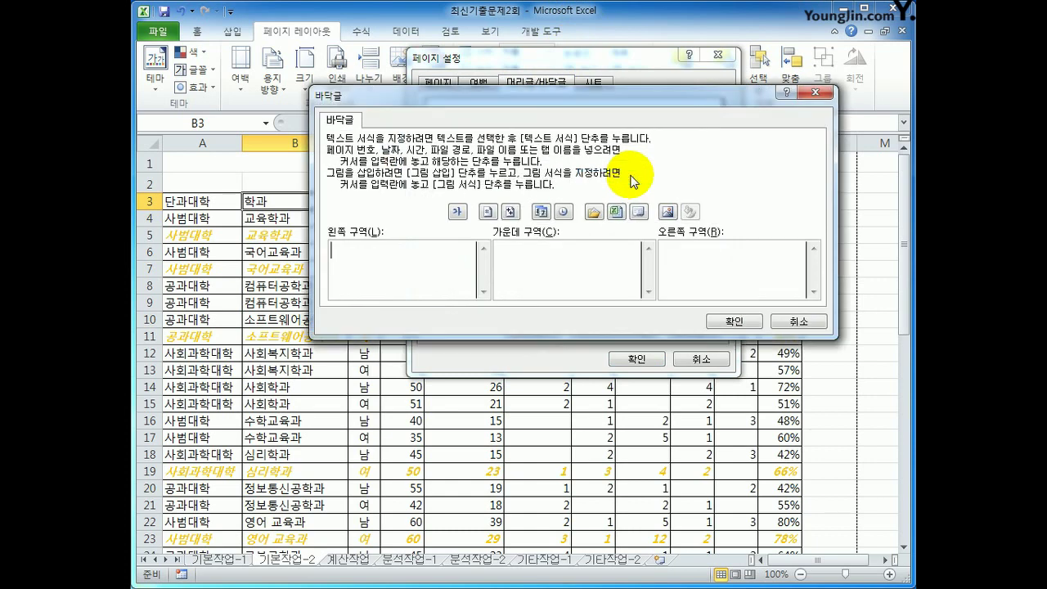
{"action": "left_click", "coordinate": [602, 251]}
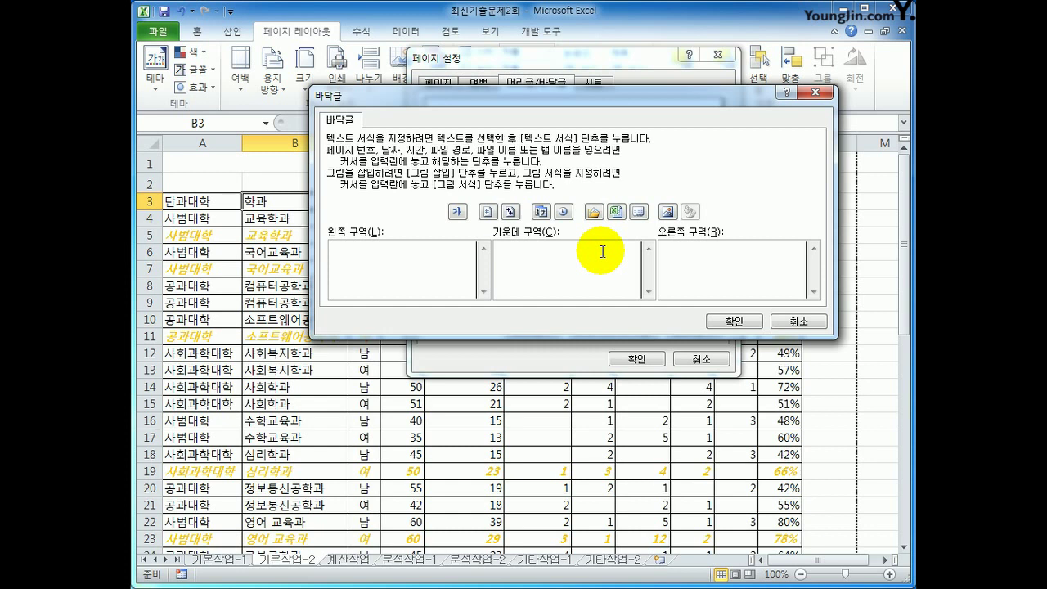
{"action": "left_click", "coordinate": [640, 214]}
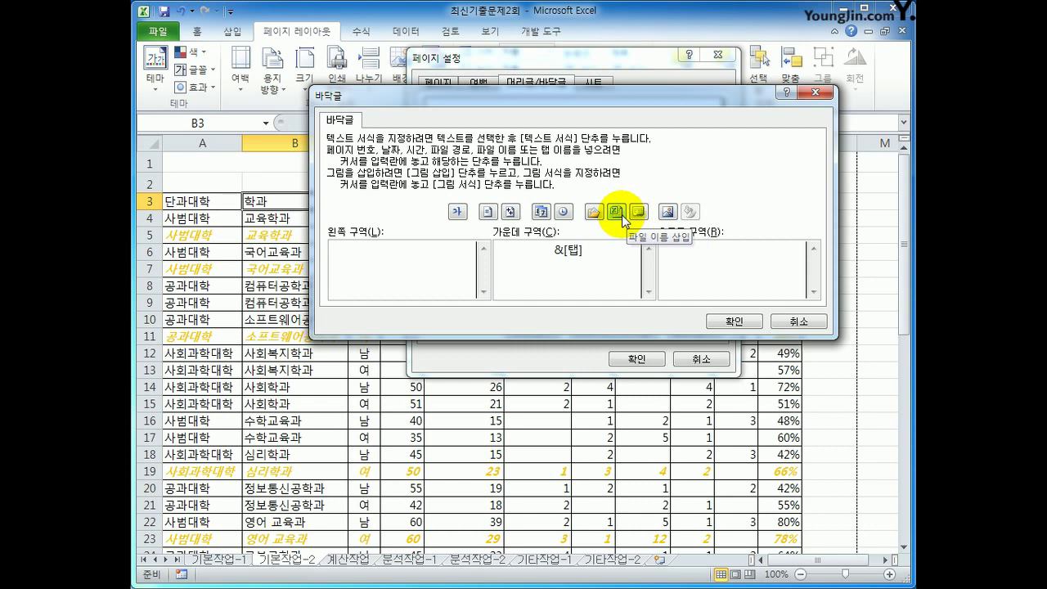
{"action": "type", "text": "시트/"}
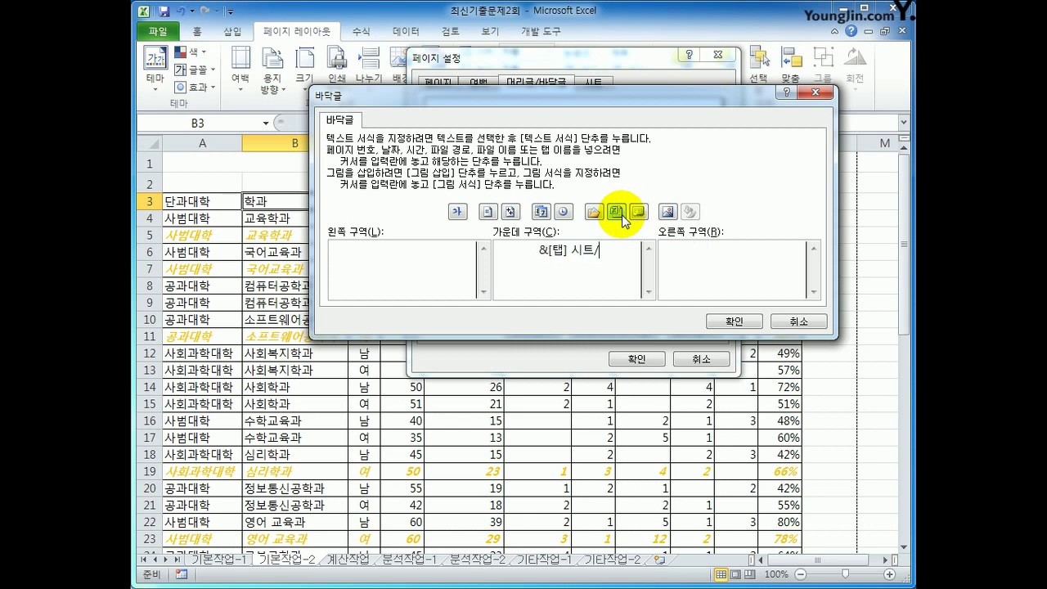
{"action": "left_click", "coordinate": [489, 214]}
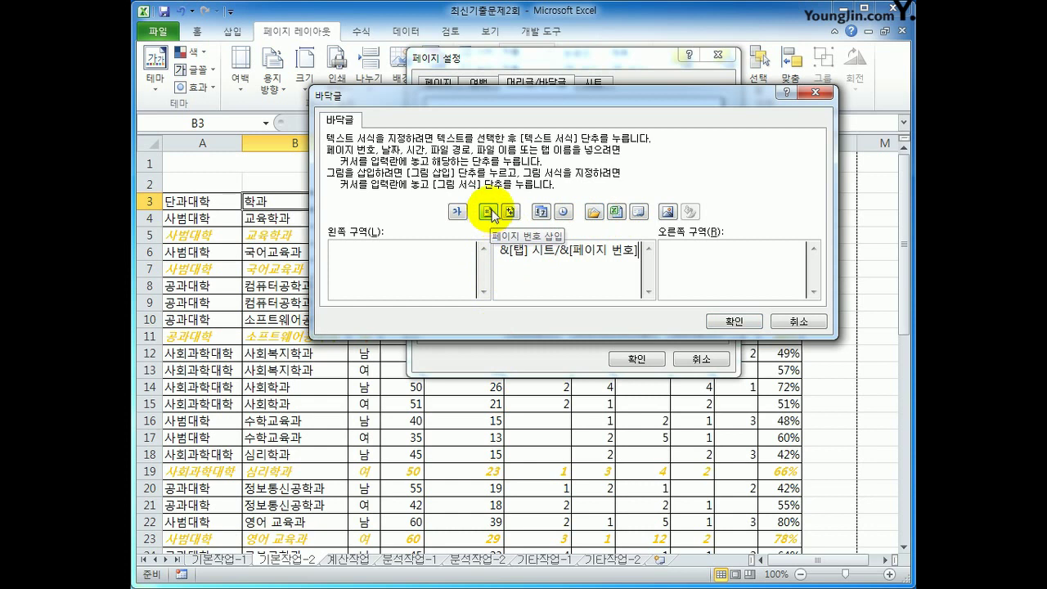
{"action": "key", "text": "Return"}
{"action": "type", "text": "페이지"}
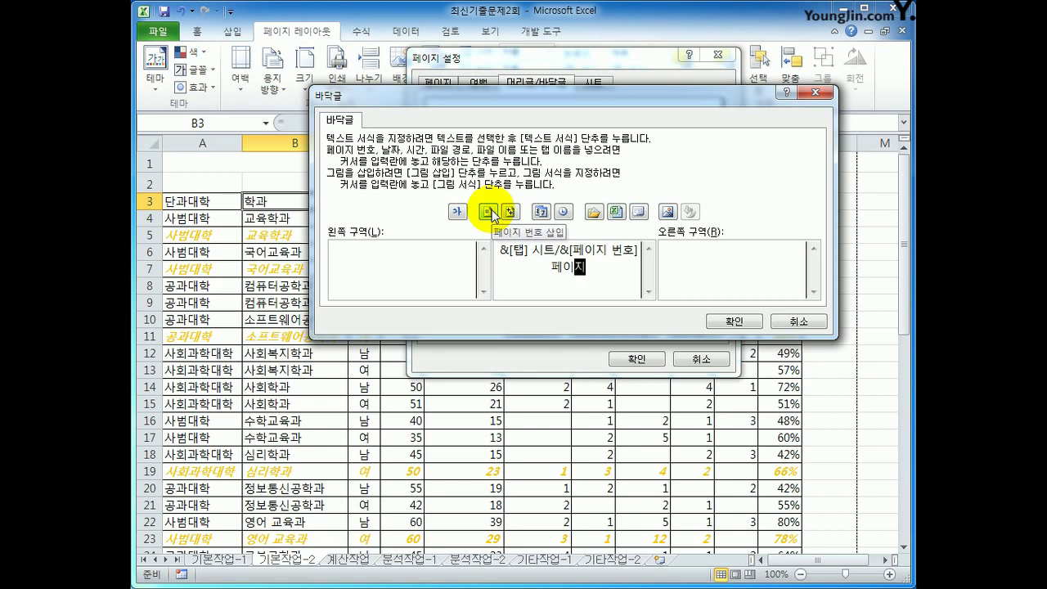
{"action": "left_click", "coordinate": [732, 322]}
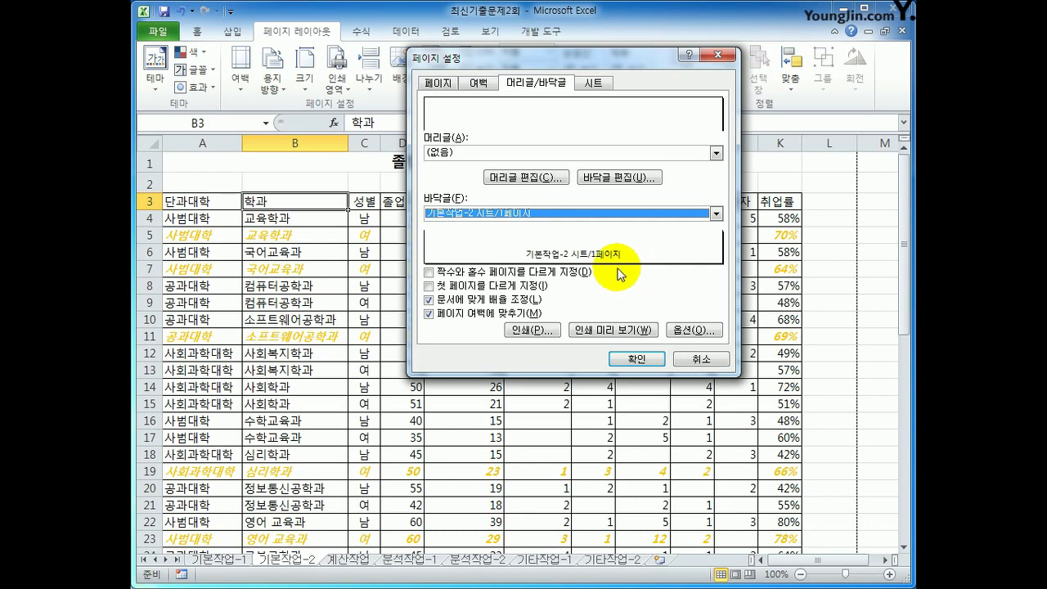
Set the print area to A1:K33 and make rows 1 to 3 repeat as print titles on every page
{"action": "left_click", "coordinate": [590, 84]}
{"action": "left_click", "coordinate": [556, 105]}
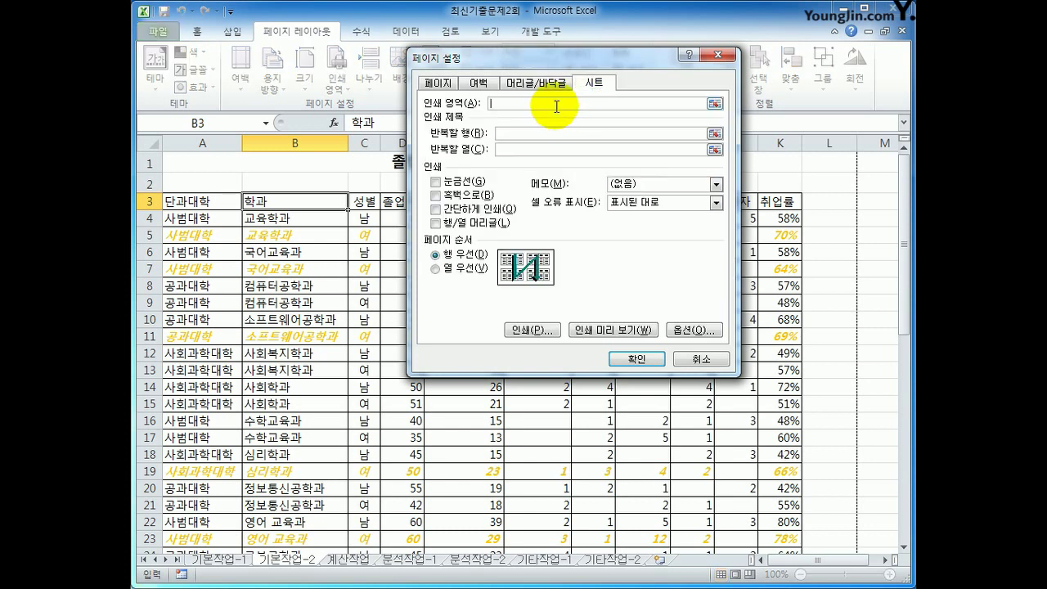
{"action": "left_click_drag", "start_coordinate": [216, 159], "coordinate": [360, 466]}
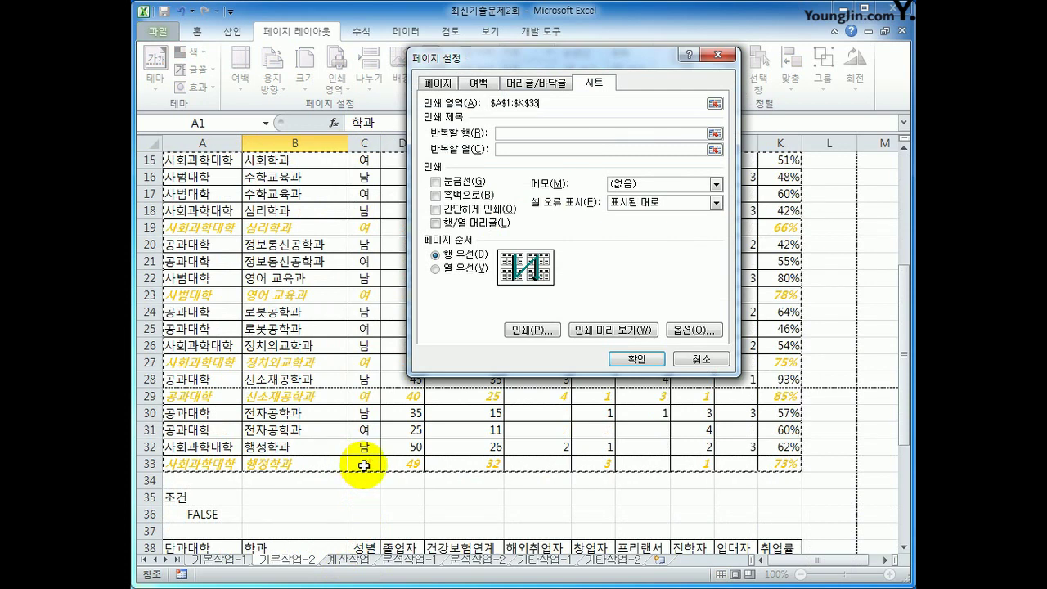
{"action": "left_click", "coordinate": [494, 132]}
{"action": "scroll", "coordinate": [338, 398], "scroll_direction": "up", "scroll_amount": 5}
{"action": "left_click_drag", "start_coordinate": [150, 163], "coordinate": [150, 201]}
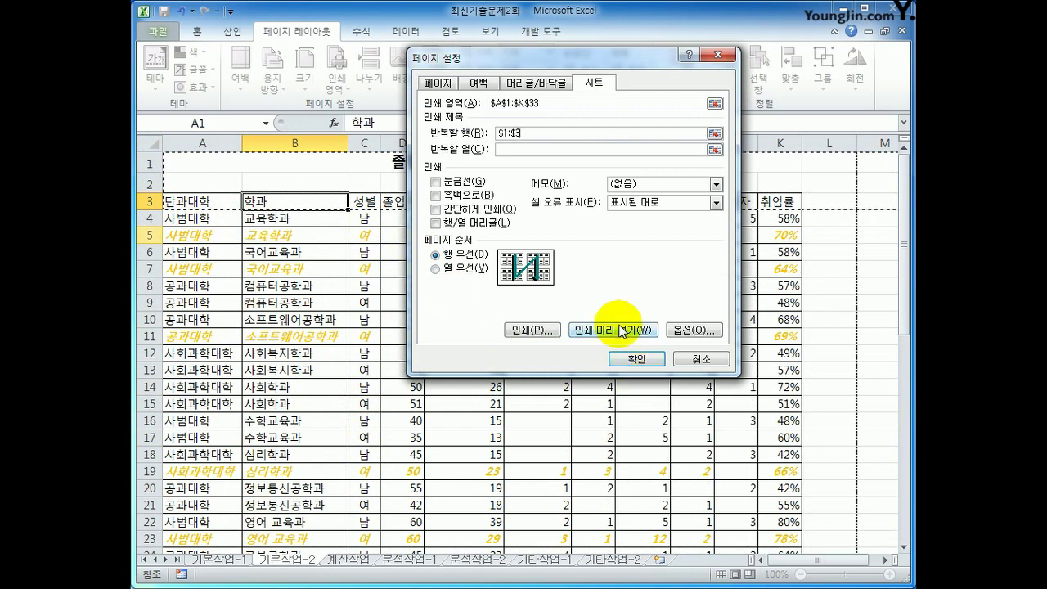
Preview both printed pages to check the title rows, centering and footer, and return to the worksheet
{"action": "left_click", "coordinate": [612, 329]}
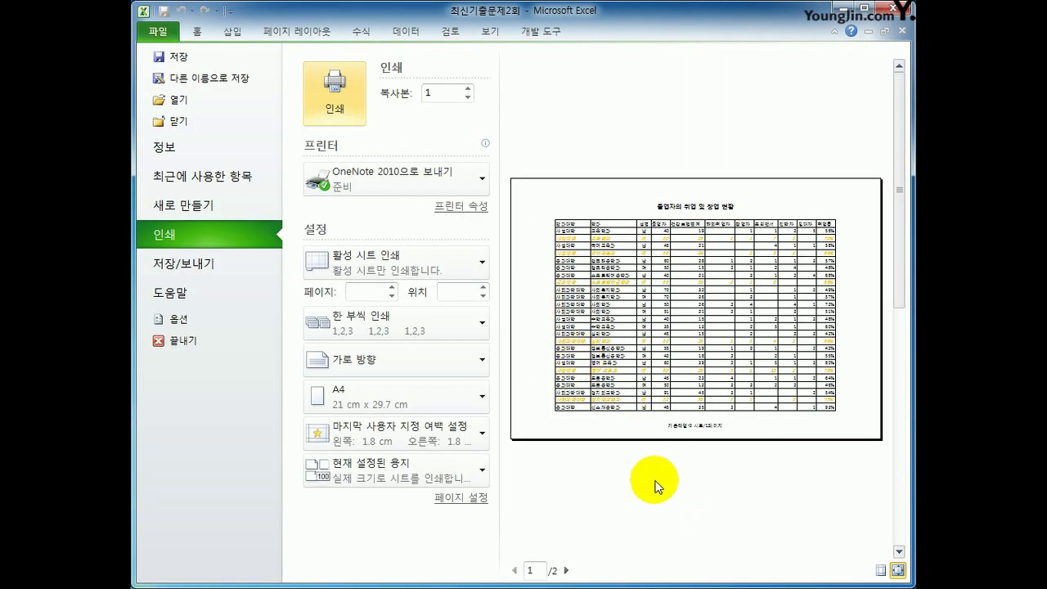
{"action": "left_click", "coordinate": [567, 570]}
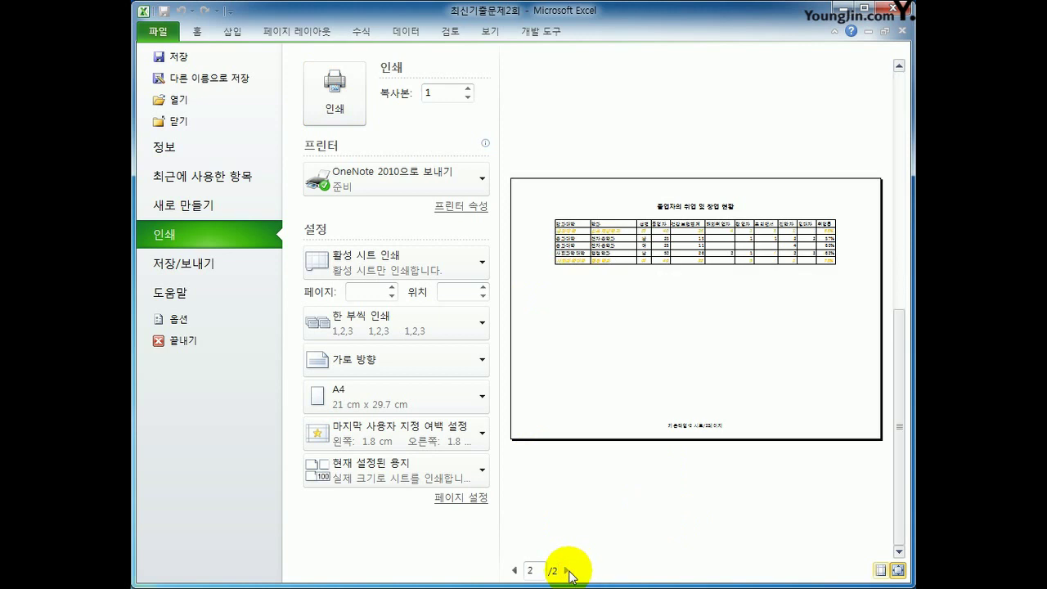
{"action": "left_click", "coordinate": [514, 570]}
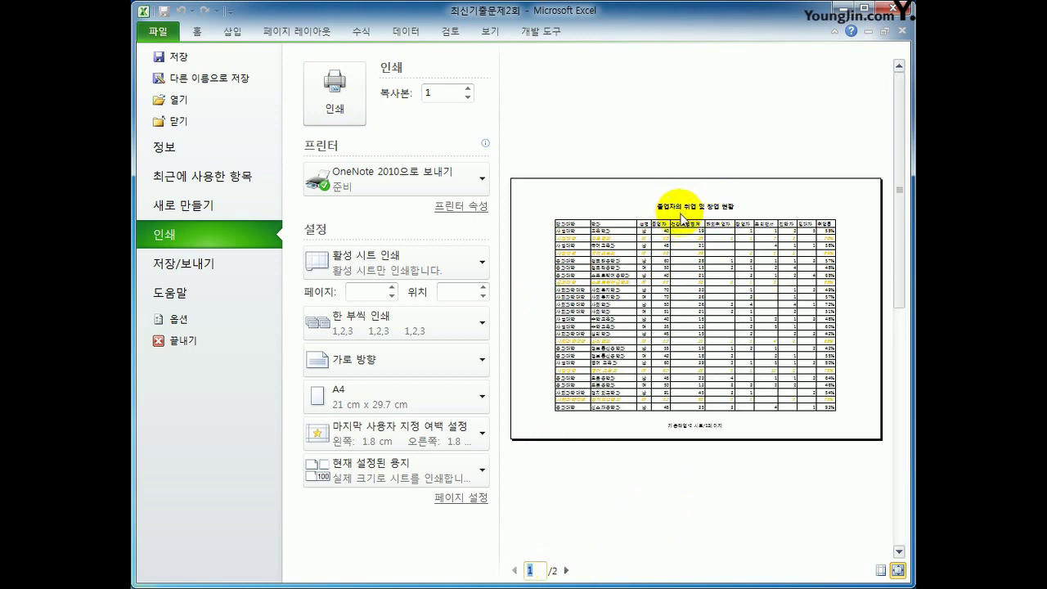
{"action": "left_click", "coordinate": [566, 570]}
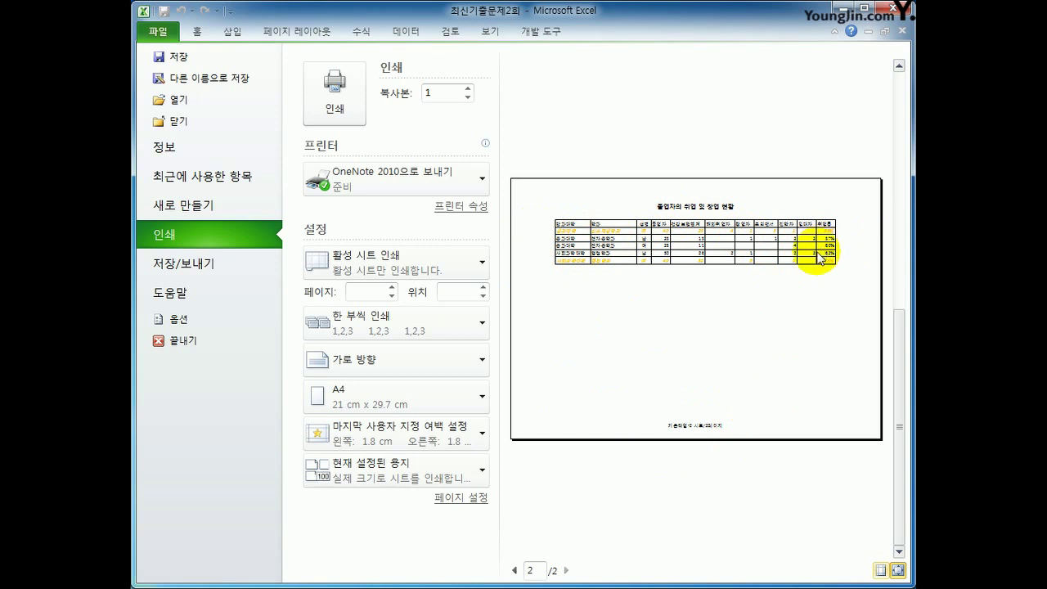
{"action": "left_click", "coordinate": [209, 32]}
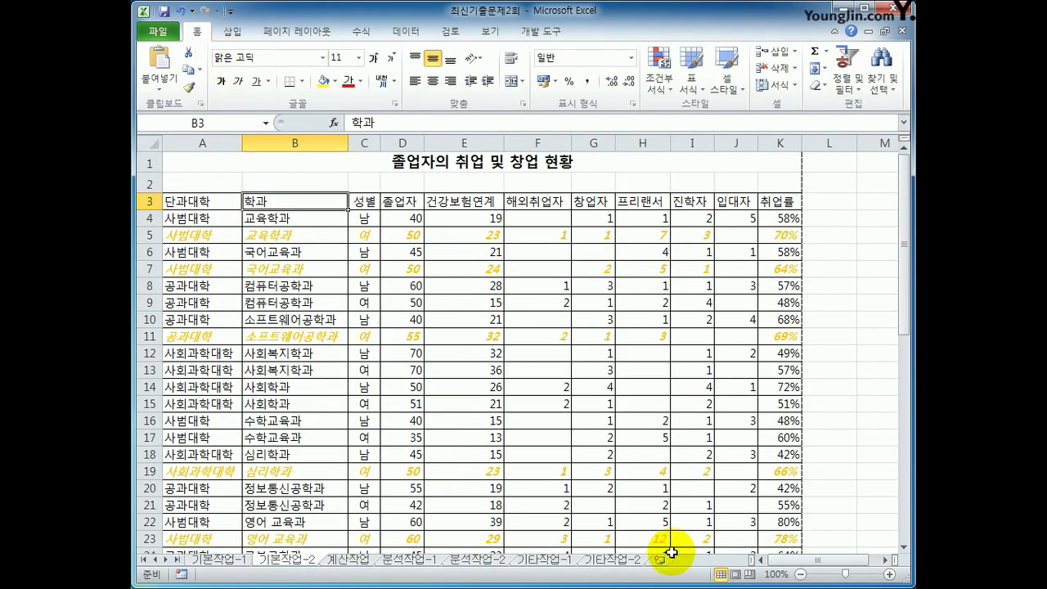
On the 계산작업 sheet, start an IF formula in 취업분석 cell L3 with the condition K3<=50%
{"action": "left_click", "coordinate": [348, 560]}
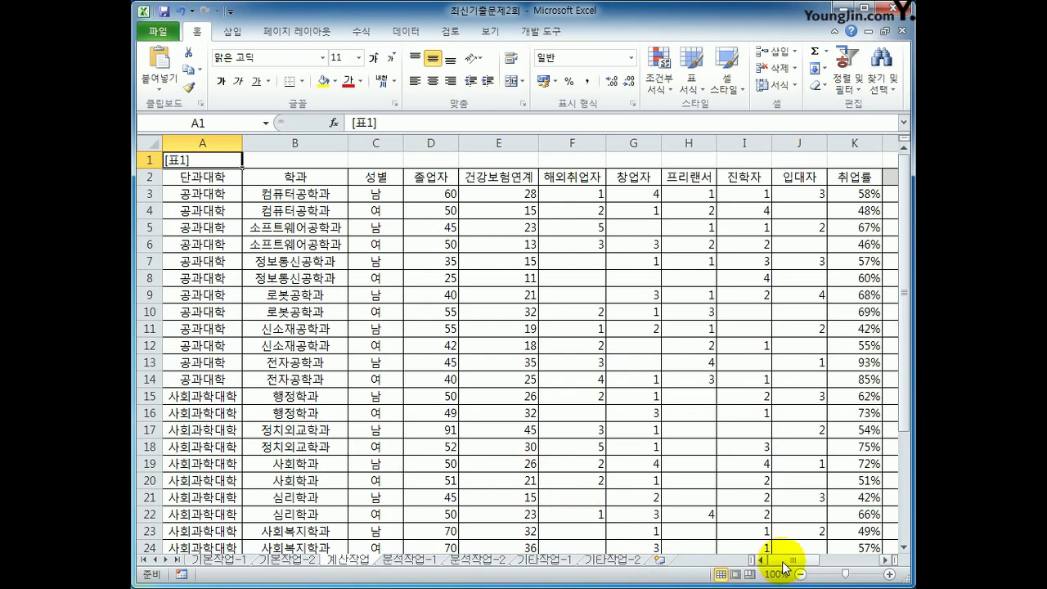
{"action": "left_click", "coordinate": [875, 561]}
{"action": "left_click", "coordinate": [875, 561]}
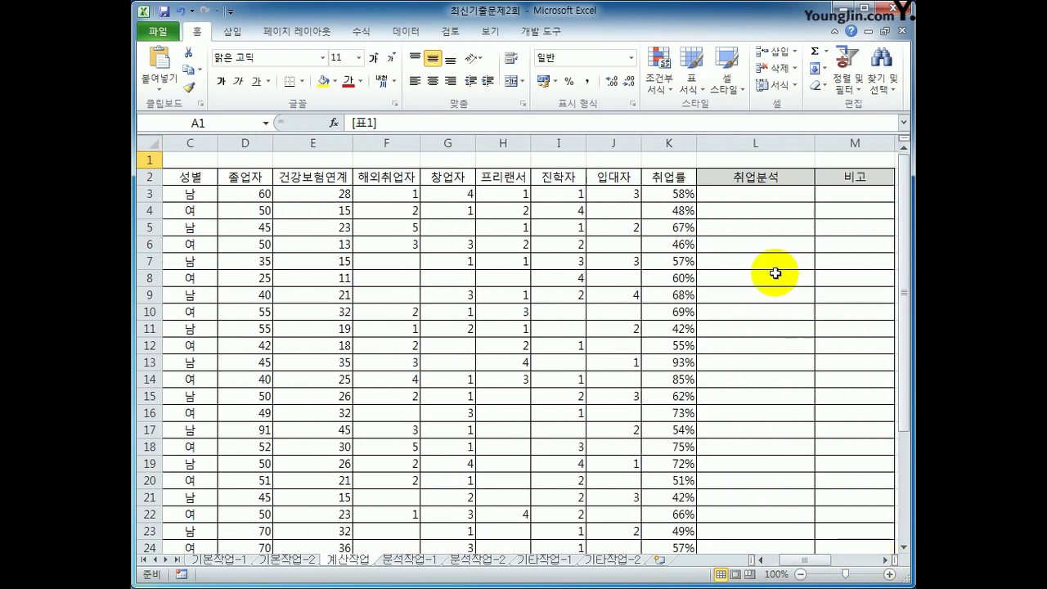
{"action": "left_click", "coordinate": [766, 194]}
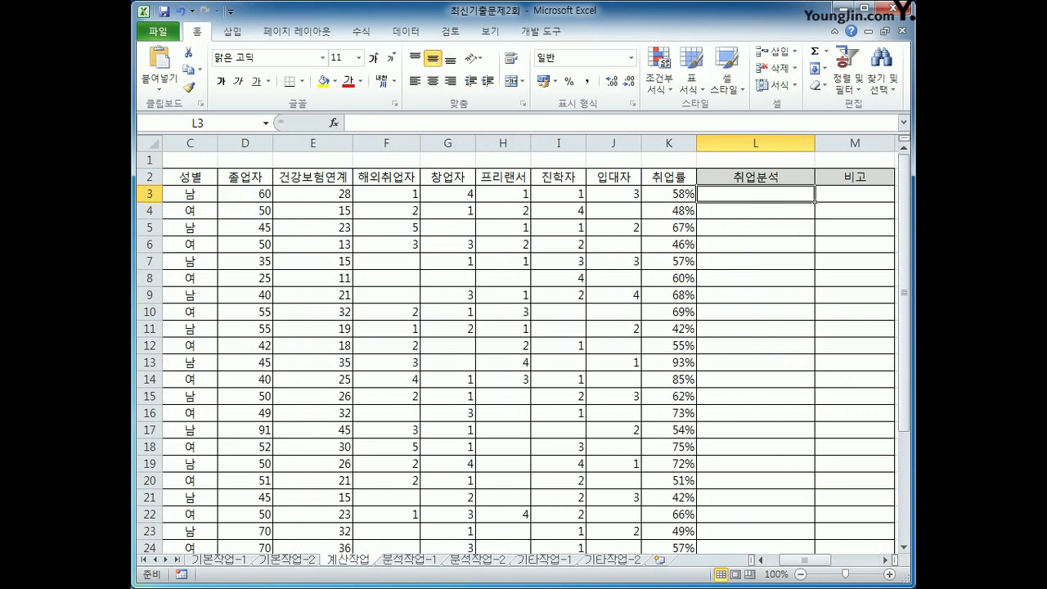
{"action": "left_click", "coordinate": [677, 194]}
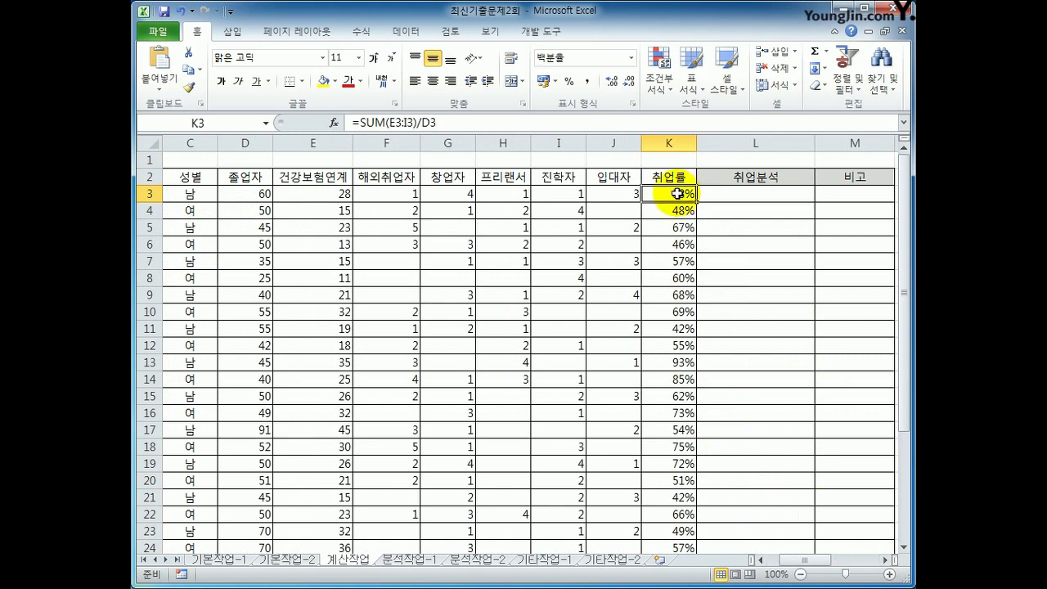
{"action": "left_click", "coordinate": [765, 199]}
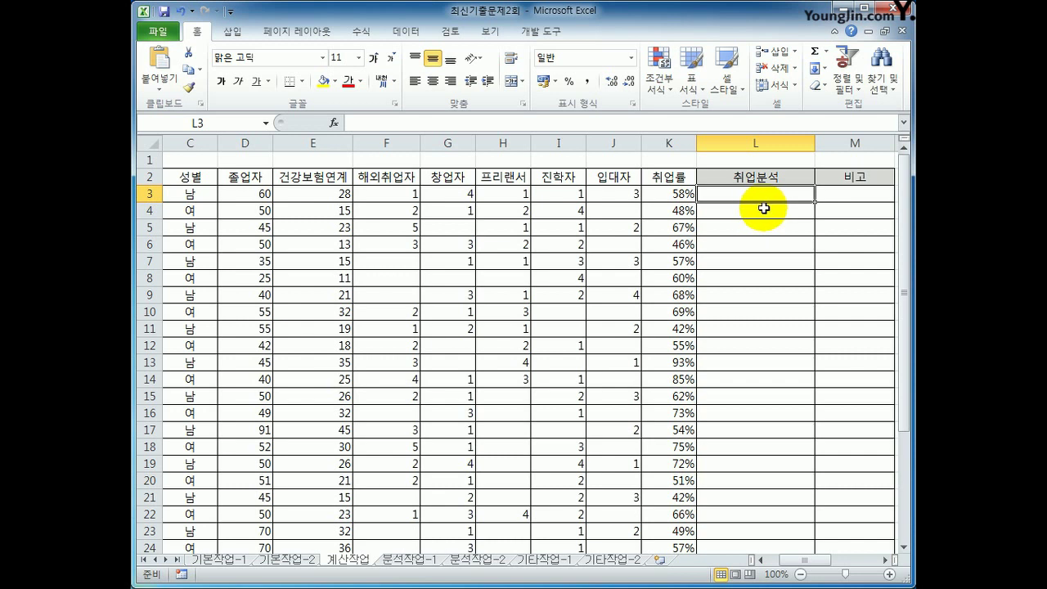
{"action": "type", "text": "="}
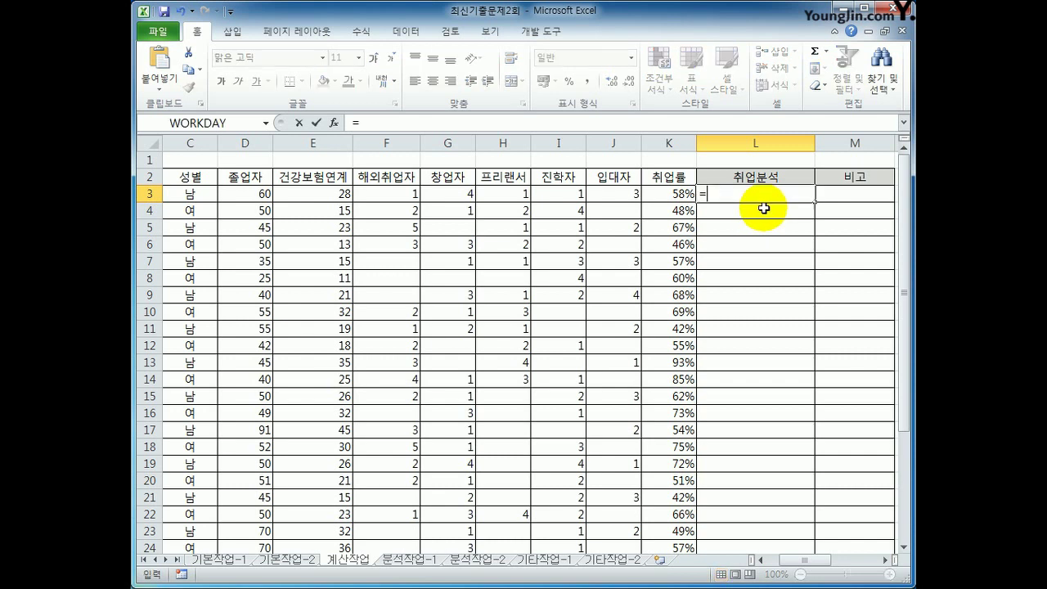
{"action": "type", "text": "if("}
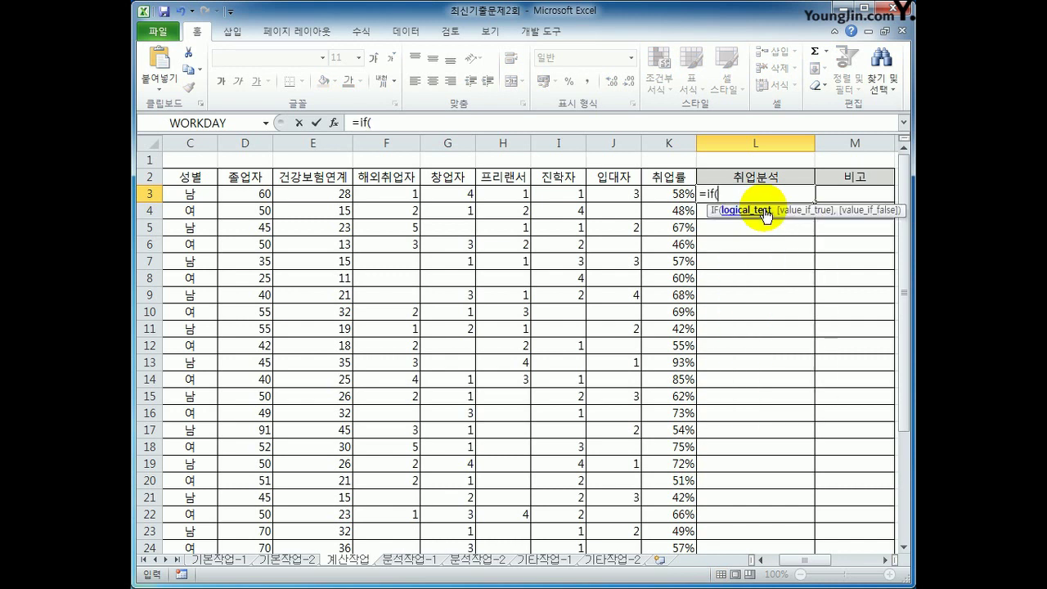
{"action": "left_click", "coordinate": [659, 188]}
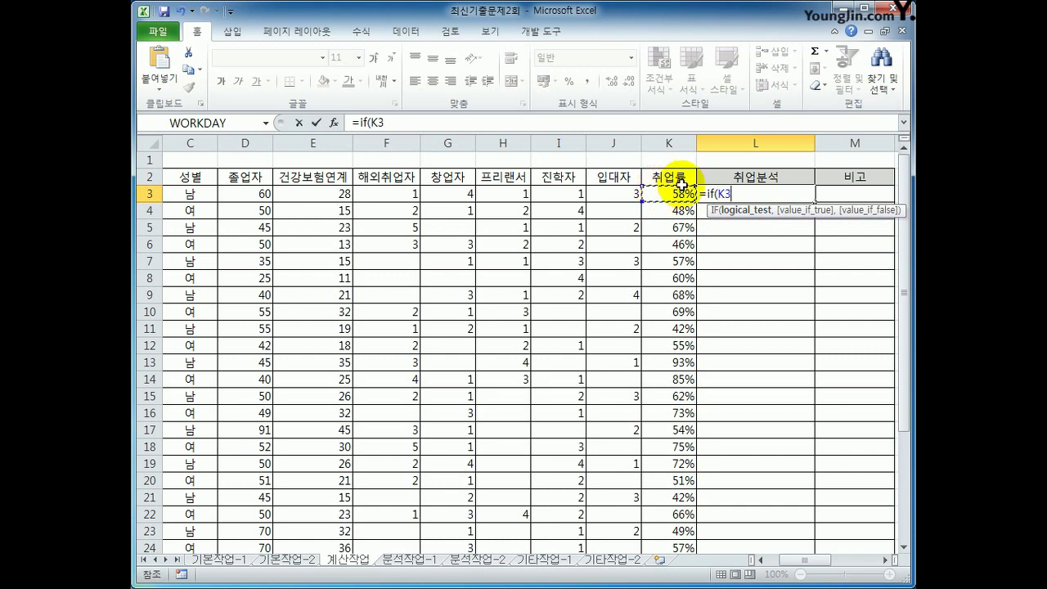
{"action": "type", "text": "<="}
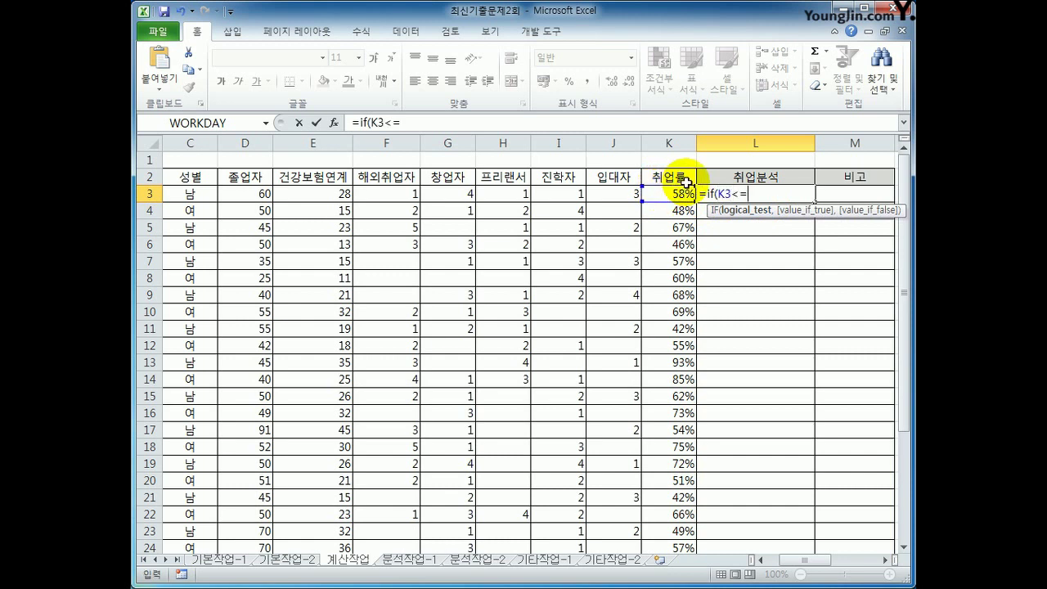
{"action": "type", "text": "50%"}
{"action": "type", "text": ","}
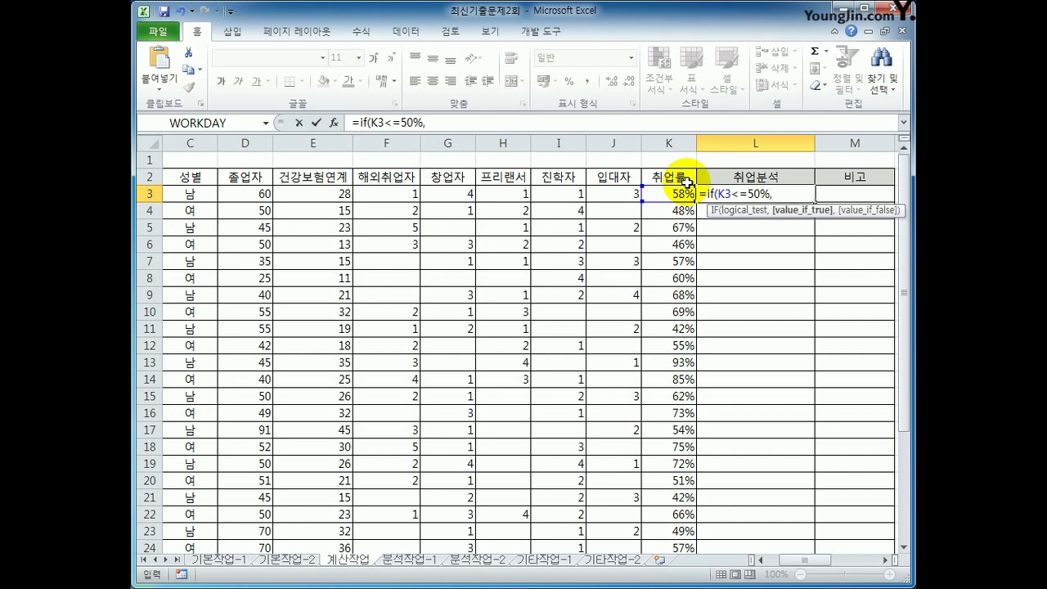
Begin the IF's true value with a REPT function containing QUOTIENT(K3,10%)
{"action": "type", "text": "rept("}
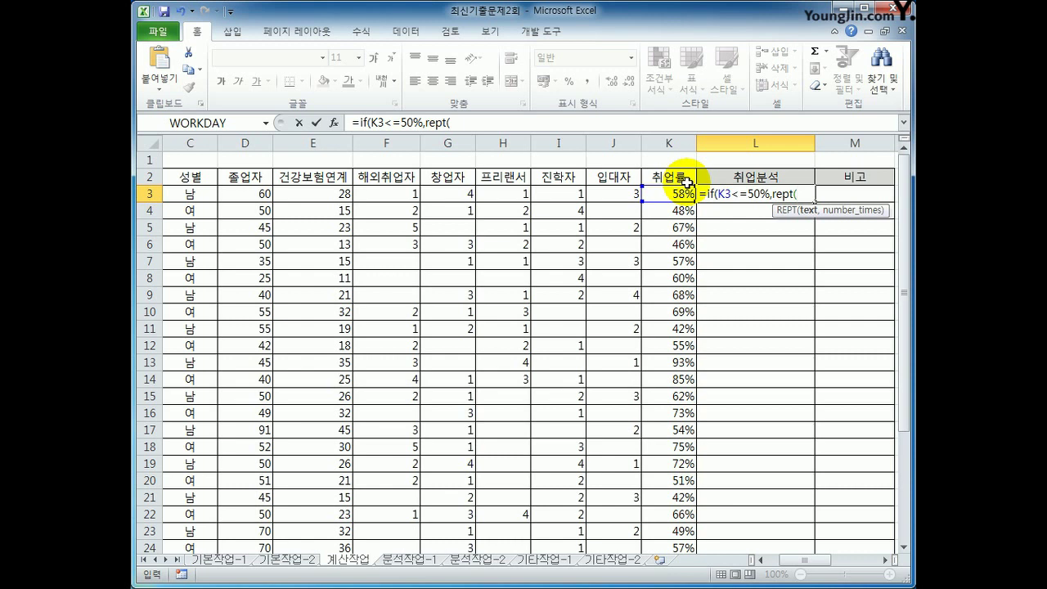
{"action": "type", "text": "qu"}
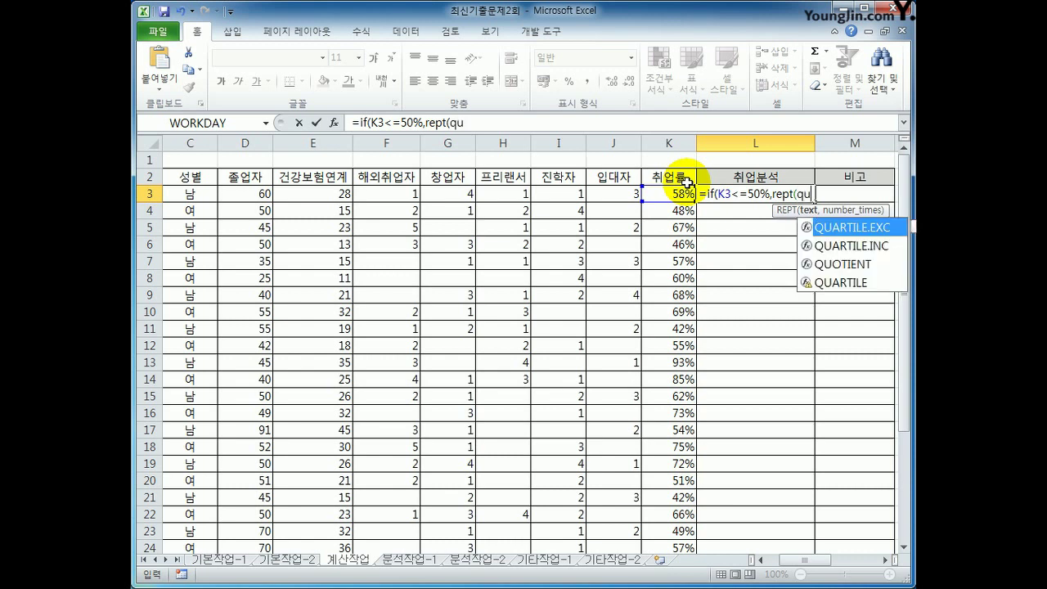
{"action": "type", "text": "oti"}
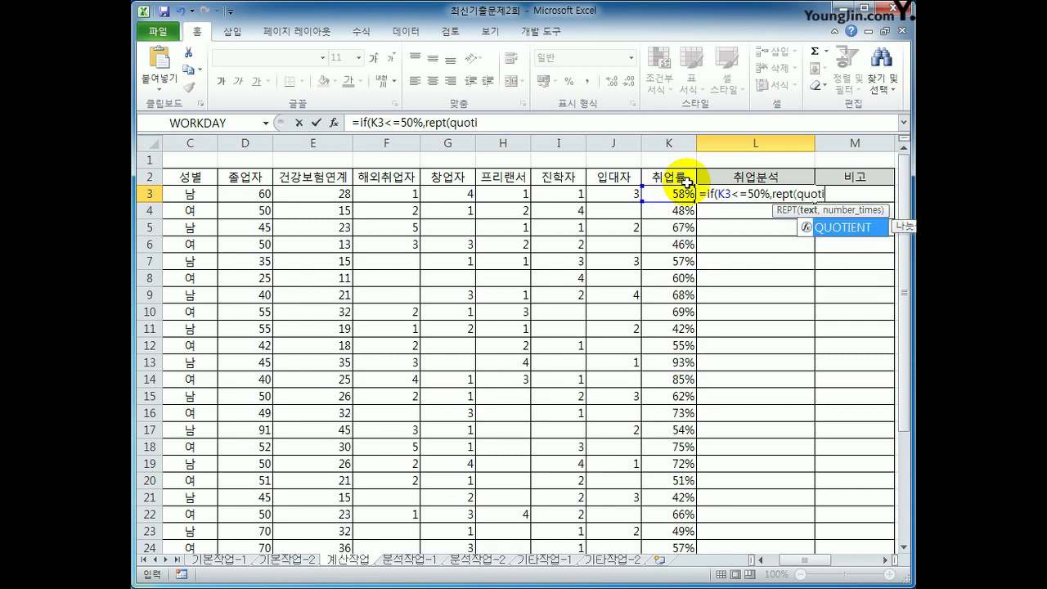
{"action": "type", "text": "ent("}
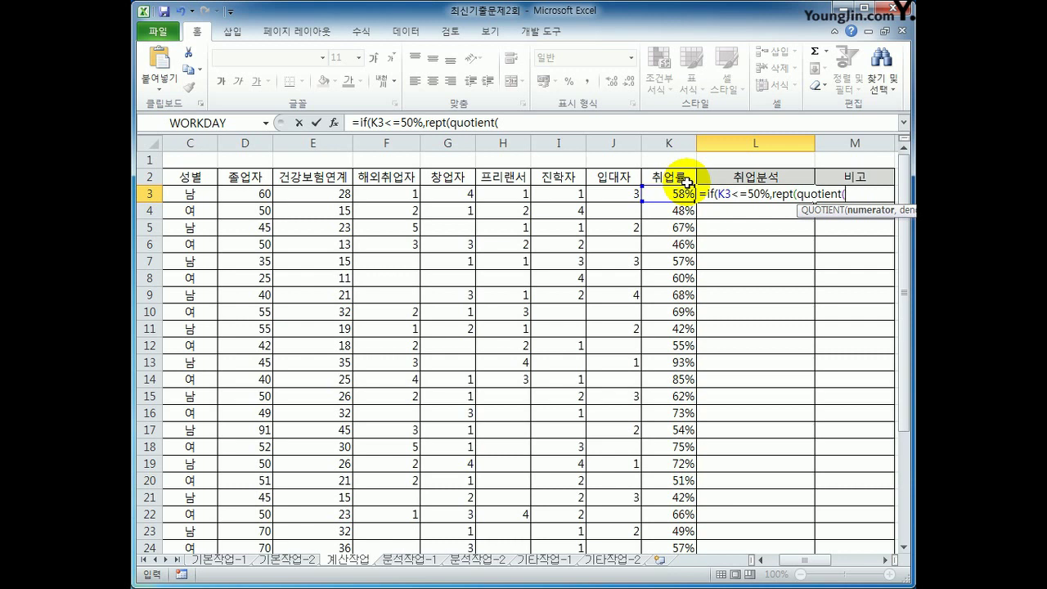
{"action": "left_click", "coordinate": [669, 195]}
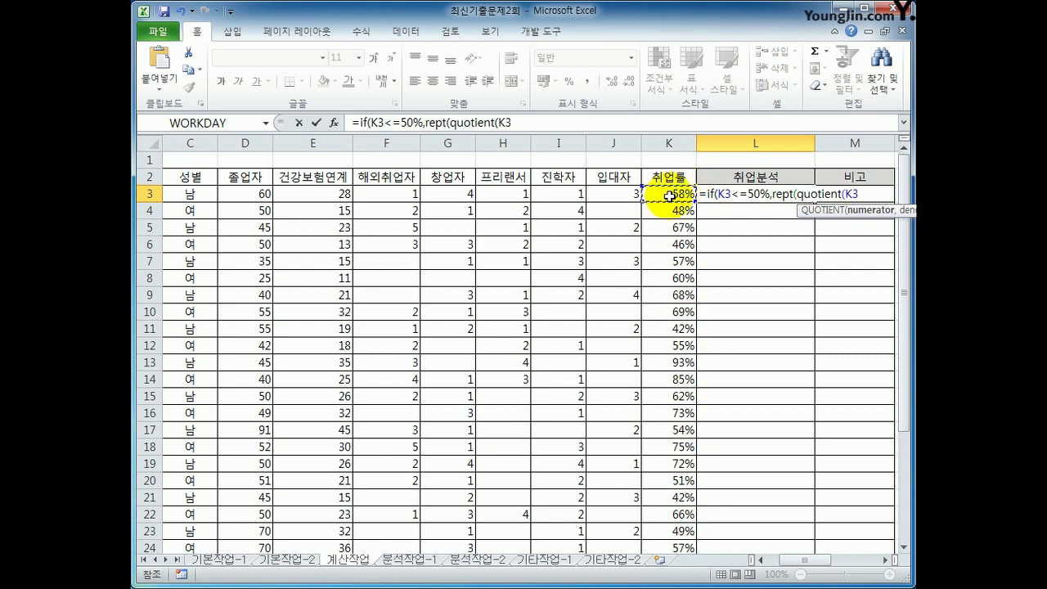
{"action": "type", "text": ","}
{"action": "type", "text": "10%"}
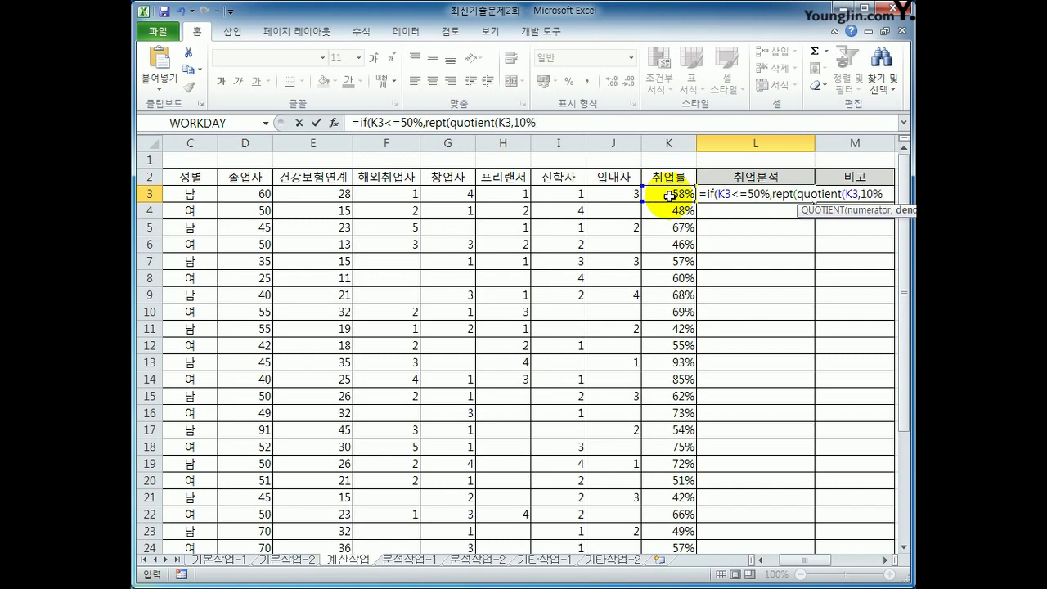
{"action": "type", "text": ")"}
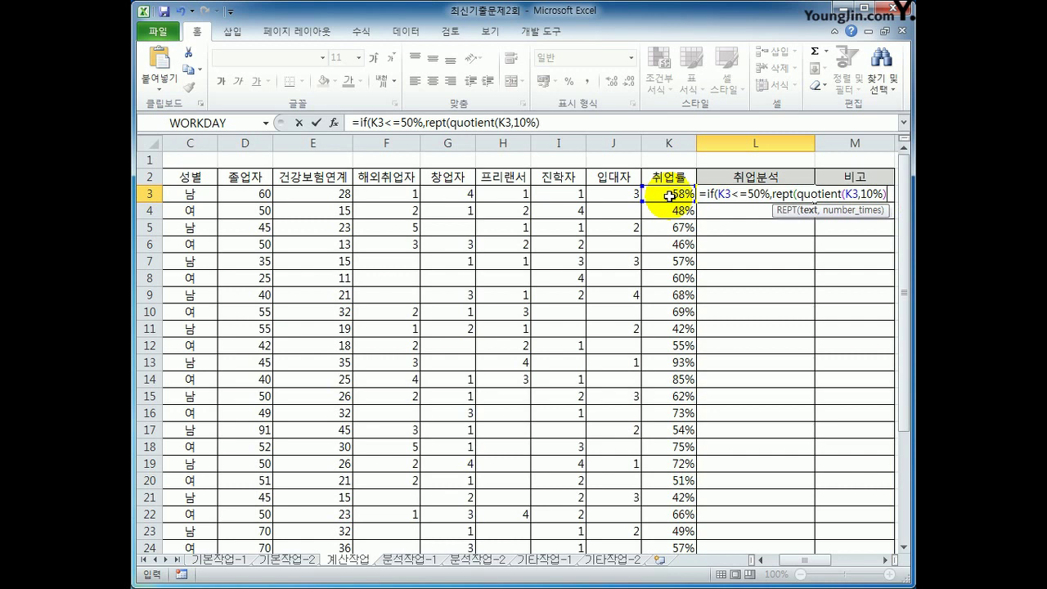
Insert "●" as the text argument before QUOTIENT in the REPT function and close the IF's true value
{"action": "left_click", "coordinate": [462, 122]}
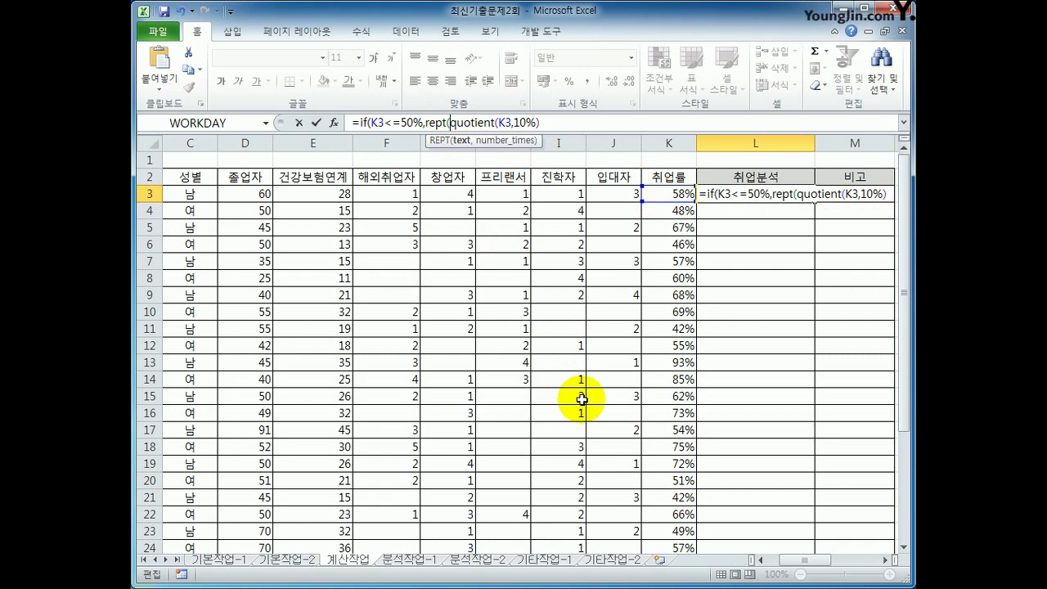
{"action": "type", "text": "\""}
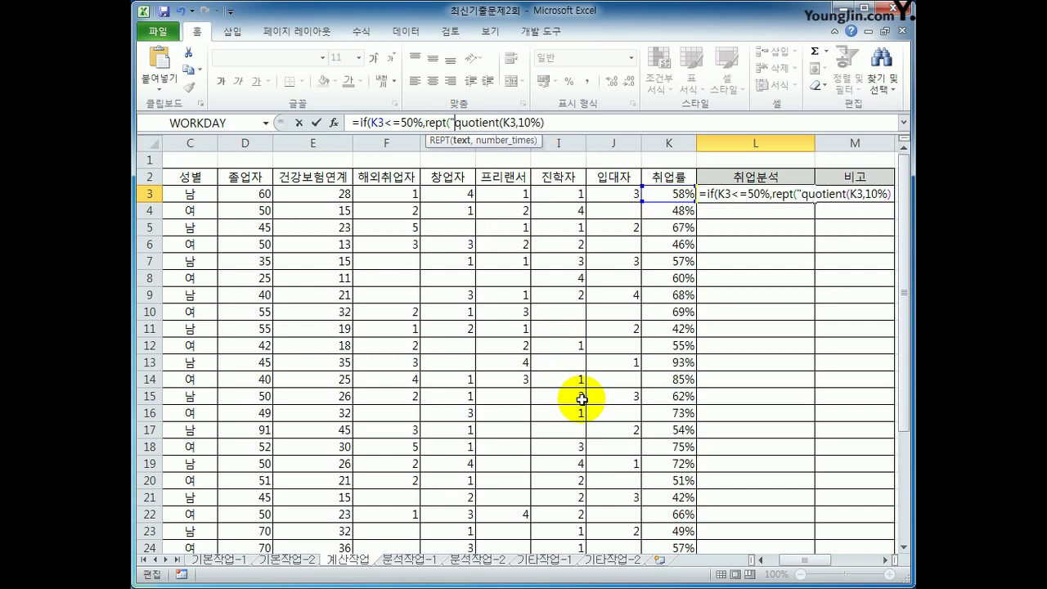
{"action": "type", "text": "ㅁ"}
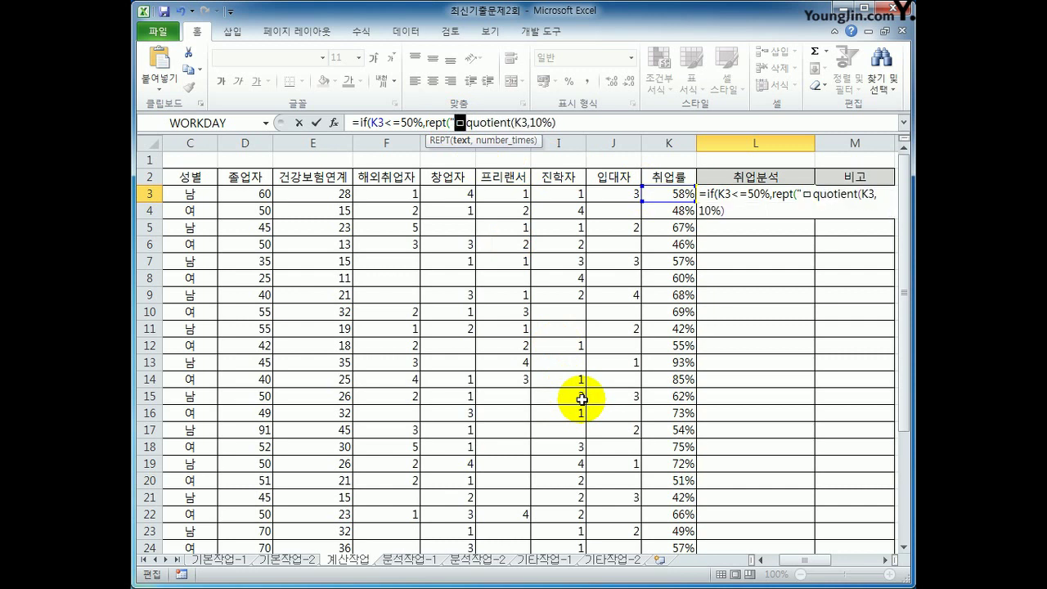
{"action": "key", "text": "Hangul_Hanja"}
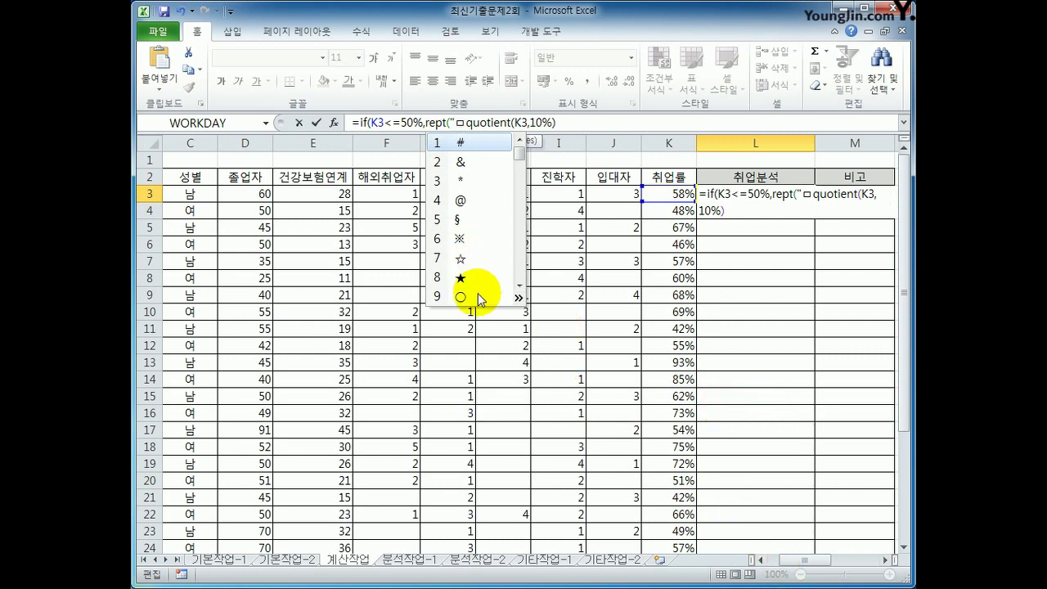
{"action": "left_click", "coordinate": [518, 299]}
{"action": "left_click", "coordinate": [511, 145]}
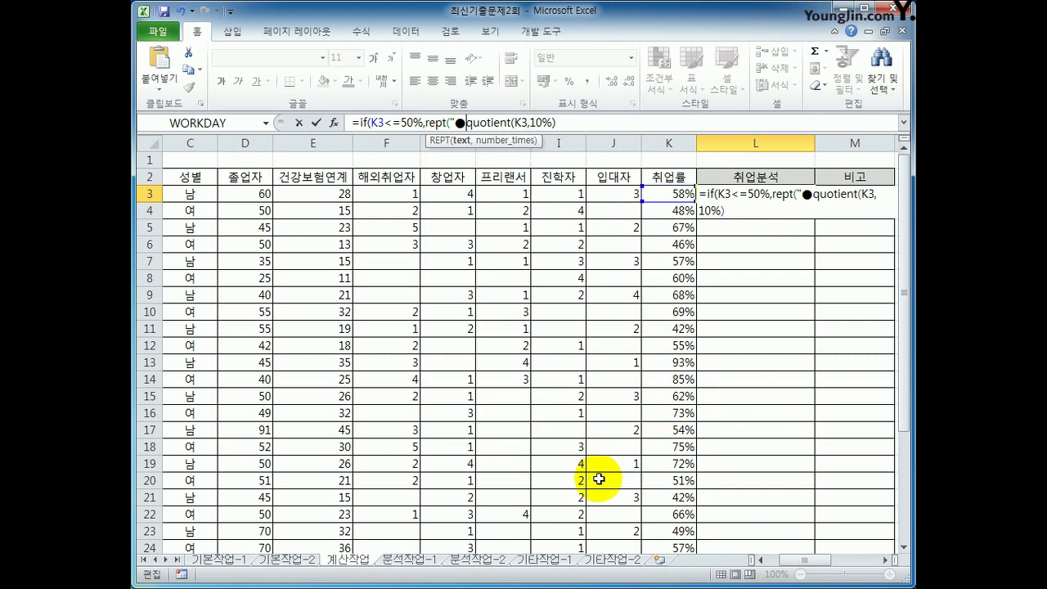
{"action": "type", "text": "\","}
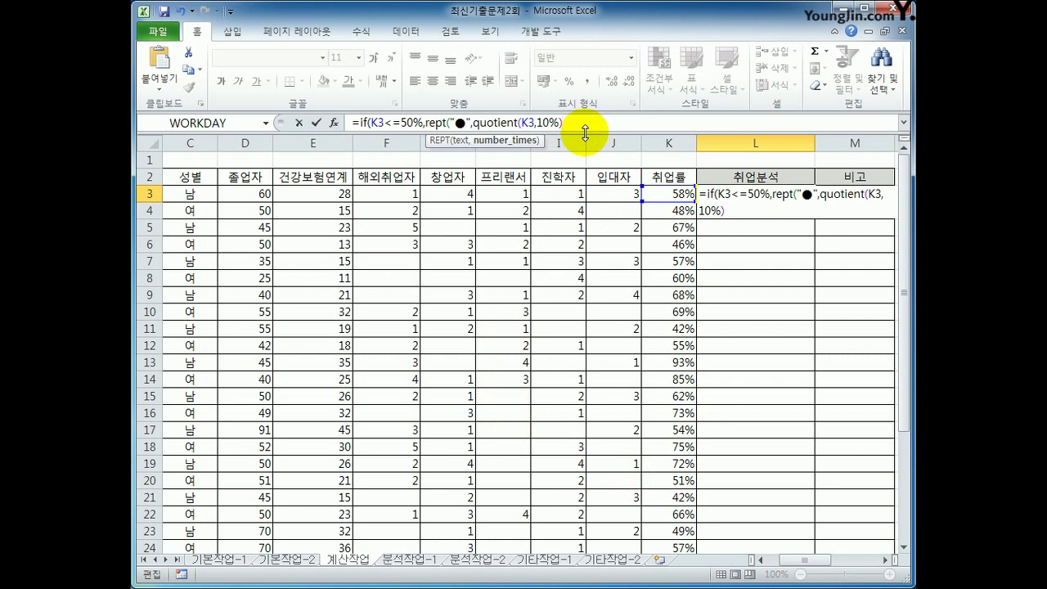
{"action": "type", "text": ")"}
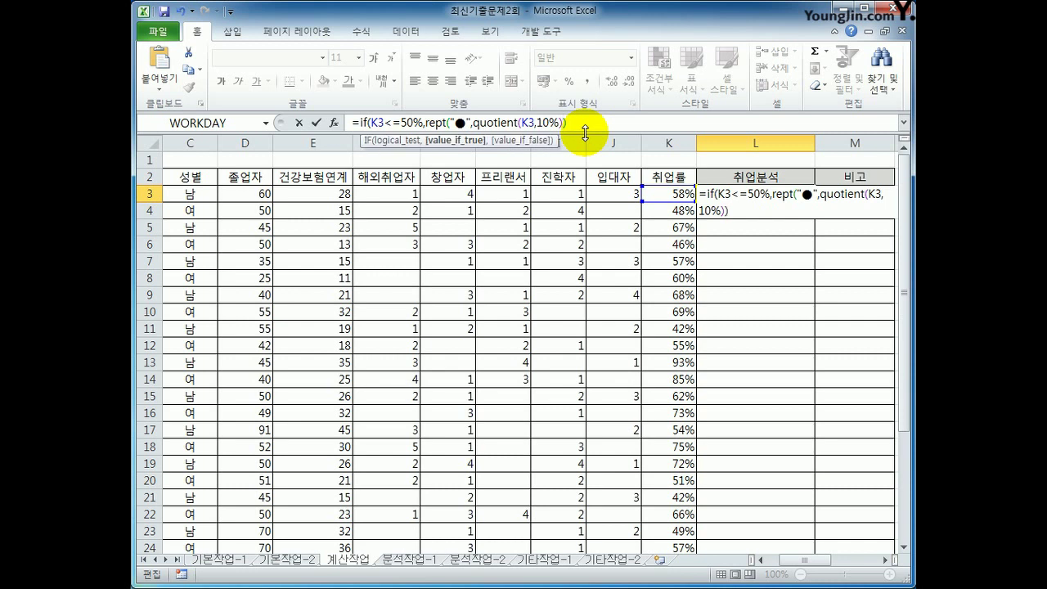
{"action": "type", "text": ","}
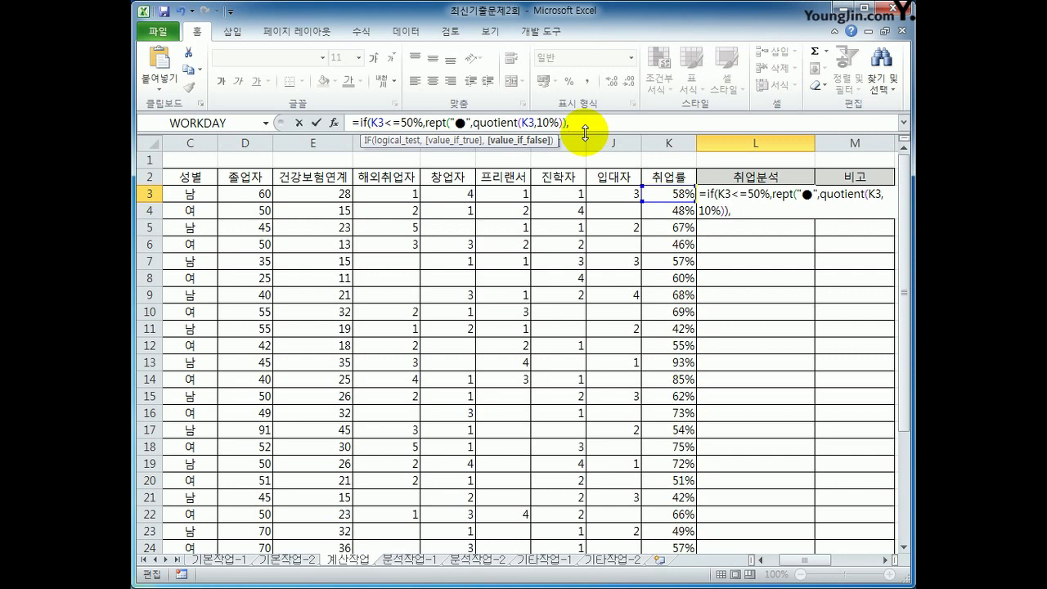
Begin the IF's false value with a second REPT function that uses "○" as its text
{"action": "type", "text": "ㄱ"}
{"action": "key", "text": "BackSpace"}
{"action": "key", "text": "BackSpace"}
{"action": "type", "text": "rept(\""}
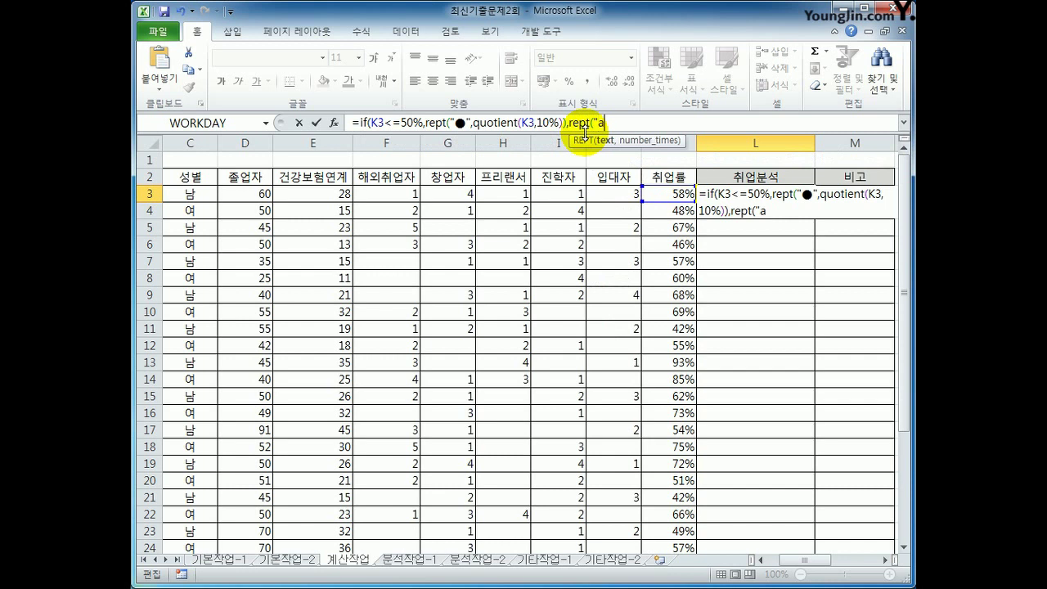
{"action": "type", "text": "ㅁ"}
{"action": "key", "text": "Hangul_Hanja"}
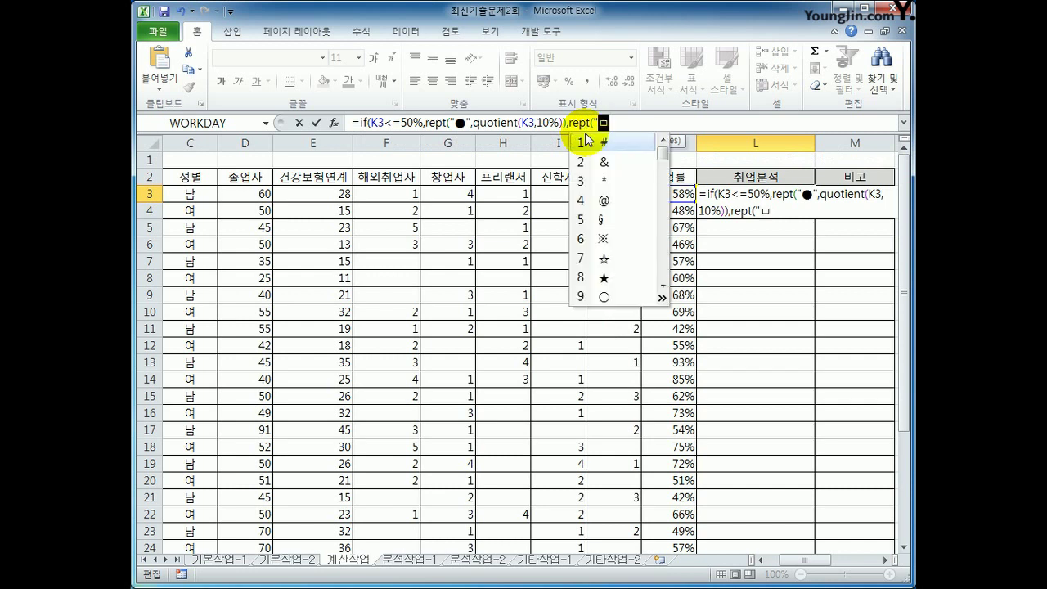
{"action": "left_click", "coordinate": [603, 296]}
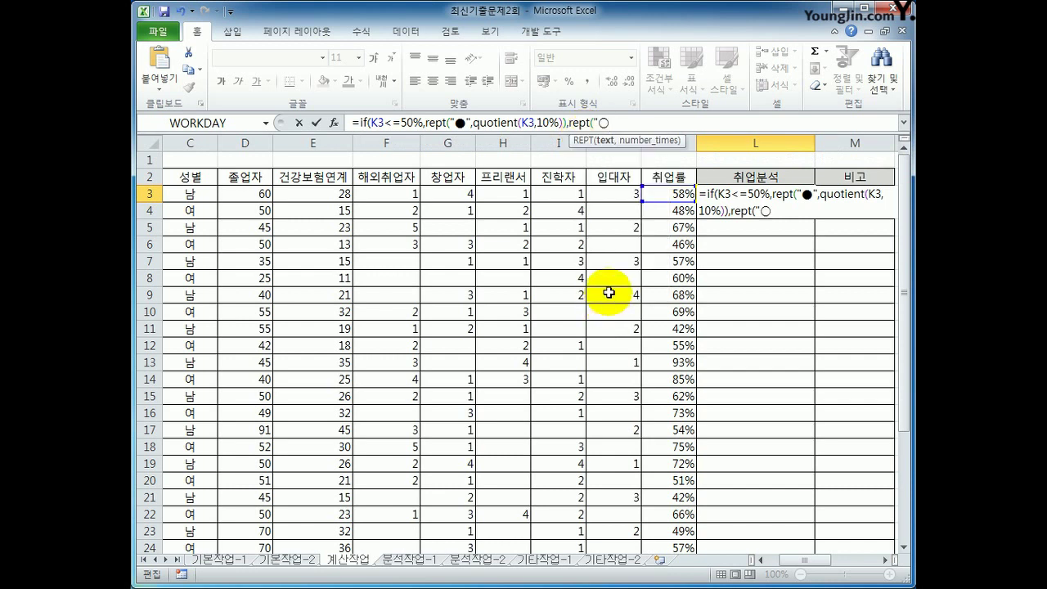
{"action": "type", "text": "\""}
{"action": "type", "text": ",ㅂ"}
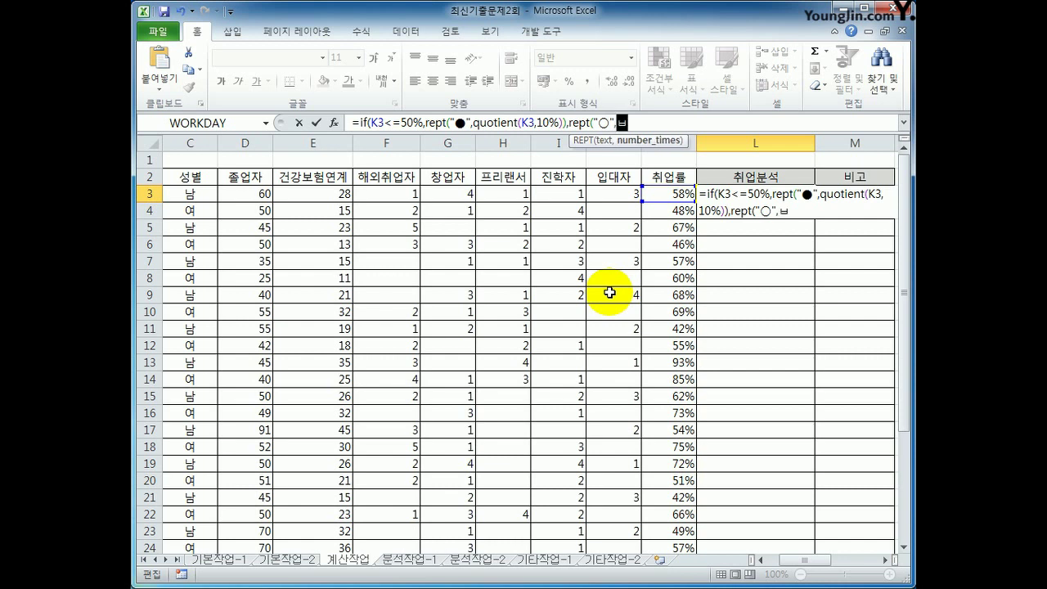
Set the second REPT's repeat count to QUOTIENT(K3,10%) and close all parentheses of the formula
{"action": "key", "text": "BackSpace"}
{"action": "type", "text": "quotinet("}
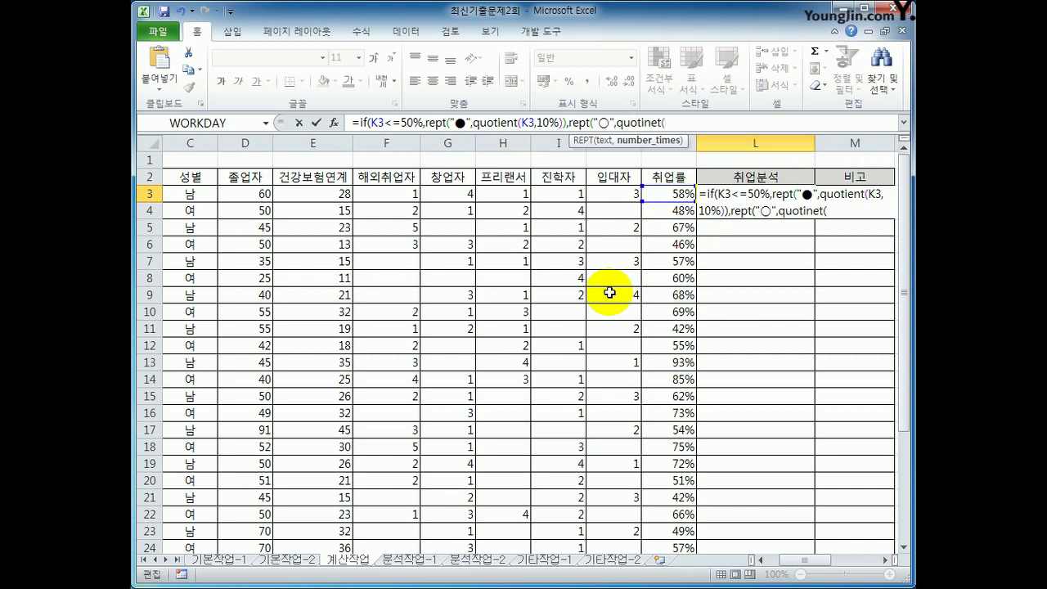
{"action": "key", "text": "BackSpace"}
{"action": "key", "text": "BackSpace"}
{"action": "key", "text": "BackSpace"}
{"action": "key", "text": "BackSpace"}
{"action": "type", "text": "ent("}
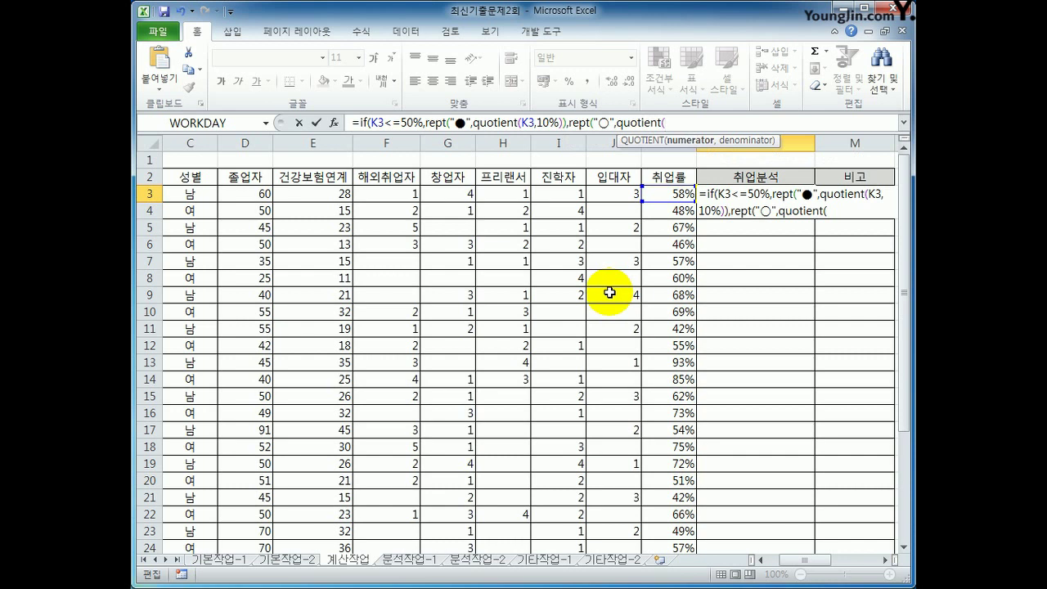
{"action": "left_click", "coordinate": [672, 194]}
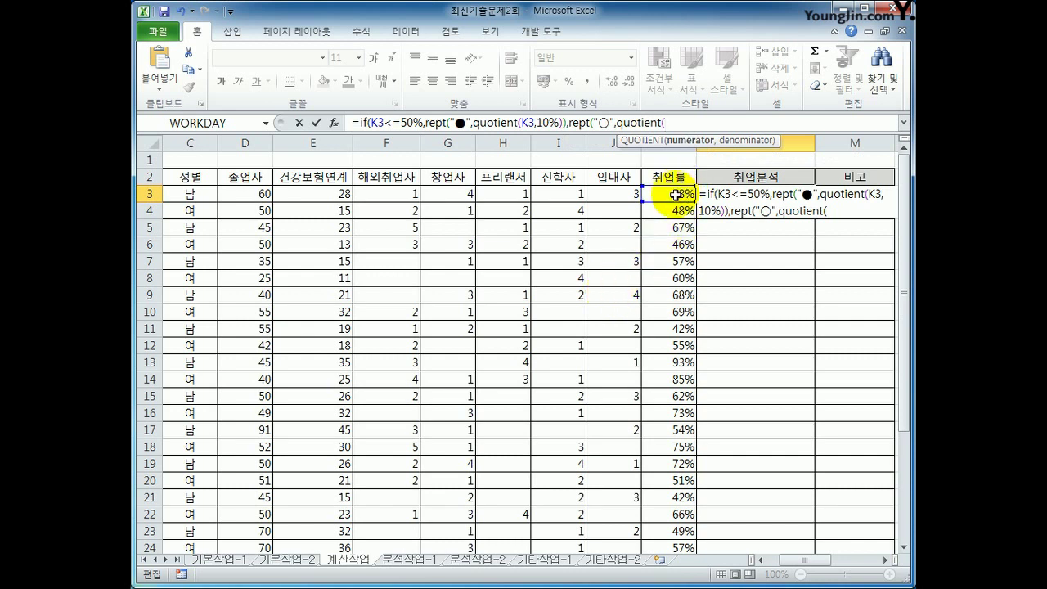
{"action": "type", "text": ",10"}
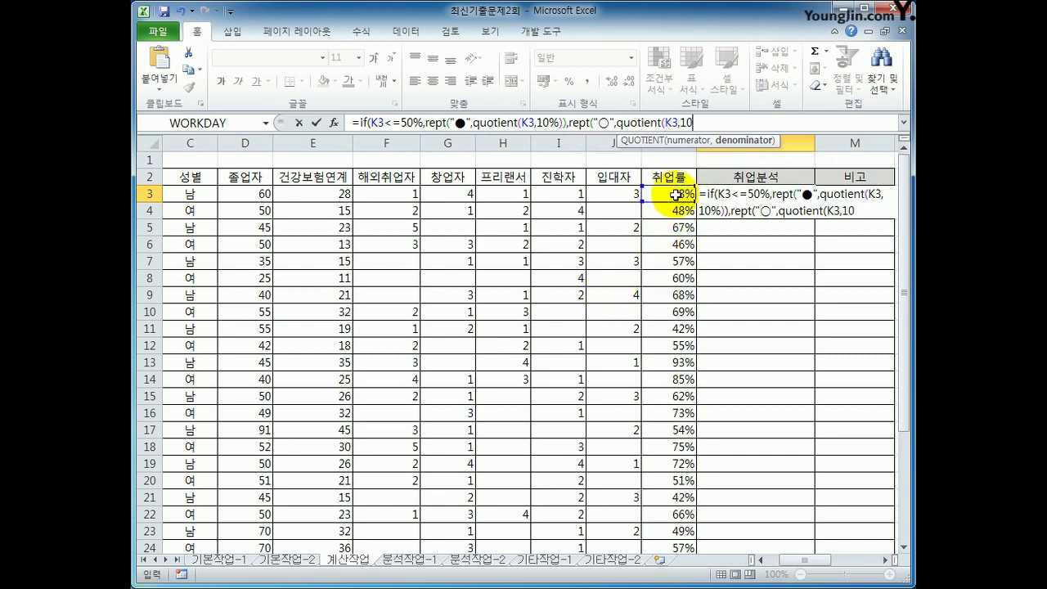
{"action": "type", "text": "%))"}
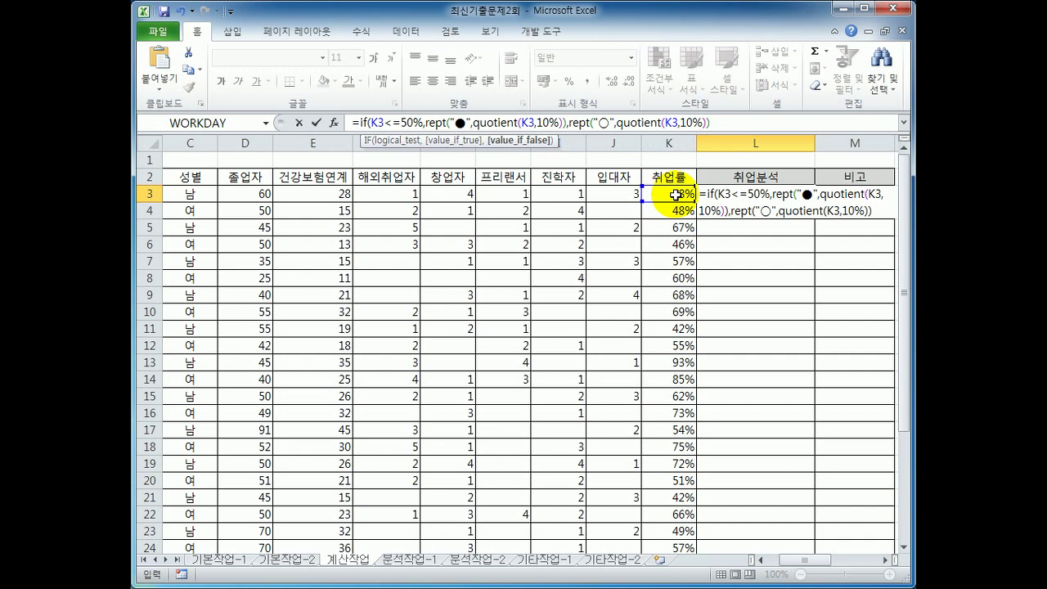
{"action": "type", "text": ")"}
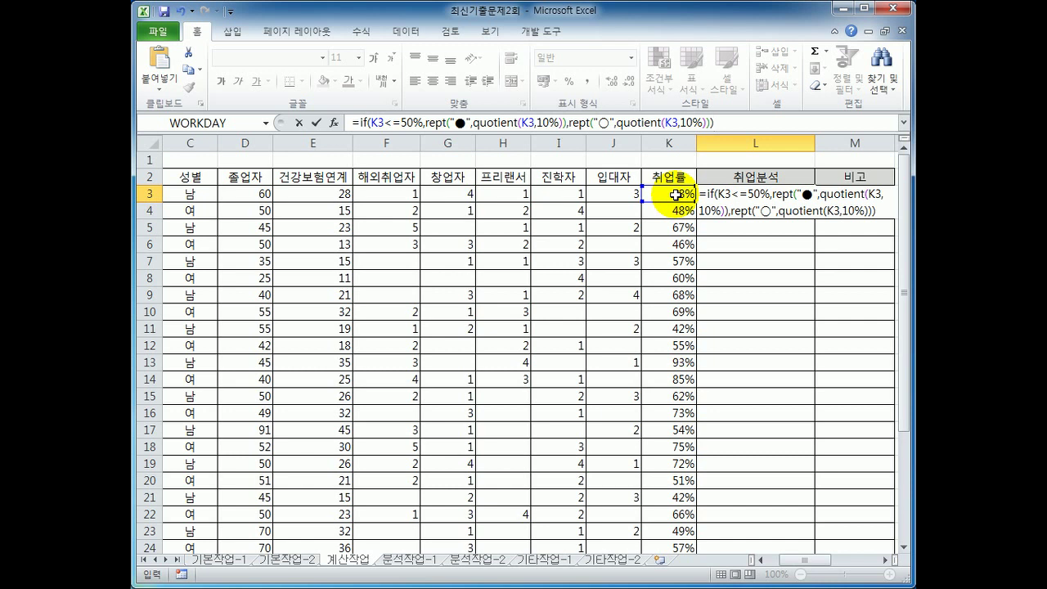
Enter the finished 취업분석 formula in L3 and fill it down through L32
{"action": "key", "text": "Return"}
{"action": "key", "text": "Up"}
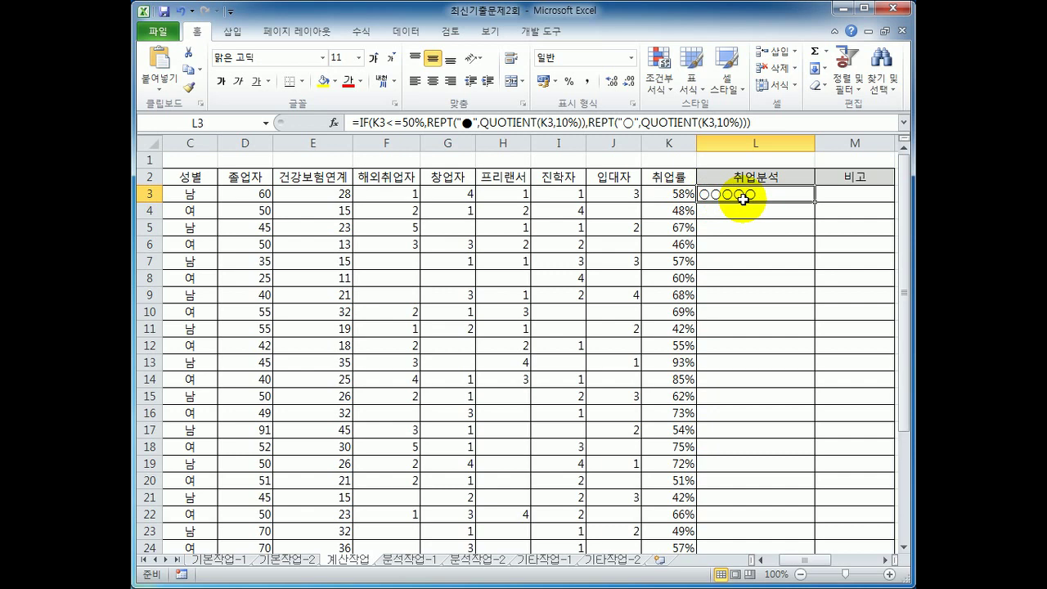
{"action": "left_click_drag", "start_coordinate": [814, 202], "coordinate": [806, 509]}
{"action": "scroll", "coordinate": [806, 508], "scroll_direction": "up", "scroll_amount": 4}
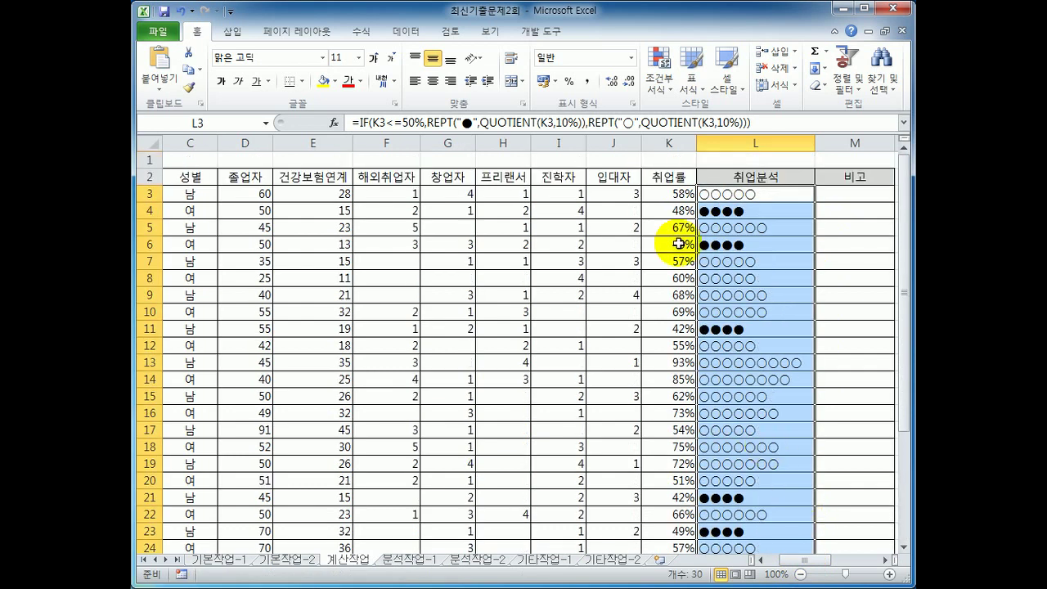
Check the filled 취업분석 cells from top to bottom, comparing their ● and ○ symbols with the 취업률 values
{"action": "left_click", "coordinate": [714, 214]}
{"action": "left_click", "coordinate": [724, 246]}
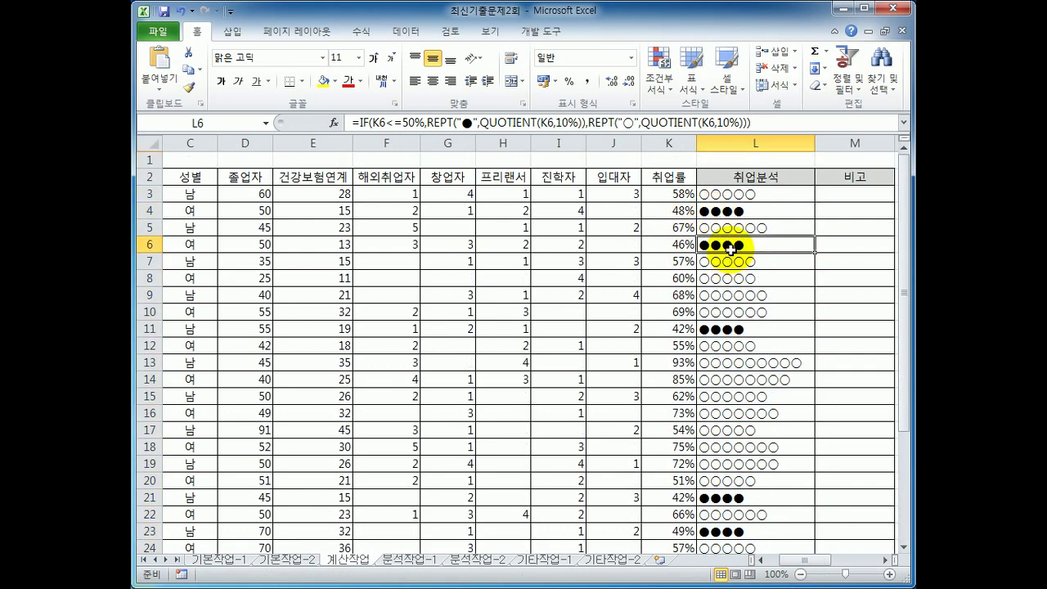
{"action": "left_click", "coordinate": [743, 332]}
{"action": "left_click", "coordinate": [720, 497]}
{"action": "left_click", "coordinate": [724, 531]}
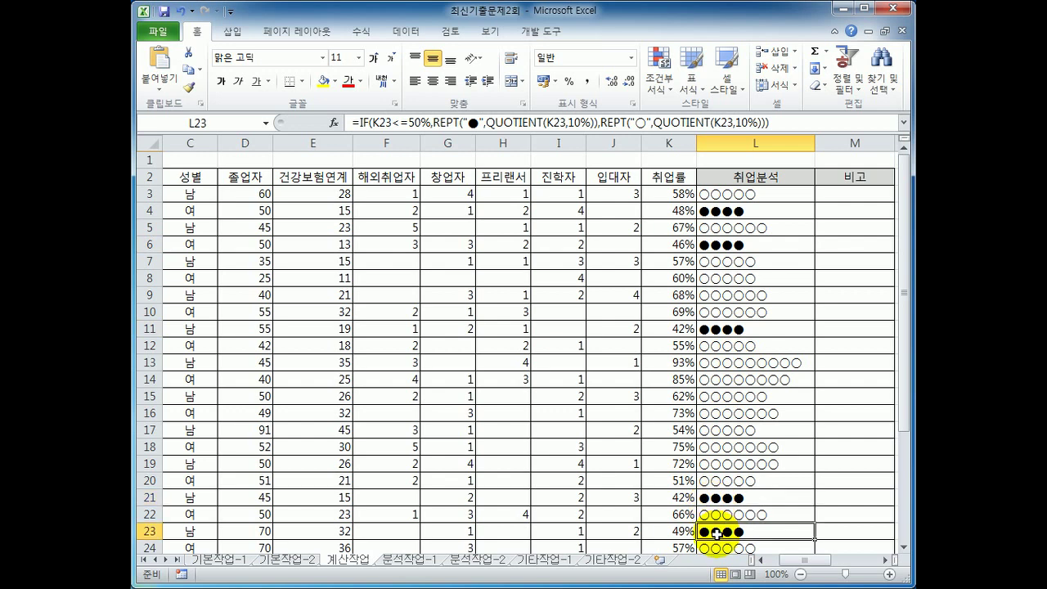
{"action": "scroll", "coordinate": [752, 507], "scroll_direction": "down", "scroll_amount": 2}
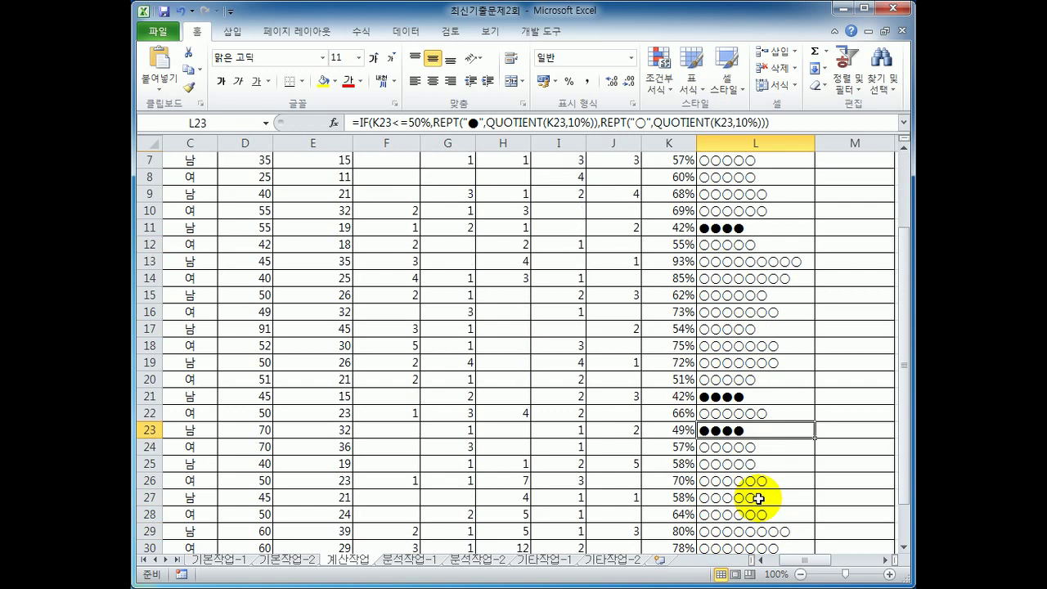
{"action": "left_click", "coordinate": [749, 452]}
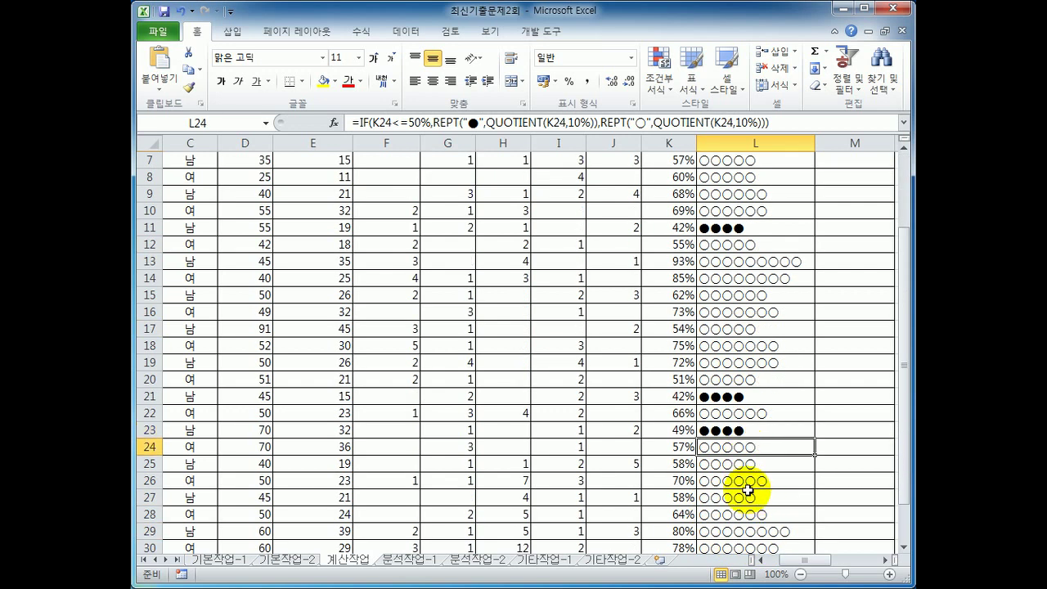
{"action": "scroll", "coordinate": [747, 489], "scroll_direction": "down", "scroll_amount": 2}
{"action": "left_click", "coordinate": [746, 488]}
{"action": "scroll", "coordinate": [748, 489], "scroll_direction": "up", "scroll_amount": 3}
{"action": "scroll", "coordinate": [747, 488], "scroll_direction": "up", "scroll_amount": 1}
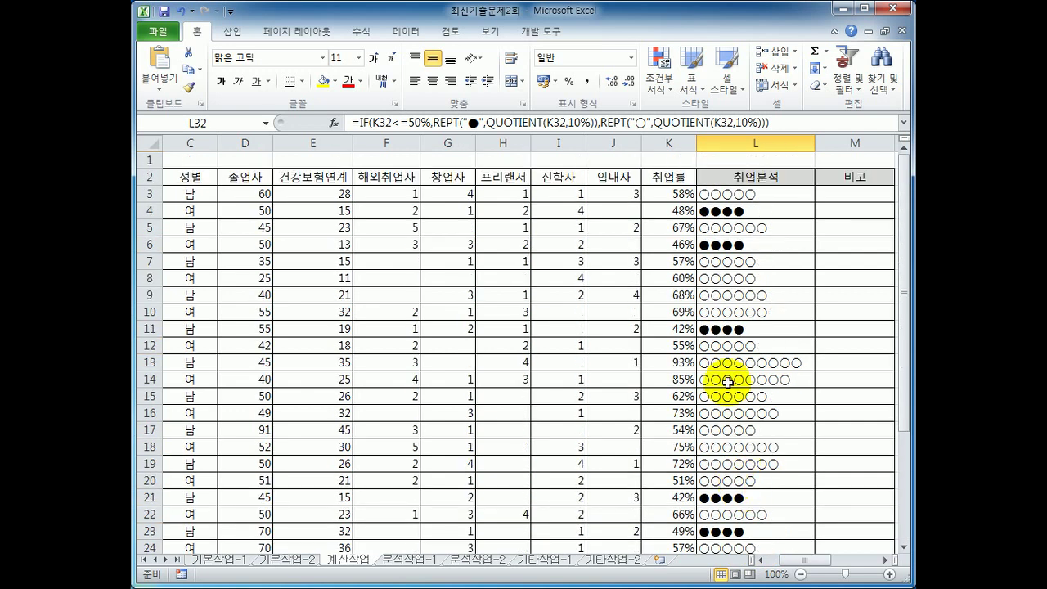
{"action": "left_click", "coordinate": [762, 193]}
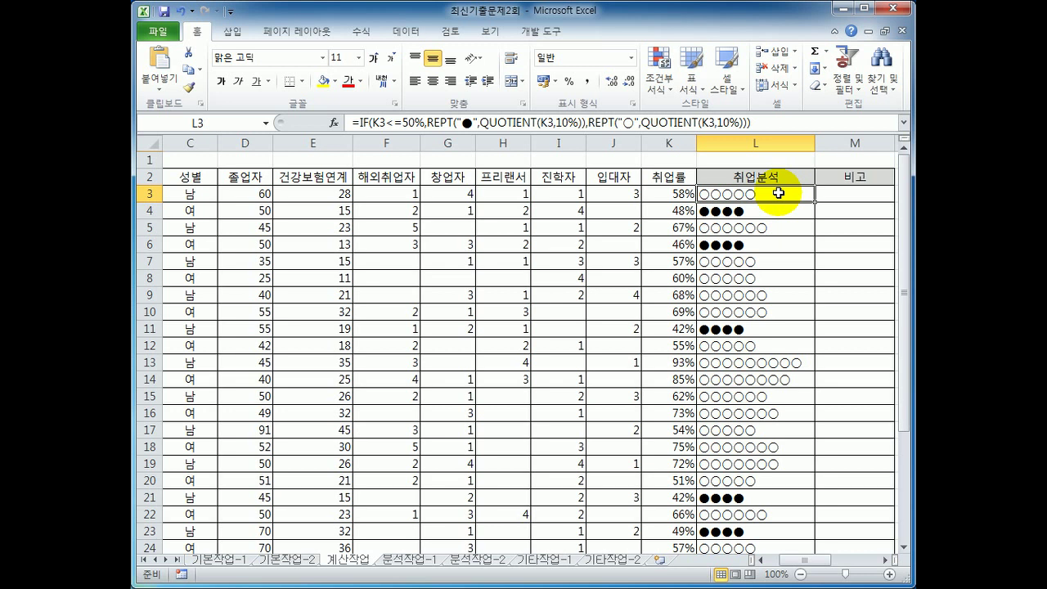
From 비고 cell M3, switch to the Visual Basic editor and insert a new standard module
{"action": "left_click", "coordinate": [842, 195]}
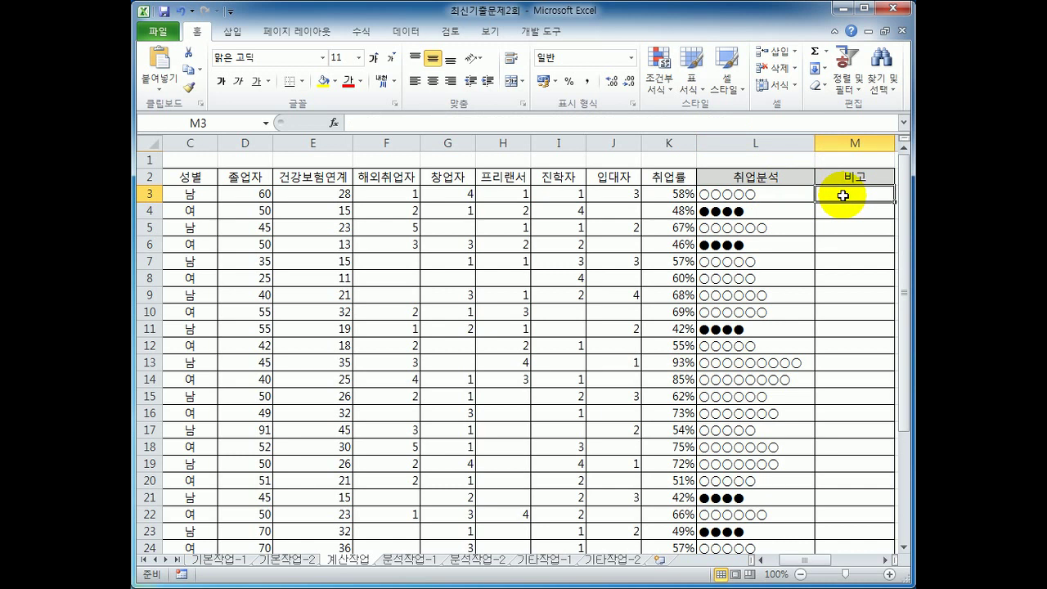
{"action": "left_click", "coordinate": [541, 31]}
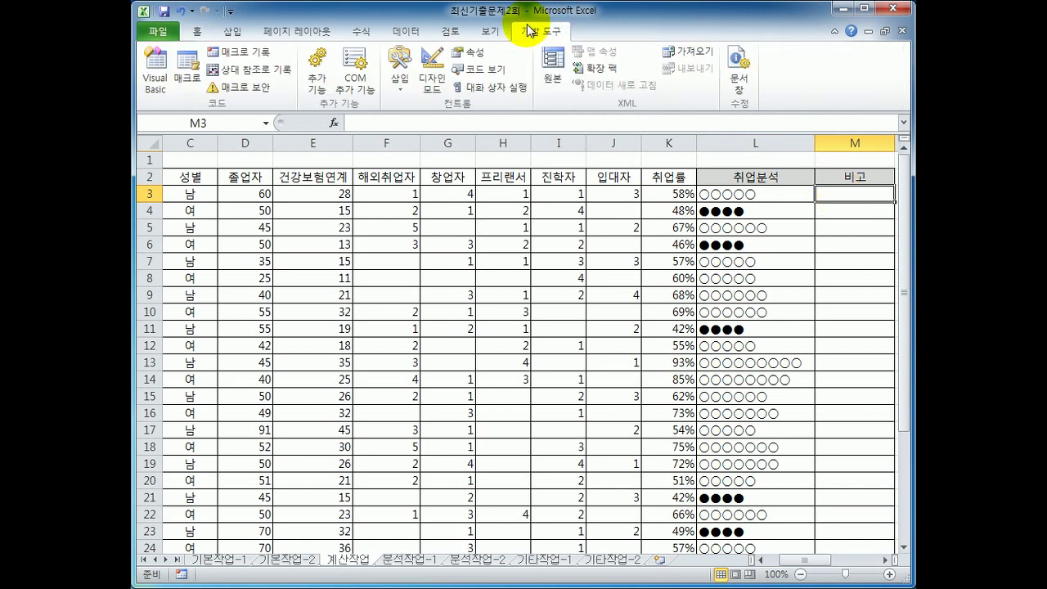
{"action": "left_click", "coordinate": [149, 82]}
{"action": "left_click", "coordinate": [287, 32]}
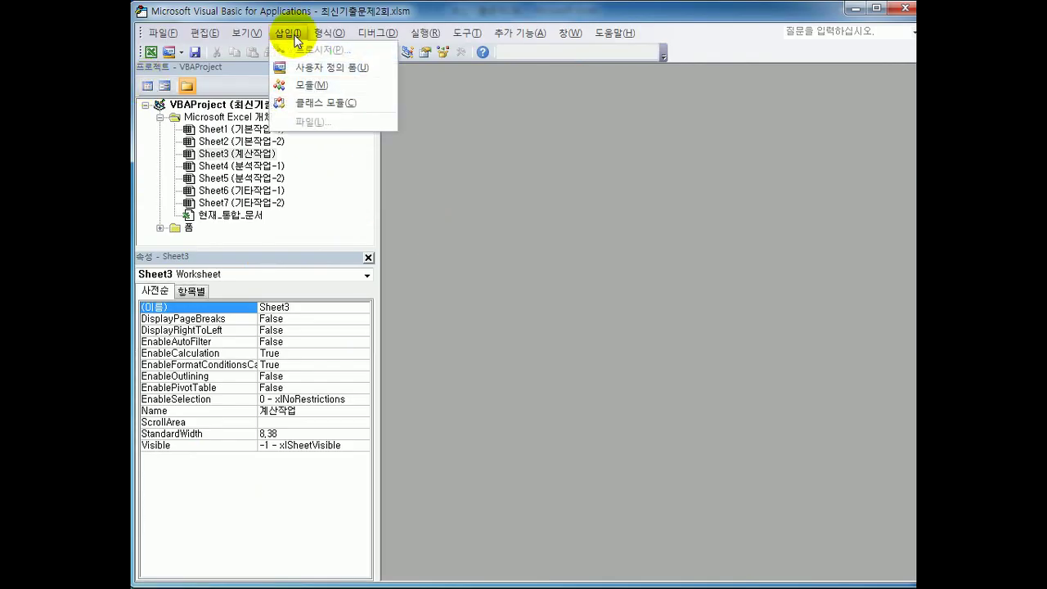
{"action": "left_click", "coordinate": [311, 85]}
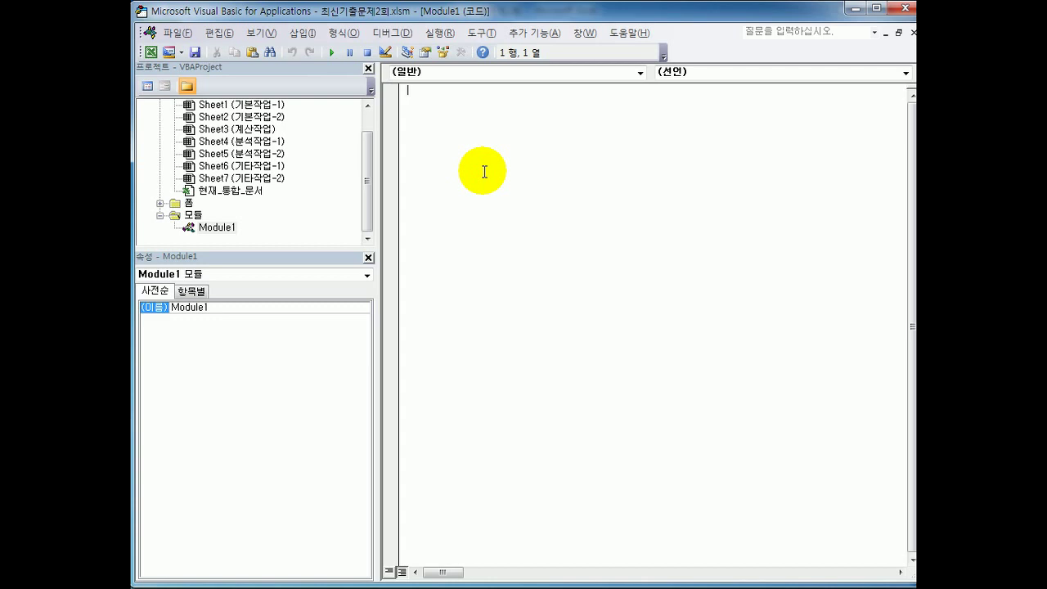
Declare the public function fn비고 with the argument 취업률 in the new module
{"action": "key", "text": "BackSpace"}
{"action": "type", "text": "publ"}
{"action": "type", "text": "ic f"}
{"action": "type", "text": "unction "}
{"action": "type", "text": "fn"}
{"action": "type", "text": "비교("}
{"action": "type", "text": "취업률"}
{"action": "type", "text": ")"}
{"action": "key", "text": "Return"}
{"action": "key", "text": "Return"}
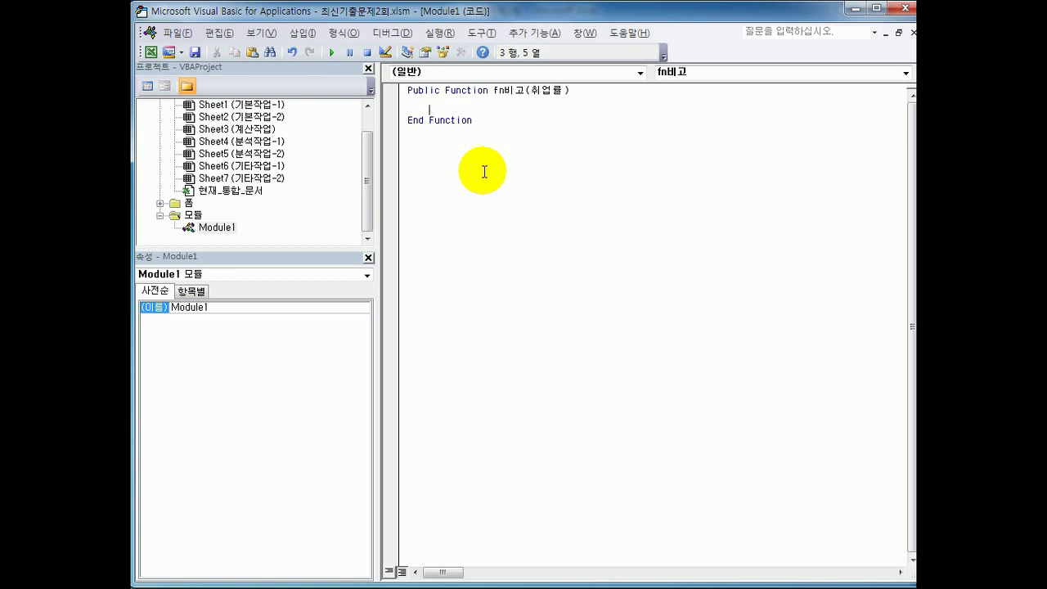
Add a Select Case statement on 취업률 inside the fn비고 function
{"action": "type", "text": "sel"}
{"action": "type", "text": "ect case "}
{"action": "type", "text": "취업류"}
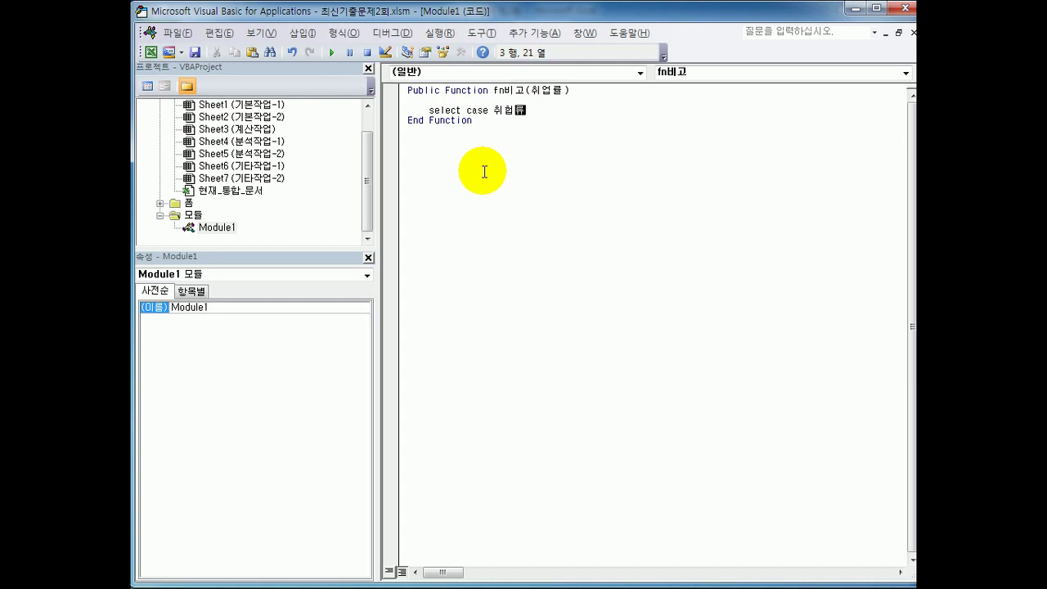
{"action": "key", "text": "BackSpace"}
{"action": "key", "text": "BackSpace"}
{"action": "key", "text": "BackSpace"}
{"action": "type", "text": "업ㄹ"}
{"action": "type", "text": "률"}
{"action": "key", "text": "Return"}
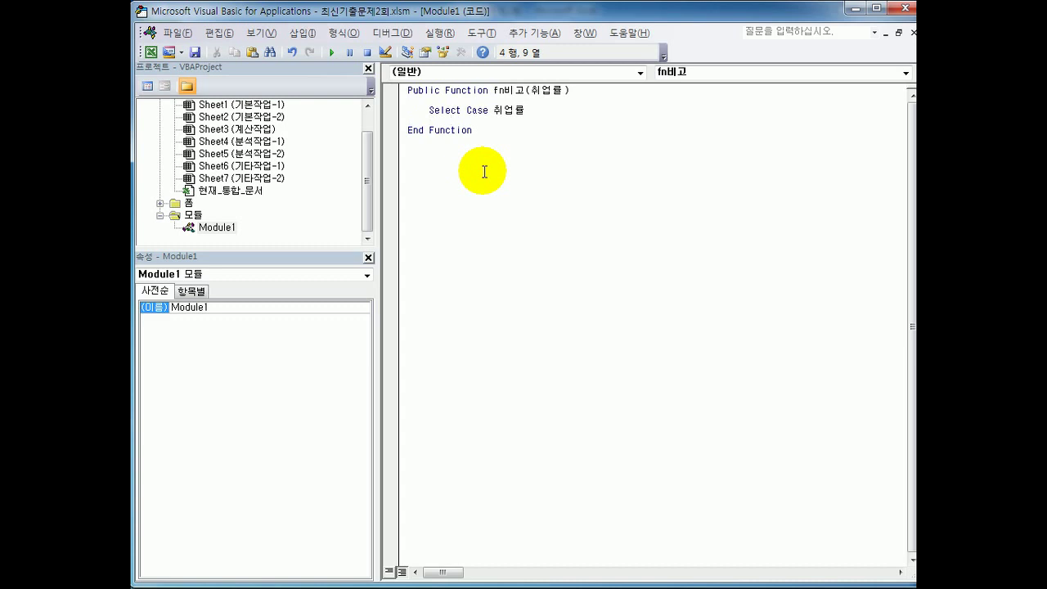
Add a Case Is < 0.5 branch that assigns "전문상담필요" to fn비고
{"action": "type", "text": "case"}
{"action": "key", "text": "BackSpace"}
{"action": "type", "text": "e is < 0.5"}
{"action": "key", "text": "Return"}
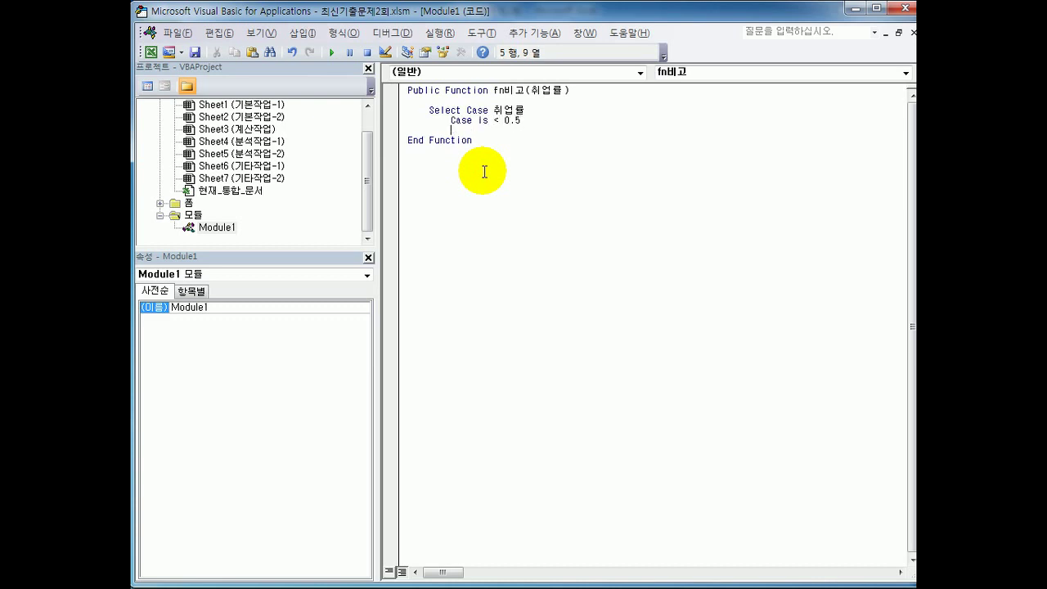
{"action": "key", "text": "Tab"}
{"action": "type", "text": "fn비고 "}
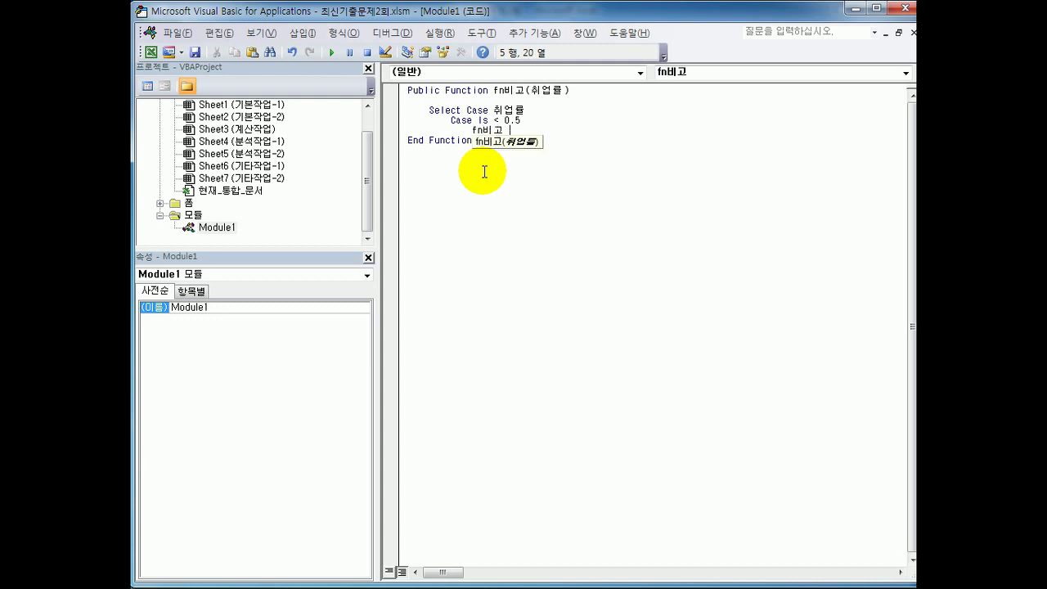
{"action": "type", "text": "= \"비"}
{"action": "key", "text": "BackSpace"}
{"action": "key", "text": "BackSpace"}
{"action": "type", "text": "전문상담"}
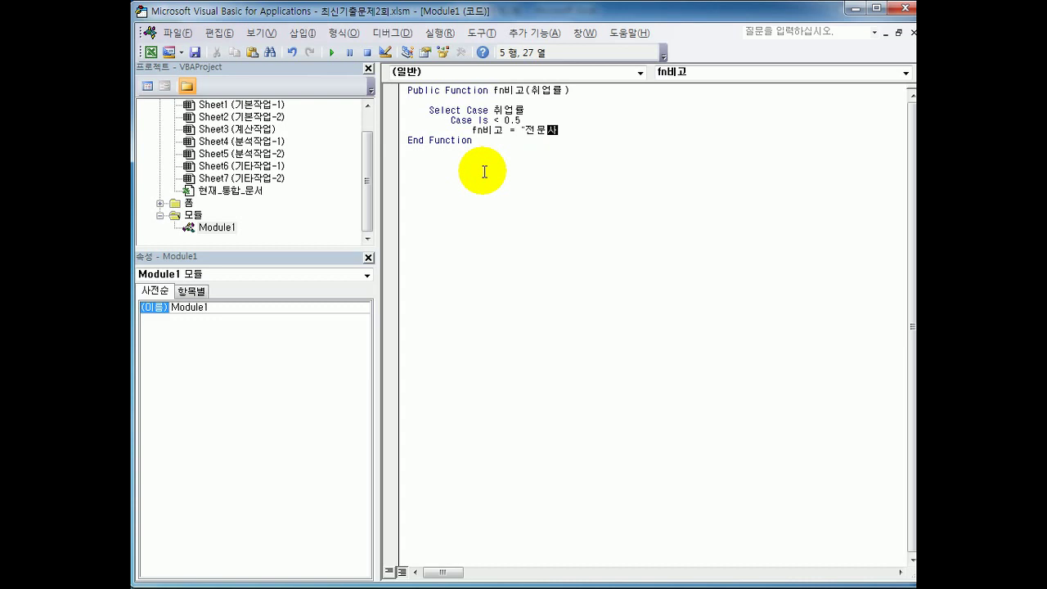
{"action": "type", "text": "필요\""}
{"action": "key", "text": "Return"}
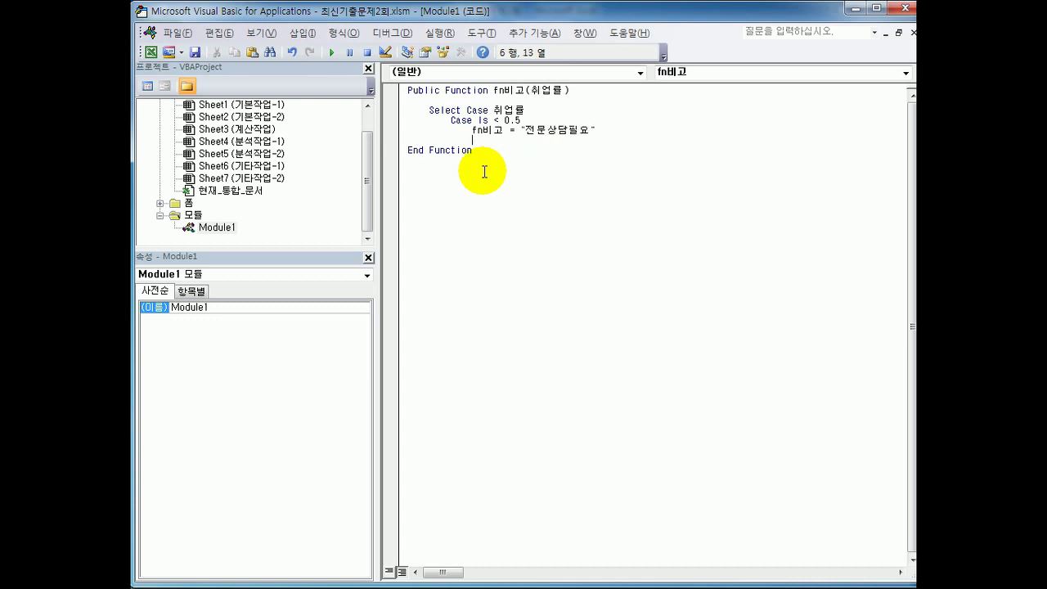
Add a Case 0.8 To 0.9 branch that assigns "우수학과" to fn비고
{"action": "key", "text": "BackSpace"}
{"action": "type", "text": "case"}
{"action": "type", "text": "0.8 to 0.9"}
{"action": "key", "text": "Return"}
{"action": "key", "text": "Tab"}
{"action": "type", "text": "fn비고 = "}
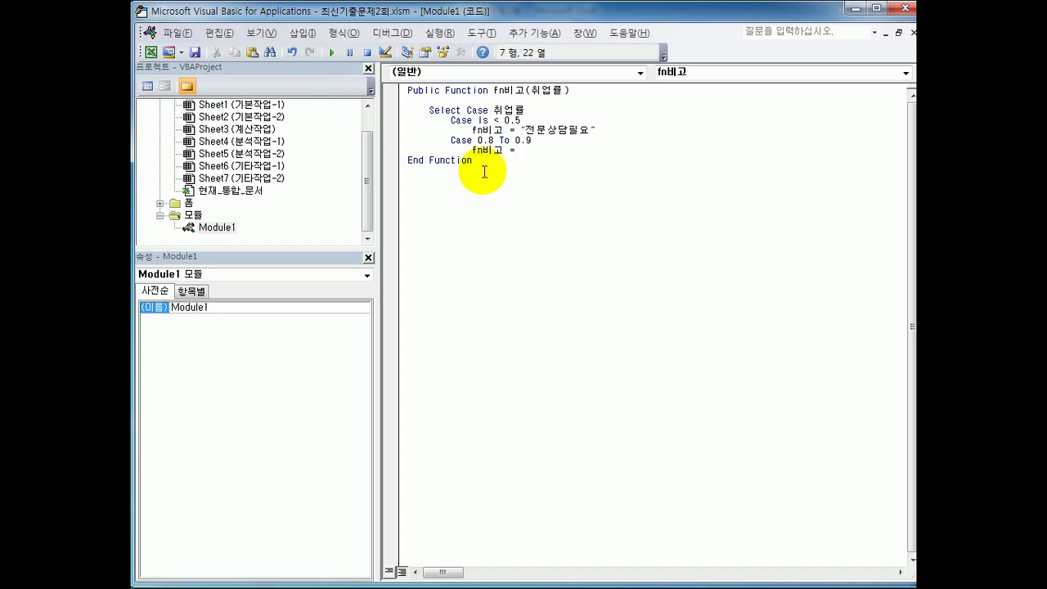
{"action": "type", "text": "\"우수학과\""}
{"action": "key", "text": "Return"}
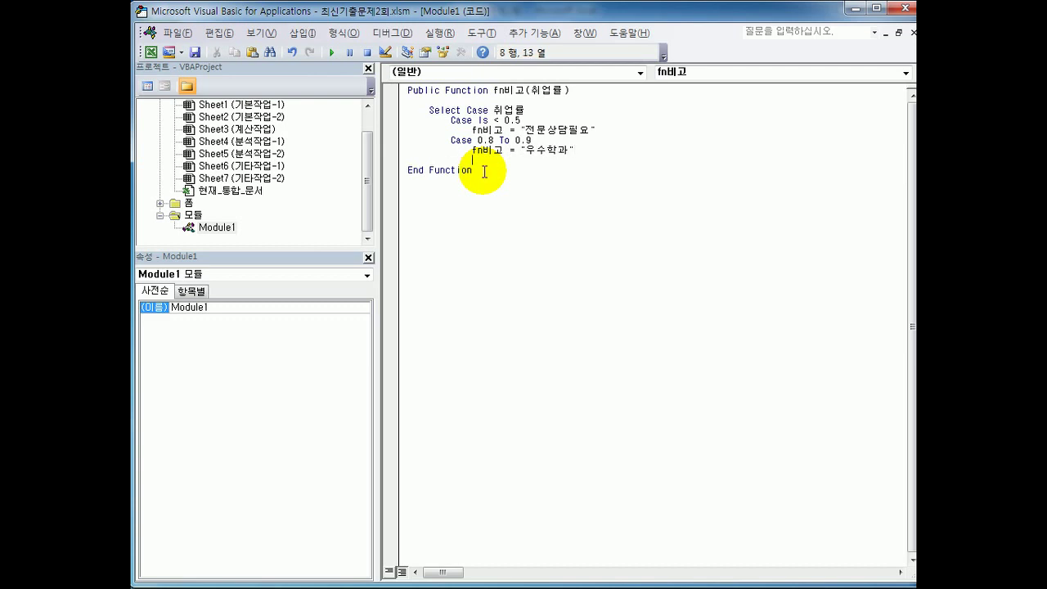
Add a Case Is > 0.9 branch that assigns "최우수학과" to fn비고
{"action": "key", "text": "BackSpace"}
{"action": "type", "text": "case is > 0.9"}
{"action": "key", "text": "Return"}
{"action": "key", "text": "Tab"}
{"action": "type", "text": "ㄹ"}
{"action": "key", "text": "BackSpace"}
{"action": "key", "text": "Hangul"}
{"action": "type", "text": "fn"}
{"action": "key", "text": "Hangul"}
{"action": "type", "text": "비고 = \"최"}
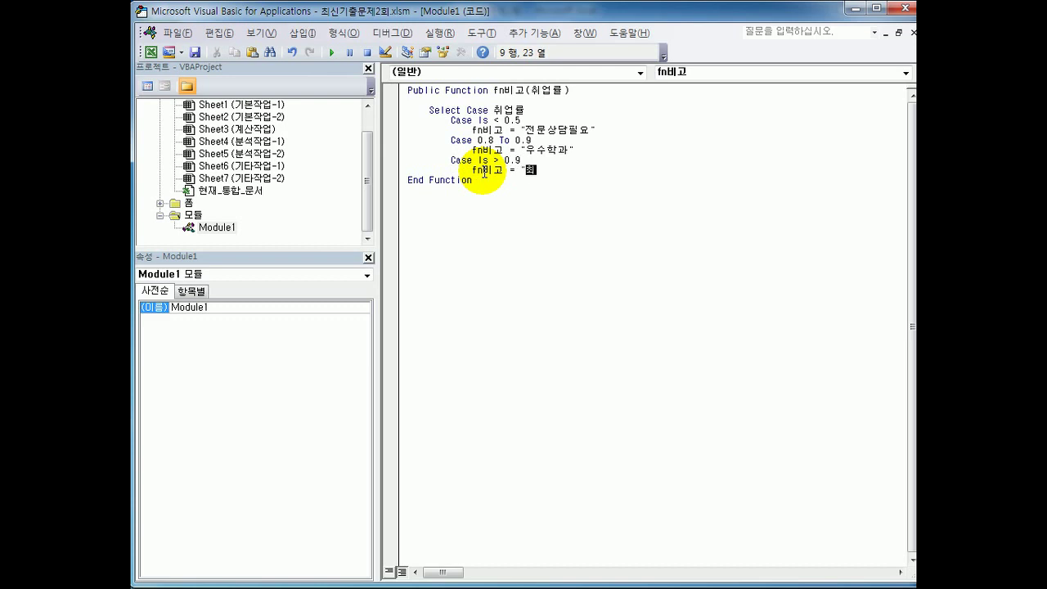
{"action": "type", "text": "우수학ㄱㅘ\""}
{"action": "key", "text": "Return"}
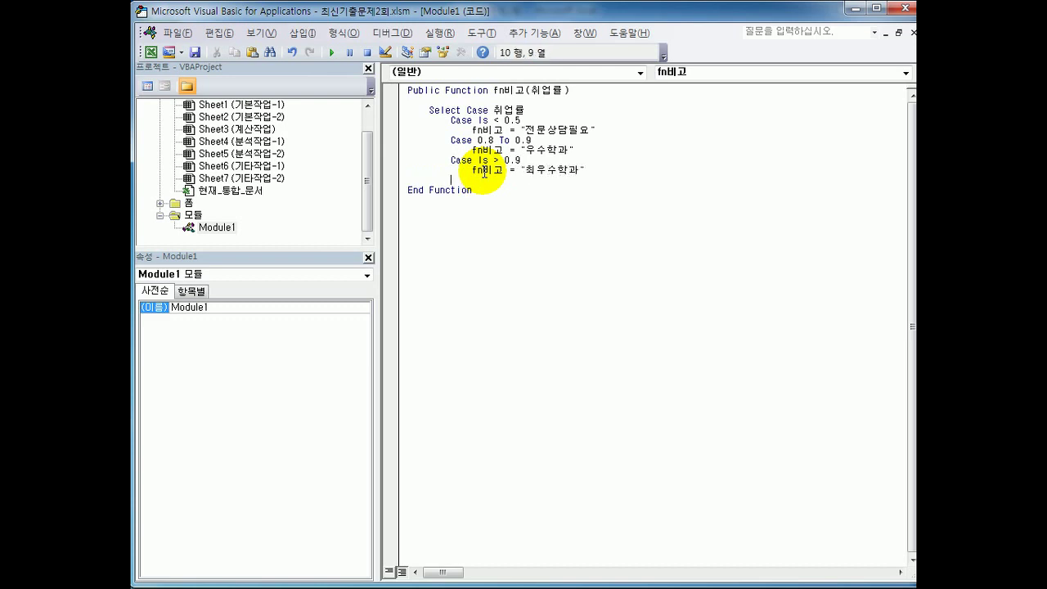
Add a Case Else branch that sets fn비고 to an empty string "", and close the block with End Select
{"action": "type", "text": "Case Else"}
{"action": "key", "text": "Return"}
{"action": "key", "text": "Tab"}
{"action": "type", "text": "fn비"}
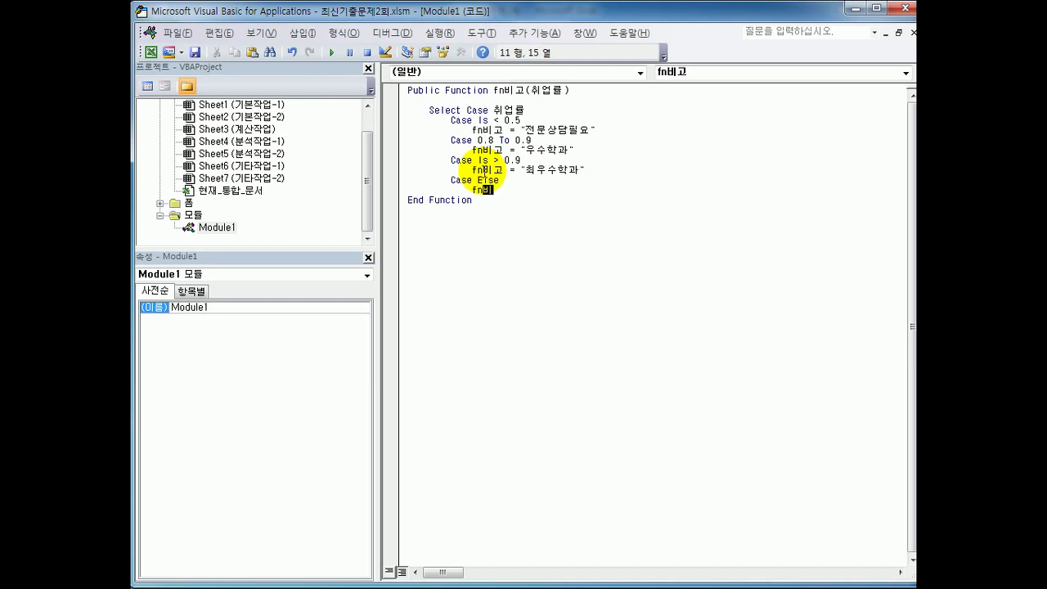
{"action": "type", "text": "고 =\"\""}
{"action": "key", "text": "Return"}
{"action": "key", "text": "BackSpace"}
{"action": "type", "text": "end select"}
{"action": "key", "text": "Return"}
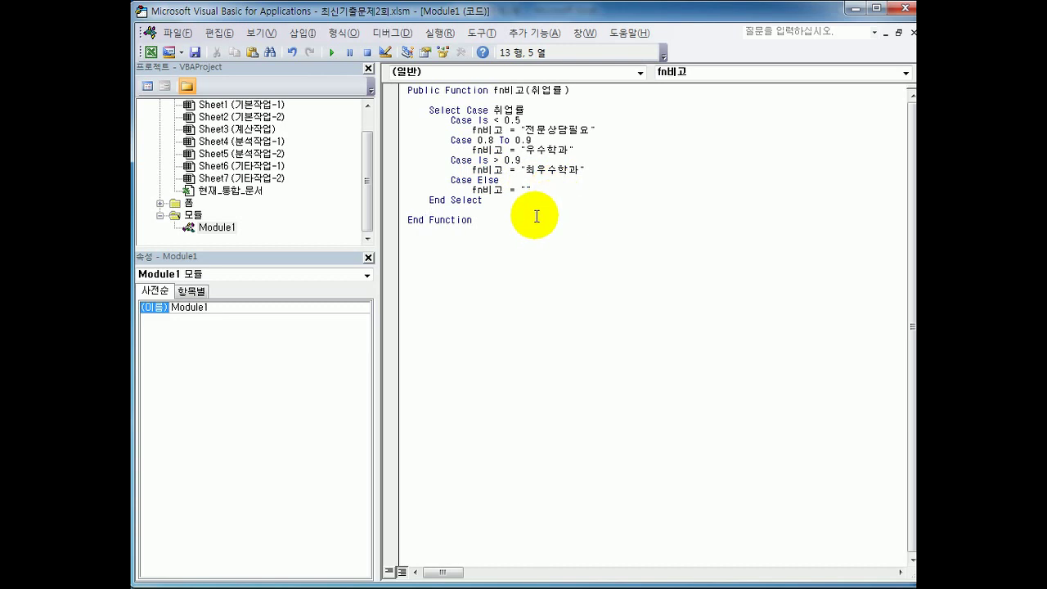
{"action": "left_click", "coordinate": [526, 247]}
Return to the Excel sheet, enter =fn비고(K3) in M3 through the function wizard, and fill it down the 비고 column
{"action": "left_click", "coordinate": [902, 9]}
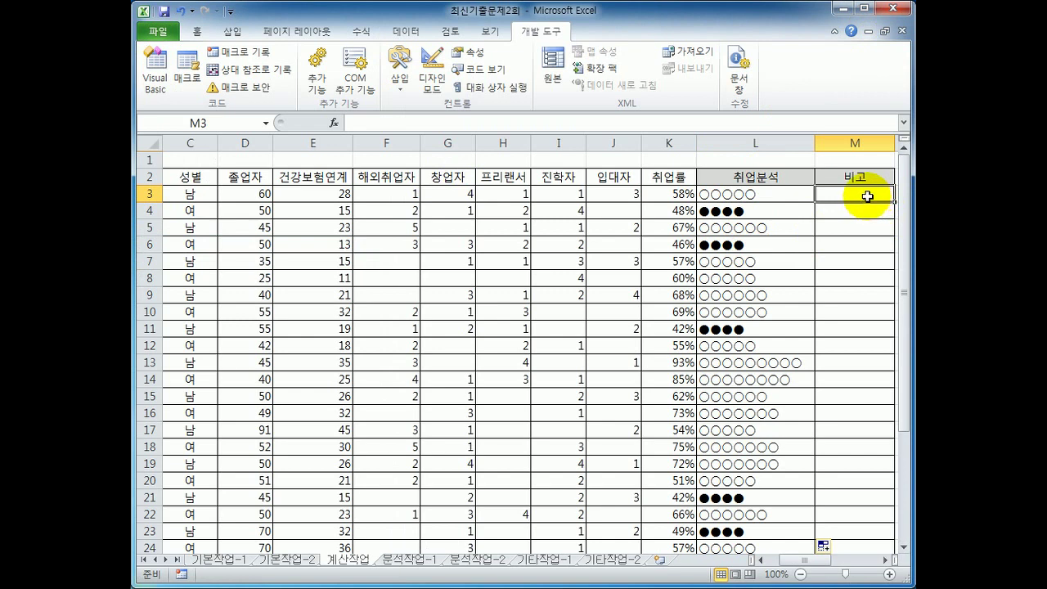
{"action": "left_click", "coordinate": [335, 123]}
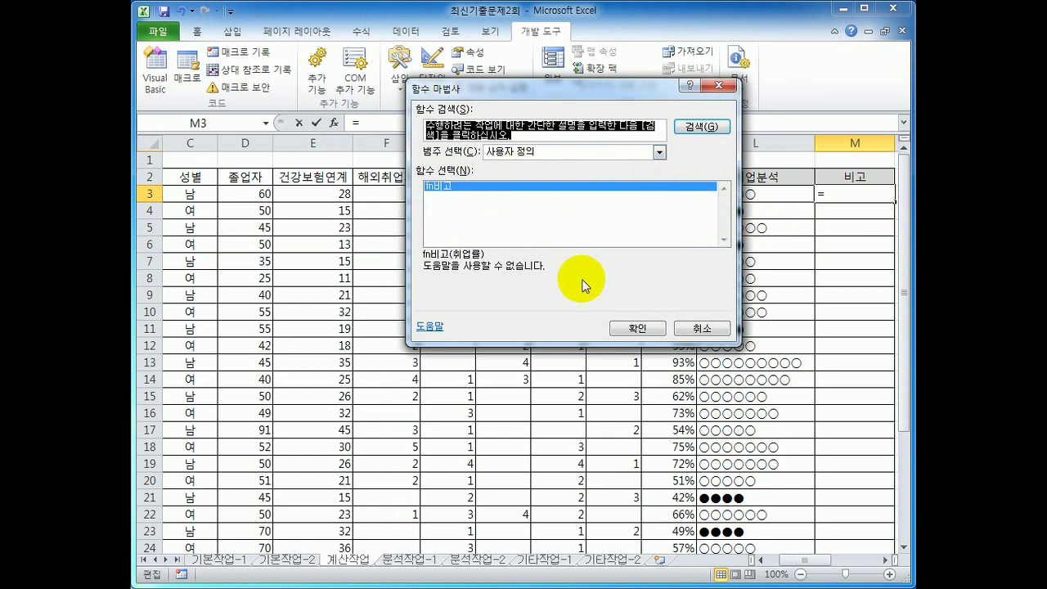
{"action": "left_click", "coordinate": [635, 328]}
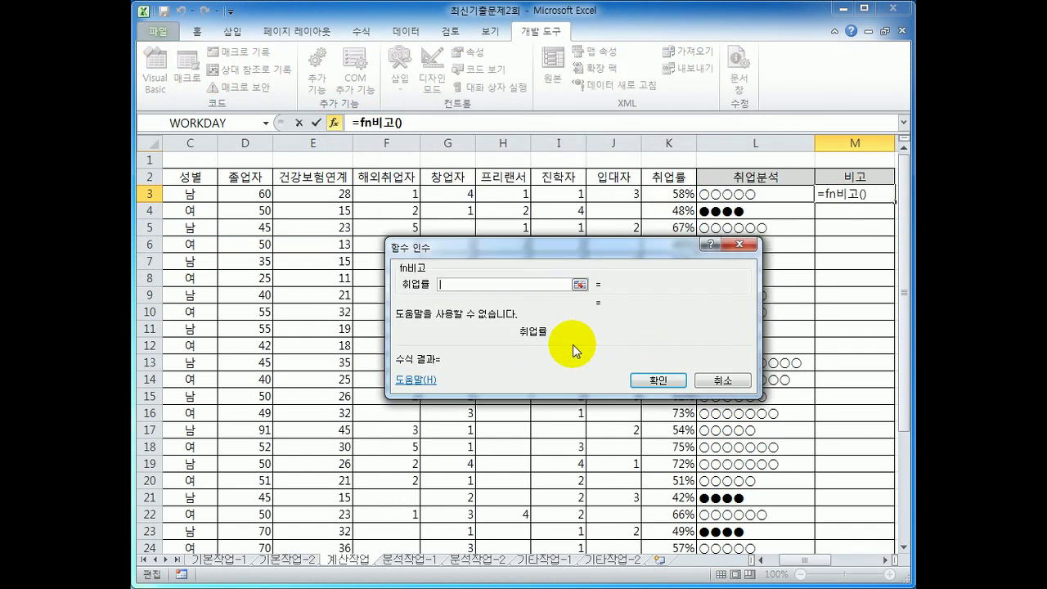
{"action": "left_click", "coordinate": [666, 197]}
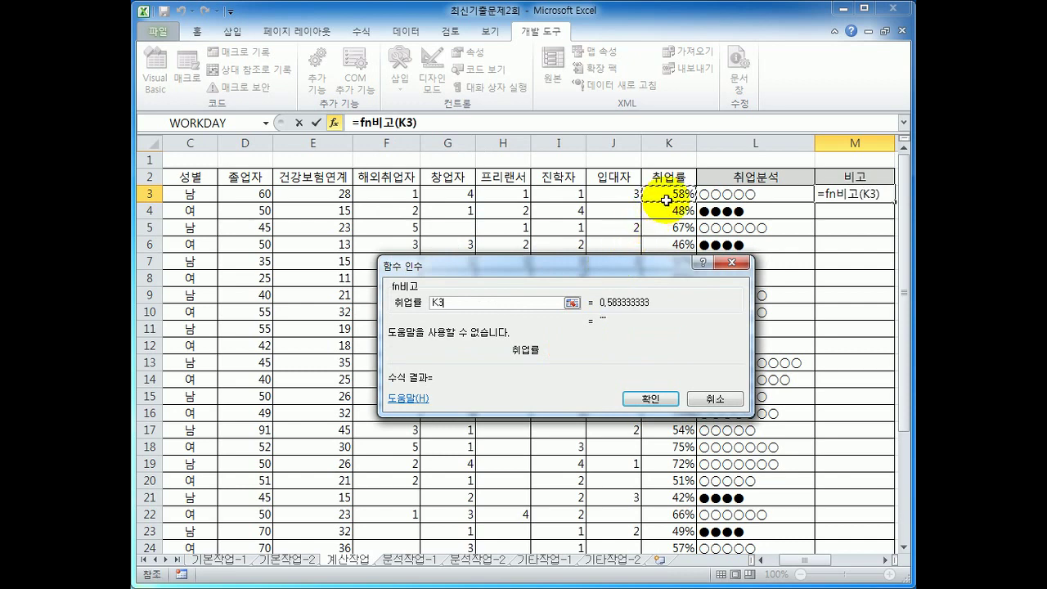
{"action": "left_click", "coordinate": [646, 398]}
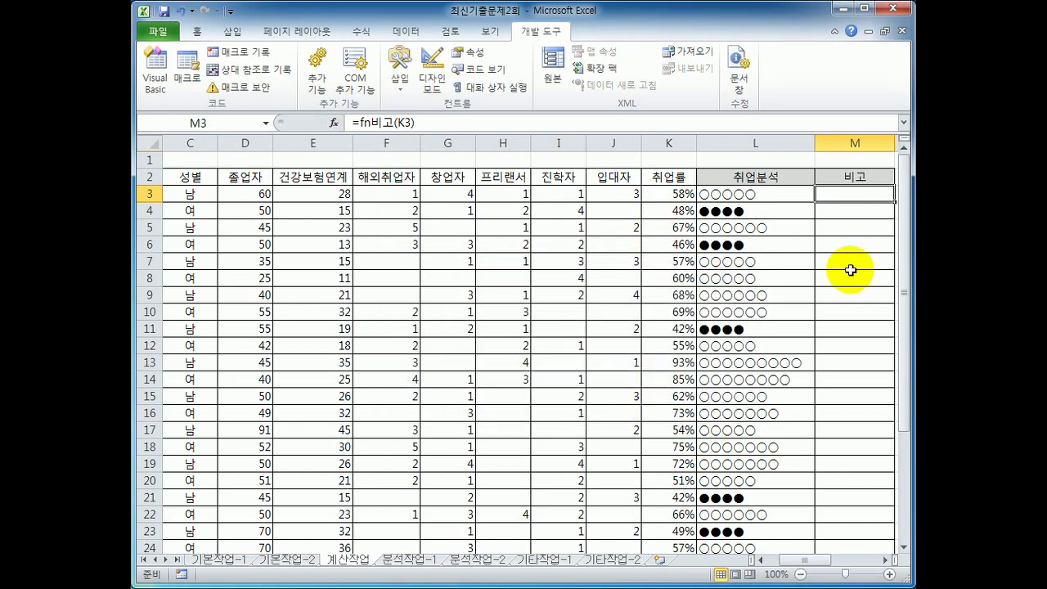
{"action": "double_click", "coordinate": [894, 201]}
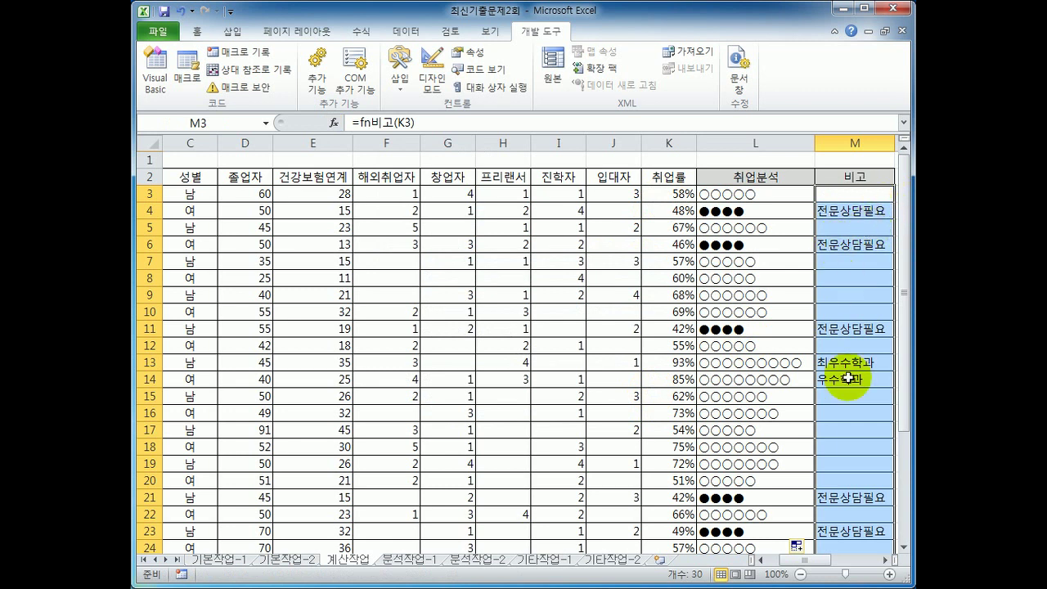
Check the filled 비고 cells down the column against the 취업률 values of their rows
{"action": "left_click", "coordinate": [847, 211]}
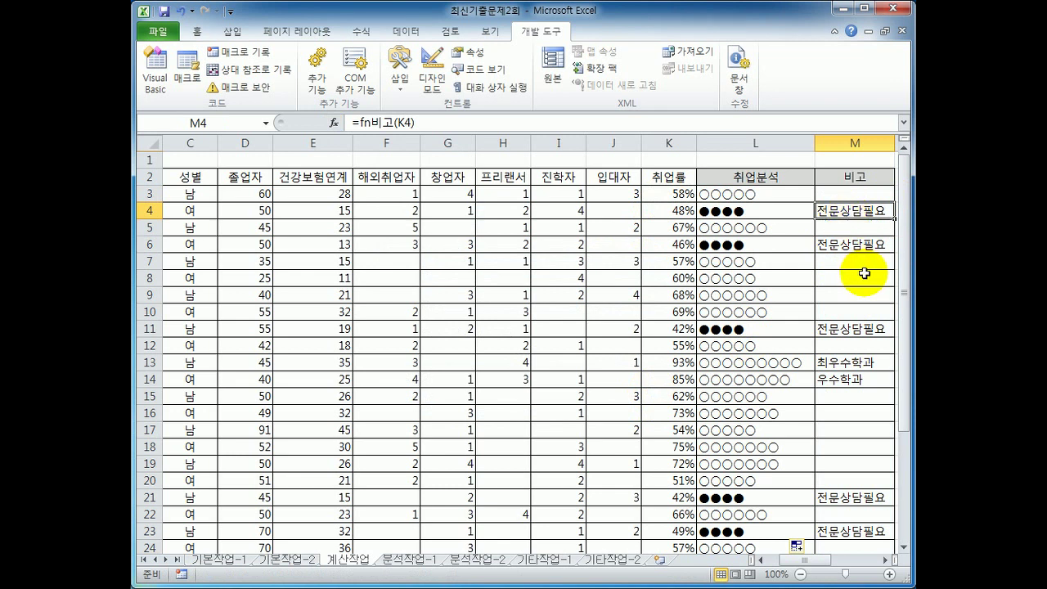
{"action": "left_click", "coordinate": [847, 381]}
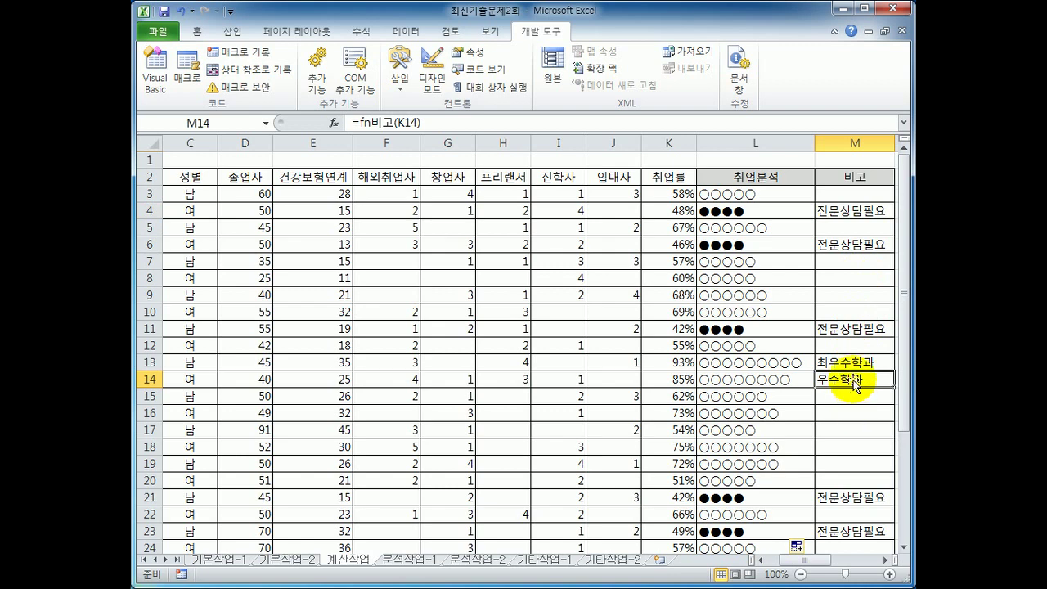
{"action": "left_click", "coordinate": [853, 364]}
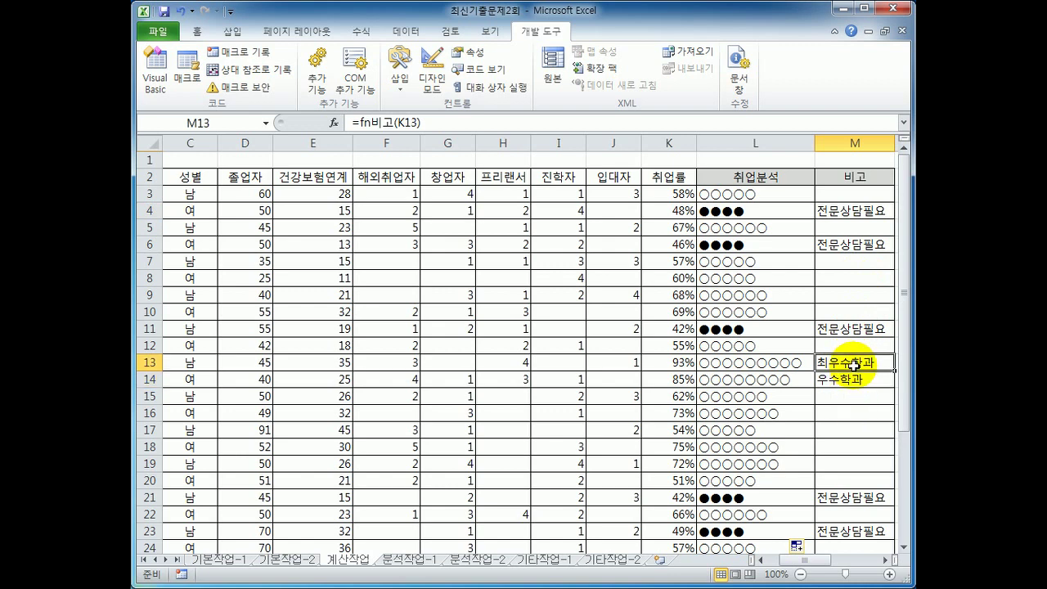
{"action": "scroll", "coordinate": [860, 449], "scroll_direction": "down", "scroll_amount": 2}
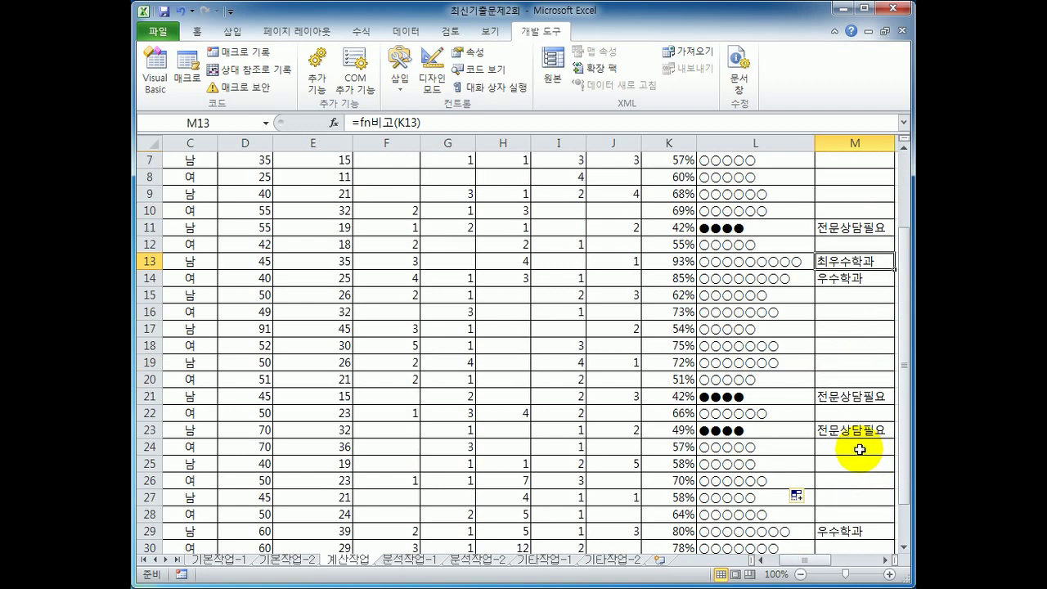
{"action": "left_click", "coordinate": [848, 464]}
{"action": "left_click", "coordinate": [848, 497]}
{"action": "left_click", "coordinate": [847, 464]}
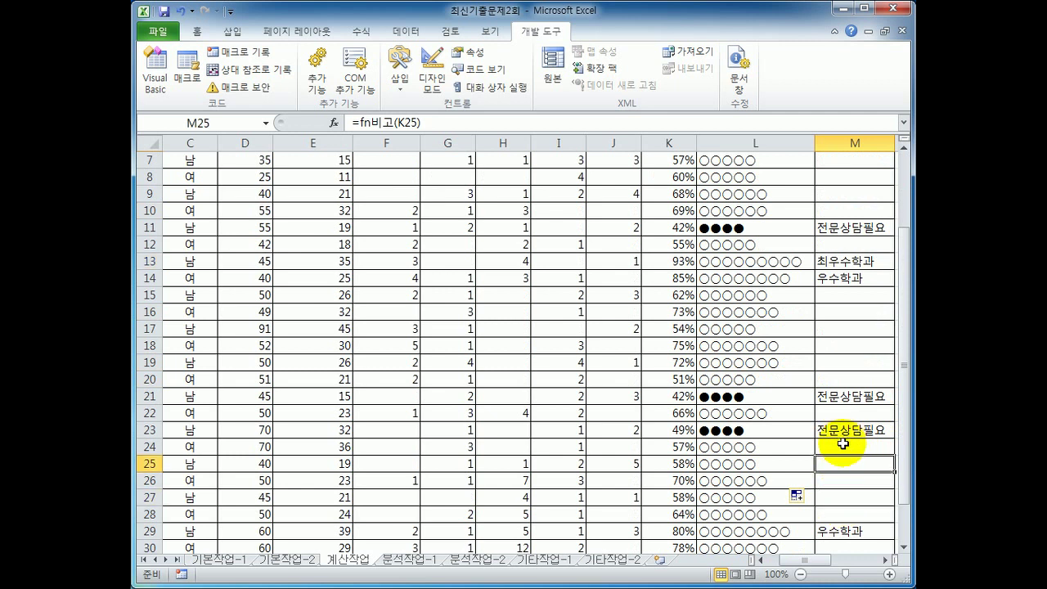
{"action": "left_click", "coordinate": [842, 446]}
{"action": "left_click", "coordinate": [843, 379]}
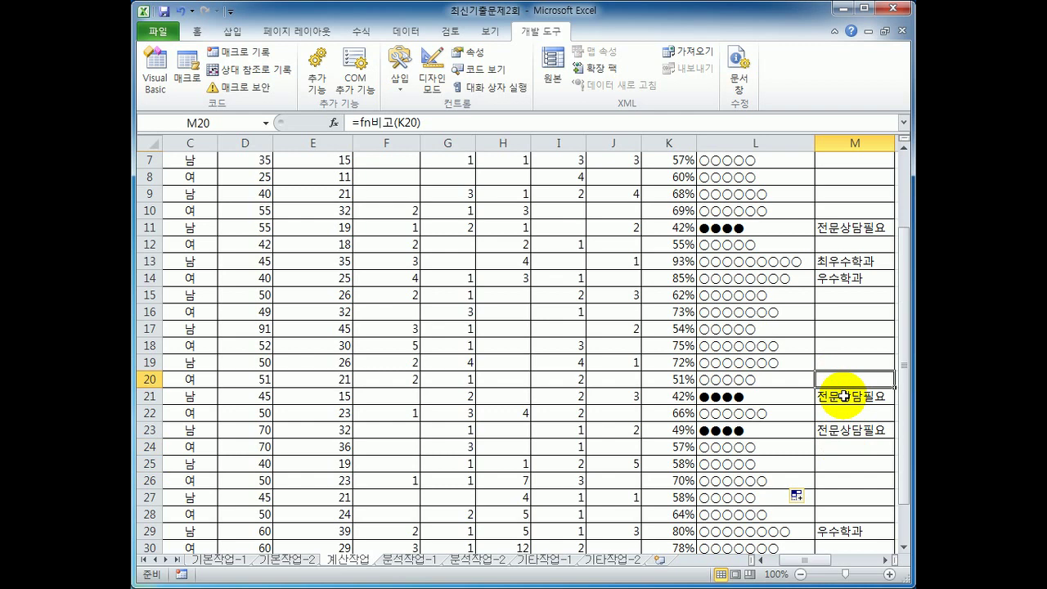
{"action": "scroll", "coordinate": [411, 479], "scroll_direction": "down", "scroll_amount": 2}
{"action": "scroll", "coordinate": [433, 474], "scroll_direction": "up", "scroll_amount": 3}
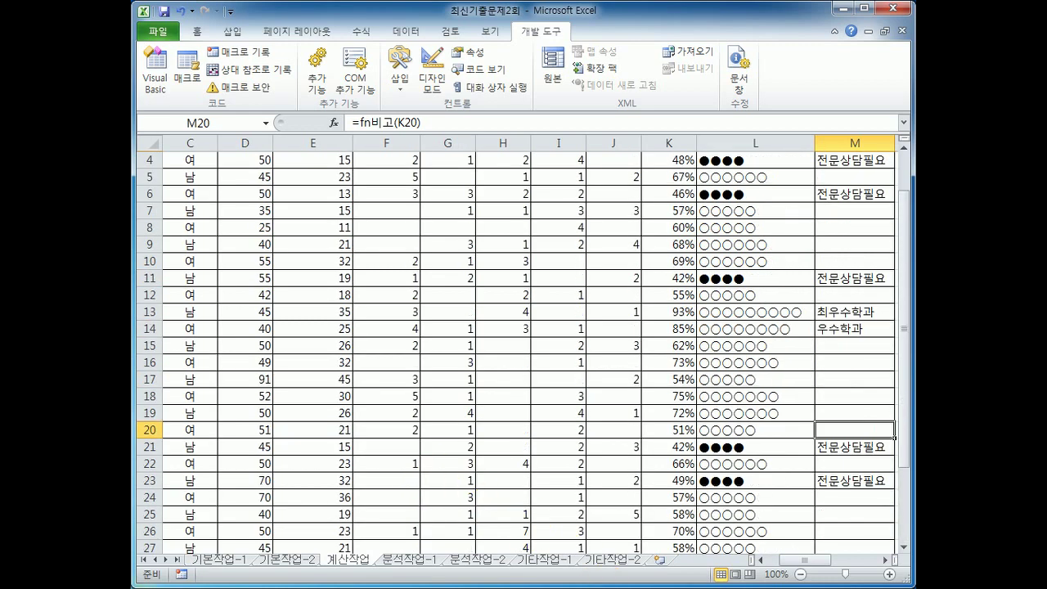
In cell P3 of [표2], begin a formula with a SUMIF function nested inside TEXT
{"action": "left_click_drag", "start_coordinate": [807, 561], "coordinate": [850, 561]}
{"action": "scroll", "coordinate": [738, 451], "scroll_direction": "up", "scroll_amount": 1}
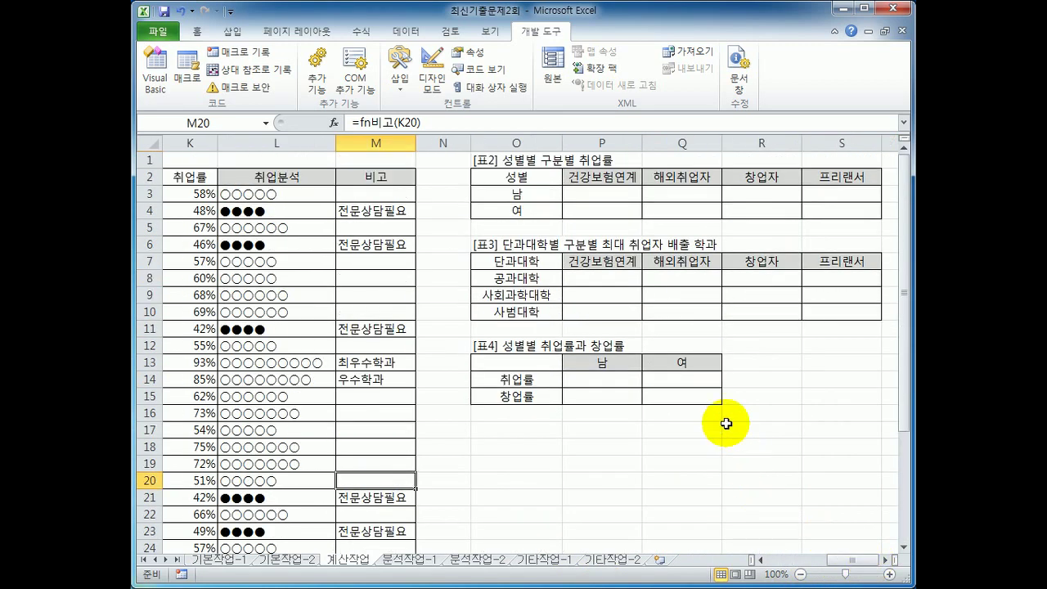
{"action": "left_click", "coordinate": [616, 194]}
{"action": "left_click_drag", "start_coordinate": [615, 194], "coordinate": [819, 212]}
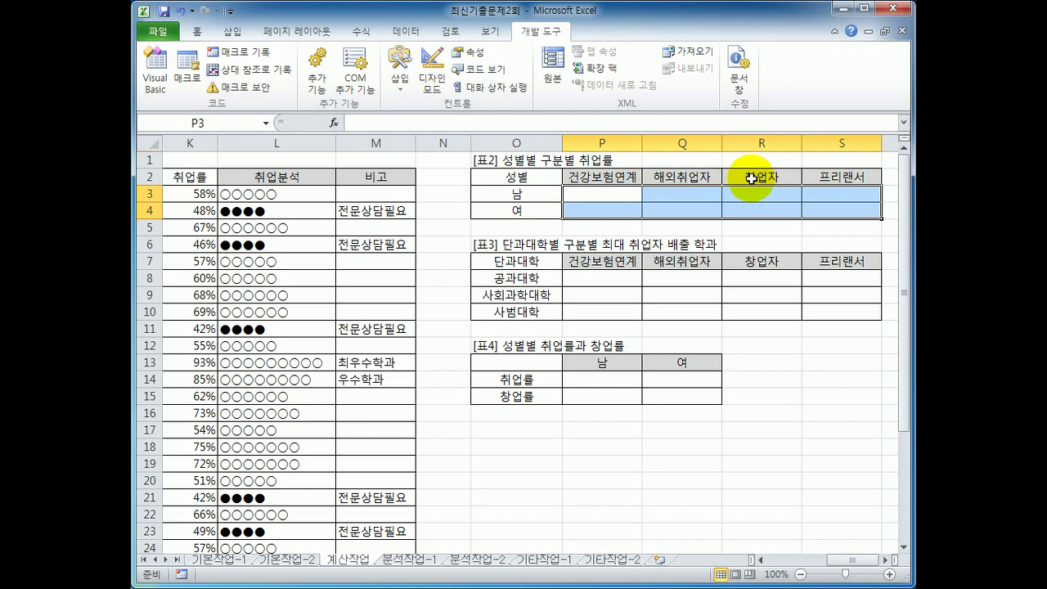
{"action": "left_click", "coordinate": [612, 199]}
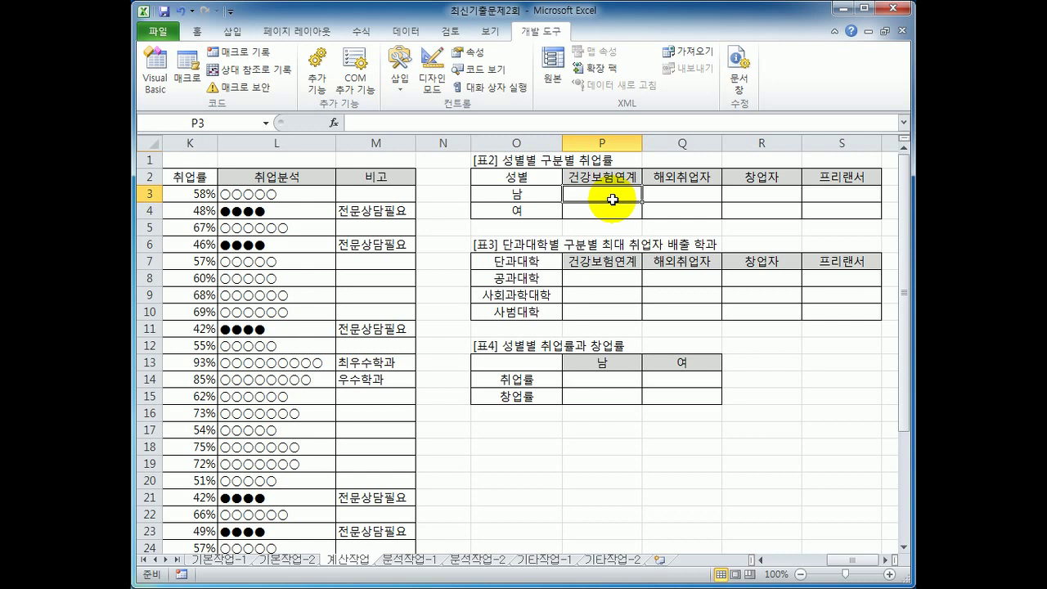
{"action": "type", "text": "="}
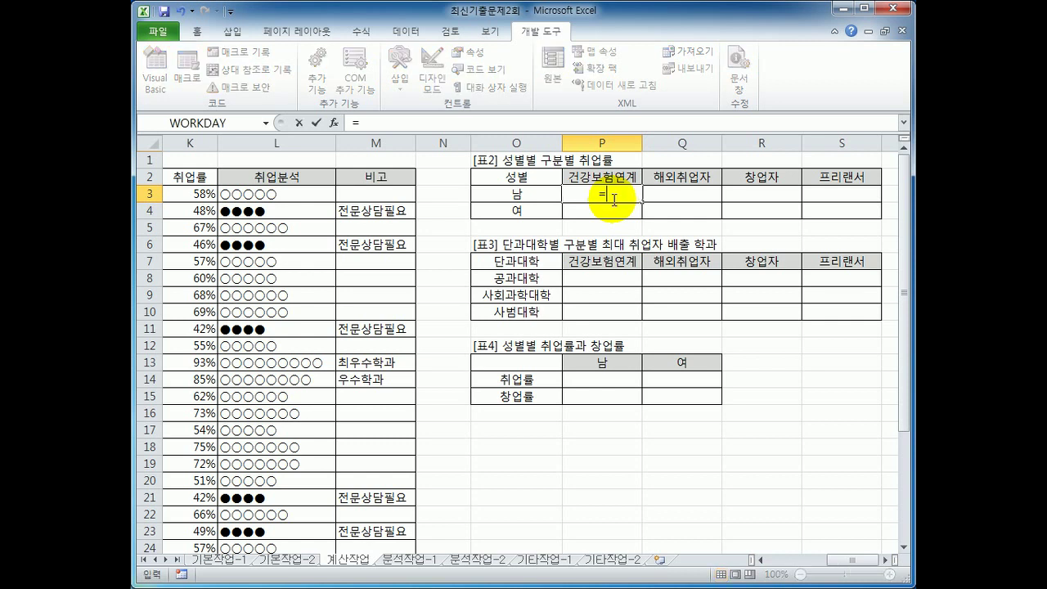
{"action": "type", "text": "text("}
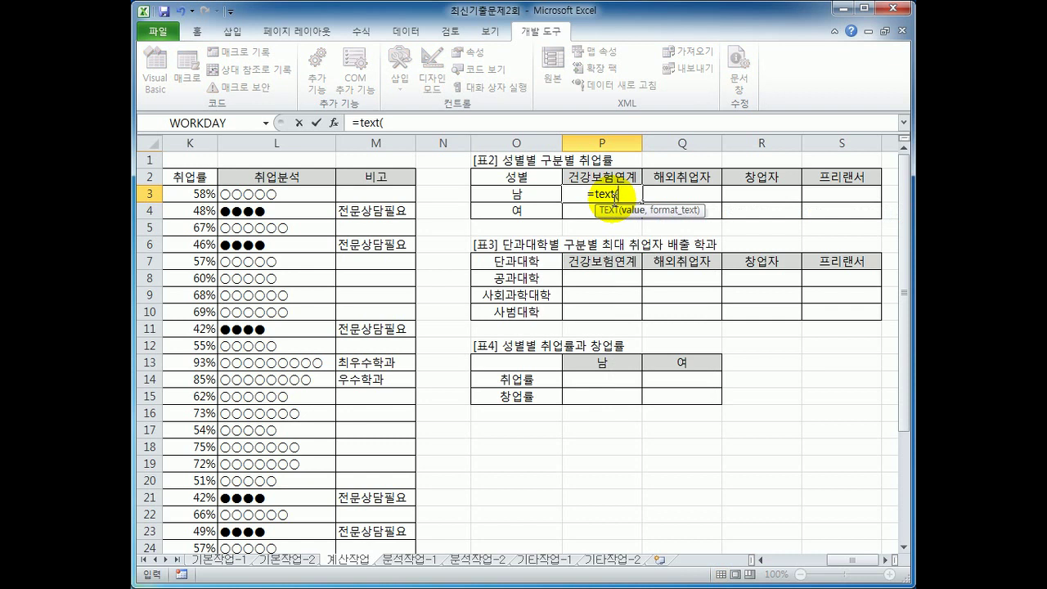
{"action": "type", "text": "s"}
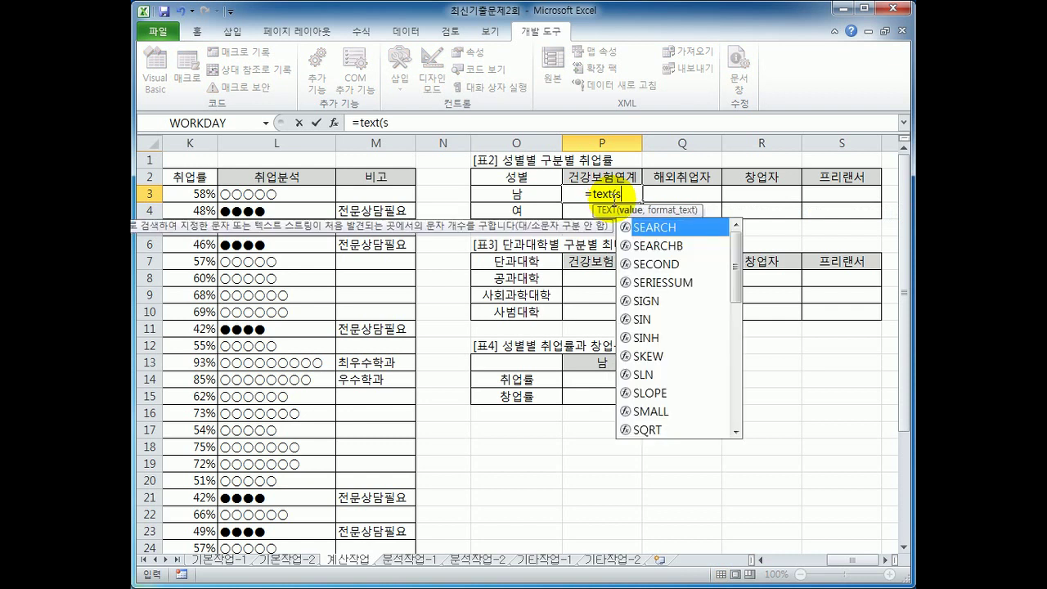
{"action": "type", "text": "umif("}
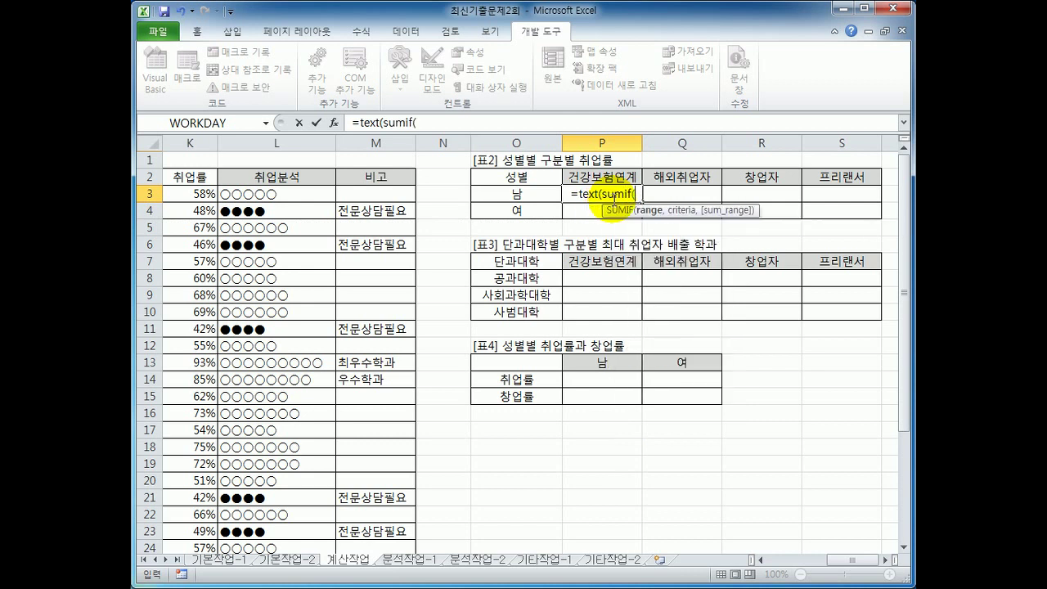
Set the SUMIF range to the absolute 성별 cells $C$3:$C$32 and its criteria to $O3 with only the column fixed
{"action": "left_click_drag", "start_coordinate": [834, 561], "coordinate": [772, 561]}
{"action": "left_click_drag", "start_coordinate": [364, 187], "coordinate": [360, 488]}
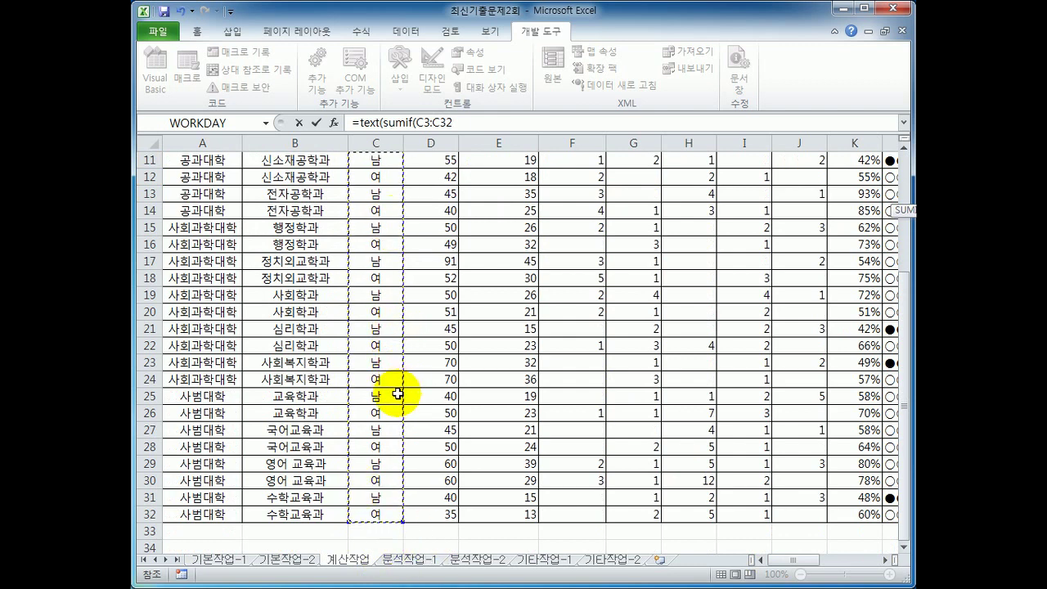
{"action": "key", "text": "F4"}
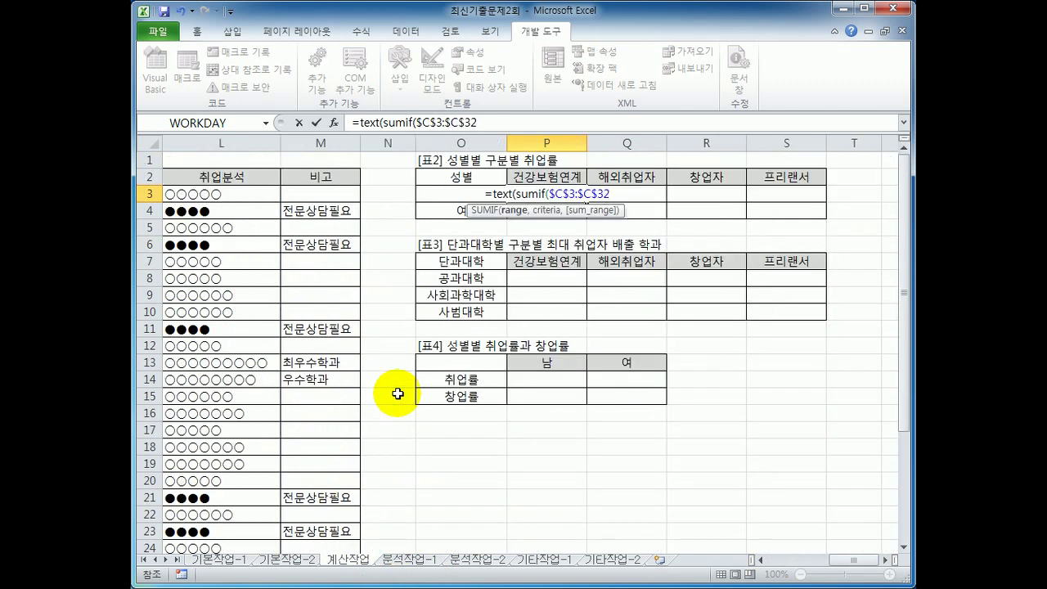
{"action": "type", "text": ","}
{"action": "key", "text": "Left"}
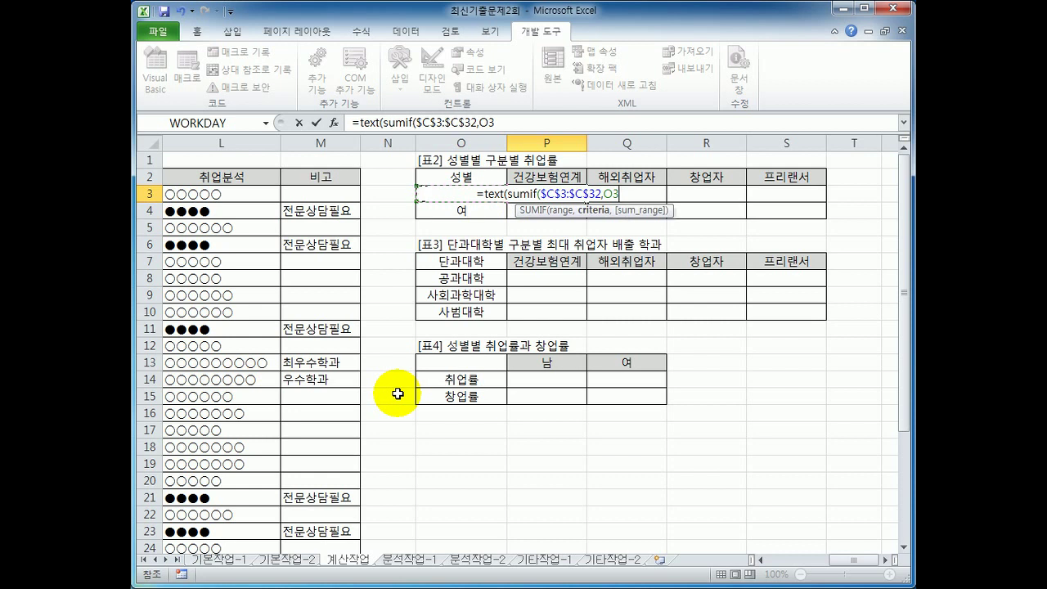
{"action": "key", "text": "F4"}
{"action": "key", "text": "F4"}
{"action": "key", "text": "F4"}
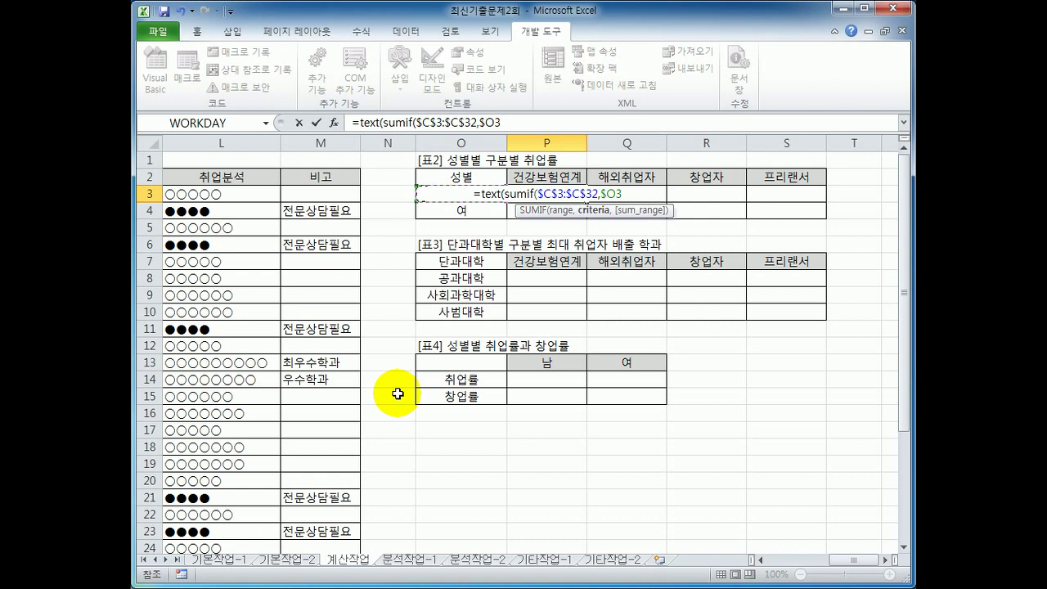
{"action": "type", "text": ","}
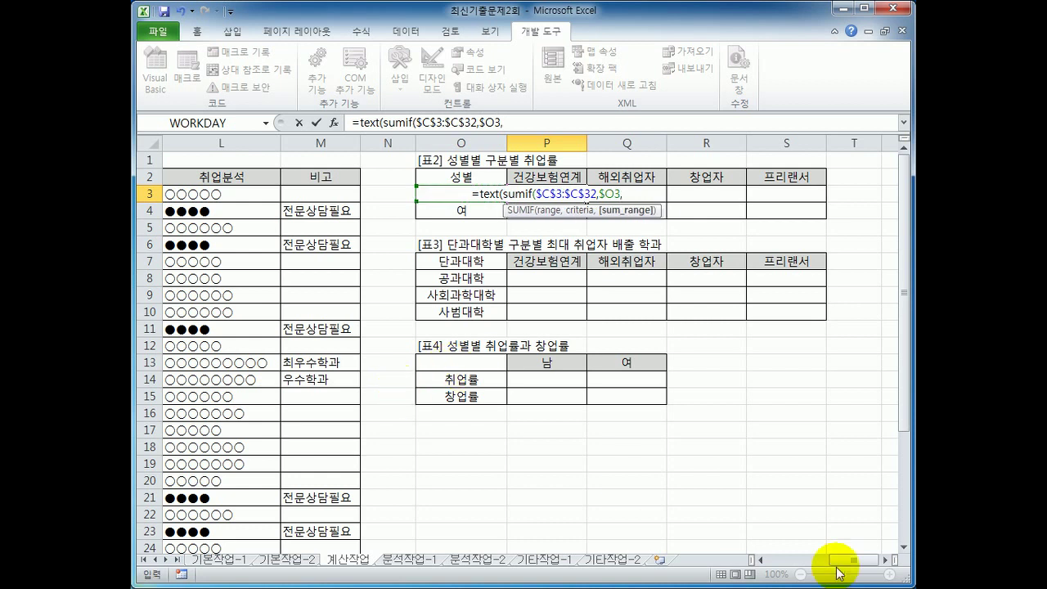
Set the first SUMIF's sum range to the 건강보험연계 cells E$3:E$32 with only the rows fixed, and close that function
{"action": "left_click_drag", "start_coordinate": [848, 564], "coordinate": [801, 571]}
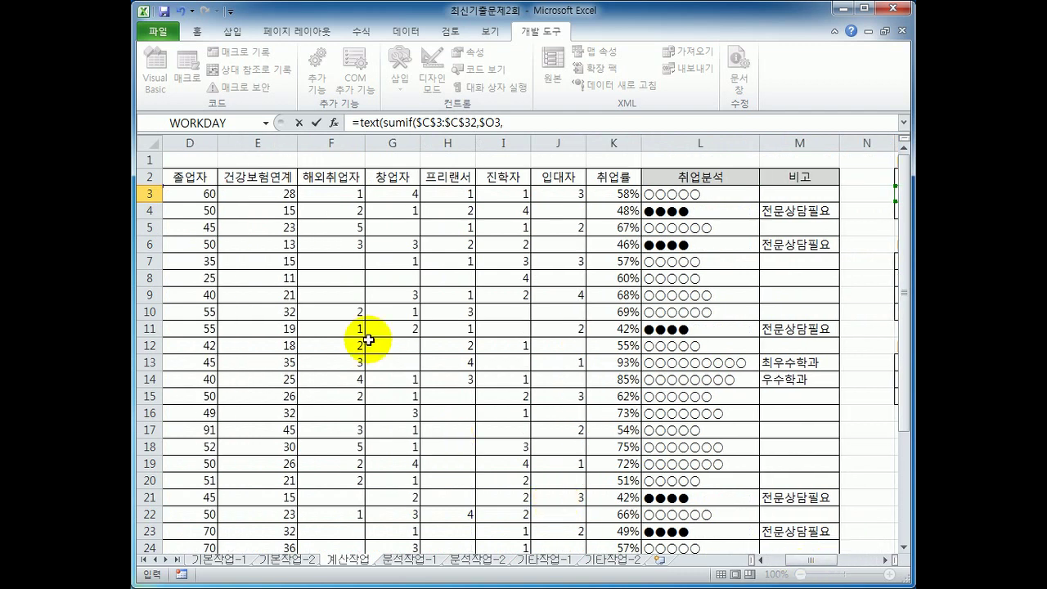
{"action": "left_click", "coordinate": [270, 193]}
{"action": "left_click_drag", "start_coordinate": [270, 193], "coordinate": [288, 514]}
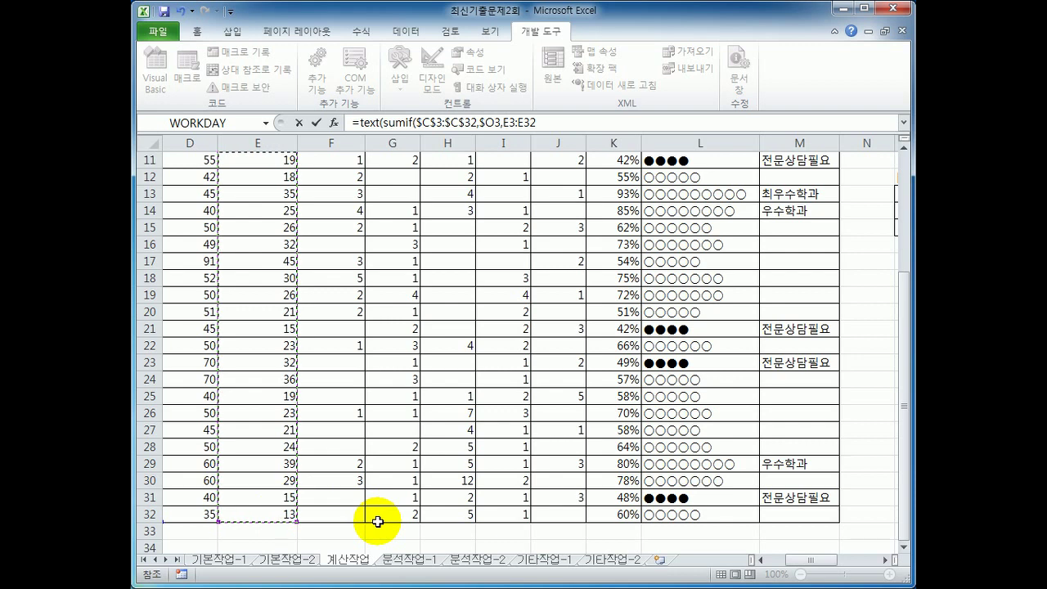
{"action": "key", "text": "F4"}
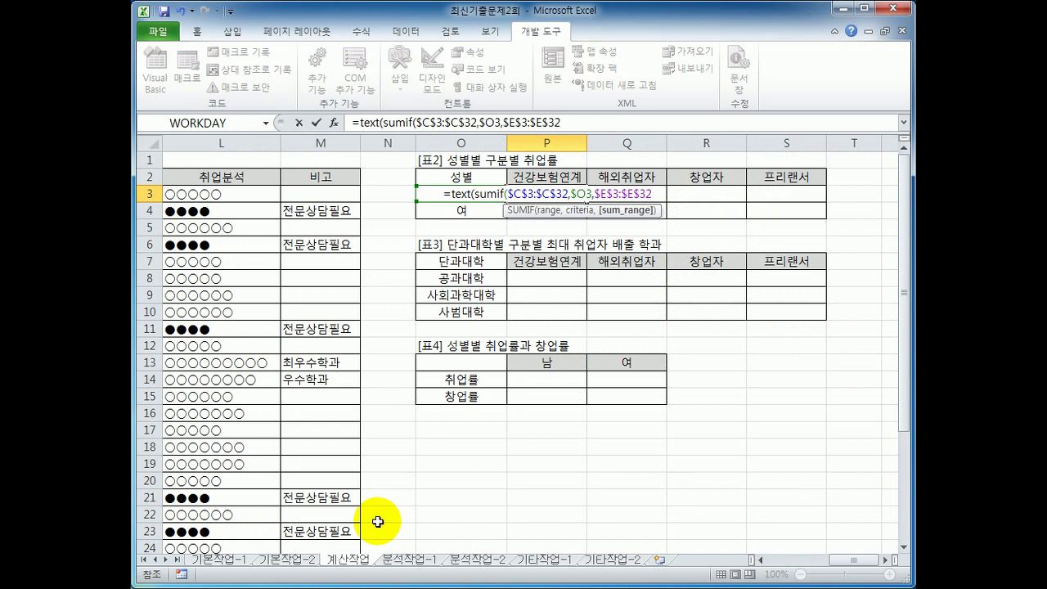
{"action": "key", "text": "F4"}
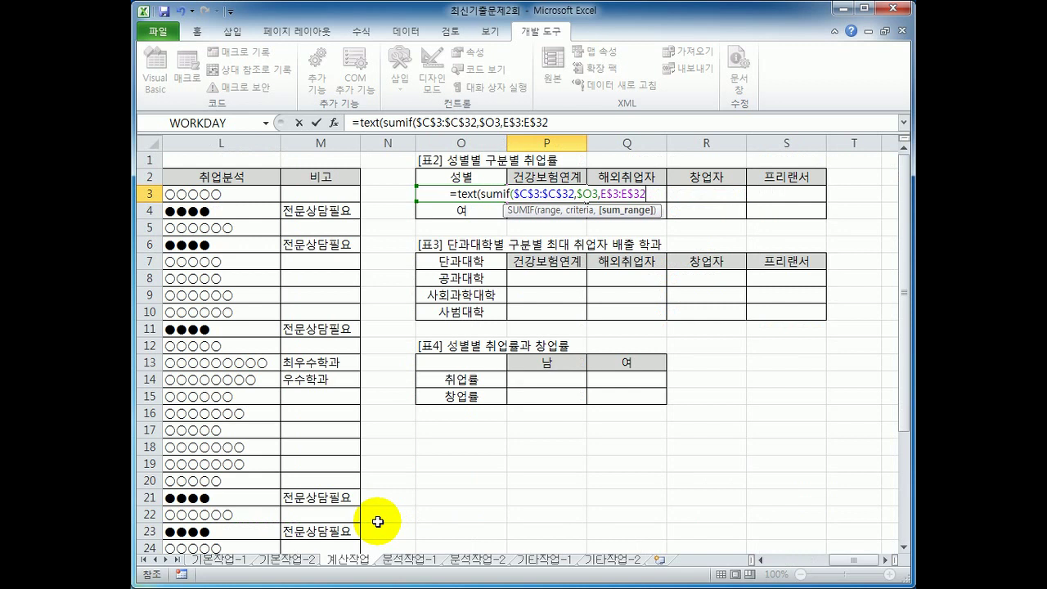
{"action": "type", "text": ")"}
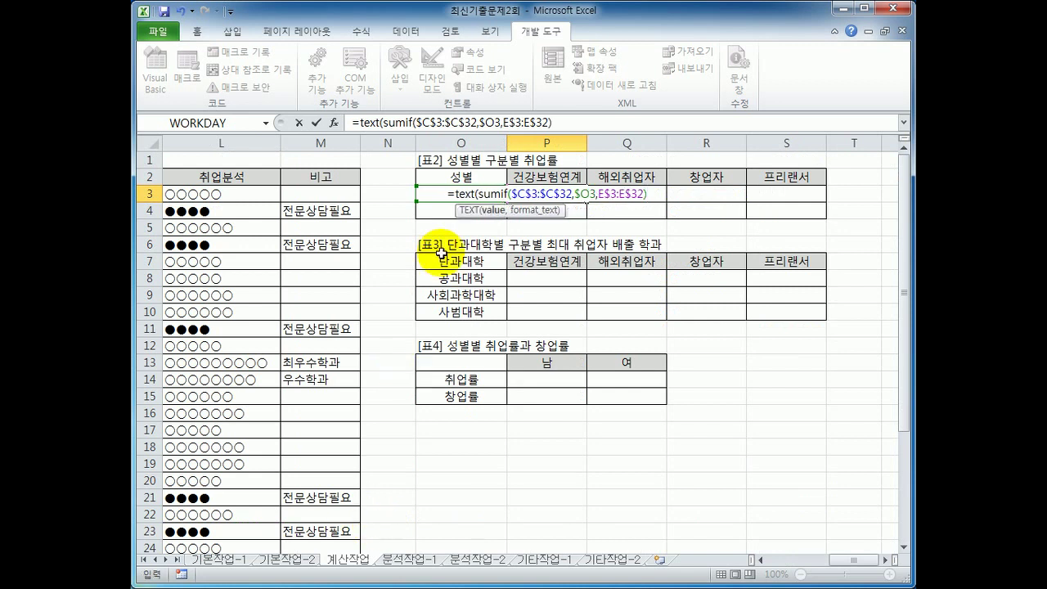
Divide the first SUMIF by a second SUMIF whose range is the absolute 성별 cells $C$3:$C$32
{"action": "left_click_drag", "start_coordinate": [414, 121], "coordinate": [542, 123]}
{"action": "left_click", "coordinate": [482, 123]}
{"action": "left_click", "coordinate": [553, 122]}
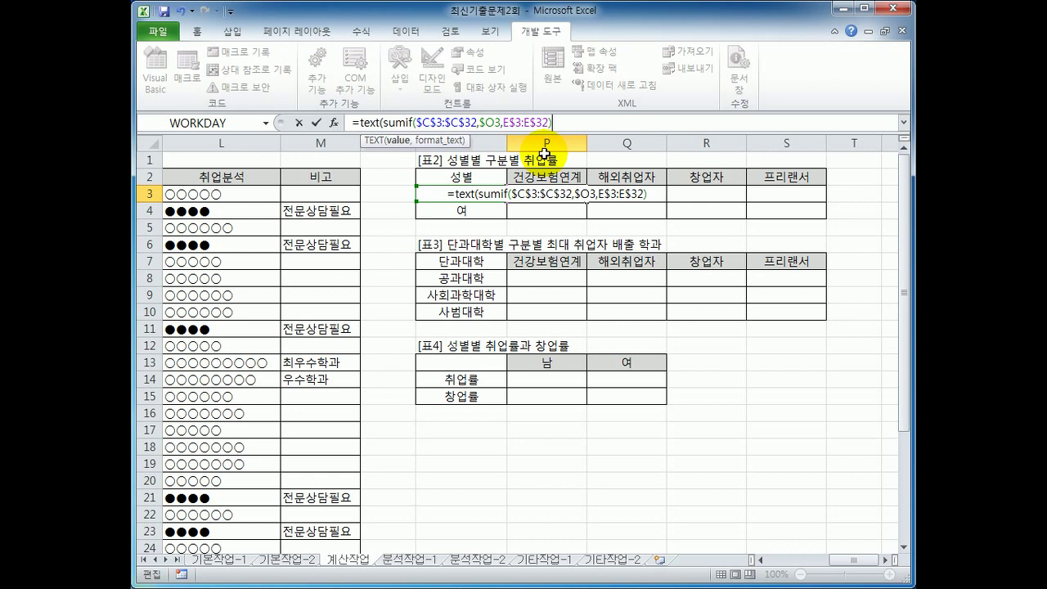
{"action": "type", "text": "/"}
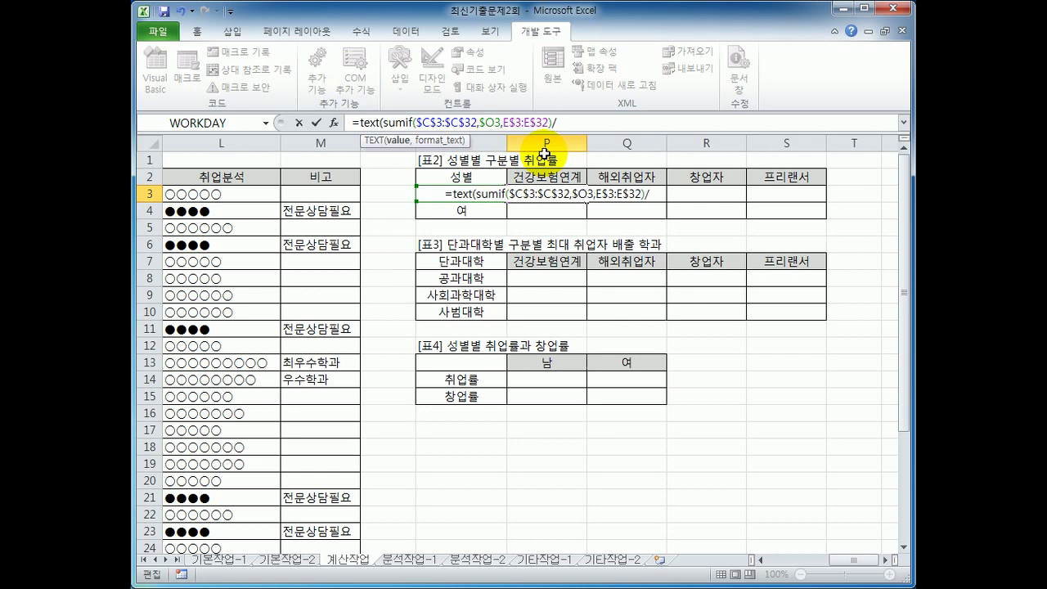
{"action": "type", "text": "sumif("}
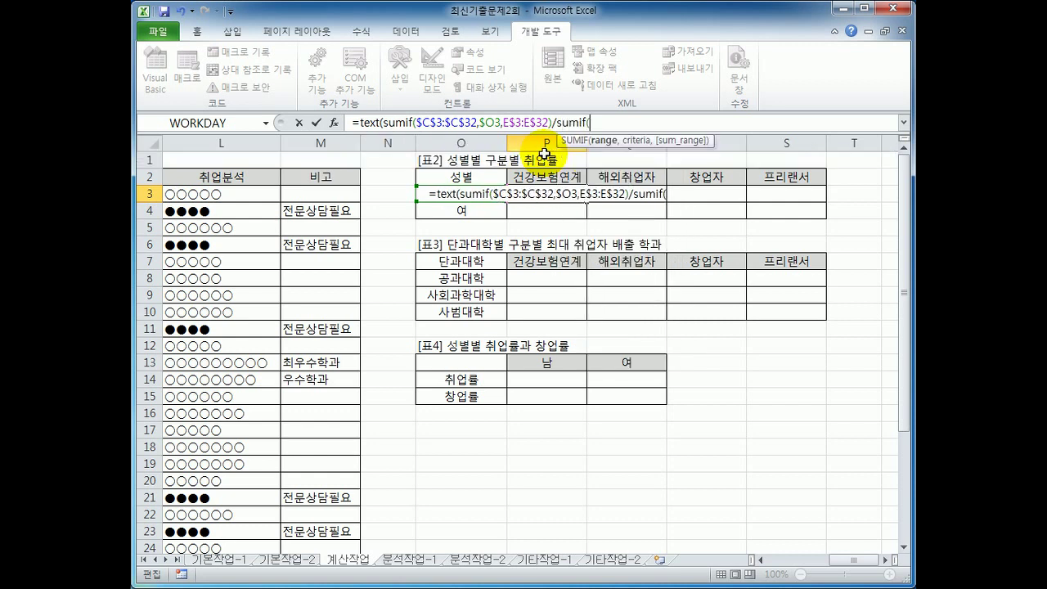
{"action": "left_click_drag", "start_coordinate": [840, 561], "coordinate": [781, 568]}
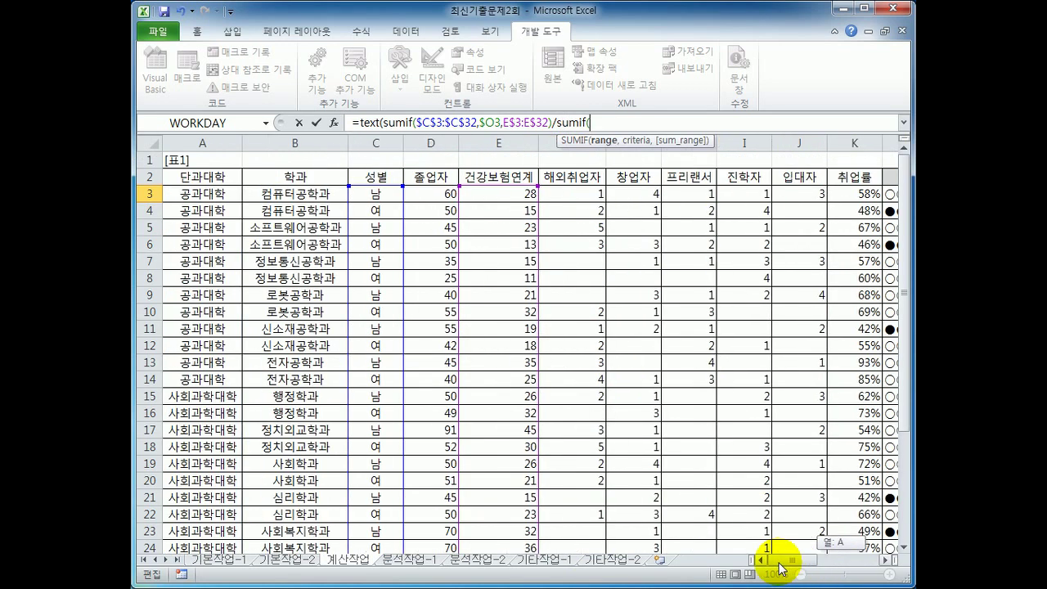
{"action": "left_click", "coordinate": [390, 194]}
{"action": "left_click_drag", "start_coordinate": [389, 193], "coordinate": [378, 526]}
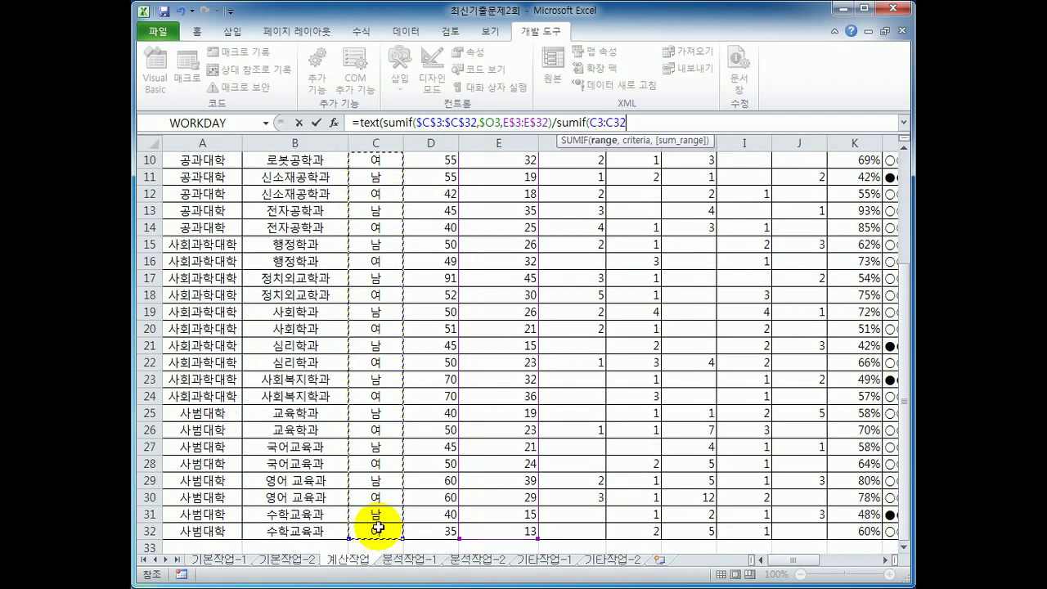
{"action": "key", "text": "F4"}
{"action": "type", "text": ","}
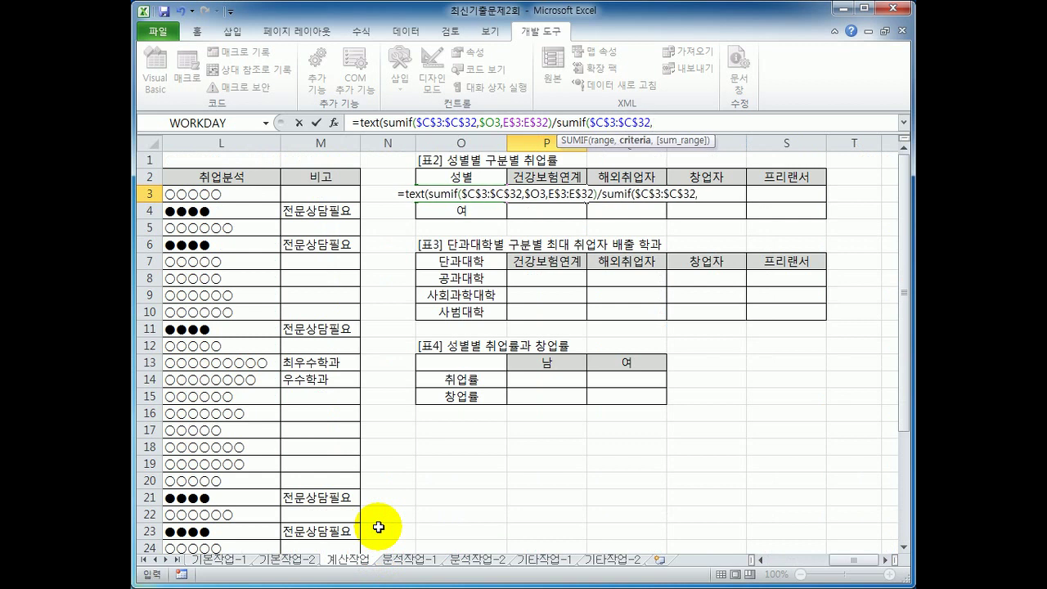
Set the second SUMIF's criteria to $O3, fixing only the column
{"action": "key", "text": "Down"}
{"action": "key", "text": "Up"}
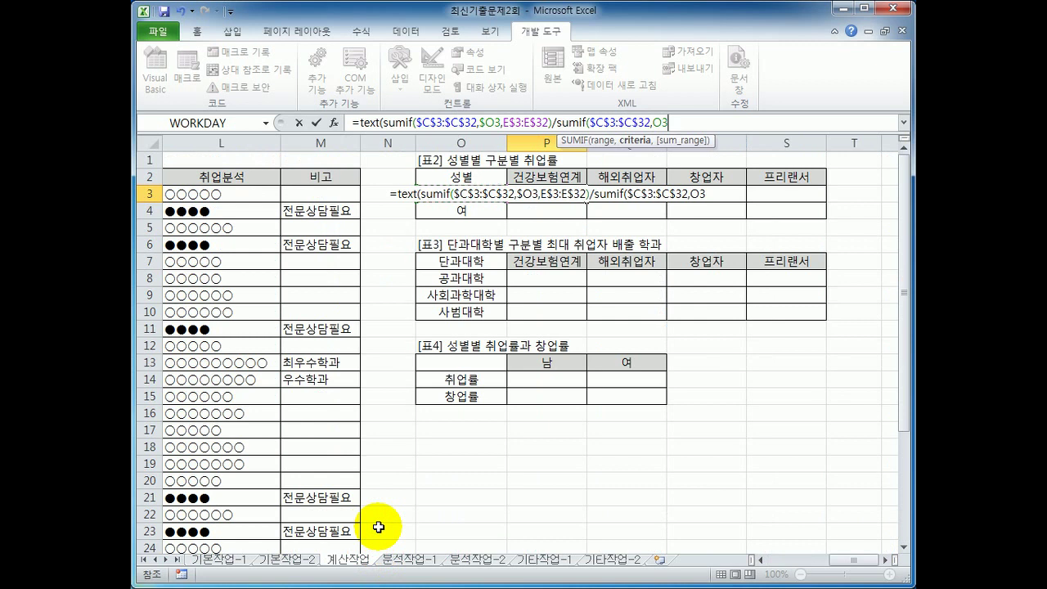
{"action": "key", "text": "F4"}
{"action": "key", "text": "F4"}
{"action": "key", "text": "F4"}
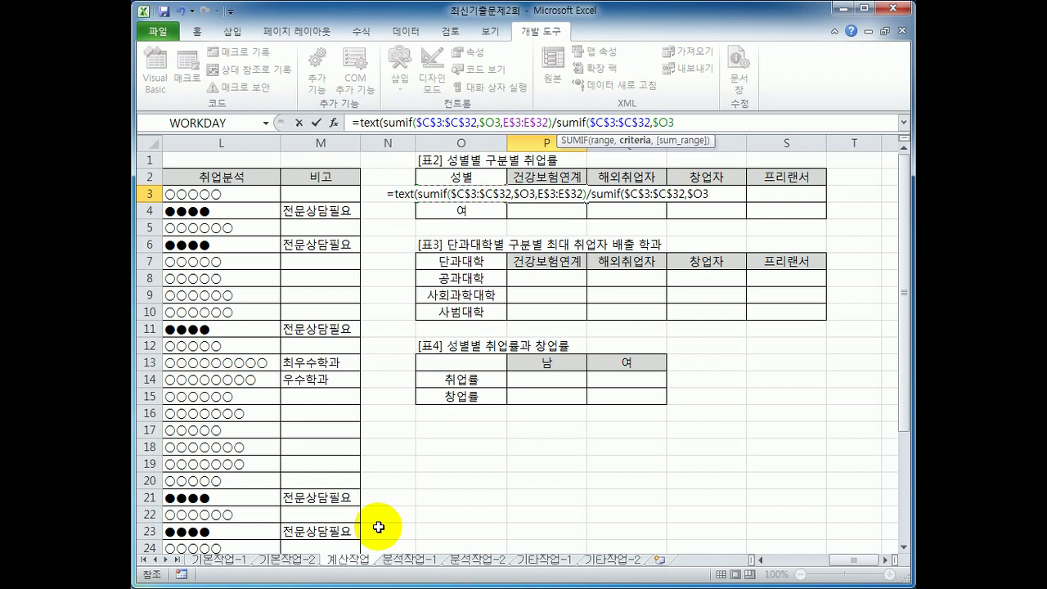
{"action": "type", "text": ","}
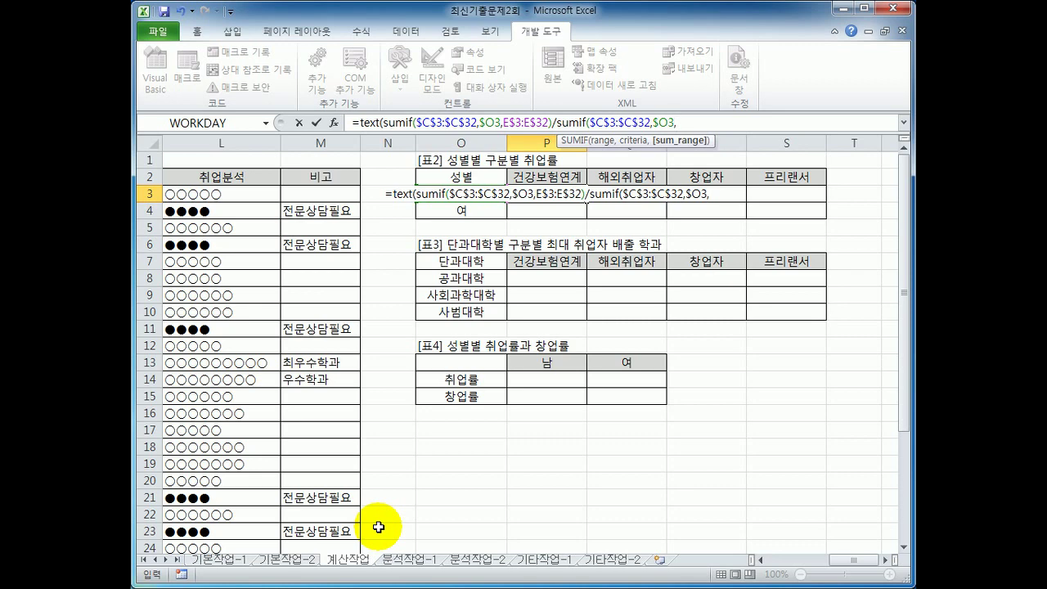
Set the second SUMIF's sum range to the absolute 졸업자 cells $D$3:$D$32, review both SUMIF parts, and close the function
{"action": "left_click_drag", "start_coordinate": [823, 559], "coordinate": [772, 548]}
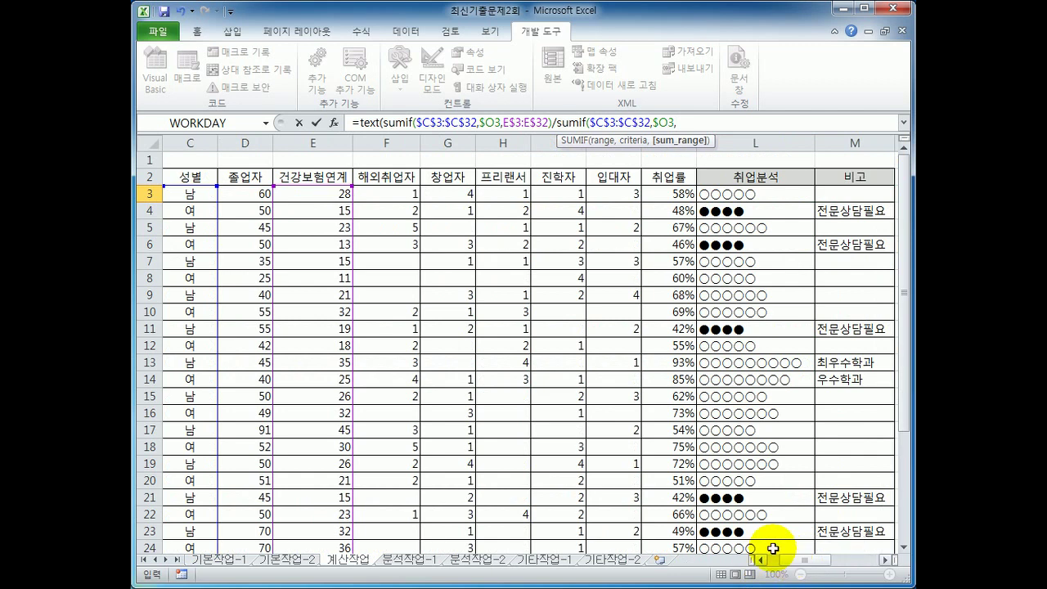
{"action": "left_click_drag", "start_coordinate": [242, 193], "coordinate": [252, 515]}
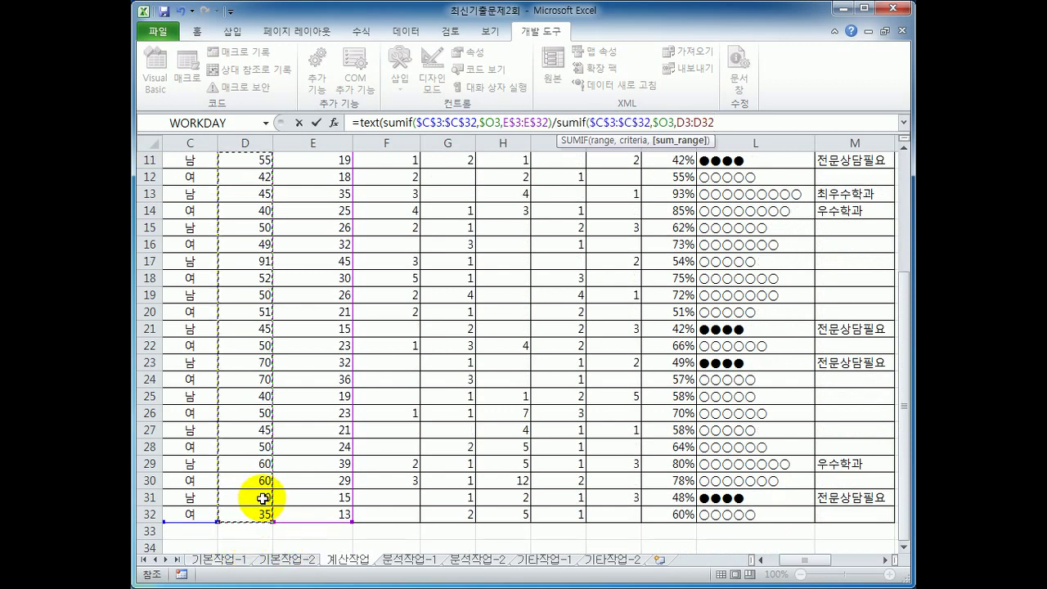
{"action": "key", "text": "F4"}
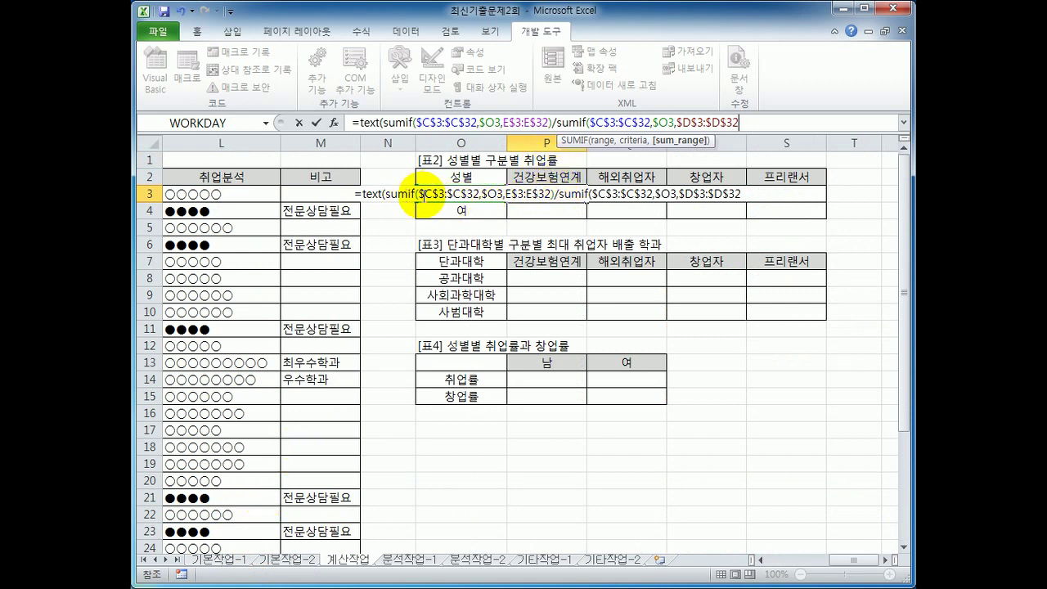
{"action": "left_click_drag", "start_coordinate": [420, 195], "coordinate": [475, 195]}
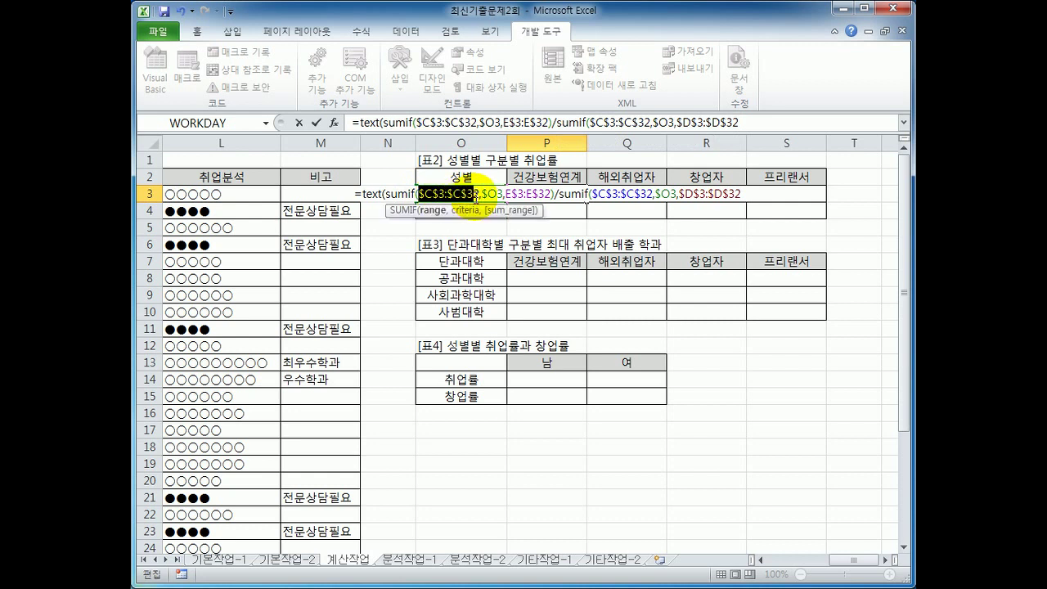
{"action": "left_click", "coordinate": [496, 195]}
{"action": "left_click", "coordinate": [507, 197]}
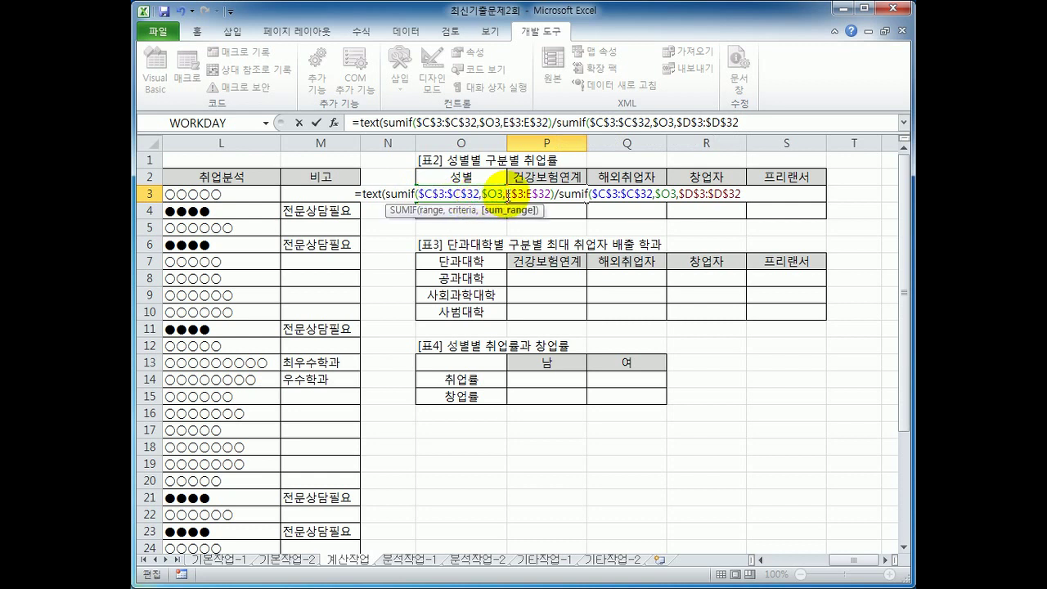
{"action": "left_click_drag", "start_coordinate": [507, 195], "coordinate": [551, 196]}
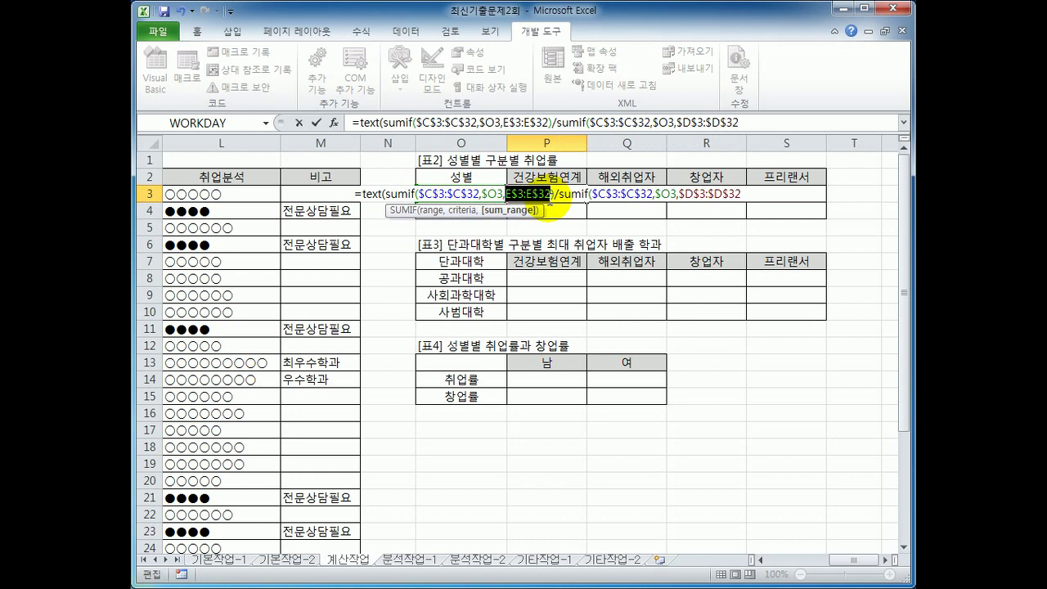
{"action": "left_click_drag", "start_coordinate": [559, 195], "coordinate": [743, 196]}
{"action": "left_click", "coordinate": [743, 195]}
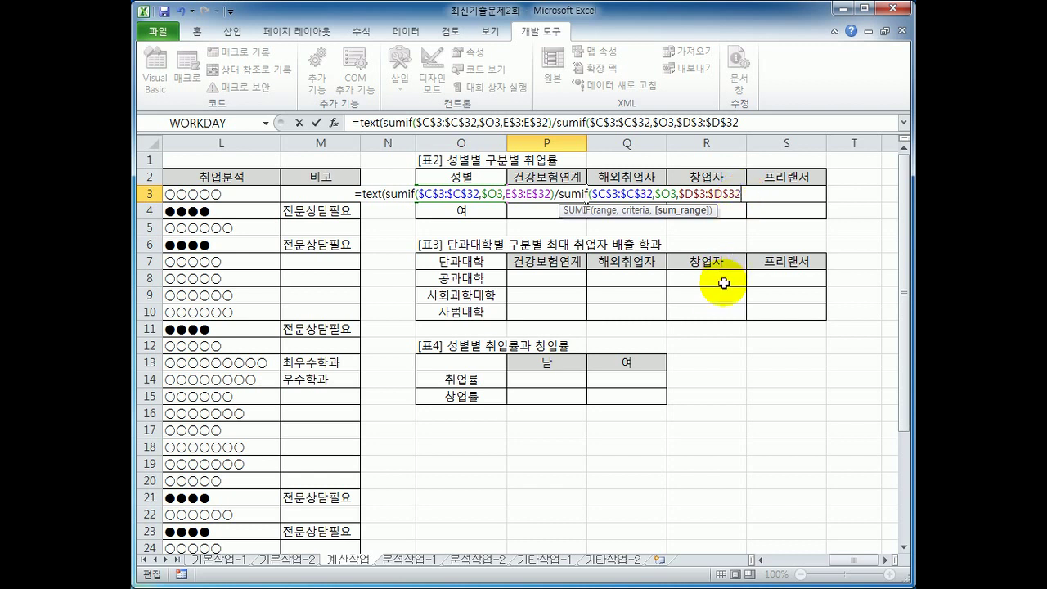
{"action": "type", "text": ")"}
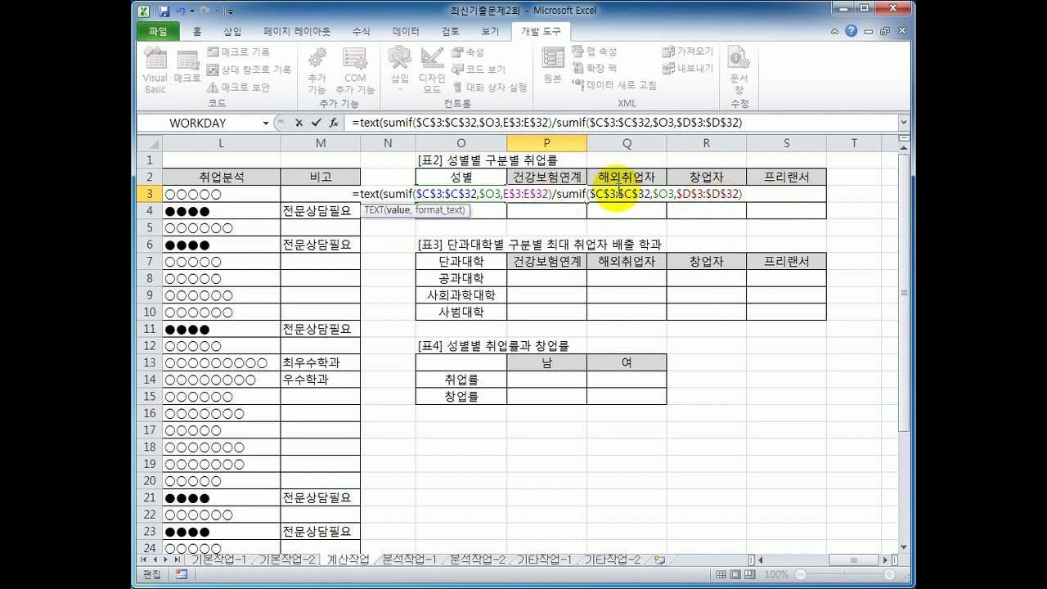
Recheck the two sum ranges, and complete the TEXT function with the format "0.0%"
{"action": "left_click_drag", "start_coordinate": [504, 194], "coordinate": [546, 200]}
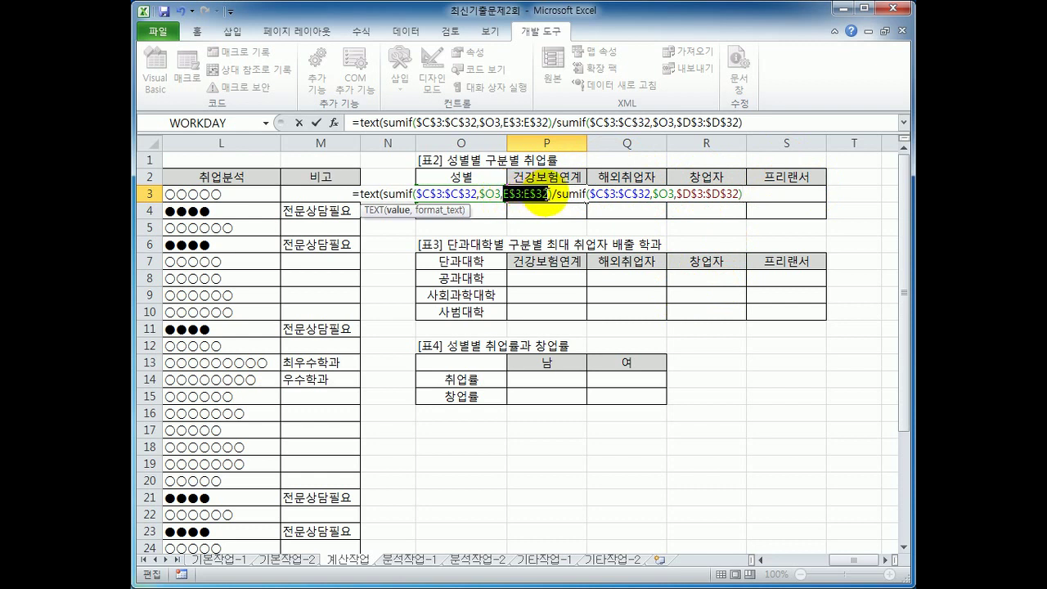
{"action": "left_click_drag", "start_coordinate": [675, 195], "coordinate": [738, 202]}
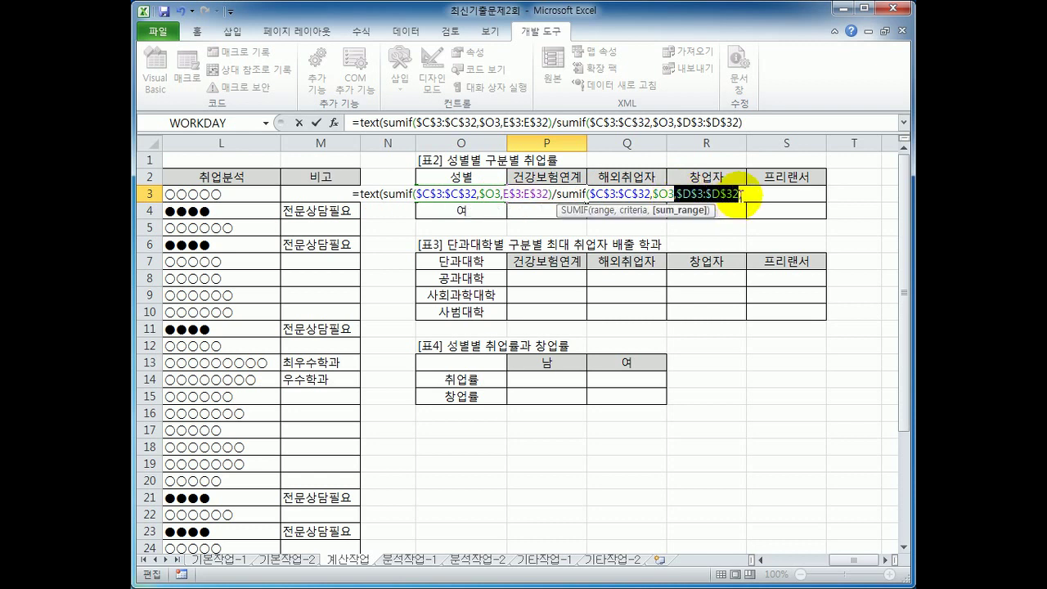
{"action": "left_click", "coordinate": [740, 198]}
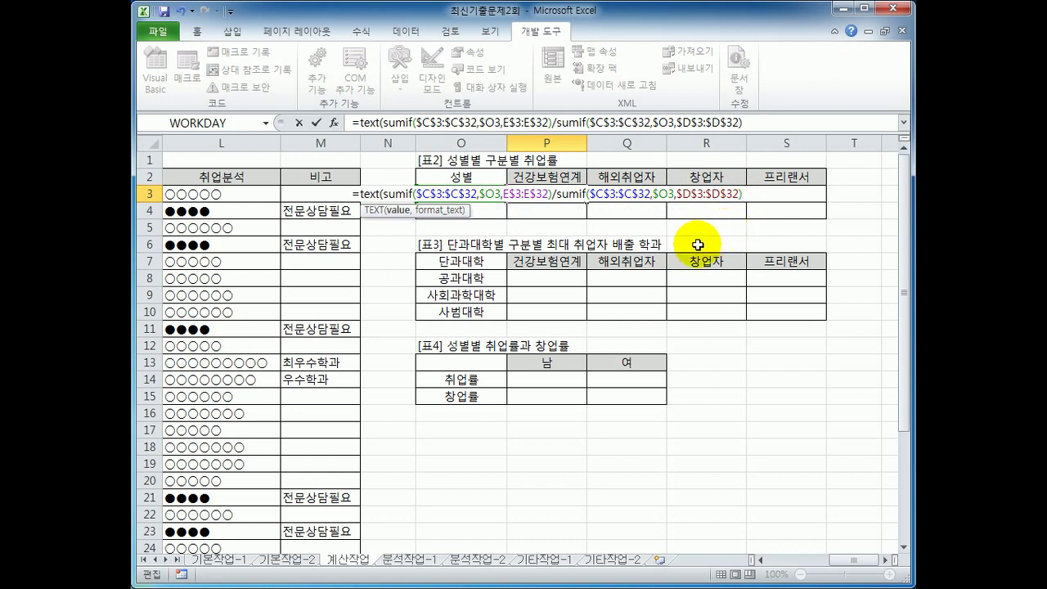
{"action": "type", "text": ","}
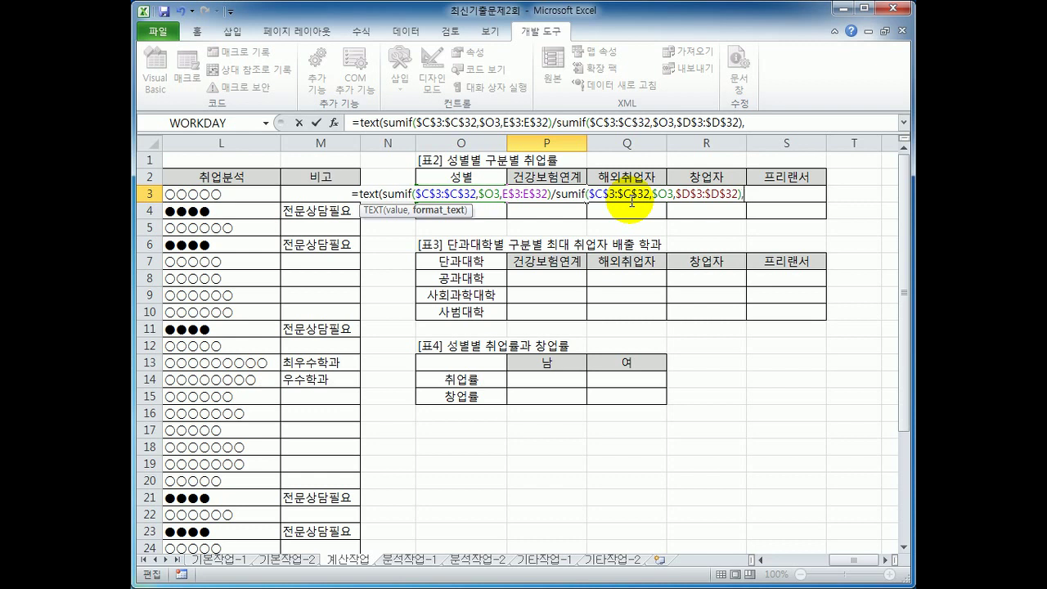
{"action": "type", "text": "\""}
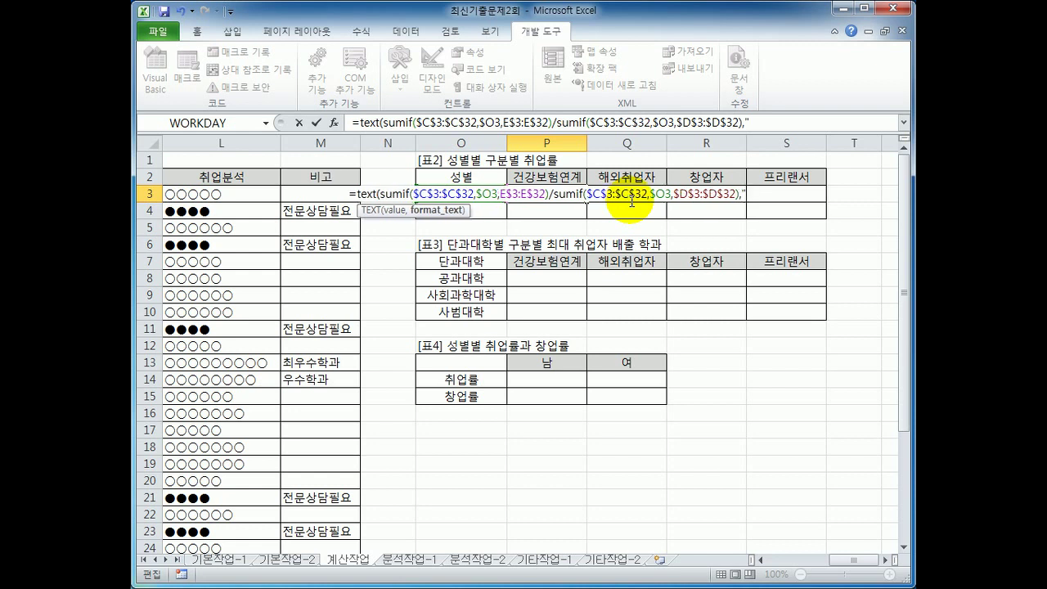
{"action": "type", "text": "0.0"}
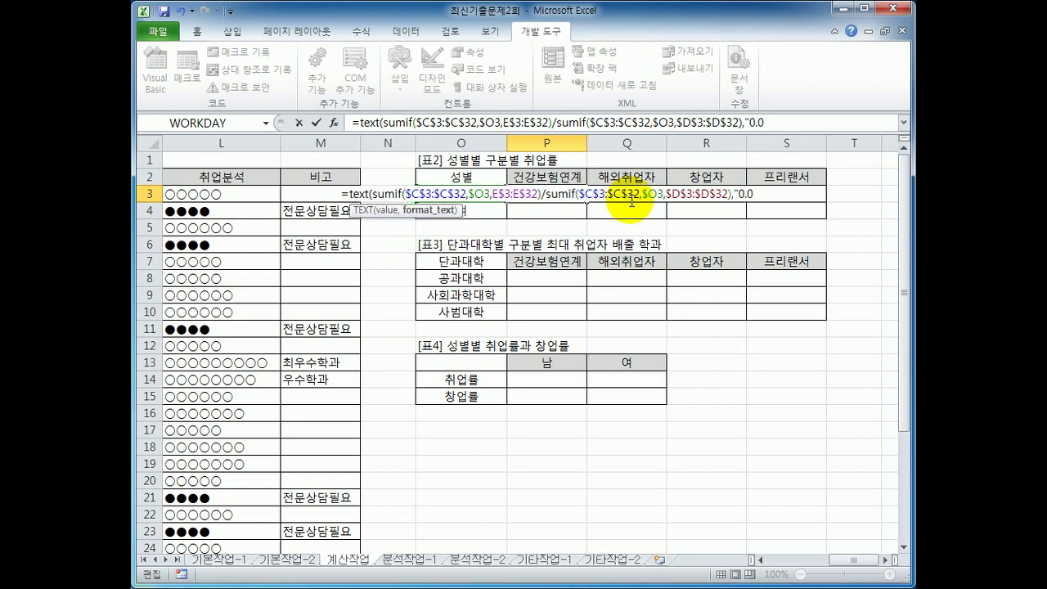
{"action": "type", "text": "%\""}
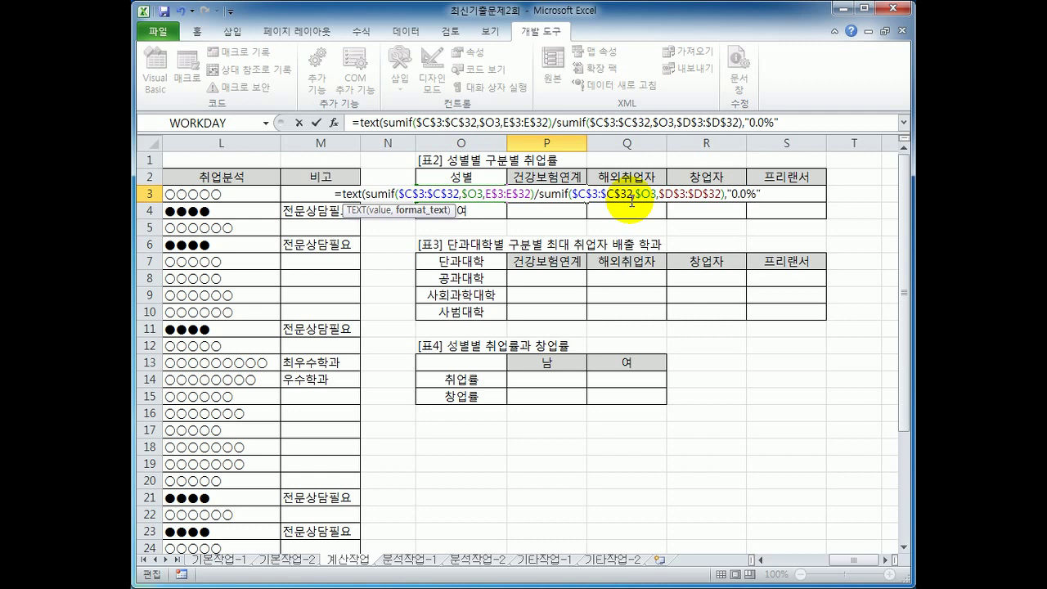
{"action": "type", "text": ")"}
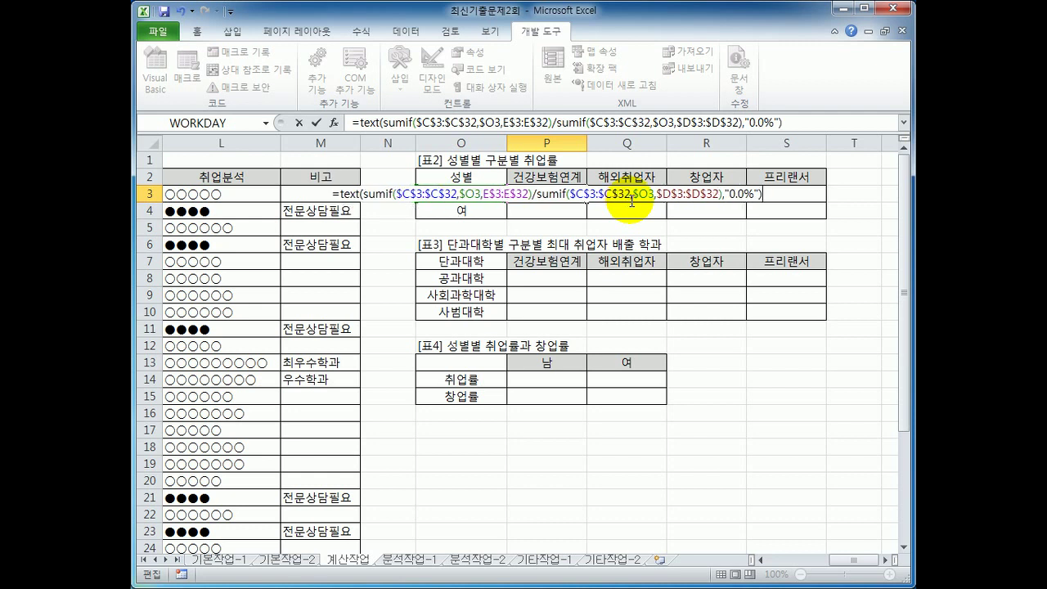
Enter the P3 formula and fill it across and down [표2] through S4
{"action": "key", "text": "Return"}
{"action": "key", "text": "Up"}
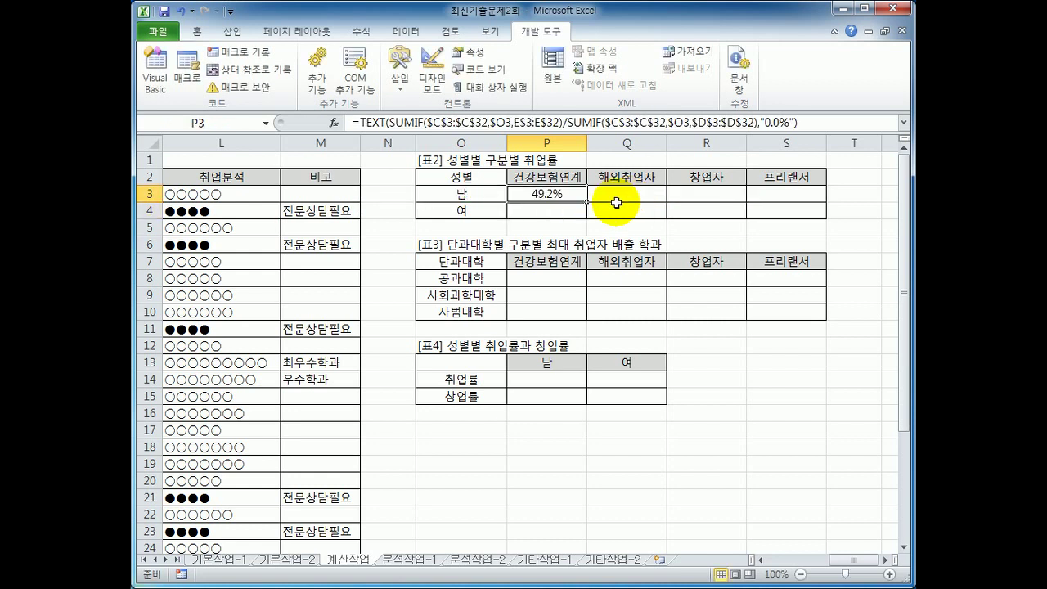
{"action": "left_click_drag", "start_coordinate": [587, 201], "coordinate": [801, 211]}
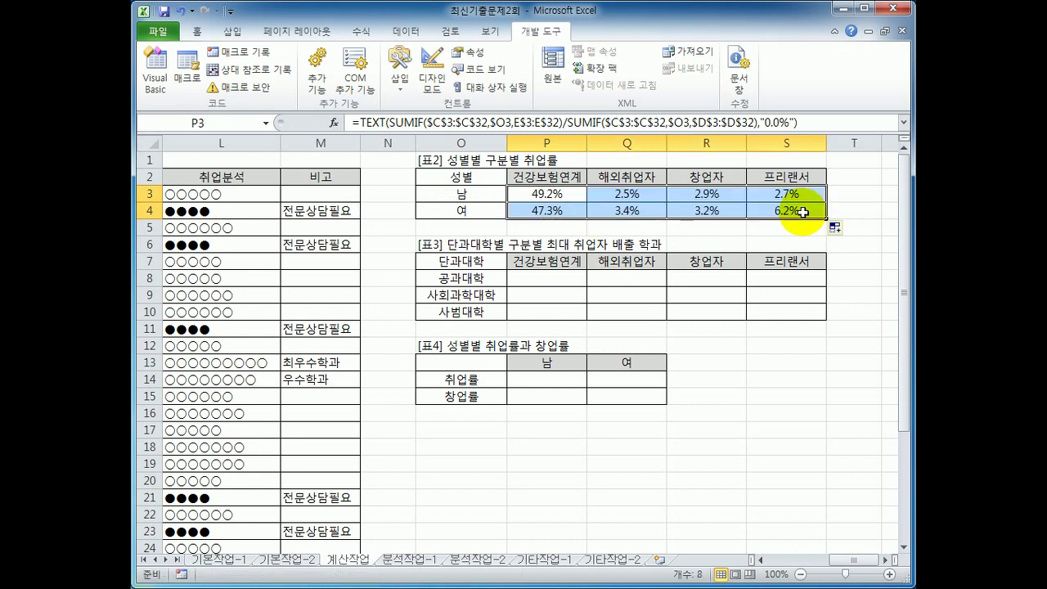
{"action": "left_click", "coordinate": [801, 211]}
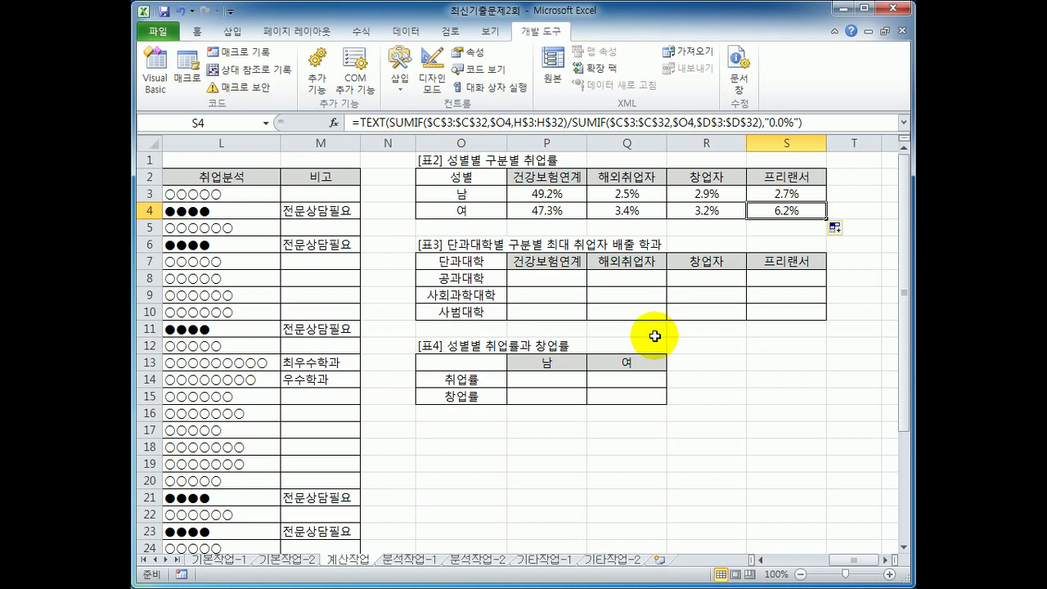
Review the 단과대학 names in [표3] and start an INDEX formula in P8
{"action": "left_click", "coordinate": [534, 276]}
{"action": "left_click_drag", "start_coordinate": [462, 277], "coordinate": [484, 303]}
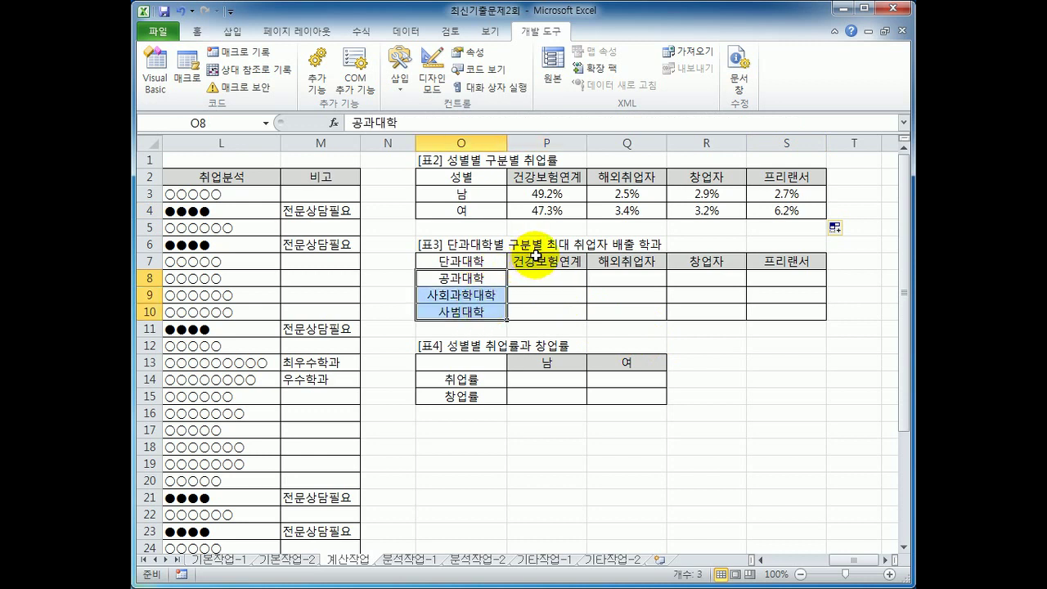
{"action": "left_click", "coordinate": [570, 276]}
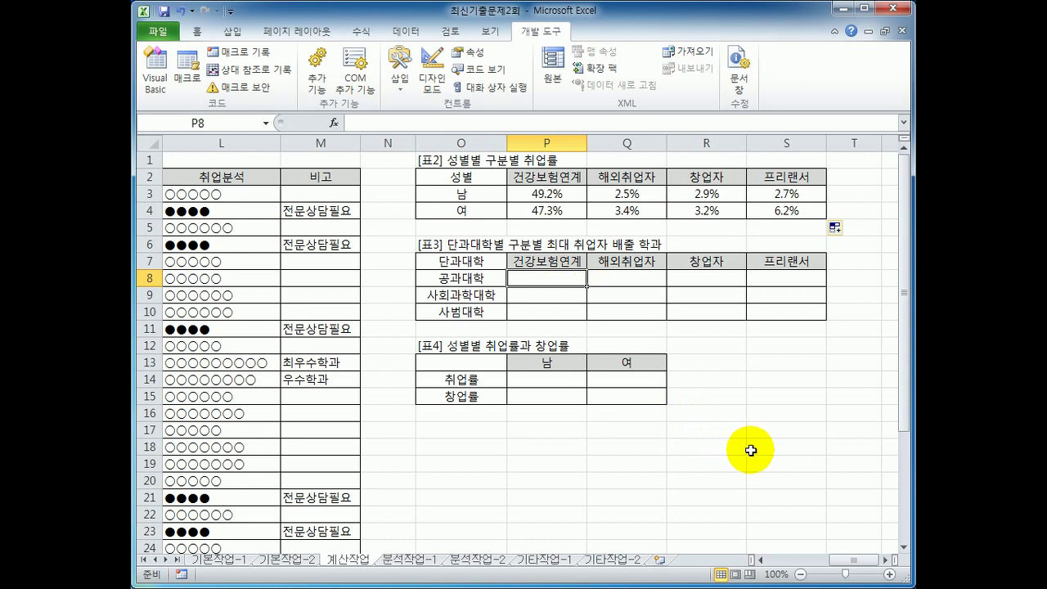
{"action": "type", "text": "=ind"}
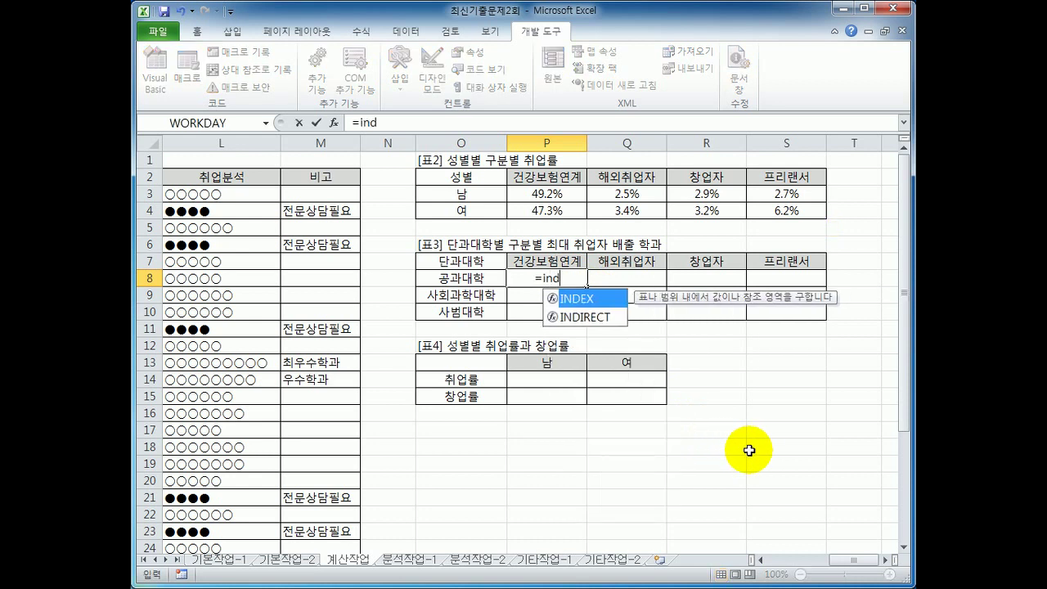
{"action": "key", "text": "Tab"}
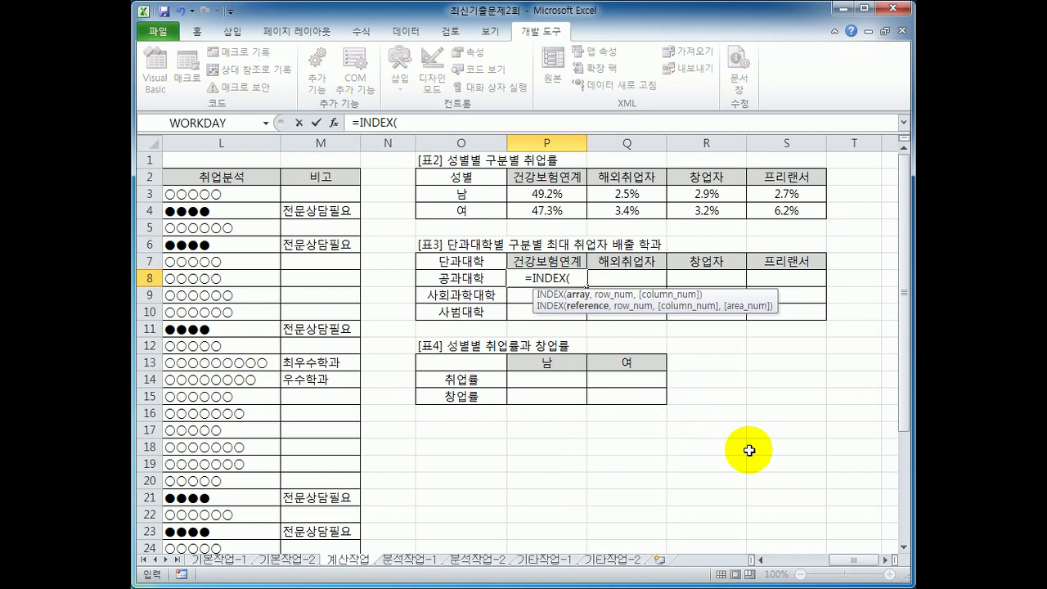
Set INDEX's array to the absolute 학과 cells $B$3:$B$32 and begin the row number argument
{"action": "left_click_drag", "start_coordinate": [831, 560], "coordinate": [783, 564]}
{"action": "left_click_drag", "start_coordinate": [233, 193], "coordinate": [278, 544]}
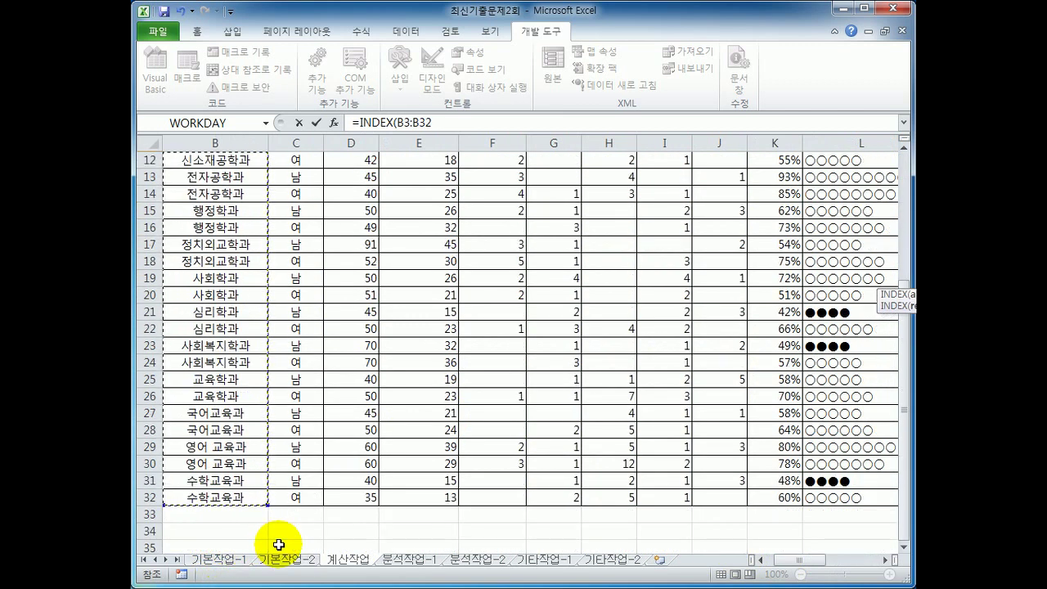
{"action": "scroll", "coordinate": [279, 544], "scroll_direction": "up", "scroll_amount": 4}
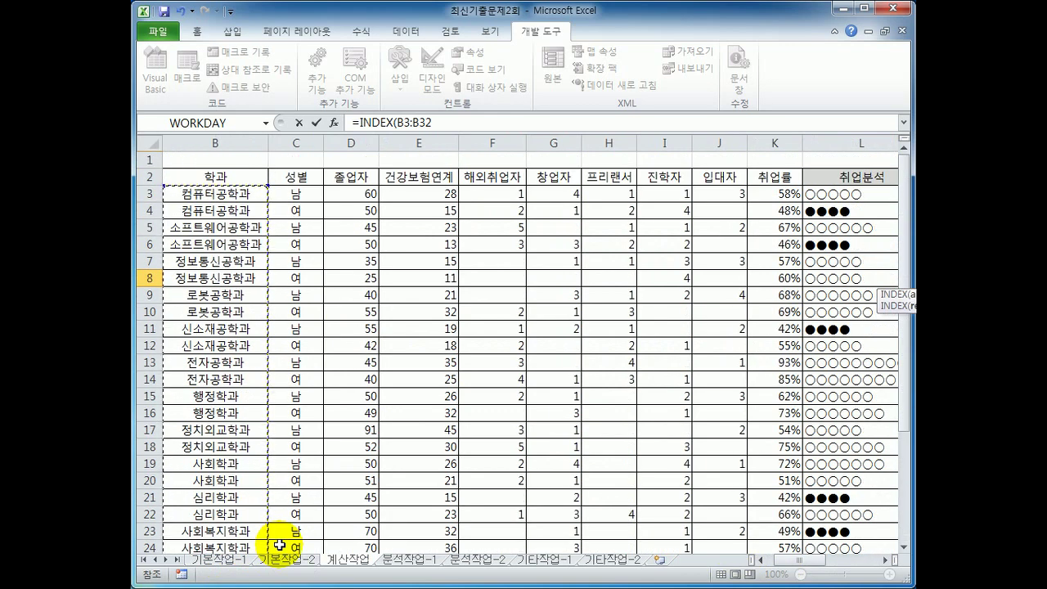
{"action": "scroll", "coordinate": [279, 544], "scroll_direction": "down", "scroll_amount": 4}
{"action": "scroll", "coordinate": [279, 544], "scroll_direction": "up", "scroll_amount": 2}
{"action": "scroll", "coordinate": [279, 544], "scroll_direction": "up", "scroll_amount": 2}
{"action": "scroll", "coordinate": [279, 543], "scroll_direction": "down", "scroll_amount": 1}
{"action": "key", "text": "F4"}
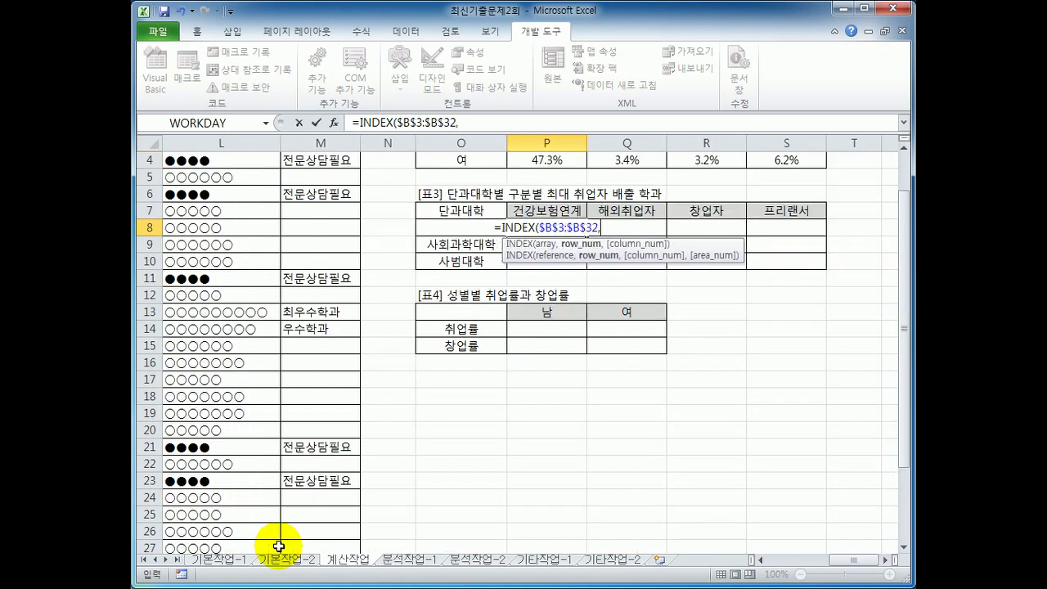
{"action": "type", "text": ","}
Nest MATCH as INDEX's row number, with LARGE as its lookup value
{"action": "left_click_drag", "start_coordinate": [846, 561], "coordinate": [790, 568]}
{"action": "scroll", "coordinate": [637, 477], "scroll_direction": "up", "scroll_amount": 1}
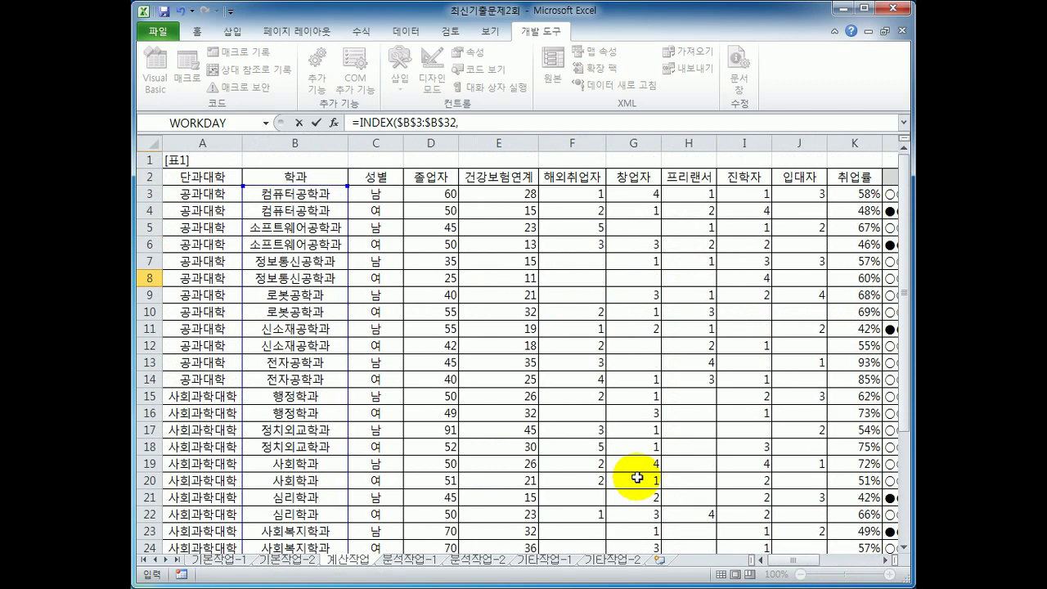
{"action": "left_click", "coordinate": [469, 127]}
{"action": "left_click_drag", "start_coordinate": [791, 566], "coordinate": [832, 566]}
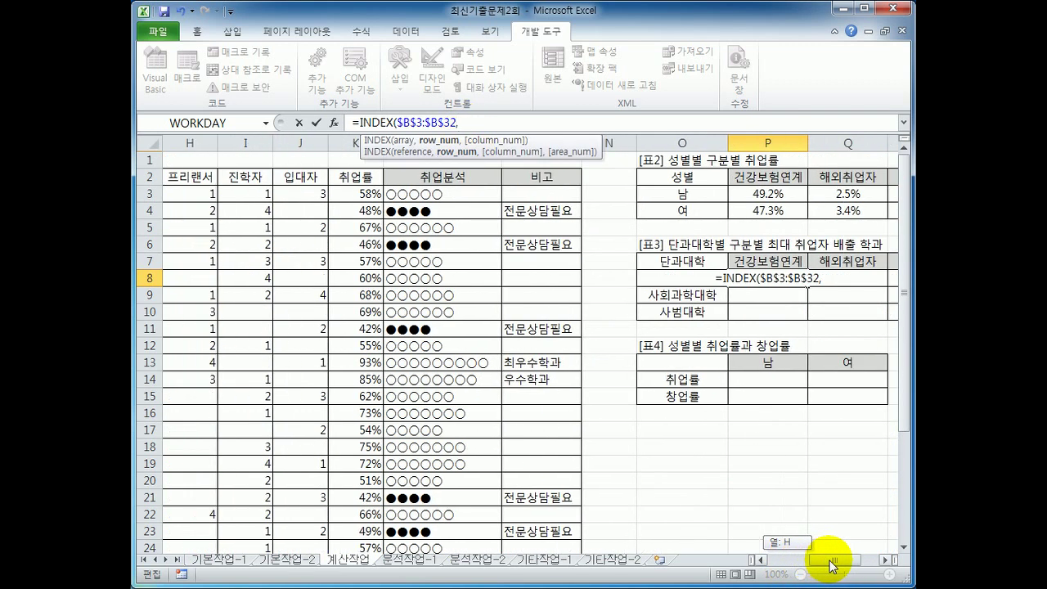
{"action": "left_click_drag", "start_coordinate": [832, 566], "coordinate": [832, 565]}
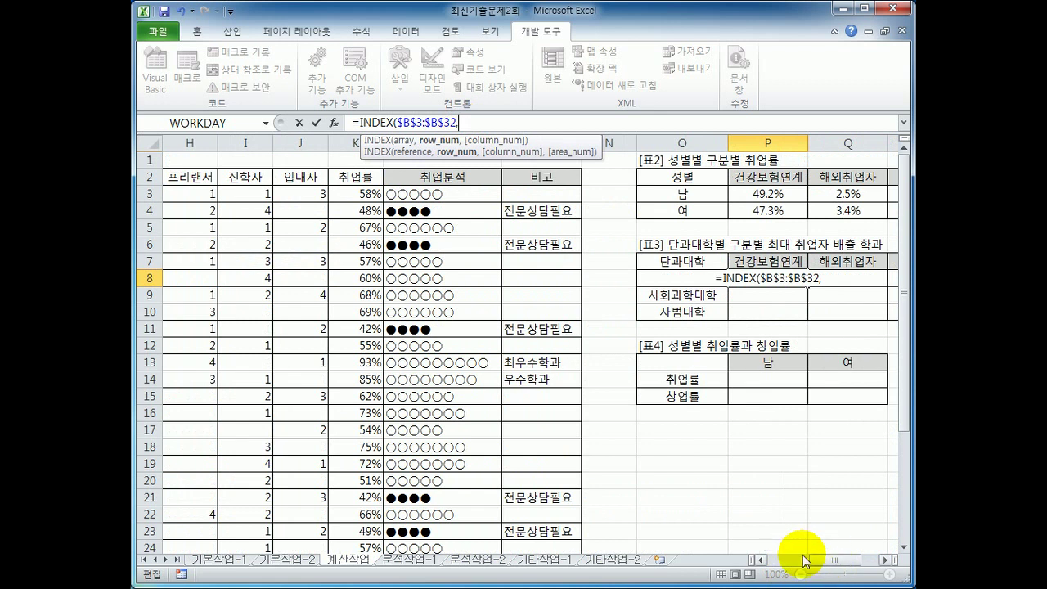
{"action": "type", "text": "mat"}
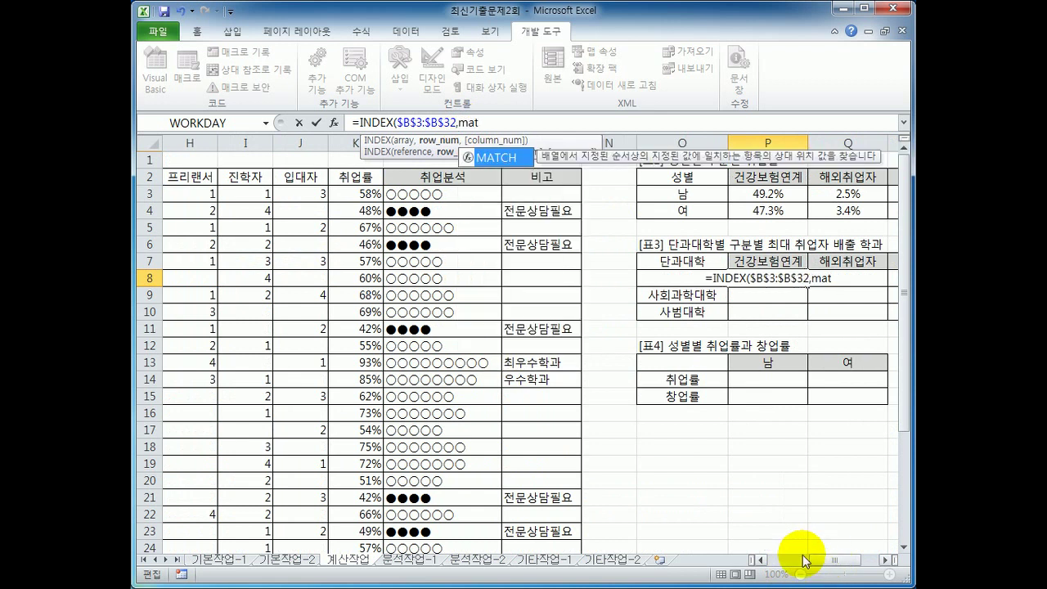
{"action": "type", "text": "ch("}
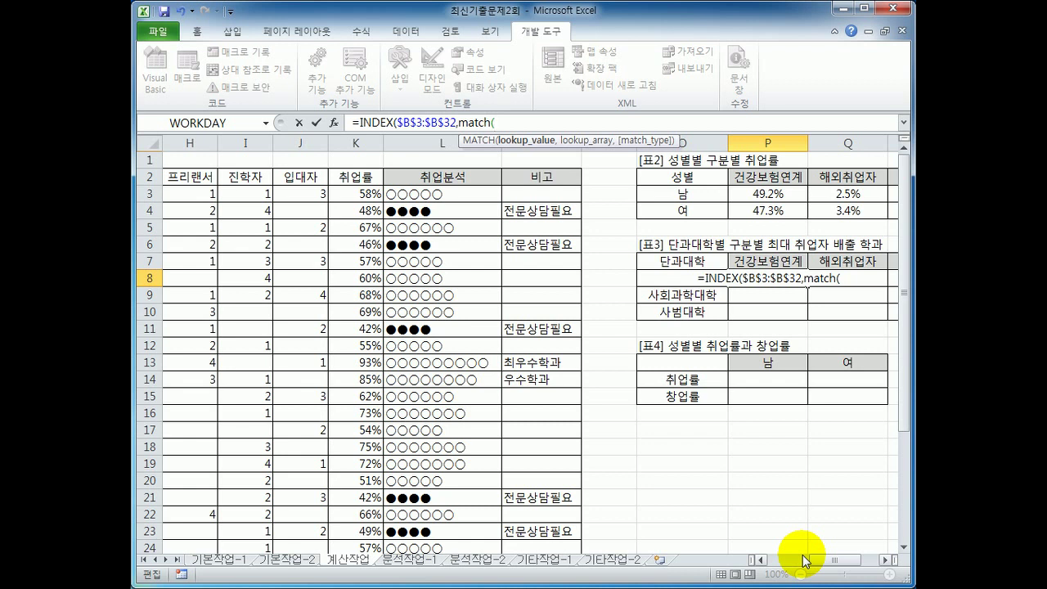
{"action": "type", "text": "large"}
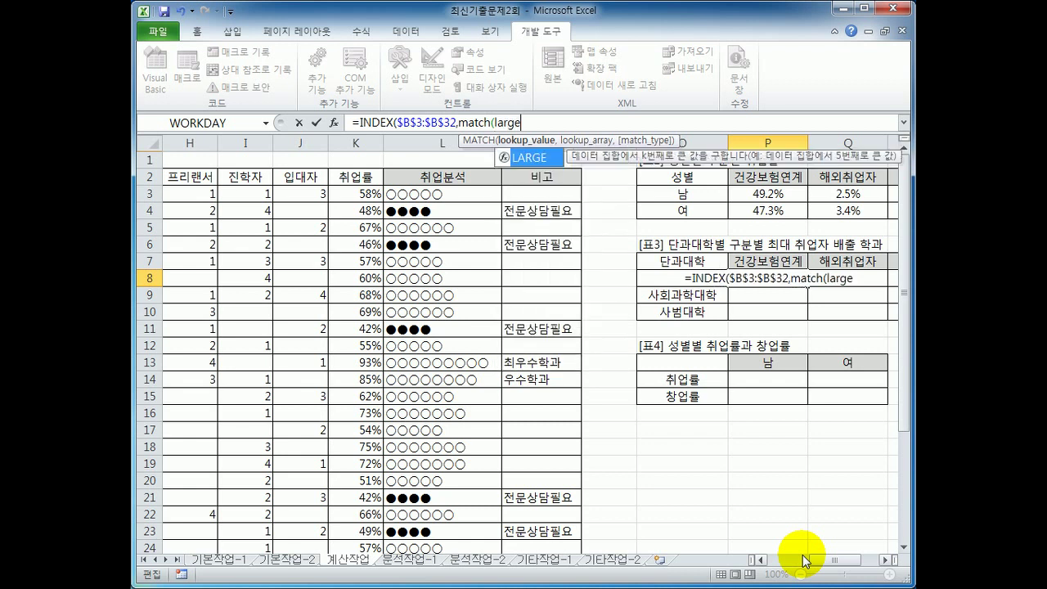
{"action": "key", "text": "Tab"}
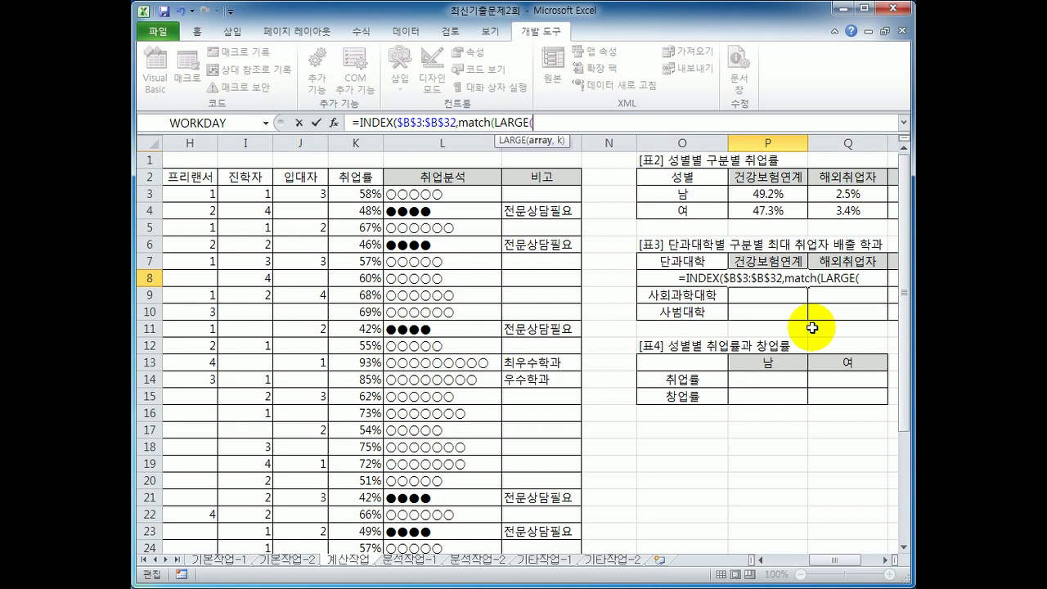
Open a parenthesized condition in LARGE's array with the absolute 단과대학 cells $A$3:$A$32
{"action": "type", "text": "("}
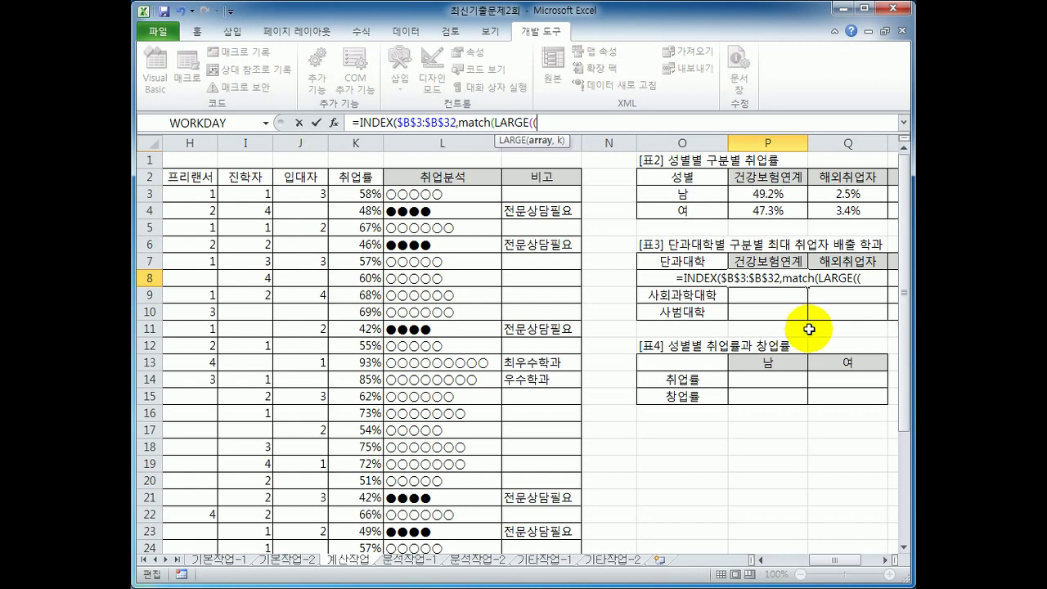
{"action": "left_click_drag", "start_coordinate": [822, 560], "coordinate": [771, 562]}
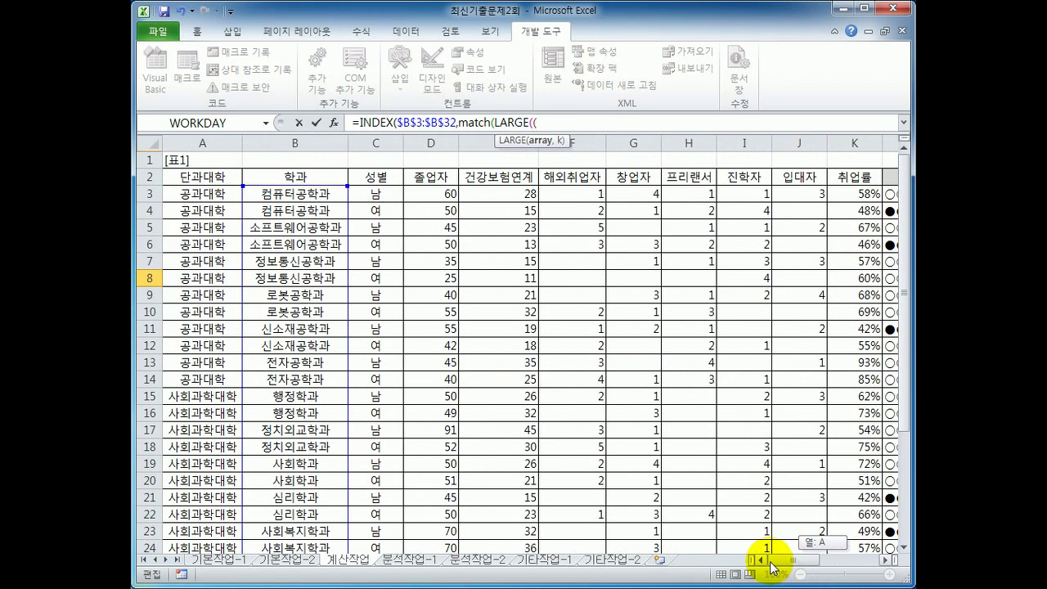
{"action": "left_click", "coordinate": [219, 193]}
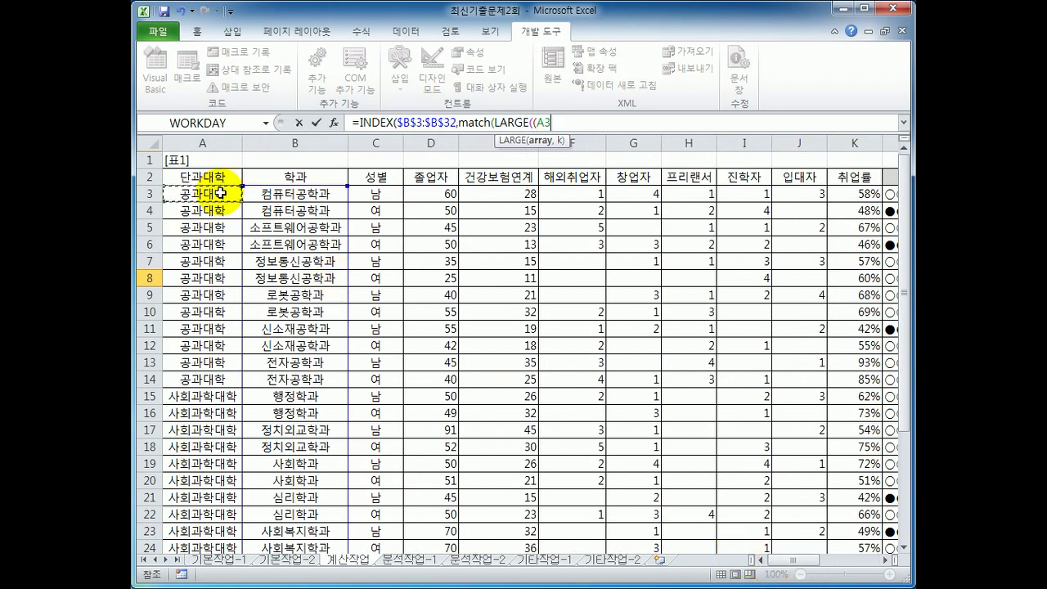
{"action": "left_click_drag", "start_coordinate": [219, 193], "coordinate": [240, 545]}
{"action": "key", "text": "F4"}
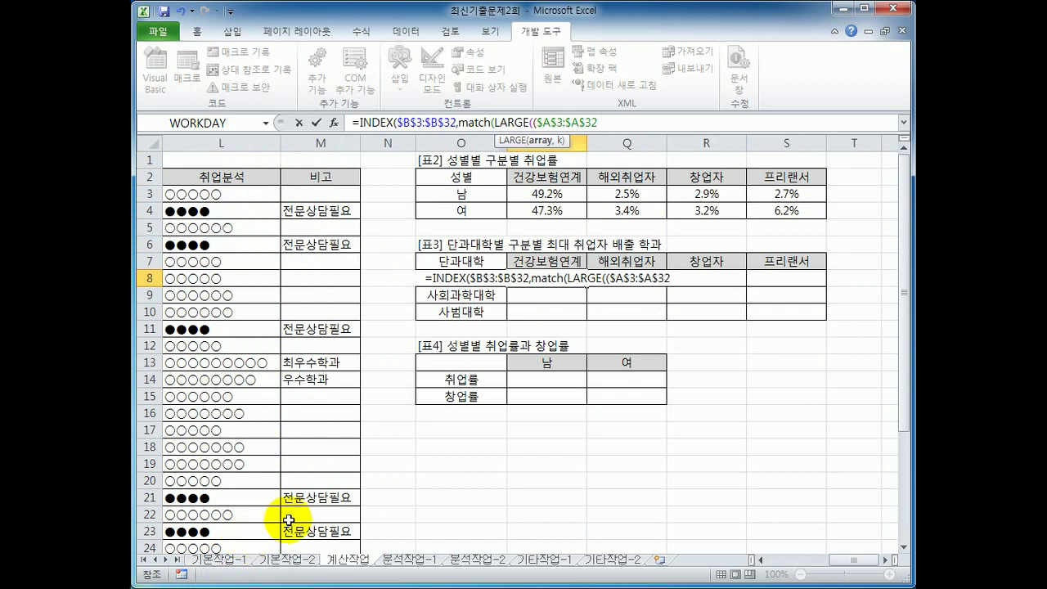
Compare the 단과대학 cells with $O8, fixing only the column, and close the condition with a multiplication sign
{"action": "type", "text": "="}
{"action": "key", "text": "Left"}
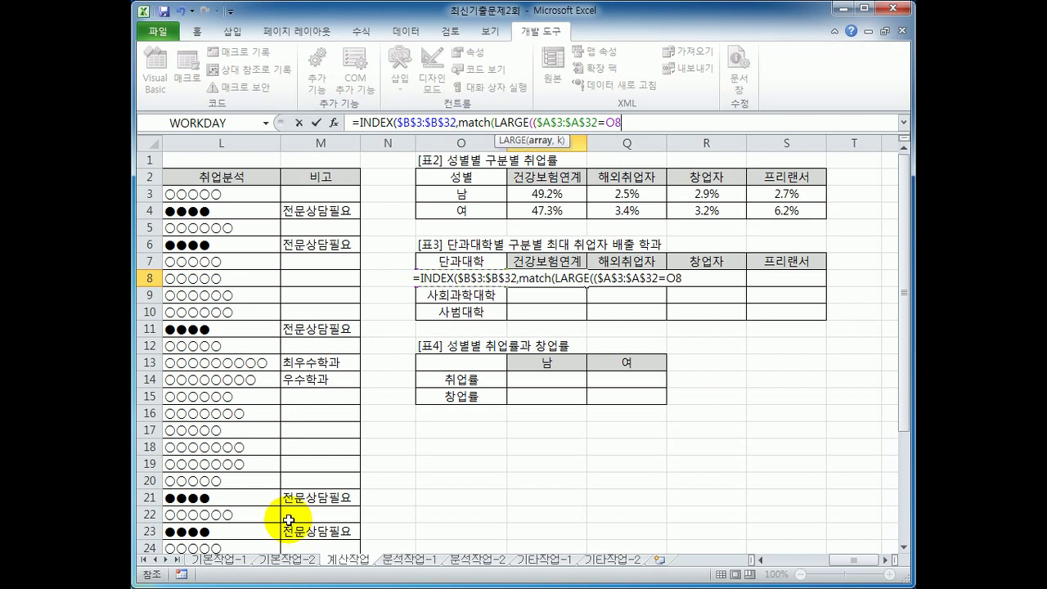
{"action": "key", "text": "F4"}
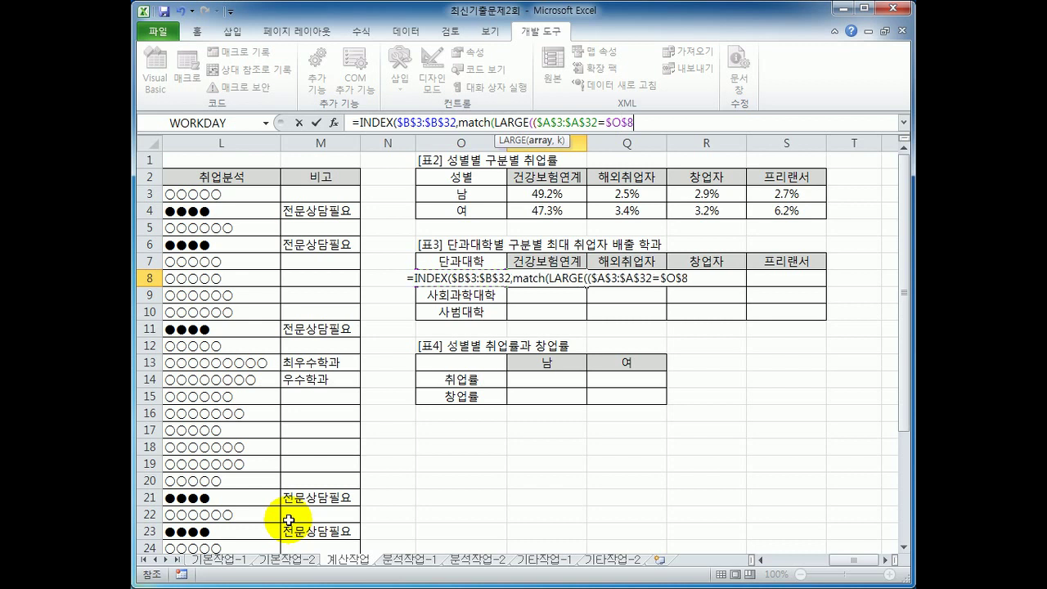
{"action": "key", "text": "F4"}
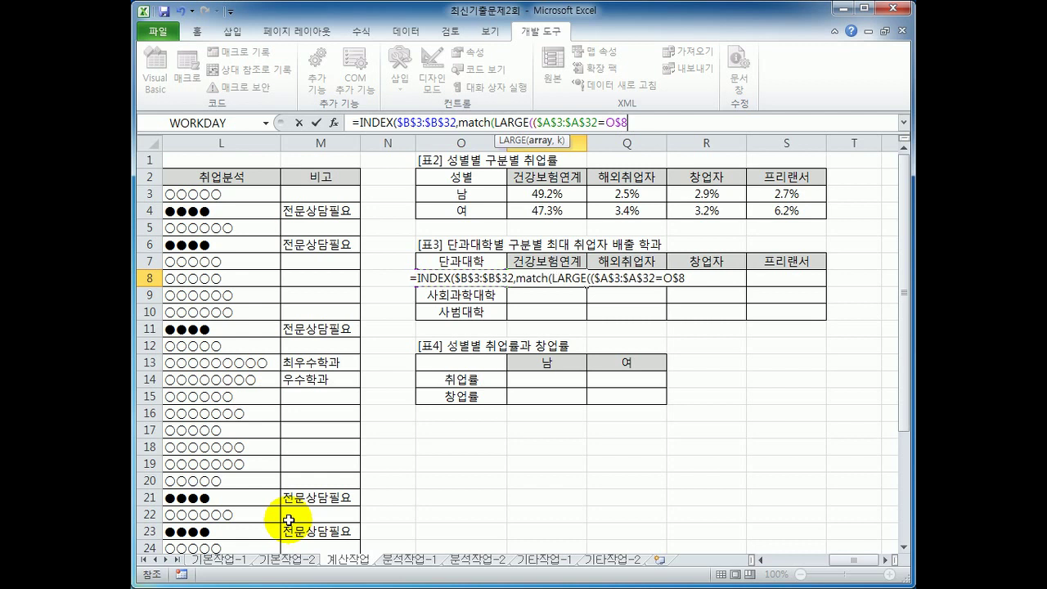
{"action": "key", "text": "F4"}
{"action": "type", "text": ")*"}
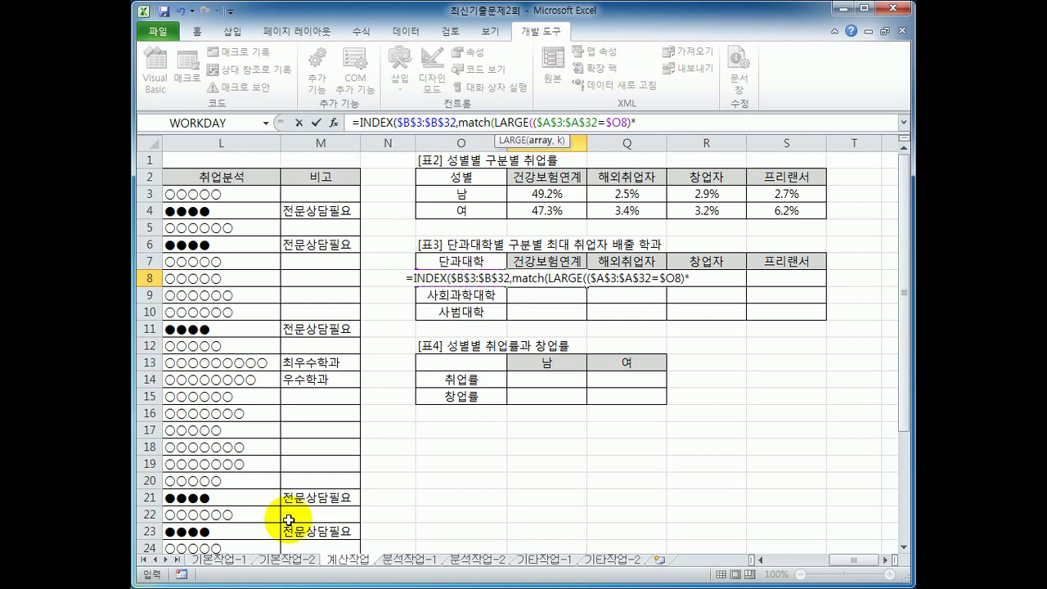
Multiply the condition by the 건강보험연계 cells E$3:E$32, fixing only the rows
{"action": "left_click_drag", "start_coordinate": [831, 562], "coordinate": [796, 564]}
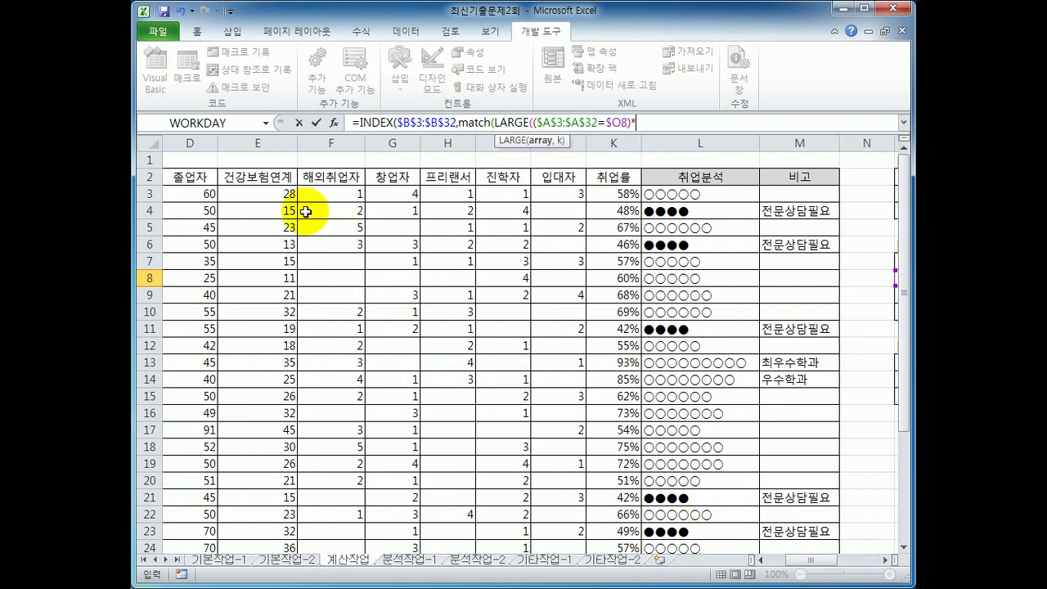
{"action": "left_click", "coordinate": [268, 192]}
{"action": "left_click_drag", "start_coordinate": [268, 192], "coordinate": [276, 517]}
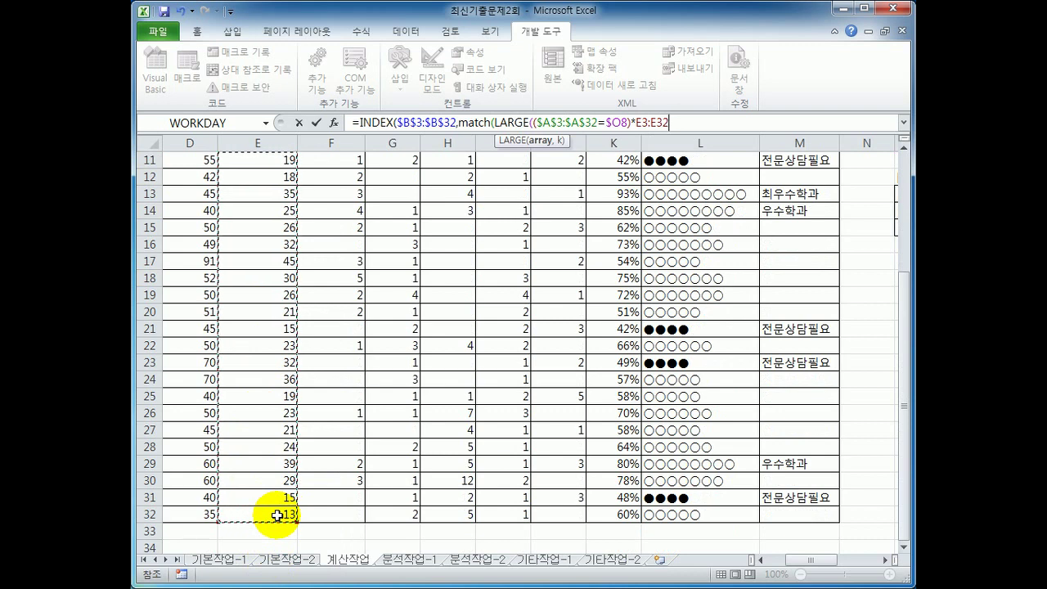
{"action": "key", "text": "F4"}
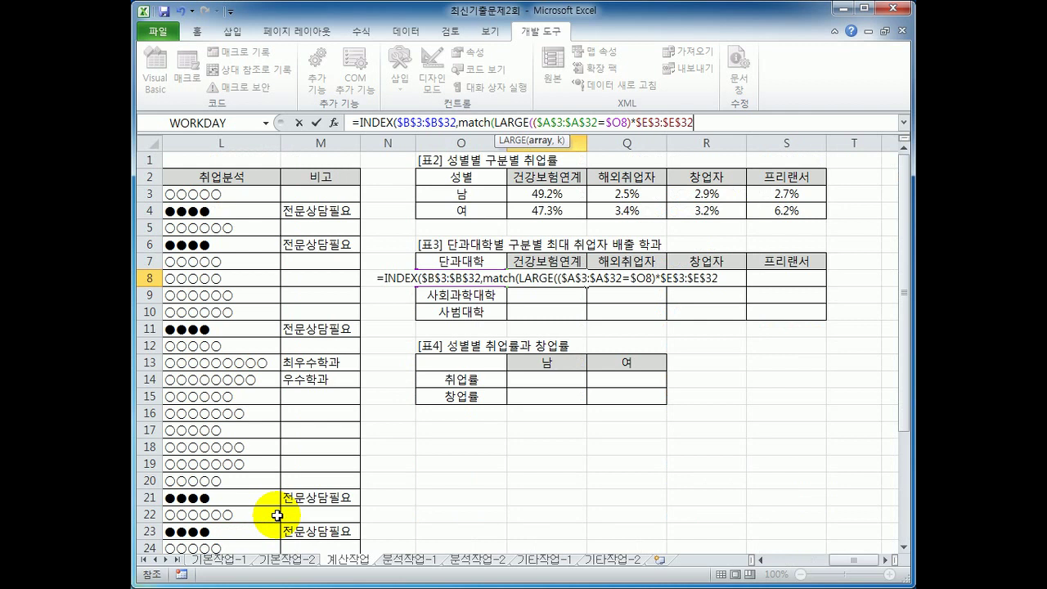
{"action": "key", "text": "F4"}
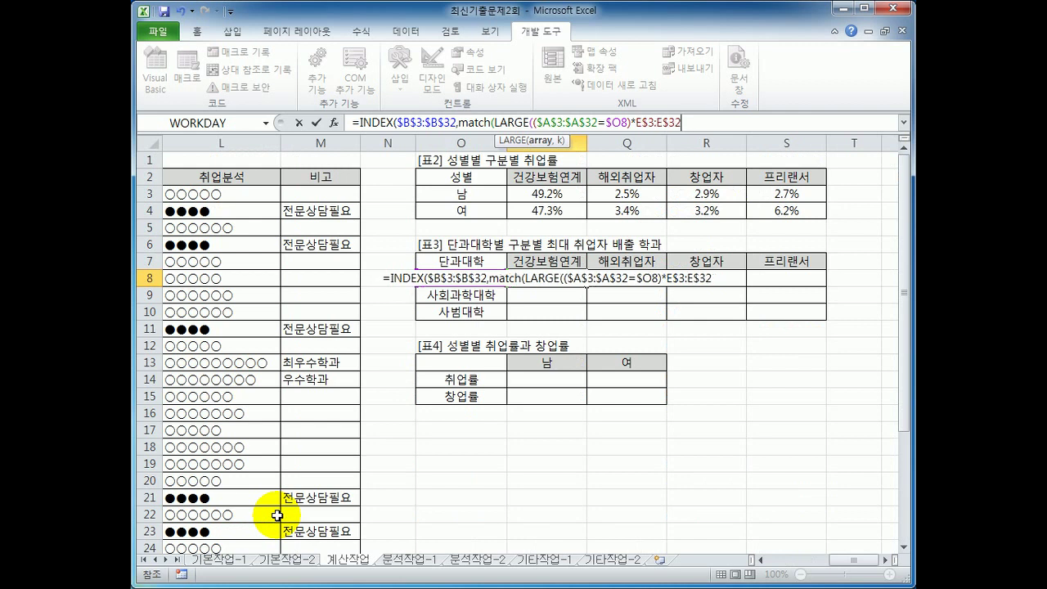
{"action": "type", "text": ")"}
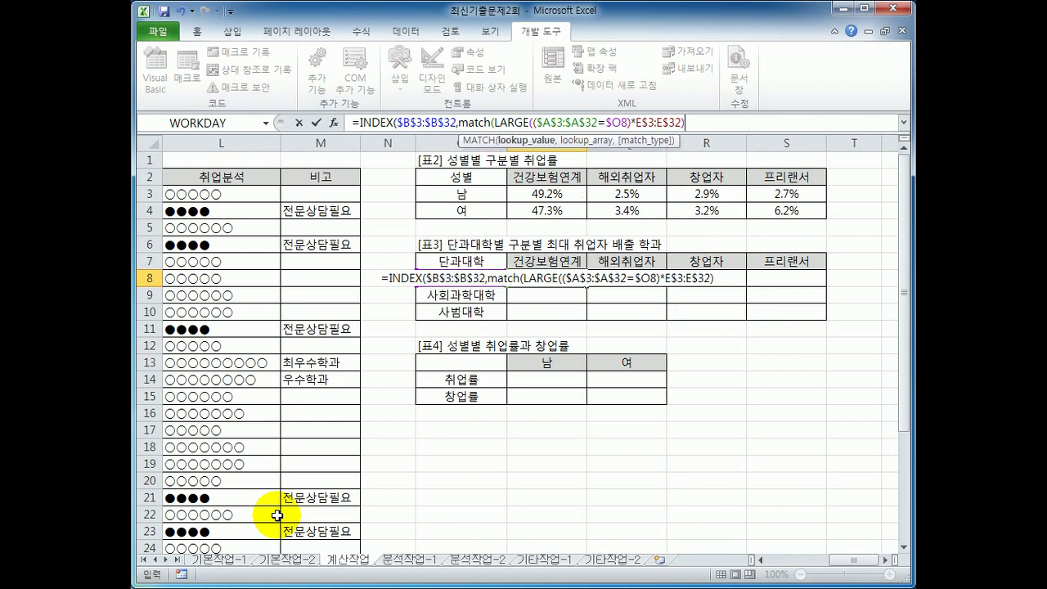
{"action": "key", "text": "BackSpace"}
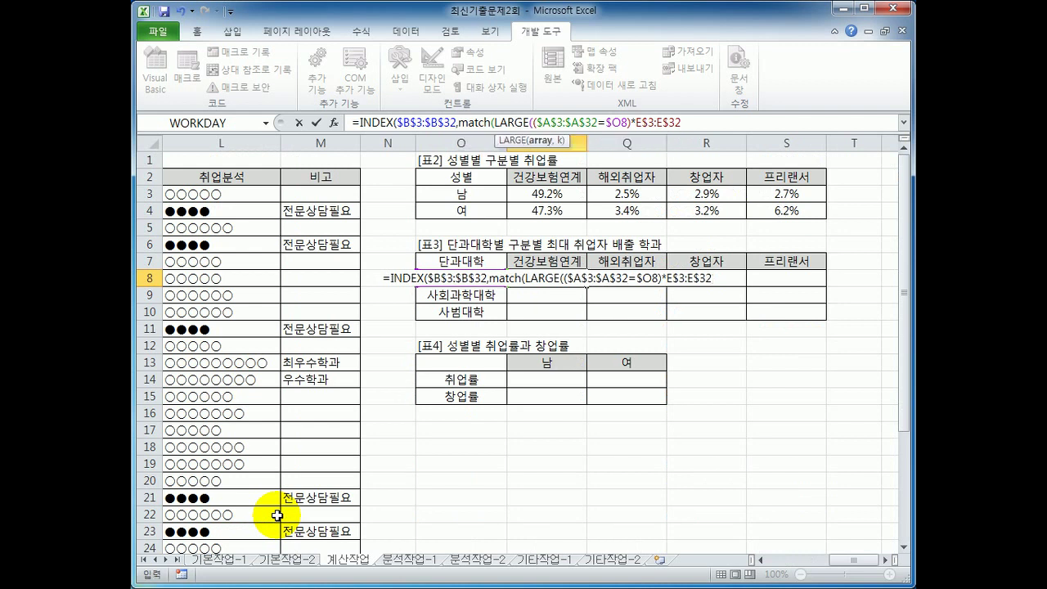
Set LARGE's k to 1, close the function, and review its array expression before entering MATCH's lookup array
{"action": "type", "text": ","}
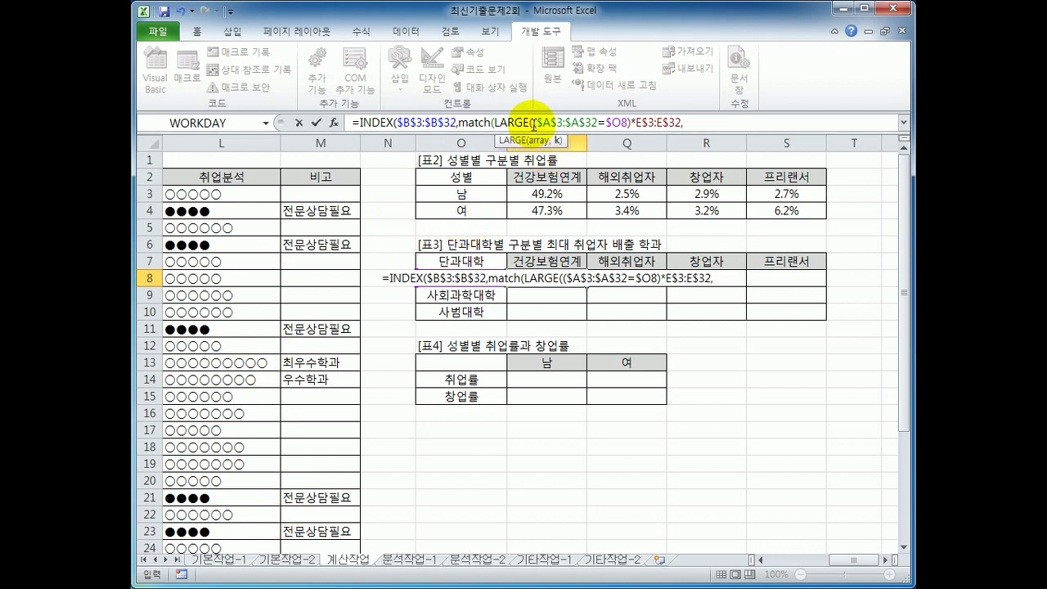
{"action": "left_click_drag", "start_coordinate": [533, 122], "coordinate": [680, 124]}
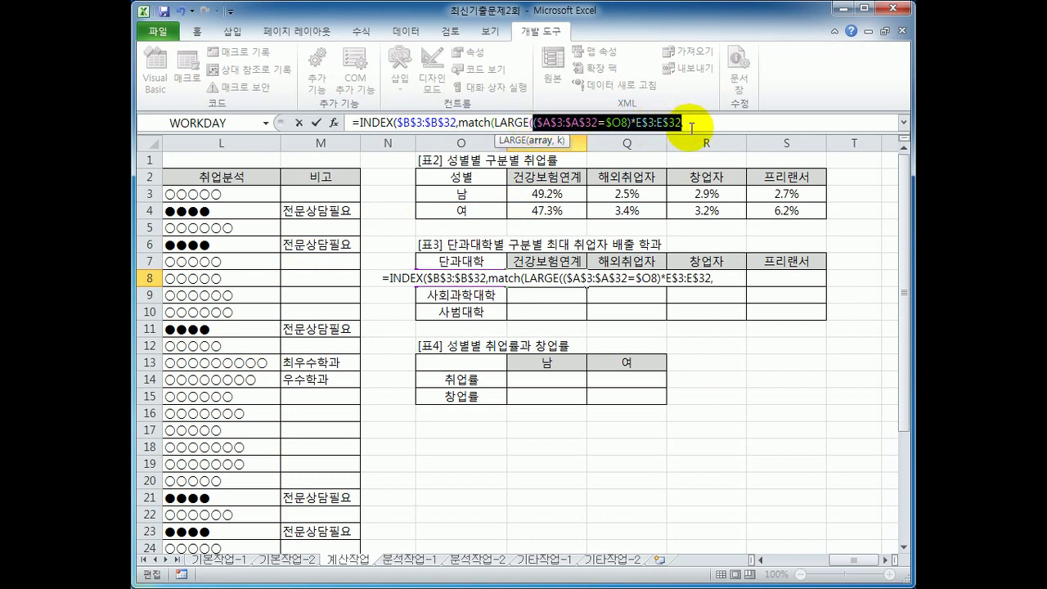
{"action": "left_click", "coordinate": [689, 124]}
{"action": "type", "text": "1"}
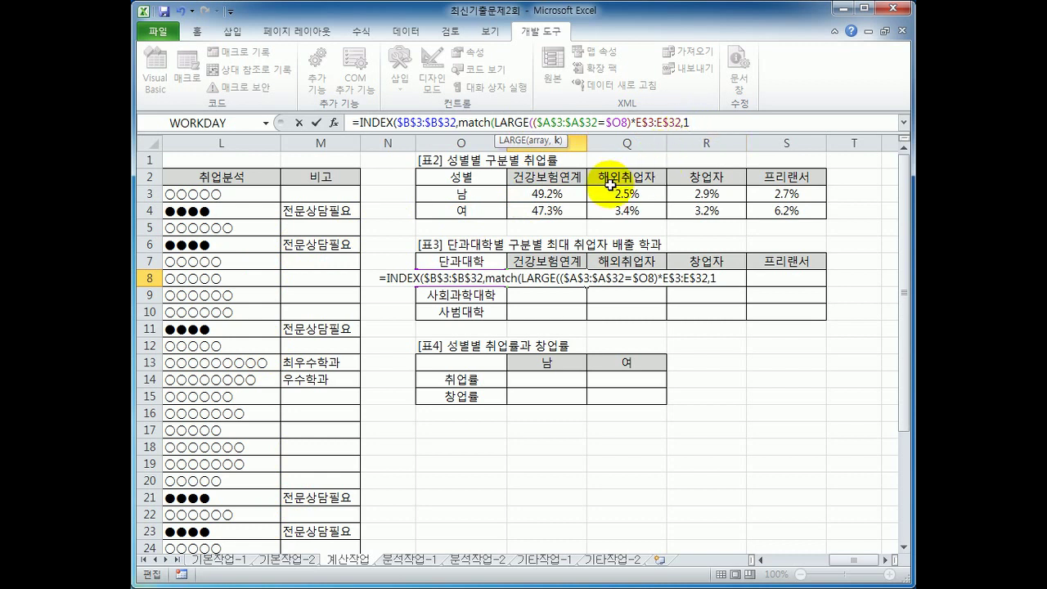
{"action": "type", "text": ")"}
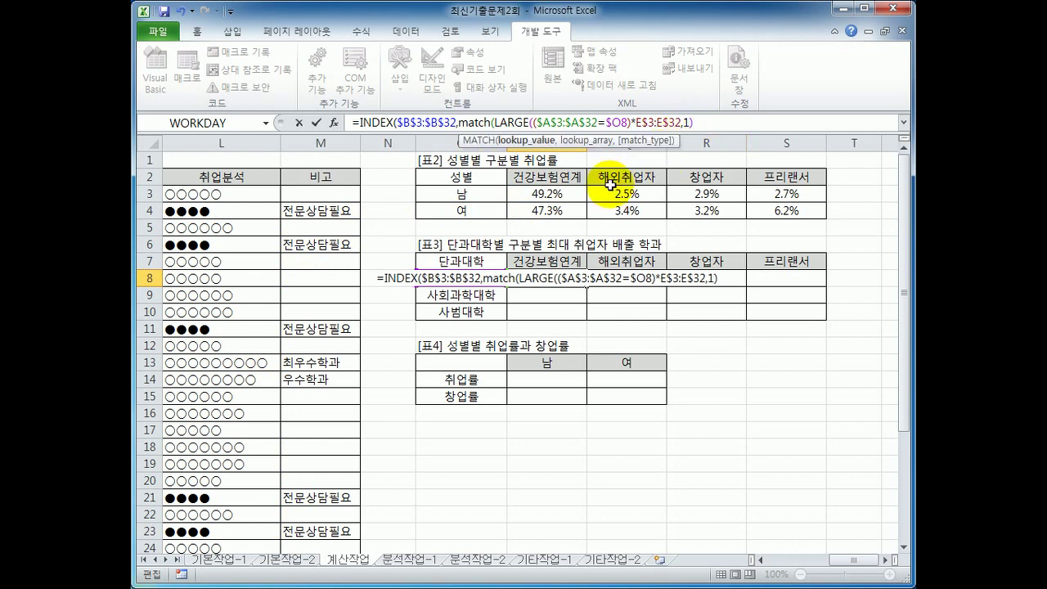
{"action": "type", "text": ","}
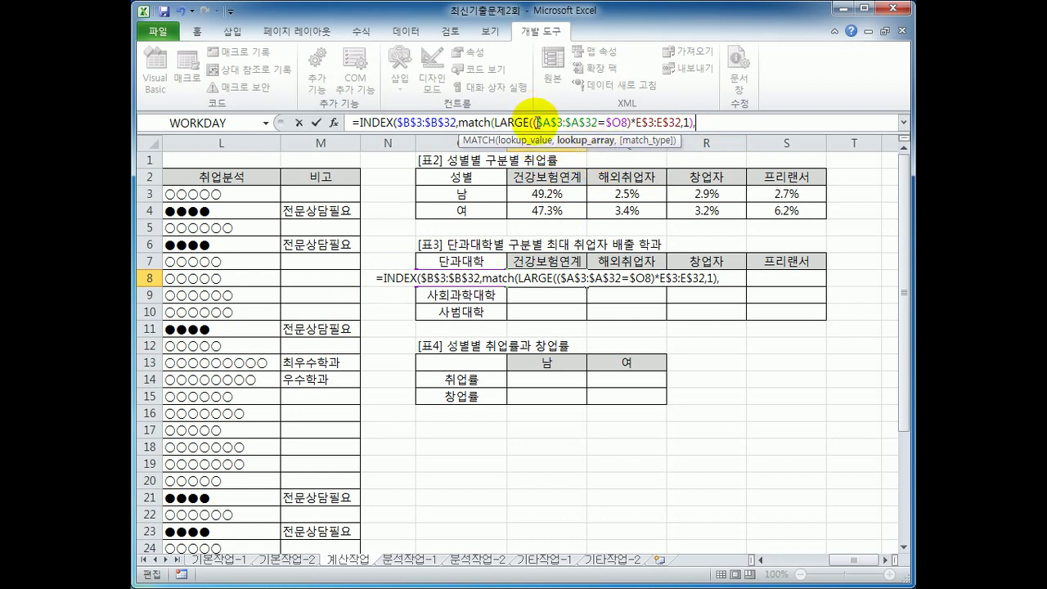
{"action": "left_click_drag", "start_coordinate": [533, 123], "coordinate": [682, 122]}
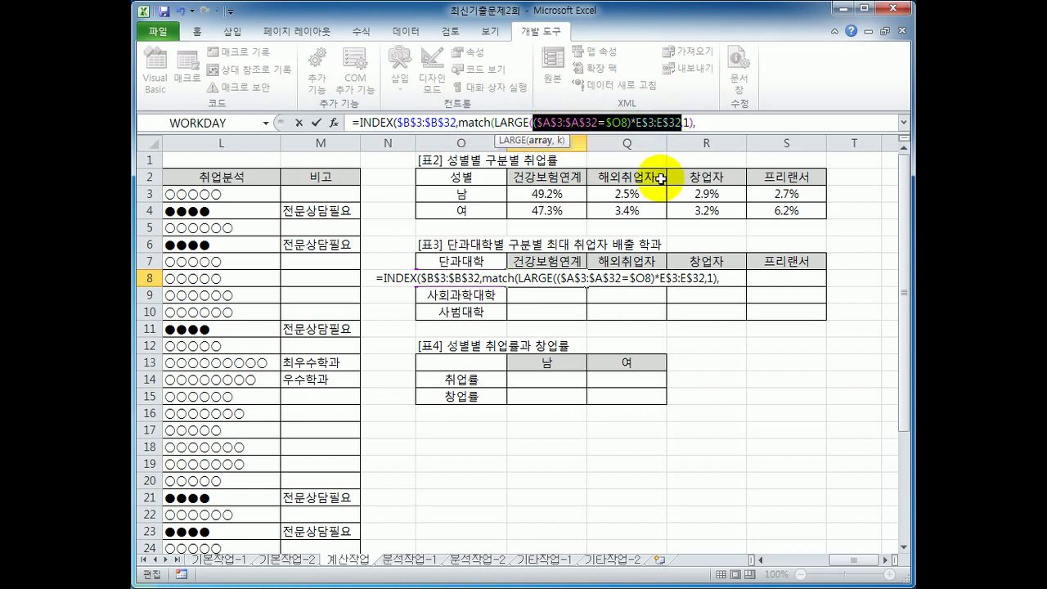
{"action": "left_click", "coordinate": [693, 122]}
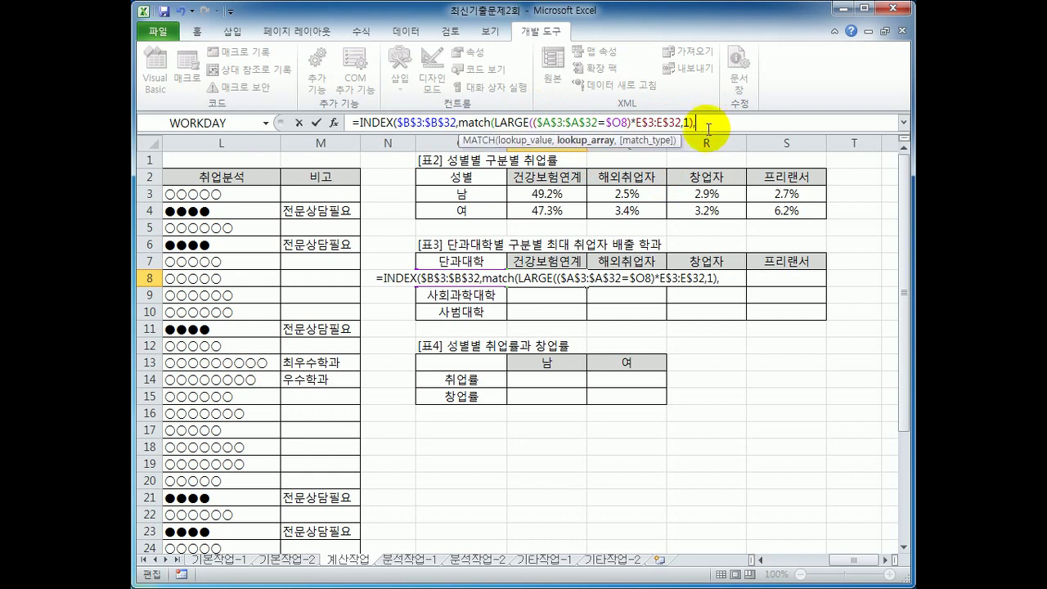
Paste ($A$3:$A$32=$O8)*E$3:E$32 as MATCH's lookup array, set match type 0, close both functions, and commit P8 as an array formula
{"action": "key", "text": "ctrl+v"}
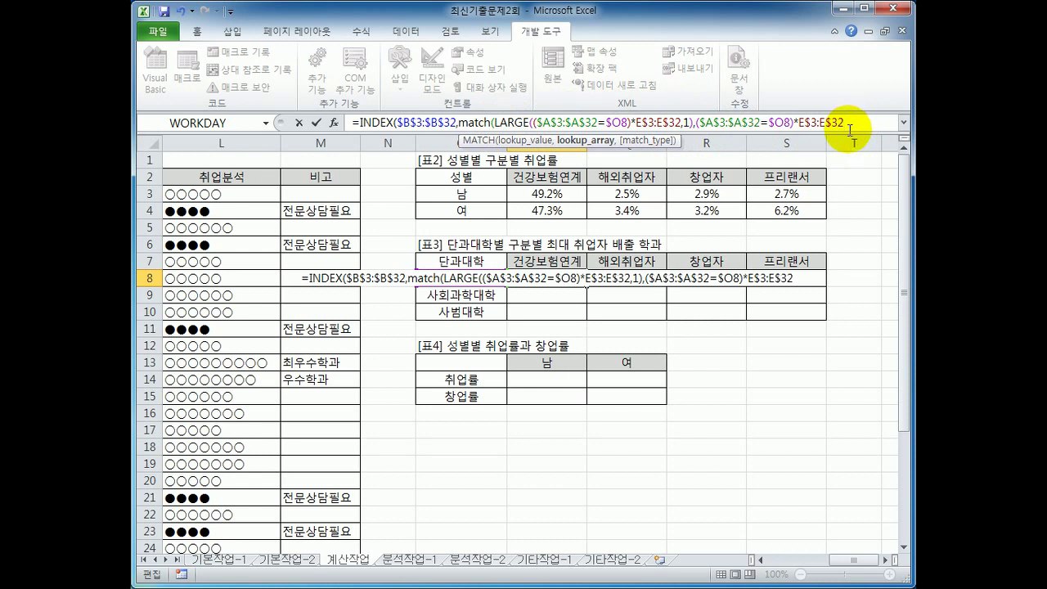
{"action": "type", "text": ","}
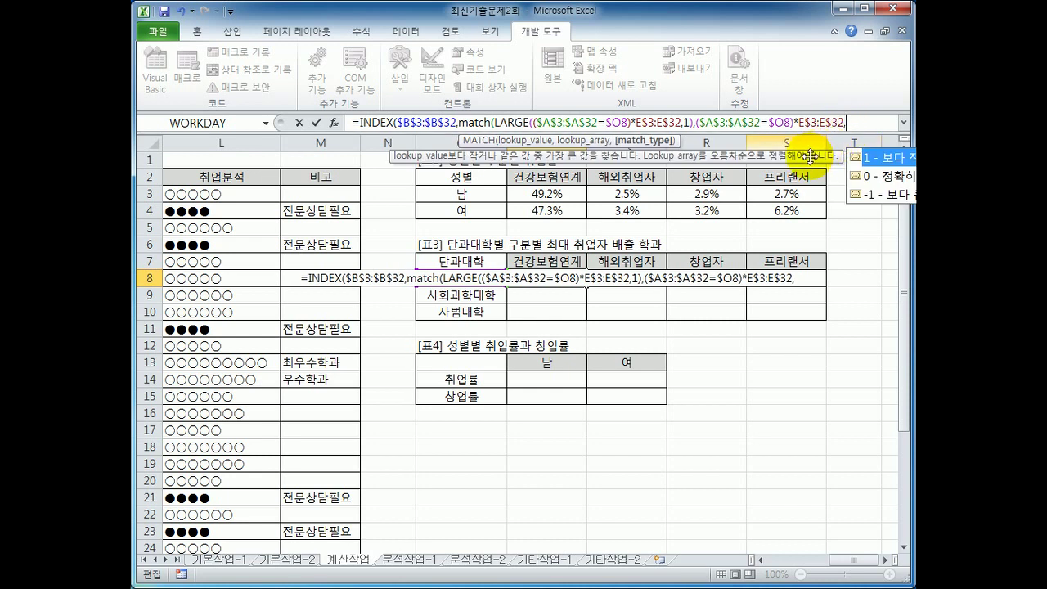
{"action": "type", "text": "0"}
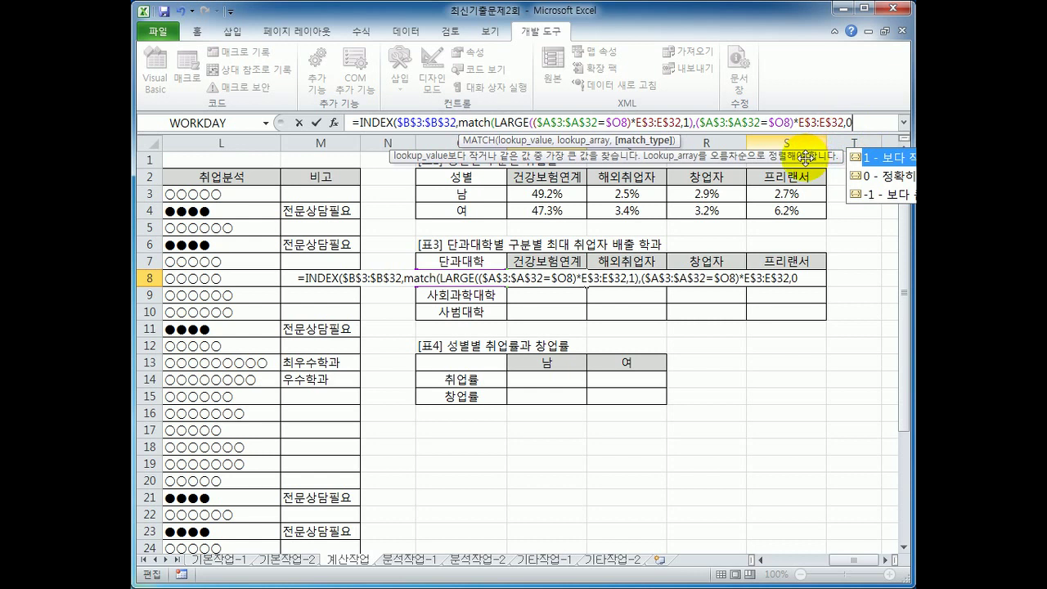
{"action": "type", "text": "))"}
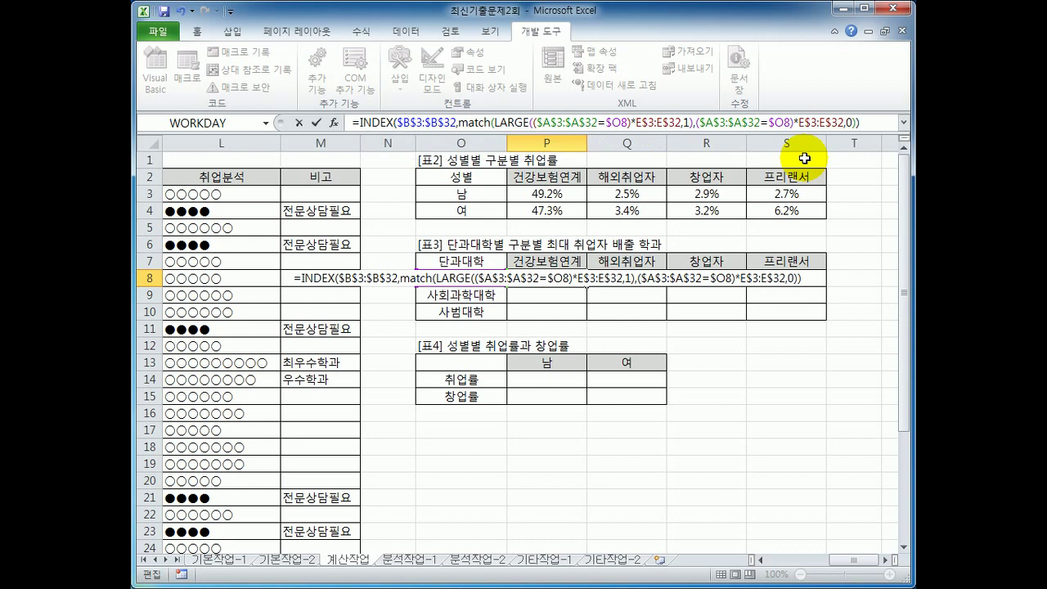
{"action": "key", "text": "ctrl+shift+Return"}
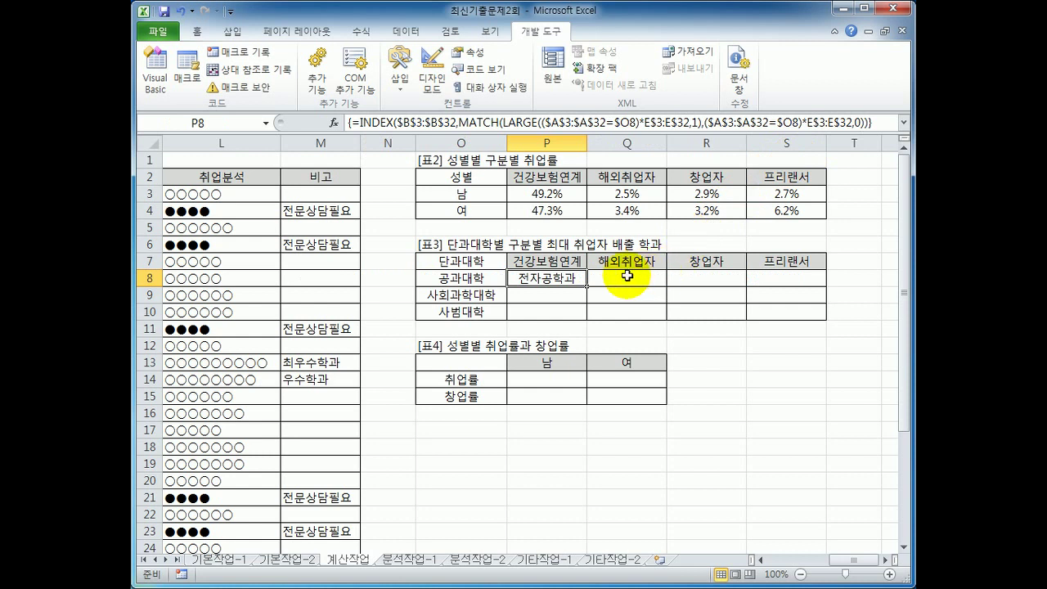
Fill the array formula from P8 across [표3] through S10 and widen column Q to fit the 학과 names
{"action": "left_click_drag", "start_coordinate": [587, 286], "coordinate": [793, 325]}
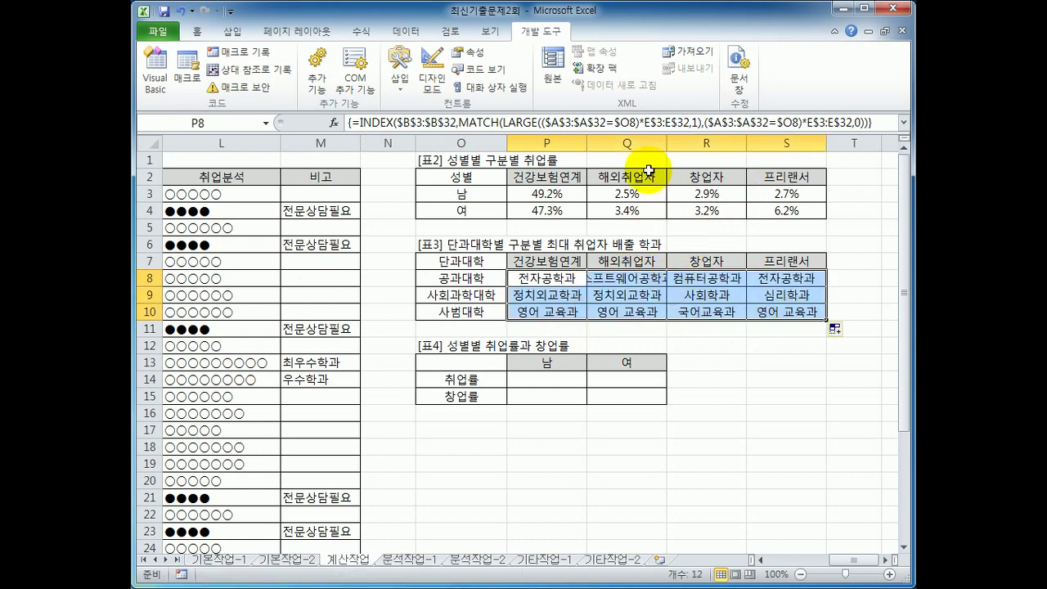
{"action": "left_click_drag", "start_coordinate": [667, 142], "coordinate": [693, 141]}
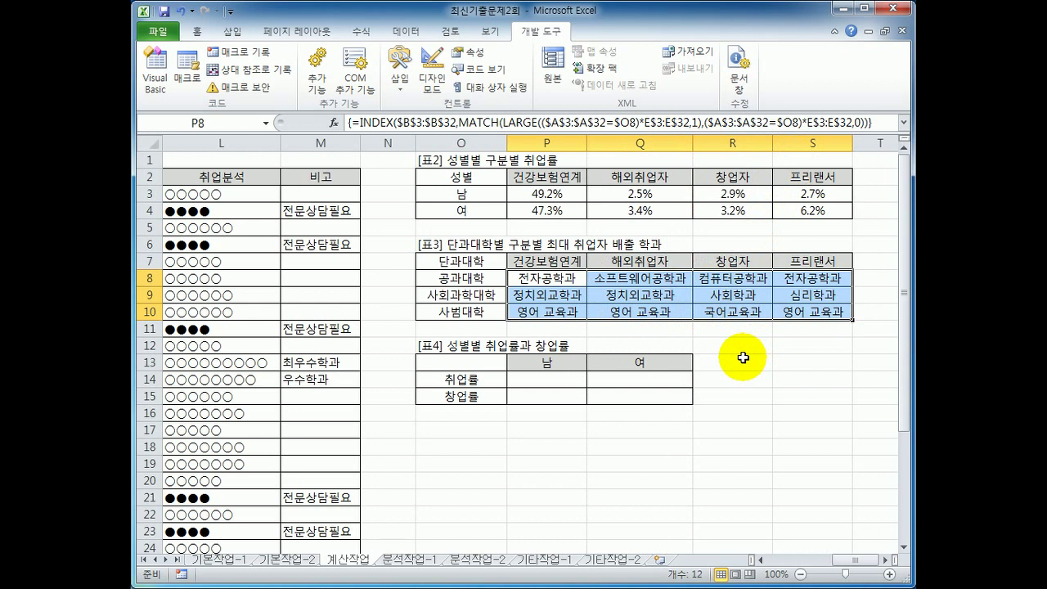
Examine the MATCH expression and its nested LARGE lookup value in the P8 array formula
{"action": "left_click", "coordinate": [530, 281]}
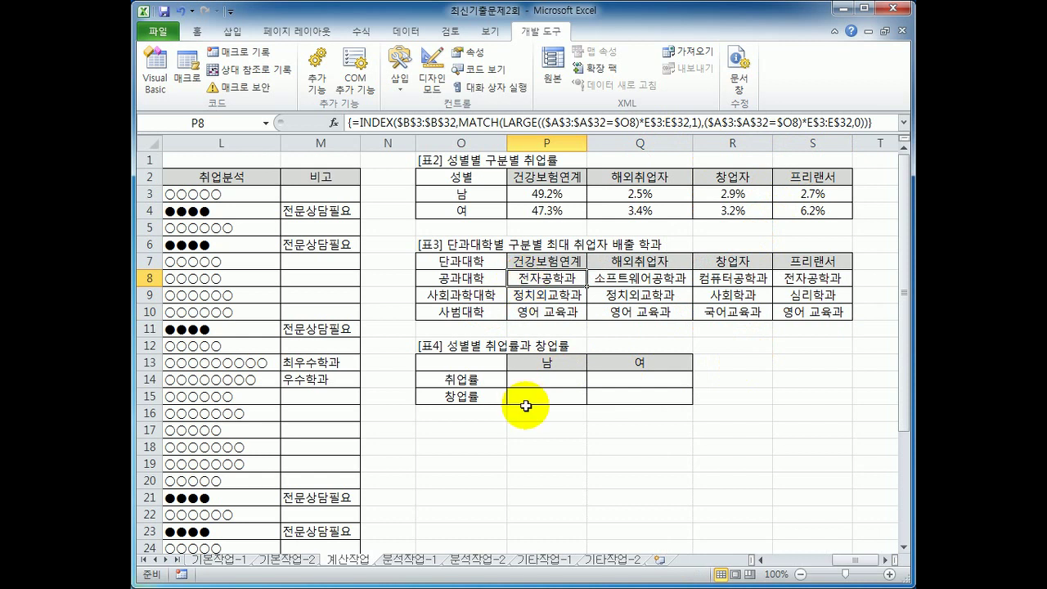
{"action": "left_click", "coordinate": [397, 122]}
{"action": "left_click_drag", "start_coordinate": [398, 123], "coordinate": [867, 123]}
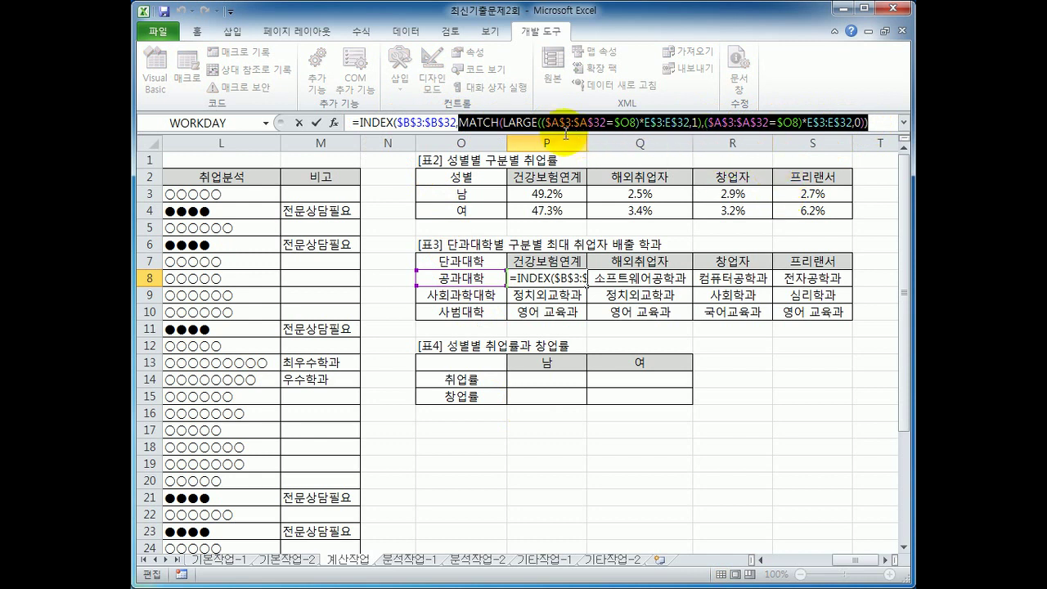
{"action": "left_click_drag", "start_coordinate": [505, 123], "coordinate": [697, 124]}
{"action": "left_click", "coordinate": [887, 123]}
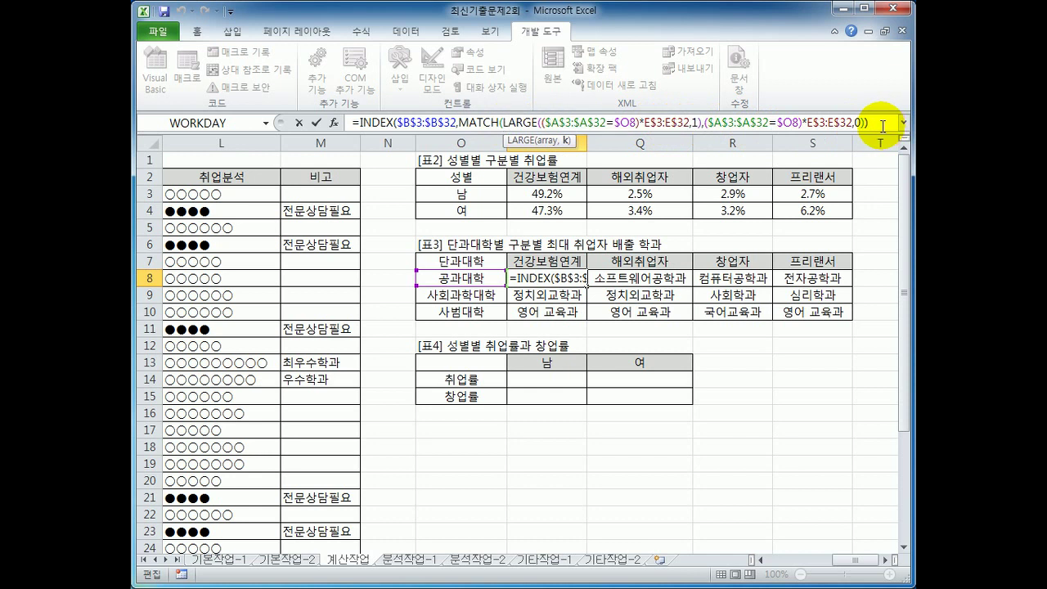
Review the 남 and 여 headings and the 취업률 and 창업률 labels of [표4]
{"action": "left_click", "coordinate": [547, 379]}
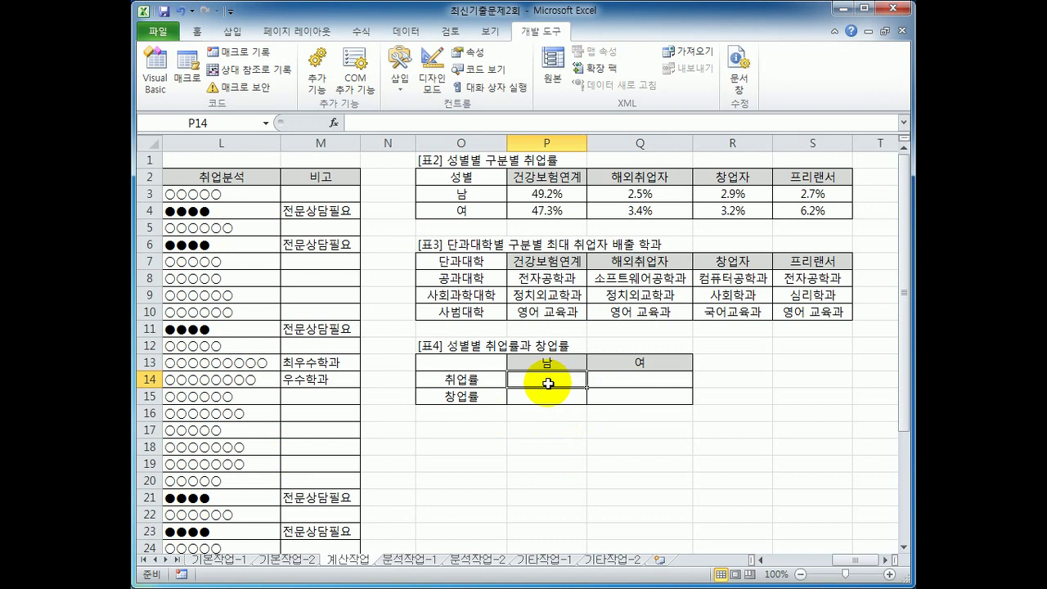
{"action": "left_click_drag", "start_coordinate": [547, 383], "coordinate": [591, 385]}
{"action": "left_click", "coordinate": [547, 361]}
{"action": "left_click", "coordinate": [614, 361]}
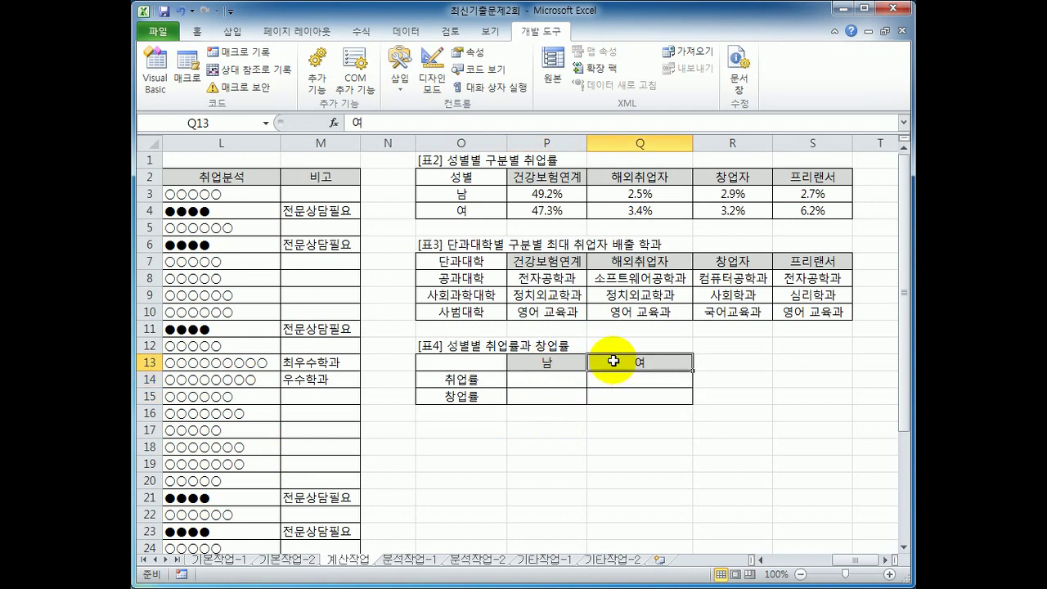
{"action": "left_click", "coordinate": [483, 381]}
{"action": "left_click", "coordinate": [504, 396]}
Start a ROUND formula with a nested SUM function in the 남 취업률 cell P14 of [표4]
{"action": "left_click", "coordinate": [550, 381]}
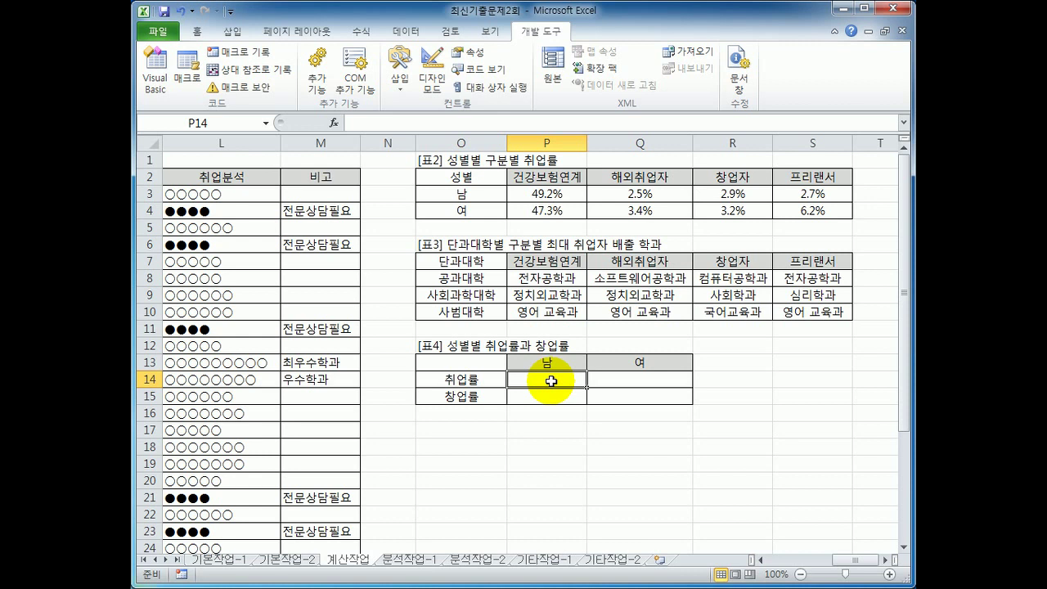
{"action": "type", "text": "=ru"}
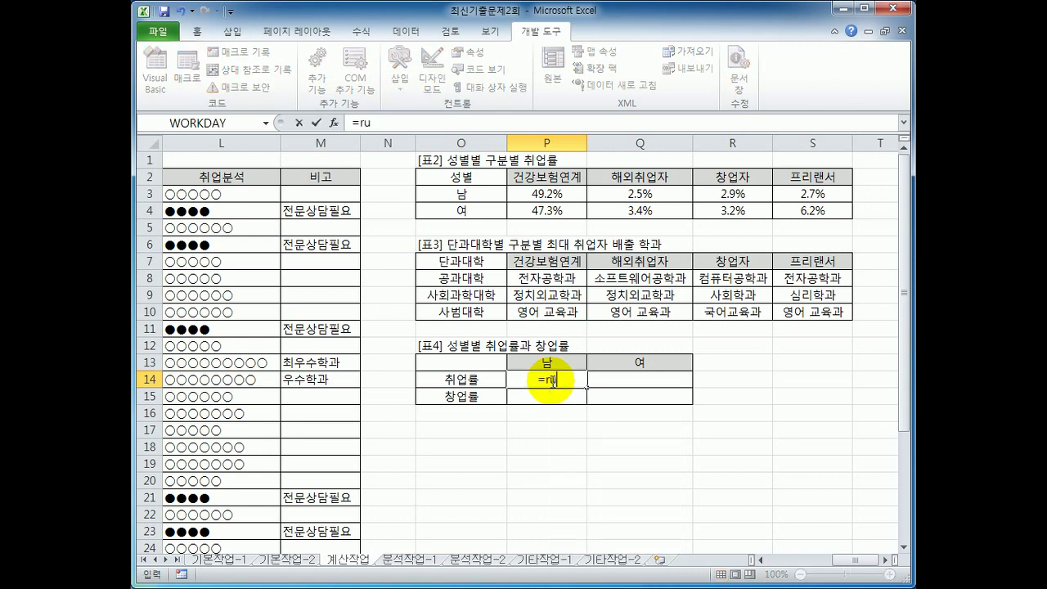
{"action": "key", "text": "BackSpace"}
{"action": "type", "text": "oun"}
{"action": "key", "text": "Tab"}
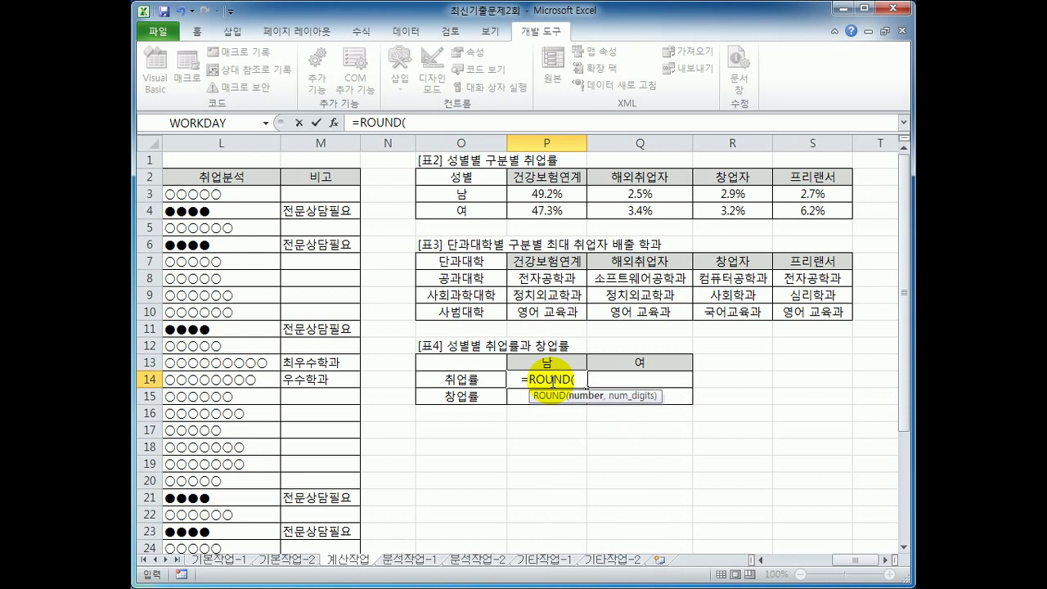
{"action": "type", "text": "sum("}
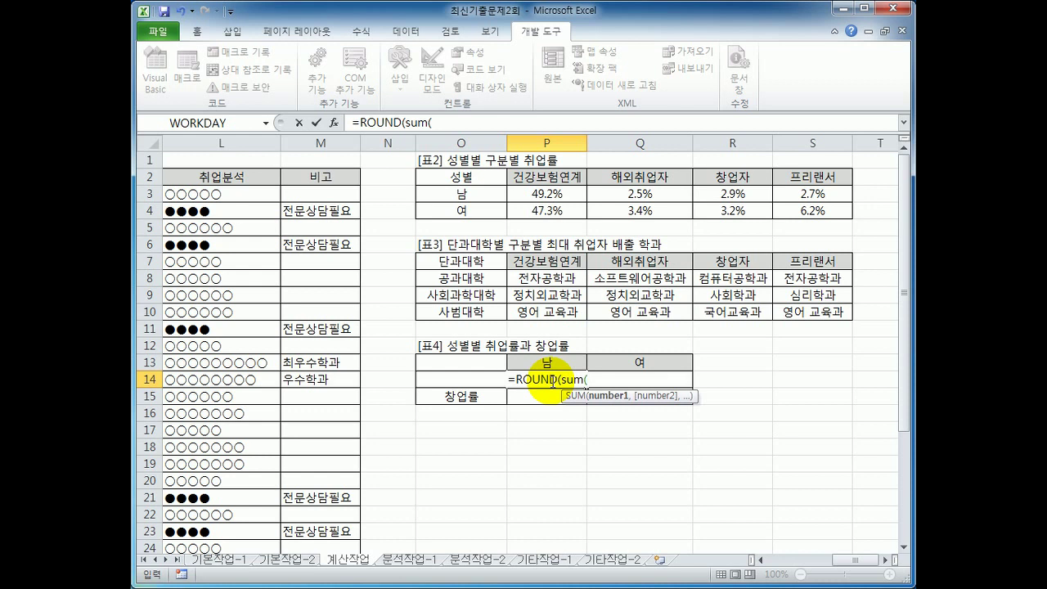
Add the condition ($C$3:$C$32=P$13) inside SUM, fixing only the heading's row, and follow it with a multiplication sign
{"action": "type", "text": "("}
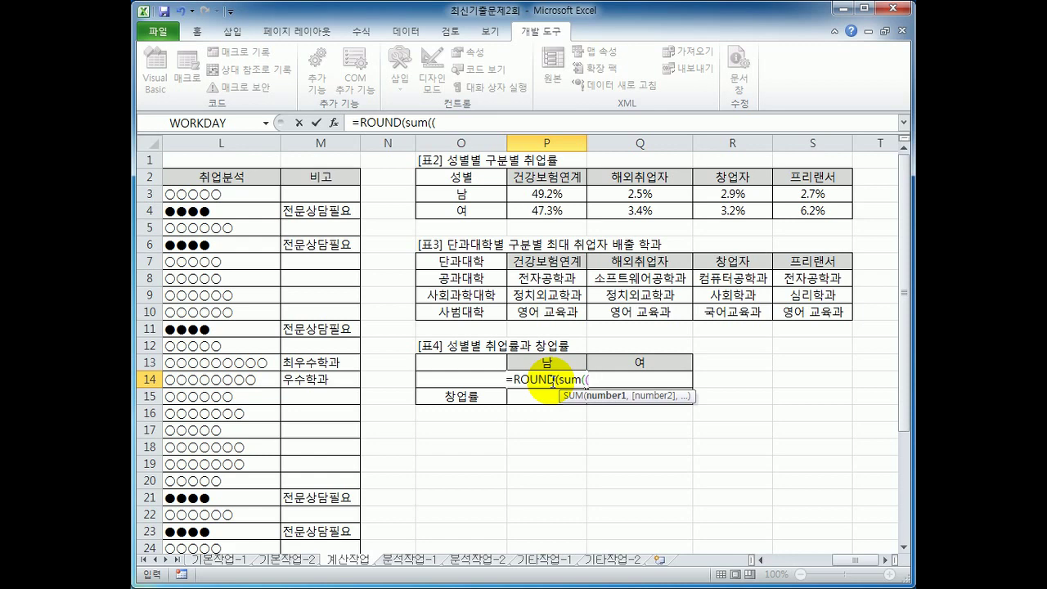
{"action": "left_click_drag", "start_coordinate": [848, 559], "coordinate": [771, 561]}
{"action": "left_click_drag", "start_coordinate": [381, 192], "coordinate": [383, 512]}
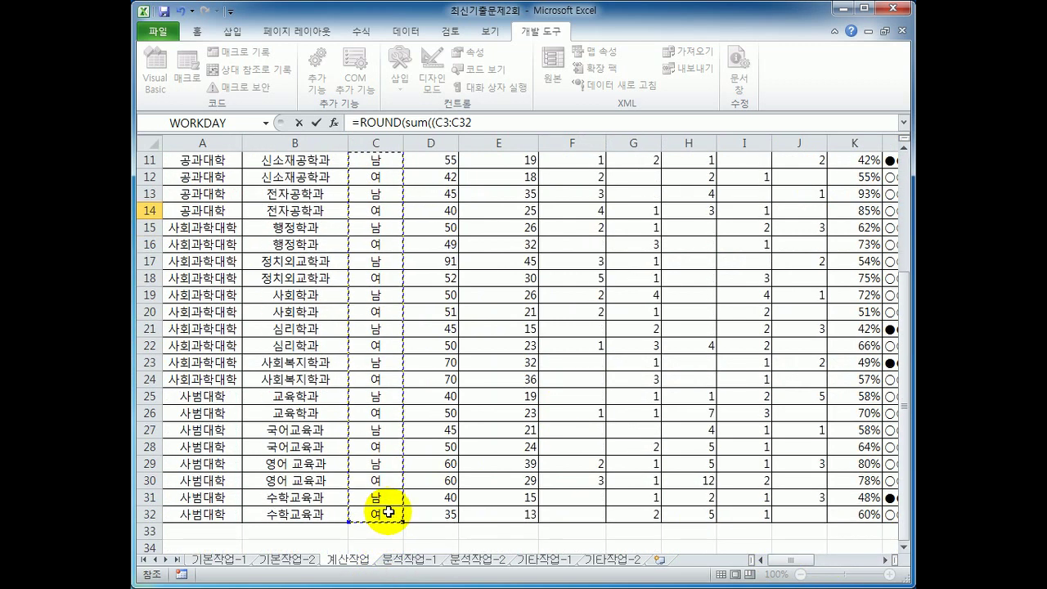
{"action": "key", "text": "F4"}
{"action": "type", "text": "="}
{"action": "key", "text": "Up"}
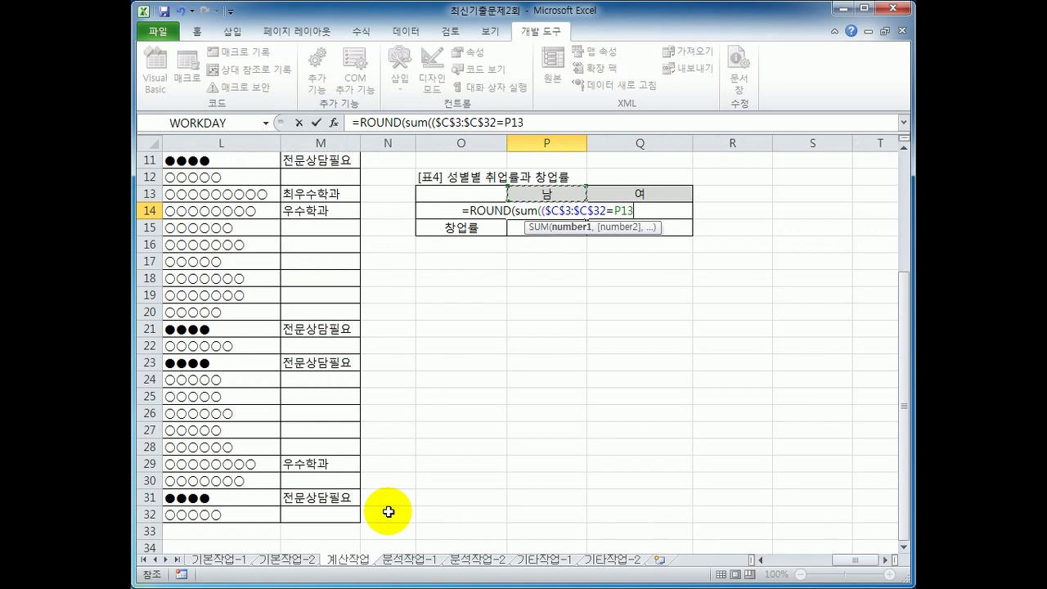
{"action": "key", "text": "F4"}
{"action": "key", "text": "F4"}
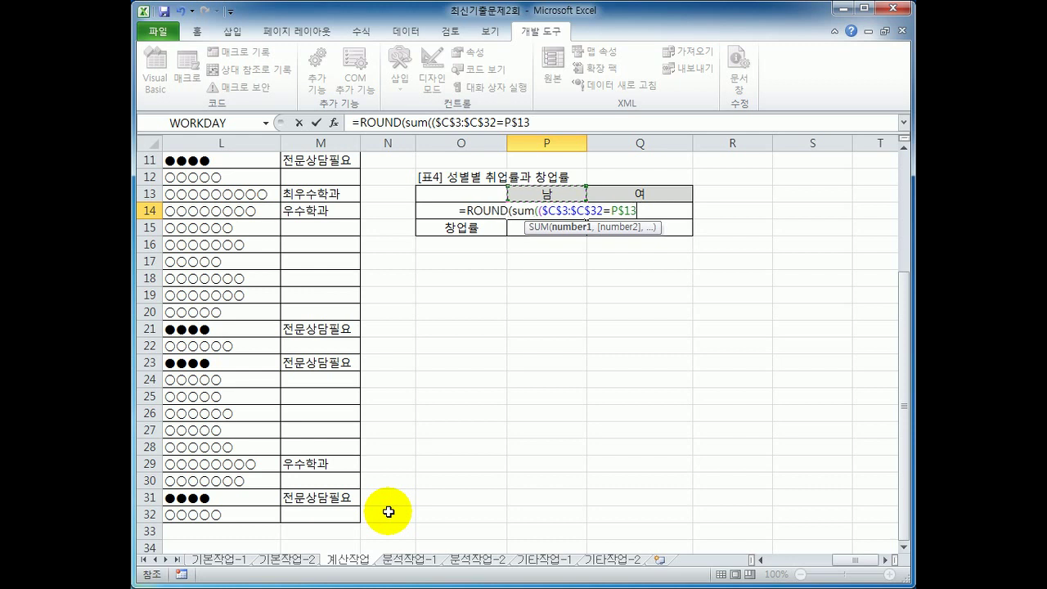
{"action": "type", "text": ")*"}
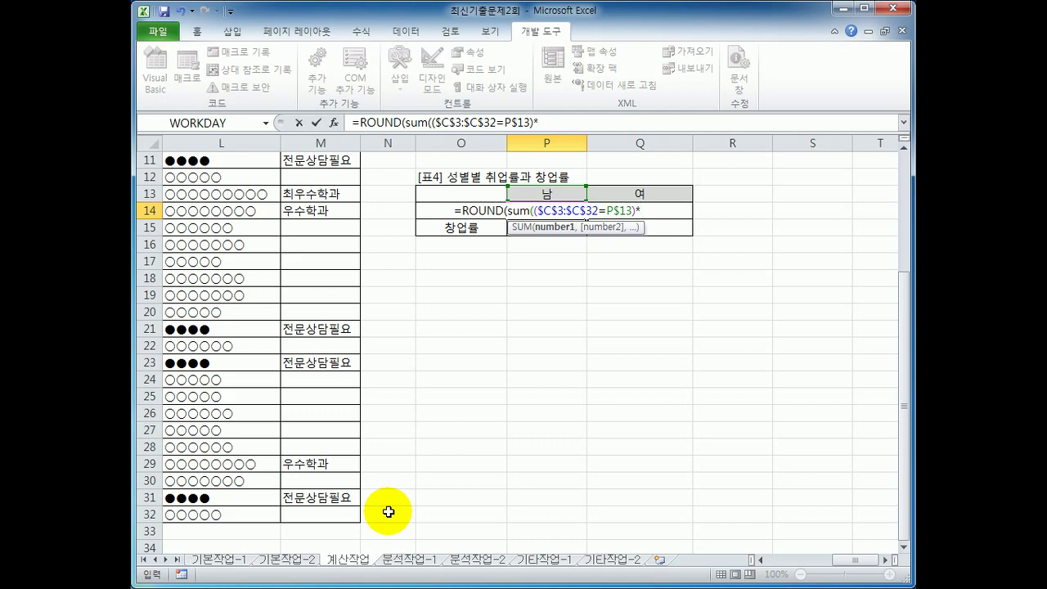
Multiply the 성별 condition by the 건강보험연계 cells as the absolute range $E$3:$E$32
{"action": "left_click_drag", "start_coordinate": [845, 561], "coordinate": [778, 561]}
{"action": "scroll", "coordinate": [743, 444], "scroll_direction": "up", "scroll_amount": 4}
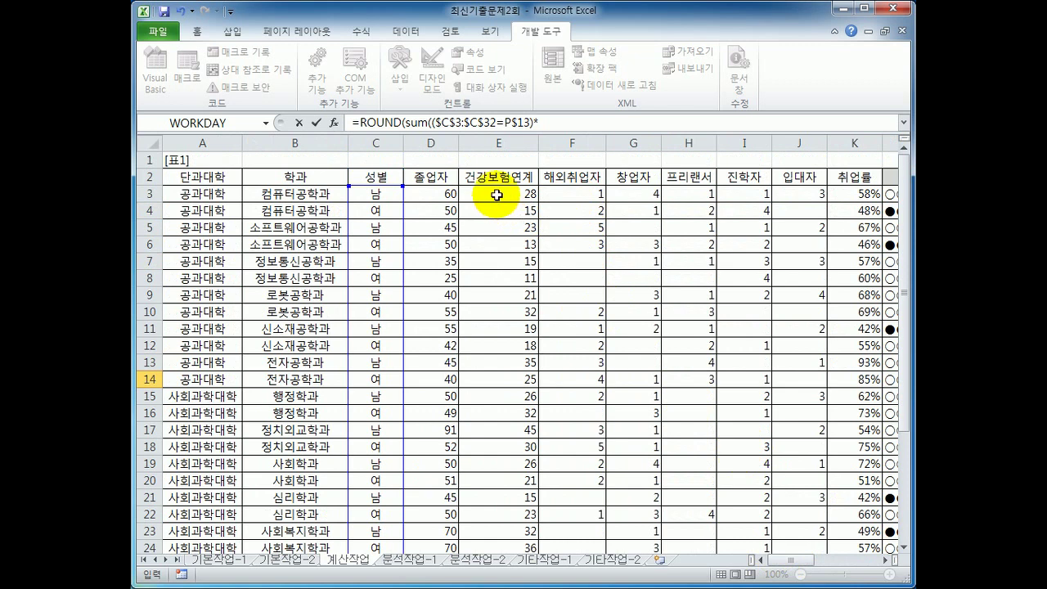
{"action": "left_click_drag", "start_coordinate": [496, 195], "coordinate": [500, 513]}
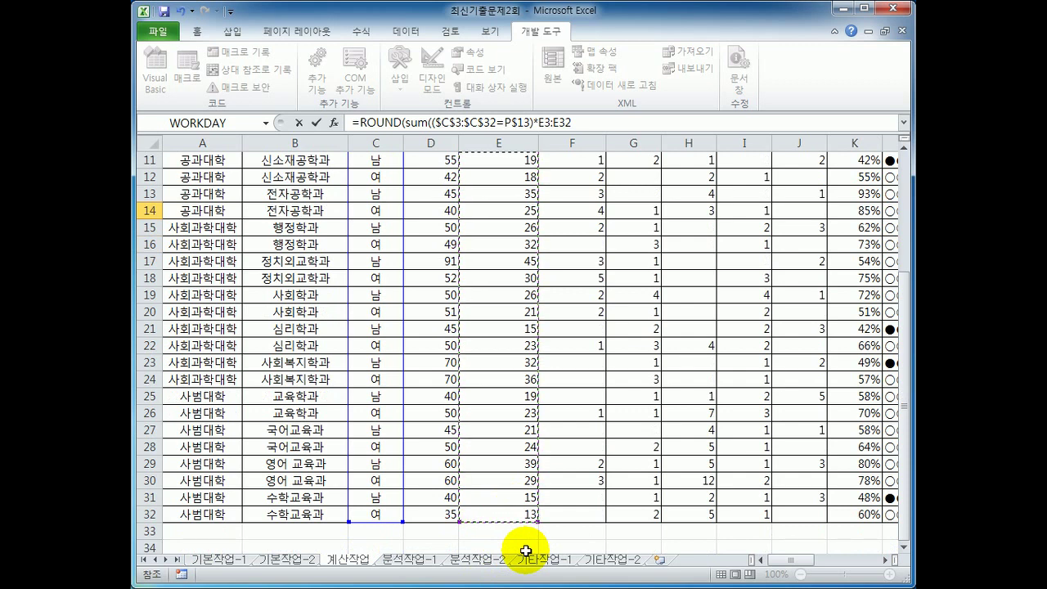
{"action": "key", "text": "F4"}
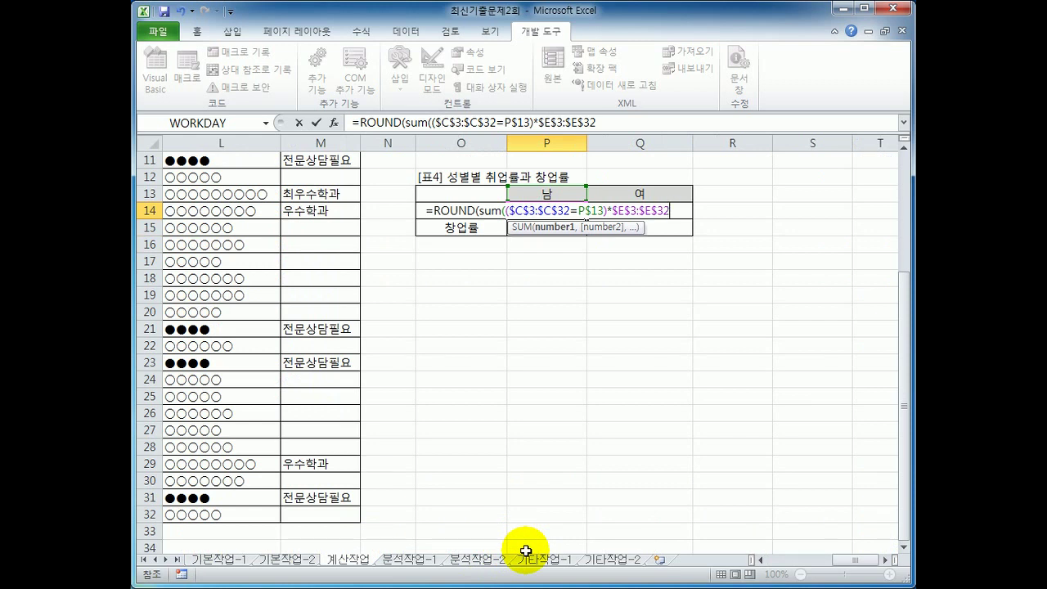
Add a second parenthesized condition to SUM comparing the absolute 성별 cells $C$3:$C$32 with the 남 heading in P13
{"action": "type", "text": "+"}
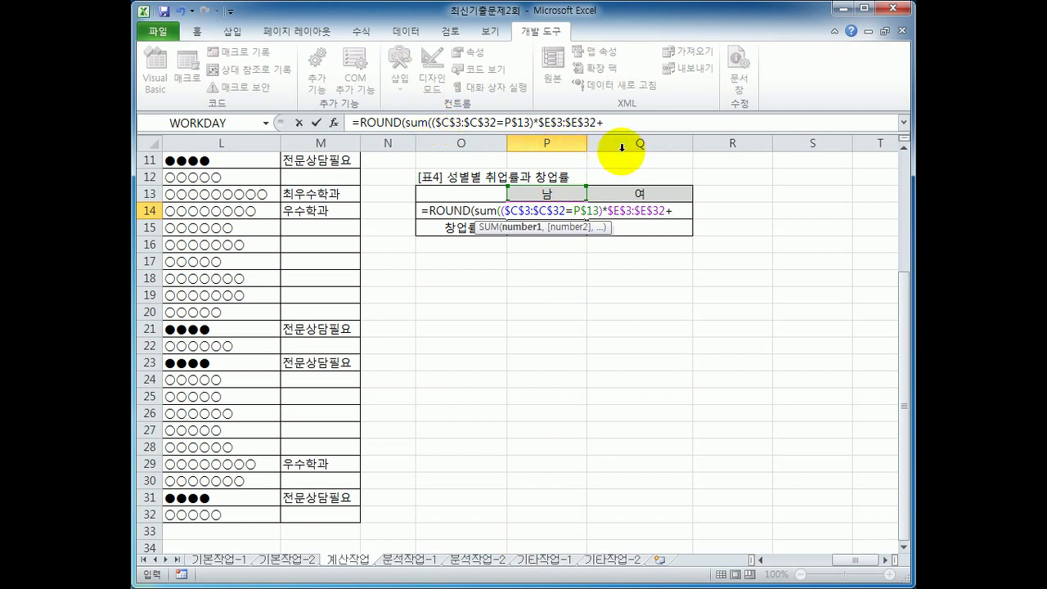
{"action": "type", "text": "("}
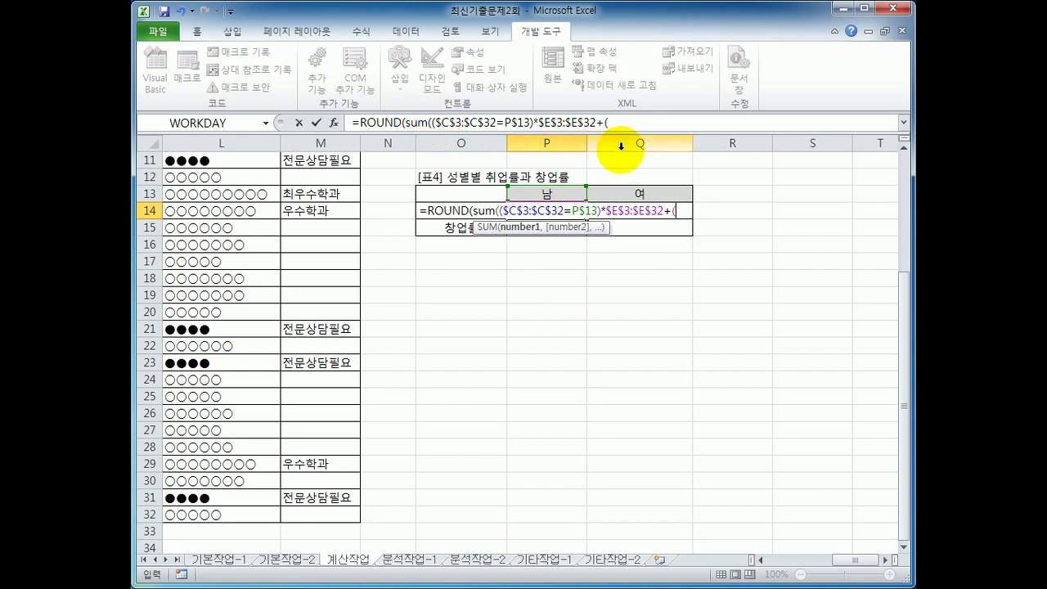
{"action": "left_click_drag", "start_coordinate": [851, 562], "coordinate": [778, 556]}
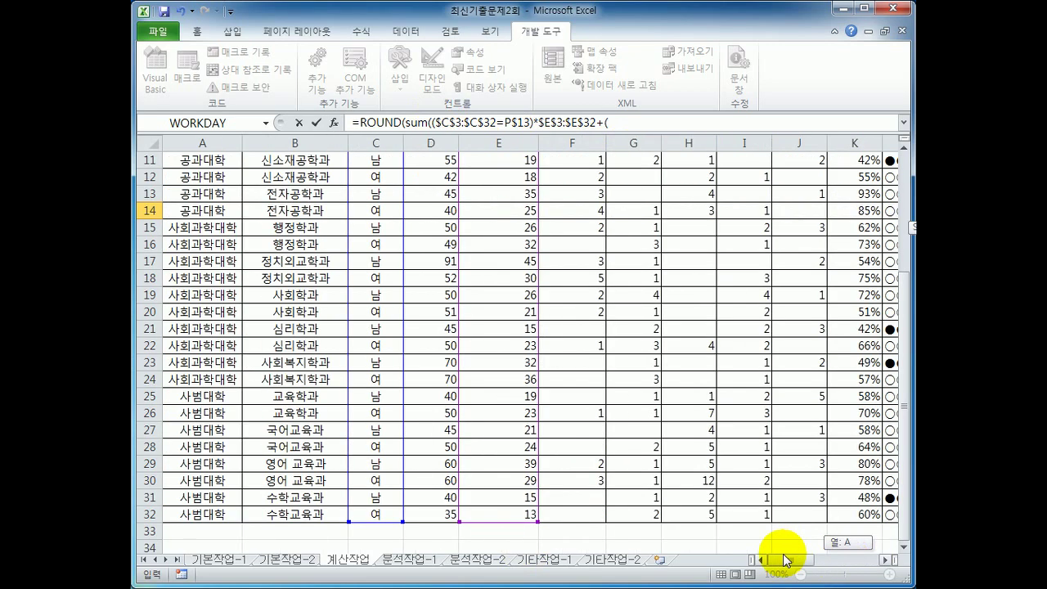
{"action": "scroll", "coordinate": [248, 237], "scroll_direction": "up", "scroll_amount": 3}
{"action": "left_click_drag", "start_coordinate": [380, 196], "coordinate": [386, 537]}
{"action": "key", "text": "F4"}
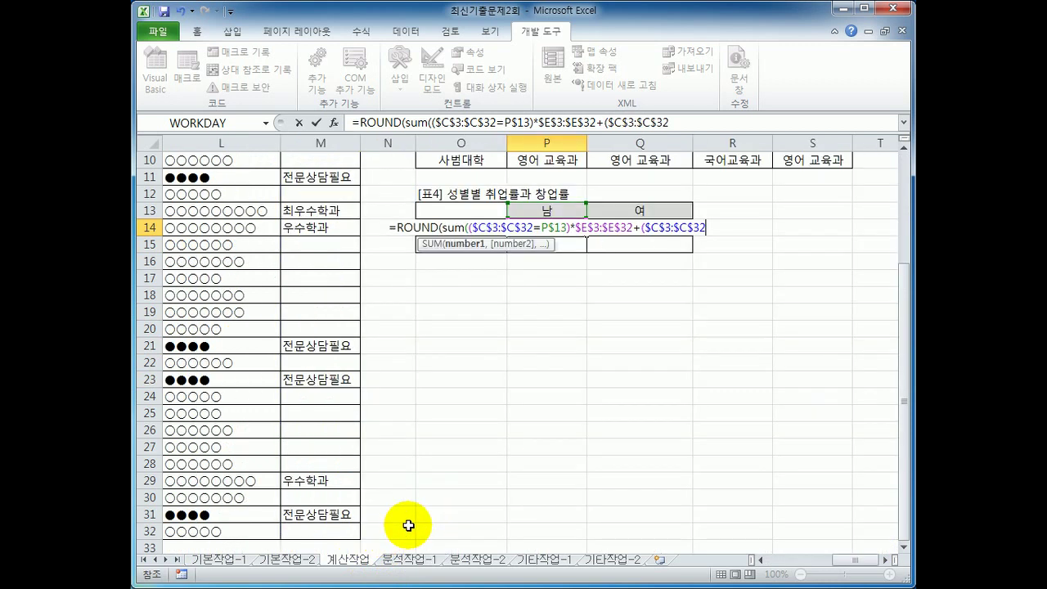
{"action": "type", "text": "="}
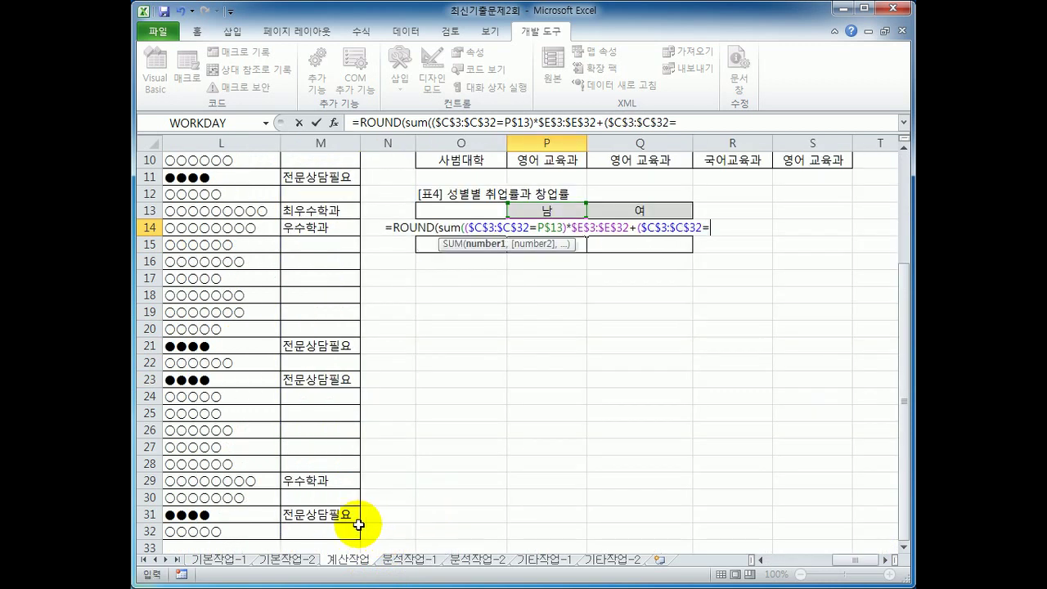
{"action": "left_click", "coordinate": [545, 210]}
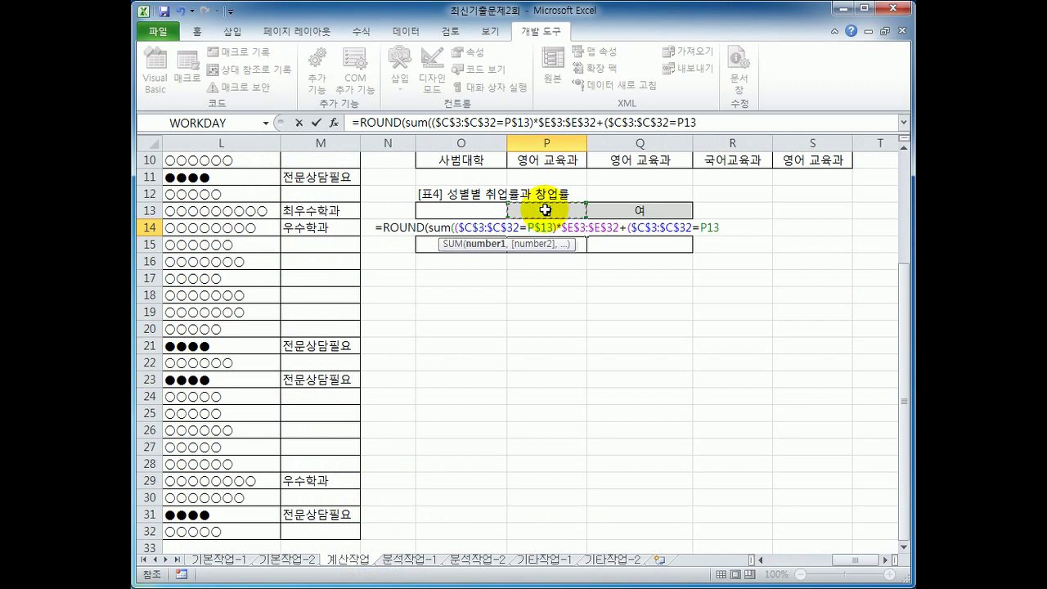
Complete the second term of the SUM in P14 as ($C$3:$C$32=P$13)*$F$3:$F$32 and close the SUM
{"action": "key", "text": "F4"}
{"action": "key", "text": "F4"}
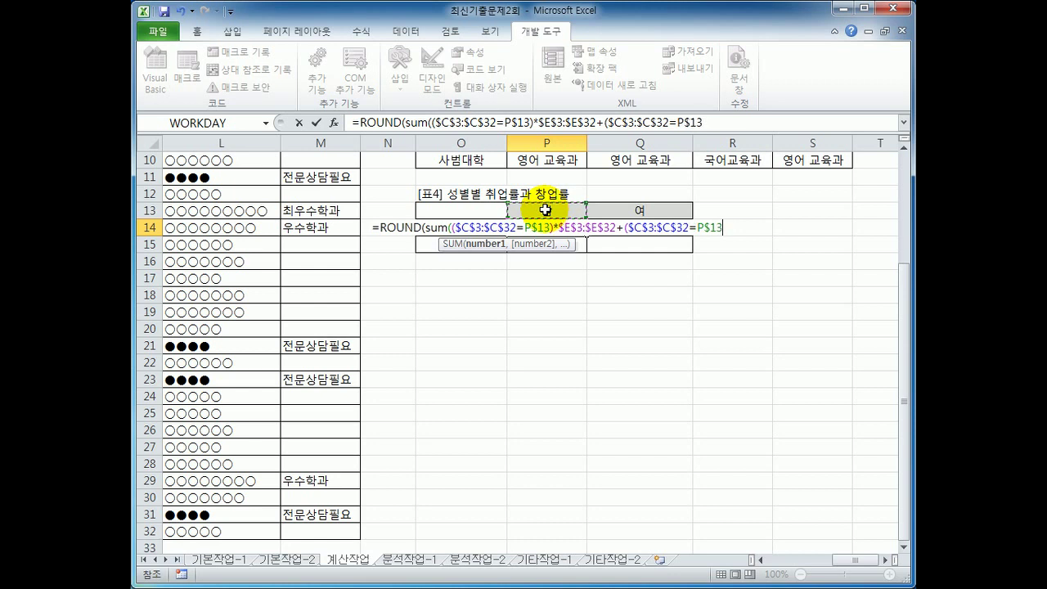
{"action": "type", "text": ")"}
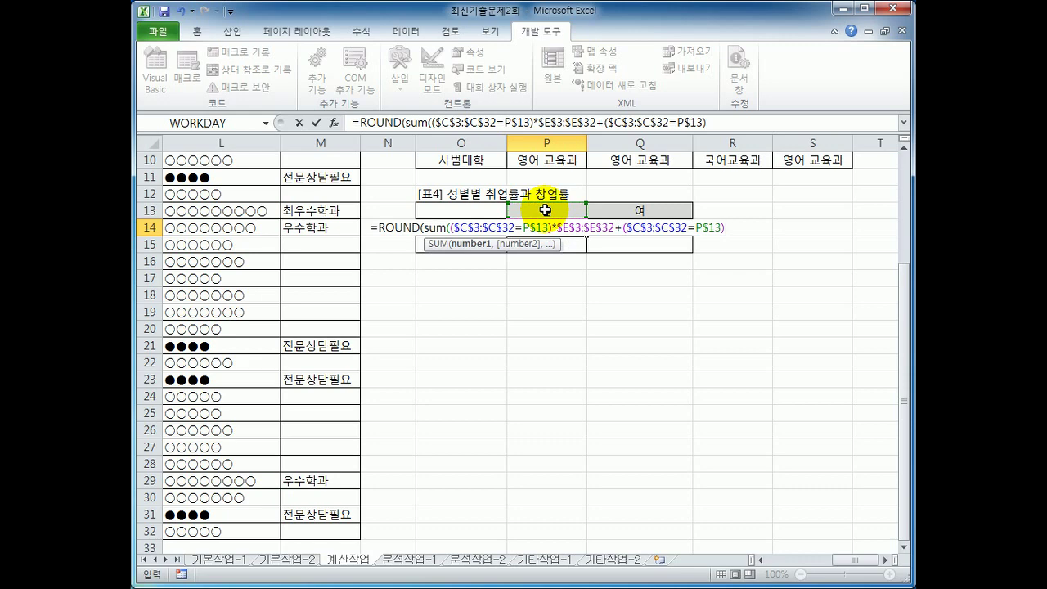
{"action": "type", "text": "*"}
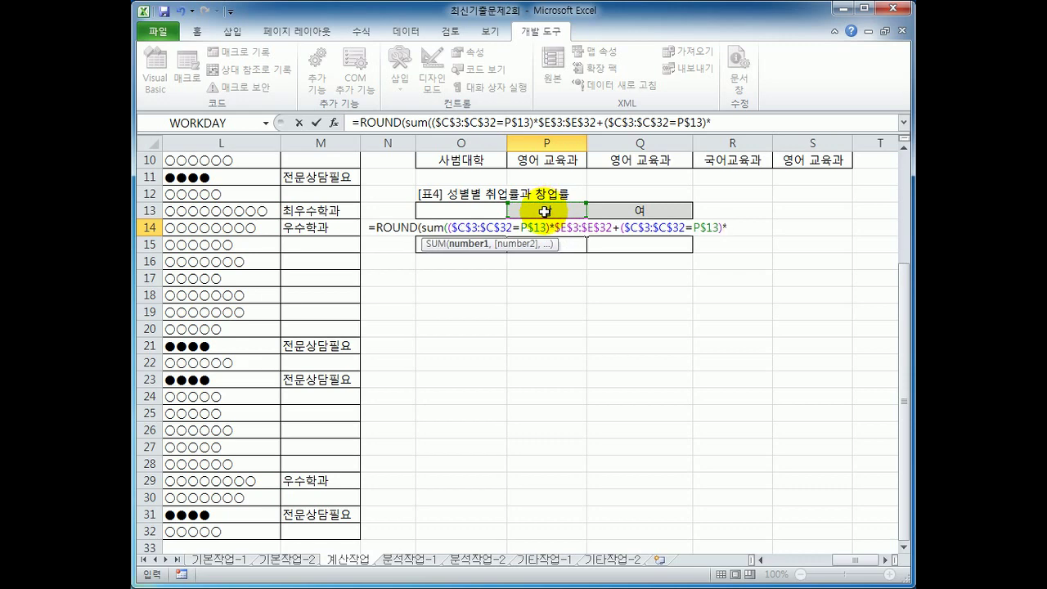
{"action": "left_click_drag", "start_coordinate": [851, 570], "coordinate": [794, 567]}
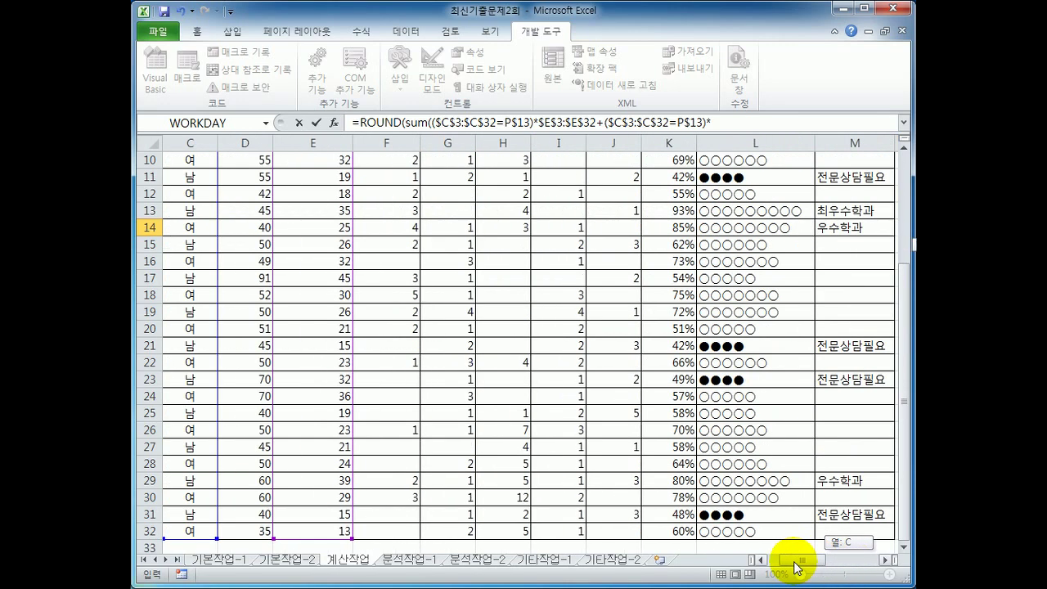
{"action": "scroll", "coordinate": [753, 483], "scroll_direction": "up", "scroll_amount": 3}
{"action": "left_click_drag", "start_coordinate": [376, 191], "coordinate": [407, 516]}
{"action": "key", "text": "F4"}
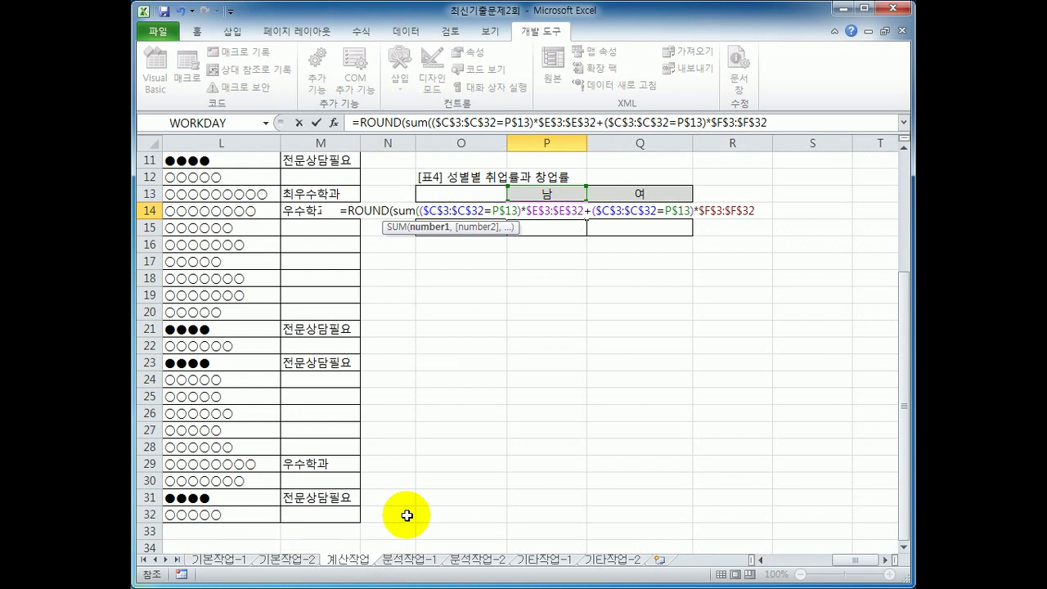
{"action": "type", "text": ")"}
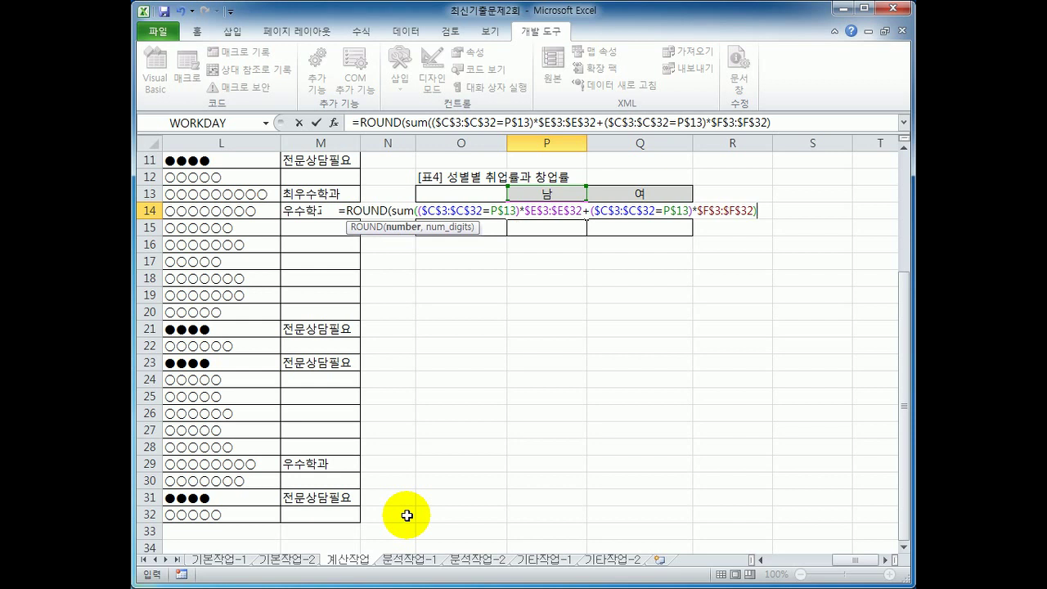
Divide the first SUM in P14 by a new SUM that starts with the condition ($C$3:$C$32=P$13)
{"action": "type", "text": "/"}
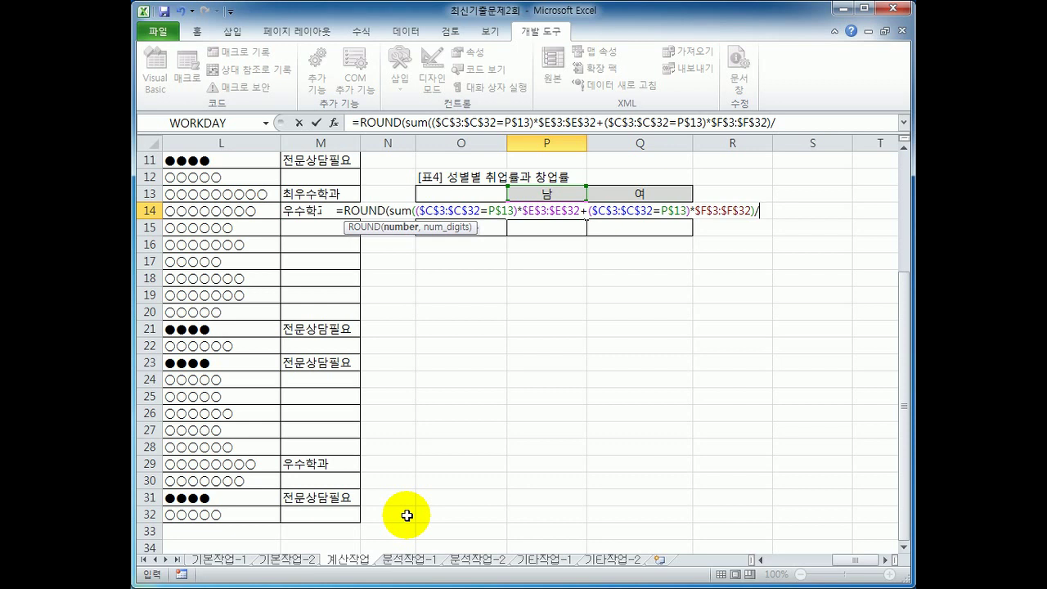
{"action": "type", "text": "sum("}
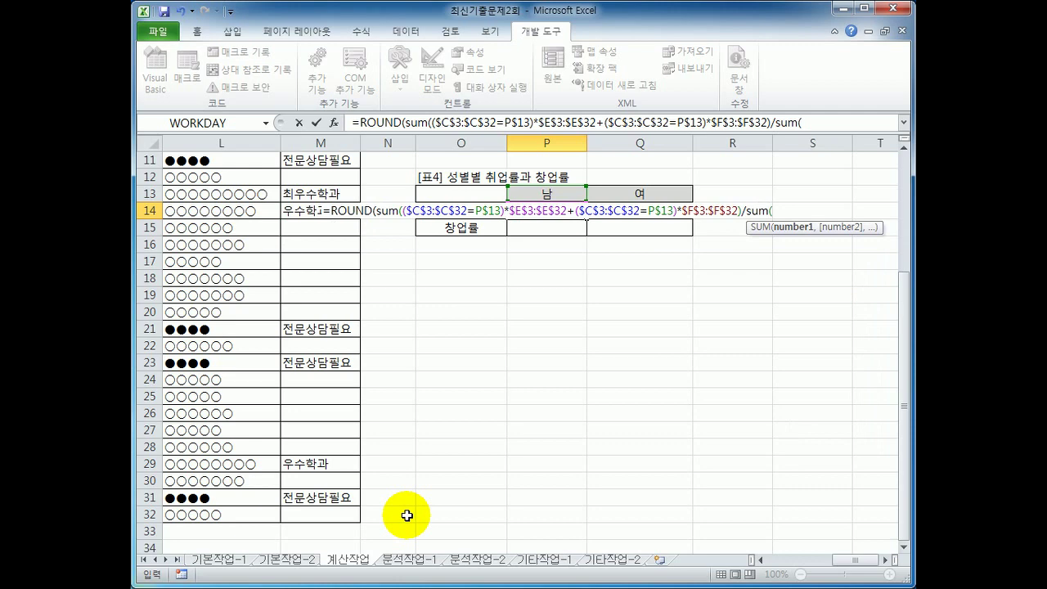
{"action": "type", "text": "("}
{"action": "left_click_drag", "start_coordinate": [840, 558], "coordinate": [766, 557]}
{"action": "left_click_drag", "start_coordinate": [389, 194], "coordinate": [396, 512]}
{"action": "key", "text": "F4"}
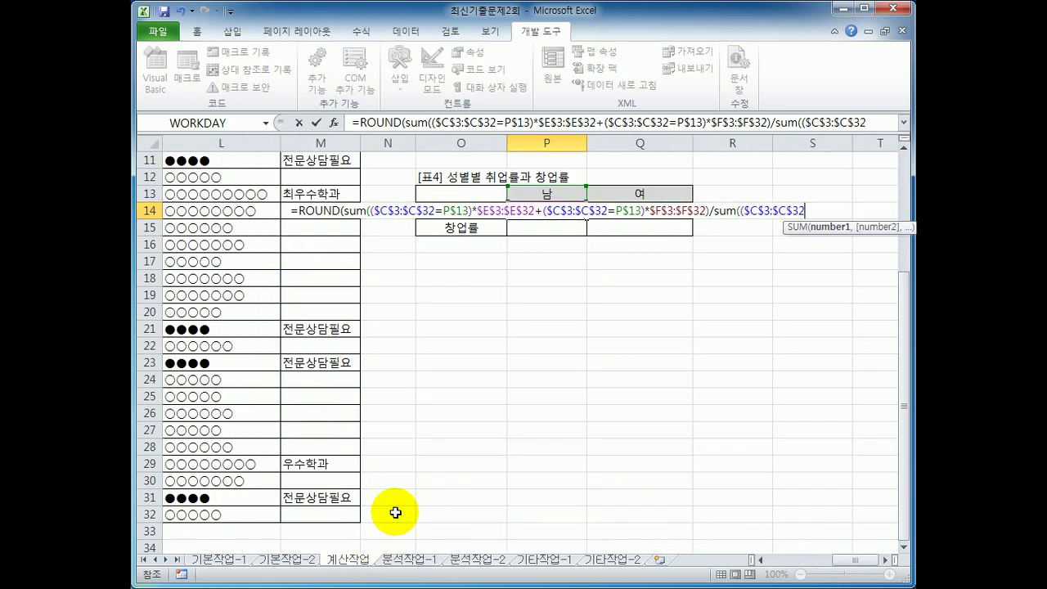
{"action": "type", "text": "="}
{"action": "key", "text": "Up"}
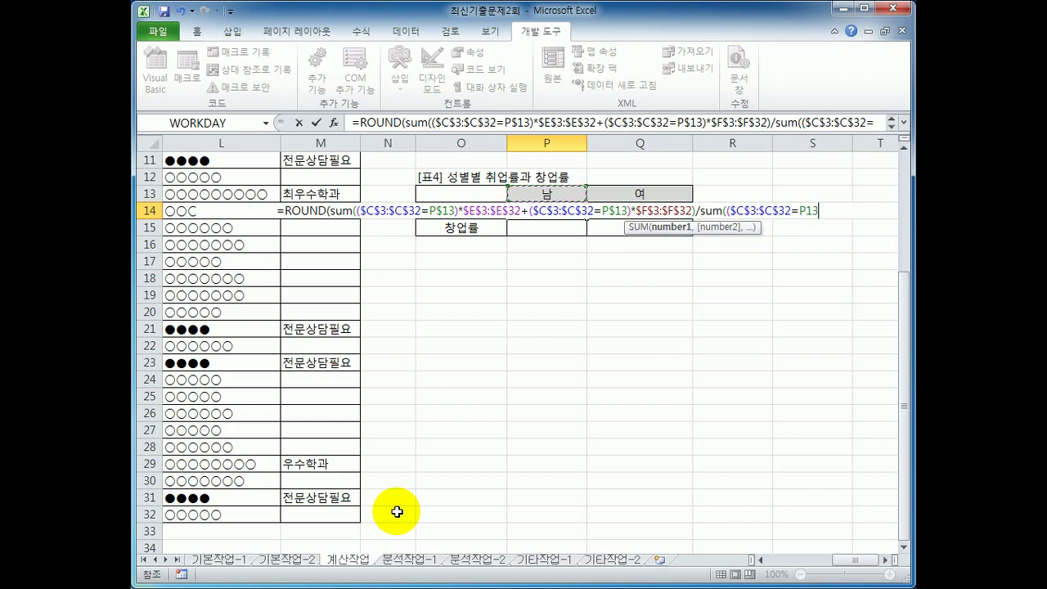
{"action": "key", "text": "F4"}
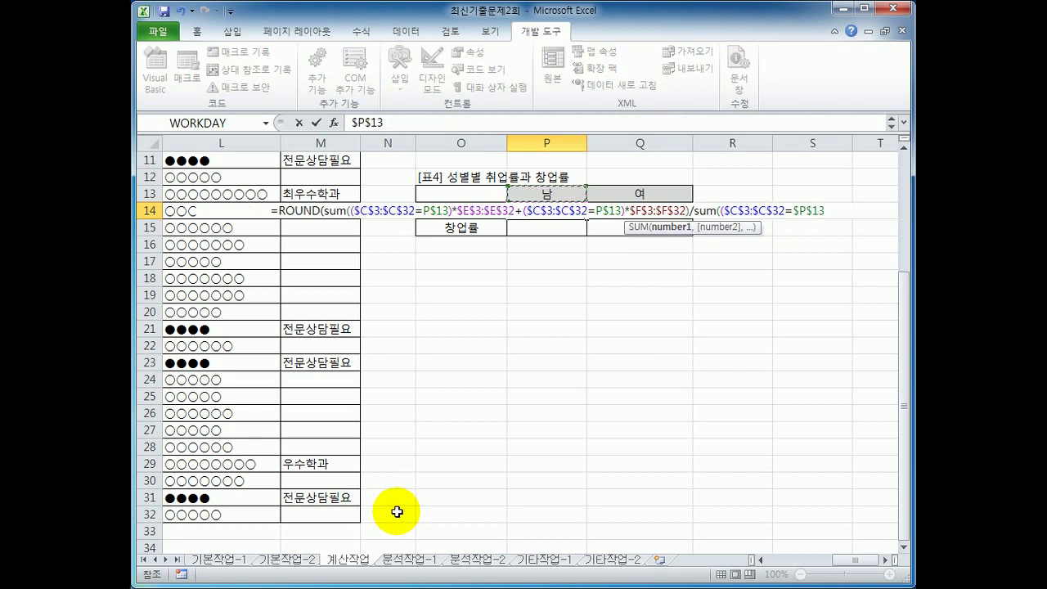
{"action": "key", "text": "F4"}
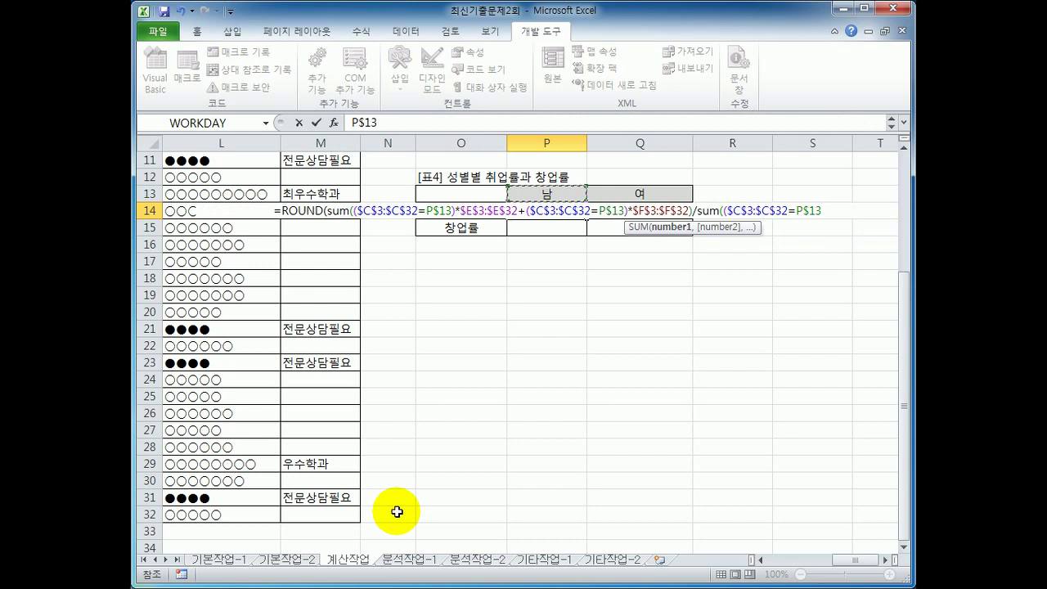
{"action": "type", "text": ")"}
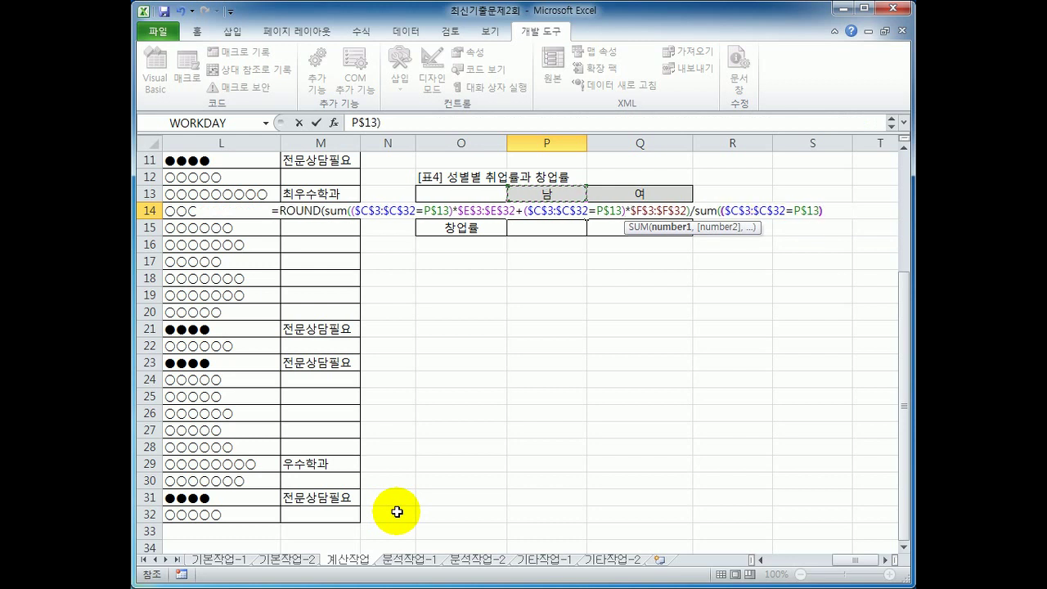
Multiply the divisor's condition by the 졸업자 range $D$3:$D$32 and close that SUM
{"action": "type", "text": "*"}
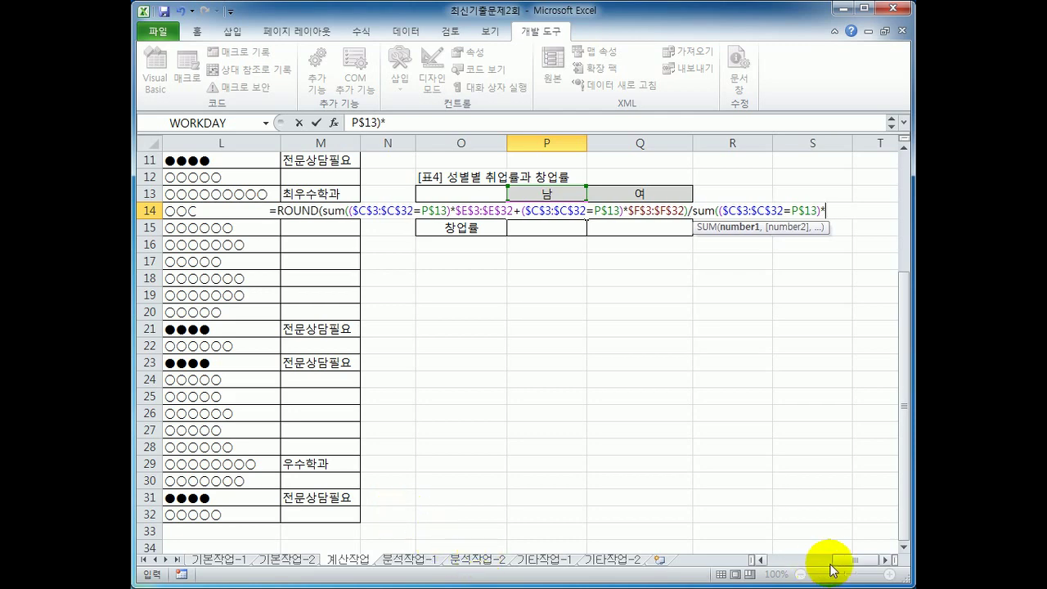
{"action": "left_click_drag", "start_coordinate": [834, 561], "coordinate": [769, 569]}
{"action": "scroll", "coordinate": [573, 250], "scroll_direction": "up", "scroll_amount": 4}
{"action": "left_click_drag", "start_coordinate": [431, 193], "coordinate": [441, 524]}
{"action": "scroll", "coordinate": [475, 515], "scroll_direction": "up", "scroll_amount": 3}
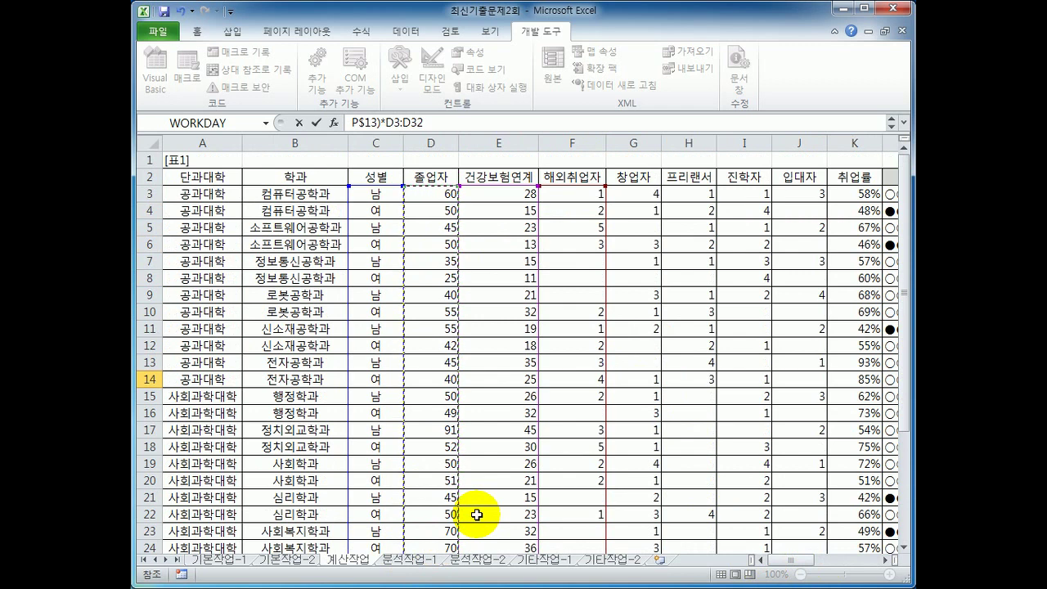
{"action": "key", "text": "F4"}
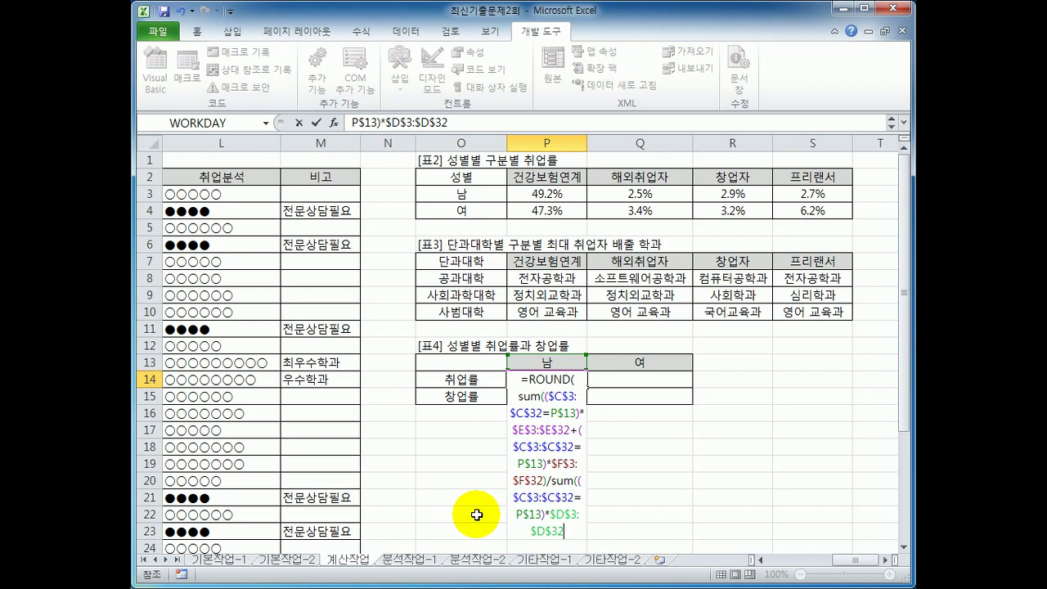
{"action": "type", "text": "),"}
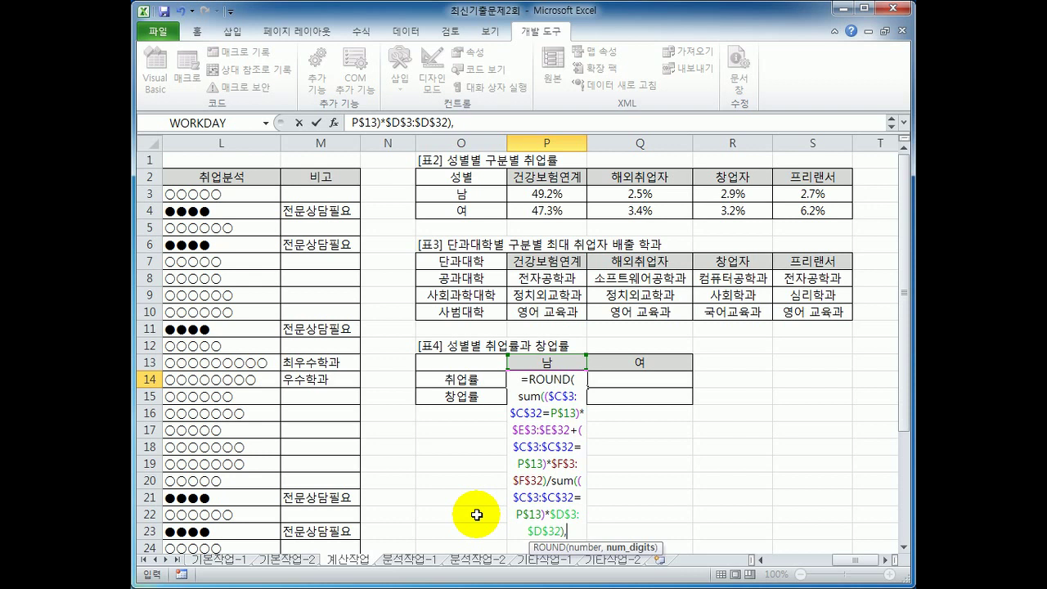
Set the ROUND function's number of digits to 4 and close the formula
{"action": "type", "text": "2"}
{"action": "key", "text": "BackSpace"}
{"action": "type", "text": "4"}
{"action": "type", "text": ")"}
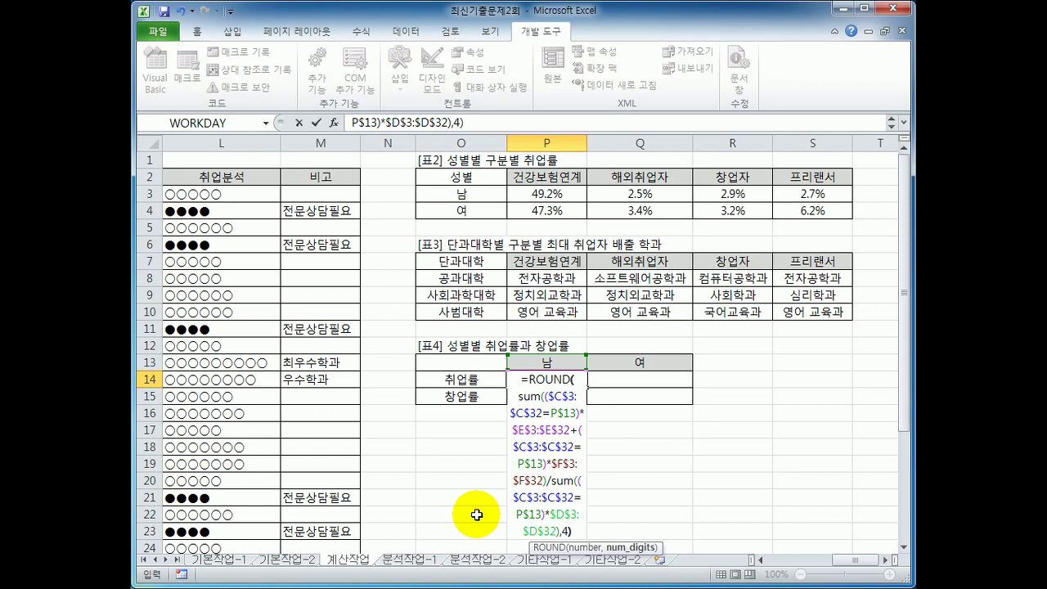
Review the full P14 formula, examining the ROUND function, its digits argument and the two SUM expressions
{"action": "left_click", "coordinate": [903, 123]}
{"action": "left_click", "coordinate": [502, 139]}
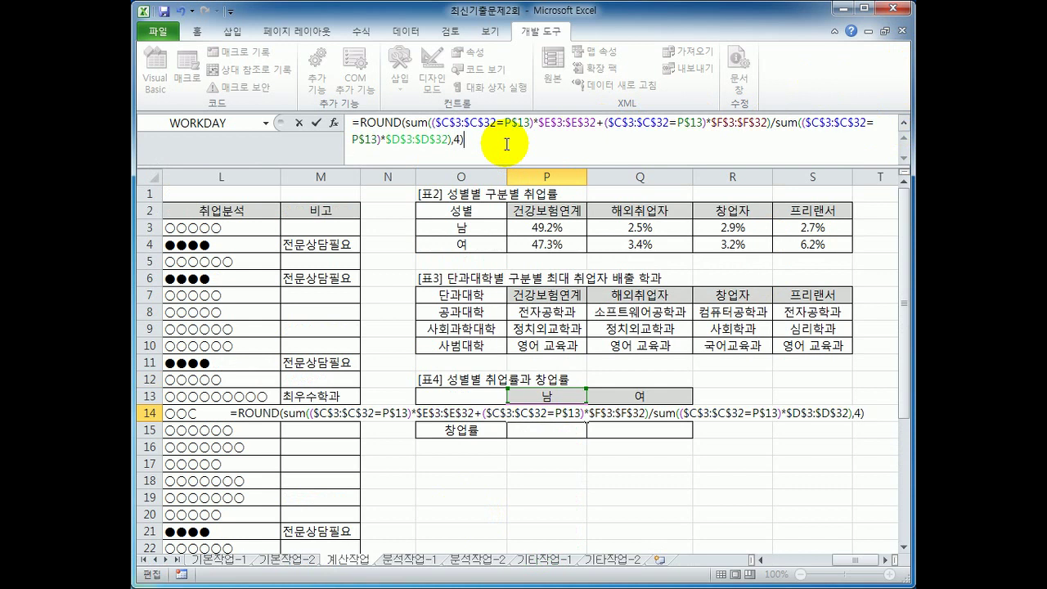
{"action": "left_click_drag", "start_coordinate": [402, 124], "coordinate": [359, 122]}
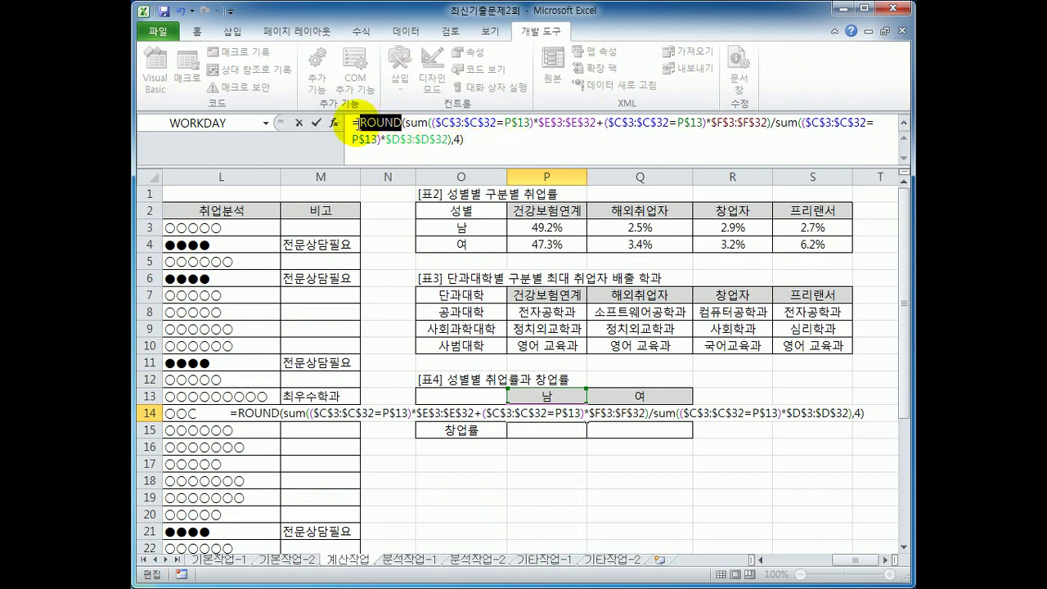
{"action": "double_click", "coordinate": [458, 140]}
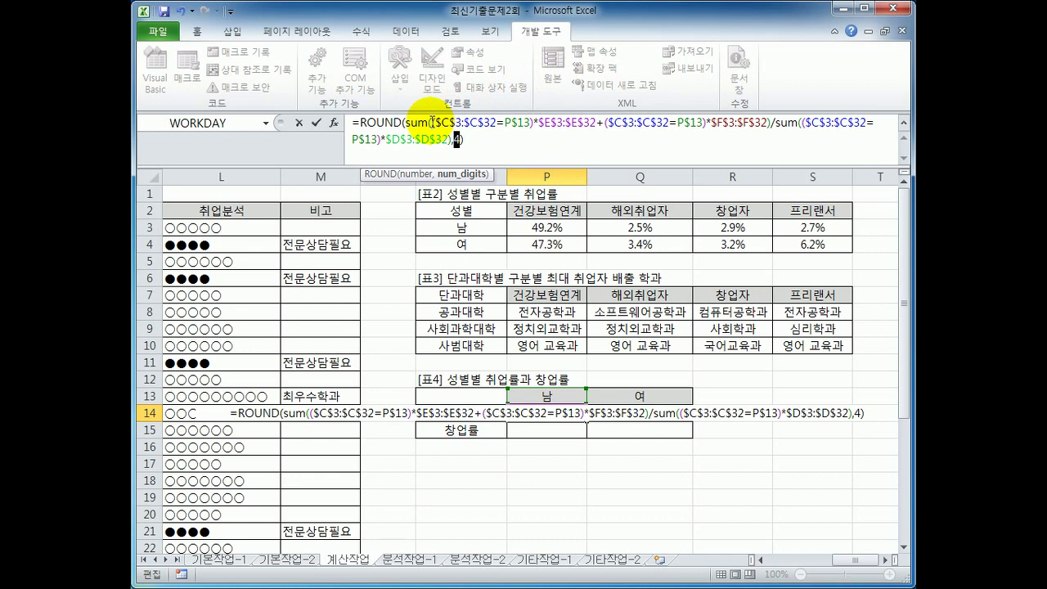
{"action": "left_click_drag", "start_coordinate": [432, 123], "coordinate": [403, 122]}
{"action": "left_click", "coordinate": [535, 124]}
{"action": "left_click", "coordinate": [713, 127]}
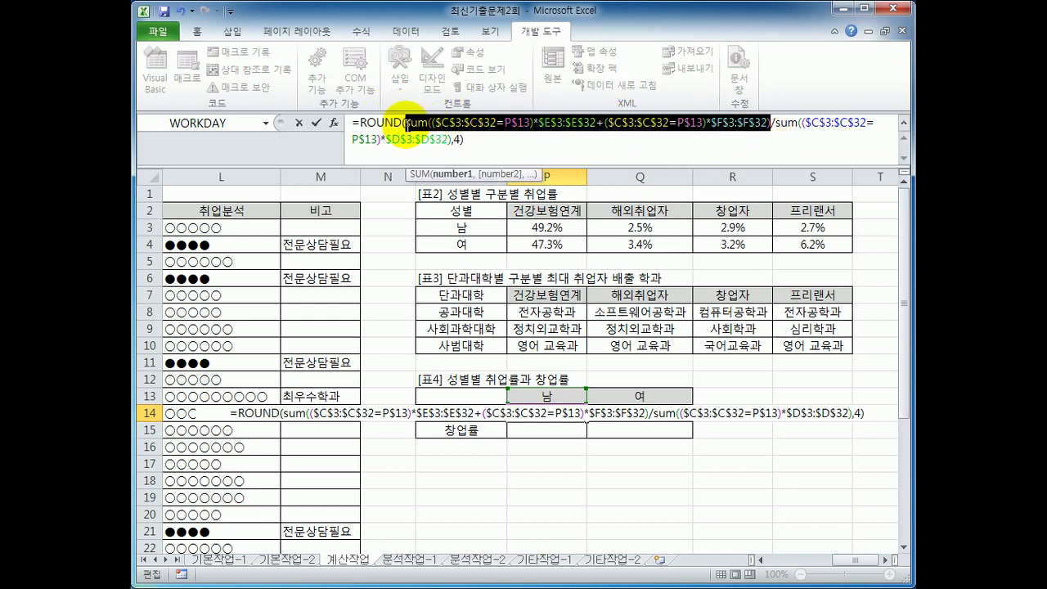
{"action": "double_click", "coordinate": [785, 123]}
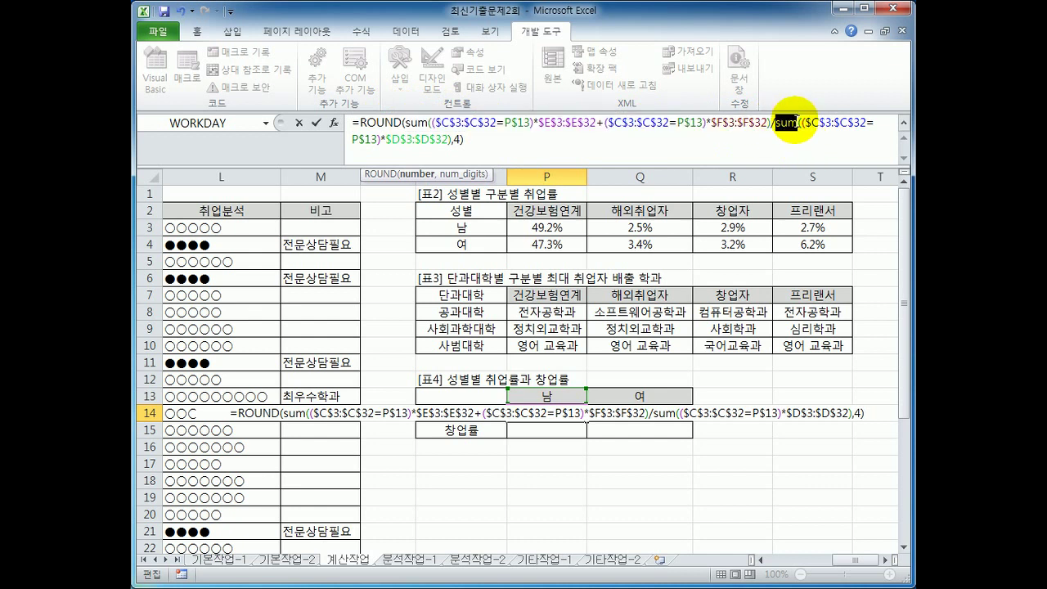
{"action": "left_click_drag", "start_coordinate": [785, 122], "coordinate": [455, 141]}
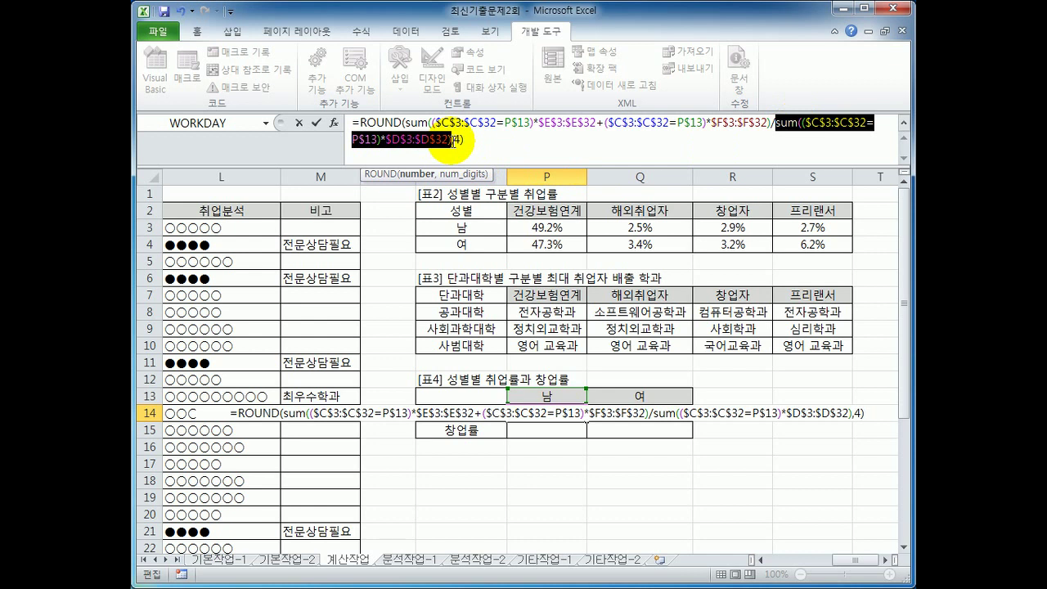
Enter the P14 formula as an array formula and fill it across to Q14
{"action": "left_click", "coordinate": [488, 139]}
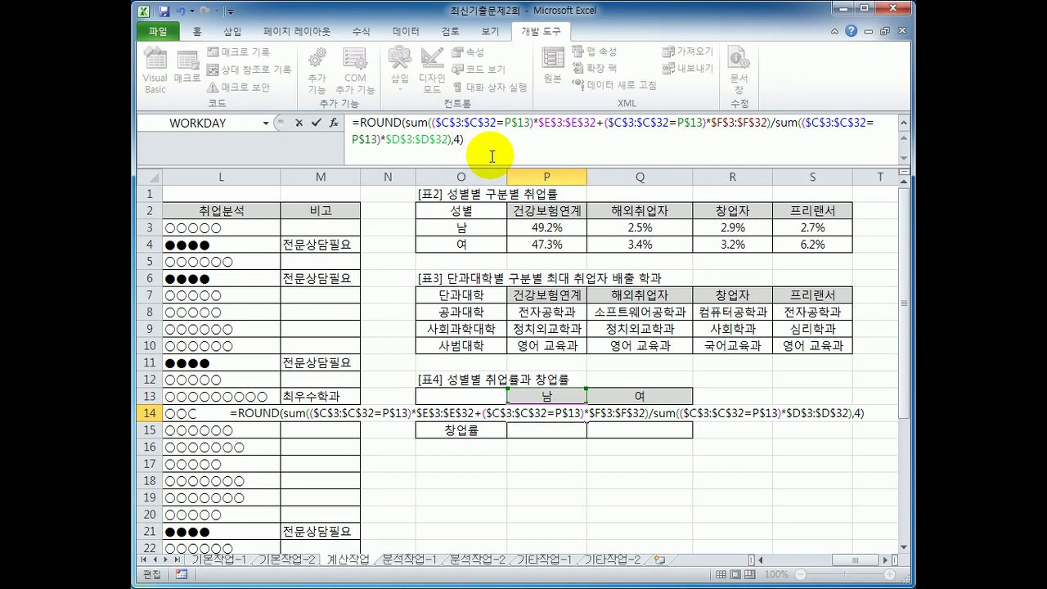
{"action": "key", "text": "ctrl+shift+Return"}
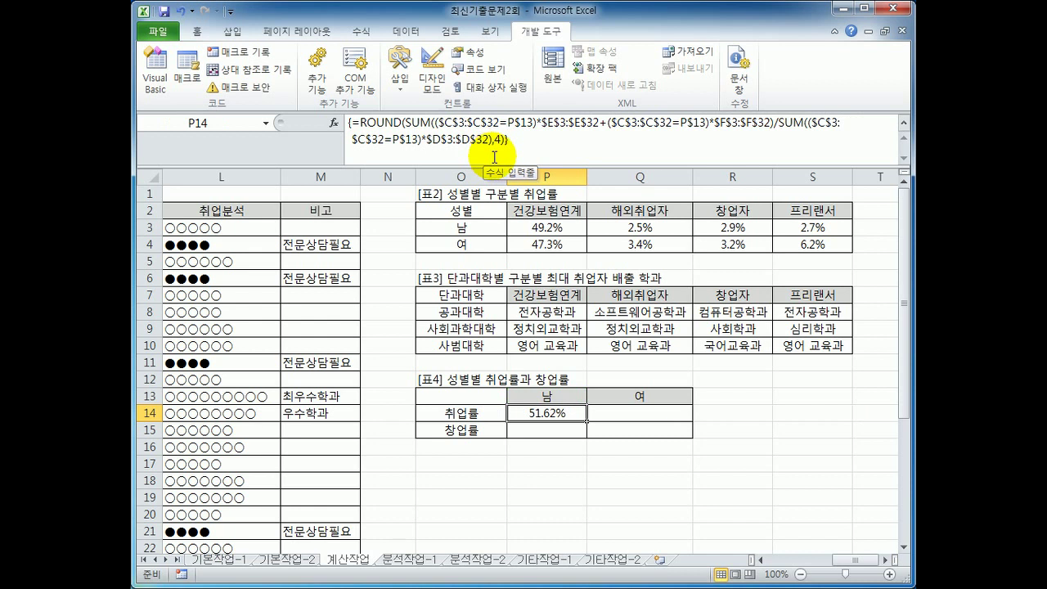
{"action": "left_click_drag", "start_coordinate": [585, 421], "coordinate": [657, 414]}
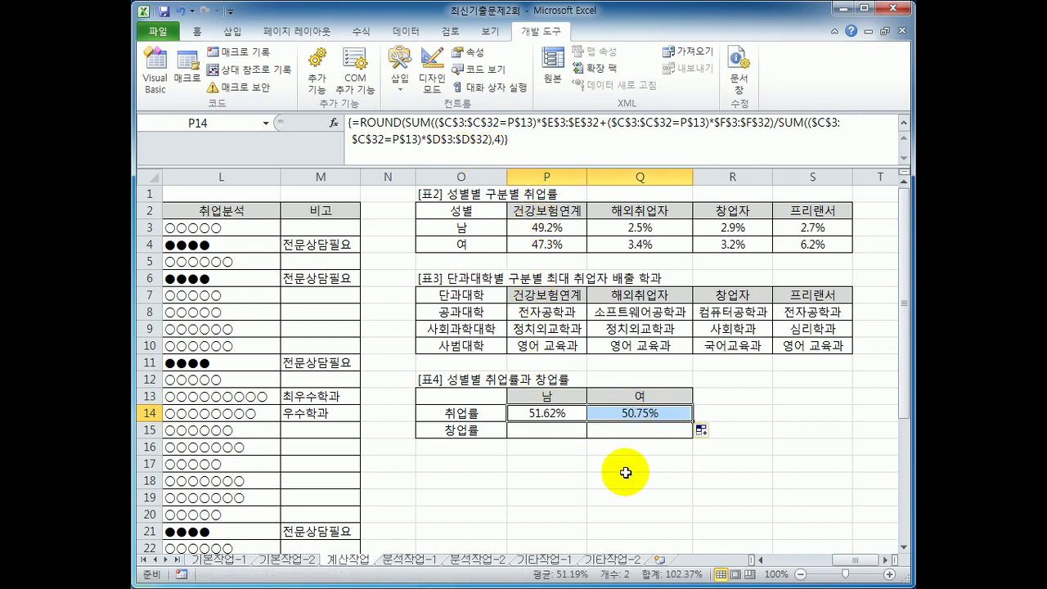
Copy the 취업률 array formula from P14 into the 창업률 cell P15
{"action": "left_click", "coordinate": [566, 434]}
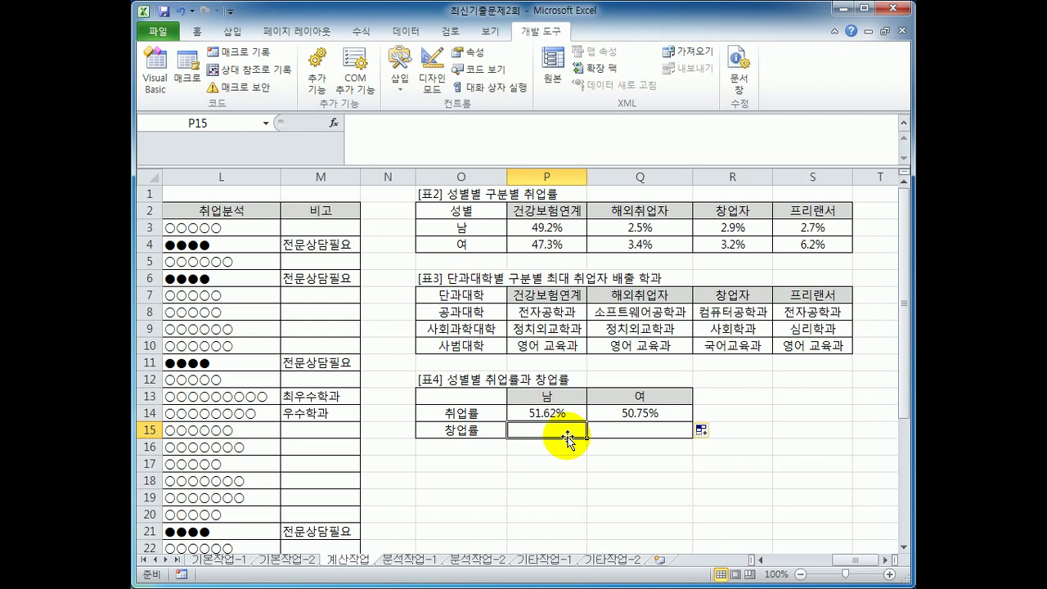
{"action": "left_click", "coordinate": [564, 413]}
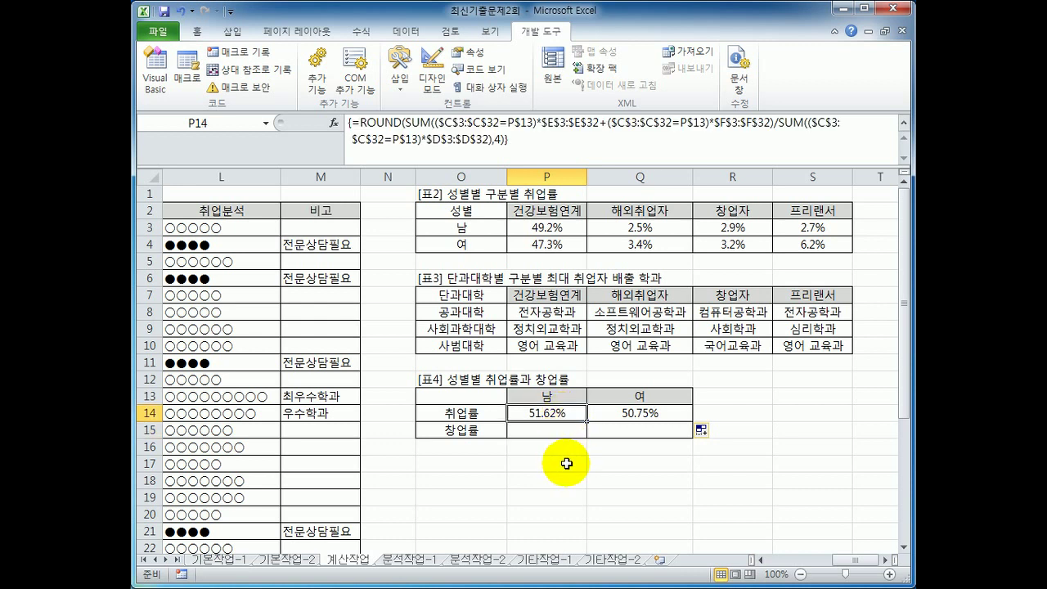
{"action": "key", "text": "ctrl+c"}
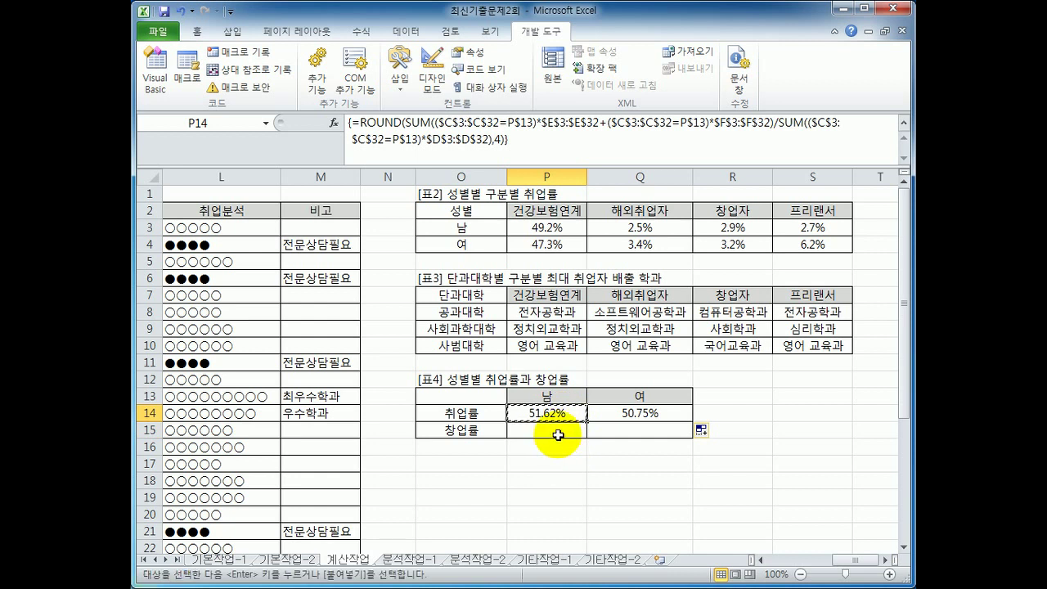
{"action": "left_click", "coordinate": [545, 431]}
{"action": "key", "text": "ctrl+v"}
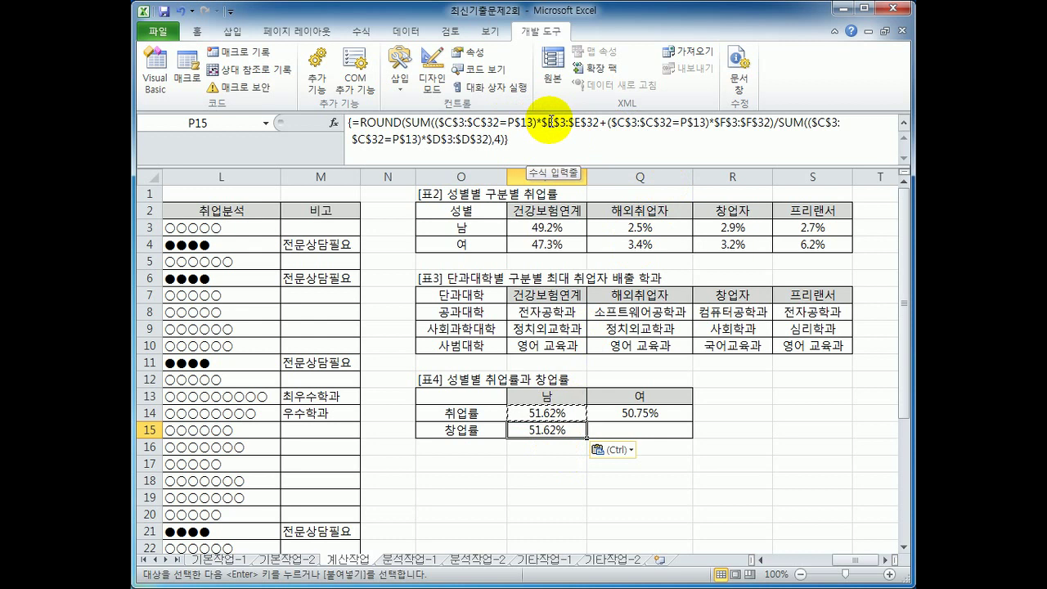
Replace $E$3:$E$32 in the P15 formula with the absolute 창업자 range $G$3:$G$32
{"action": "left_click_drag", "start_coordinate": [544, 122], "coordinate": [597, 124]}
{"action": "key", "text": "Delete"}
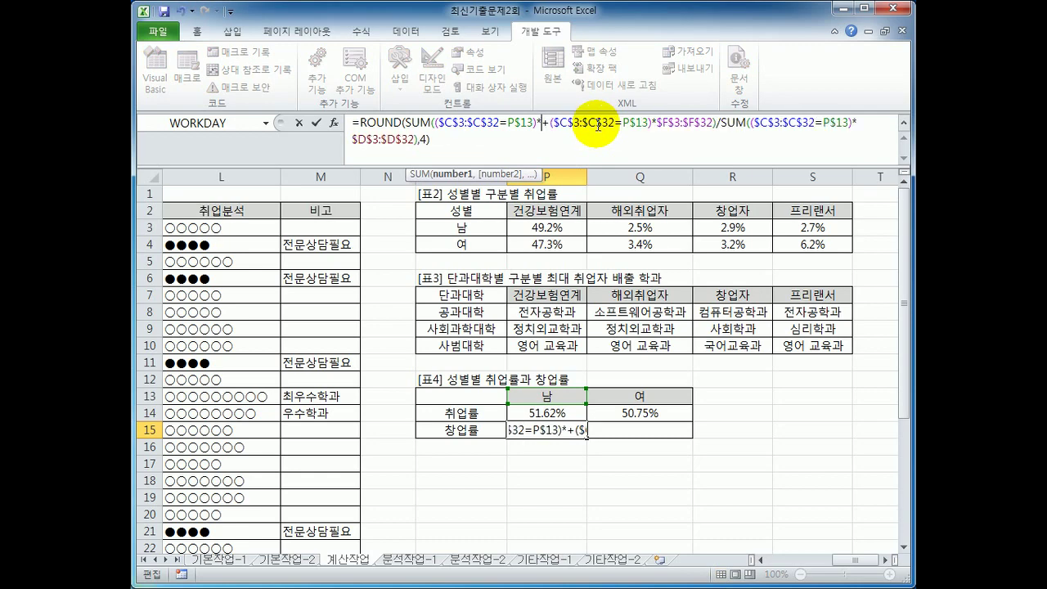
{"action": "left_click_drag", "start_coordinate": [853, 561], "coordinate": [772, 561]}
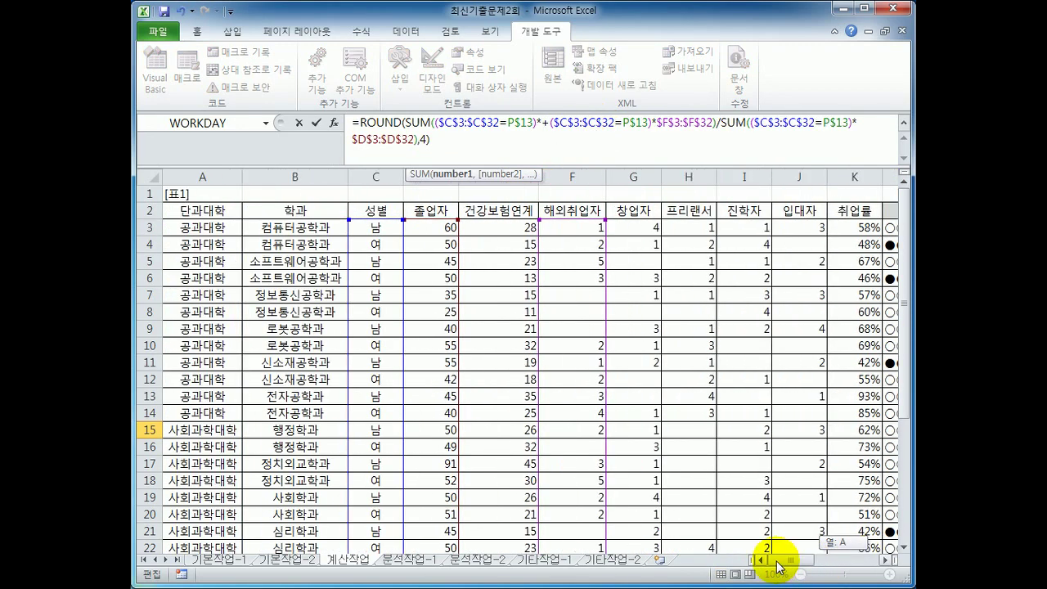
{"action": "left_click", "coordinate": [632, 224]}
{"action": "left_click_drag", "start_coordinate": [632, 223], "coordinate": [634, 513]}
{"action": "key", "text": "F4"}
{"action": "key", "text": "F4"}
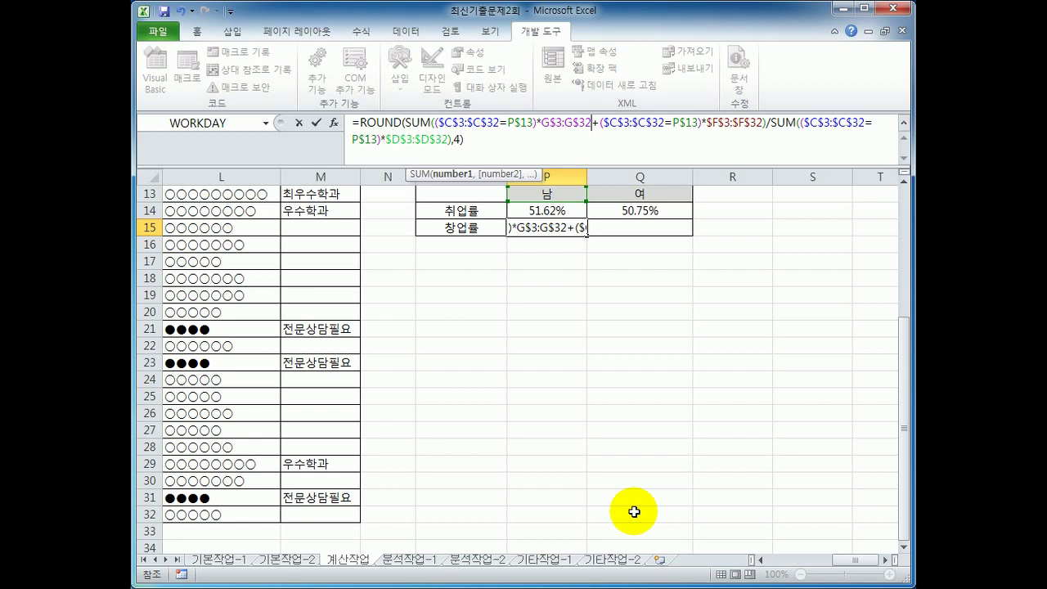
{"action": "left_click_drag", "start_coordinate": [544, 125], "coordinate": [592, 124]}
{"action": "key", "text": "F4"}
{"action": "key", "text": "F4"}
{"action": "key", "text": "F4"}
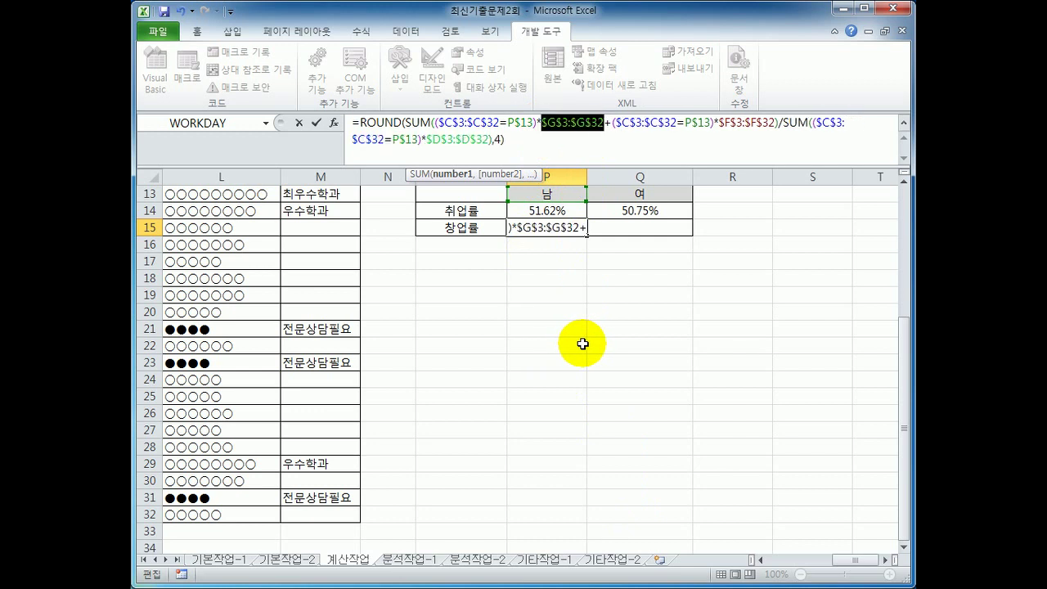
Replace $F$3:$F$32 in the P15 formula with the absolute 프리랜서 range $H$3:$H$32
{"action": "left_click_drag", "start_coordinate": [717, 123], "coordinate": [781, 123]}
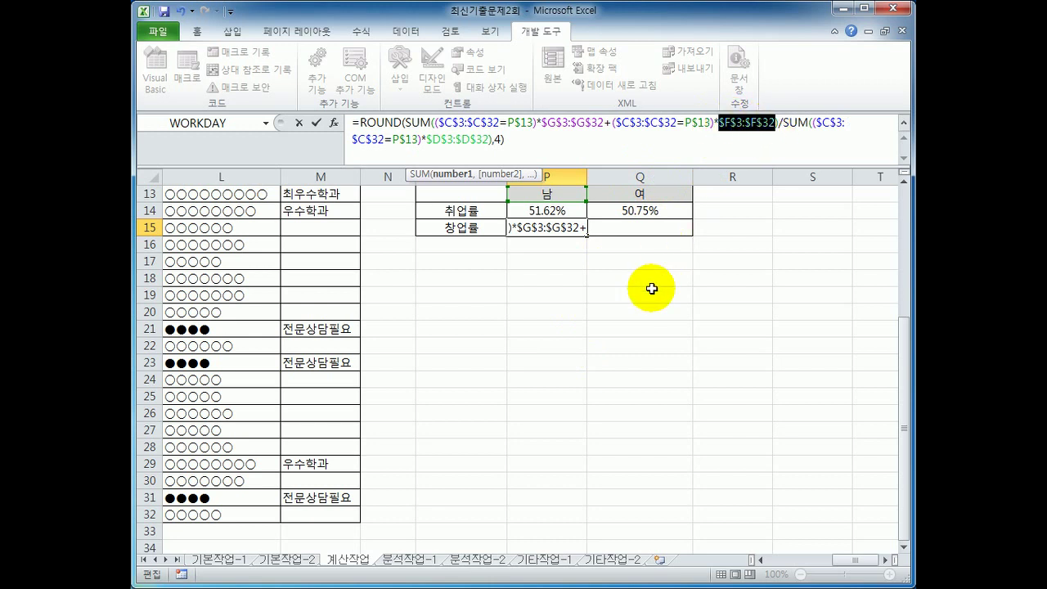
{"action": "left_click_drag", "start_coordinate": [842, 559], "coordinate": [775, 556]}
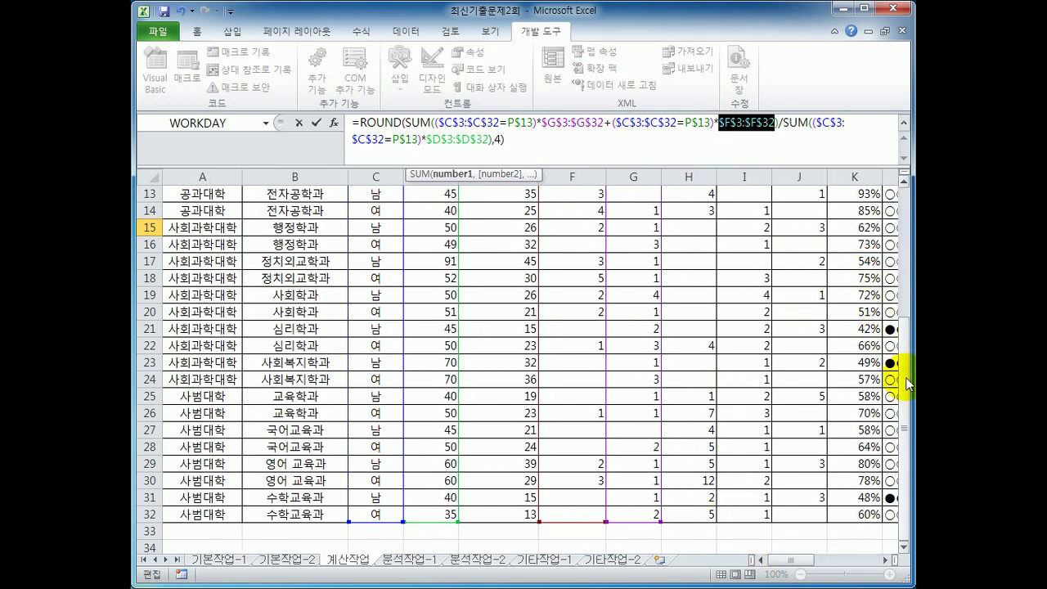
{"action": "left_click_drag", "start_coordinate": [906, 384], "coordinate": [899, 211]}
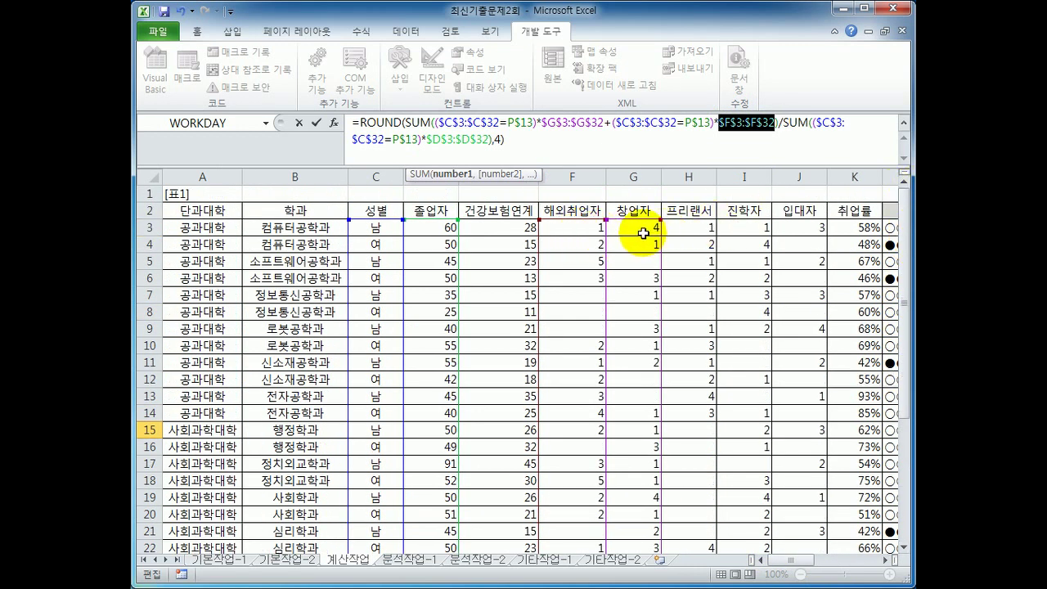
{"action": "left_click_drag", "start_coordinate": [694, 227], "coordinate": [699, 517]}
{"action": "key", "text": "F4"}
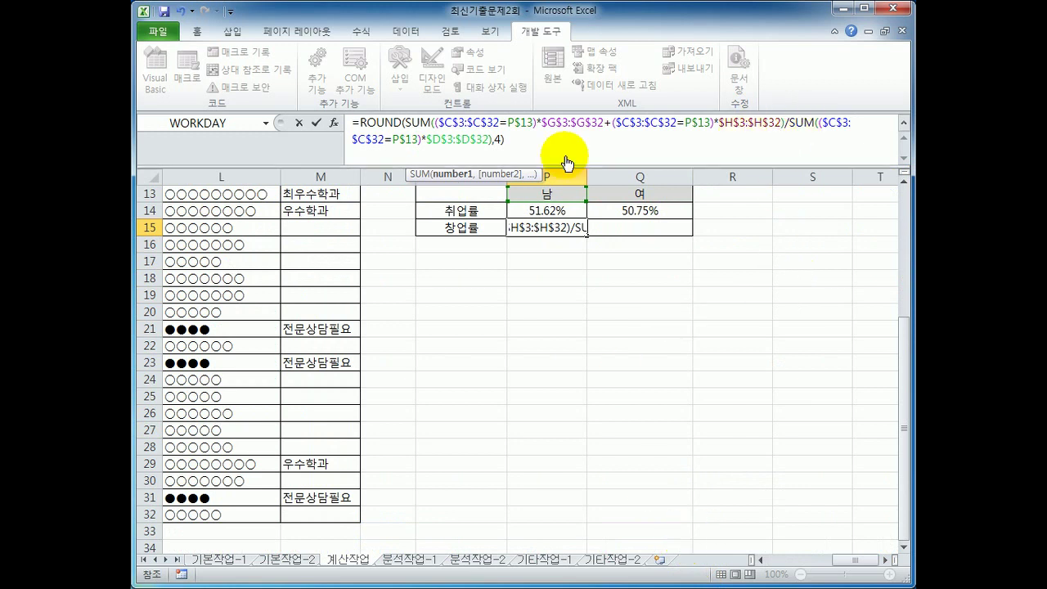
Check the two replaced ranges in P15, enter it as an array formula and fill it across to Q15
{"action": "left_click", "coordinate": [531, 131]}
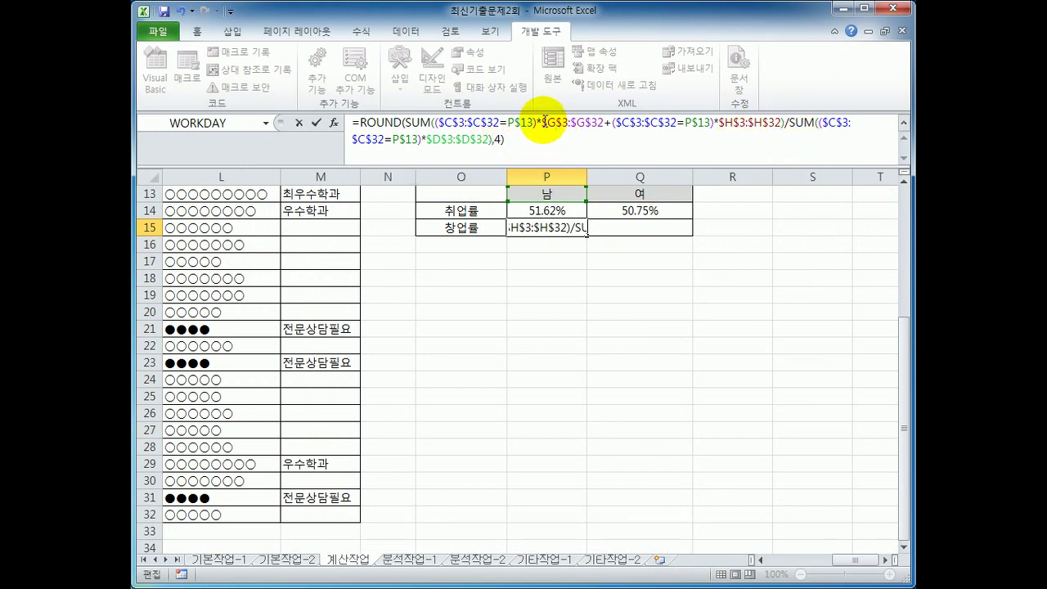
{"action": "left_click_drag", "start_coordinate": [541, 121], "coordinate": [603, 129]}
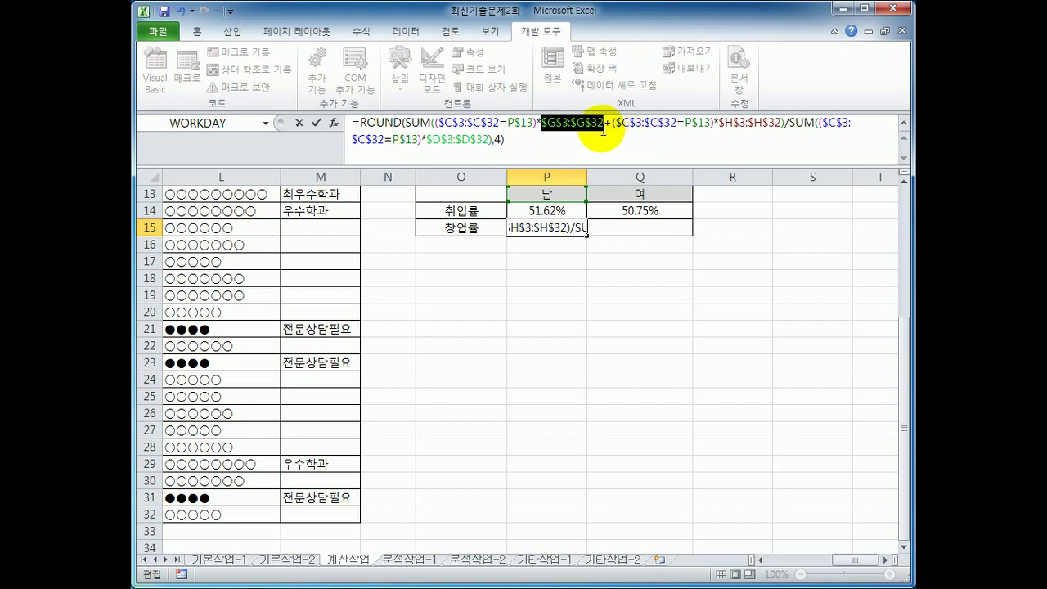
{"action": "left_click_drag", "start_coordinate": [714, 122], "coordinate": [787, 127]}
{"action": "left_click", "coordinate": [627, 146]}
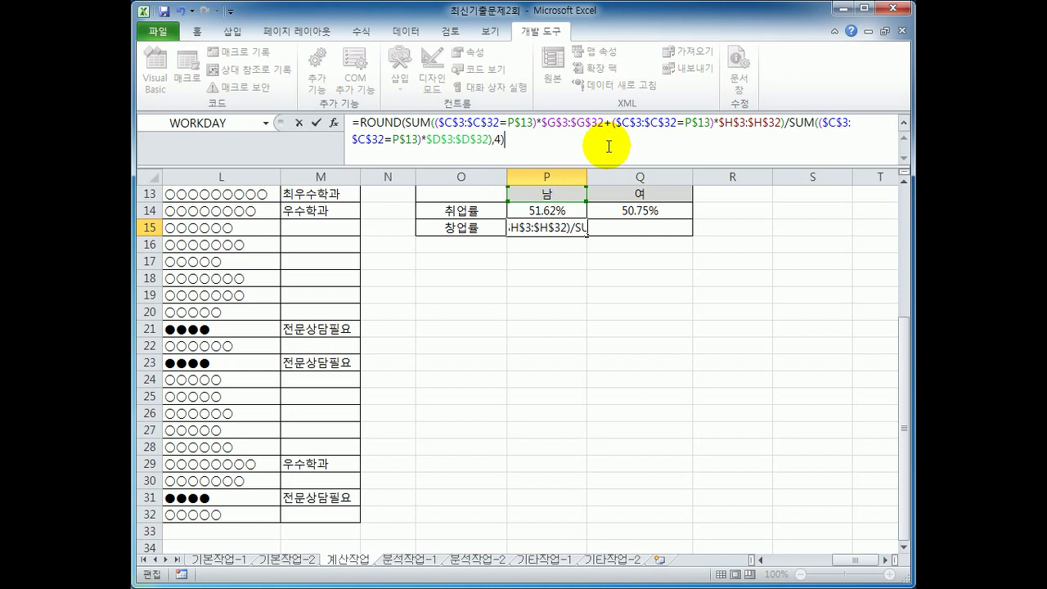
{"action": "key", "text": "ctrl+shift+Return"}
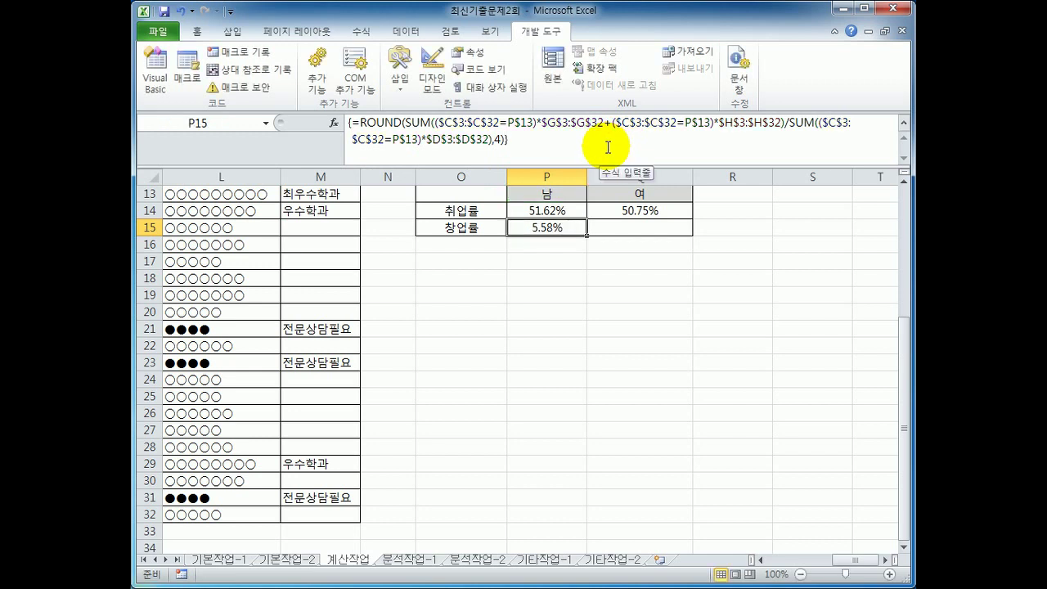
{"action": "left_click_drag", "start_coordinate": [587, 235], "coordinate": [667, 237]}
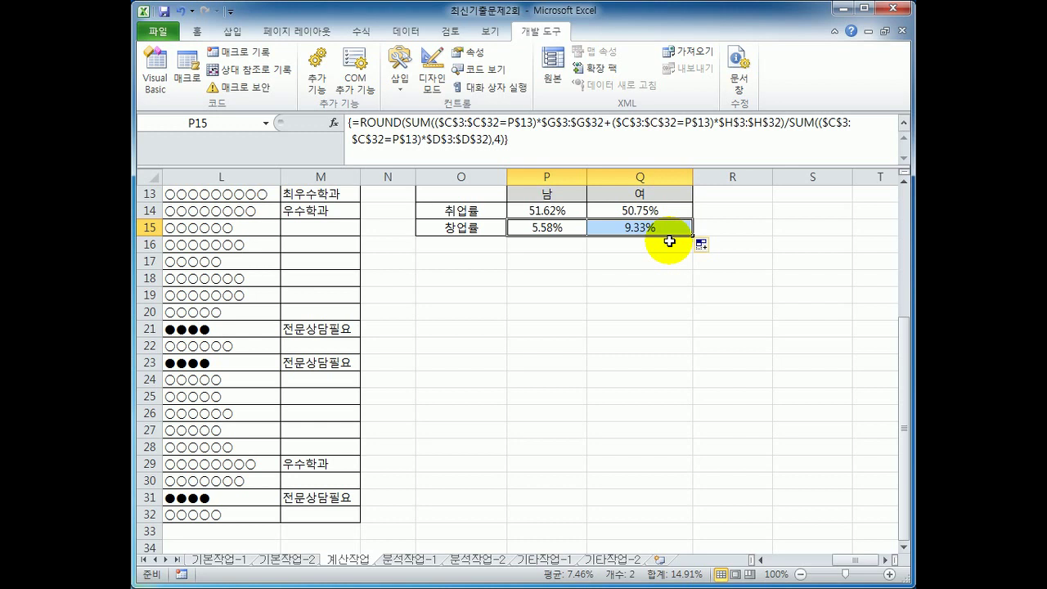
Collapse the expanded formula bar to a single line
{"action": "scroll", "coordinate": [407, 355], "scroll_direction": "up", "scroll_amount": 2}
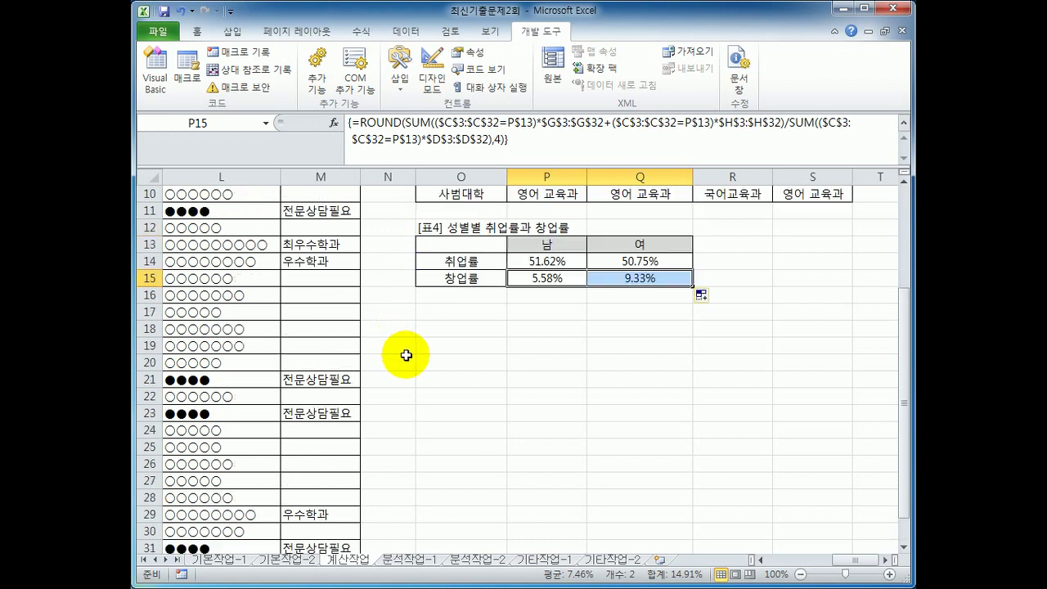
{"action": "left_click", "coordinate": [903, 123]}
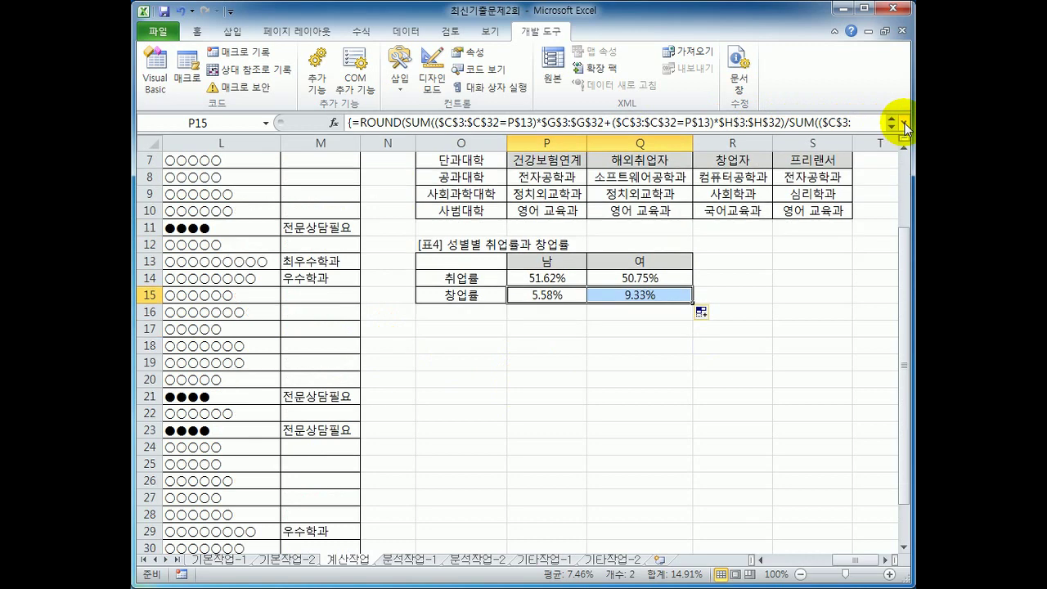
{"action": "left_click", "coordinate": [736, 383]}
{"action": "scroll", "coordinate": [721, 394], "scroll_direction": "up", "scroll_amount": 2}
{"action": "mouse_move", "coordinate": [851, 560]}
{"action": "left_mouse_down"}
{"action": "mouse_move", "coordinate": [807, 559]}
{"action": "mouse_move", "coordinate": [860, 561]}
{"action": "left_mouse_up"}
{"action": "left_click", "coordinate": [611, 381]}
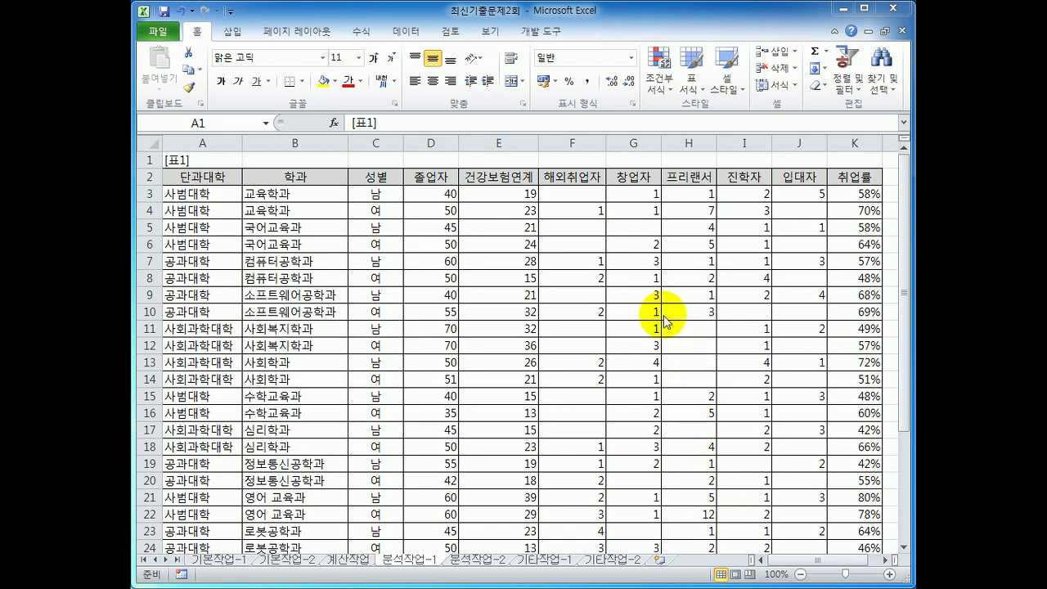
Create a PivotTable from range A2:K32 of the 분석작업-1 sheet, placed in the existing worksheet at cell M4
{"action": "left_click", "coordinate": [208, 182]}
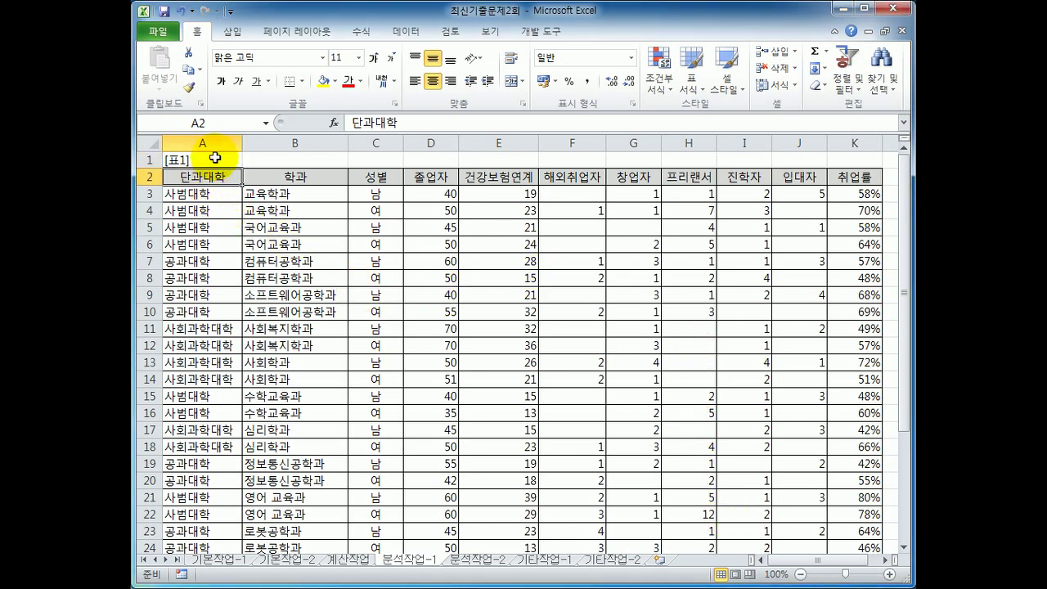
{"action": "left_click", "coordinate": [235, 33]}
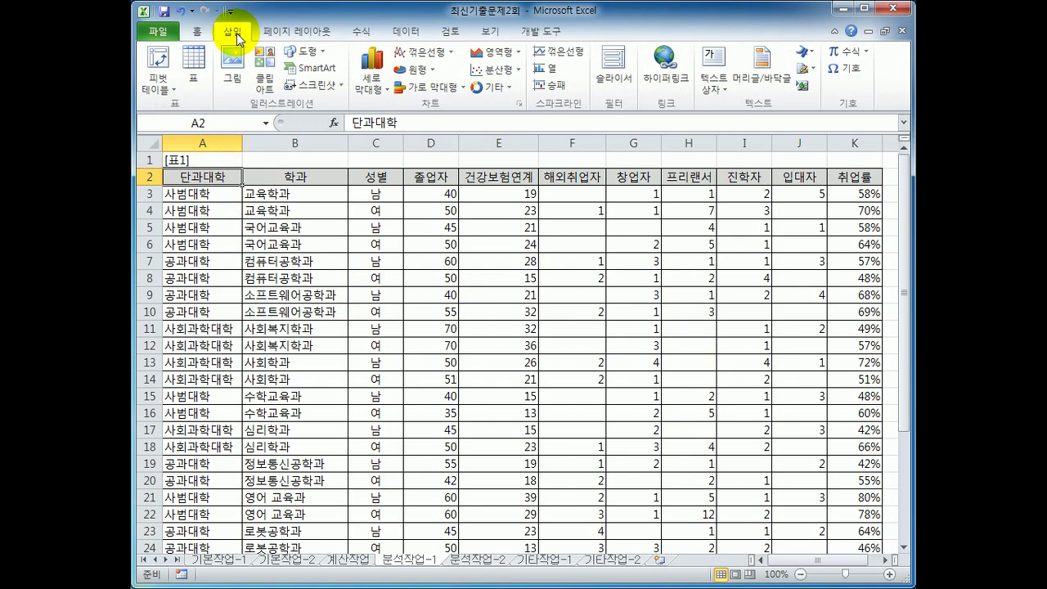
{"action": "left_click", "coordinate": [158, 64]}
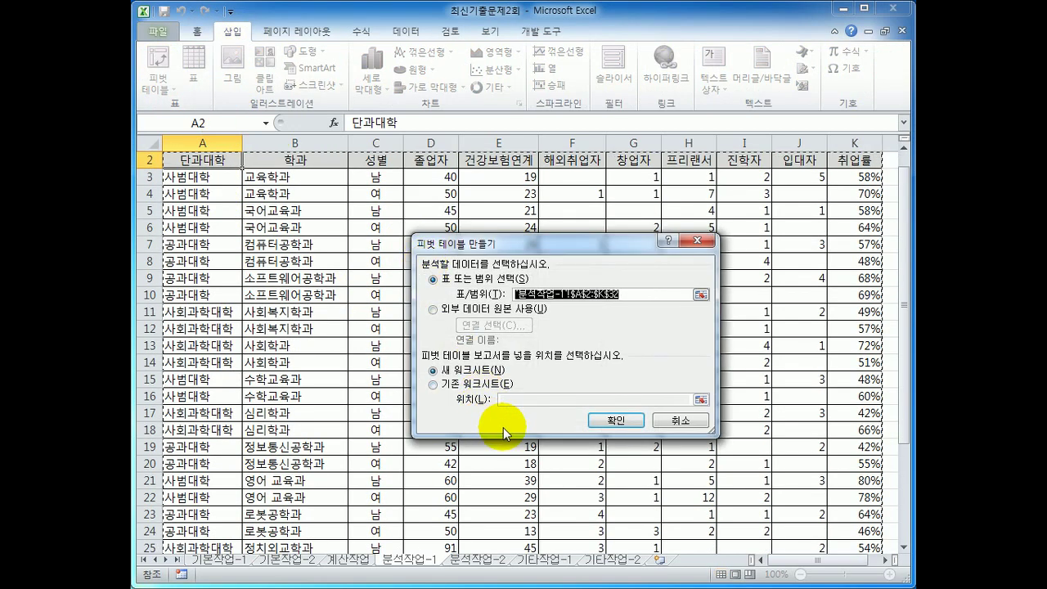
{"action": "scroll", "coordinate": [746, 503], "scroll_direction": "down", "scroll_amount": 5}
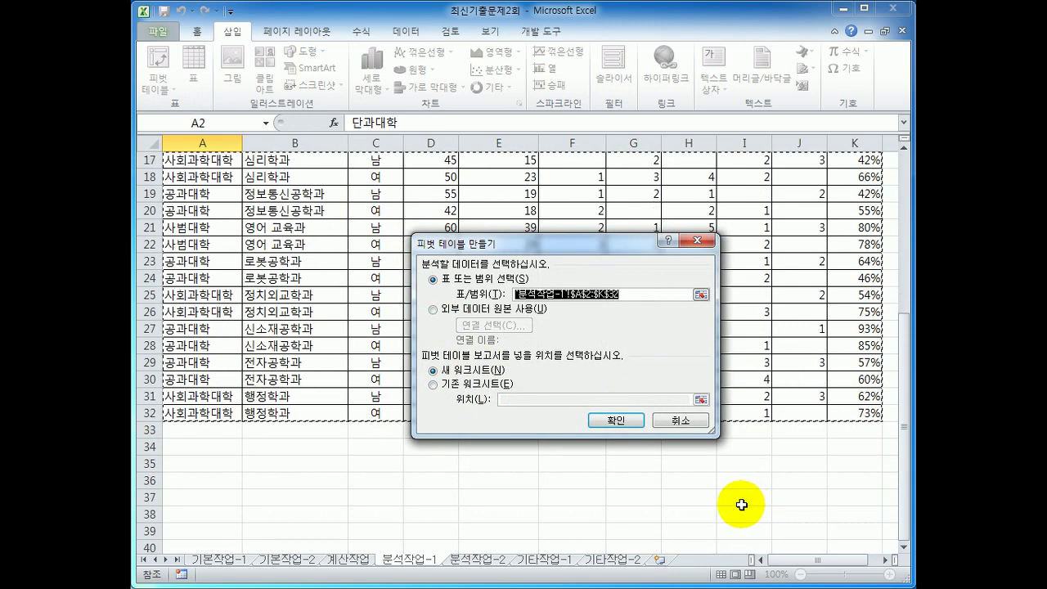
{"action": "left_click", "coordinate": [467, 387]}
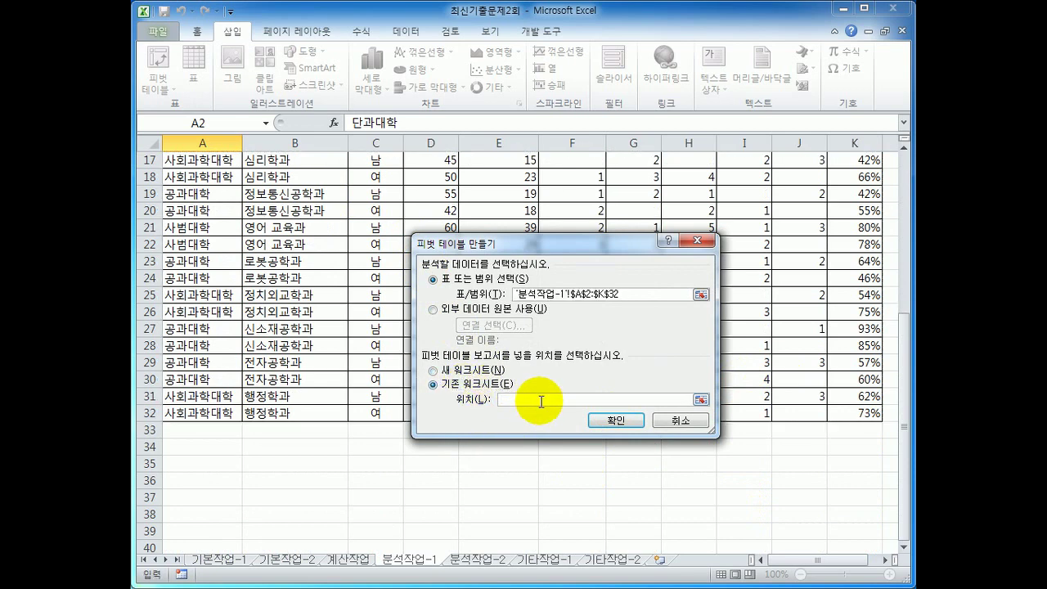
{"action": "left_click_drag", "start_coordinate": [827, 561], "coordinate": [847, 563]}
{"action": "scroll", "coordinate": [872, 467], "scroll_direction": "up", "scroll_amount": 6}
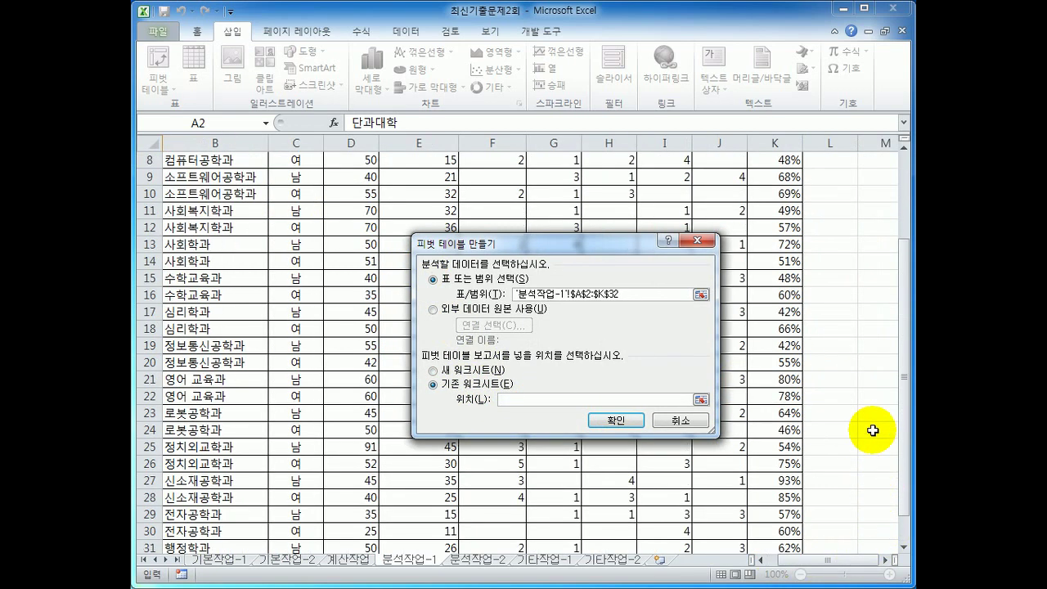
{"action": "left_click", "coordinate": [875, 194]}
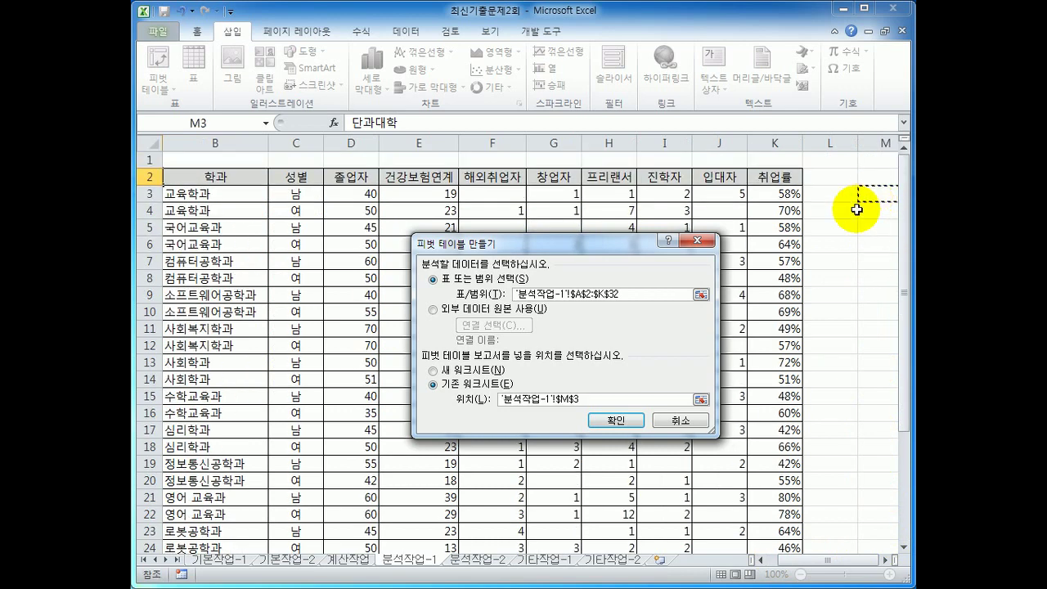
{"action": "left_click", "coordinate": [869, 222]}
{"action": "left_click", "coordinate": [871, 210]}
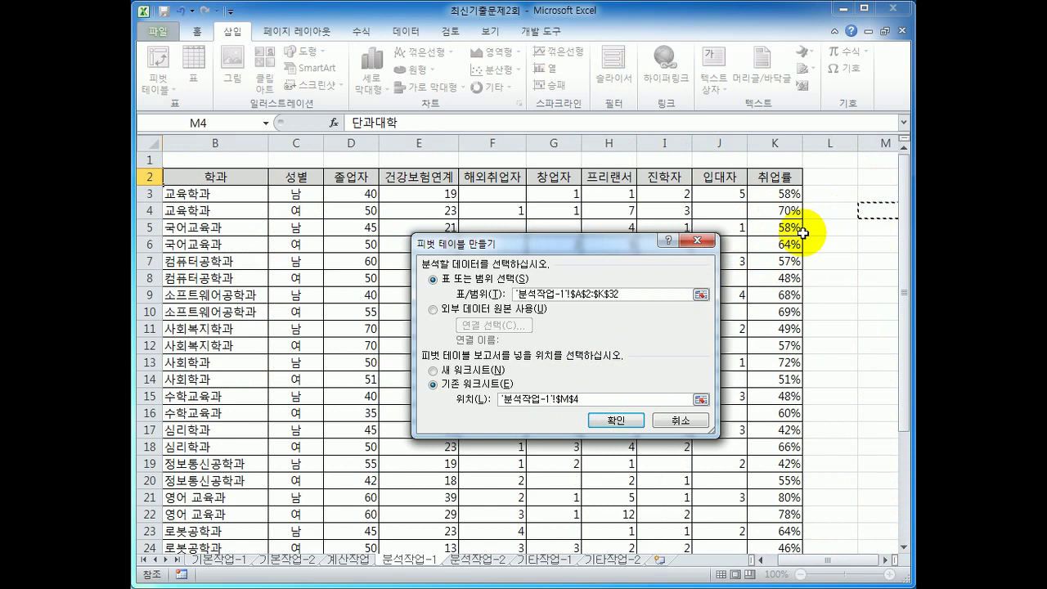
{"action": "left_click", "coordinate": [612, 419]}
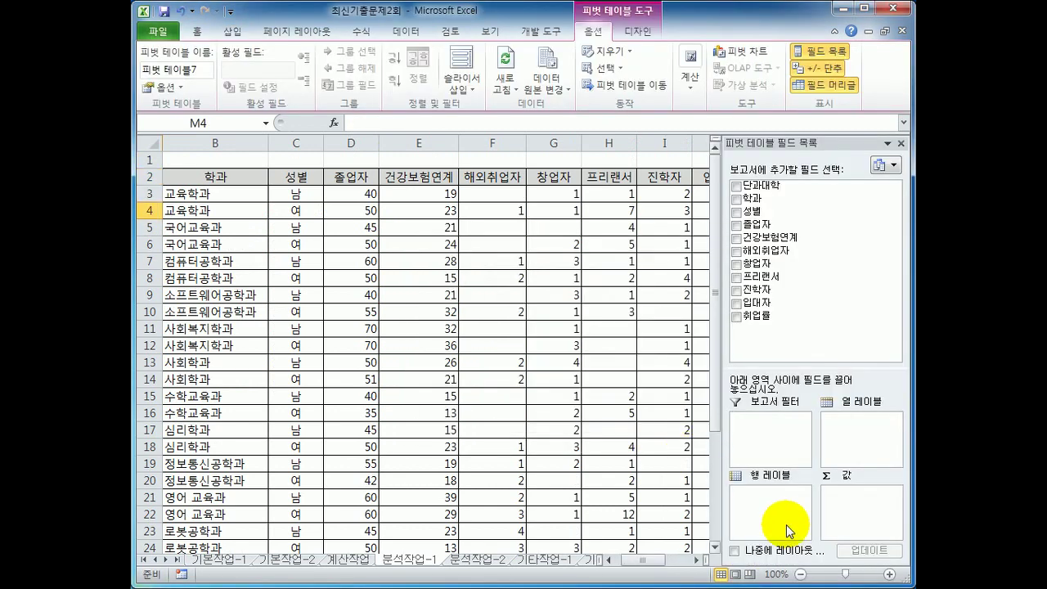
Lay out the PivotTable with 학과 as row labels, 성별 as column labels and 취업률 as values
{"action": "left_click", "coordinate": [701, 561]}
{"action": "left_click", "coordinate": [701, 560]}
{"action": "left_click", "coordinate": [701, 560]}
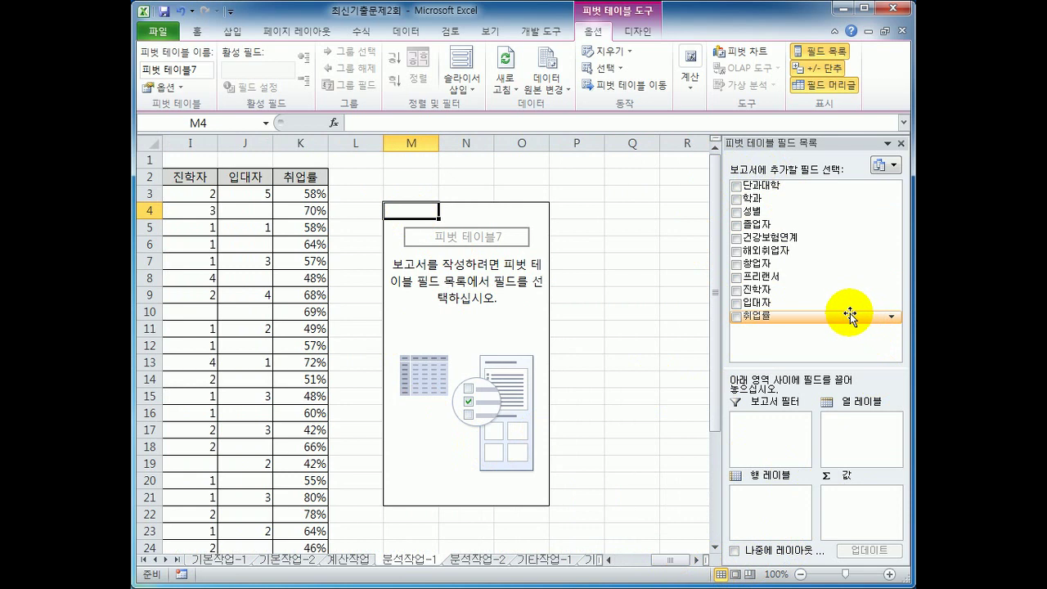
{"action": "left_click_drag", "start_coordinate": [771, 200], "coordinate": [778, 508]}
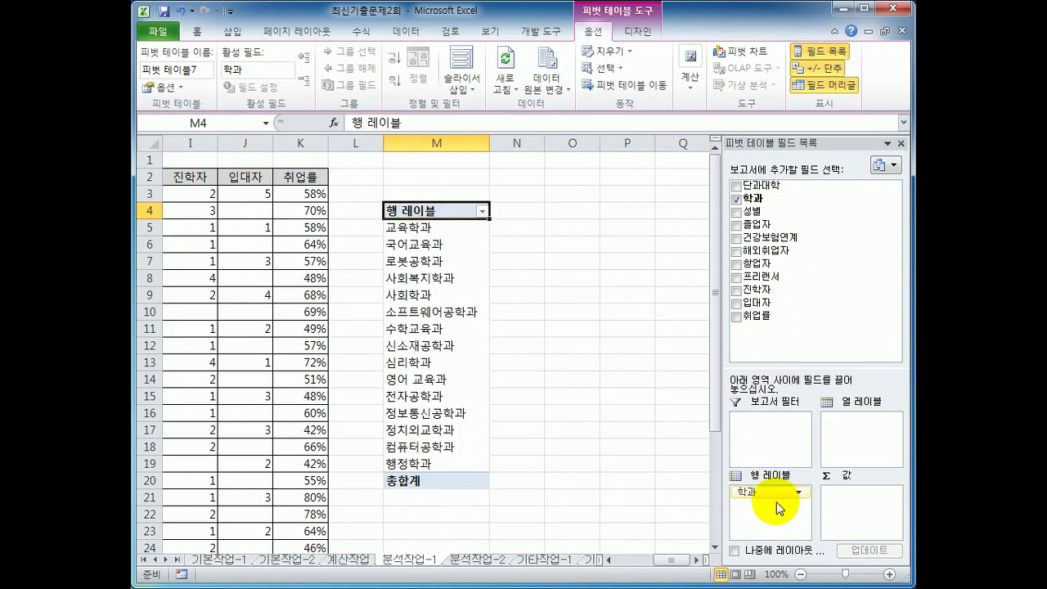
{"action": "left_click_drag", "start_coordinate": [773, 213], "coordinate": [851, 425]}
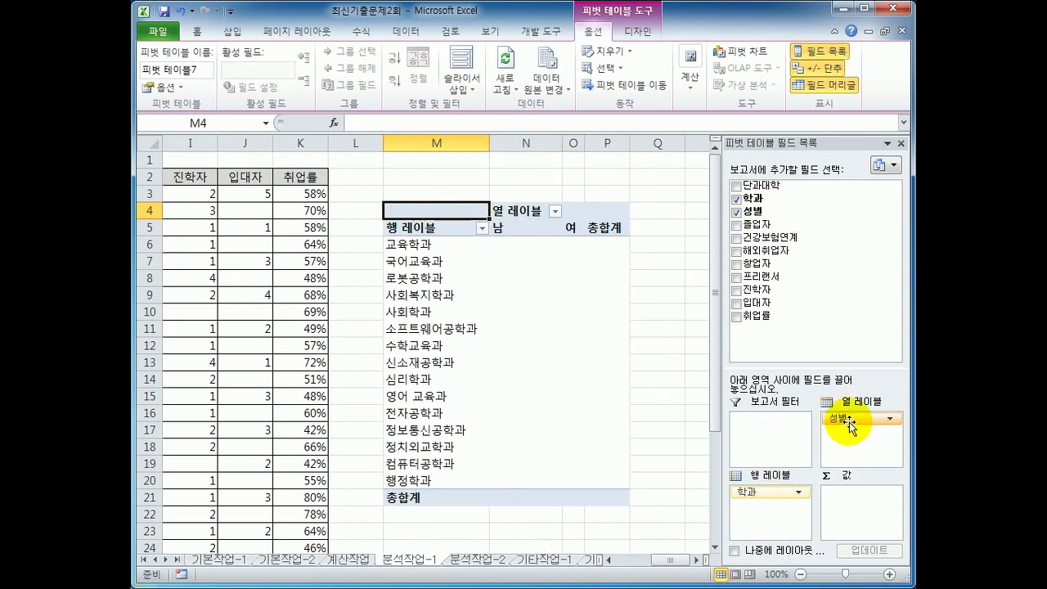
{"action": "left_click_drag", "start_coordinate": [740, 315], "coordinate": [848, 518]}
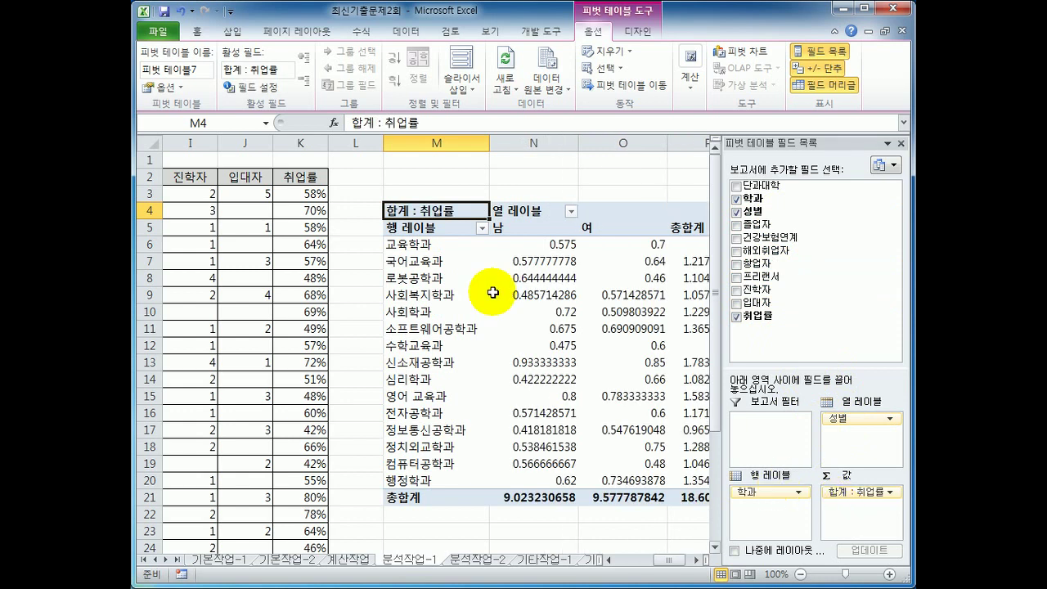
Change the summary function of the PivotTable's 취업률 value field to average (평균)
{"action": "right_click", "coordinate": [450, 211]}
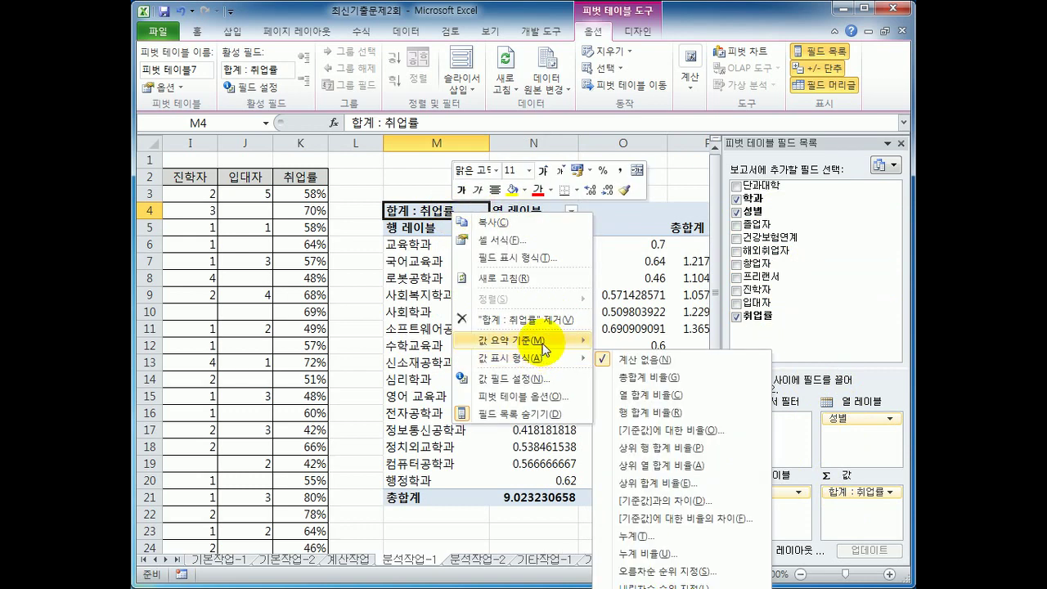
{"action": "mouse_move", "coordinate": [583, 347]}
{"action": "left_click", "coordinate": [634, 377]}
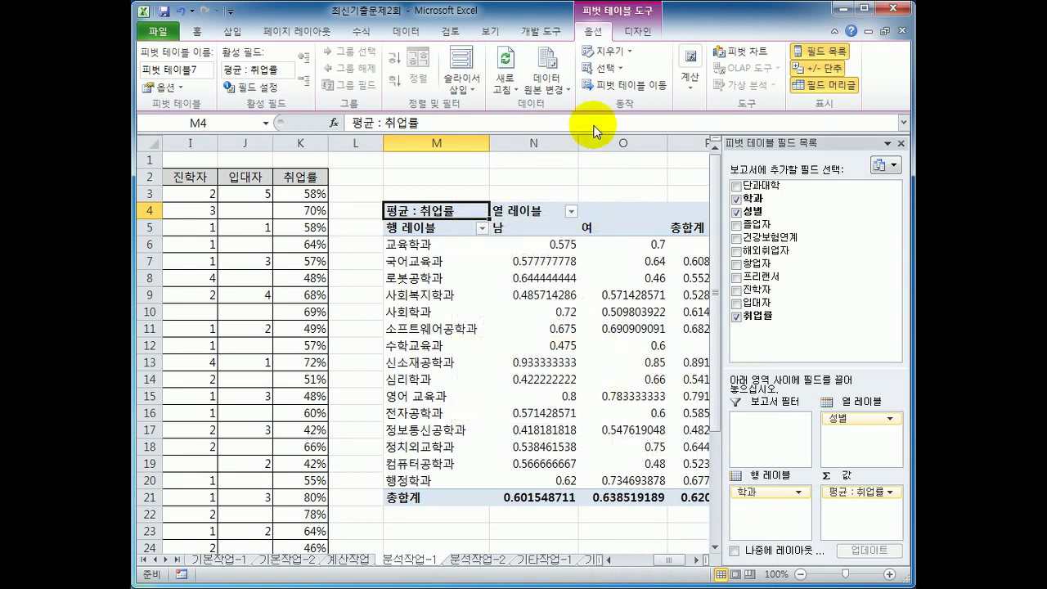
Set the PivotTable's report layout to outline form (개요 형식으로 표시)
{"action": "left_click", "coordinate": [635, 34]}
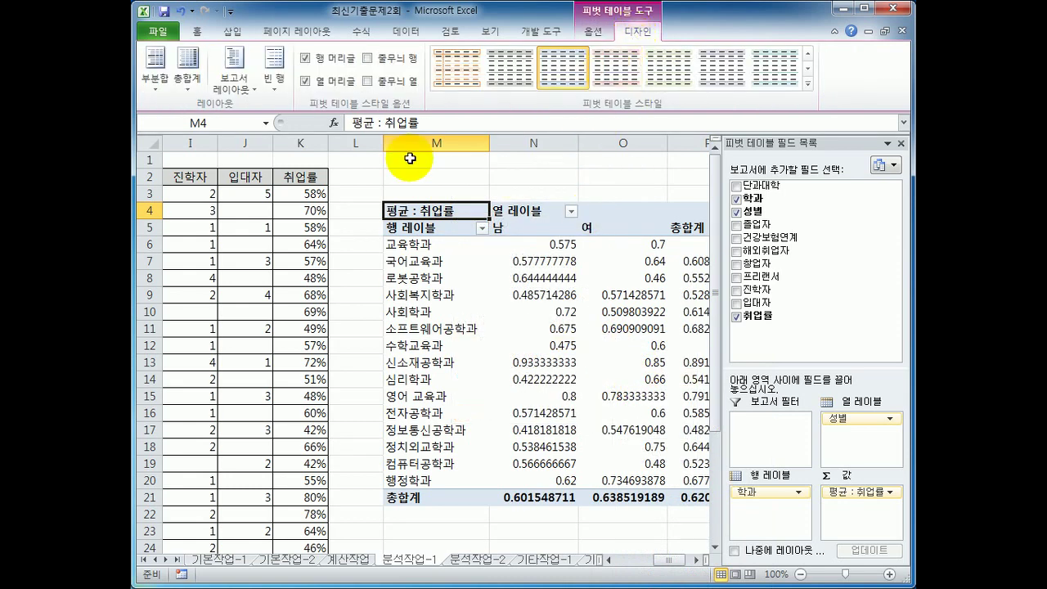
{"action": "left_click", "coordinate": [234, 68]}
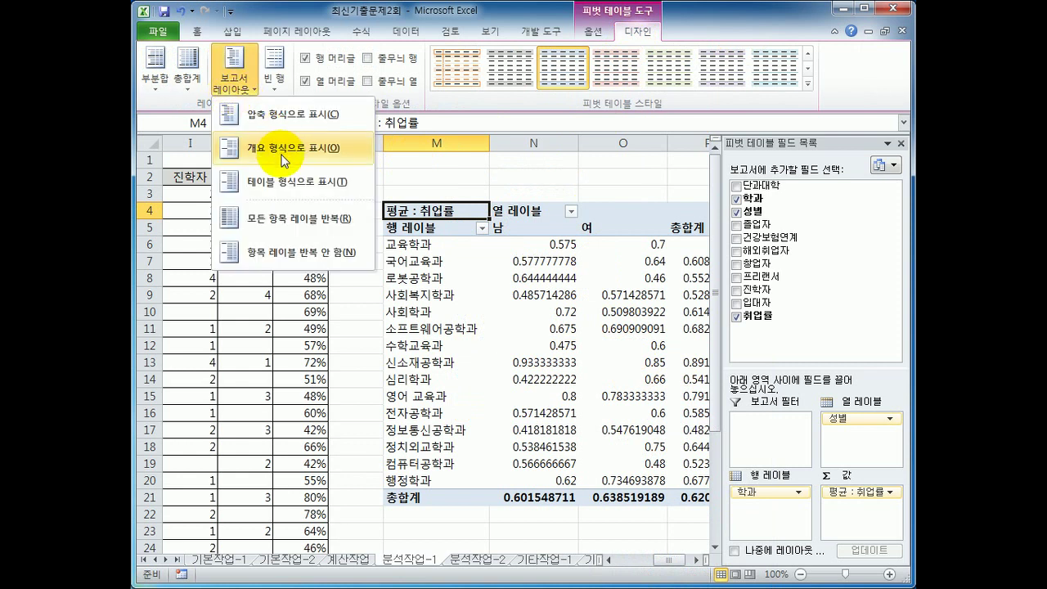
{"action": "left_click", "coordinate": [283, 161]}
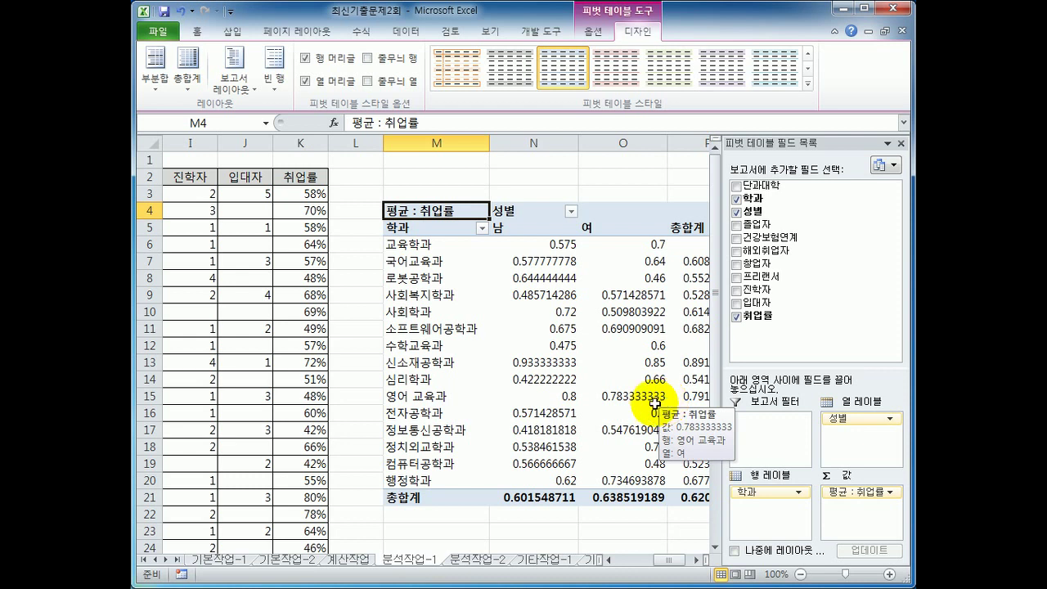
Format the PivotTable's average 취업률 value field as a percentage (백분율) with one decimal place
{"action": "right_click", "coordinate": [437, 214]}
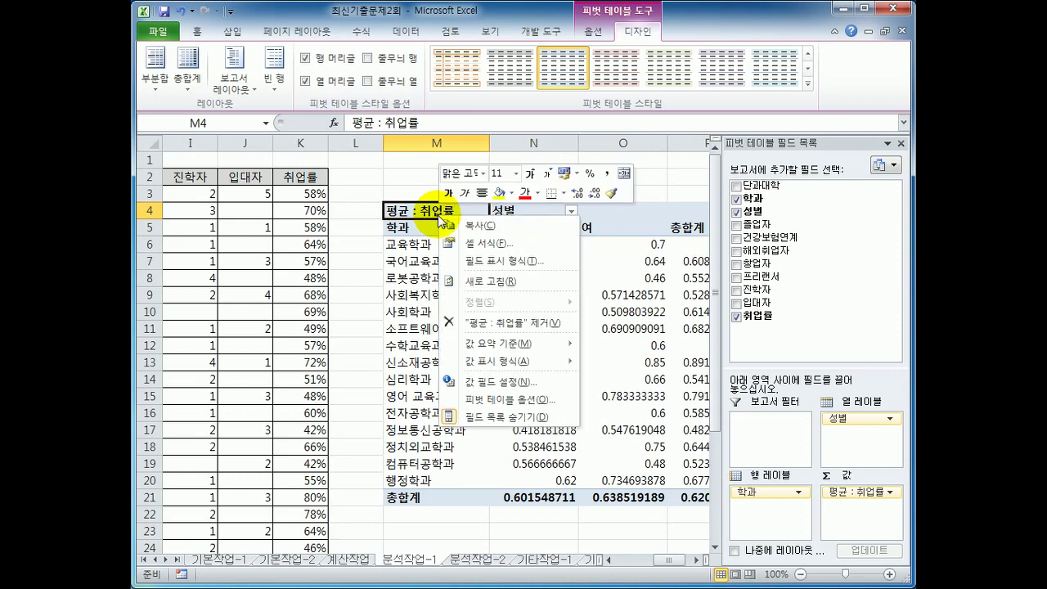
{"action": "left_click", "coordinate": [538, 388]}
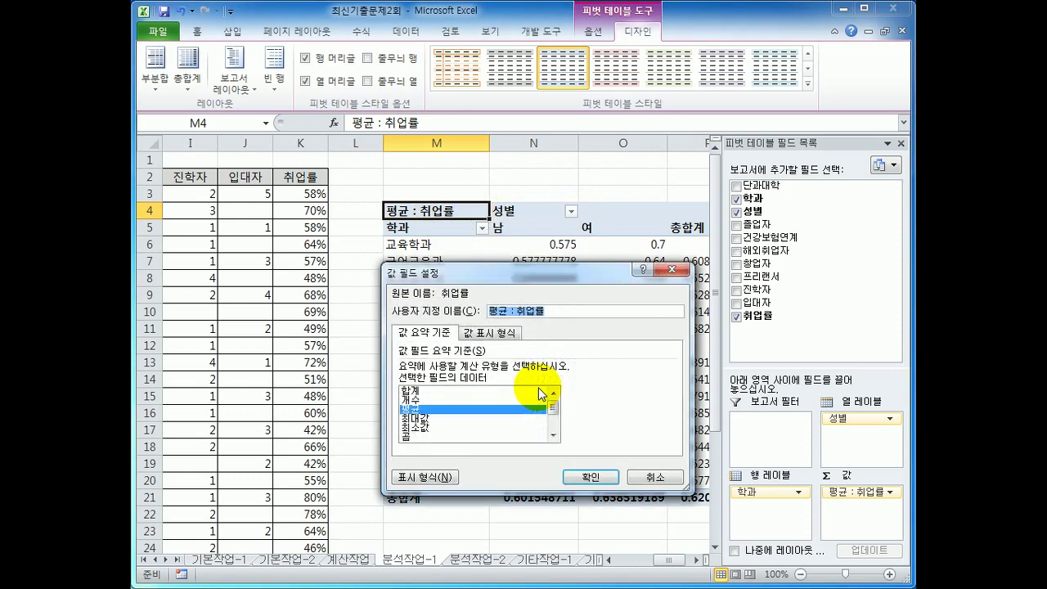
{"action": "left_click", "coordinate": [448, 479]}
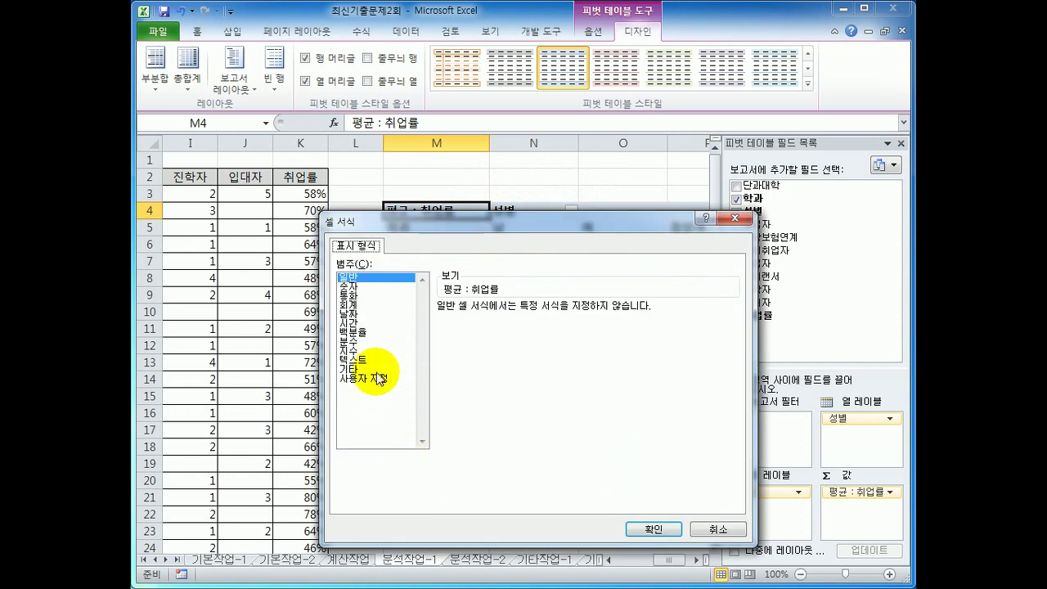
{"action": "left_click", "coordinate": [368, 333]}
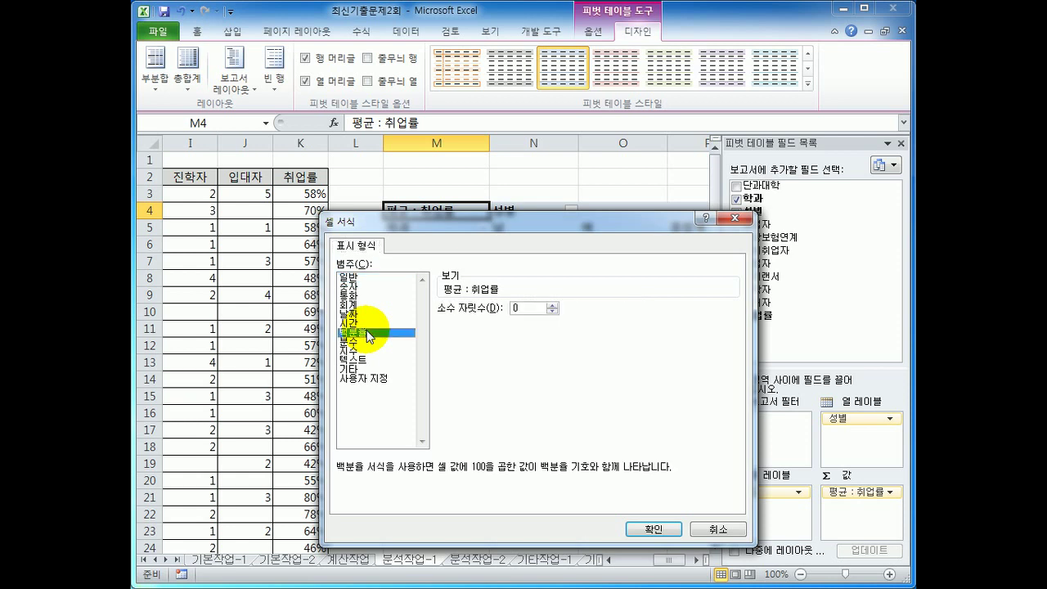
{"action": "left_click", "coordinate": [552, 305]}
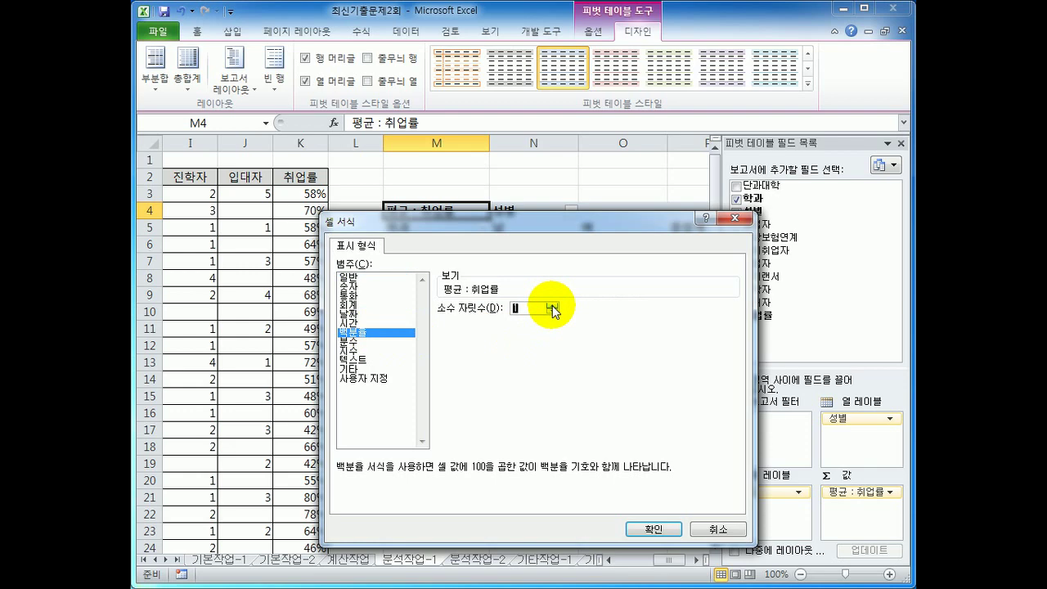
{"action": "left_click", "coordinate": [643, 529]}
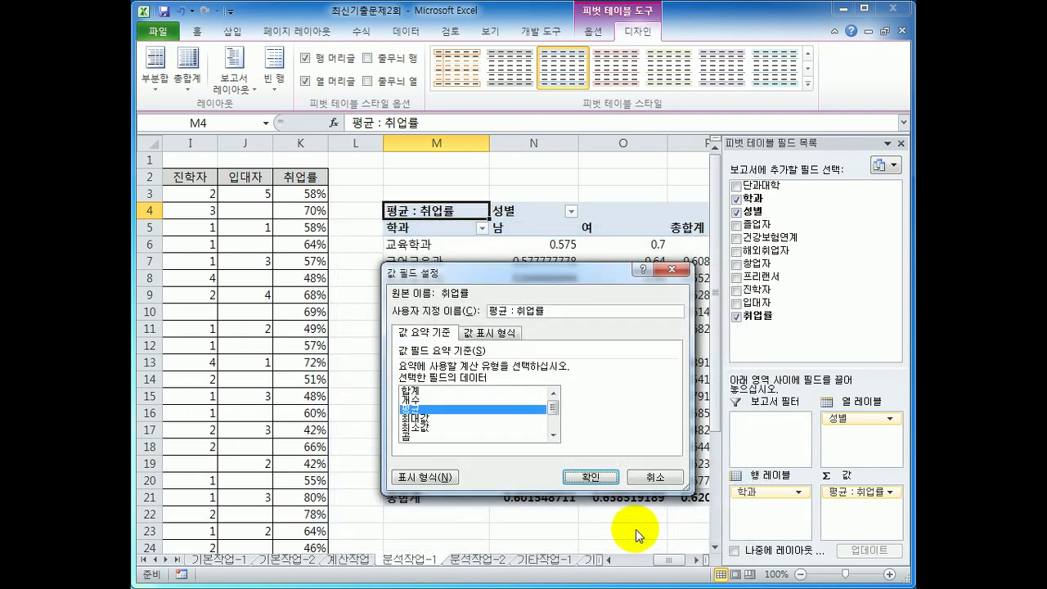
{"action": "left_click", "coordinate": [610, 481]}
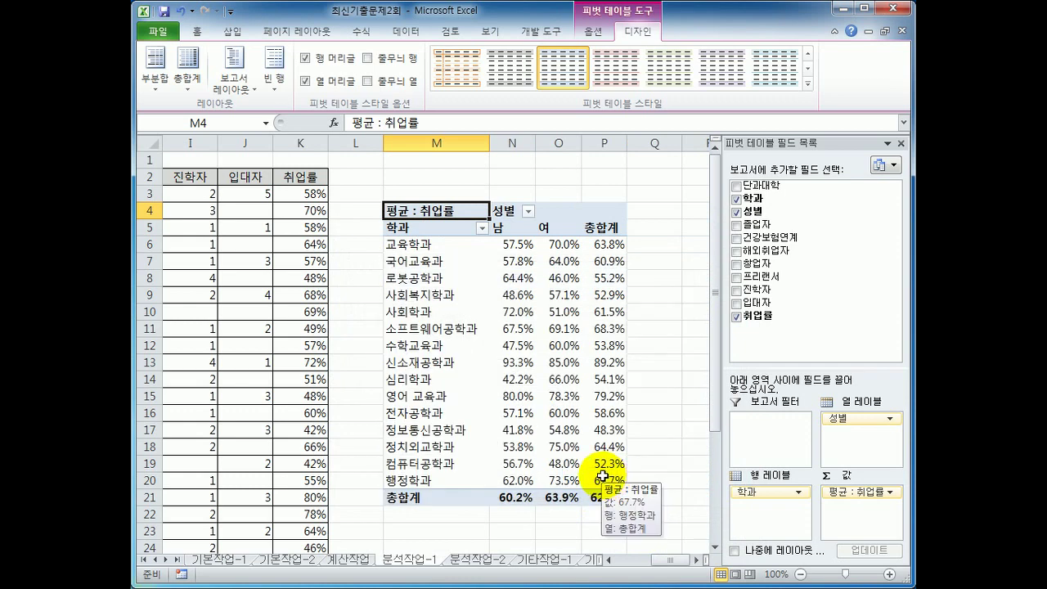
Apply the red PivotTable style 피벗 스타일 밝게 10 and turn on banded columns (줄무늬 열)
{"action": "left_click", "coordinate": [808, 87]}
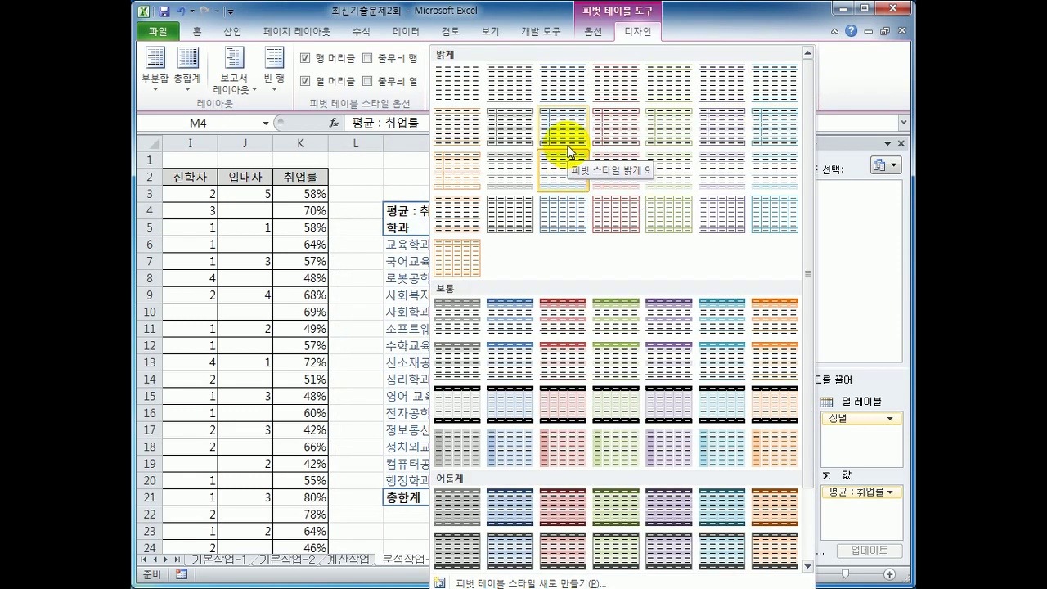
{"action": "left_click", "coordinate": [624, 129]}
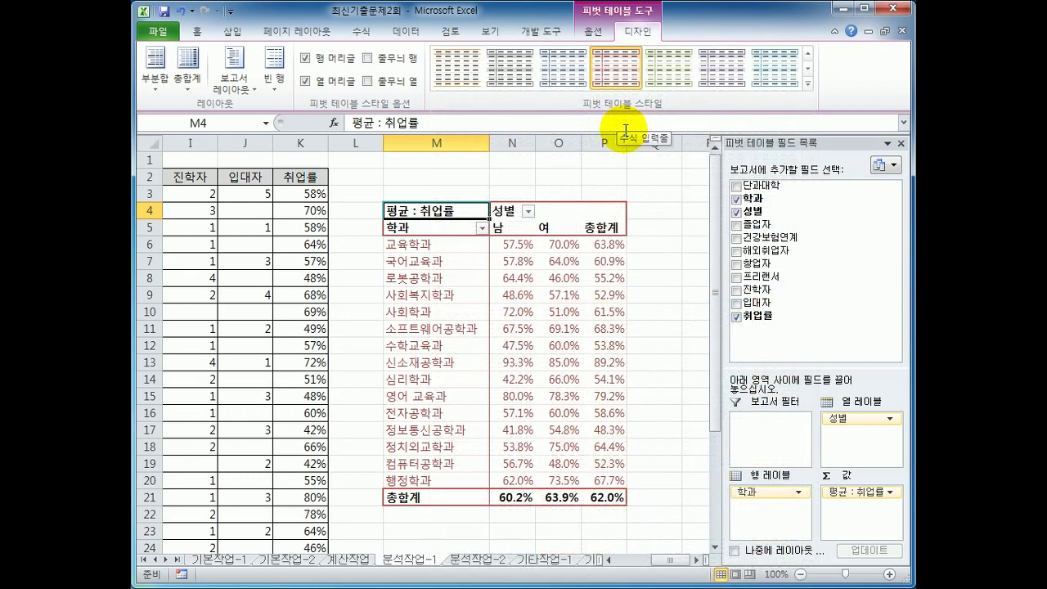
{"action": "left_click", "coordinate": [408, 85]}
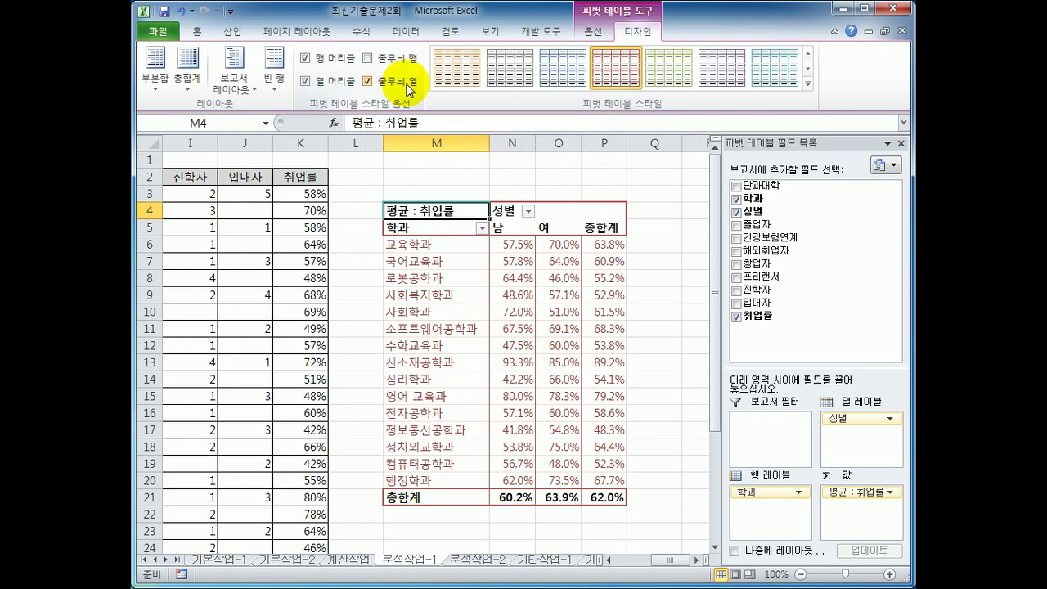
Start recording a macro named 취업률부분합 on the 분석작업-2 sheet, stored in the current workbook
{"action": "left_click", "coordinate": [465, 560]}
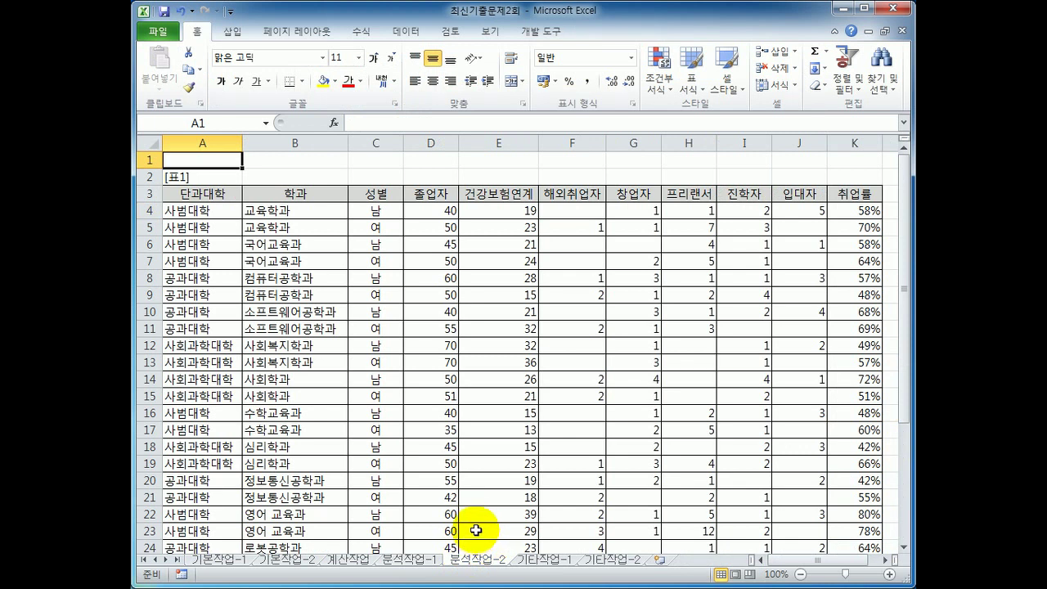
{"action": "left_click", "coordinate": [538, 31]}
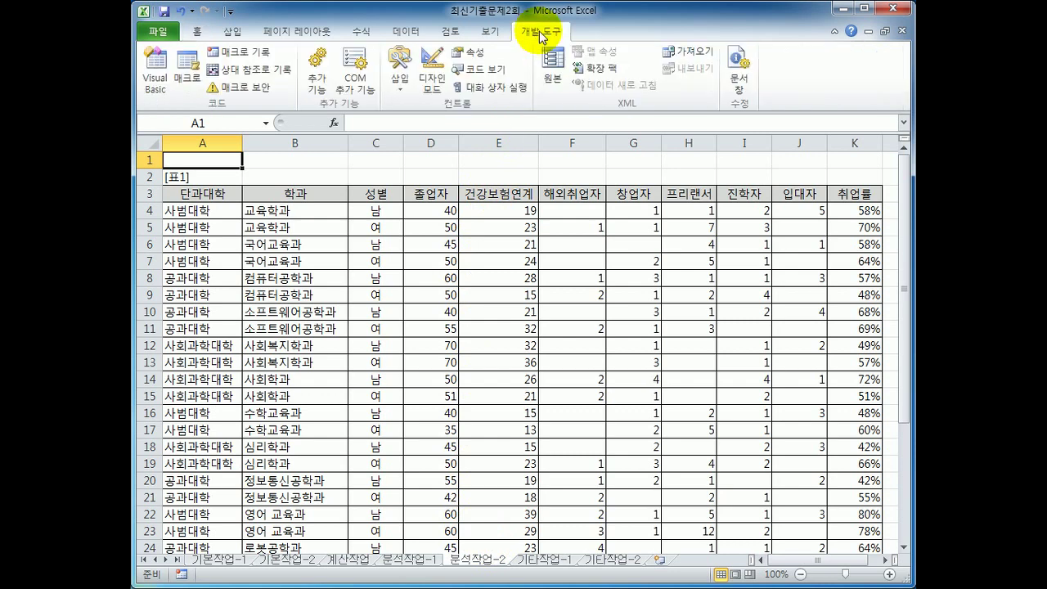
{"action": "left_click", "coordinate": [235, 51]}
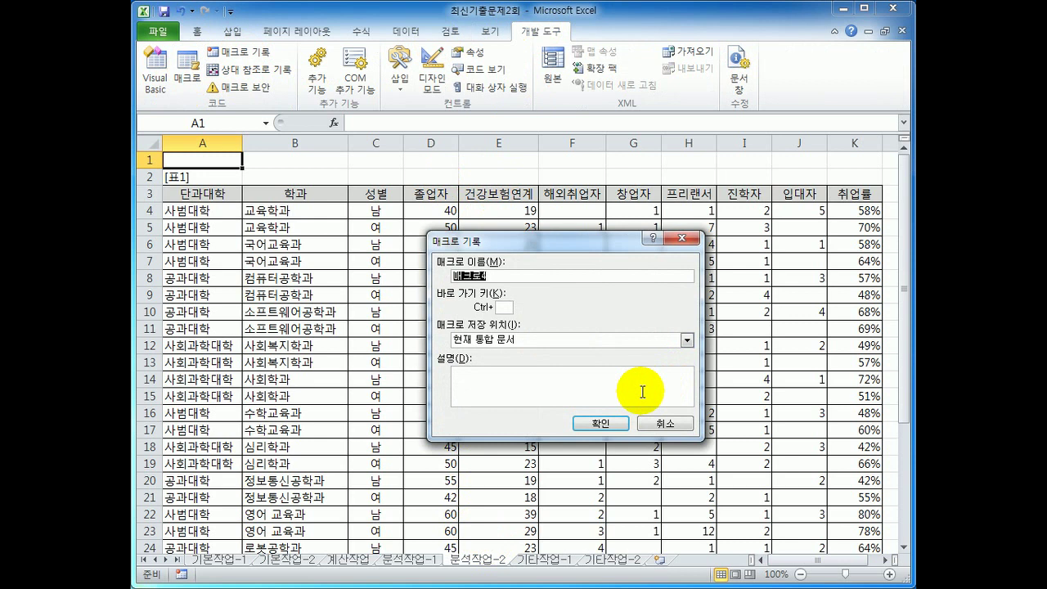
{"action": "key", "text": "BackSpace"}
{"action": "type", "text": "취업률부분합"}
{"action": "left_click", "coordinate": [603, 422]}
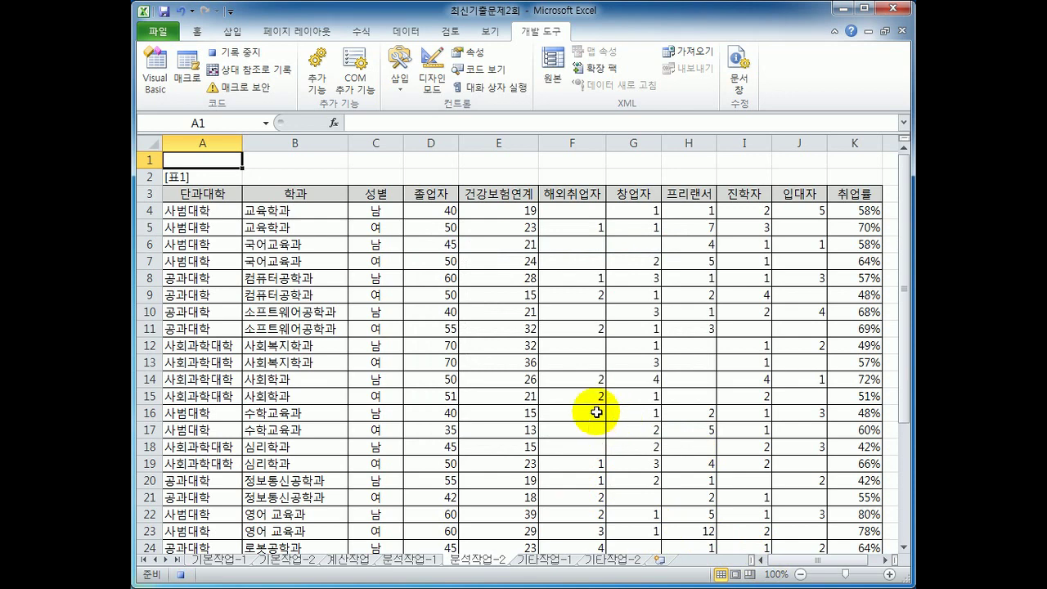
Sort the table starting at A3 by 단과대학 ascending, with 취업률 descending as the second level
{"action": "left_click", "coordinate": [216, 194]}
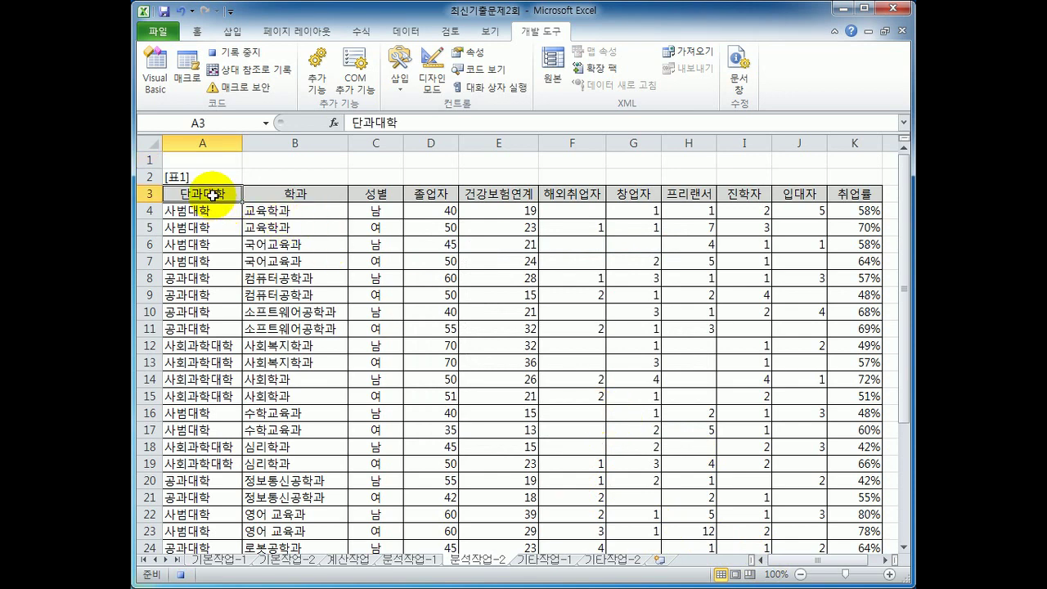
{"action": "left_click", "coordinate": [404, 31]}
{"action": "left_click", "coordinate": [459, 80]}
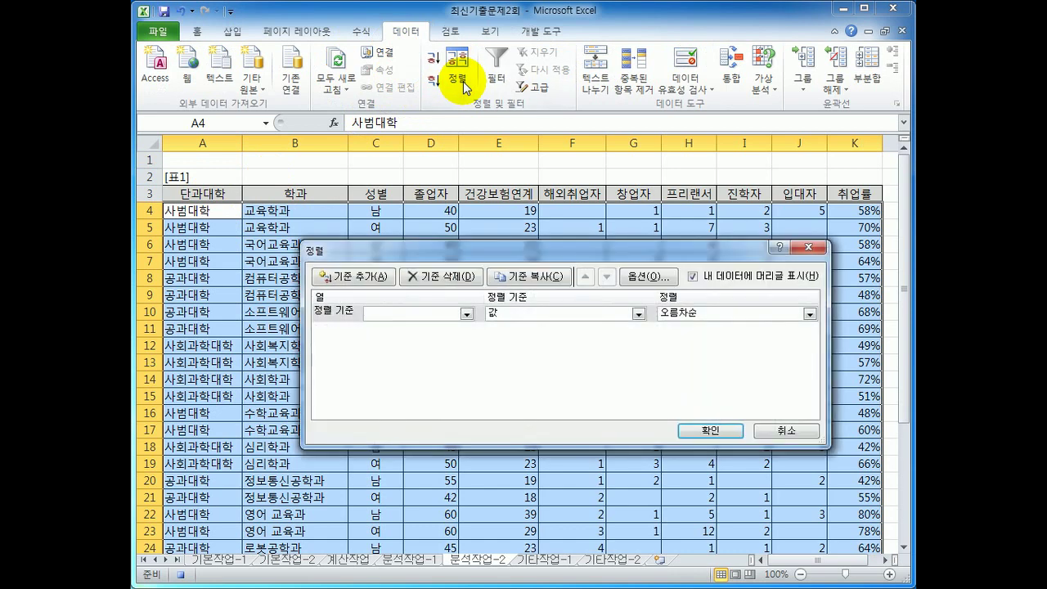
{"action": "left_click", "coordinate": [466, 315]}
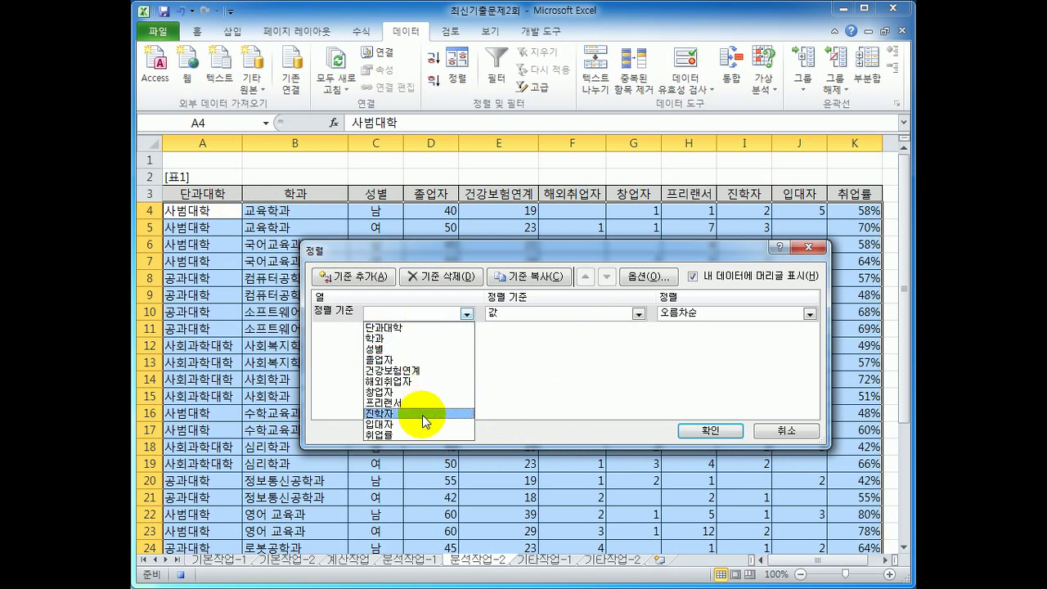
{"action": "left_click", "coordinate": [428, 328]}
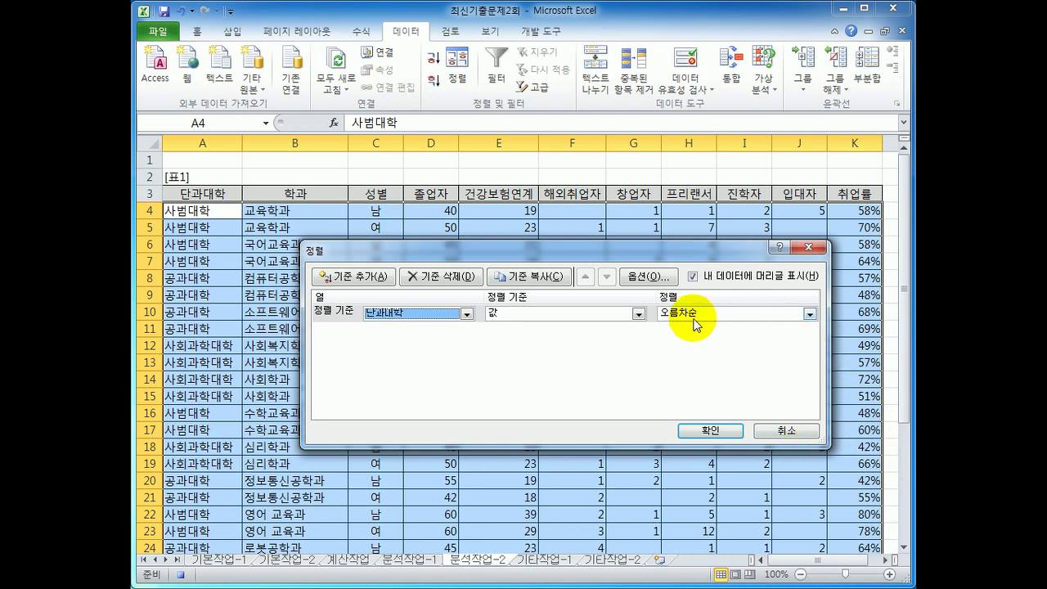
{"action": "left_click", "coordinate": [343, 276]}
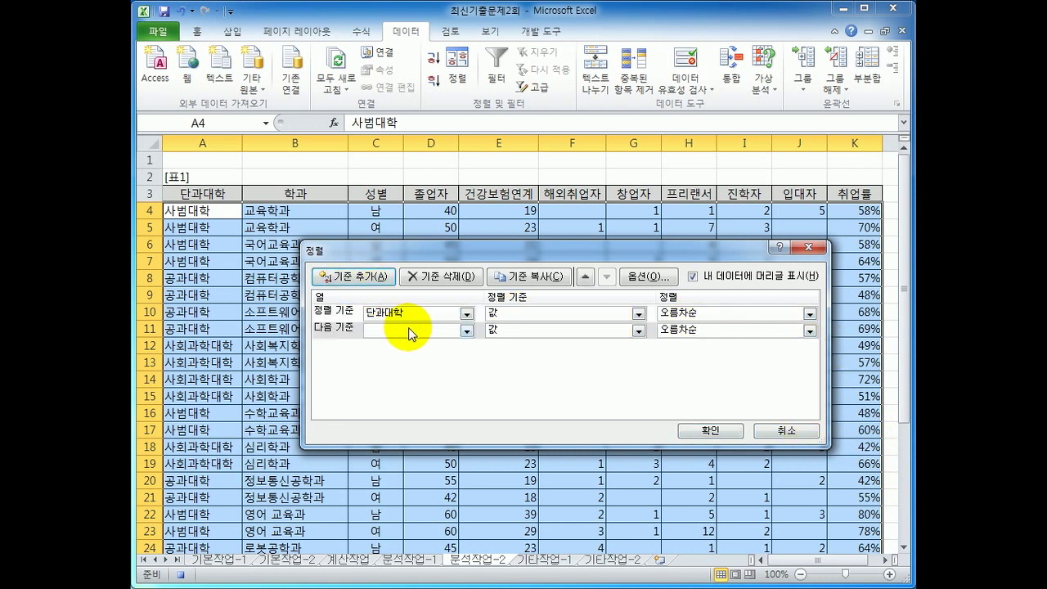
{"action": "left_click", "coordinate": [466, 331]}
{"action": "left_click", "coordinate": [453, 451]}
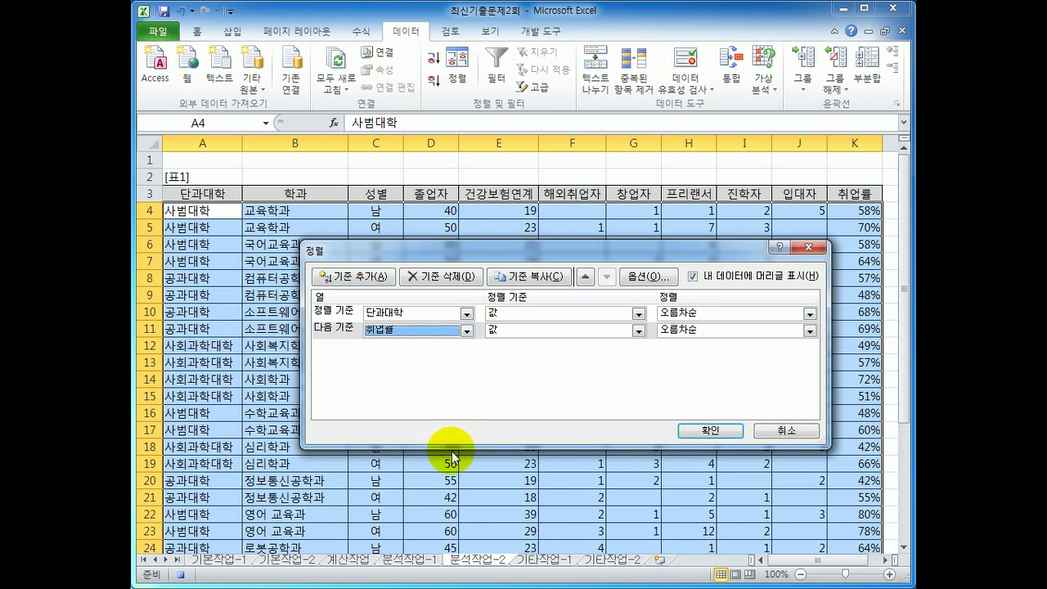
{"action": "left_click", "coordinate": [740, 331]}
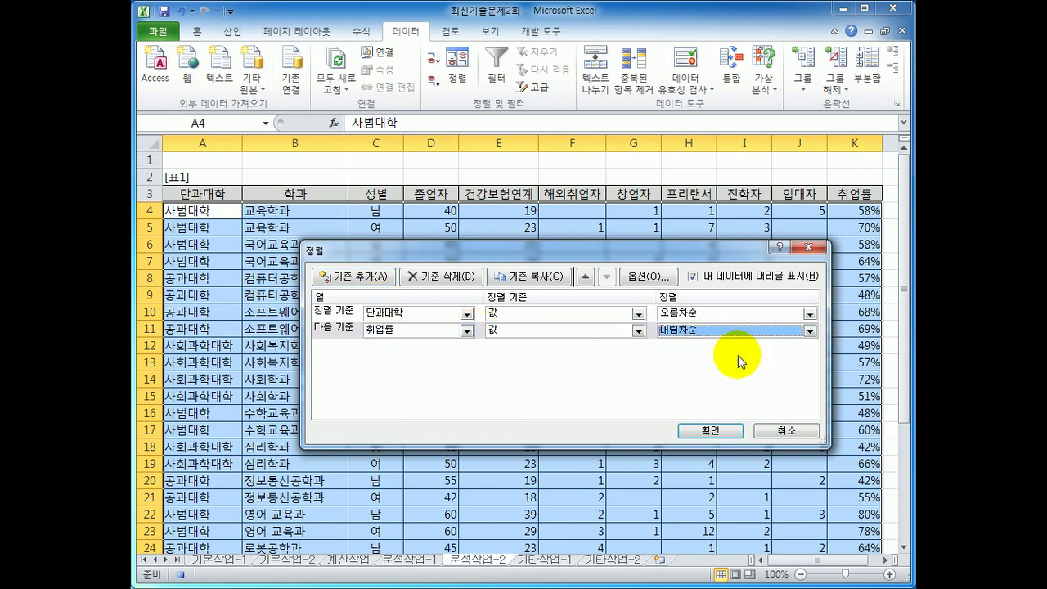
{"action": "left_click", "coordinate": [702, 429]}
{"action": "scroll", "coordinate": [686, 409], "scroll_direction": "down", "scroll_amount": 7}
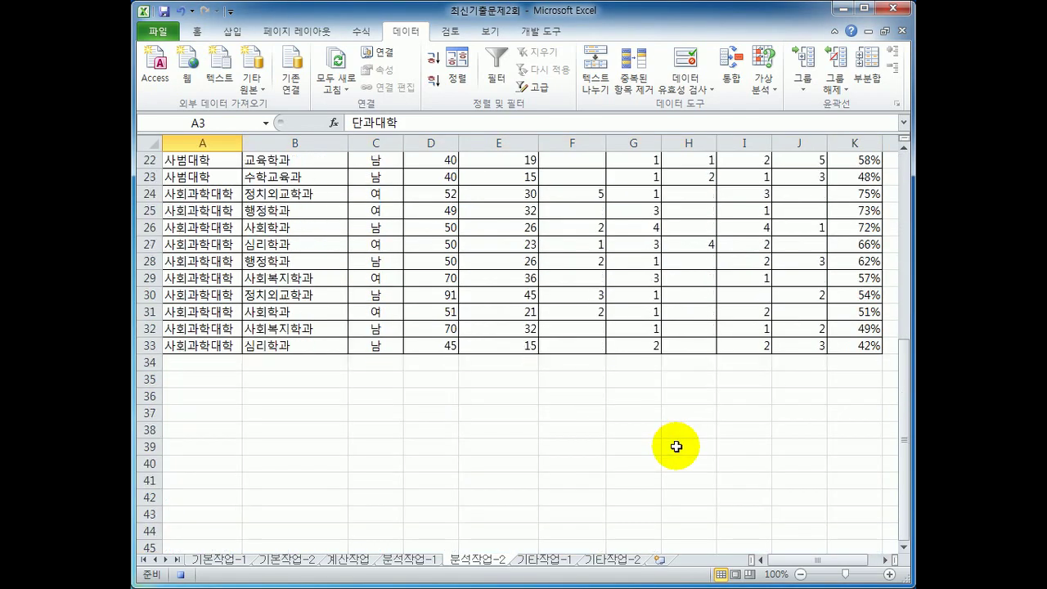
{"action": "scroll", "coordinate": [675, 442], "scroll_direction": "up", "scroll_amount": 7}
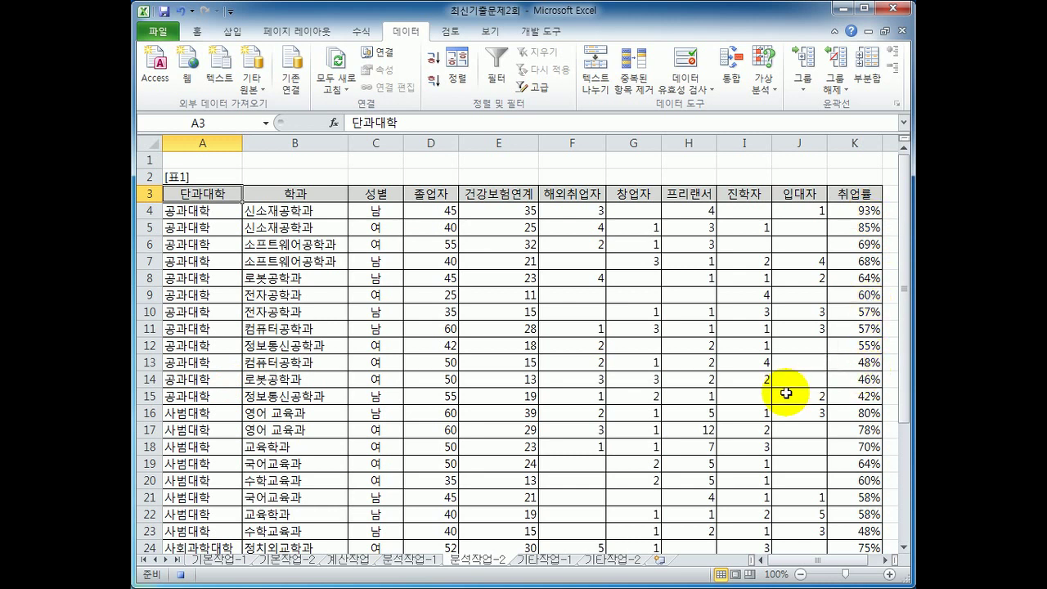
Add subtotals grouped by 단과대학 that average (평균) the 취업률 column, and stop recording the macro
{"action": "left_click", "coordinate": [865, 82]}
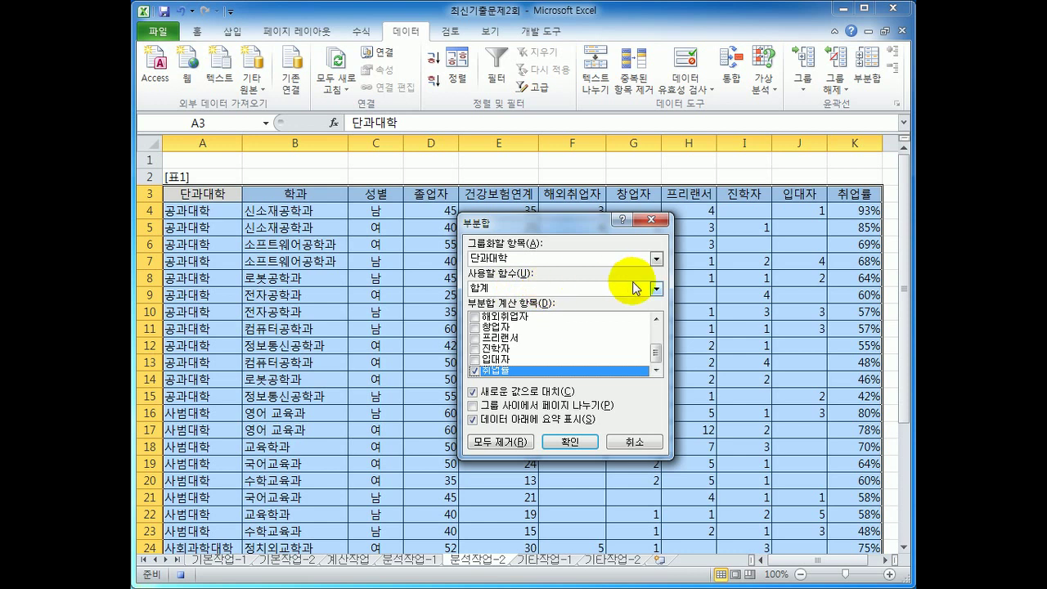
{"action": "left_click", "coordinate": [599, 285]}
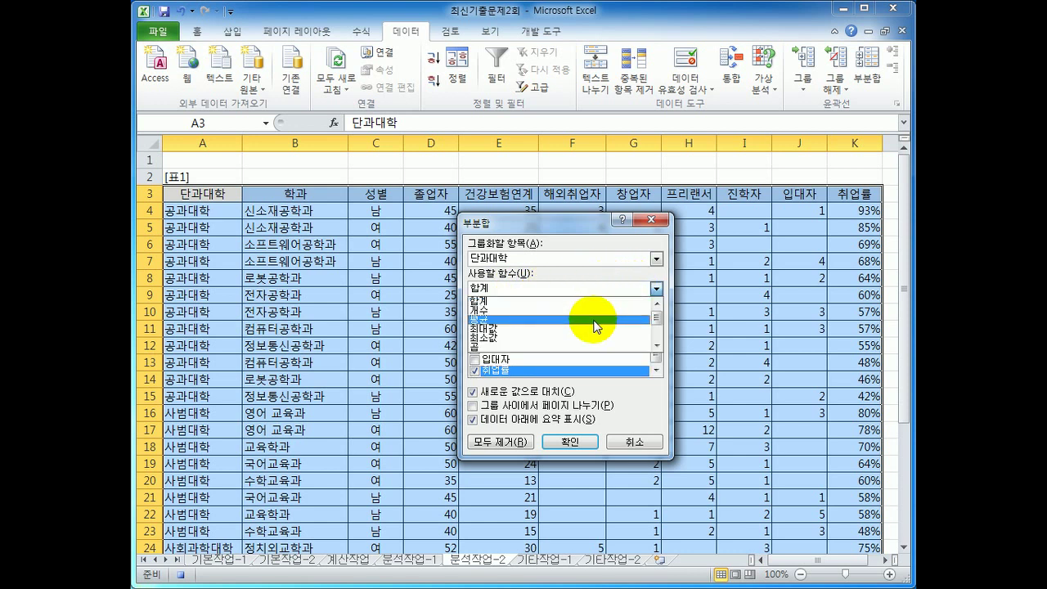
{"action": "left_click", "coordinate": [595, 320]}
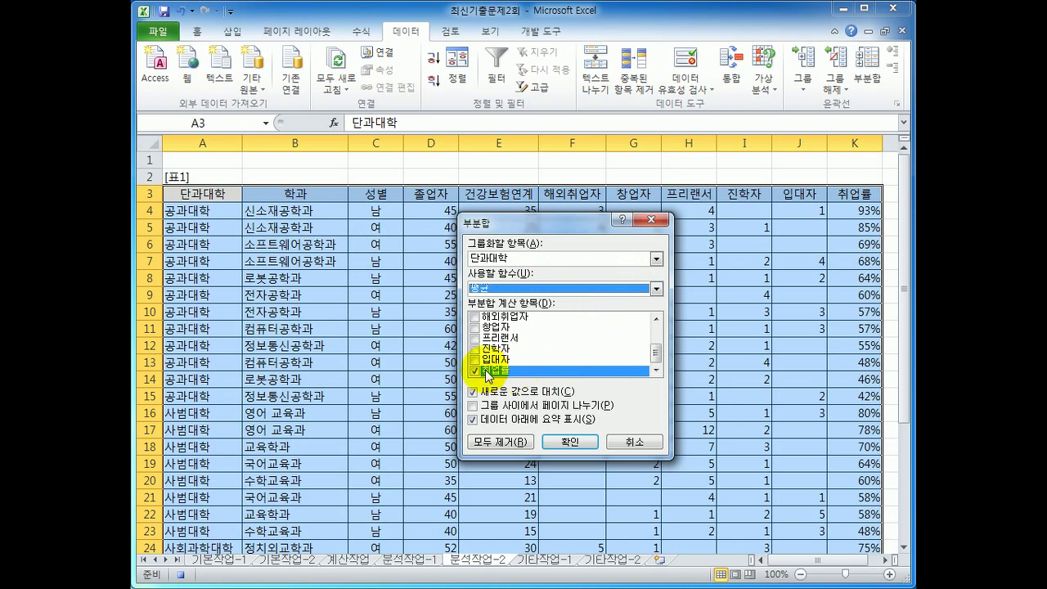
{"action": "left_click", "coordinate": [577, 442]}
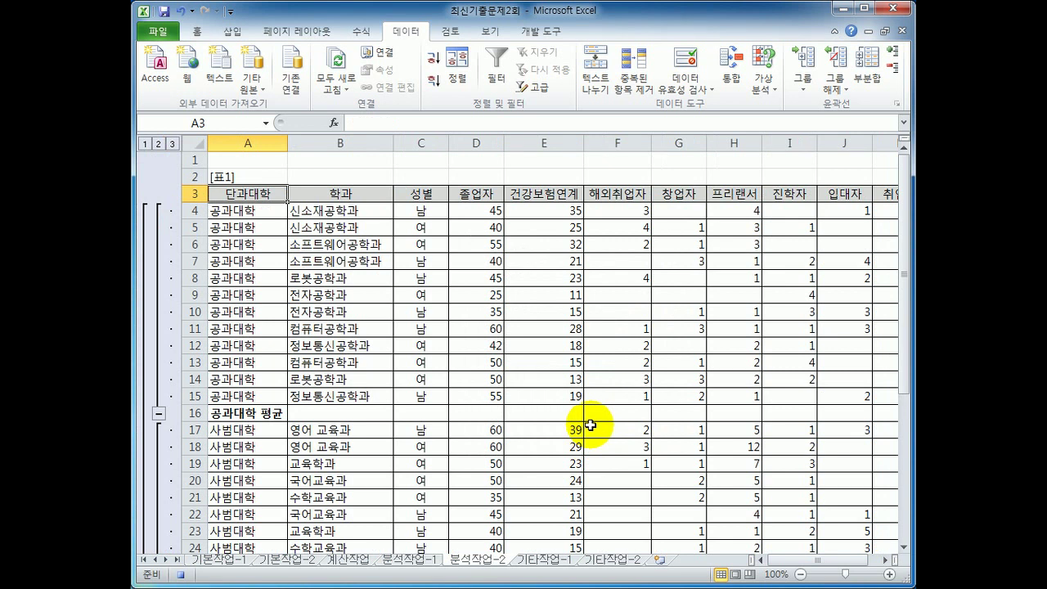
{"action": "left_click", "coordinate": [560, 33]}
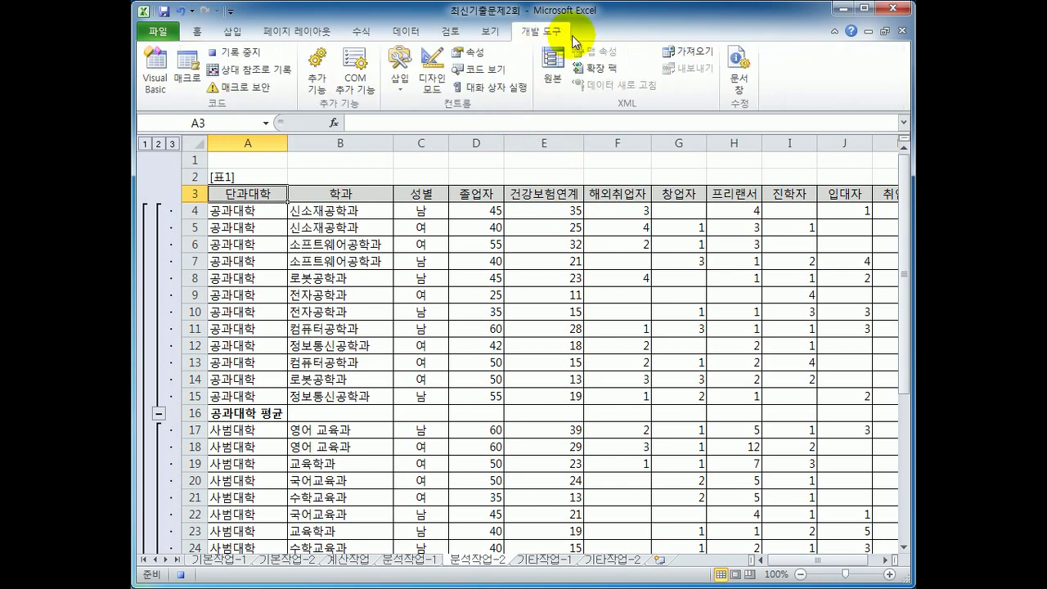
{"action": "left_click", "coordinate": [238, 52]}
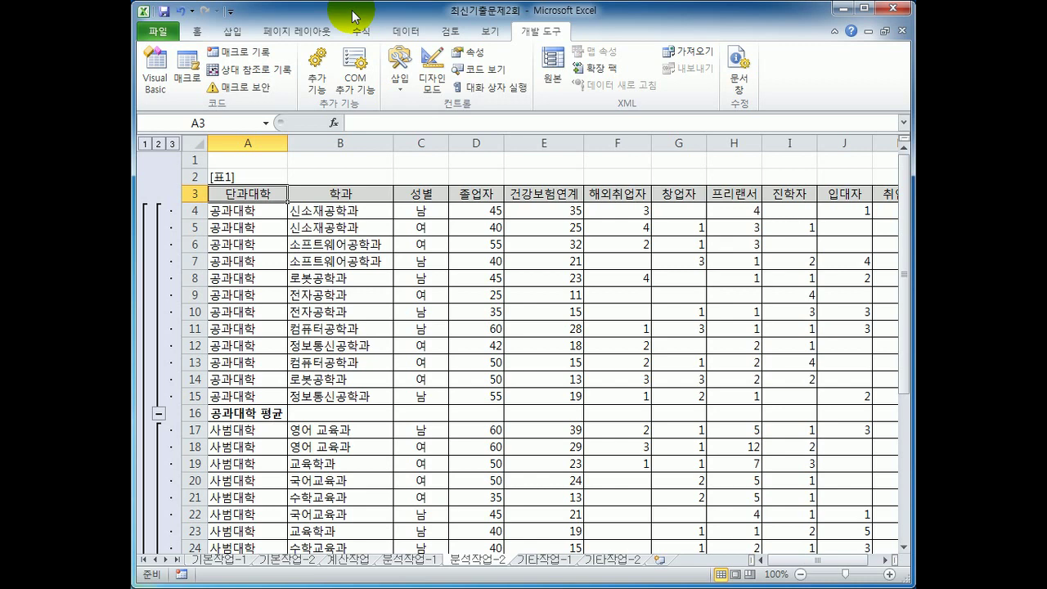
Draw a bevel (빗면) shape of about 1.16 by 5.72 cm over cells I1:K2 and label it 취업률 부분합
{"action": "left_click", "coordinate": [478, 159]}
{"action": "left_click", "coordinate": [233, 33]}
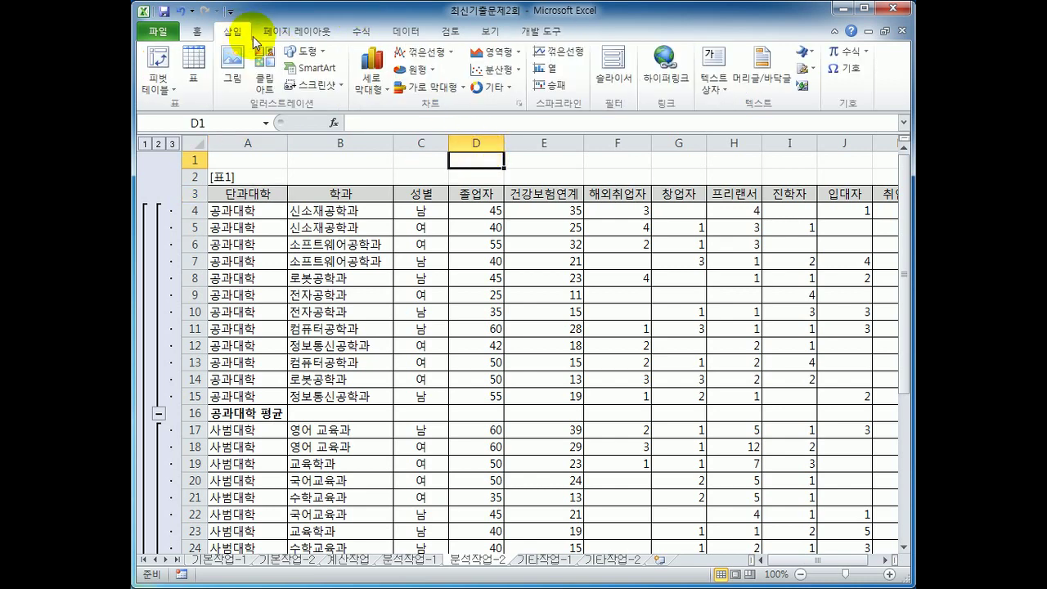
{"action": "left_click", "coordinate": [304, 50]}
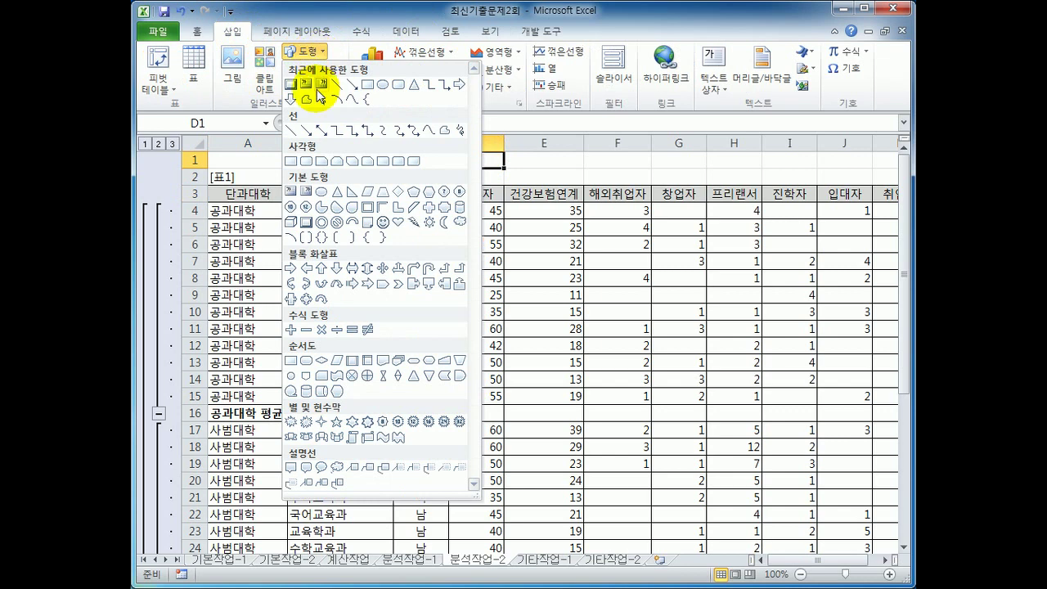
{"action": "left_click", "coordinate": [305, 222]}
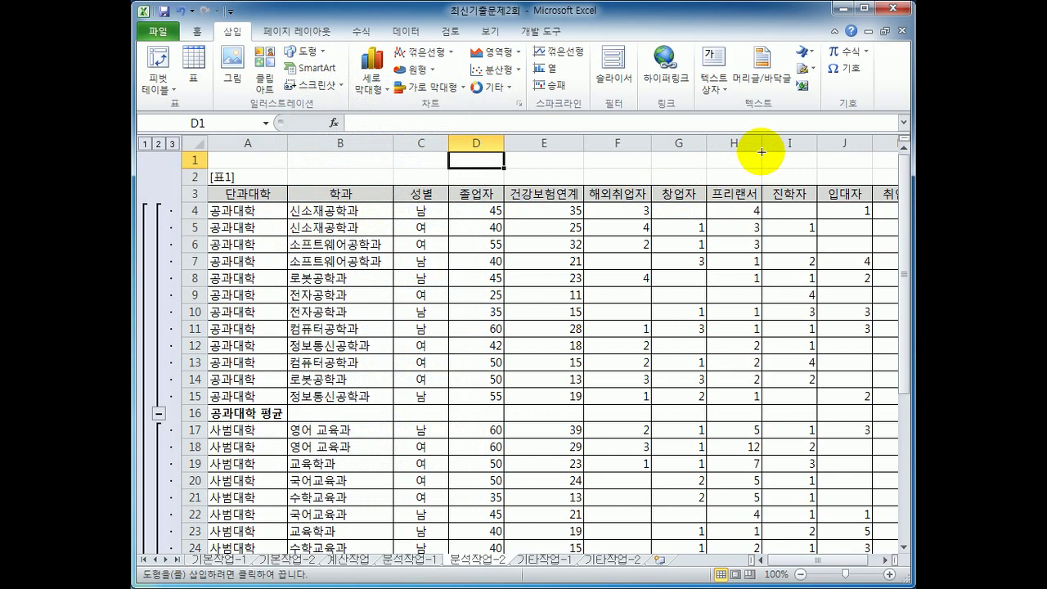
{"action": "mouse_move", "coordinate": [761, 152]}
{"action": "left_mouse_down"}
{"action": "mouse_move", "coordinate": [890, 171]}
{"action": "mouse_move", "coordinate": [561, 171]}
{"action": "mouse_move", "coordinate": [414, 190]}
{"action": "left_mouse_up"}
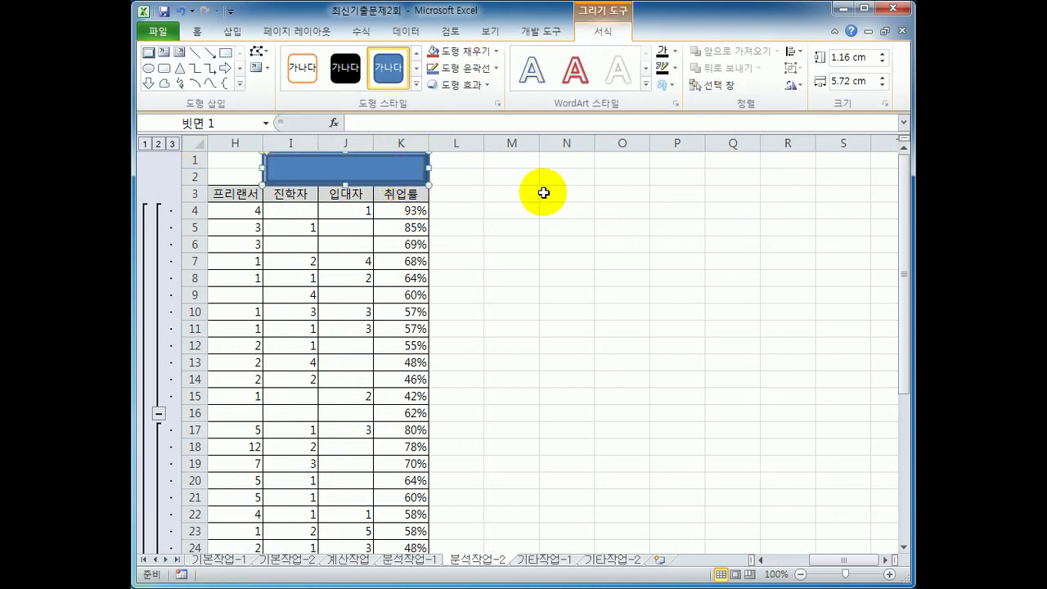
{"action": "type", "text": "취업률 부분합"}
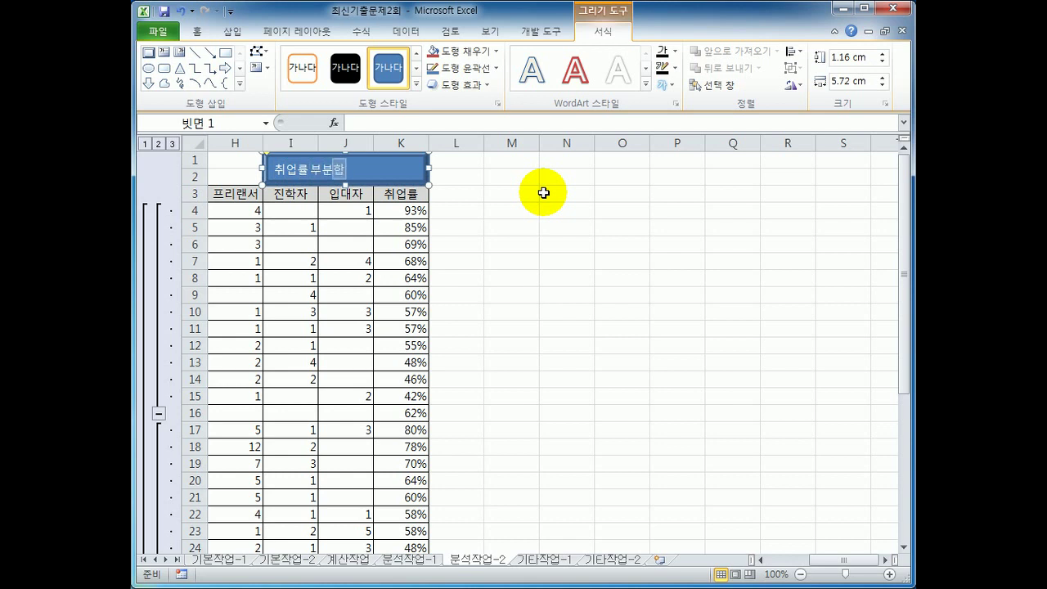
Assign the 취업률부분합 macro to the bevel shape above the table and deselect the shape
{"action": "right_click", "coordinate": [404, 167]}
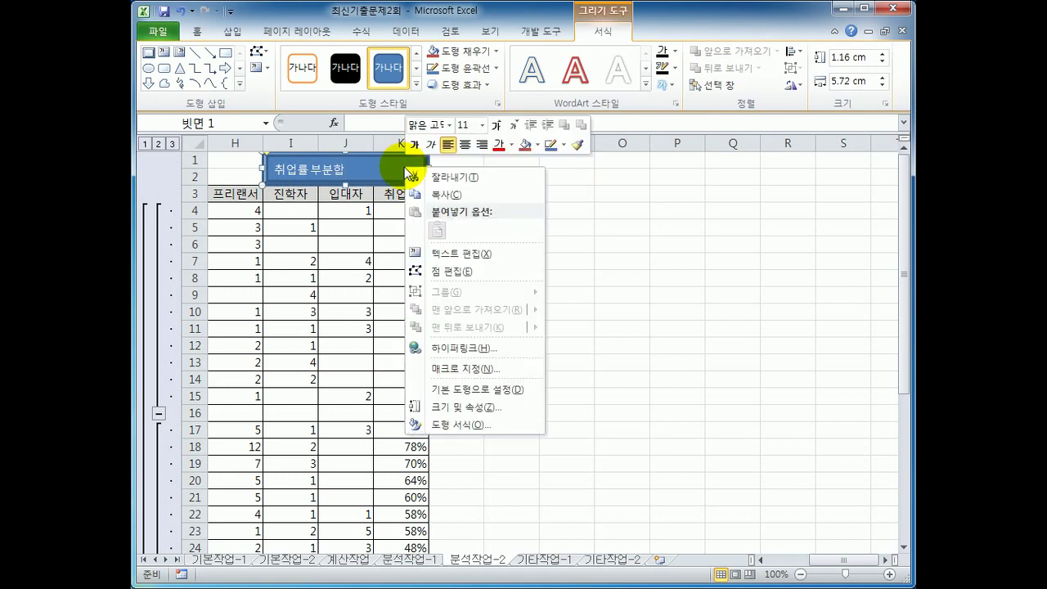
{"action": "left_click", "coordinate": [494, 373]}
{"action": "left_click", "coordinate": [409, 282]}
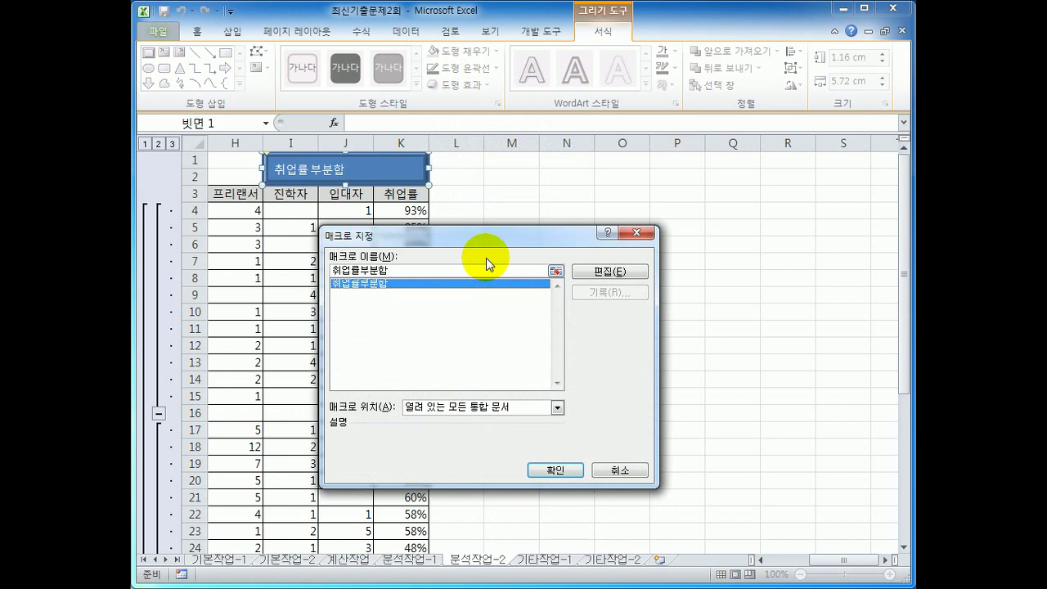
{"action": "left_click", "coordinate": [565, 470]}
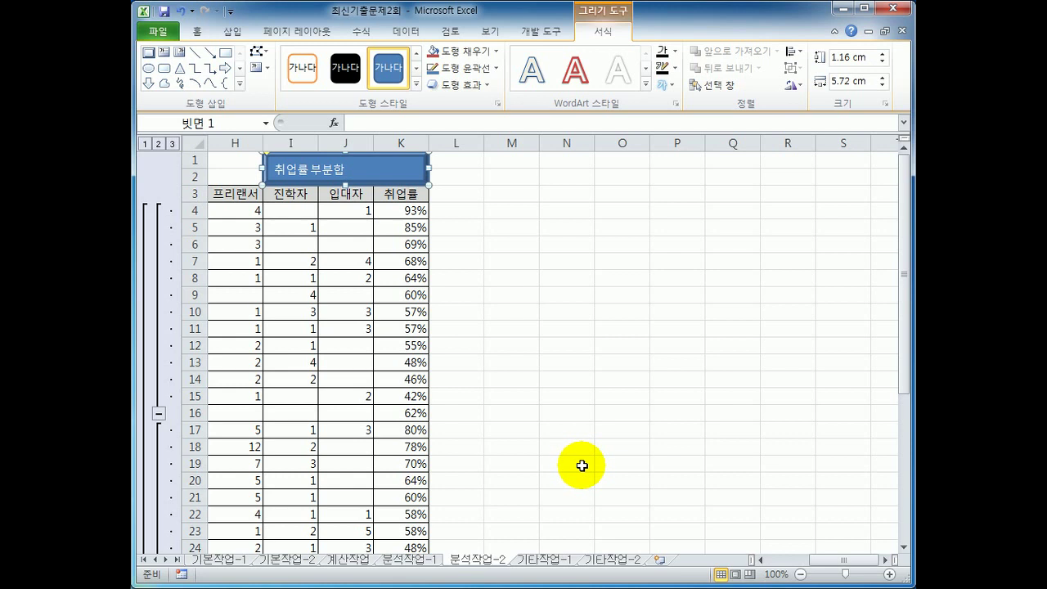
{"action": "left_click", "coordinate": [377, 413]}
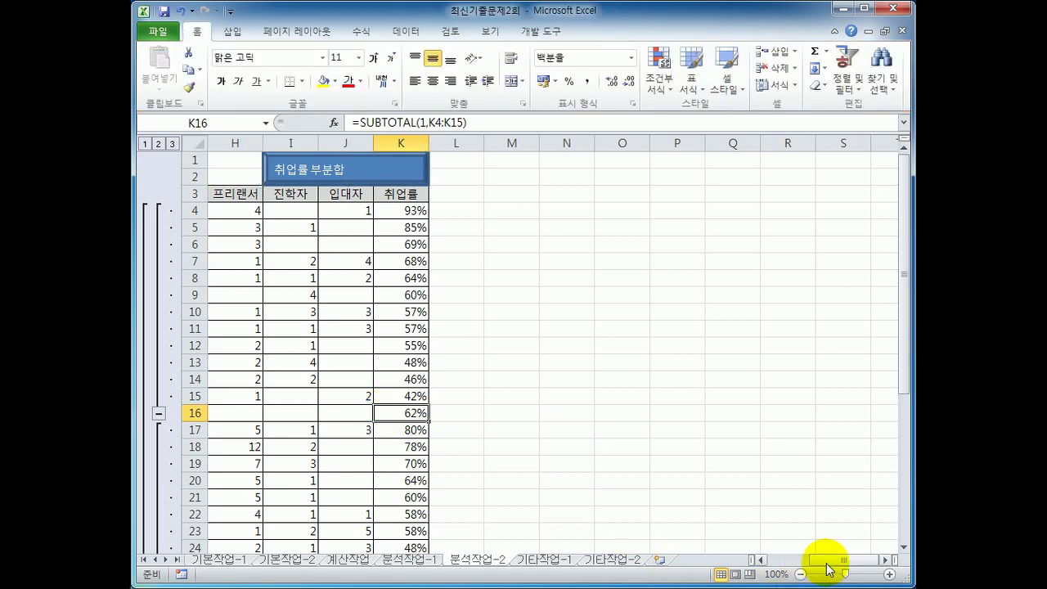
Remove all subtotals from the table on 분석작업-2 and rerun the macro from the 취업률 부분합 bevel shape
{"action": "left_click_drag", "start_coordinate": [822, 563], "coordinate": [790, 565]}
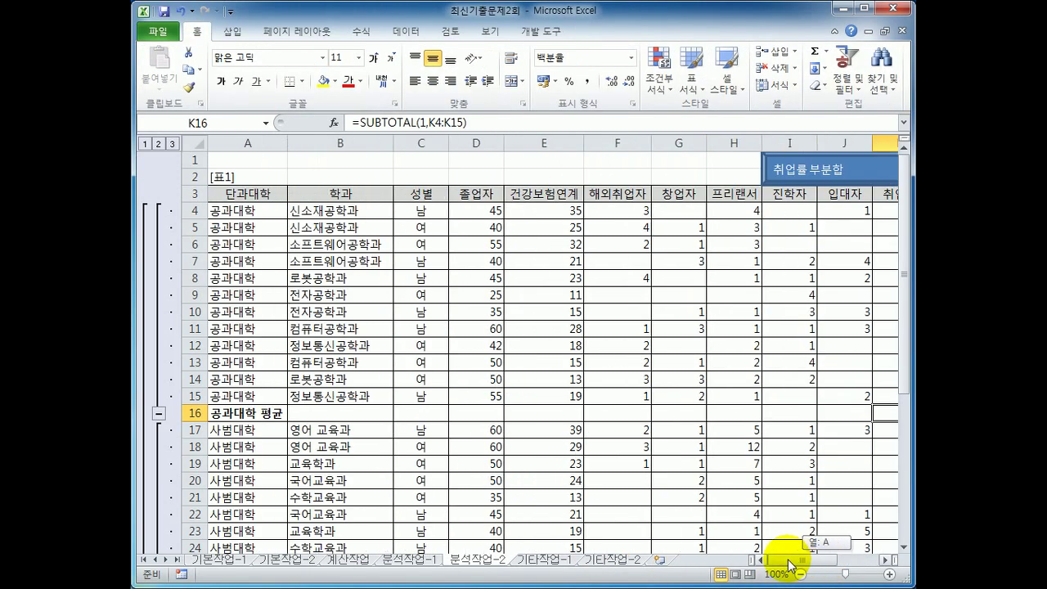
{"action": "left_click", "coordinate": [406, 31]}
{"action": "left_click", "coordinate": [867, 67]}
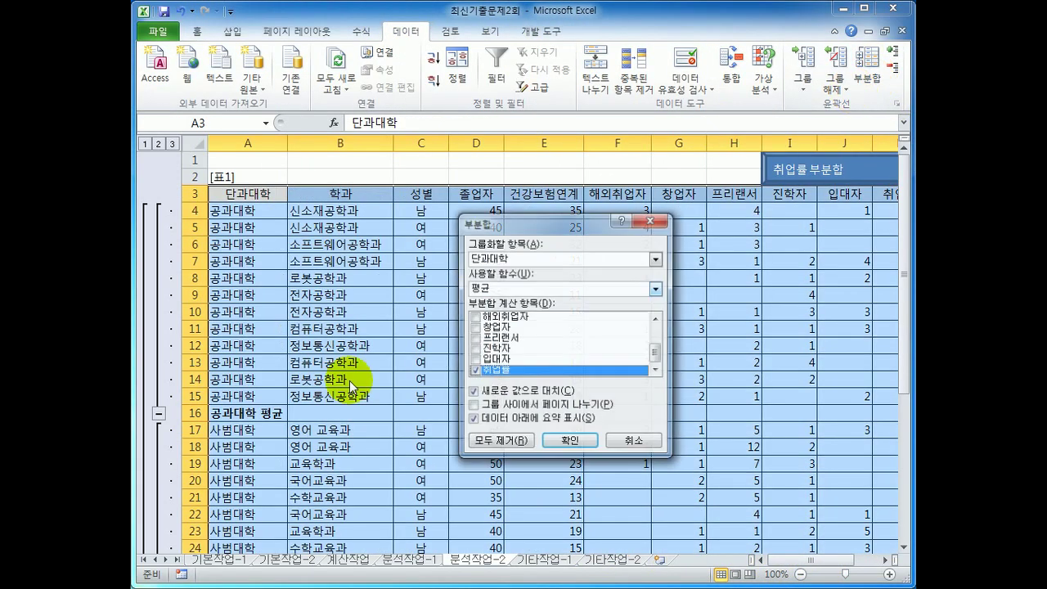
{"action": "left_click", "coordinate": [500, 441]}
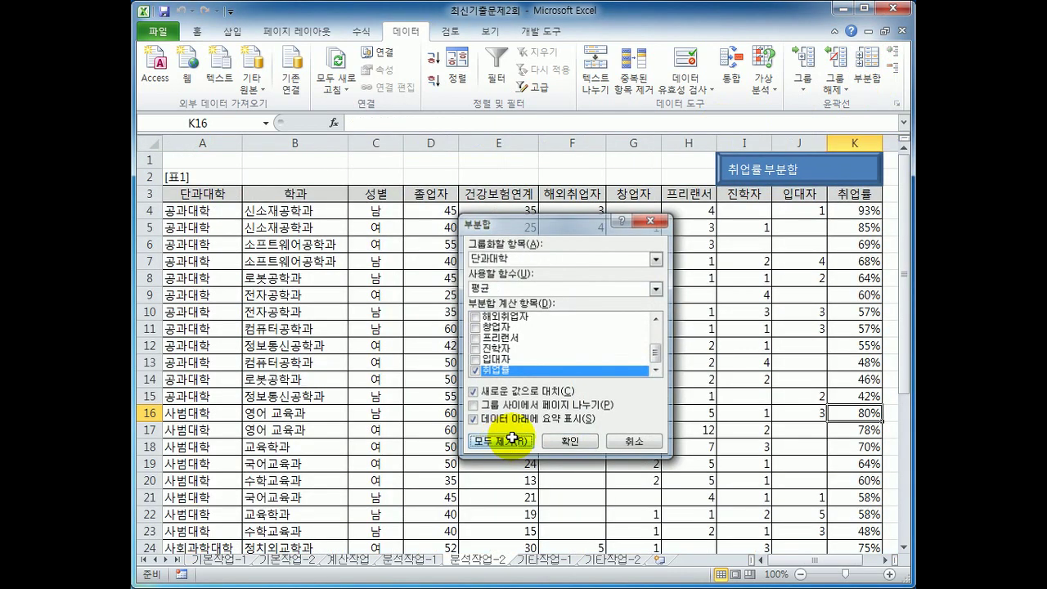
{"action": "left_click", "coordinate": [782, 175]}
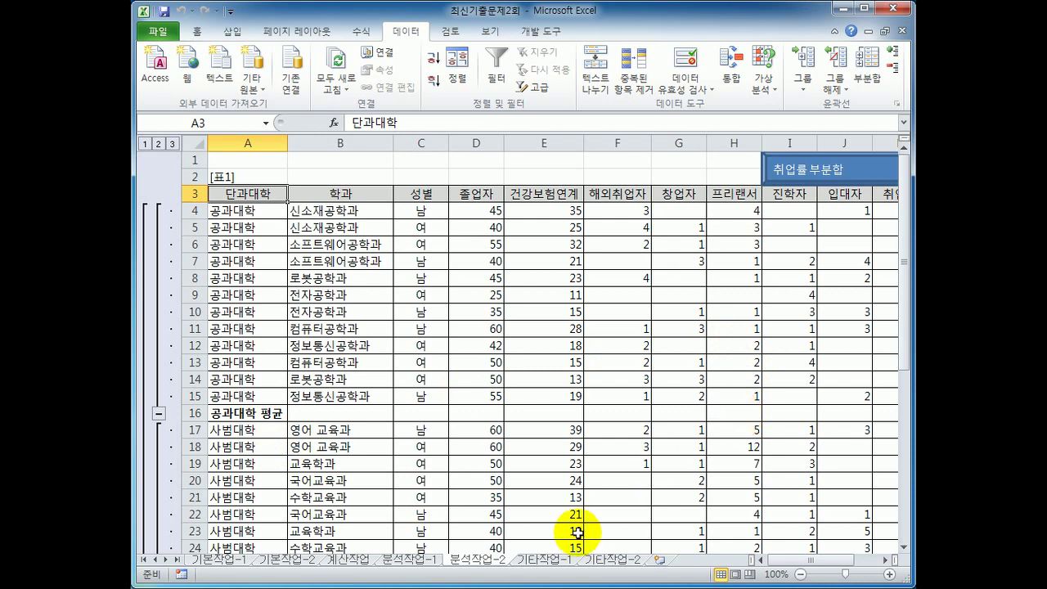
Switch the rows and columns of the chart on the 기타작업-1 sheet so the departments form the horizontal axis
{"action": "left_click", "coordinate": [558, 560]}
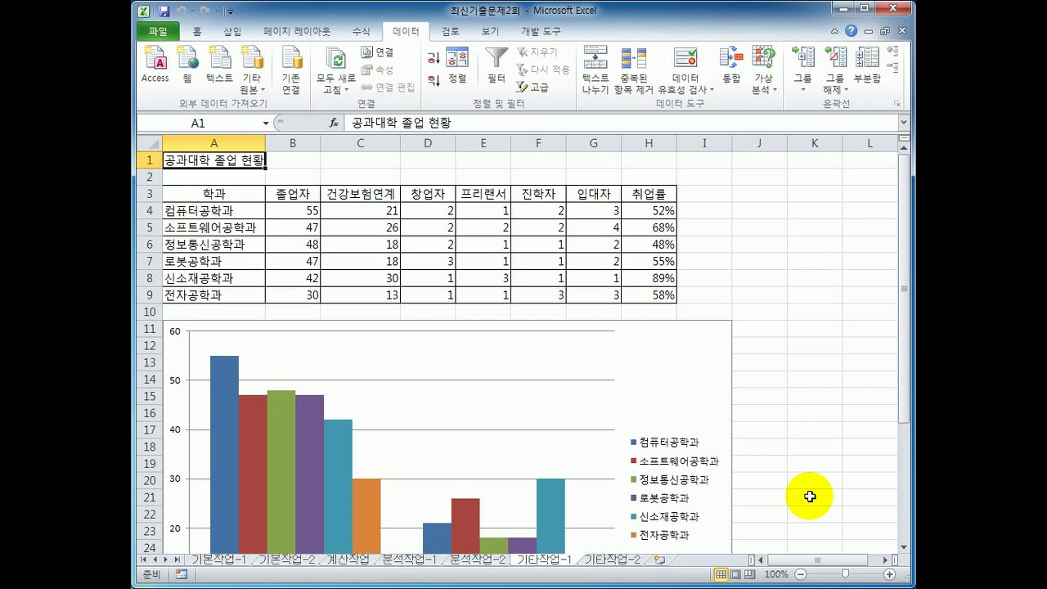
{"action": "right_click", "coordinate": [660, 362]}
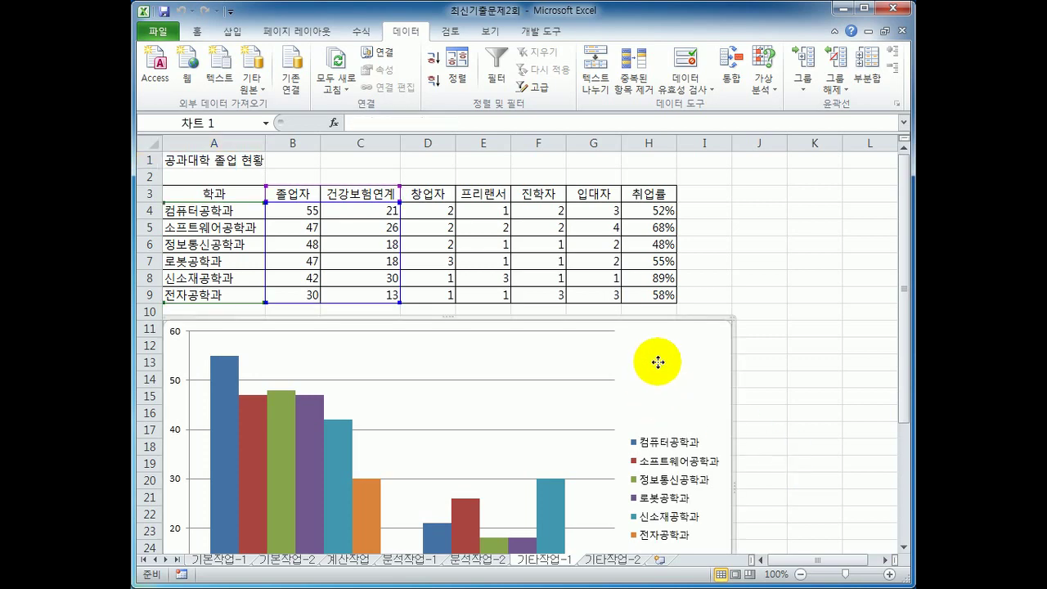
{"action": "left_click", "coordinate": [708, 508]}
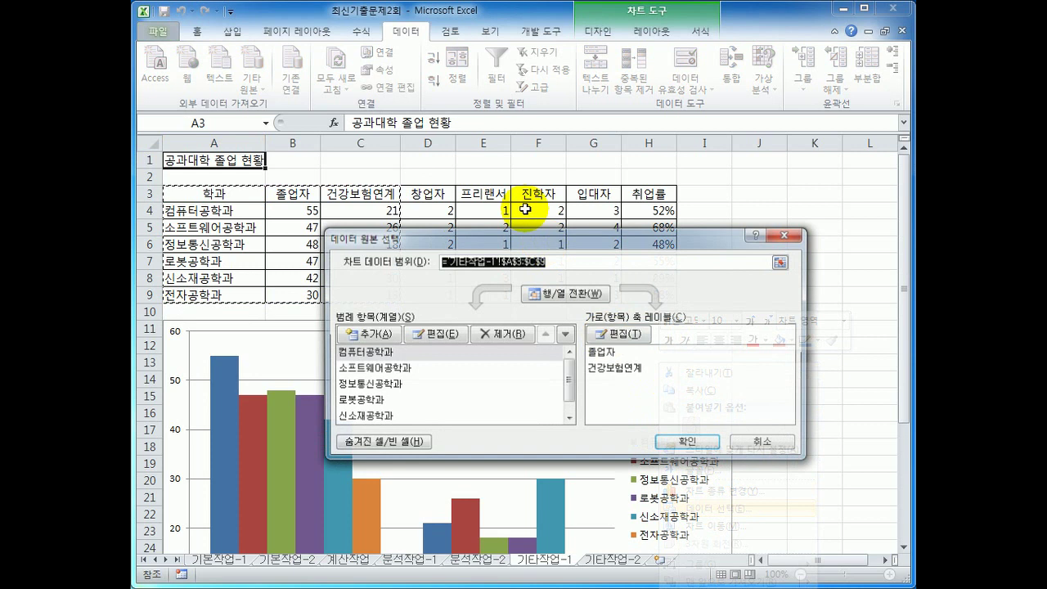
{"action": "left_click", "coordinate": [579, 298]}
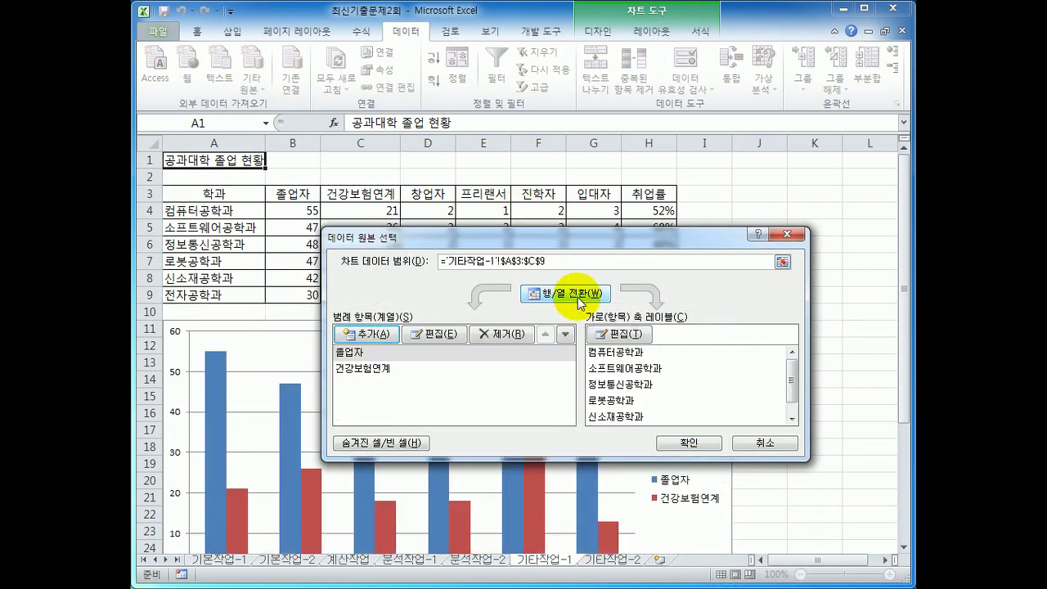
{"action": "left_click", "coordinate": [705, 443]}
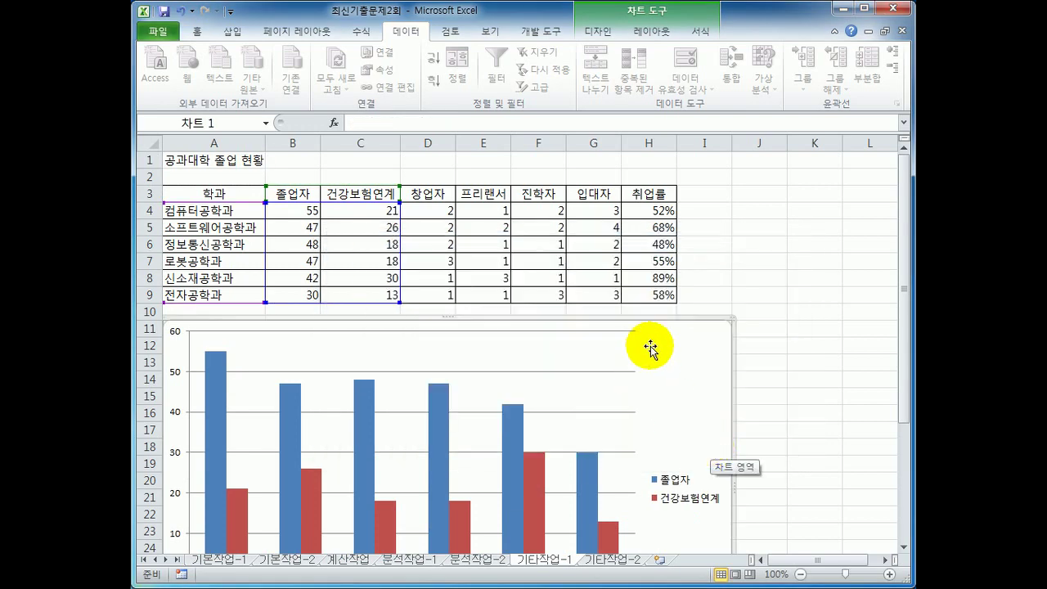
Change the chart type of the whole chart to a line chart (꺾은선형) with markers
{"action": "scroll", "coordinate": [672, 360], "scroll_direction": "down", "scroll_amount": 2}
{"action": "scroll", "coordinate": [672, 359], "scroll_direction": "down", "scroll_amount": 1}
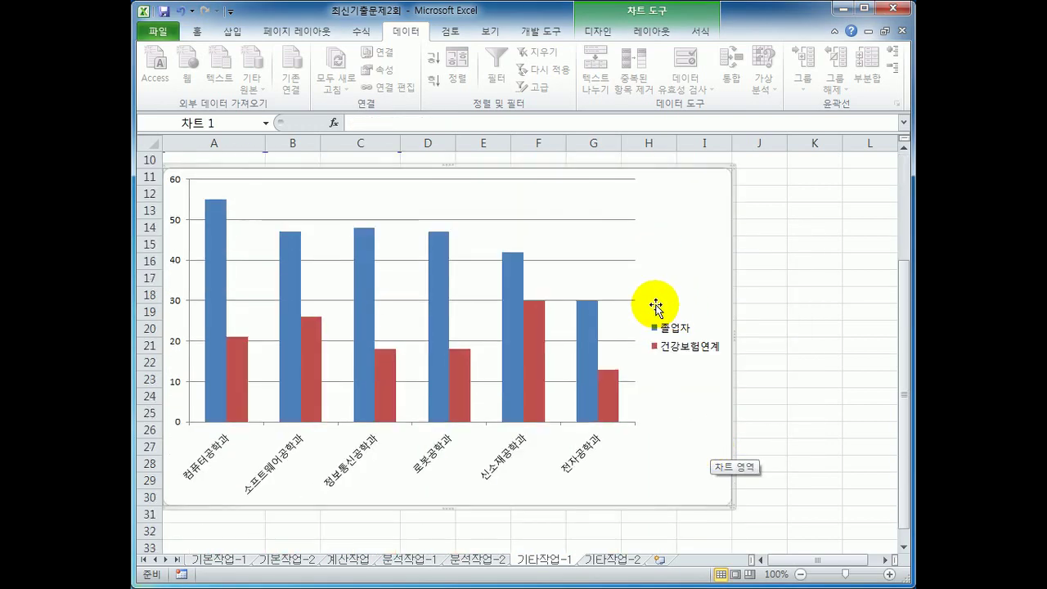
{"action": "right_click", "coordinate": [664, 209]}
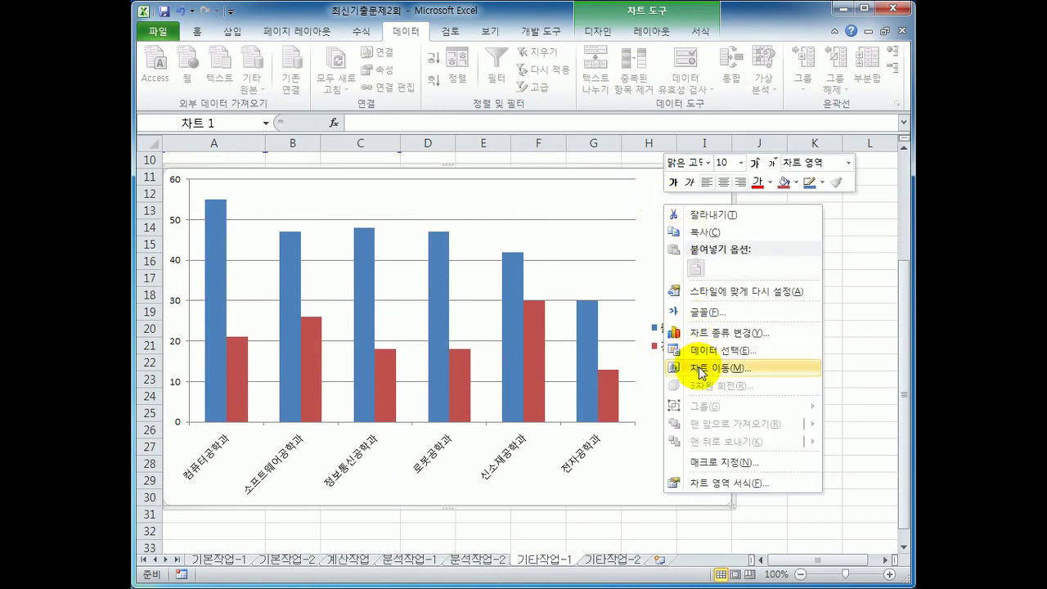
{"action": "left_click", "coordinate": [710, 334]}
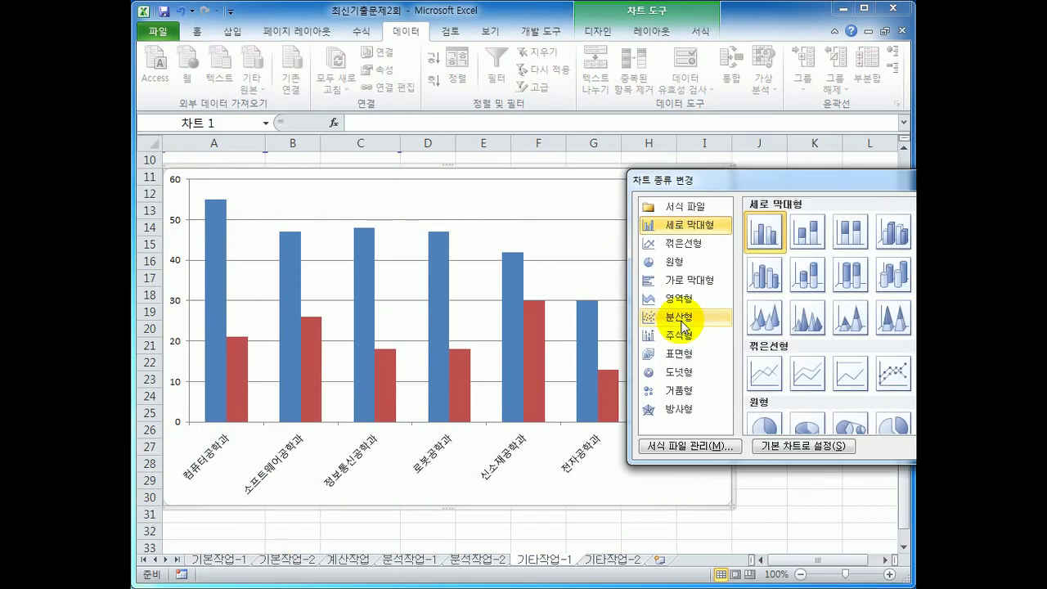
{"action": "left_click_drag", "start_coordinate": [705, 176], "coordinate": [356, 129]}
{"action": "left_click", "coordinate": [339, 198]}
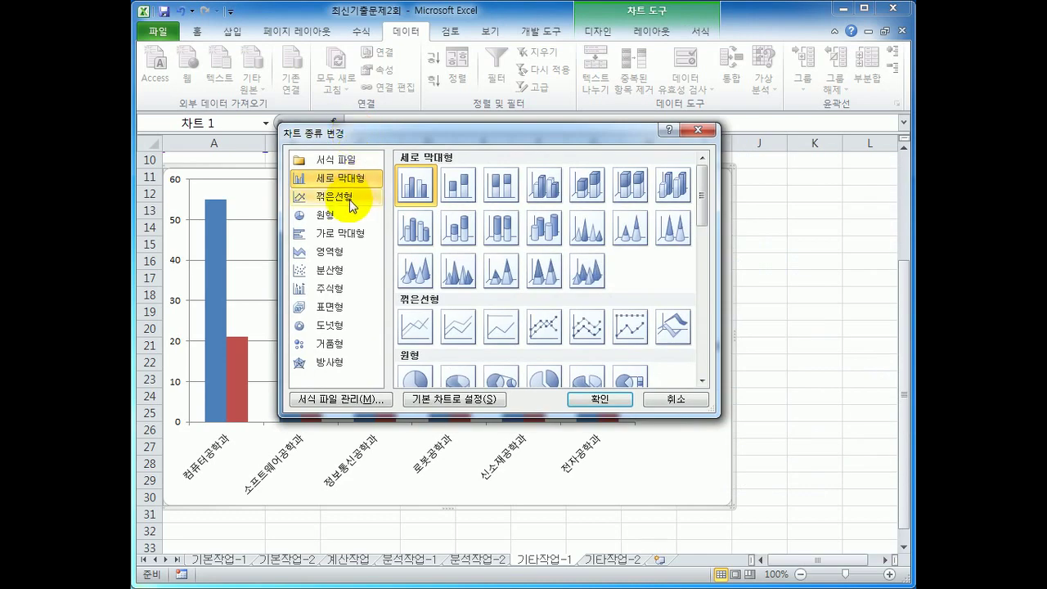
{"action": "left_click", "coordinate": [528, 343]}
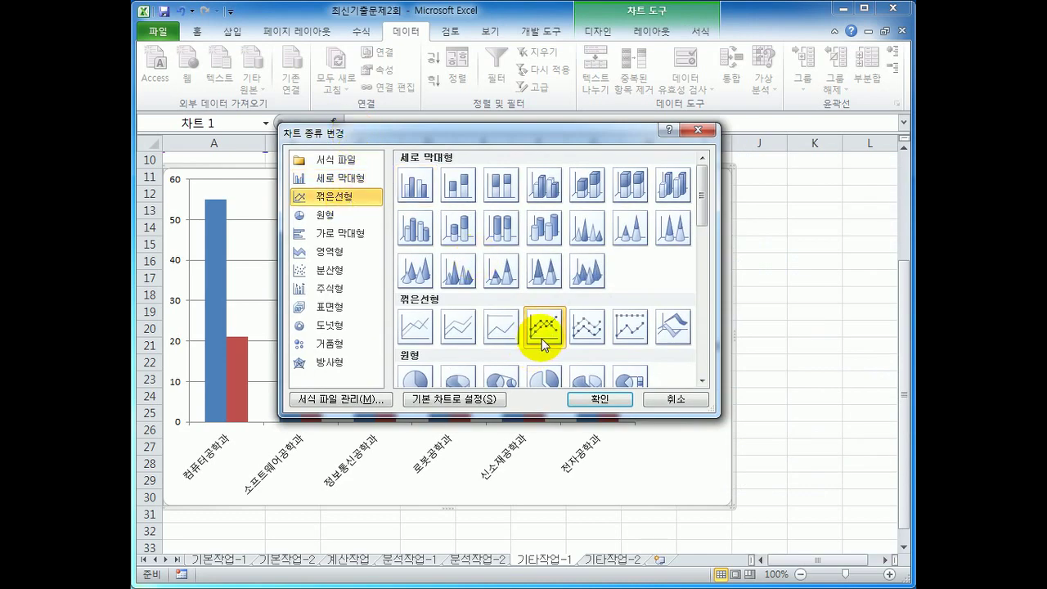
{"action": "left_click", "coordinate": [626, 401]}
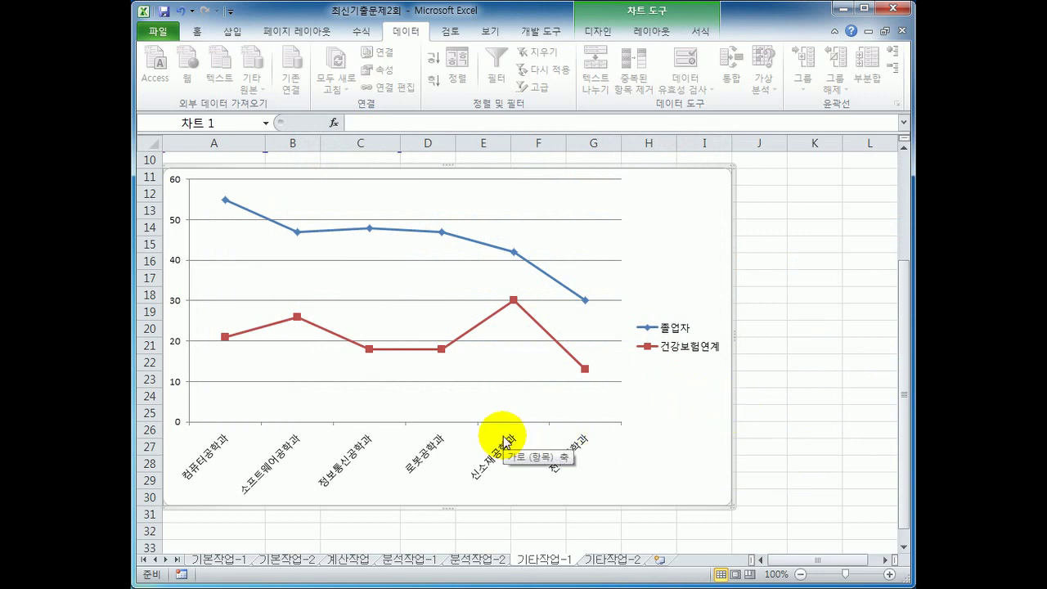
Add data labels above (위쪽) the points of the 건강보험연계 series
{"action": "left_click", "coordinate": [513, 301]}
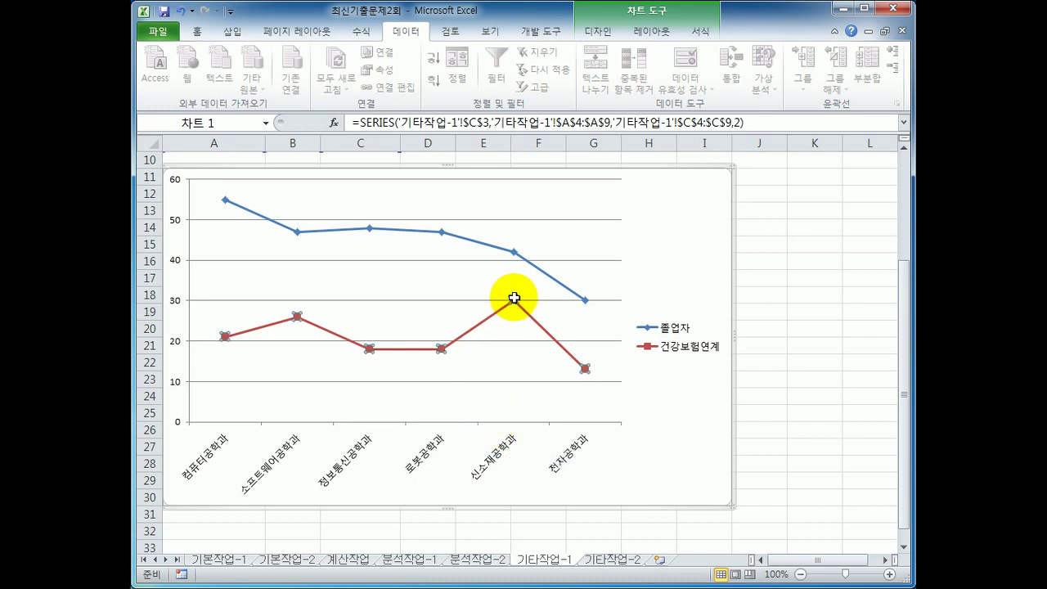
{"action": "left_click", "coordinate": [644, 34]}
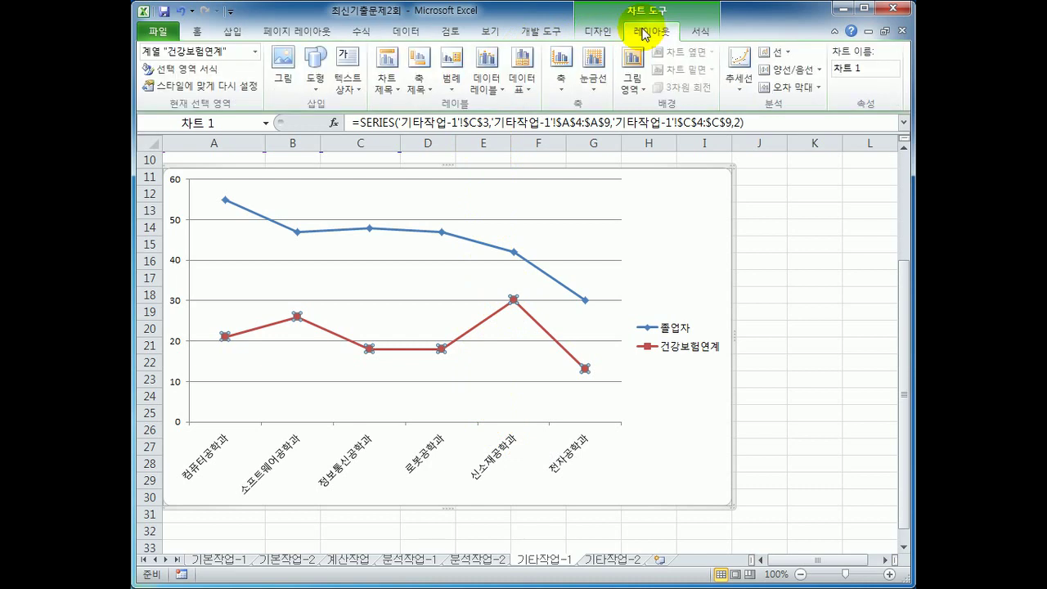
{"action": "left_click", "coordinate": [487, 79]}
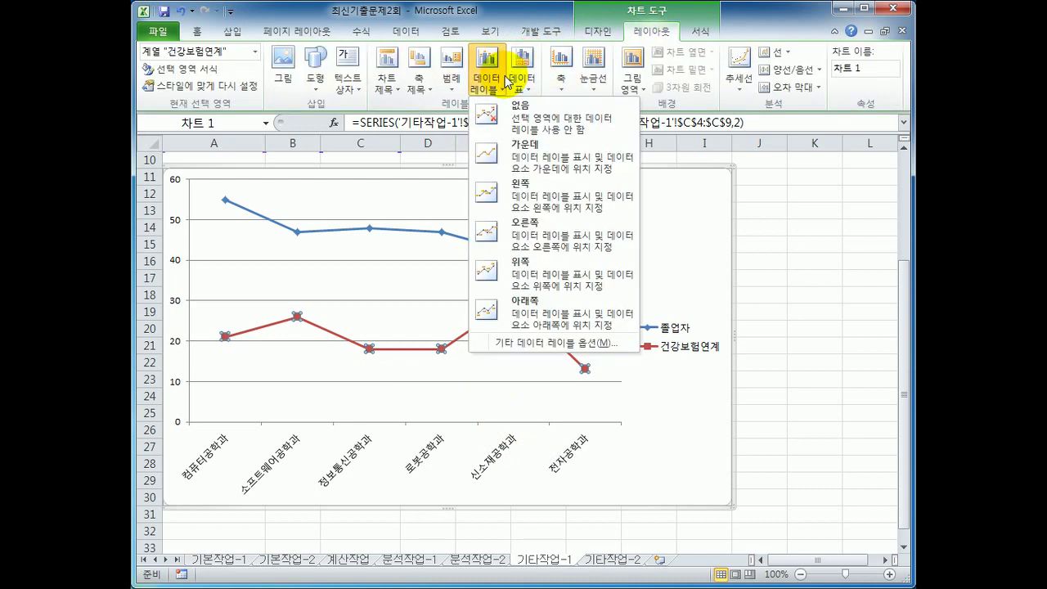
{"action": "left_click", "coordinate": [525, 274]}
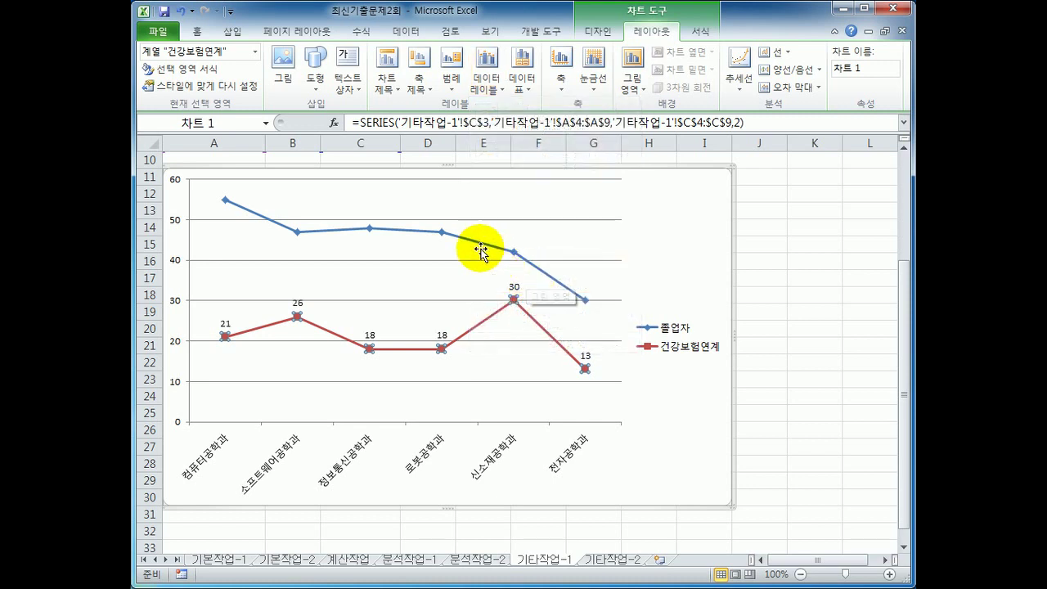
Add a chart title above the plot area, link it to cell A1, and set its font size to 20
{"action": "left_click", "coordinate": [663, 232]}
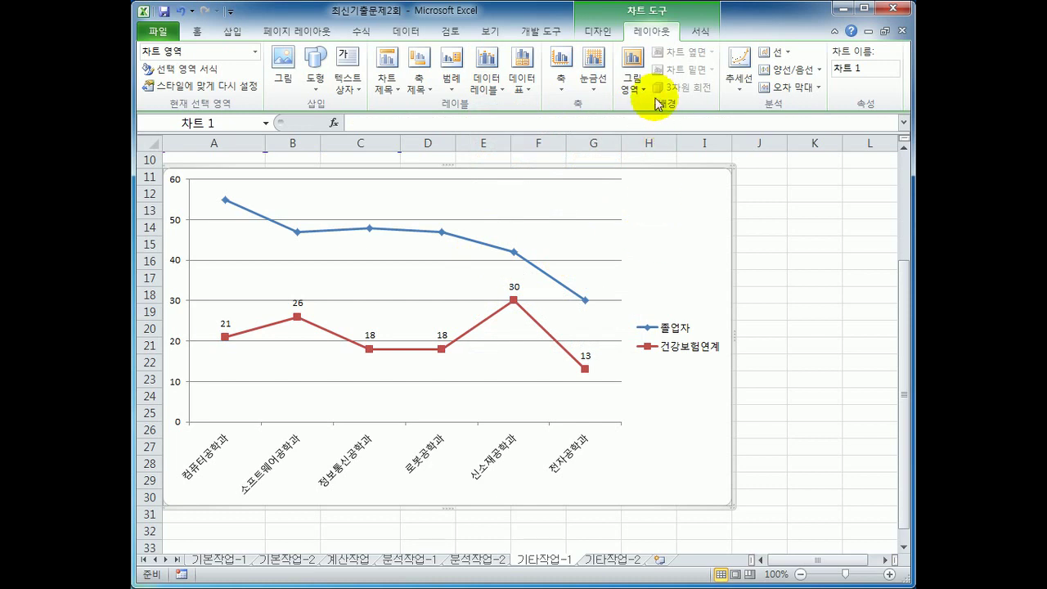
{"action": "left_click", "coordinate": [383, 83]}
{"action": "left_click", "coordinate": [434, 192]}
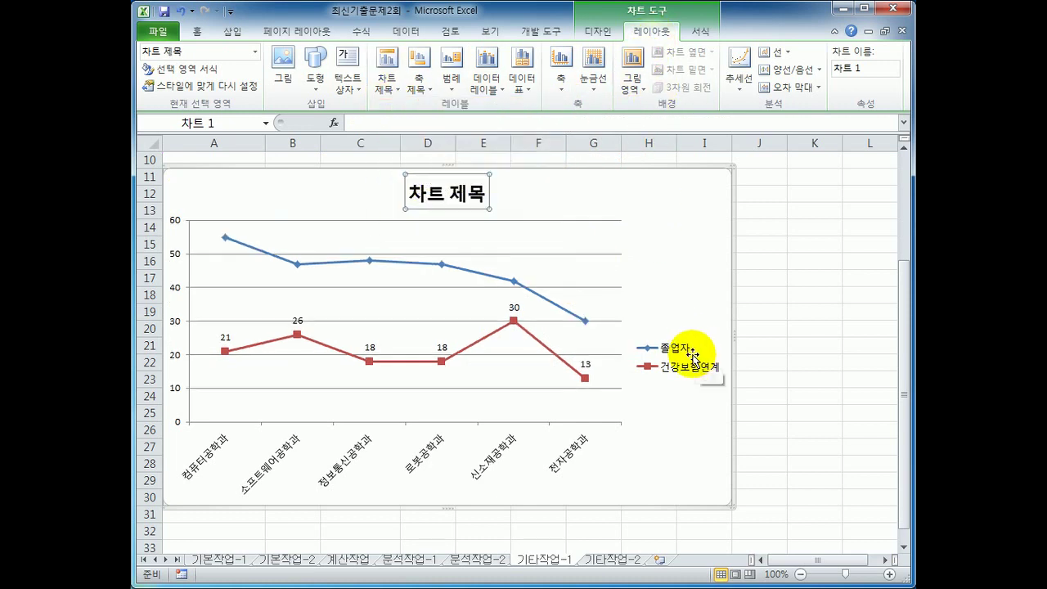
{"action": "left_click", "coordinate": [443, 124]}
{"action": "left_click_drag", "start_coordinate": [902, 320], "coordinate": [892, 215]}
{"action": "type", "text": "="}
{"action": "left_click", "coordinate": [222, 163]}
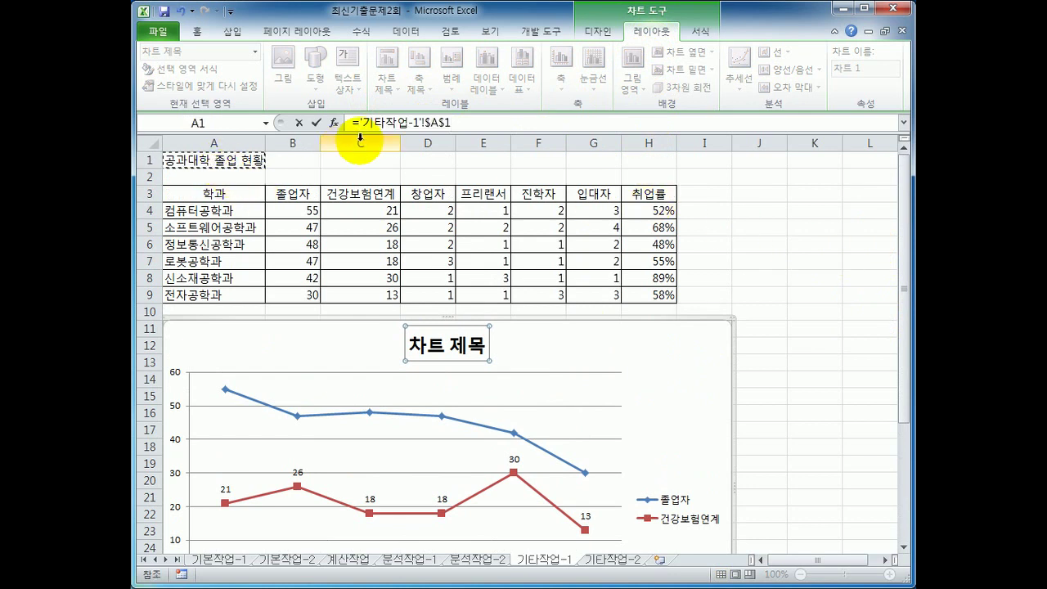
{"action": "key", "text": "Return"}
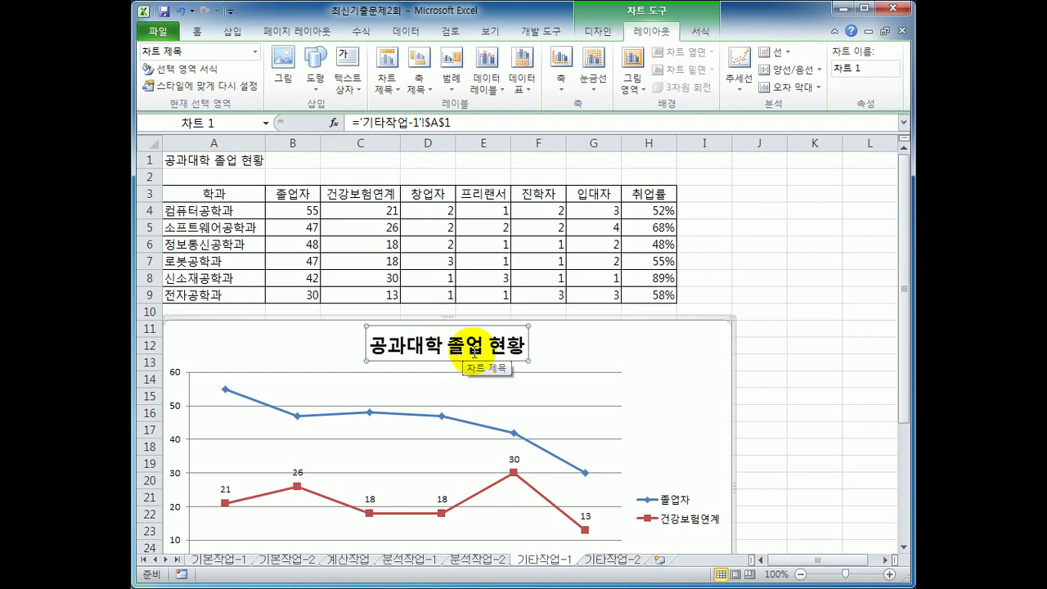
{"action": "left_click", "coordinate": [205, 34]}
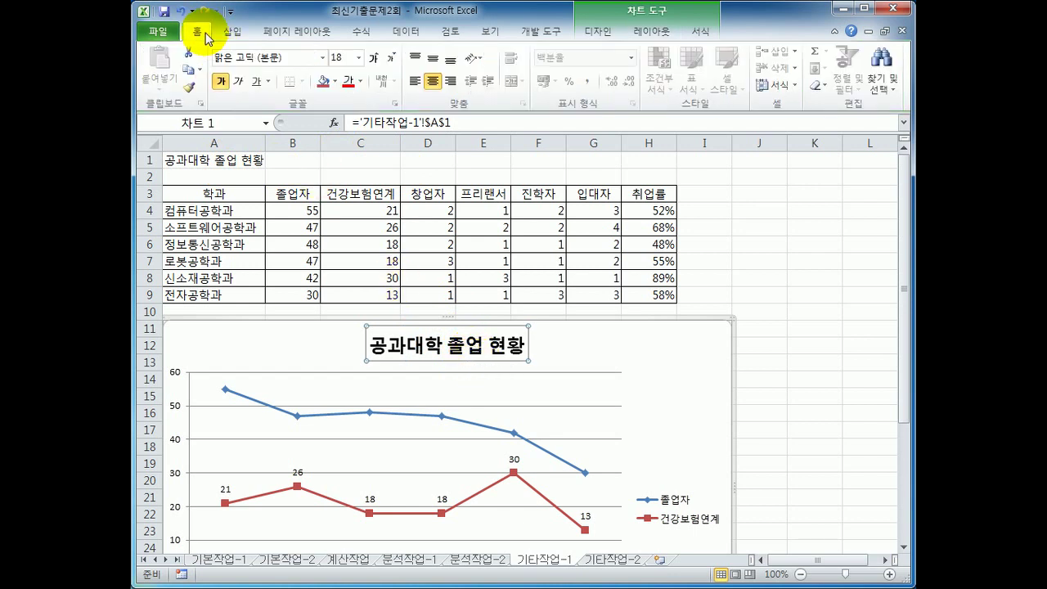
{"action": "left_click", "coordinate": [373, 58]}
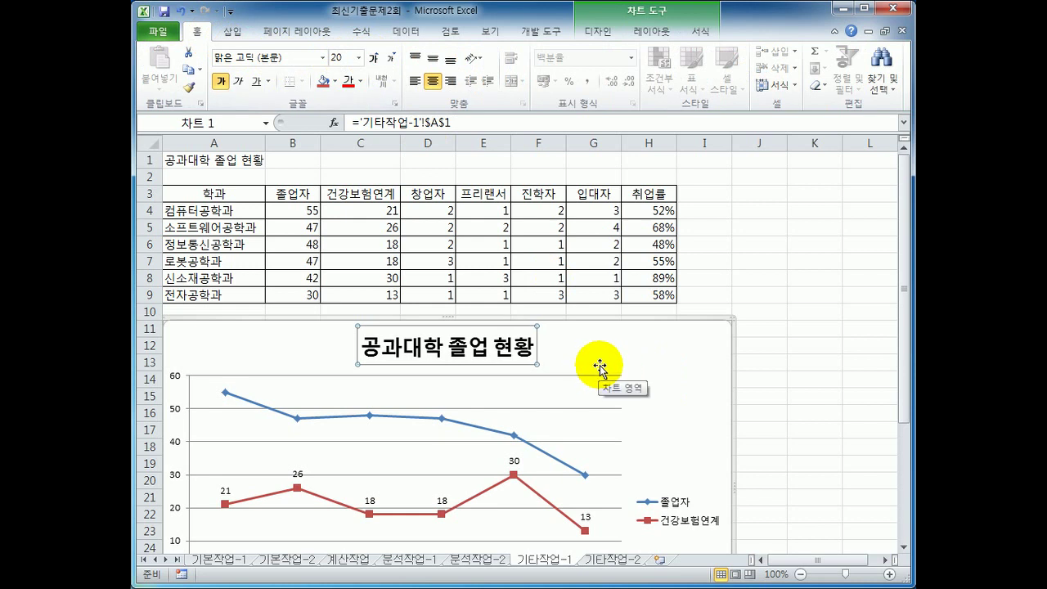
Format the chart's vertical value axis with a fixed minimum of 10, maximum of 60 and major unit of 10
{"action": "left_click", "coordinate": [177, 415]}
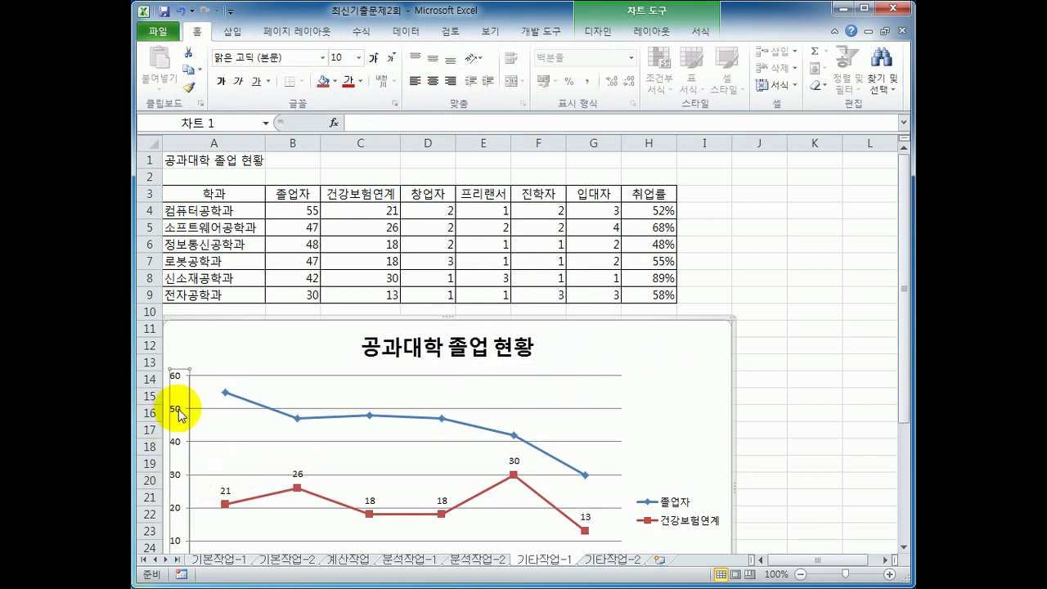
{"action": "scroll", "coordinate": [178, 414], "scroll_direction": "down", "scroll_amount": 1}
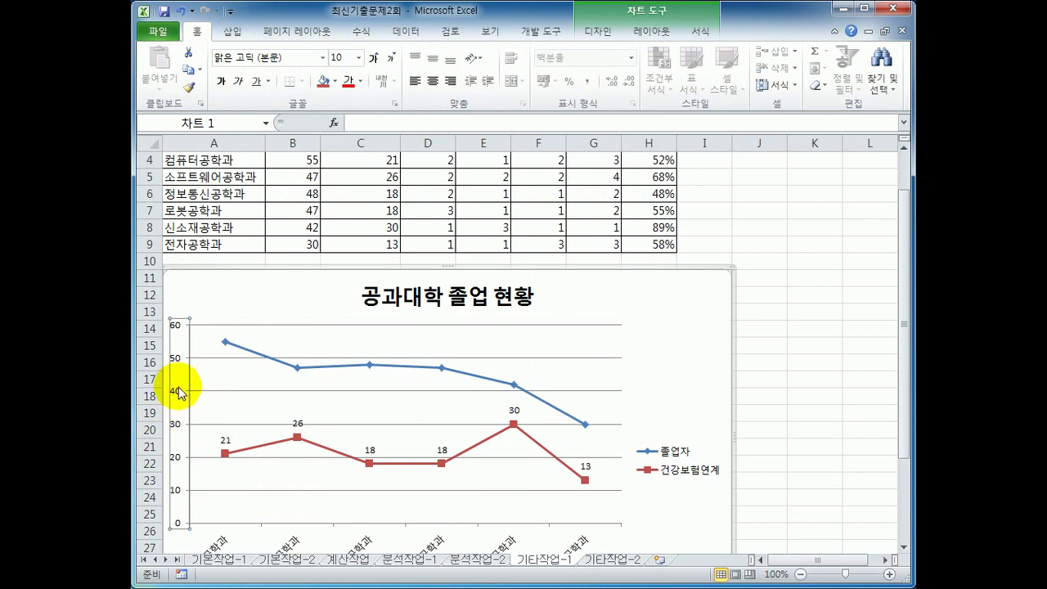
{"action": "right_click", "coordinate": [177, 393]}
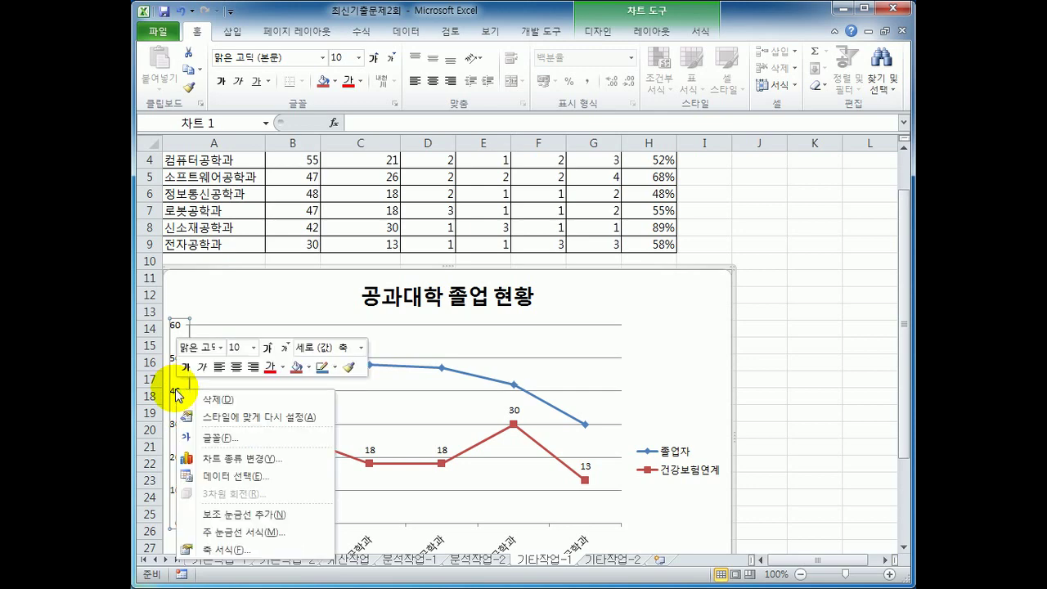
{"action": "left_click", "coordinate": [242, 548]}
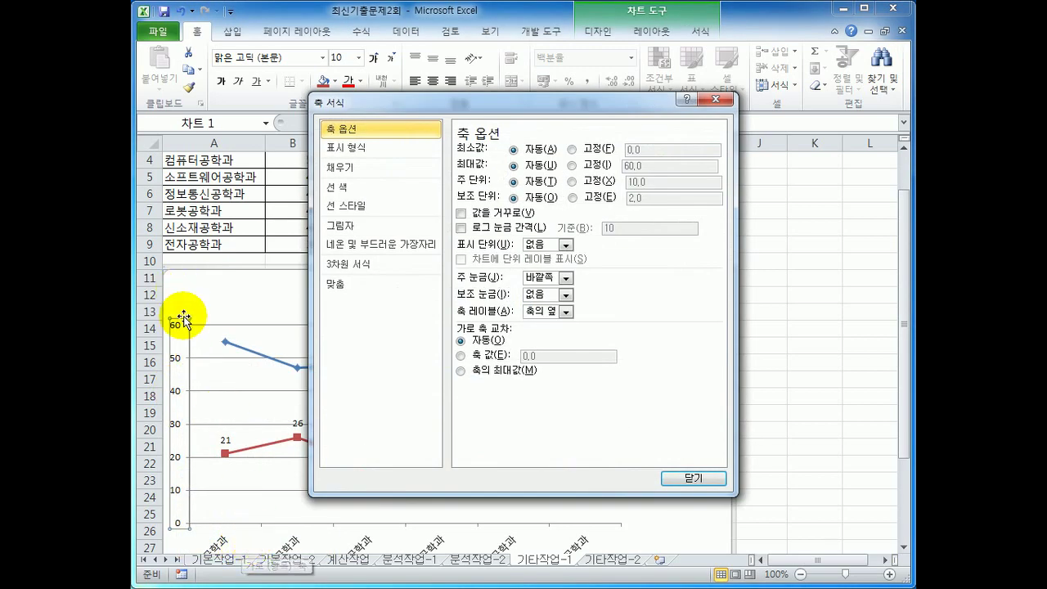
{"action": "left_click", "coordinate": [600, 153]}
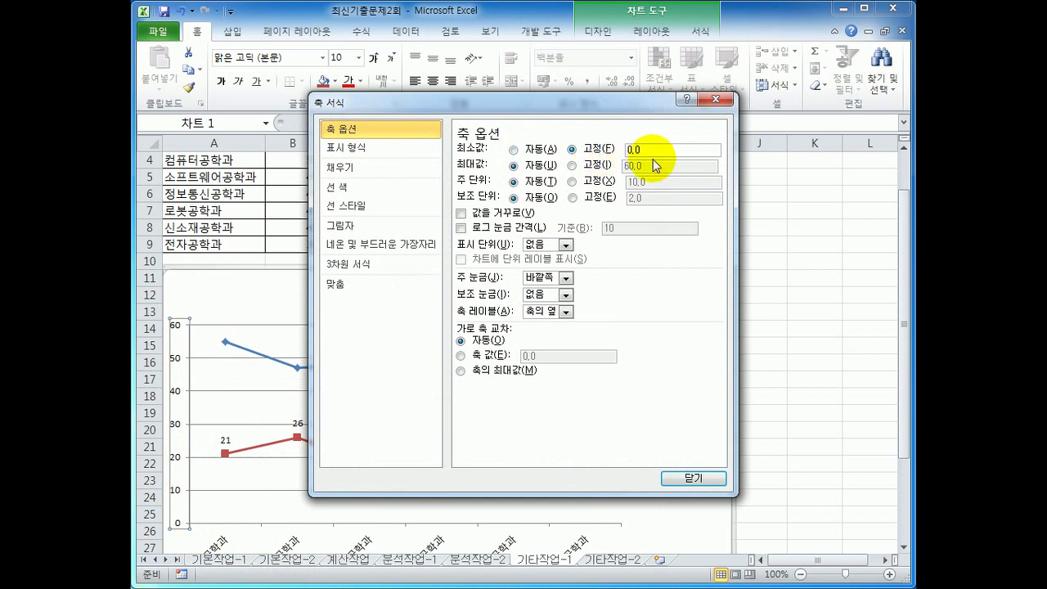
{"action": "type", "text": "10"}
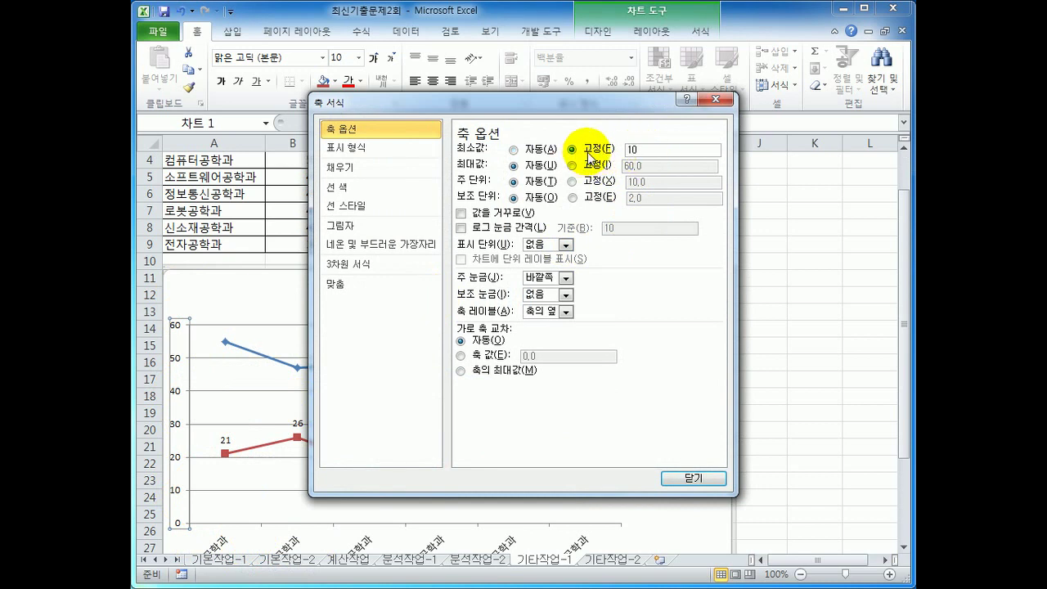
{"action": "left_click", "coordinate": [590, 165]}
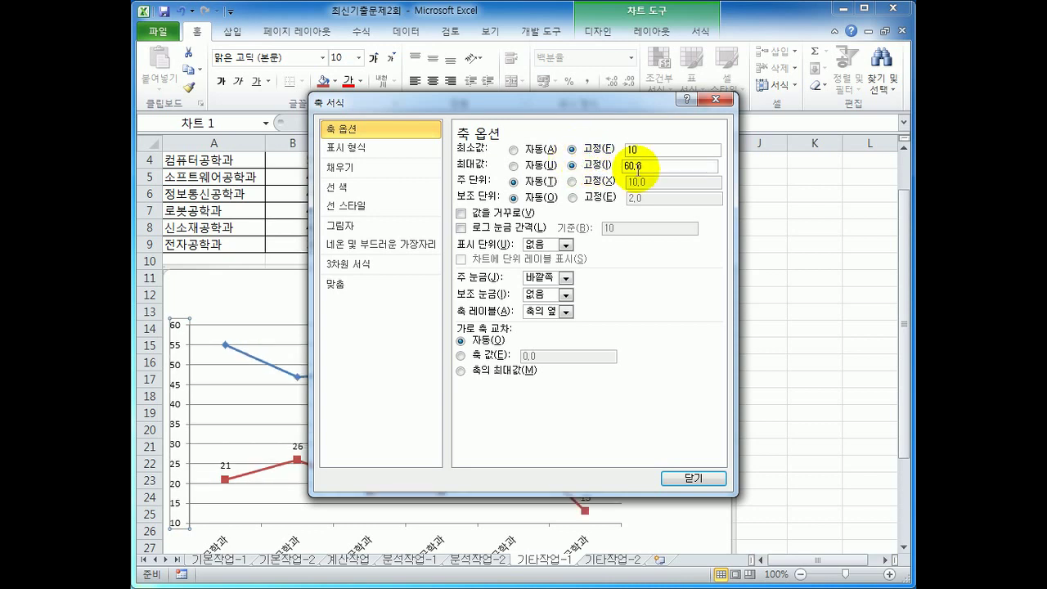
{"action": "type", "text": "60"}
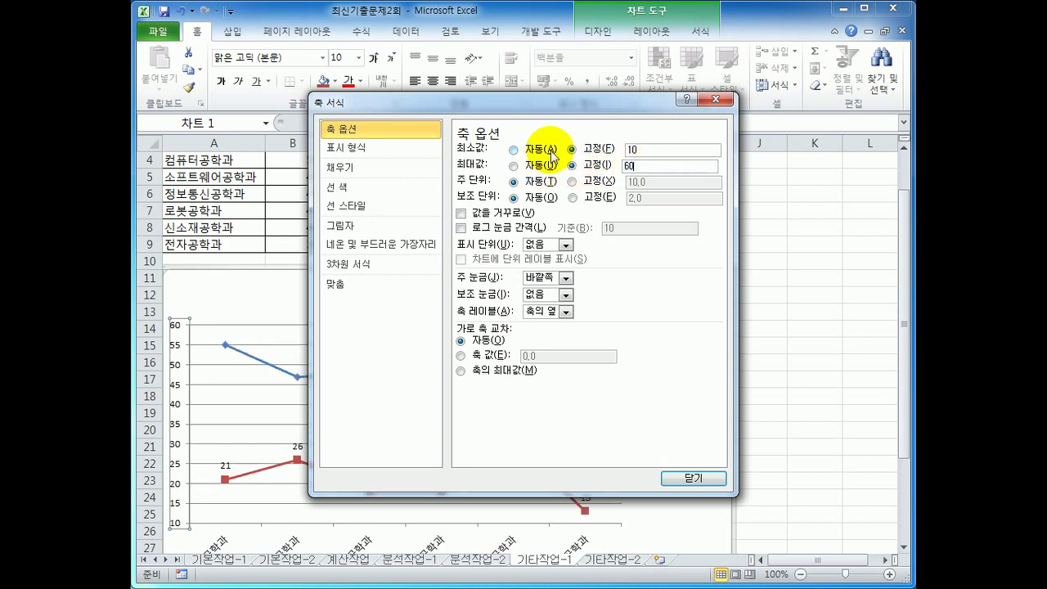
{"action": "left_click", "coordinate": [572, 181]}
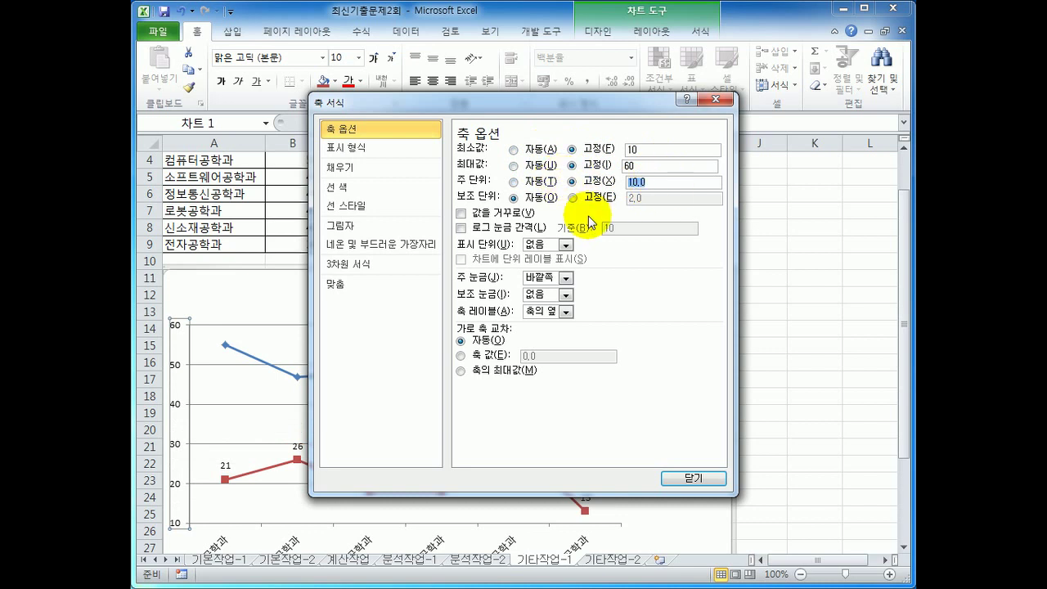
{"action": "type", "text": "10"}
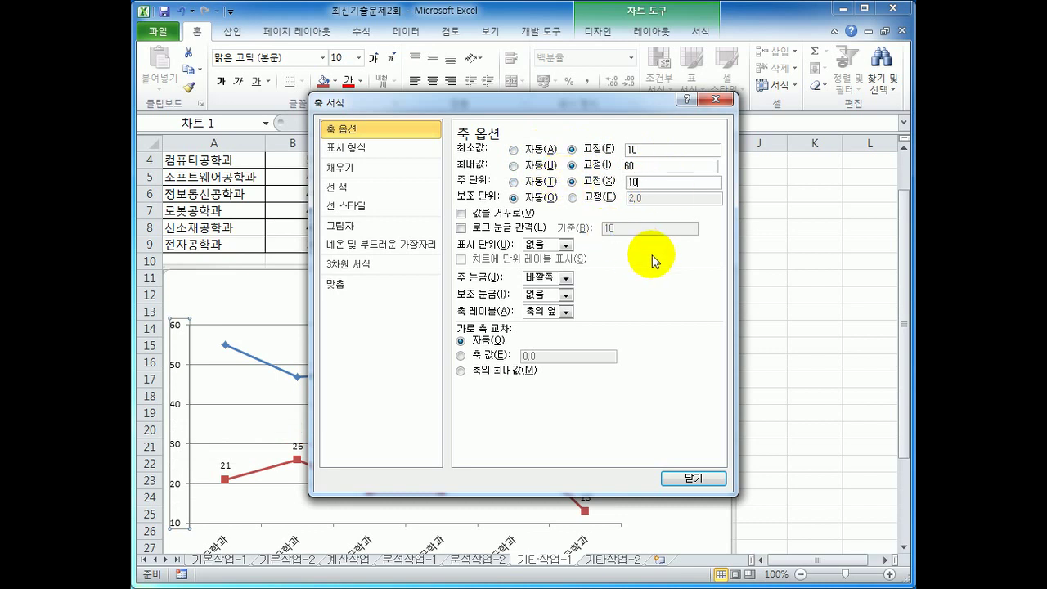
{"action": "left_click", "coordinate": [694, 478]}
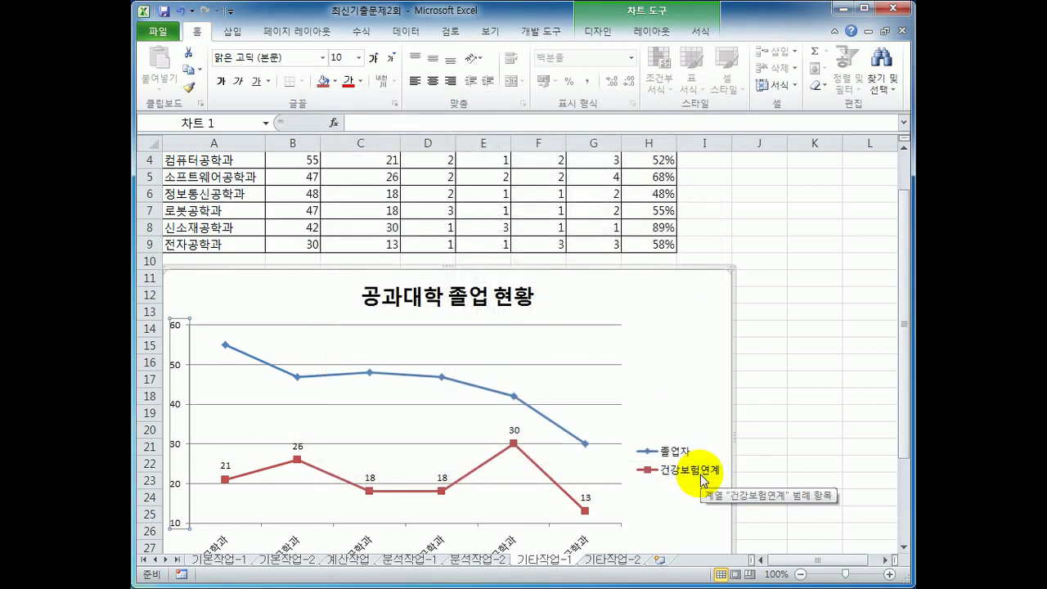
Give the chart area's border rounded corners (둥근 모서리)
{"action": "scroll", "coordinate": [762, 432], "scroll_direction": "down", "scroll_amount": 1}
{"action": "scroll", "coordinate": [760, 431], "scroll_direction": "down", "scroll_amount": 1}
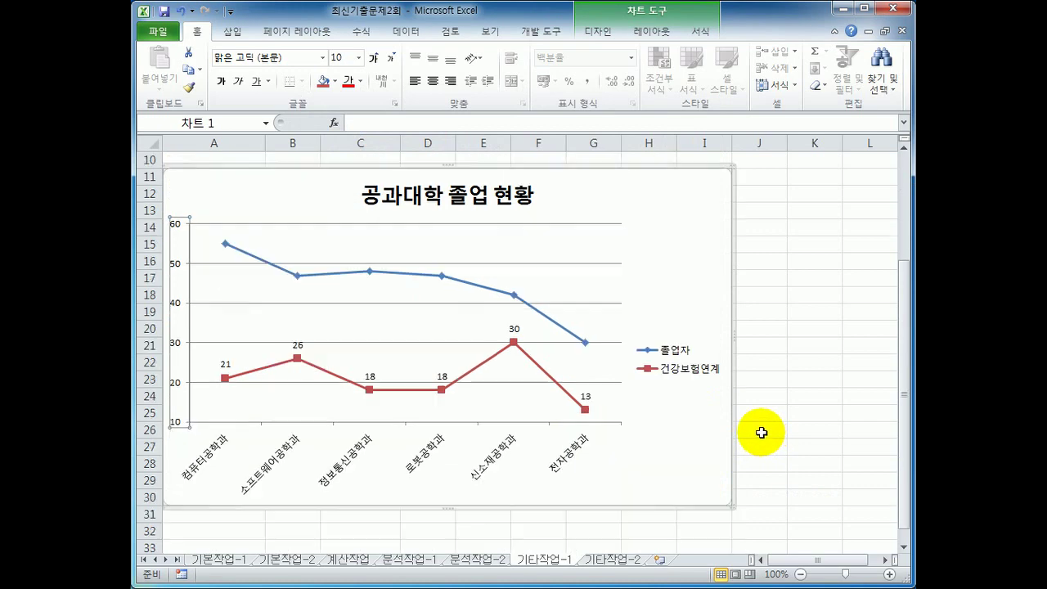
{"action": "left_click", "coordinate": [645, 192]}
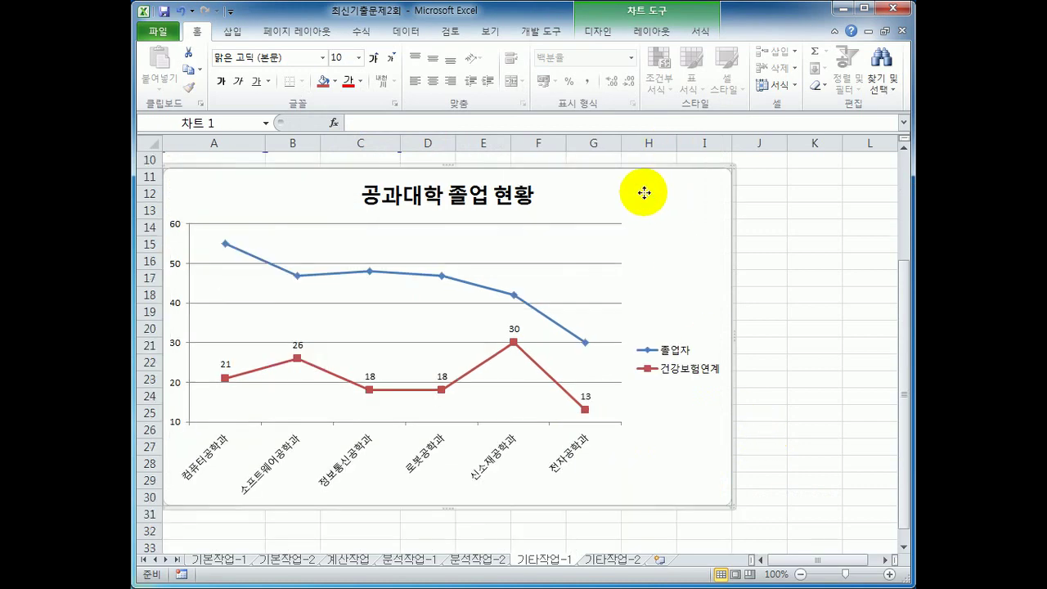
{"action": "right_click", "coordinate": [644, 192]}
{"action": "left_click", "coordinate": [725, 477]}
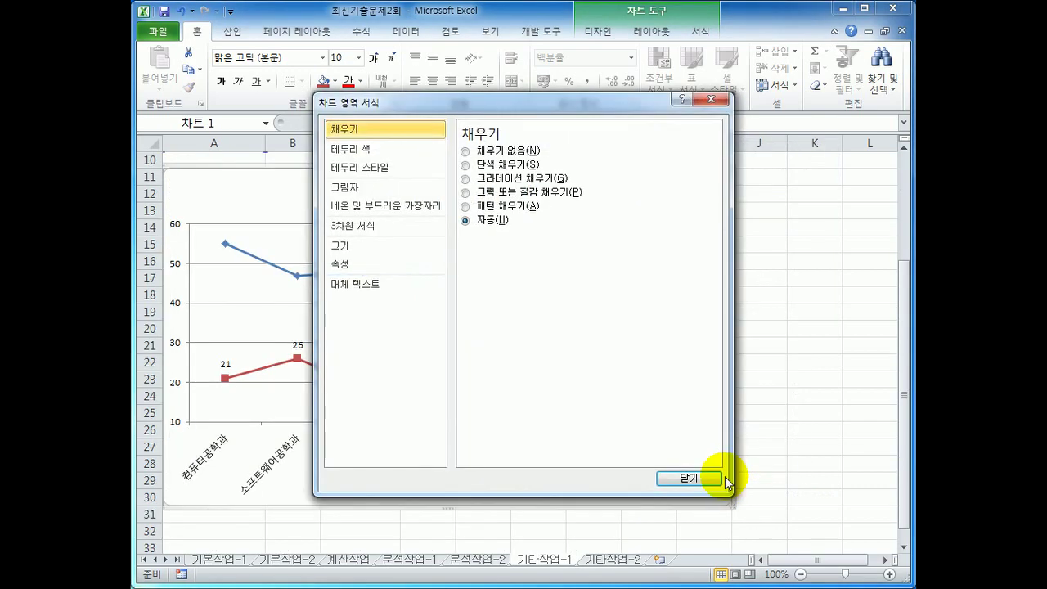
{"action": "left_click", "coordinate": [425, 176]}
{"action": "left_click", "coordinate": [509, 309]}
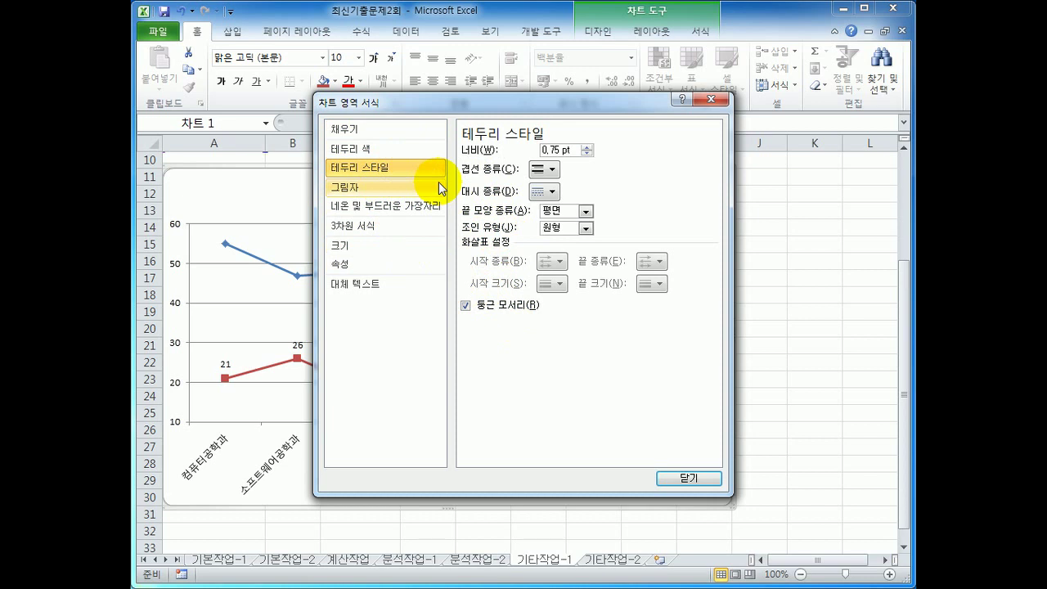
{"action": "left_click", "coordinate": [670, 479]}
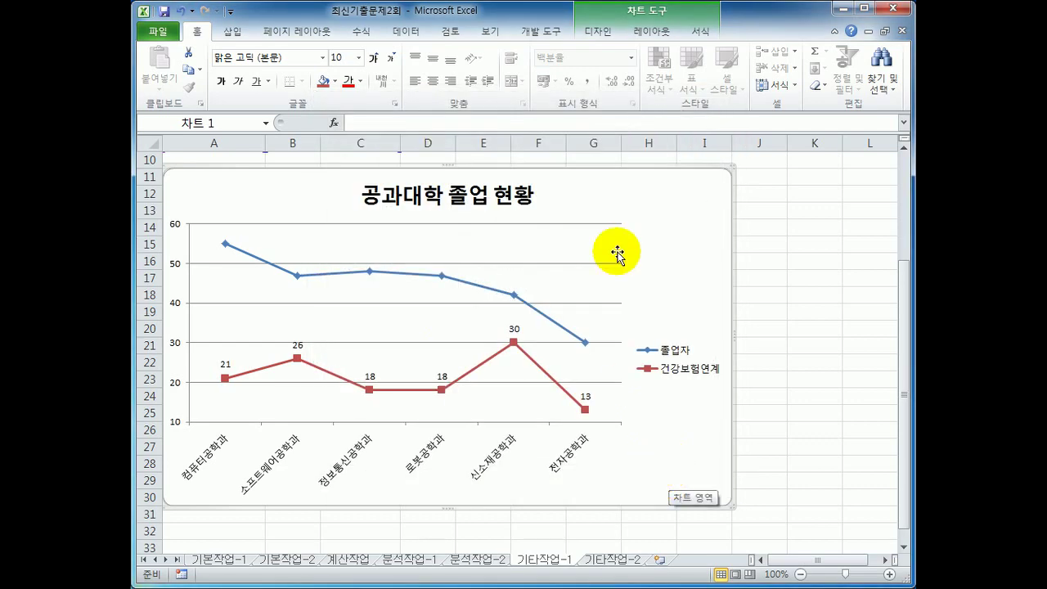
Apply the light orange gradient shape style from the fourth row of the style gallery to the chart area
{"action": "left_click", "coordinate": [697, 32]}
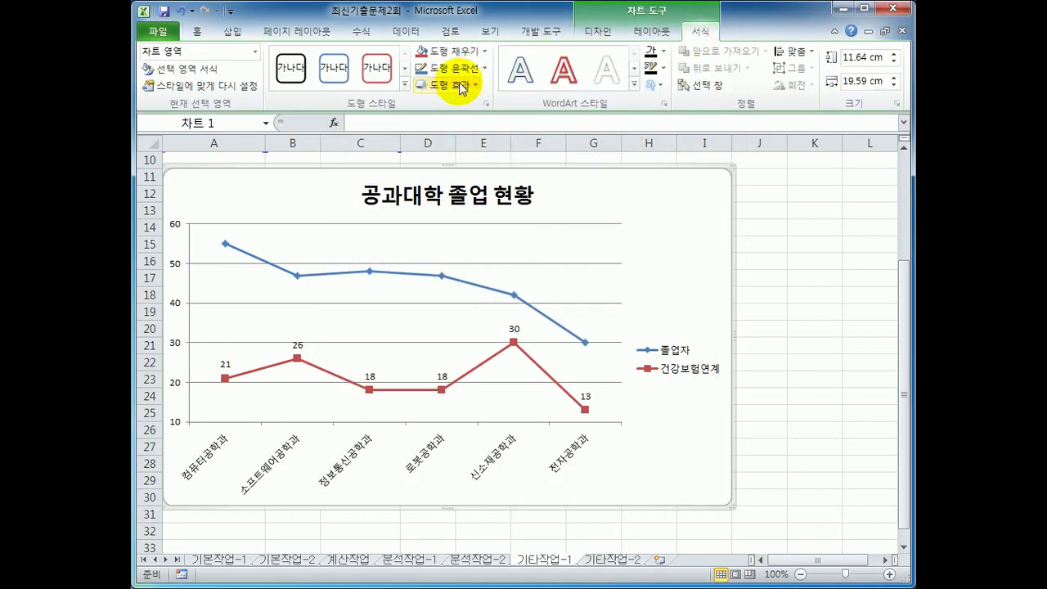
{"action": "left_click", "coordinate": [404, 84]}
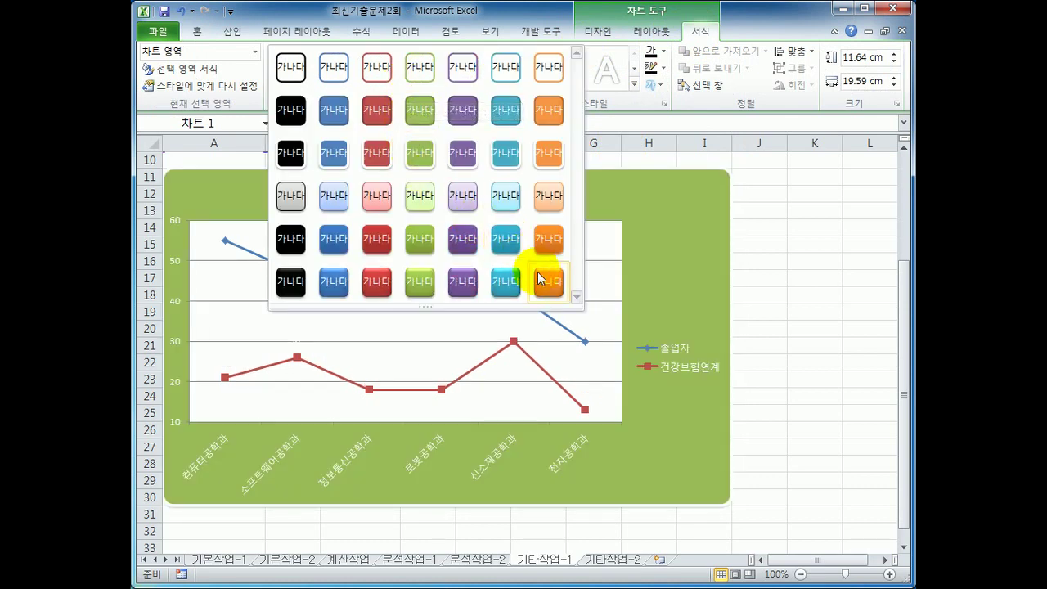
{"action": "left_click", "coordinate": [547, 208]}
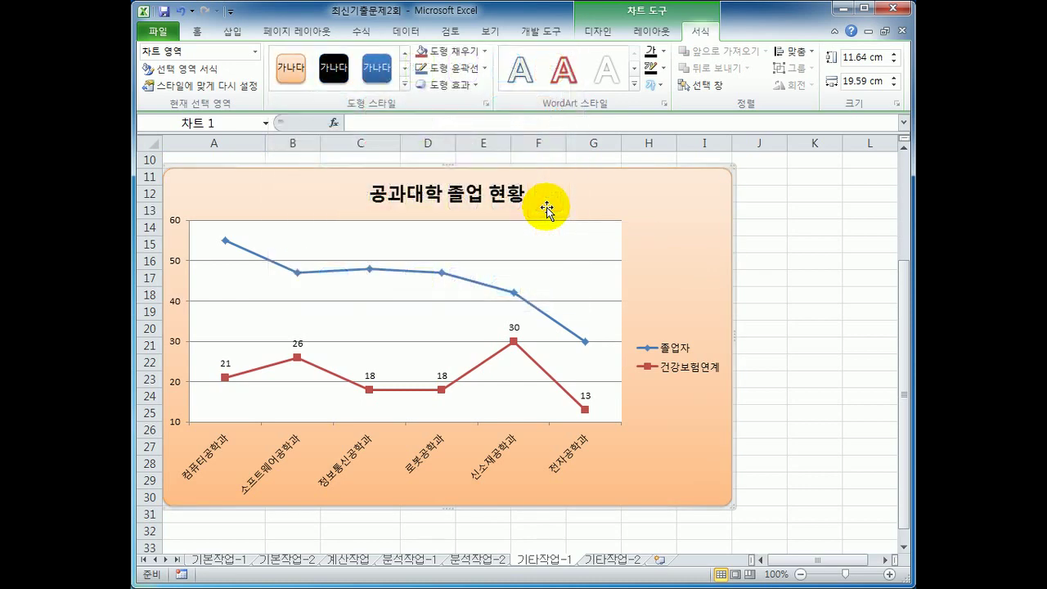
{"action": "left_click", "coordinate": [810, 318]}
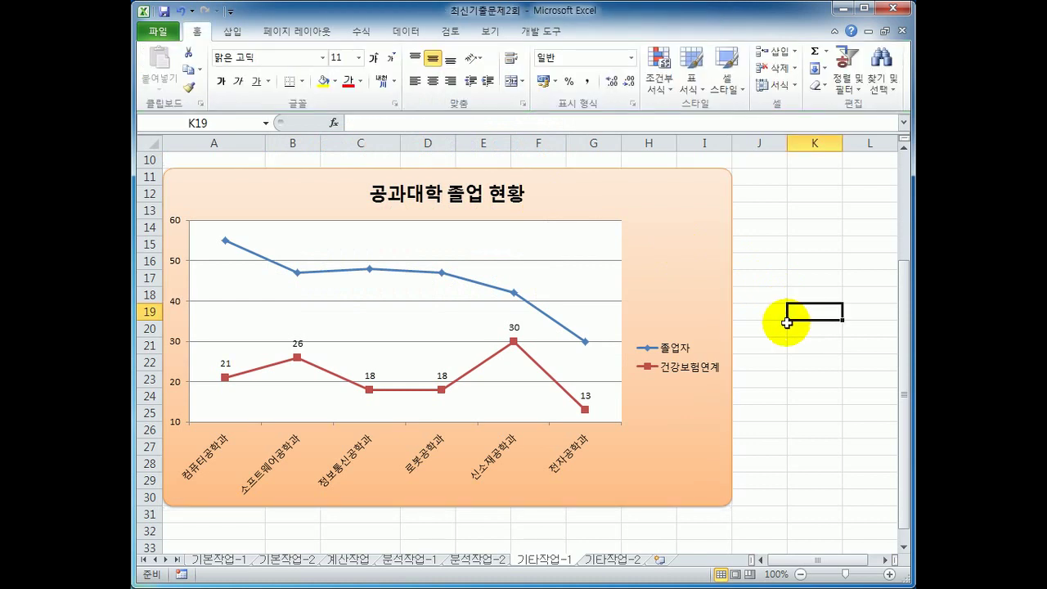
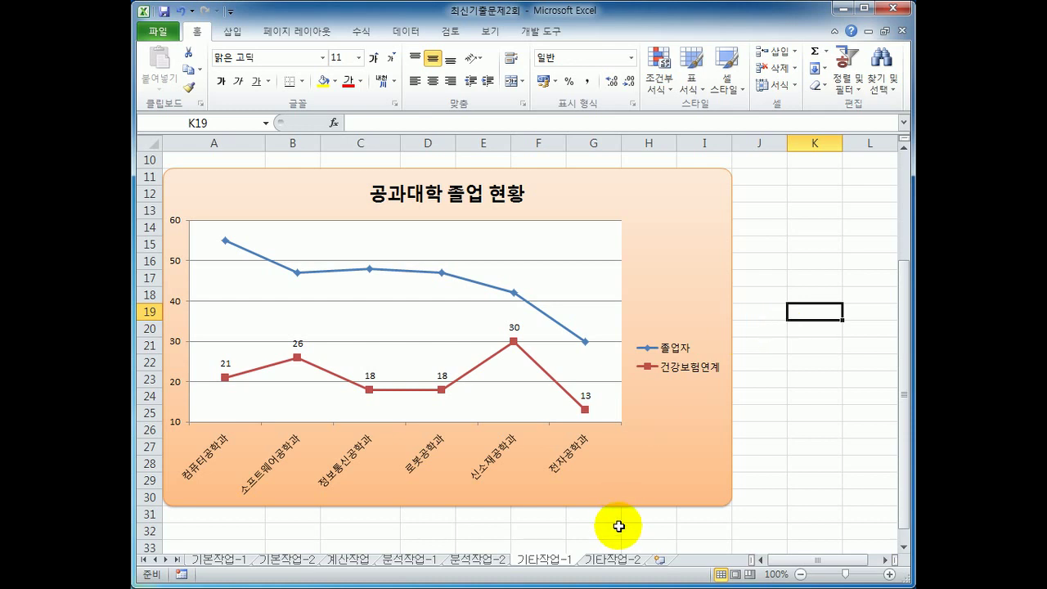
On the 기타작업-2 sheet, code the 판매내역입력 button's Click event in design mode with 판매내역.Show
{"action": "left_click", "coordinate": [611, 564]}
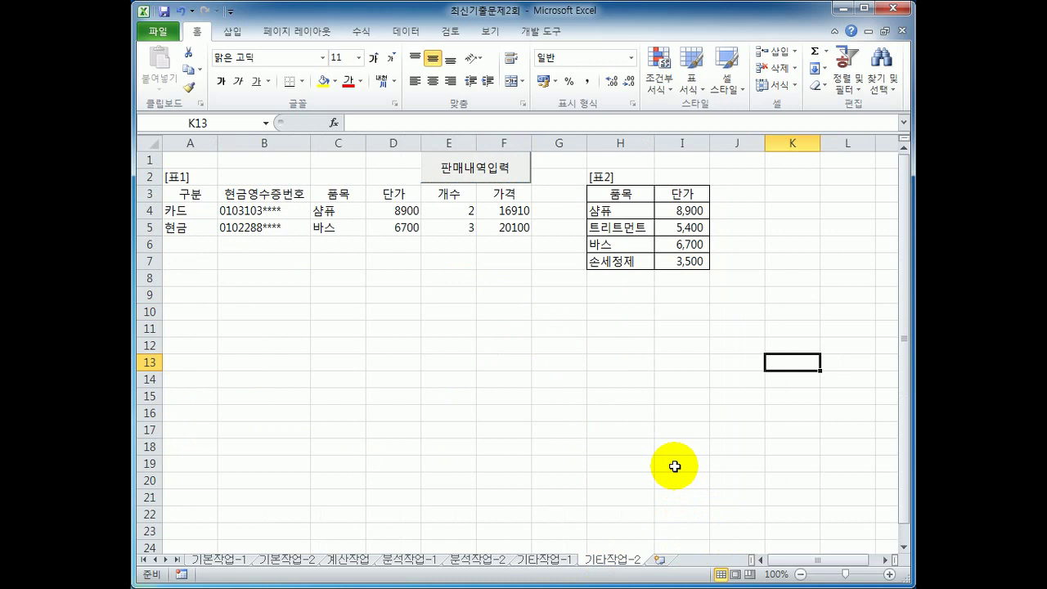
{"action": "left_click", "coordinate": [536, 31]}
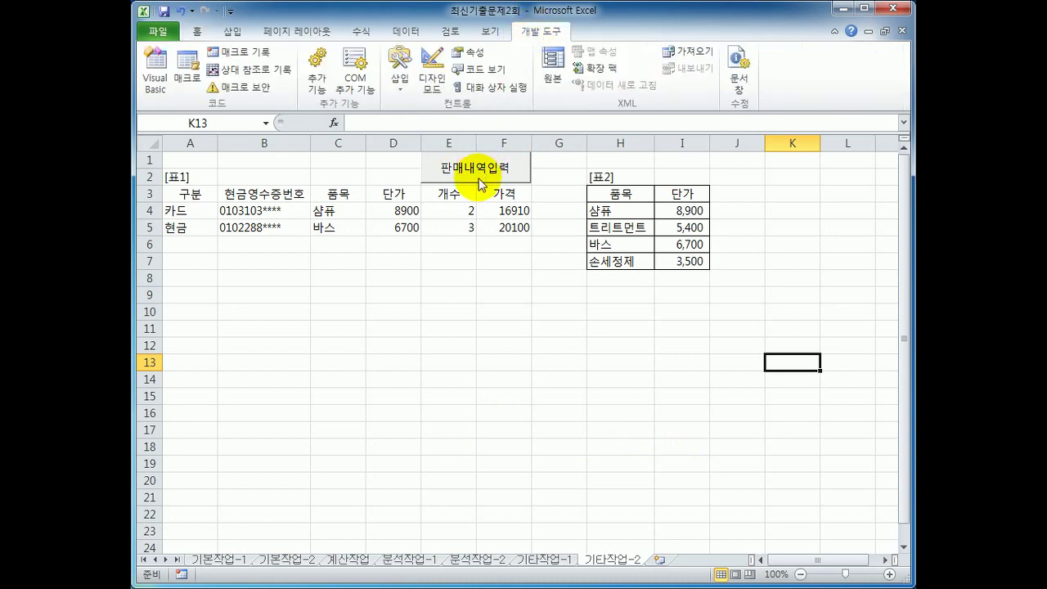
{"action": "left_click", "coordinate": [433, 82]}
{"action": "left_click", "coordinate": [474, 168]}
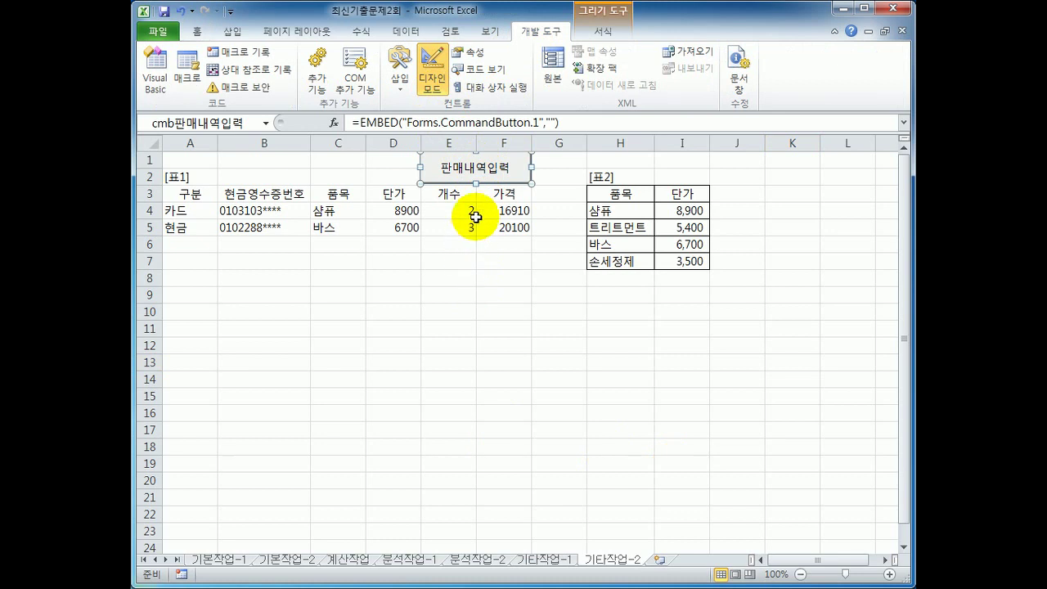
{"action": "double_click", "coordinate": [491, 173]}
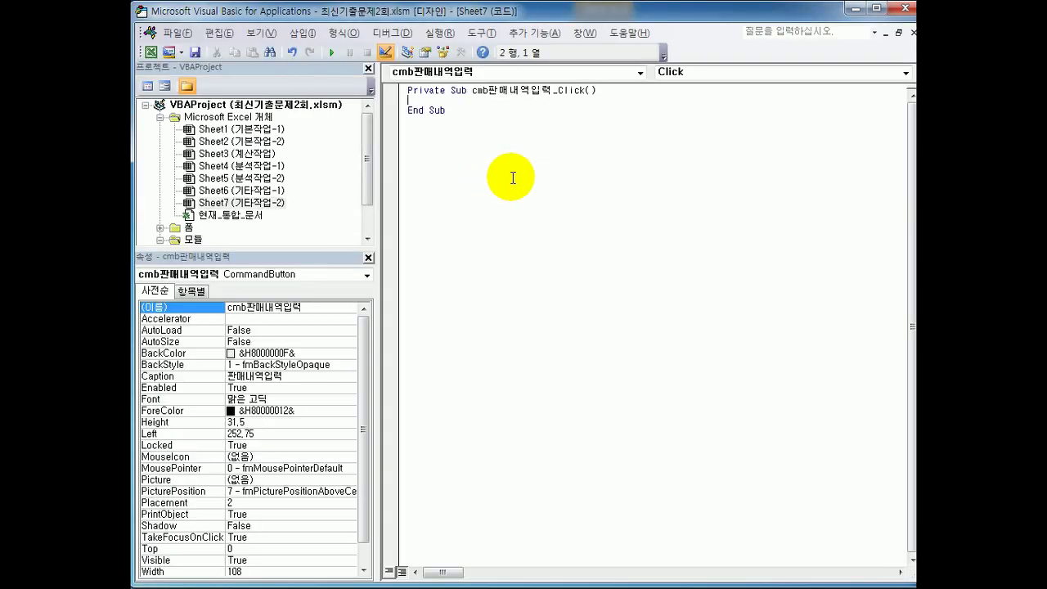
{"action": "type", "text": "판매내역.show"}
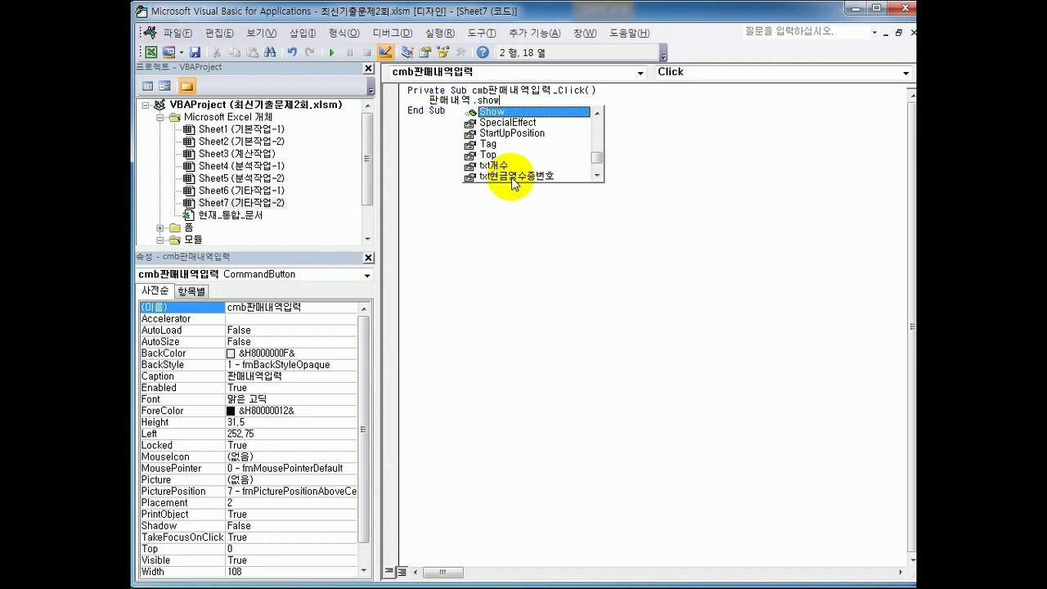
{"action": "left_click", "coordinate": [619, 300]}
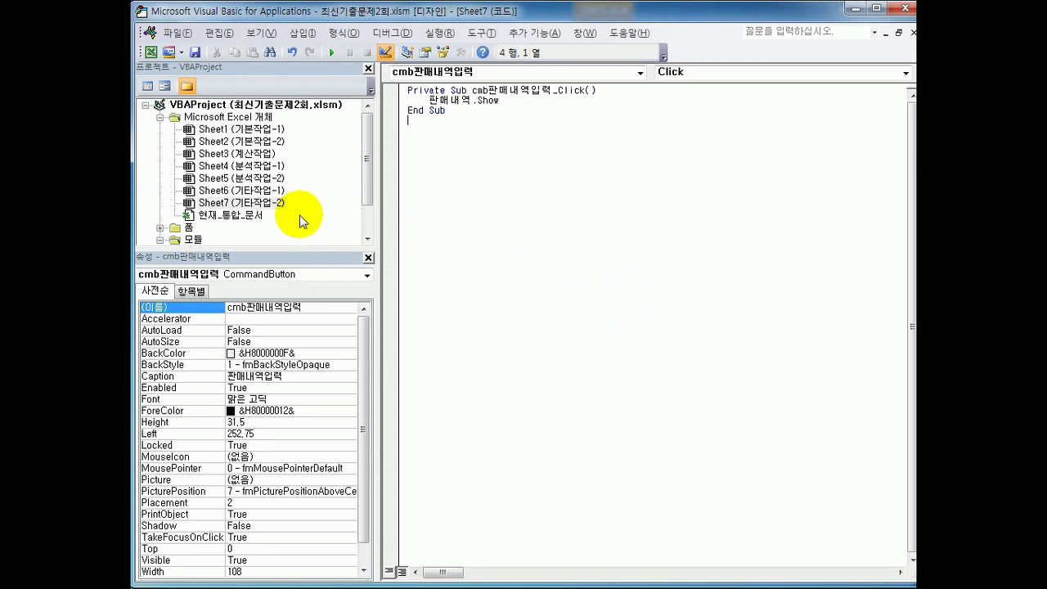
Open the code of the 판매내역 form and create its UserForm Initialize event procedure
{"action": "double_click", "coordinate": [172, 227]}
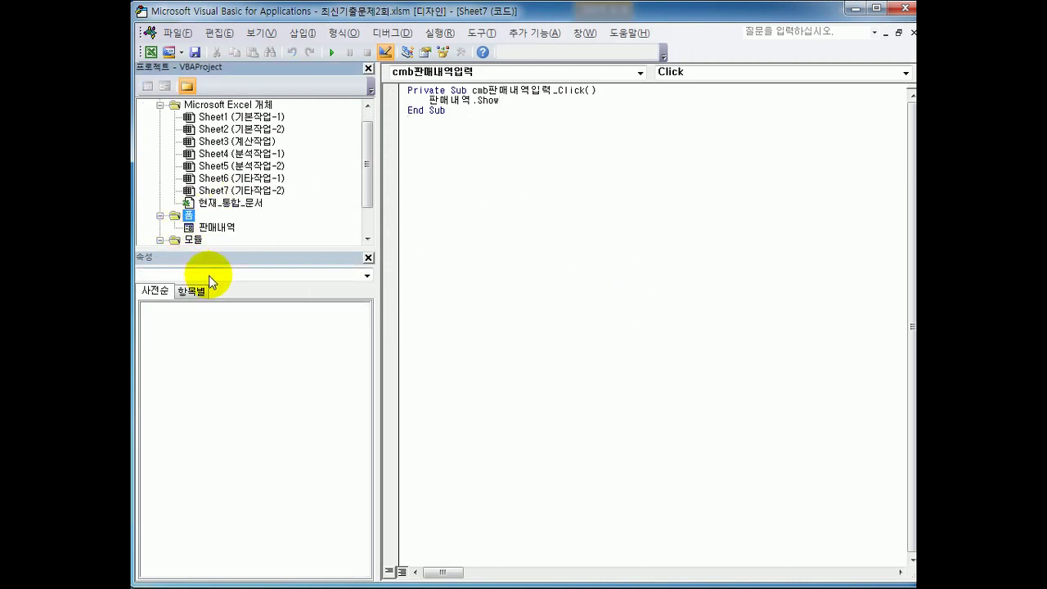
{"action": "double_click", "coordinate": [219, 228]}
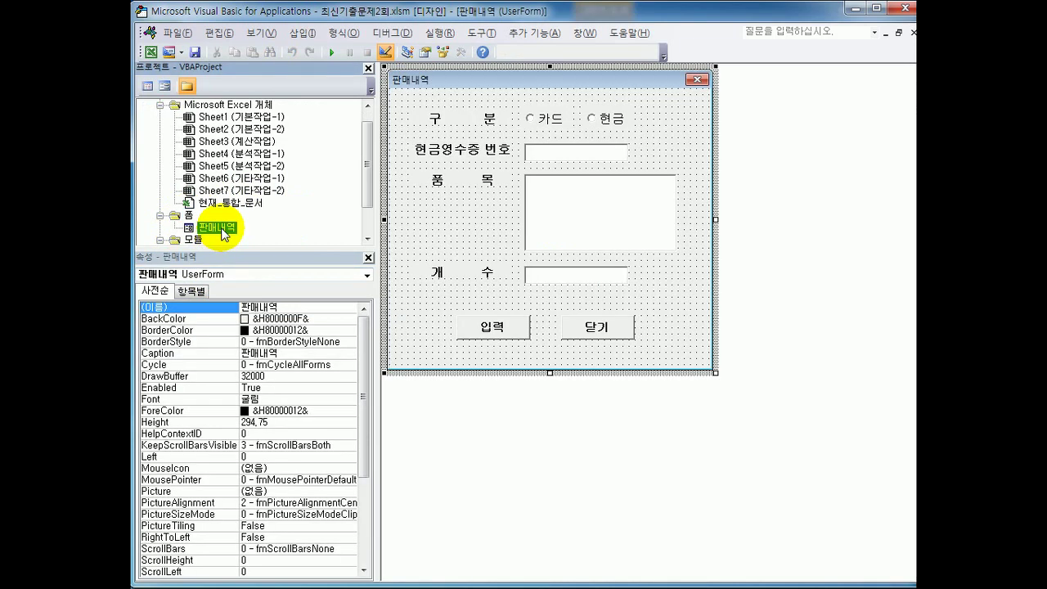
{"action": "left_click", "coordinate": [147, 85]}
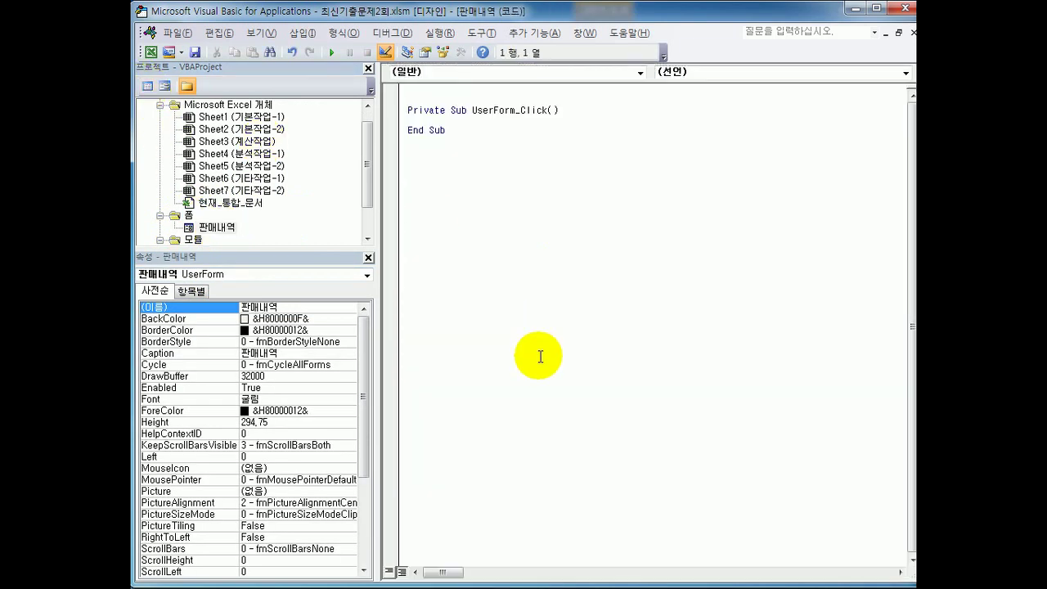
{"action": "left_click", "coordinate": [595, 72]}
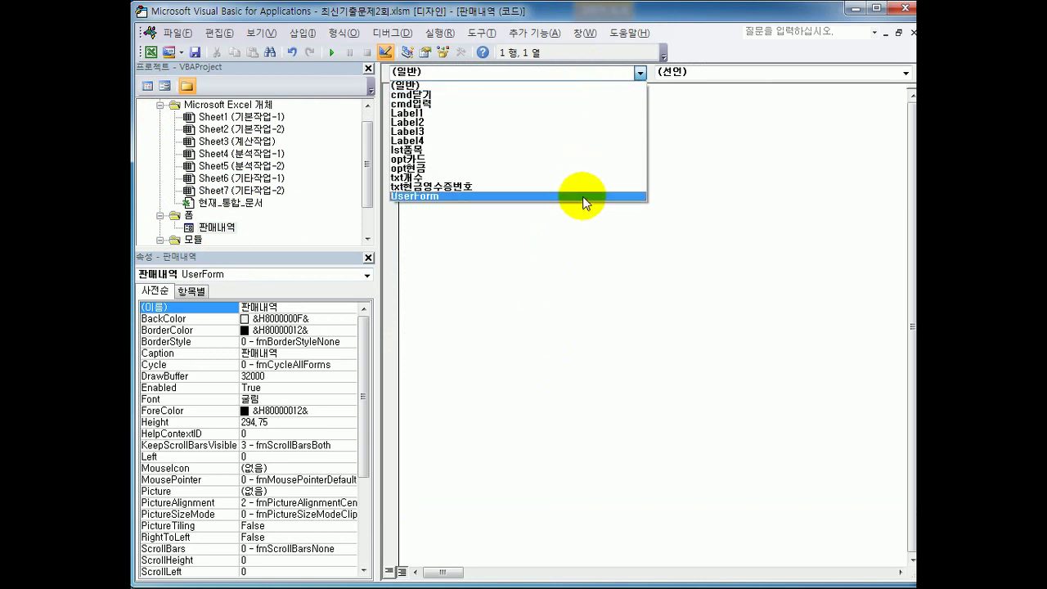
{"action": "left_click", "coordinate": [583, 197]}
{"action": "left_click", "coordinate": [710, 73]}
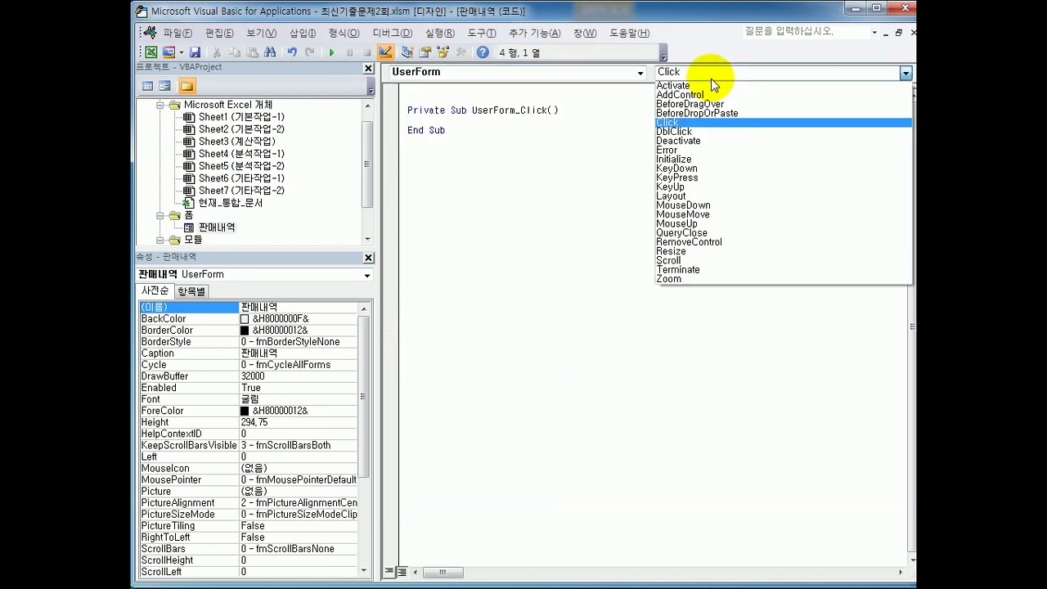
{"action": "left_click", "coordinate": [707, 158]}
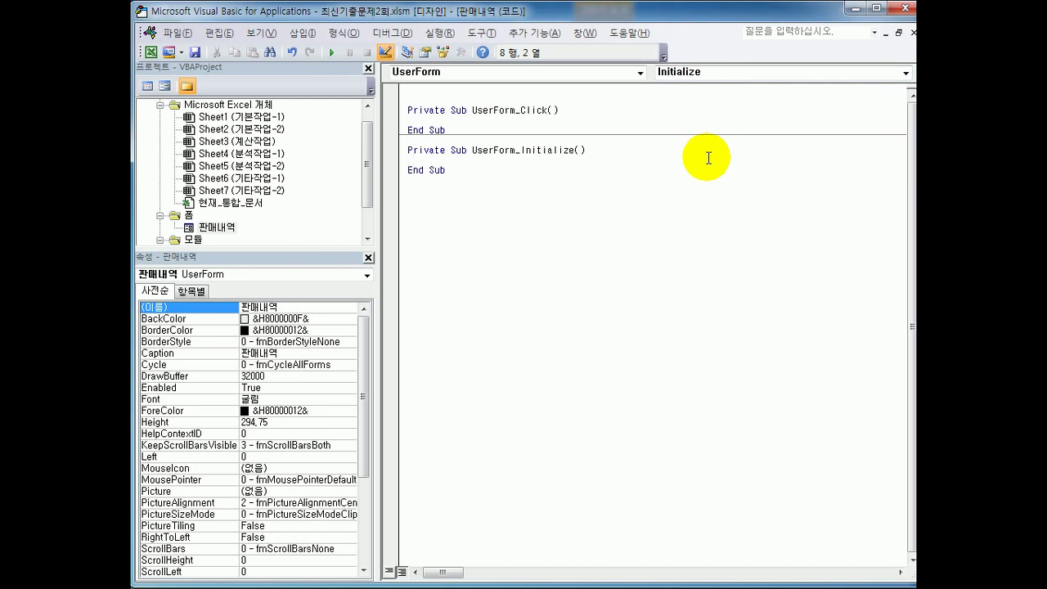
In the UserForm_Initialize procedure, add opt현금 = True to preselect the 현금 option, checking the option button's name on the 판매내역 form
{"action": "type", "text": "op"}
{"action": "double_click", "coordinate": [221, 228]}
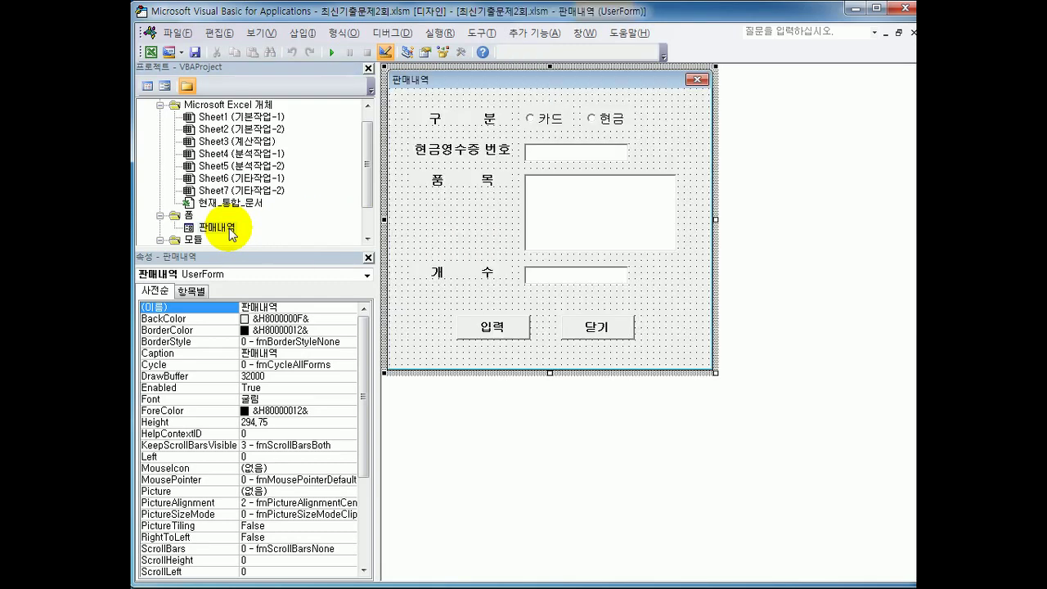
{"action": "left_click", "coordinate": [609, 122]}
{"action": "left_click", "coordinate": [541, 118]}
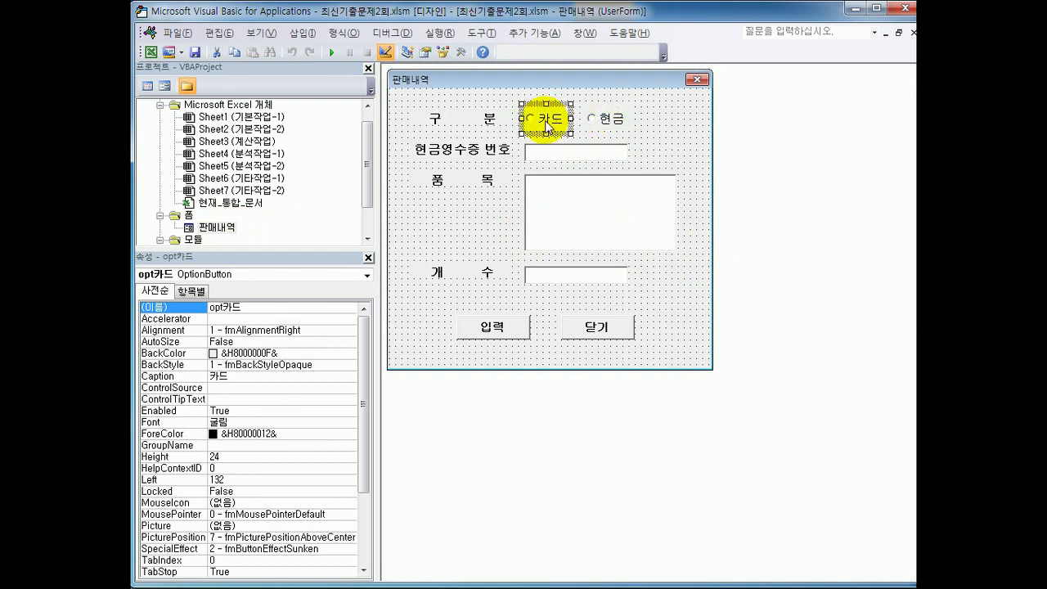
{"action": "left_click", "coordinate": [610, 117]}
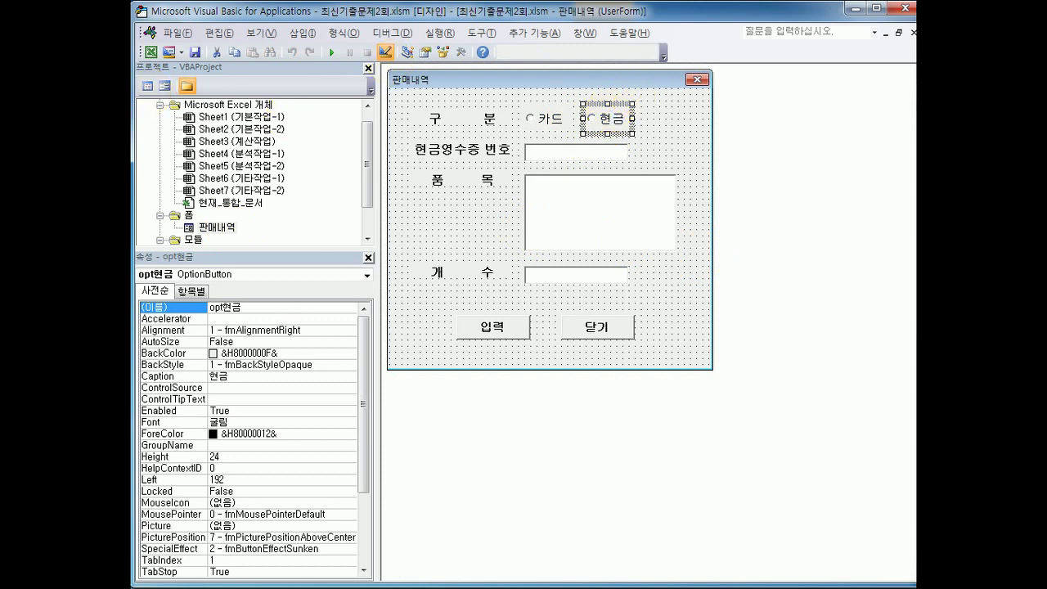
{"action": "left_click", "coordinate": [147, 86]}
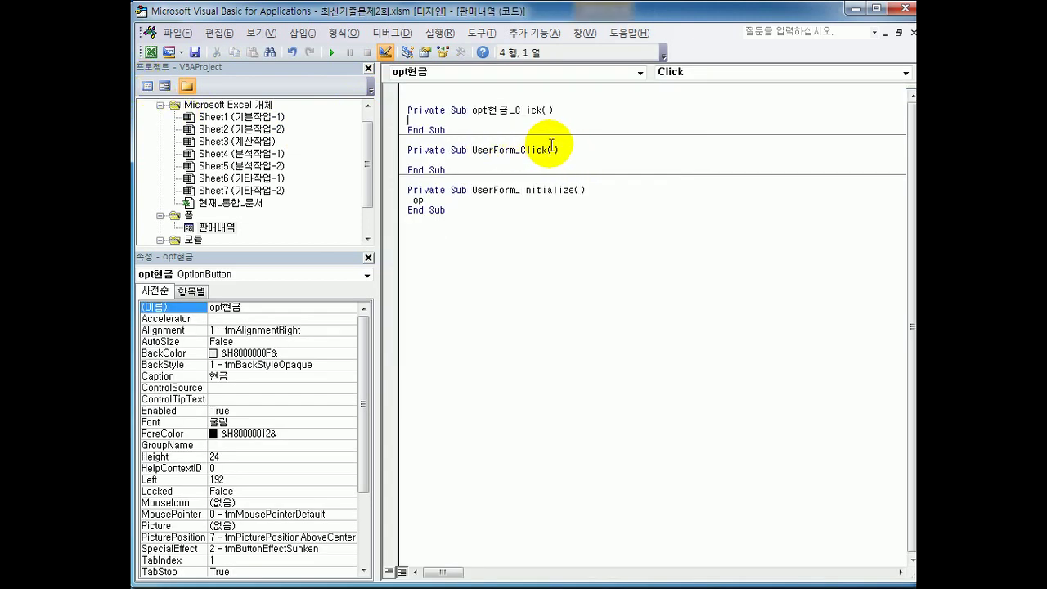
{"action": "key", "text": "Down"}
{"action": "key", "text": "Down"}
{"action": "key", "text": "Down"}
{"action": "key", "text": "Down"}
{"action": "key", "text": "Down"}
{"action": "key", "text": "Down"}
{"action": "key", "text": "Down"}
{"action": "key", "text": "Down"}
{"action": "key", "text": "End"}
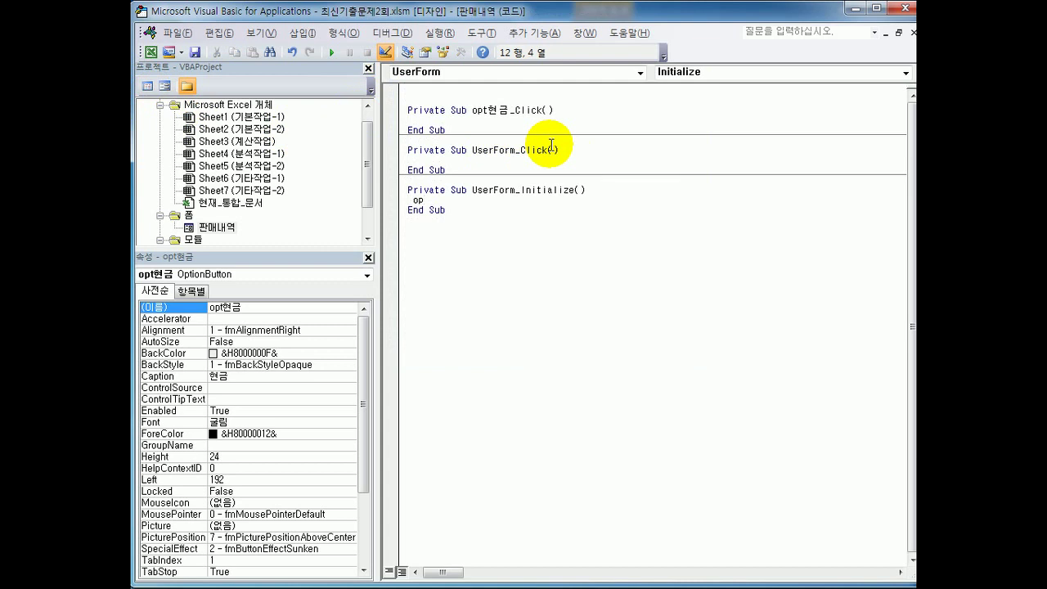
{"action": "type", "text": "t현금 =true"}
{"action": "key", "text": "Down"}
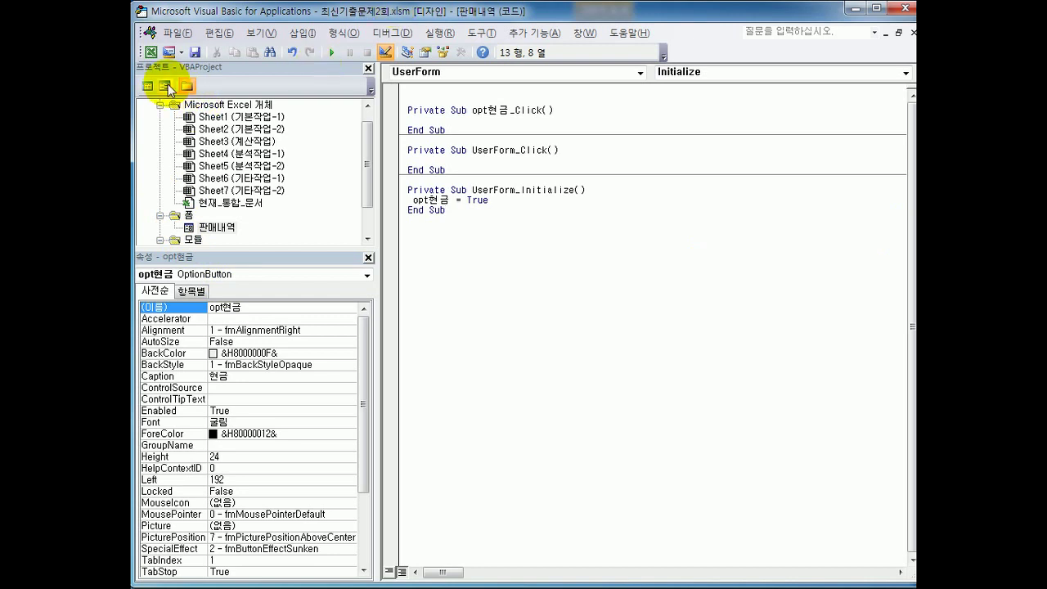
Check the list box's name on the form and add lst품목.RowSource = "H4:I7" to the UserForm_Initialize procedure
{"action": "left_click", "coordinate": [168, 88]}
{"action": "left_click", "coordinate": [580, 218]}
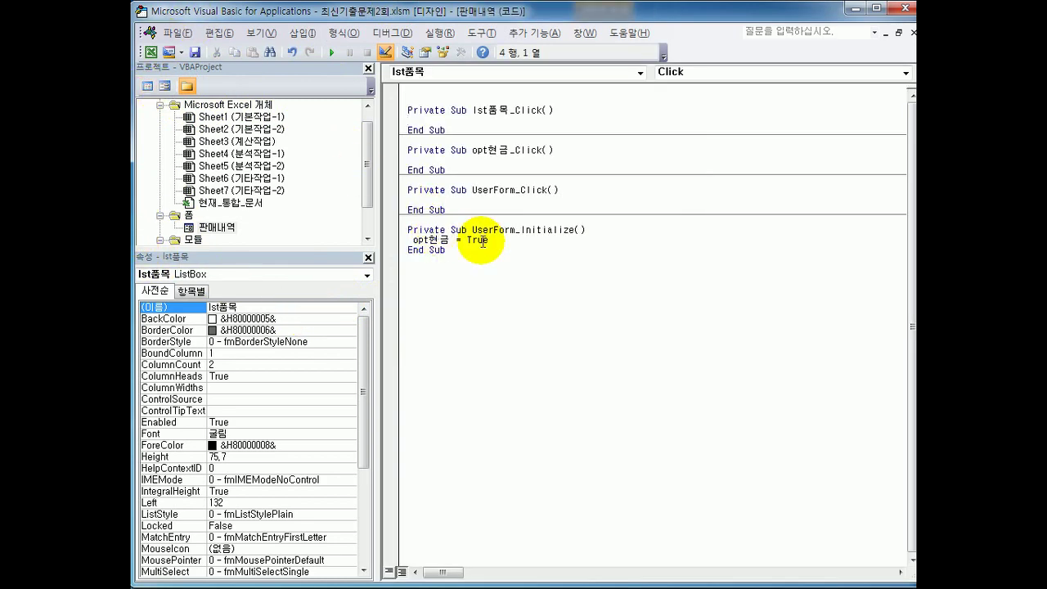
{"action": "left_click", "coordinate": [550, 244]}
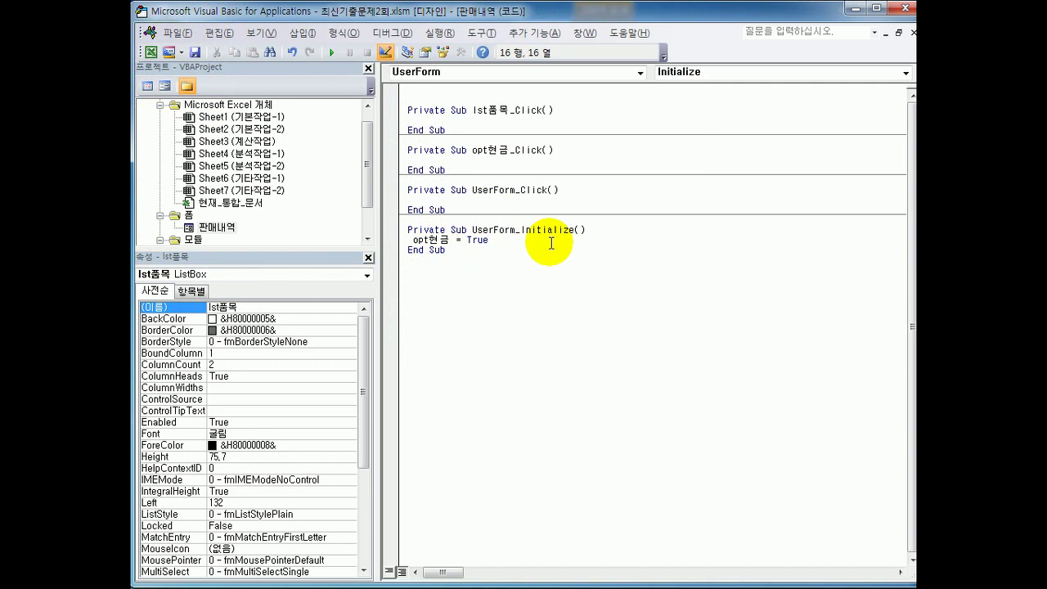
{"action": "key", "text": "Return"}
{"action": "type", "text": "ls"}
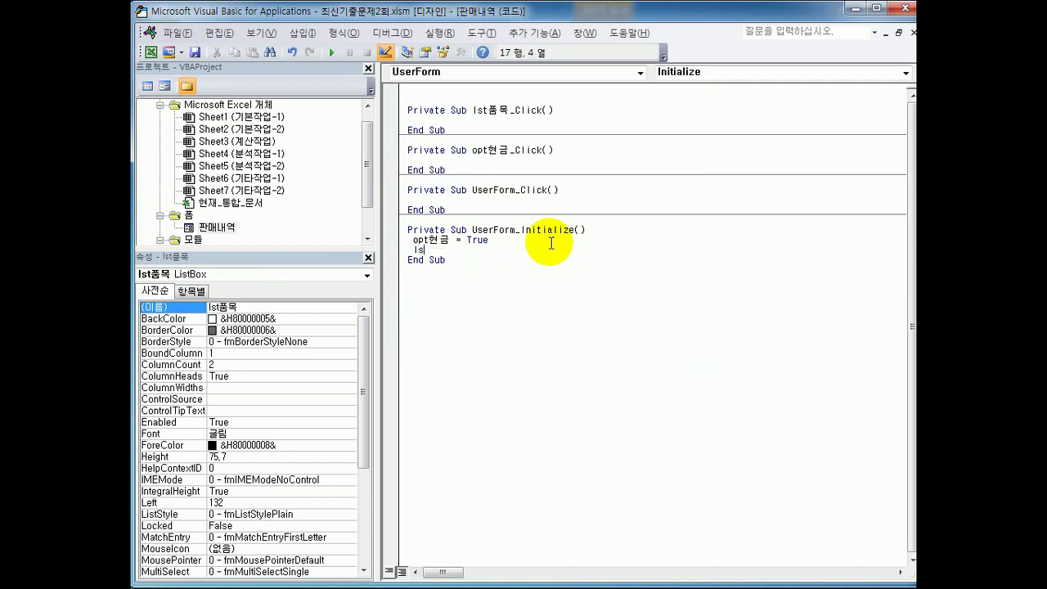
{"action": "type", "text": "t품목."}
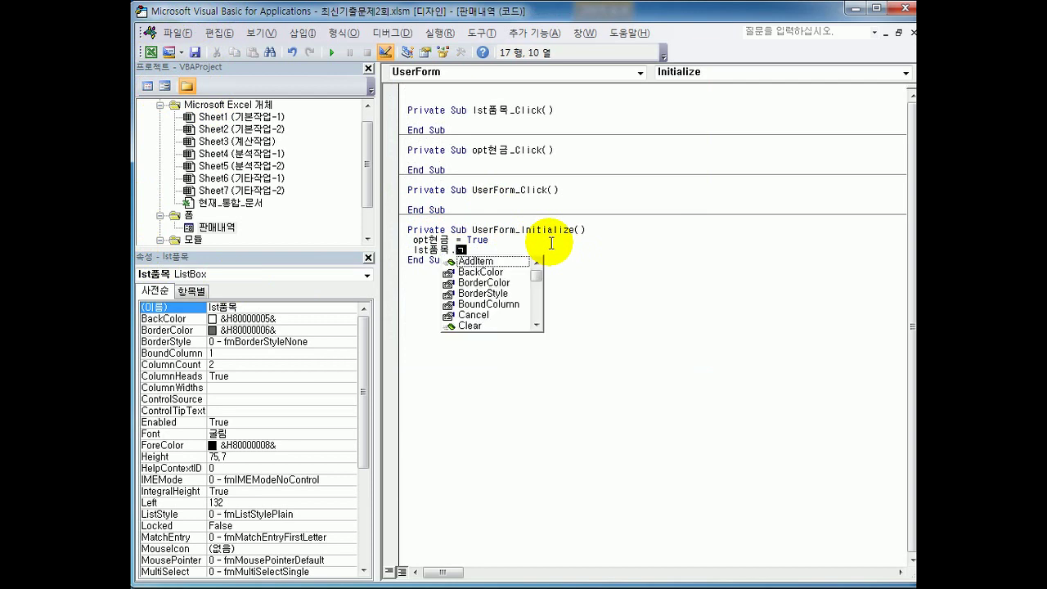
{"action": "type", "text": "row"}
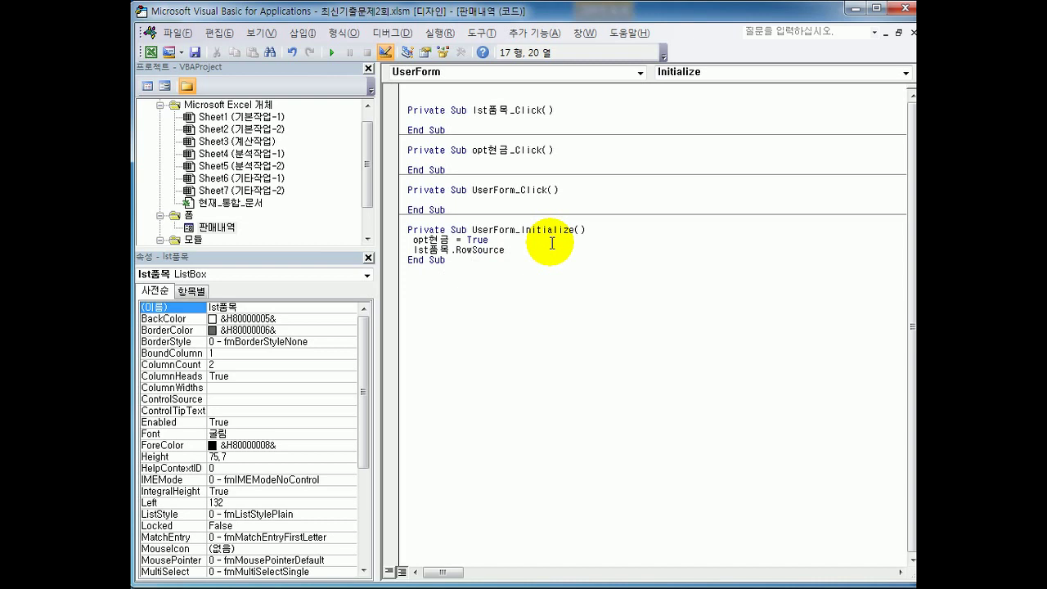
{"action": "type", "text": " = \"H4:I7"}
{"action": "key", "text": "Return"}
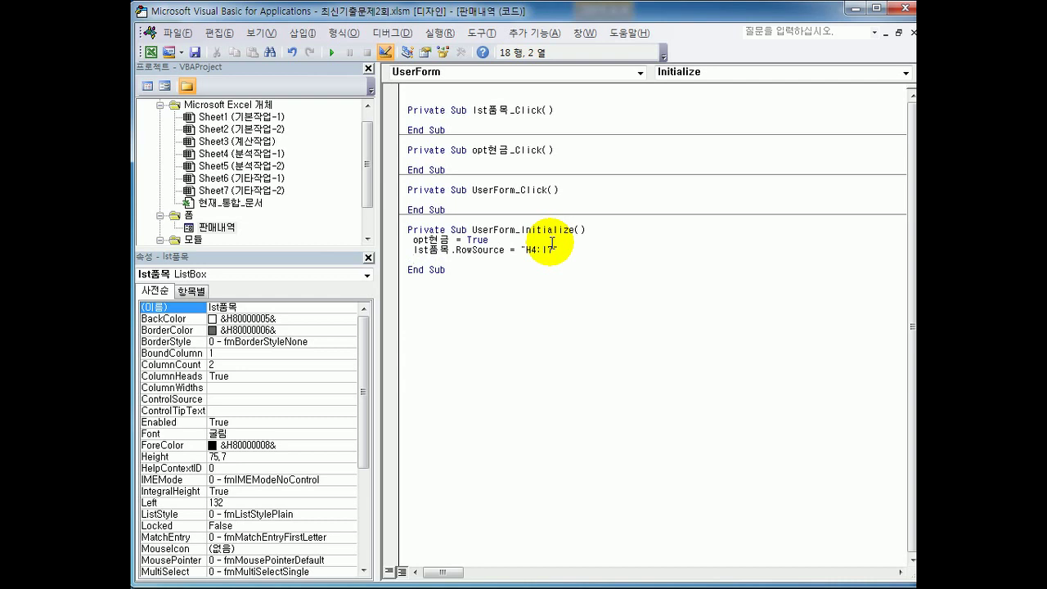
Add lst품목.ColumnCount = 2 as the last statement of the UserForm_Initialize procedure
{"action": "type", "text": "lstㅍ"}
{"action": "type", "text": "목."}
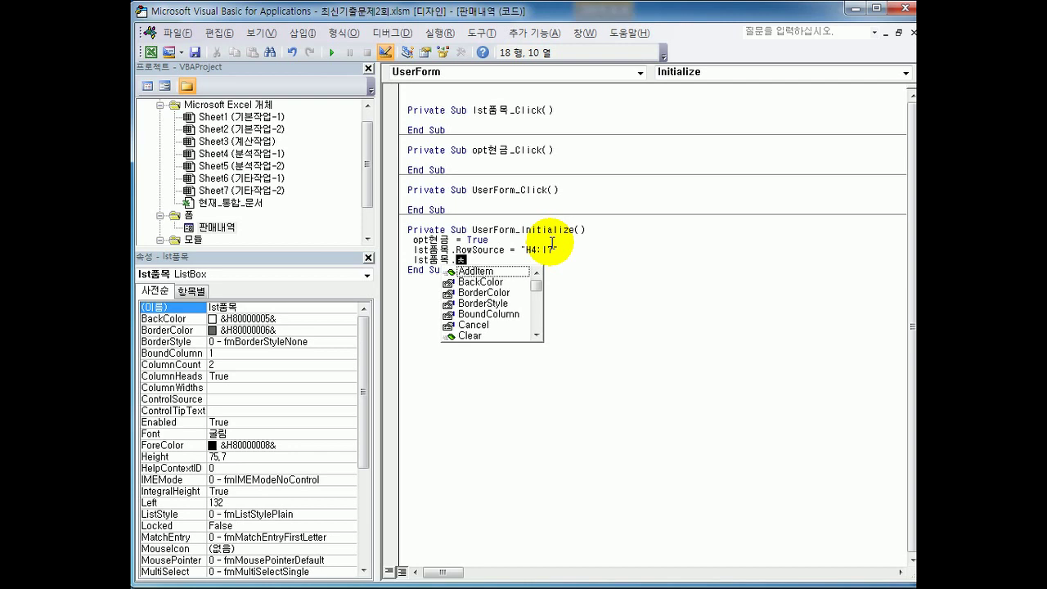
{"action": "type", "text": "cou"}
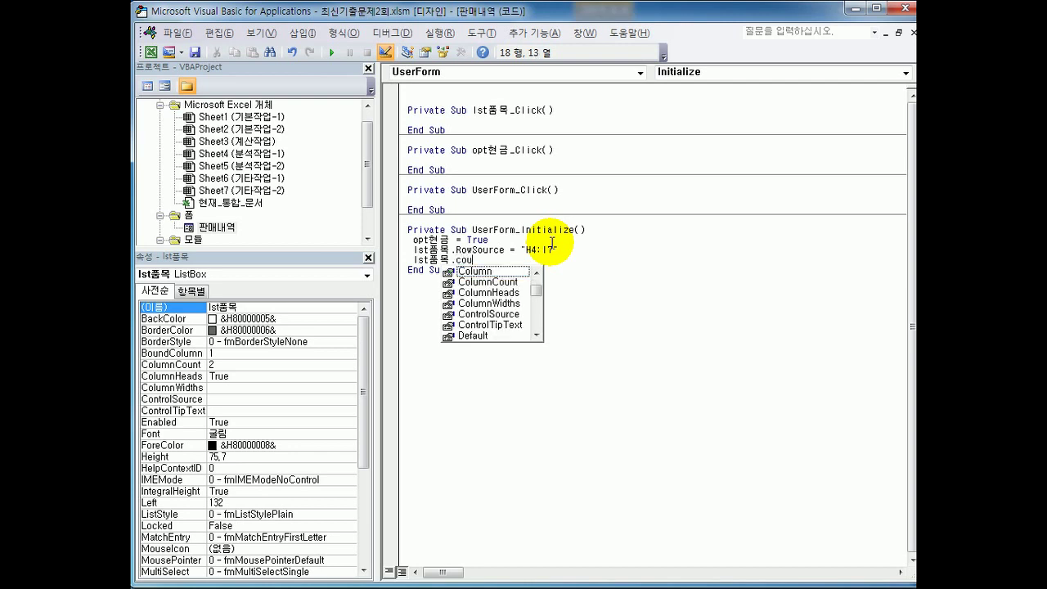
{"action": "key", "text": "Down"}
{"action": "key", "text": "Tab"}
{"action": "type", "text": "="}
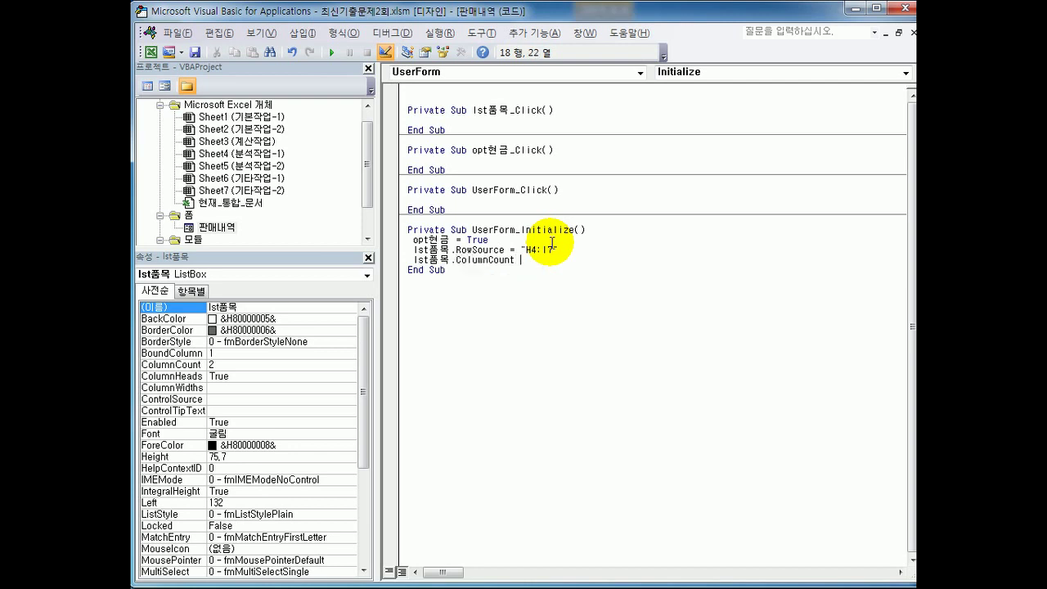
{"action": "type", "text": " 2"}
{"action": "key", "text": "Down"}
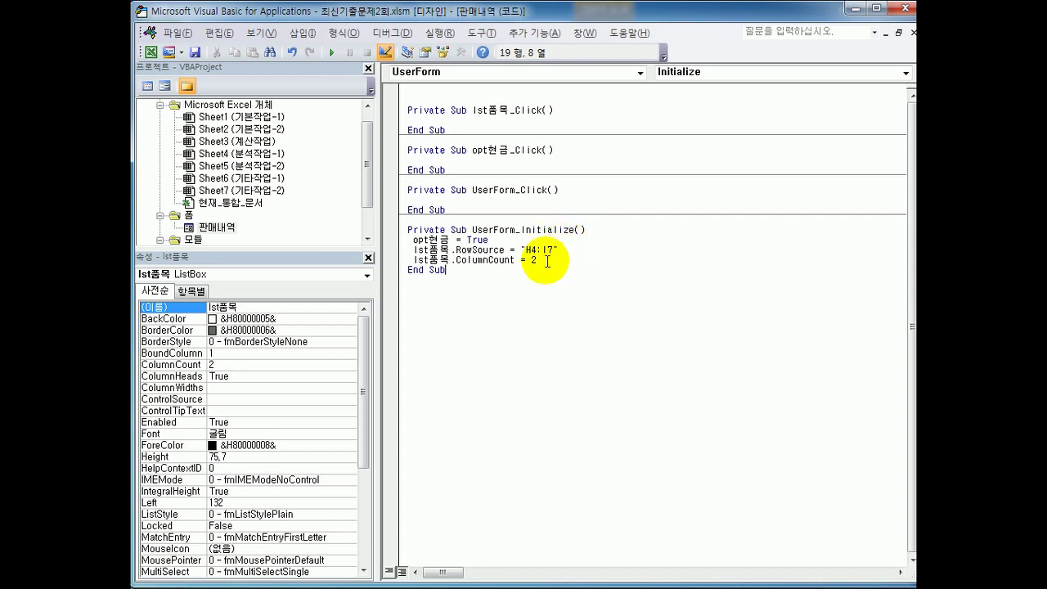
{"action": "left_click", "coordinate": [546, 260]}
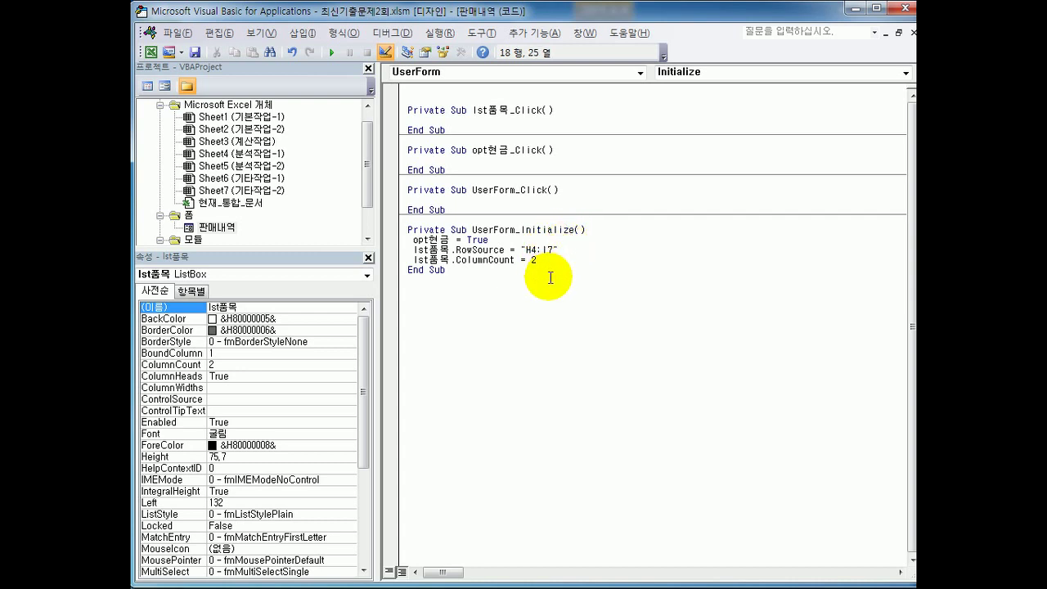
Back on the 기타작업-2 sheet, turn off design mode and test the 판매내역입력 button, closing the 판매내역 form again
{"action": "left_click", "coordinate": [902, 12]}
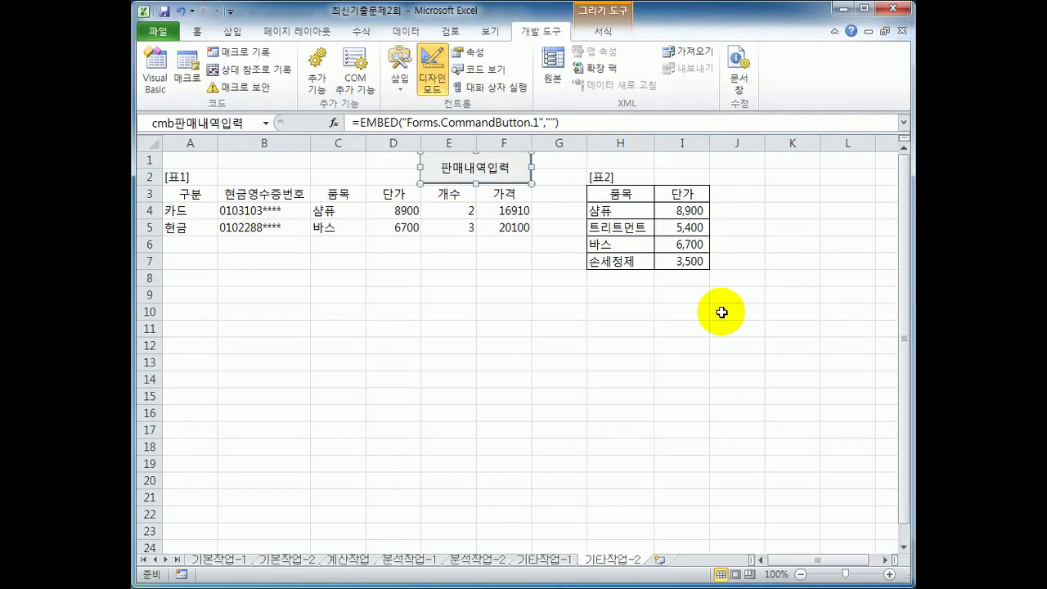
{"action": "left_click", "coordinate": [436, 84]}
{"action": "left_click_drag", "start_coordinate": [519, 380], "coordinate": [519, 396]}
{"action": "left_click", "coordinate": [470, 166]}
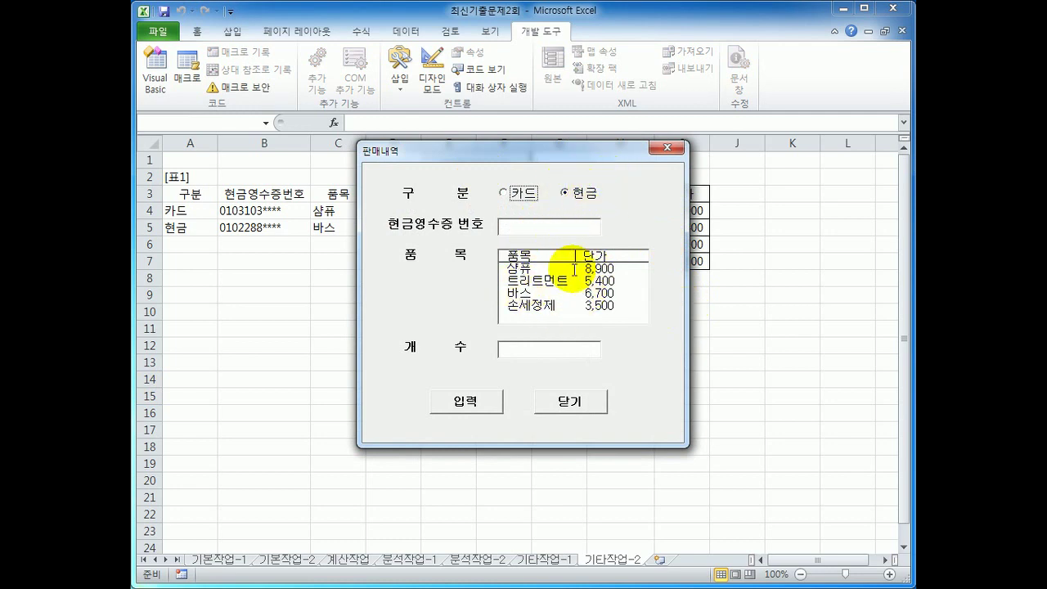
{"action": "left_click_drag", "start_coordinate": [562, 151], "coordinate": [433, 205]}
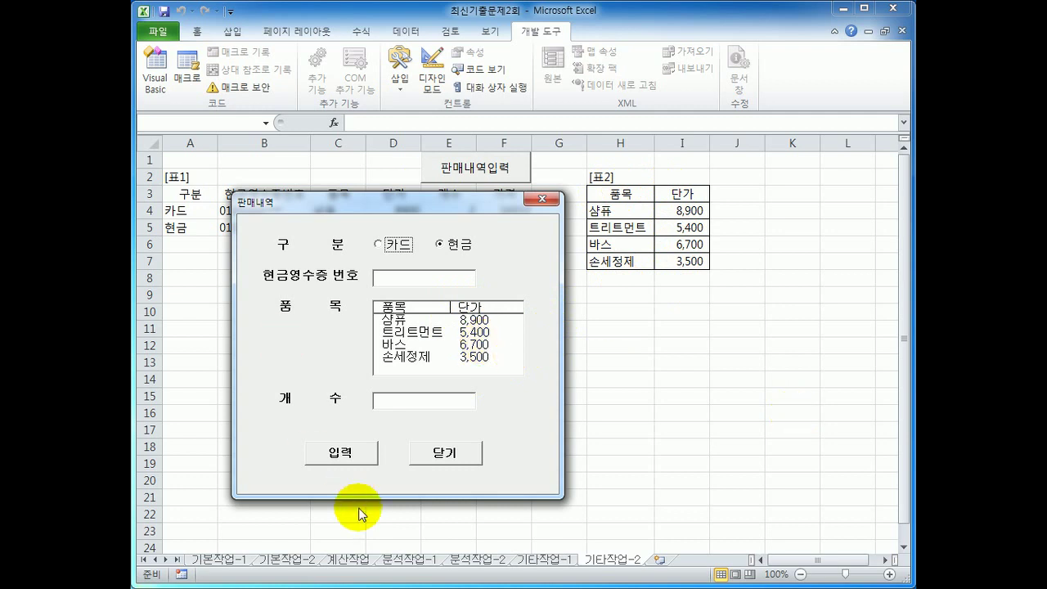
{"action": "left_click", "coordinate": [437, 454]}
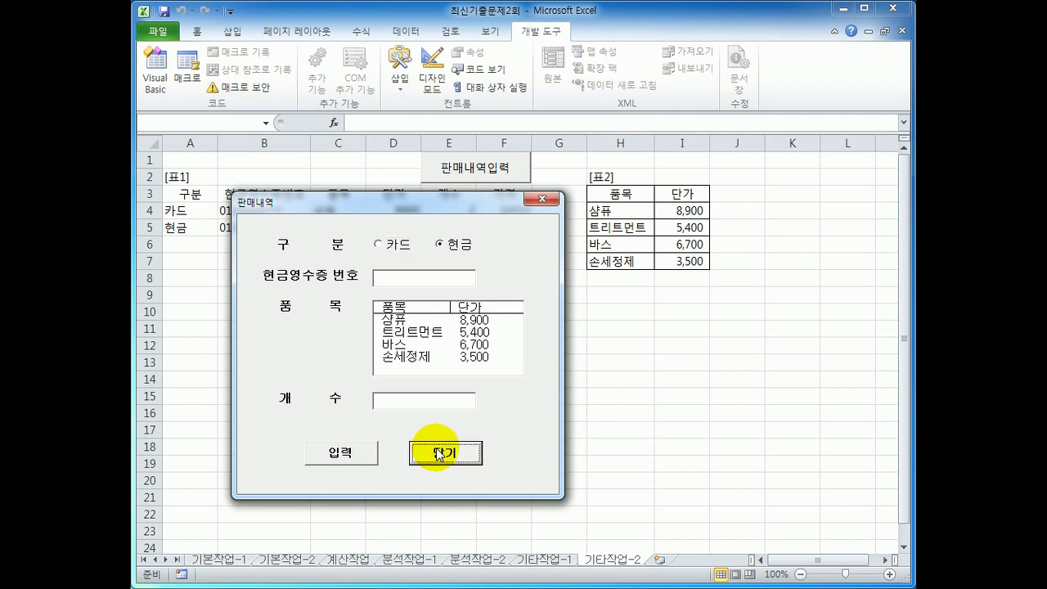
{"action": "left_click", "coordinate": [540, 199]}
{"action": "left_click", "coordinate": [652, 383]}
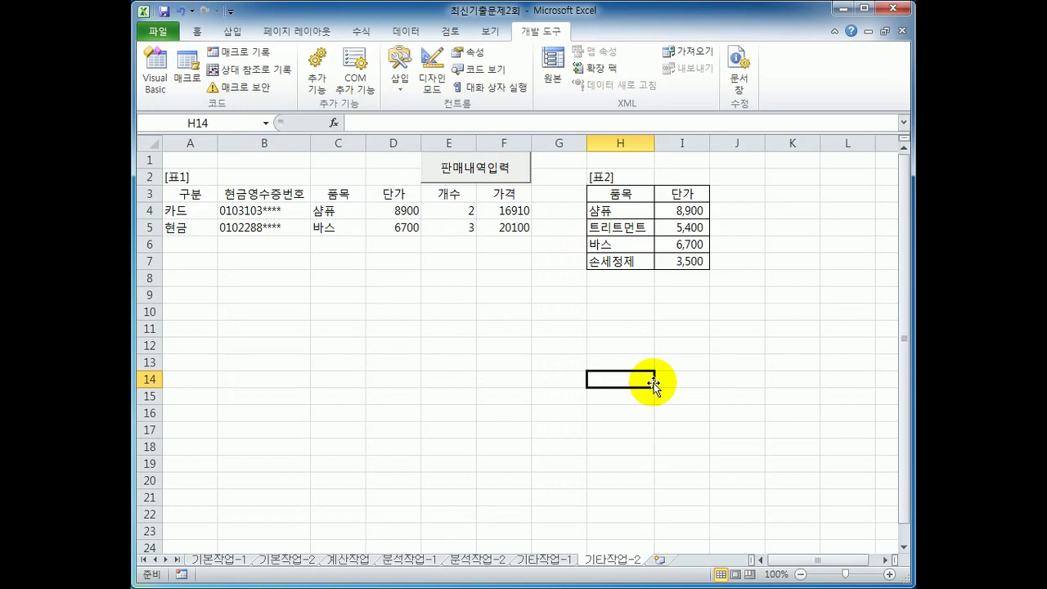
In the 판매내역 form's code, create the cmd닫기 Click event procedure with the statement Unload Me
{"action": "left_click", "coordinate": [153, 79]}
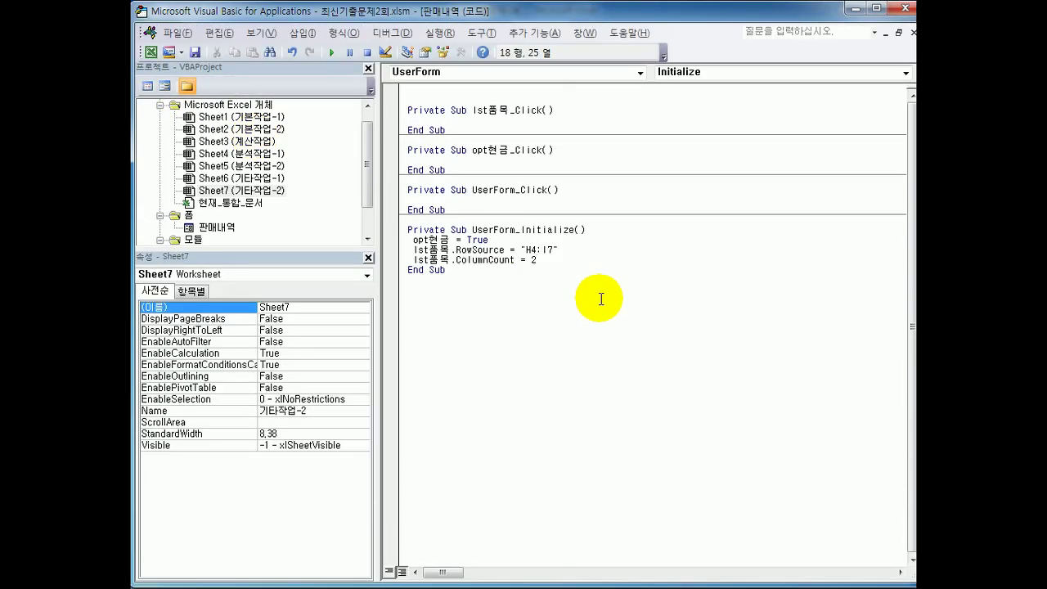
{"action": "left_click", "coordinate": [558, 73]}
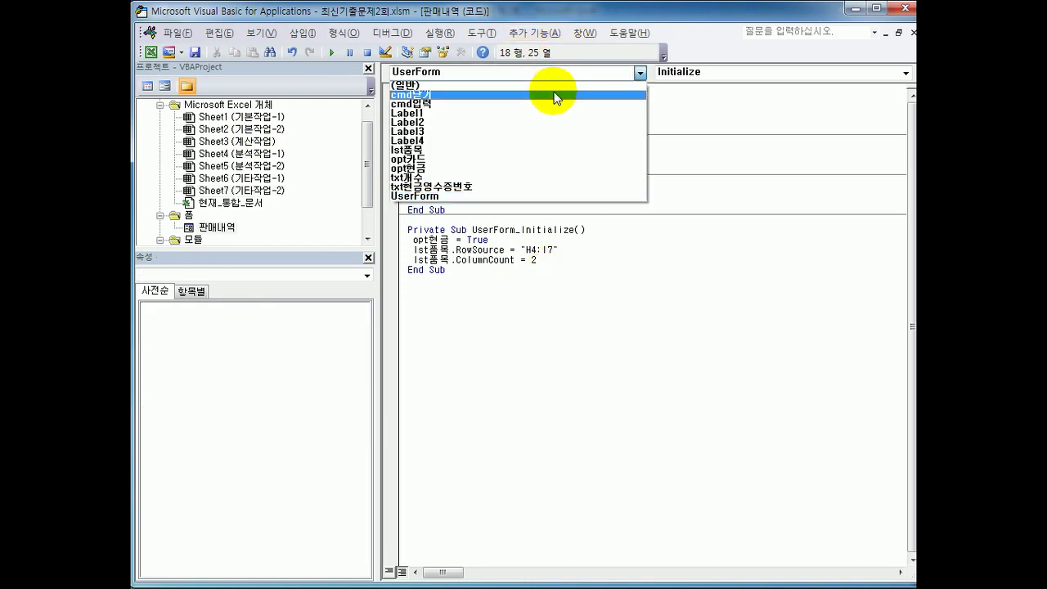
{"action": "left_click", "coordinate": [556, 95]}
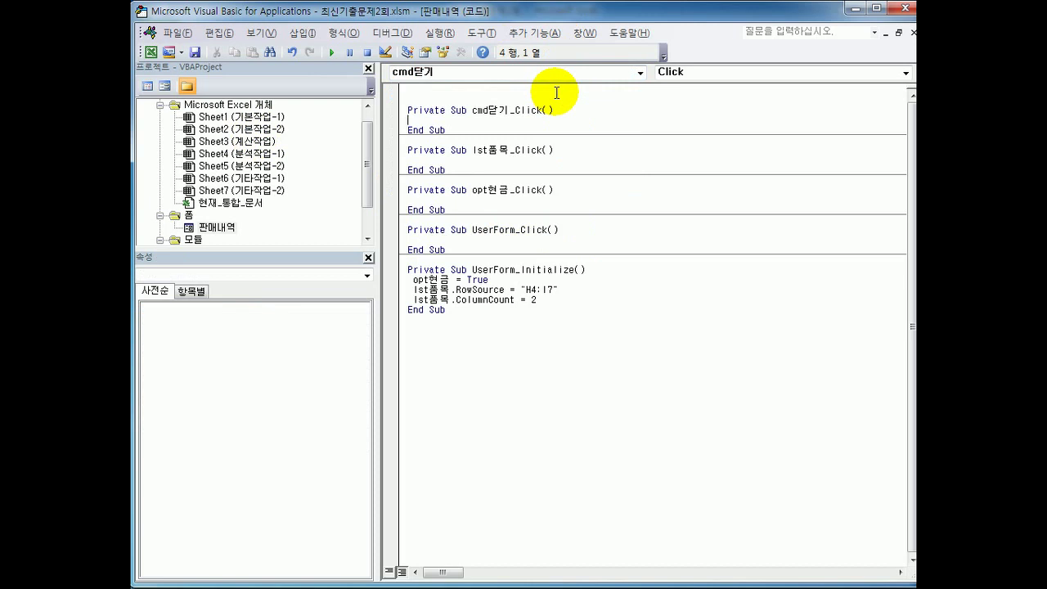
{"action": "type", "text": "unload Me"}
{"action": "key", "text": "Return"}
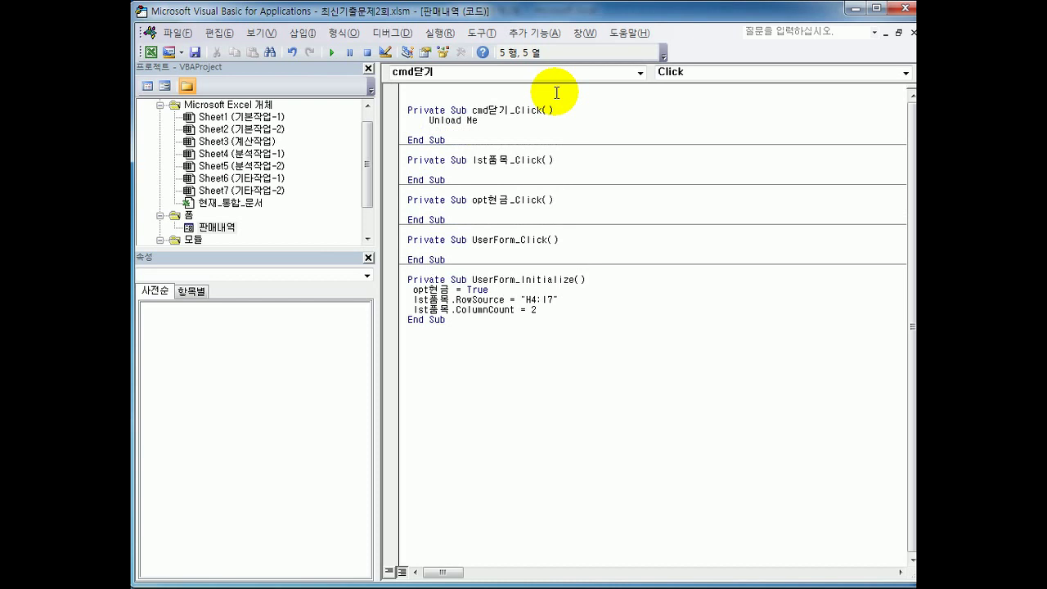
Add a message box to the cmd닫기 Click procedure that shows the current time with the title 종료: MsgBox Time, , "종료"
{"action": "type", "text": "msgbox tim"}
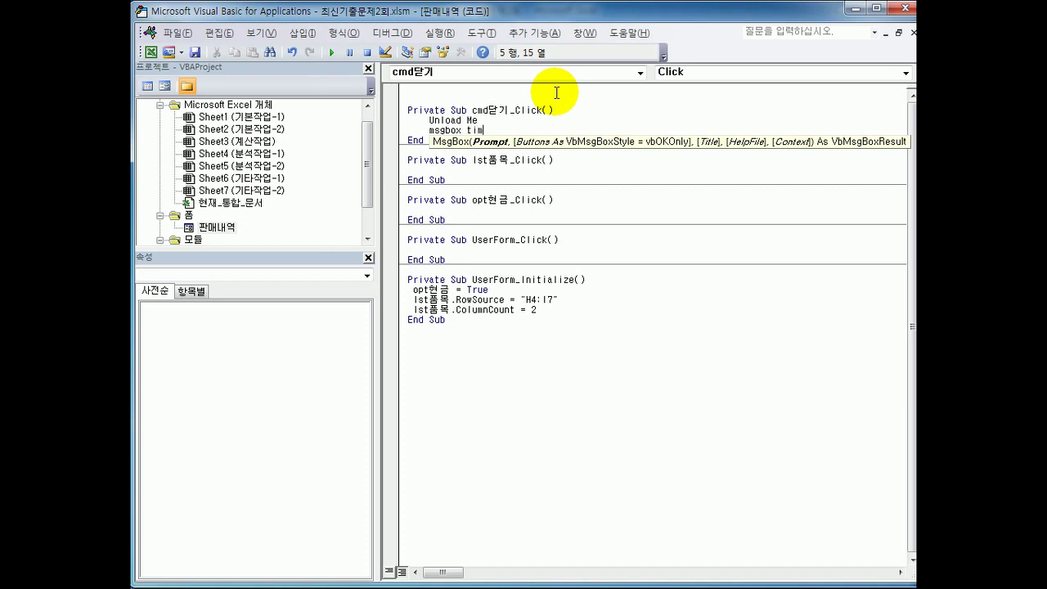
{"action": "type", "text": "e,"}
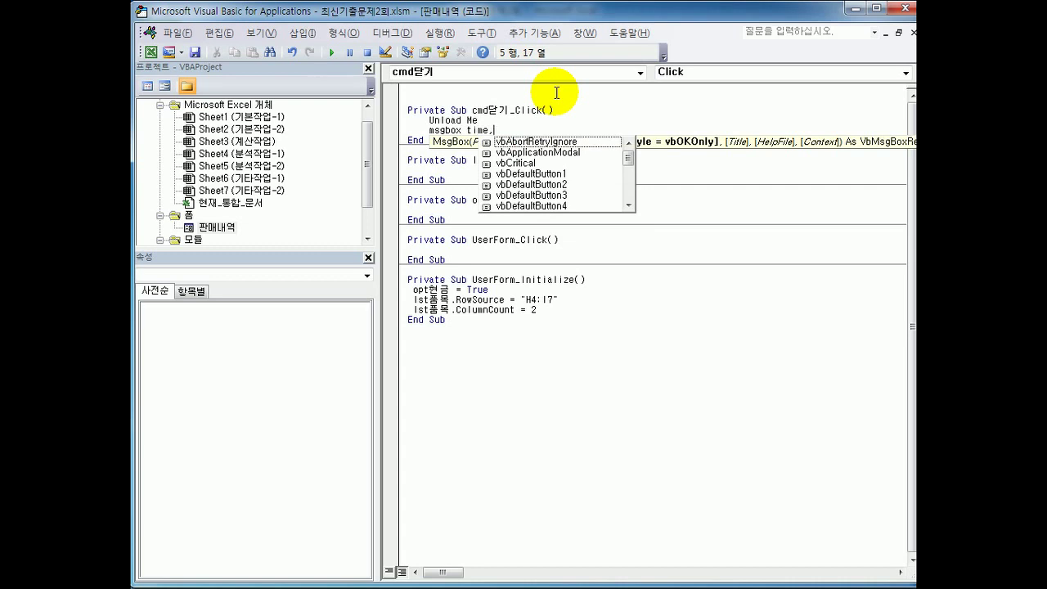
{"action": "type", "text": ","}
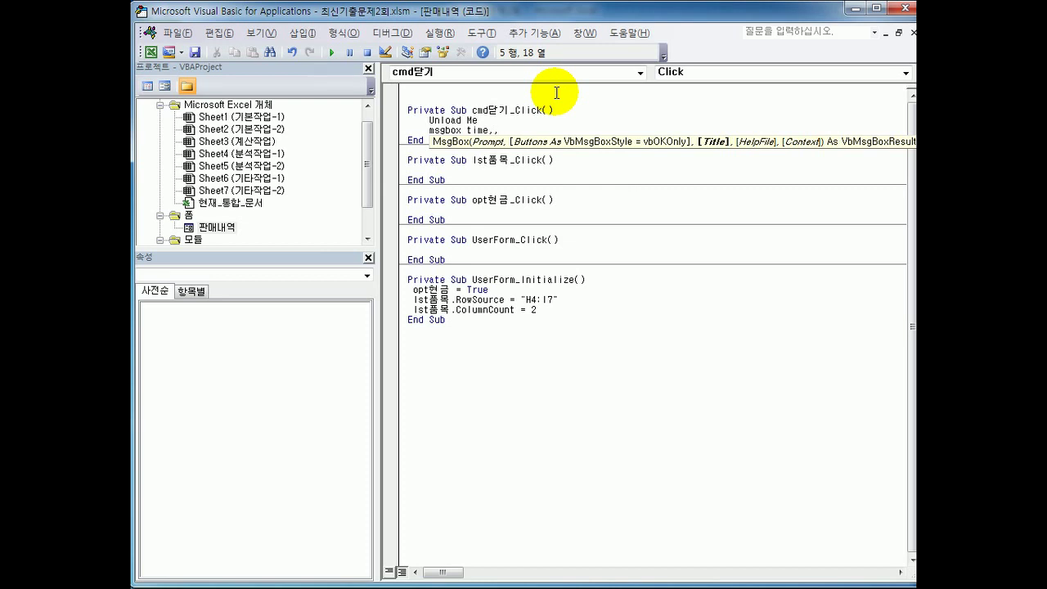
{"action": "key", "text": "BackSpace"}
{"action": "key", "text": "BackSpace"}
{"action": "key", "text": "BackSpace"}
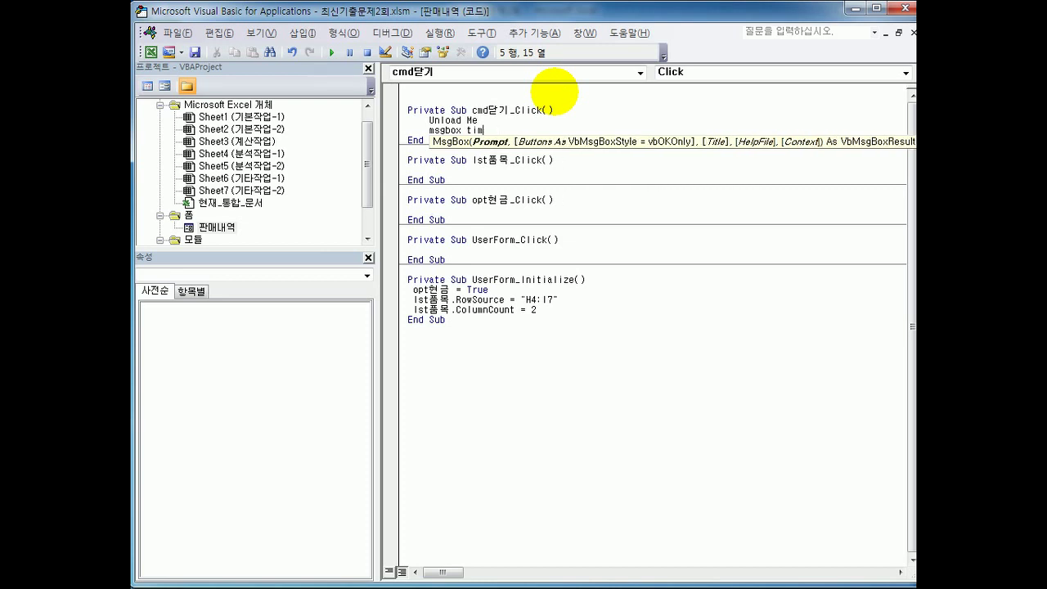
{"action": "type", "text": "e, "}
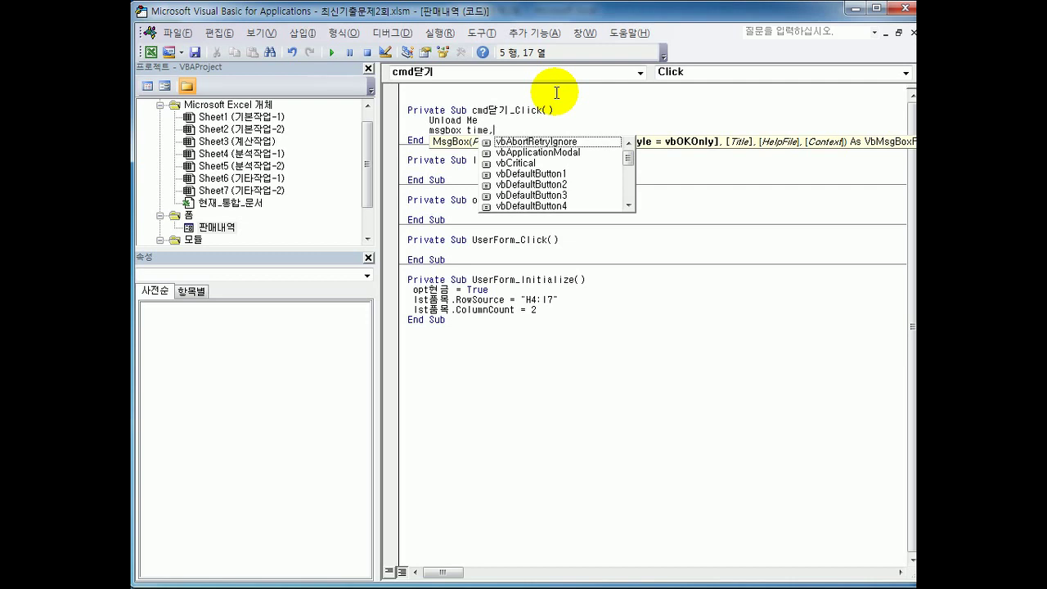
{"action": "type", "text": ", "}
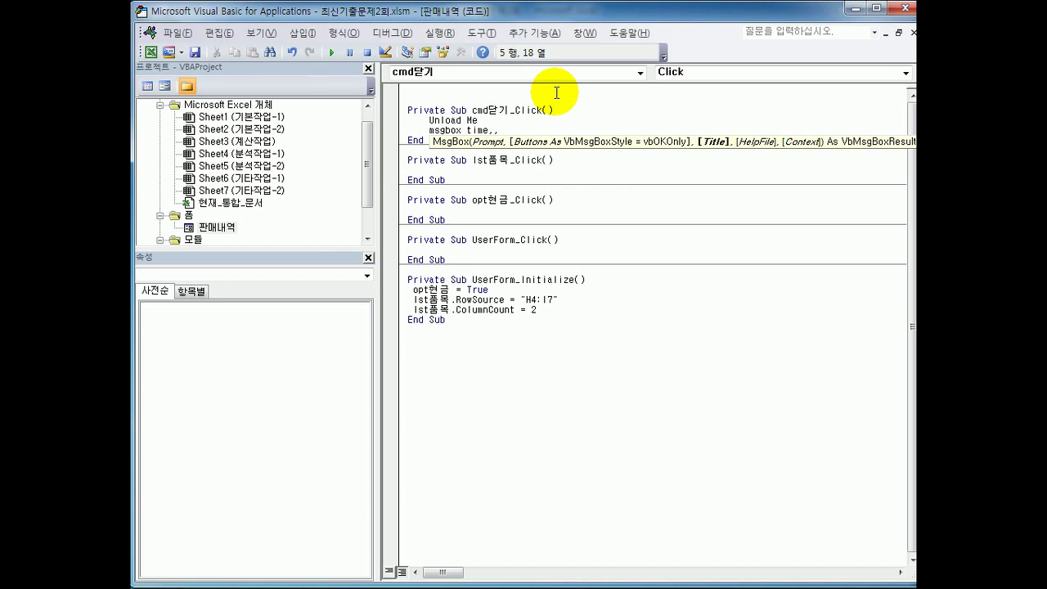
{"action": "type", "text": "\"\""}
{"action": "key", "text": "Return"}
{"action": "key", "text": "End"}
{"action": "key", "text": "Left"}
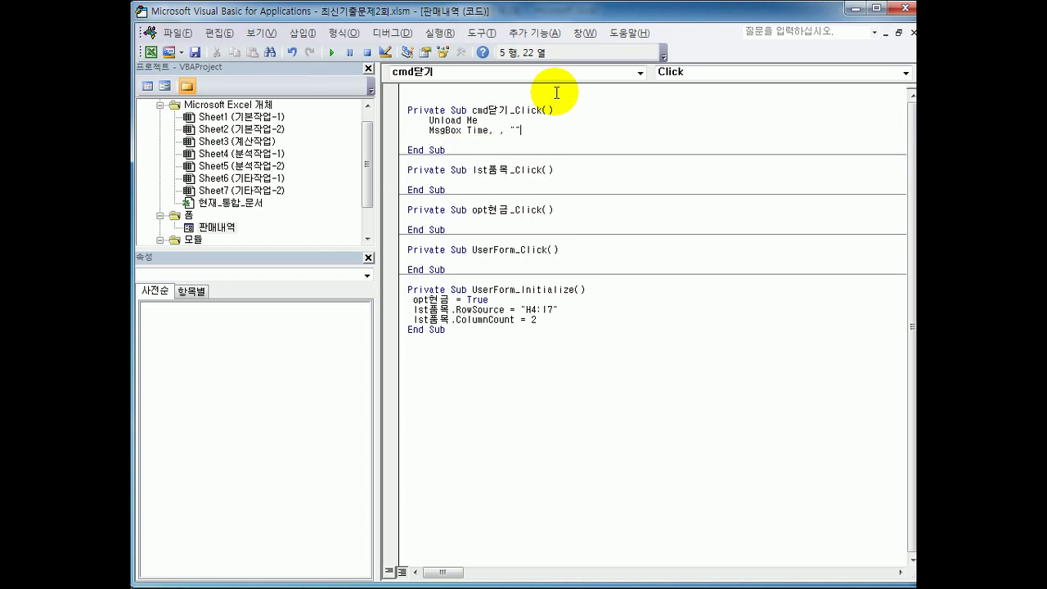
{"action": "type", "text": "wh"}
{"action": "key", "text": "BackSpace"}
{"action": "key", "text": "BackSpace"}
{"action": "type", "text": "종료"}
Return to the 기타작업-2 sheet, open the 판매내역 form and test its 닫기 button
{"action": "left_click", "coordinate": [909, 13]}
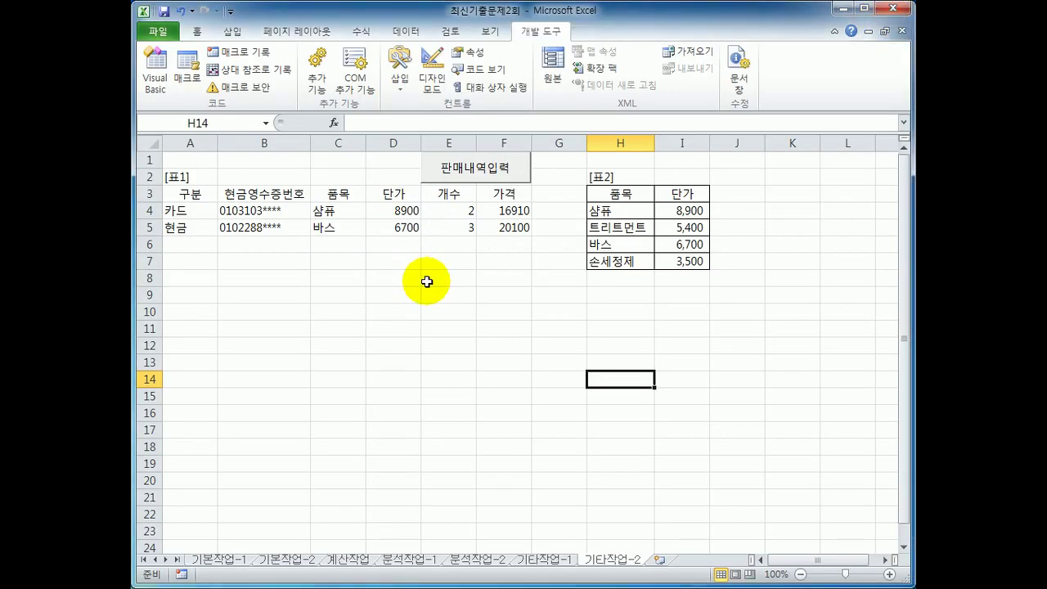
{"action": "left_click", "coordinate": [465, 168]}
{"action": "left_click", "coordinate": [575, 402]}
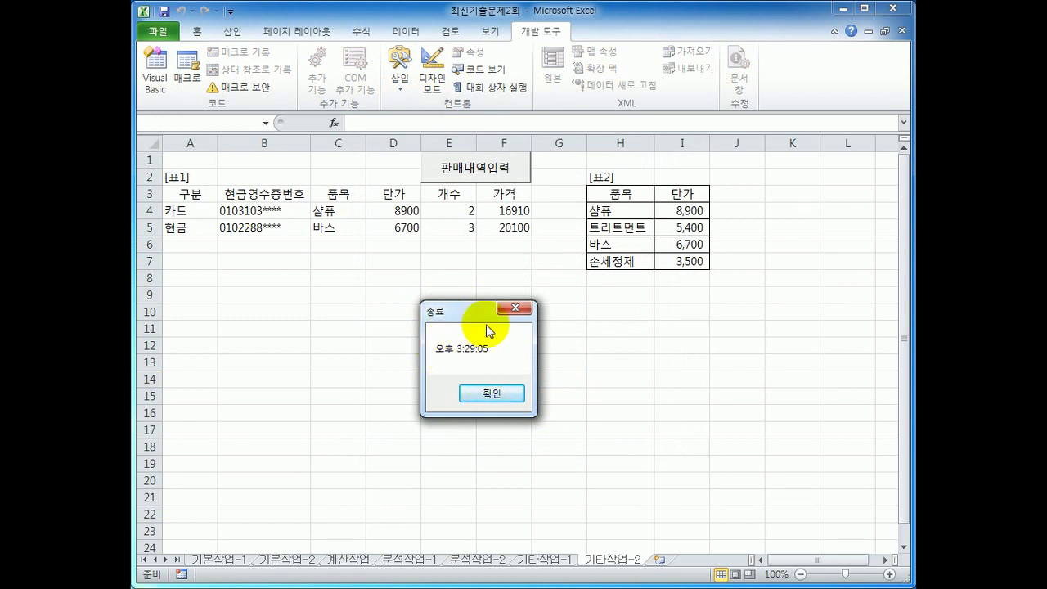
Dismiss the time message and create the cmd입력 Click event procedure in the 판매내역 form's code
{"action": "left_click", "coordinate": [489, 393]}
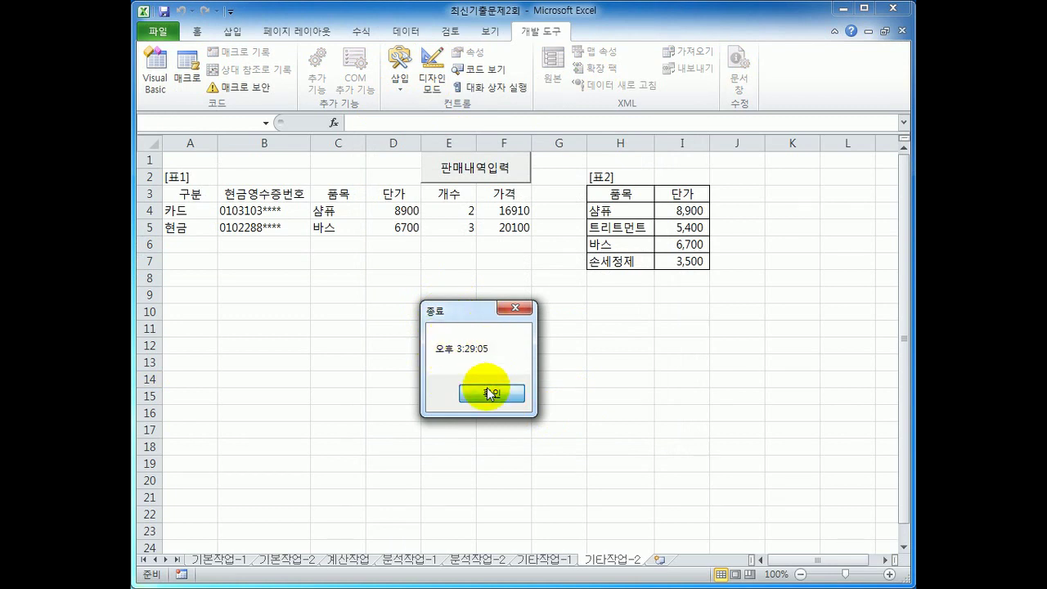
{"action": "left_click", "coordinate": [556, 396]}
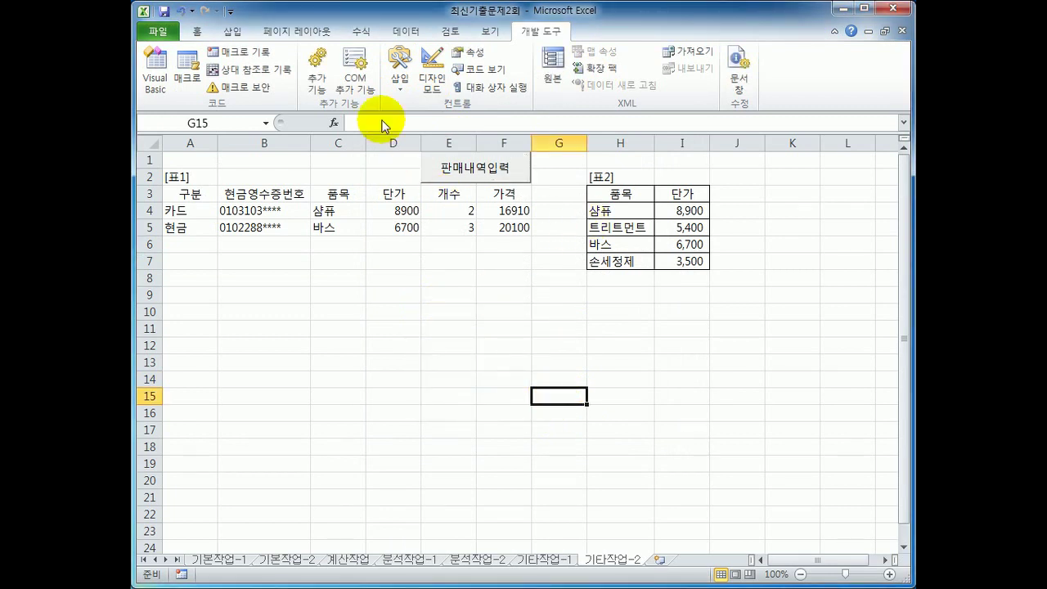
{"action": "left_click", "coordinate": [150, 85]}
{"action": "left_click", "coordinate": [628, 386]}
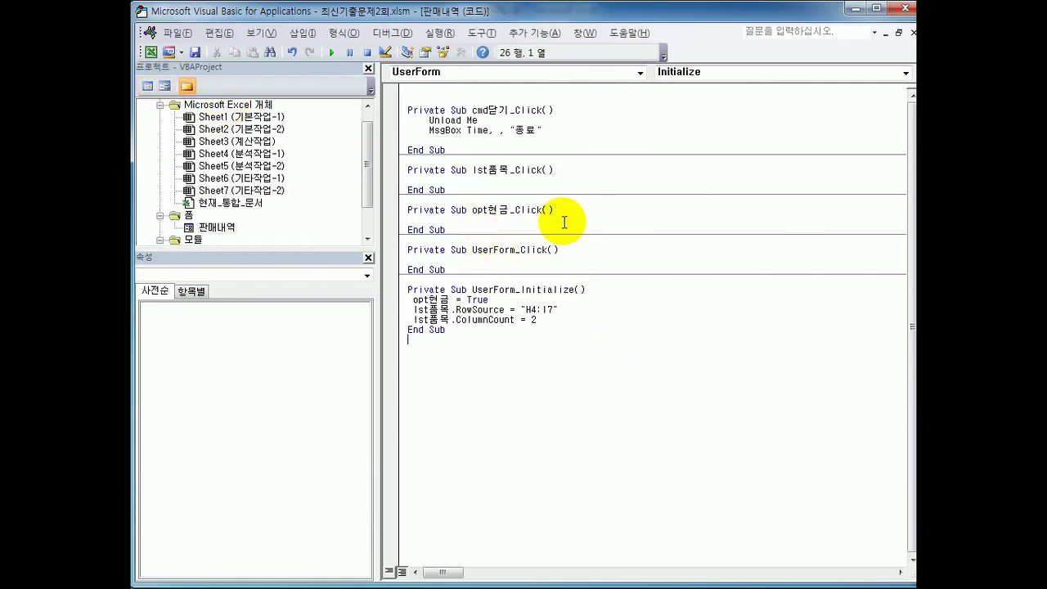
{"action": "left_click", "coordinate": [575, 75]}
{"action": "left_click", "coordinate": [573, 103]}
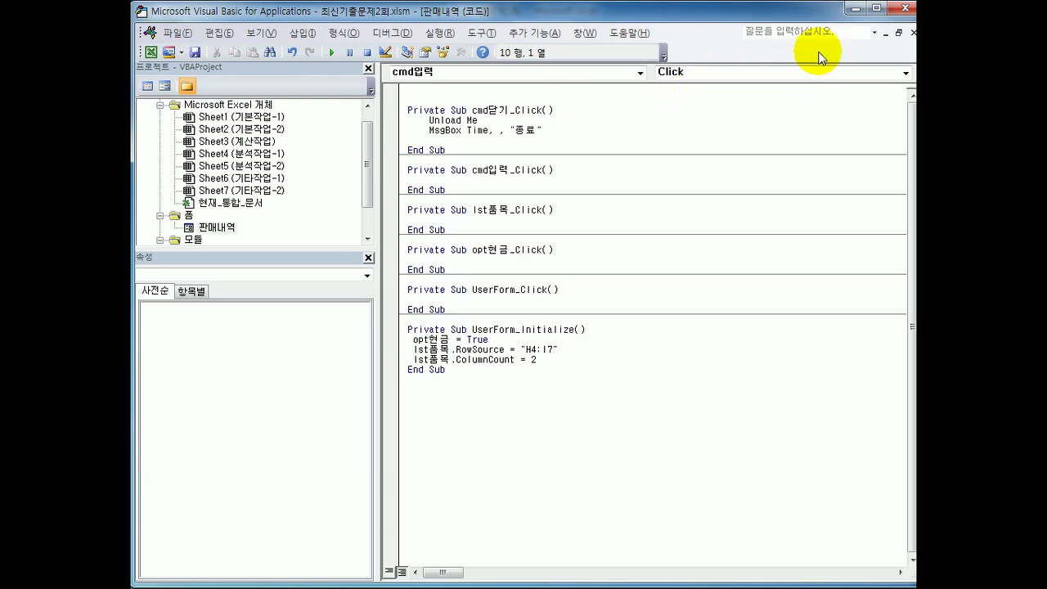
Back on the 기타작업-2 sheet, examine the rows of 표1 from A2 down to the first empty row below it
{"action": "left_click", "coordinate": [855, 9]}
{"action": "left_click", "coordinate": [199, 194]}
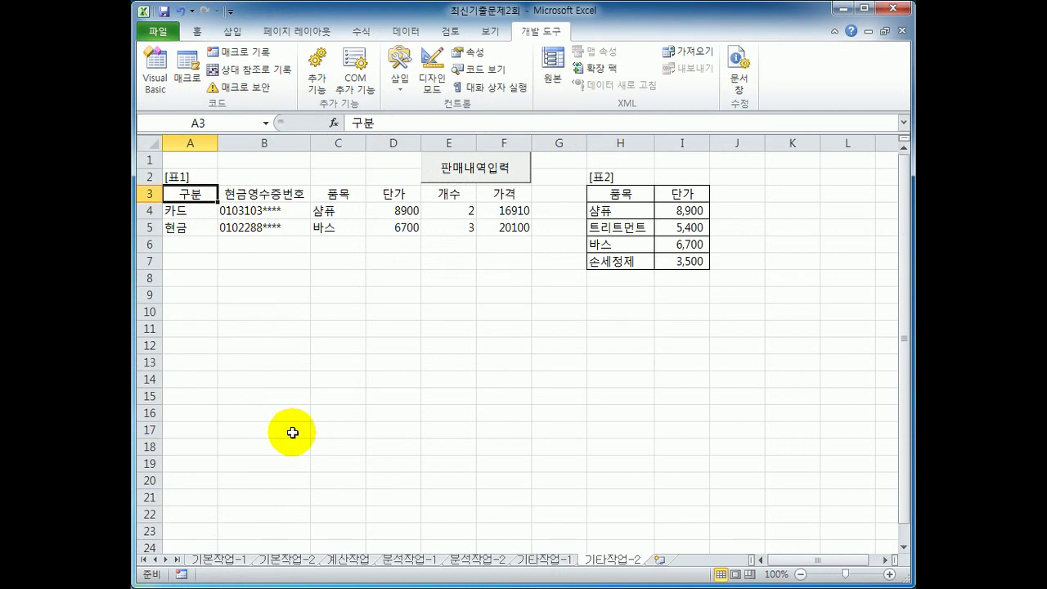
{"action": "left_click", "coordinate": [191, 178]}
{"action": "left_click_drag", "start_coordinate": [196, 210], "coordinate": [198, 226]}
{"action": "left_click_drag", "start_coordinate": [188, 175], "coordinate": [194, 223]}
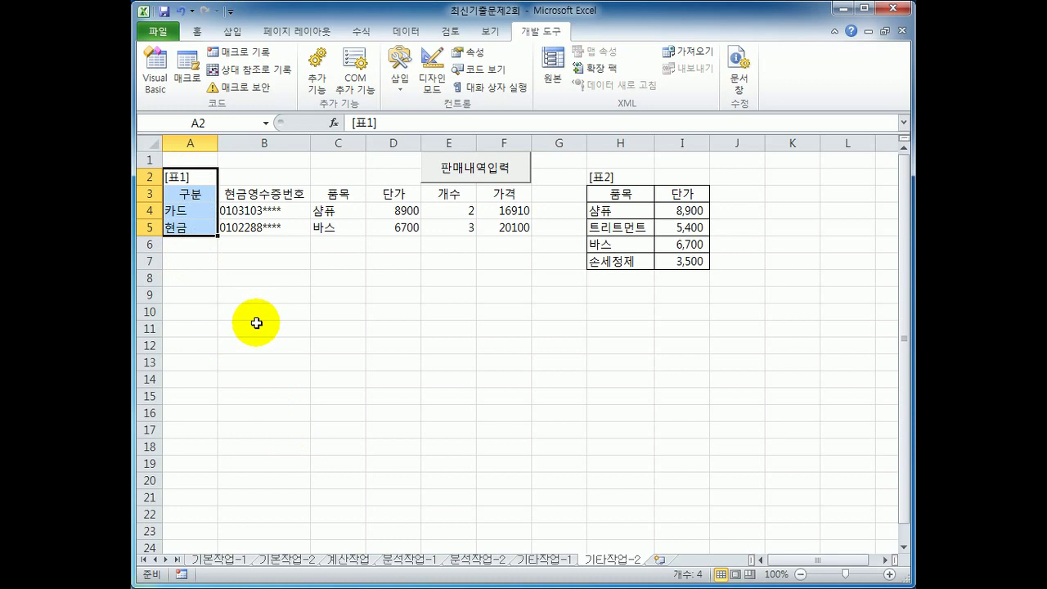
{"action": "left_click", "coordinate": [185, 244]}
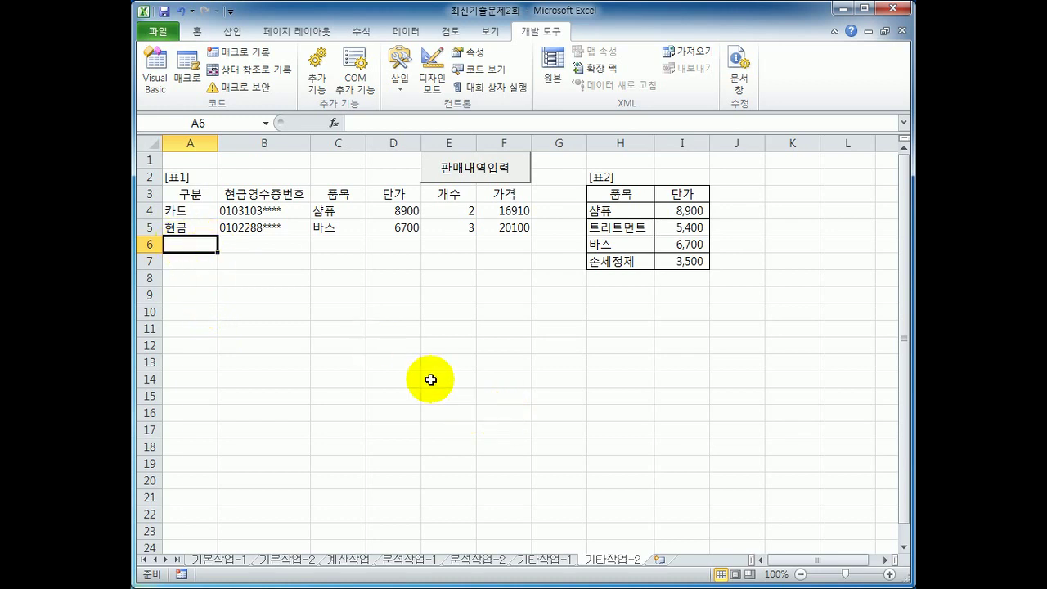
Open the 판매내역 form, try its fields with 현금 and 샴푸 selected, and close it along with the time message
{"action": "left_click", "coordinate": [470, 175]}
{"action": "left_click_drag", "start_coordinate": [536, 166], "coordinate": [410, 197]}
{"action": "left_click", "coordinate": [451, 239]}
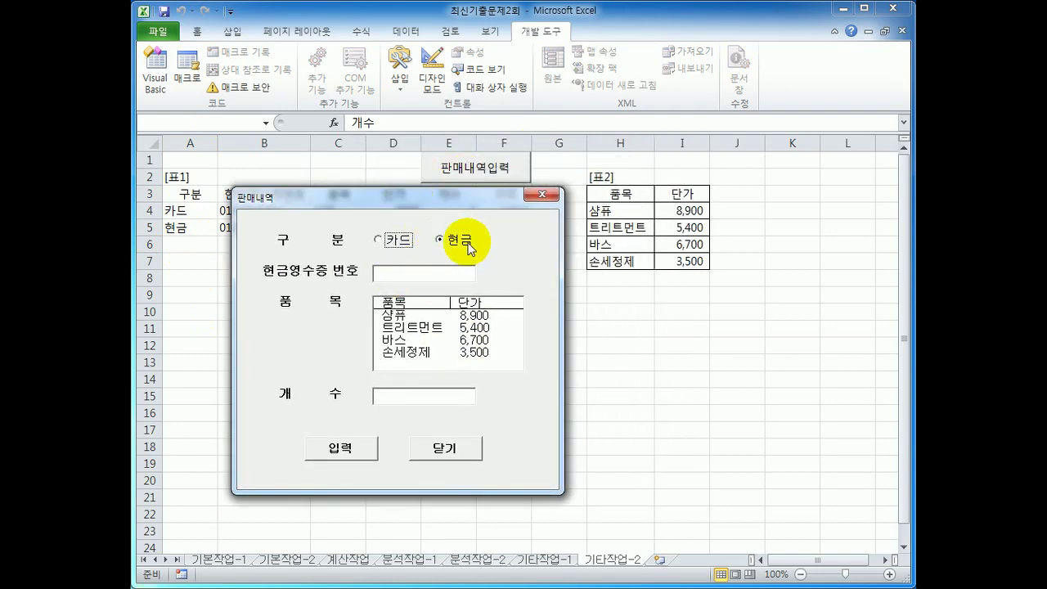
{"action": "left_click", "coordinate": [398, 276]}
{"action": "mouse_move", "coordinate": [415, 195]}
{"action": "left_mouse_down"}
{"action": "mouse_move", "coordinate": [528, 273]}
{"action": "mouse_move", "coordinate": [424, 205]}
{"action": "left_mouse_up"}
{"action": "left_click", "coordinate": [420, 330]}
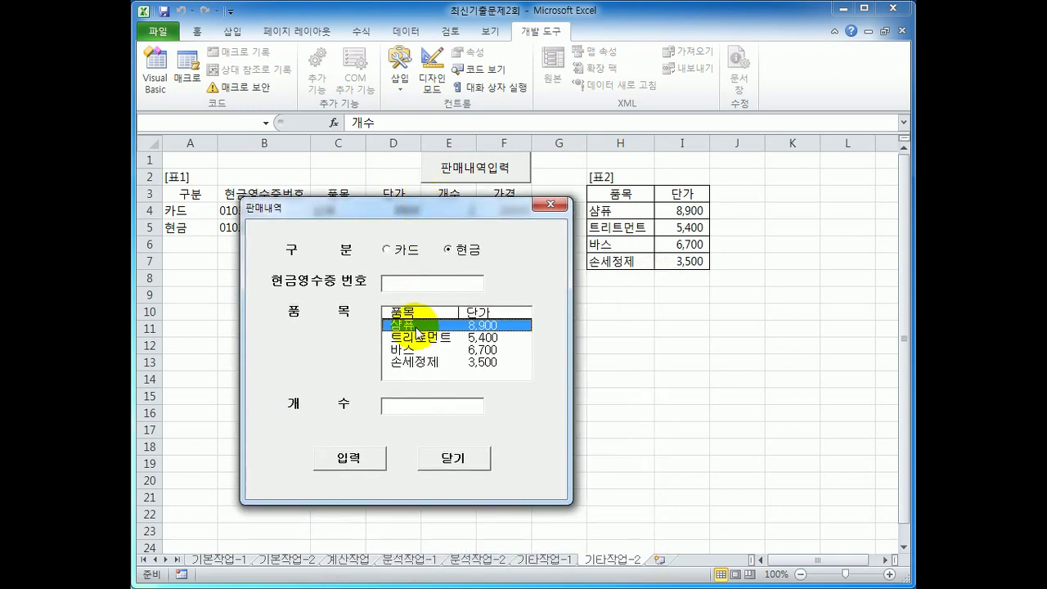
{"action": "left_click", "coordinate": [404, 415]}
{"action": "left_click_drag", "start_coordinate": [511, 207], "coordinate": [490, 249]}
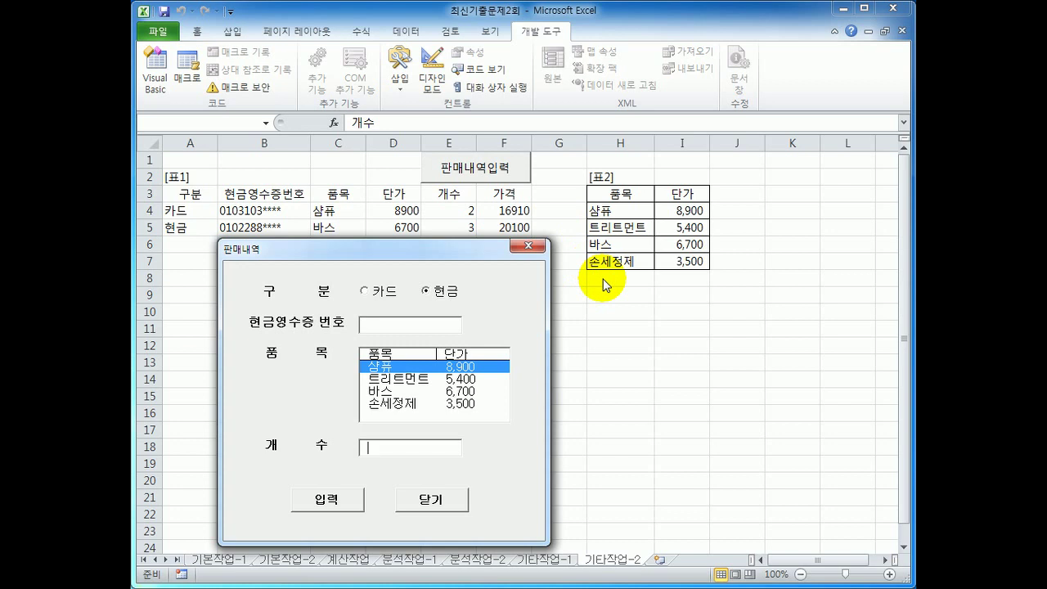
{"action": "left_click", "coordinate": [428, 498]}
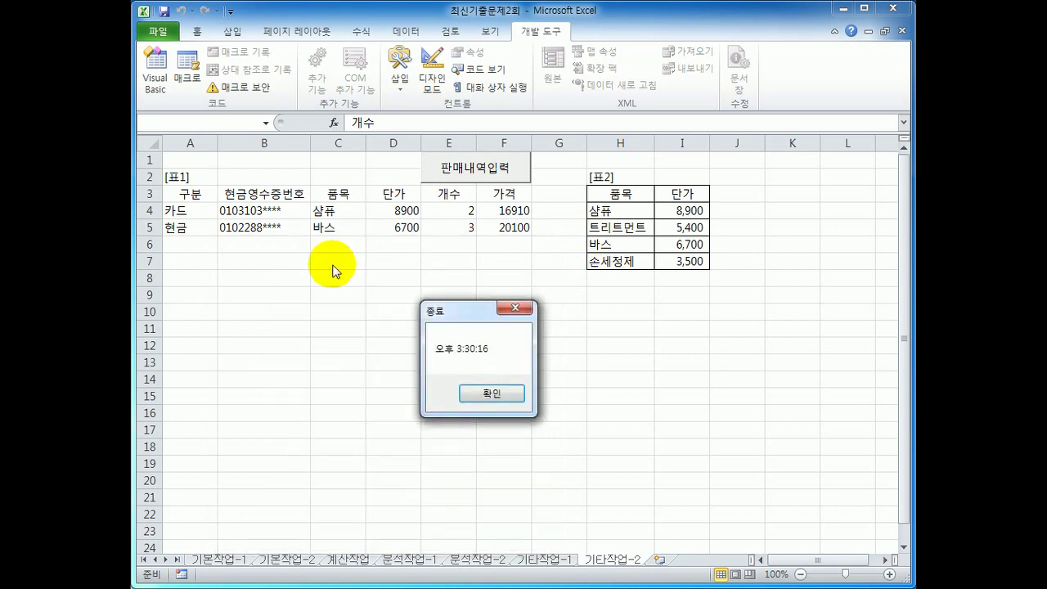
{"action": "left_click", "coordinate": [492, 394]}
In the cmd입력 Click procedure, calculate the input row with i = Range("a3").CurrentRegion.Rows.Count + 2
{"action": "left_click", "coordinate": [155, 82]}
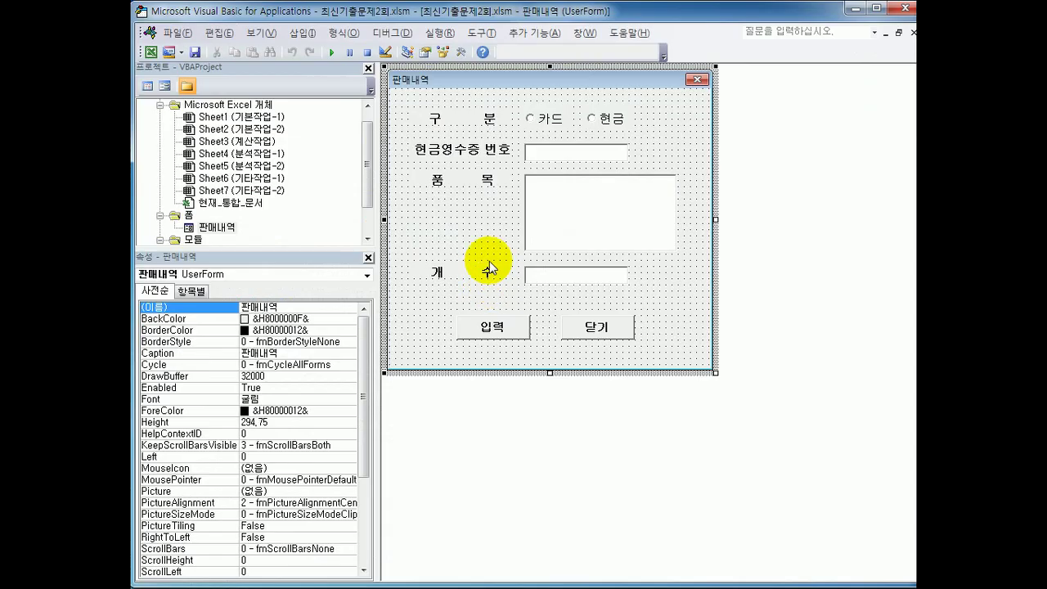
{"action": "double_click", "coordinate": [491, 327]}
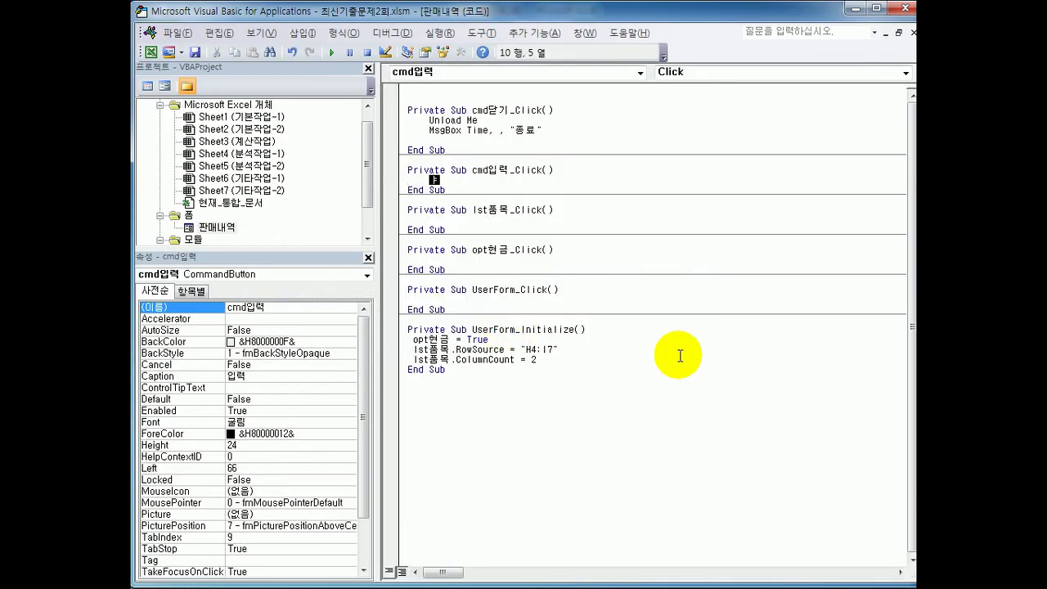
{"action": "type", "text": "i =range("}
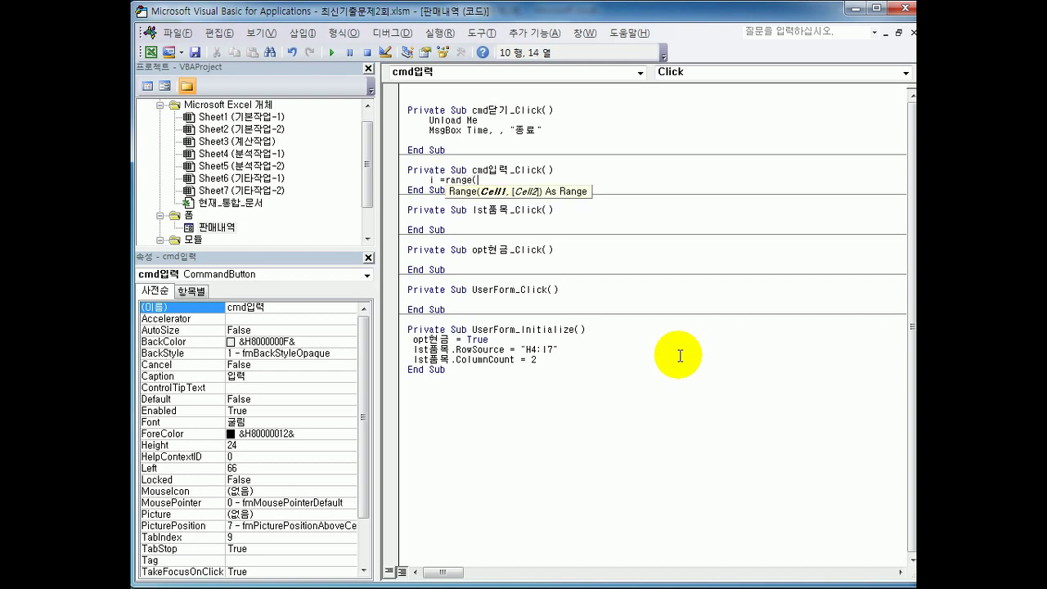
{"action": "type", "text": "\"a4"}
{"action": "key", "text": "BackSpace"}
{"action": "type", "text": "3\").cu"}
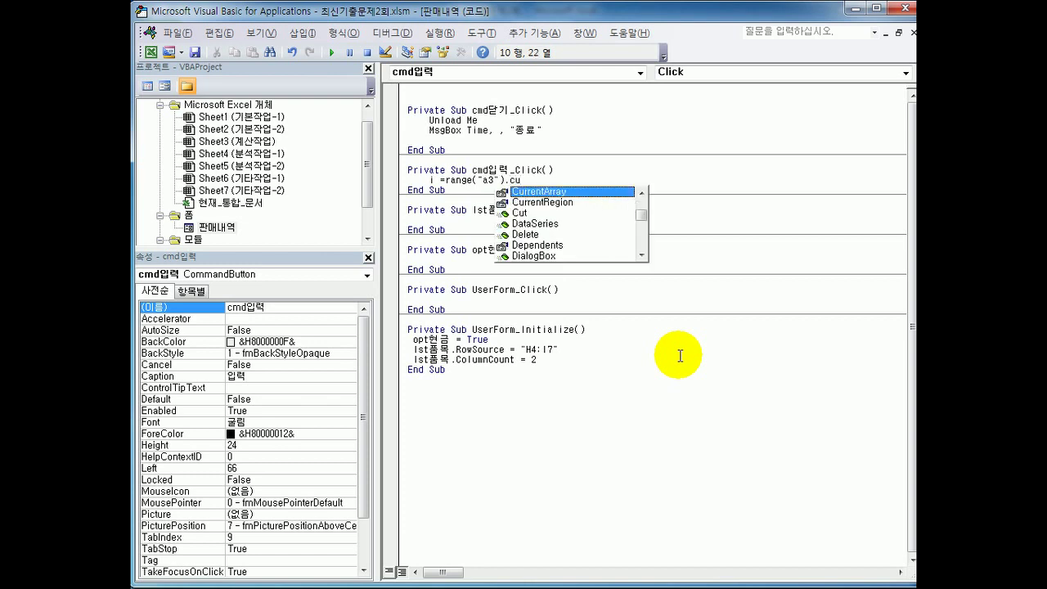
{"action": "key", "text": "Down"}
{"action": "key", "text": "Tab"}
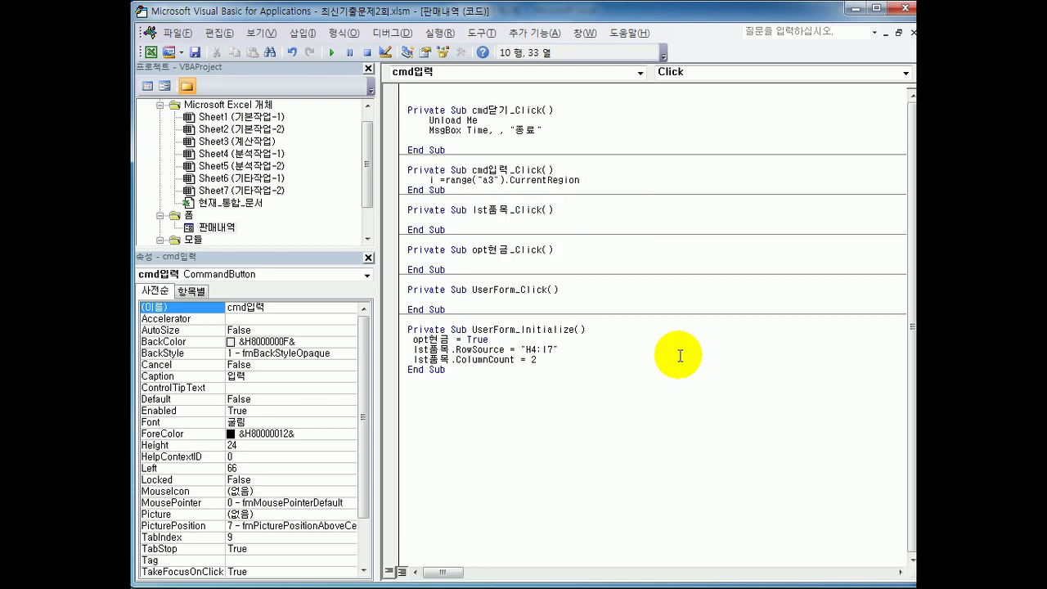
{"action": "type", "text": ".Rows.cou"}
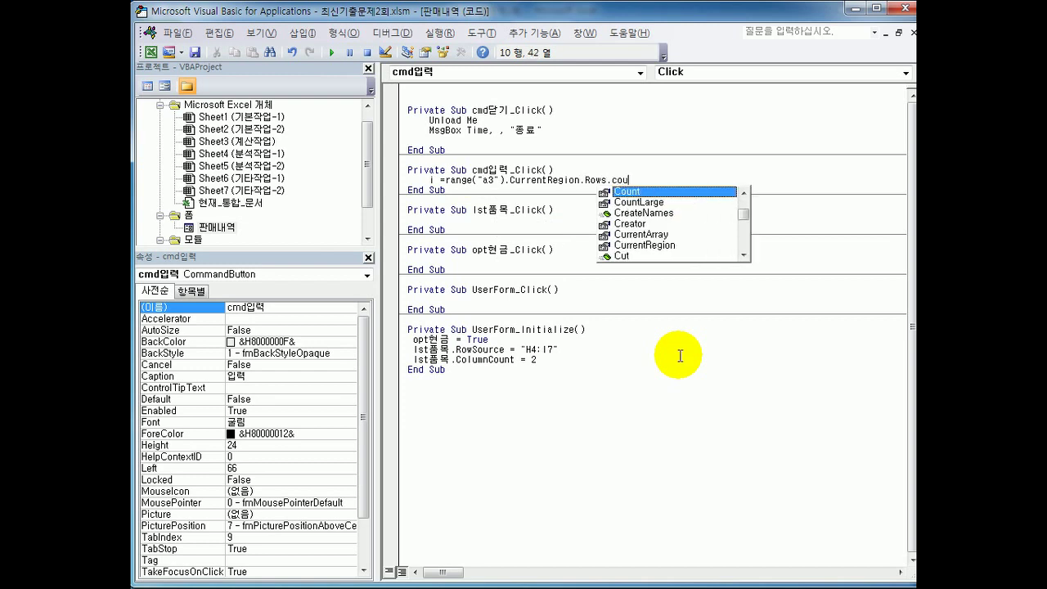
{"action": "type", "text": "nt + 2"}
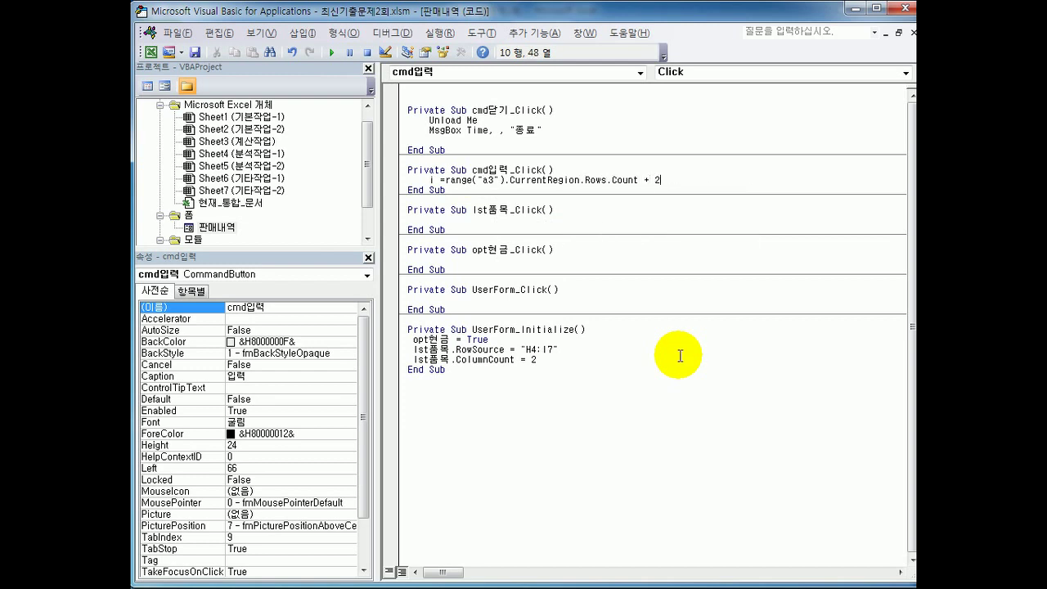
{"action": "key", "text": "Return"}
{"action": "key", "text": "Return"}
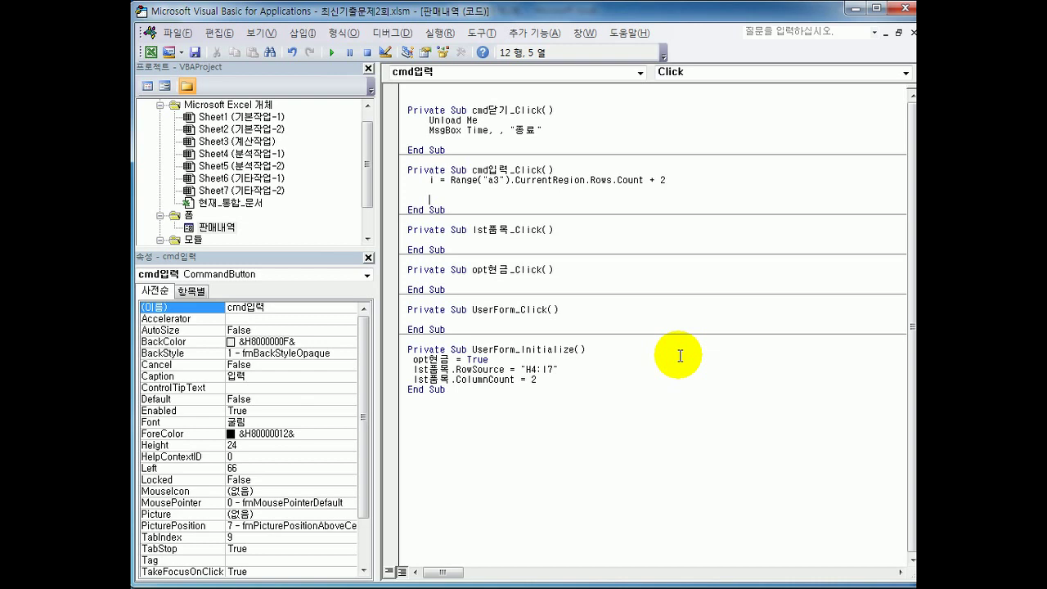
Start an If block with the condition If opt카드 = True Then, and check the 카드 option button's name on the form
{"action": "type", "text": "p"}
{"action": "key", "text": "BackSpace"}
{"action": "type", "text": "f ㅐ"}
{"action": "key", "text": "BackSpace"}
{"action": "type", "text": "opt카드 = true then"}
{"action": "key", "text": "Return"}
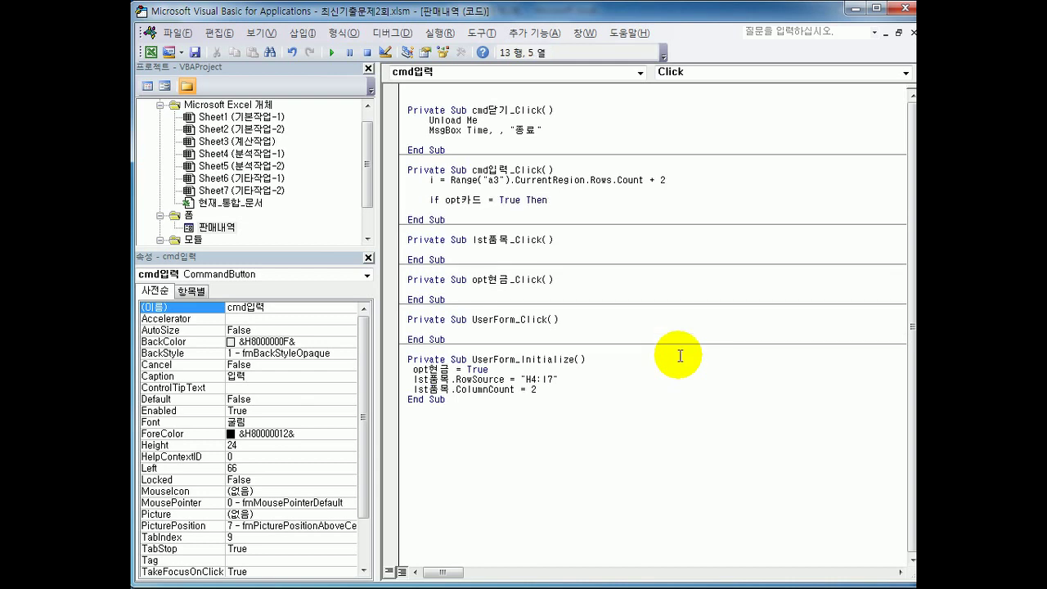
{"action": "double_click", "coordinate": [229, 227]}
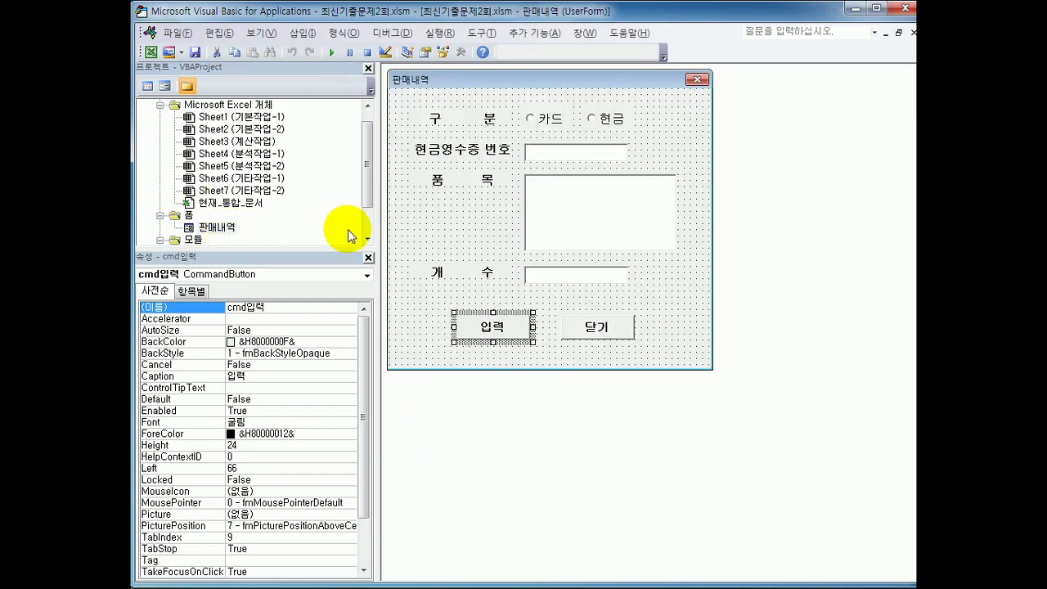
{"action": "left_click", "coordinate": [543, 116]}
{"action": "left_click", "coordinate": [158, 309]}
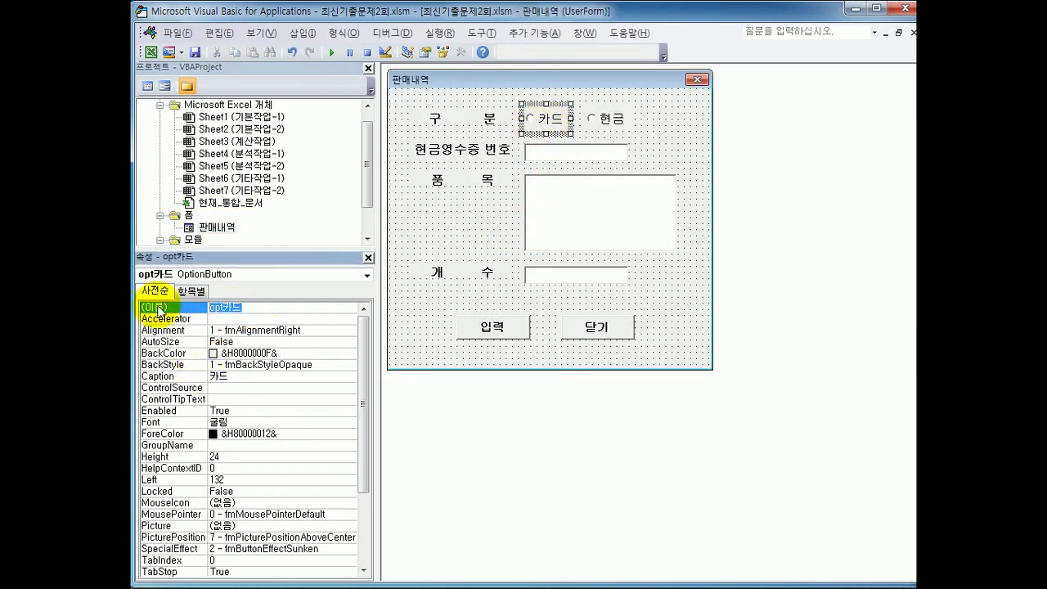
{"action": "left_click", "coordinate": [148, 86]}
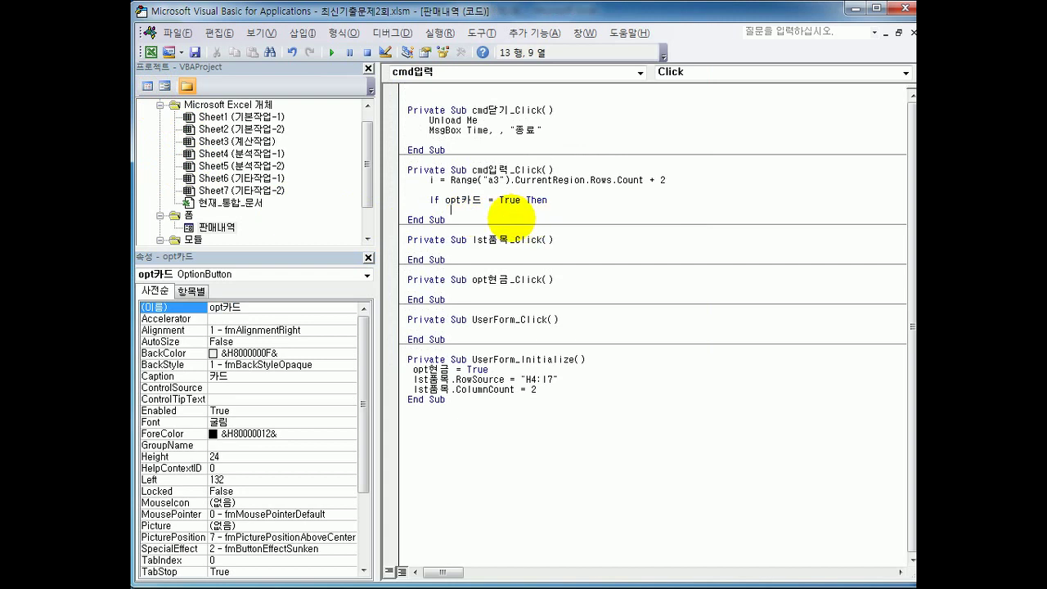
Inside the If block, write 카드 to the input row's first column with Cells(i, 1) = "카드"
{"action": "type", "text": "cells(i,"}
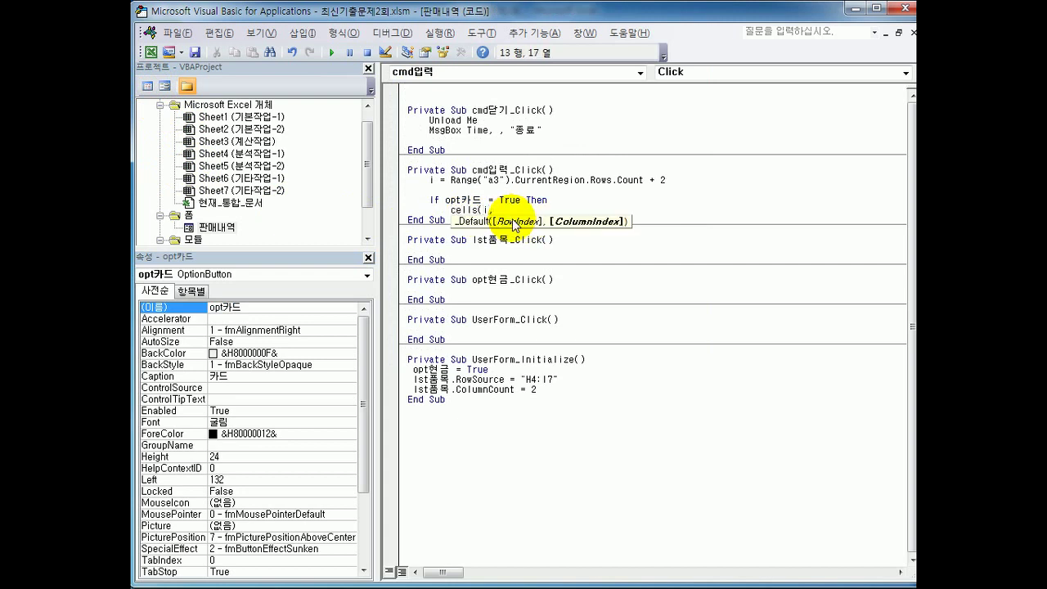
{"action": "type", "text": "1)"}
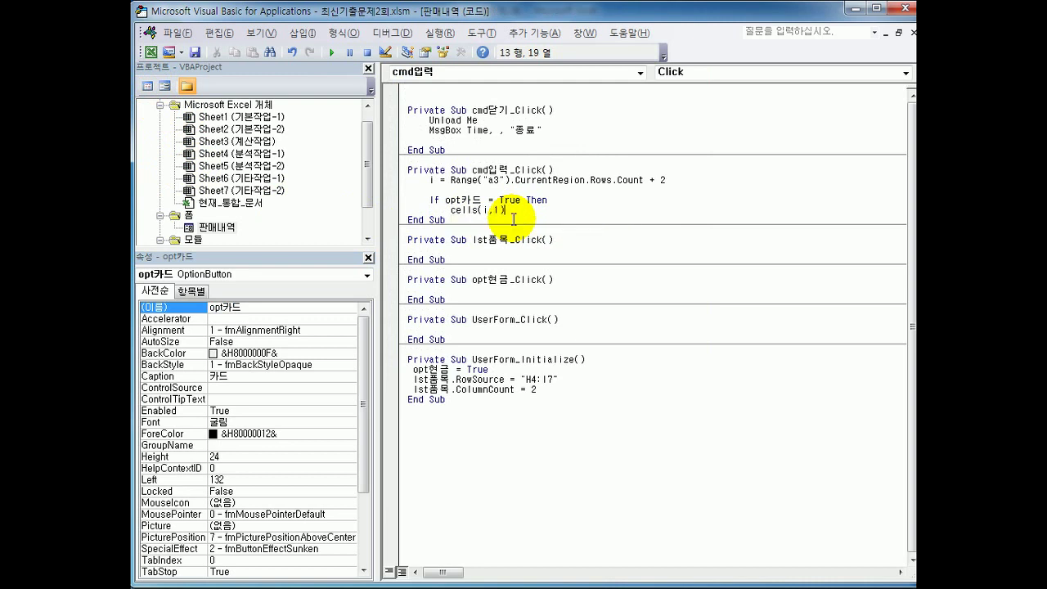
{"action": "type", "text": " = \"zke"}
{"action": "key", "text": "BackSpace"}
{"action": "key", "text": "BackSpace"}
{"action": "key", "text": "BackSpace"}
{"action": "key", "text": "Hangul"}
{"action": "type", "text": "카드\""}
{"action": "key", "text": "Return"}
{"action": "key", "text": "BackSpace"}
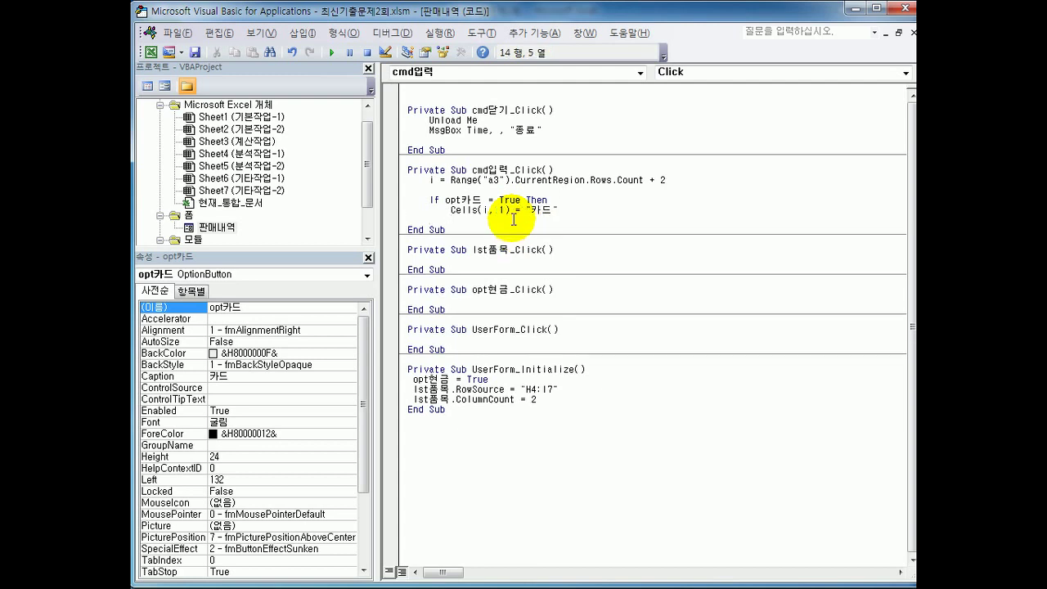
Add an Else branch containing Cells(i, 1) = "현금" and close the block with End If
{"action": "type", "text": "else"}
{"action": "key", "text": "Return"}
{"action": "left_click", "coordinate": [514, 219]}
{"action": "key", "text": "Up"}
{"action": "key", "text": "shift+End"}
{"action": "key", "text": "ctrl+c"}
{"action": "key", "text": "Down"}
{"action": "key", "text": "Down"}
{"action": "key", "text": "ctrl+v"}
{"action": "key", "text": "Left"}
{"action": "key", "text": "Left"}
{"action": "key", "text": "Left"}
{"action": "type", "text": "현금"}
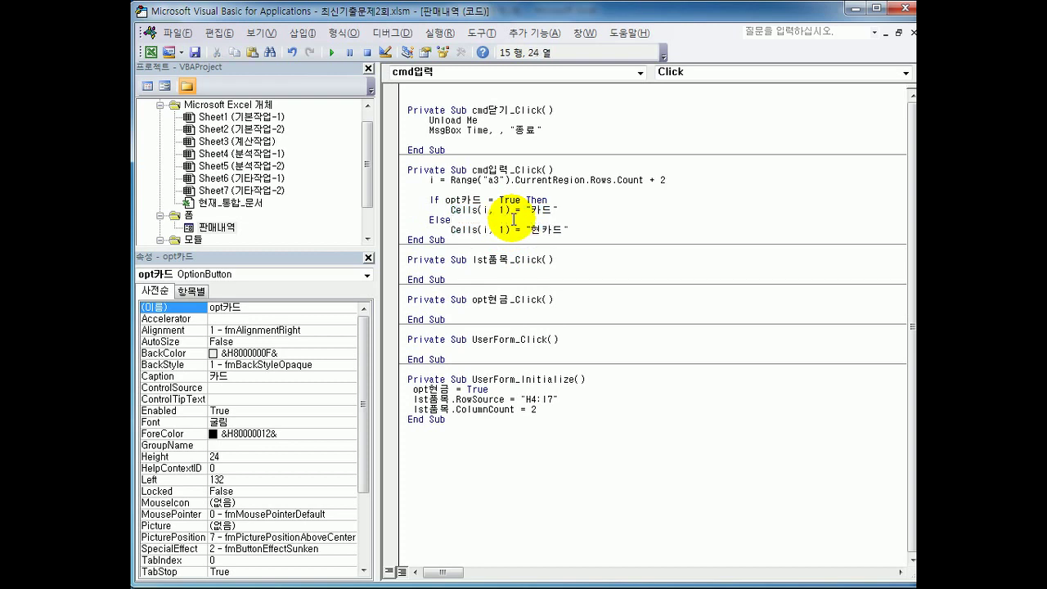
{"action": "key", "text": "Delete"}
{"action": "key", "text": "Delete"}
{"action": "key", "text": "Return"}
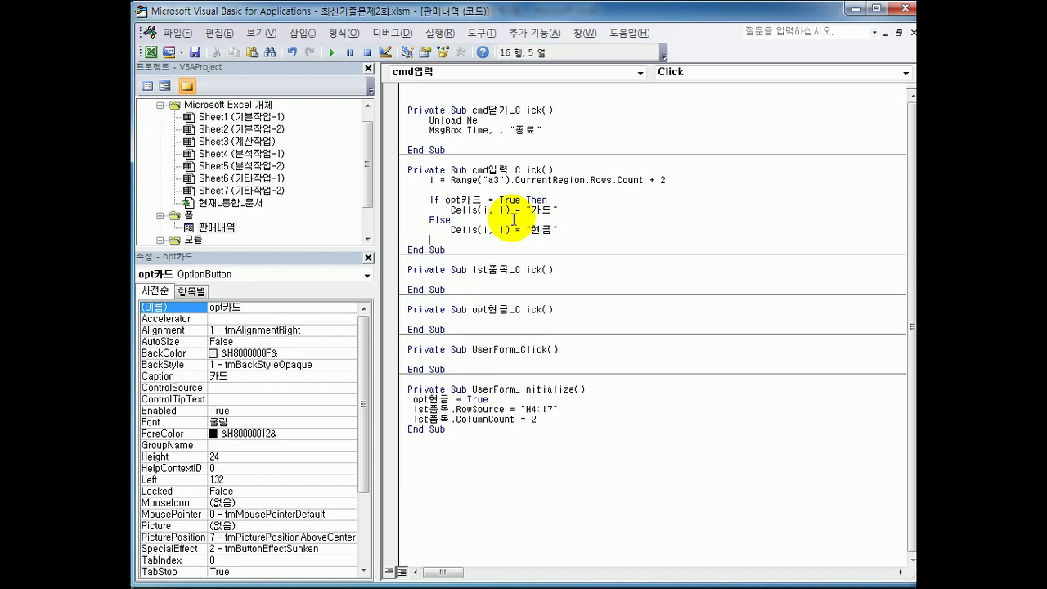
{"action": "type", "text": "end if"}
{"action": "key", "text": "Return"}
{"action": "key", "text": "Return"}
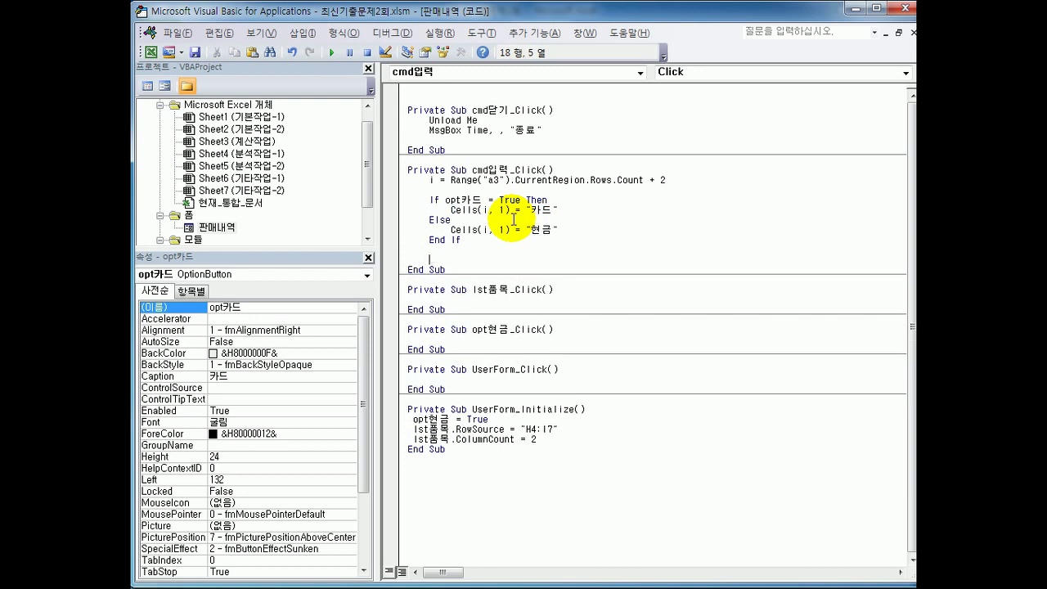
Below End If, insert a copy of the Cells(i, 1) = "카드" line and change its column index to 2
{"action": "key", "text": "ctrl+v"}
{"action": "key", "text": "Left"}
{"action": "key", "text": "Left"}
{"action": "key", "text": "Left"}
{"action": "key", "text": "Left"}
{"action": "key", "text": "Delete"}
{"action": "key", "text": "Delete"}
{"action": "type", "text": "2"}
{"action": "key", "text": "End"}
{"action": "key", "text": "Left"}
{"action": "key", "text": "Left"}
{"action": "key", "text": "Left"}
{"action": "key", "text": "shift+End"}
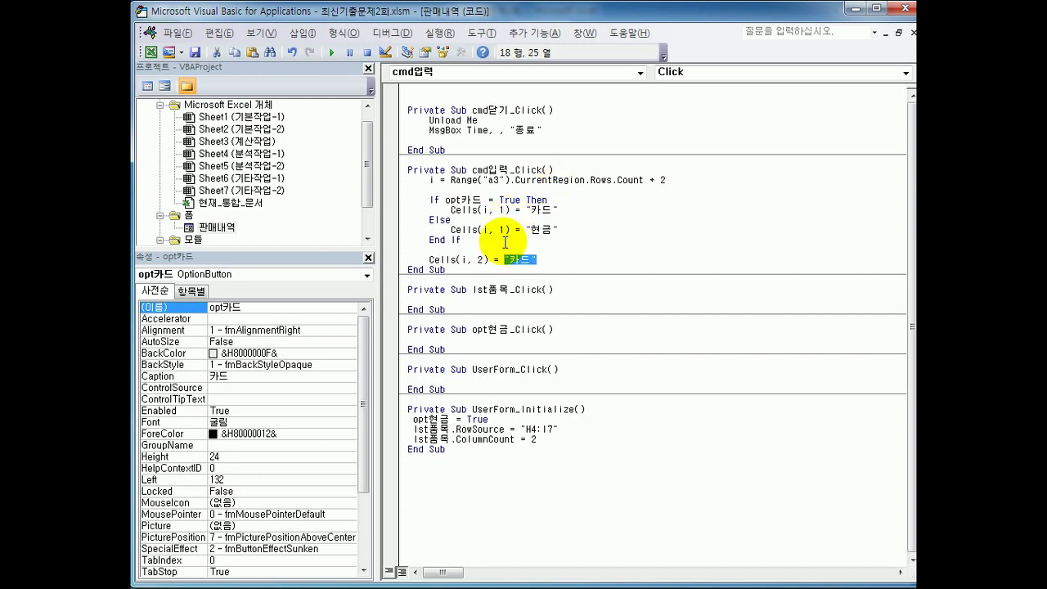
Copy the receipt number text box's name from the form and complete the statement as Cells(i, 2) = txt현금영수증번호
{"action": "double_click", "coordinate": [217, 226]}
{"action": "left_click", "coordinate": [569, 156]}
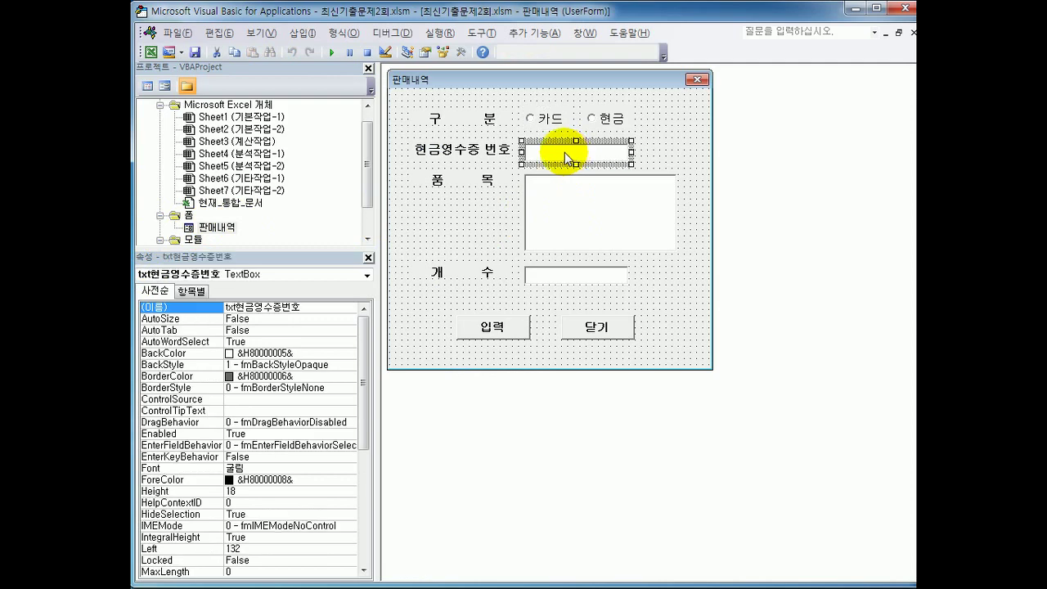
{"action": "left_click", "coordinate": [298, 308]}
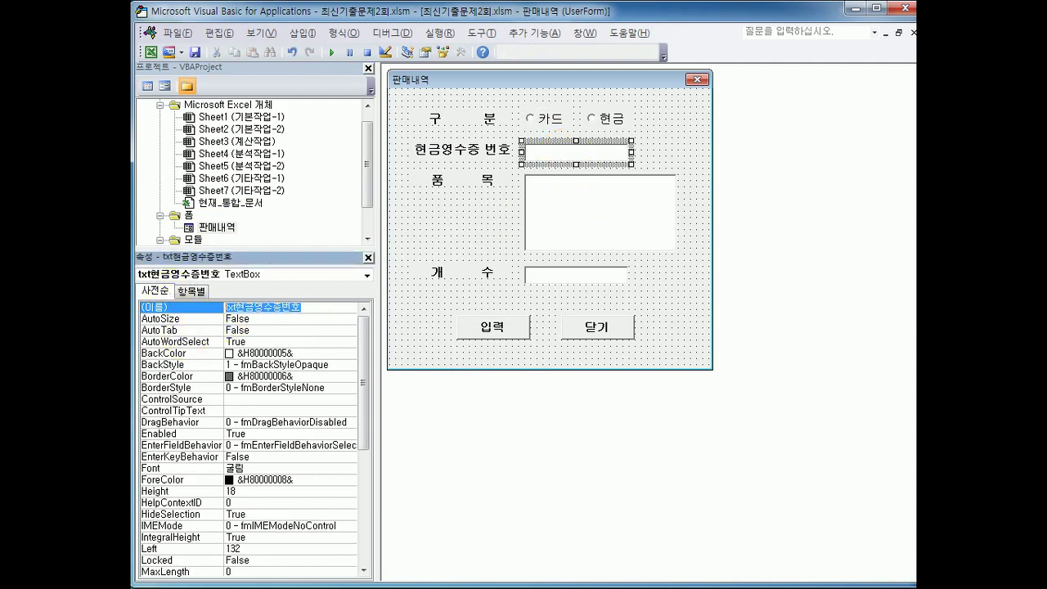
{"action": "left_click", "coordinate": [147, 87]}
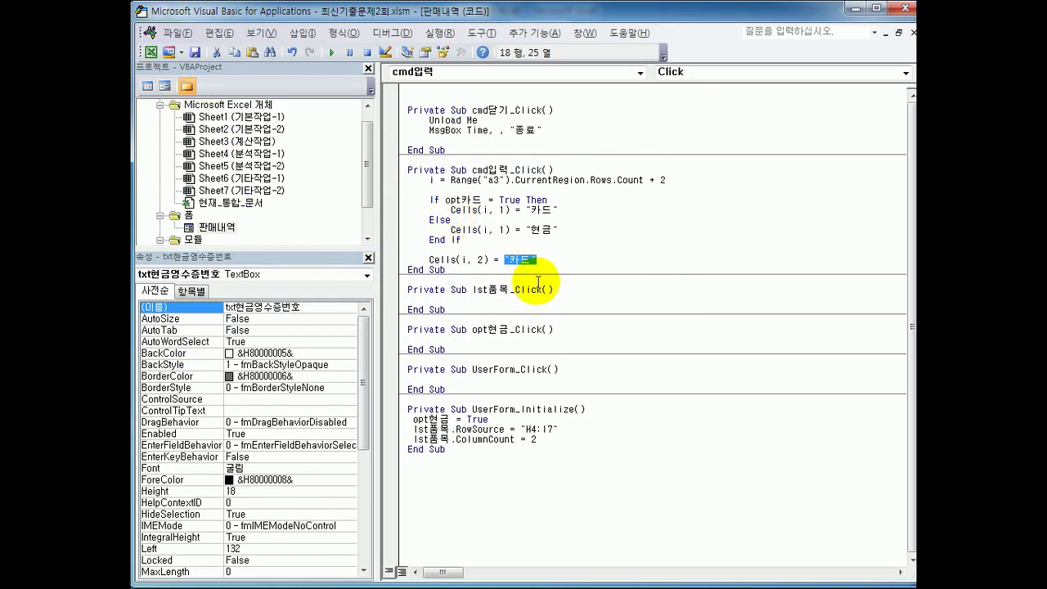
{"action": "key", "text": "ctrl+v"}
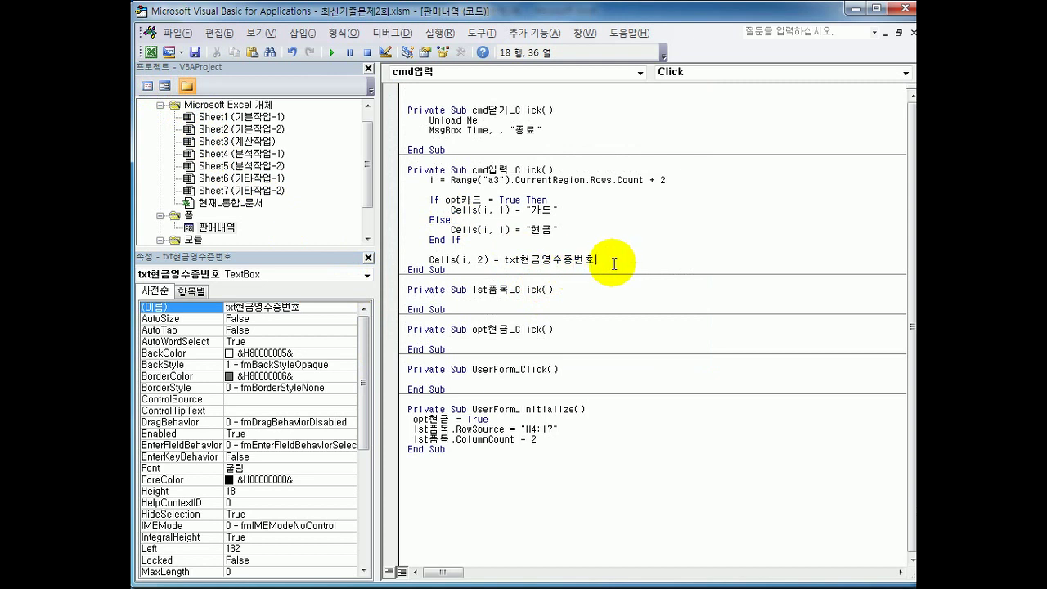
{"action": "key", "text": "Return"}
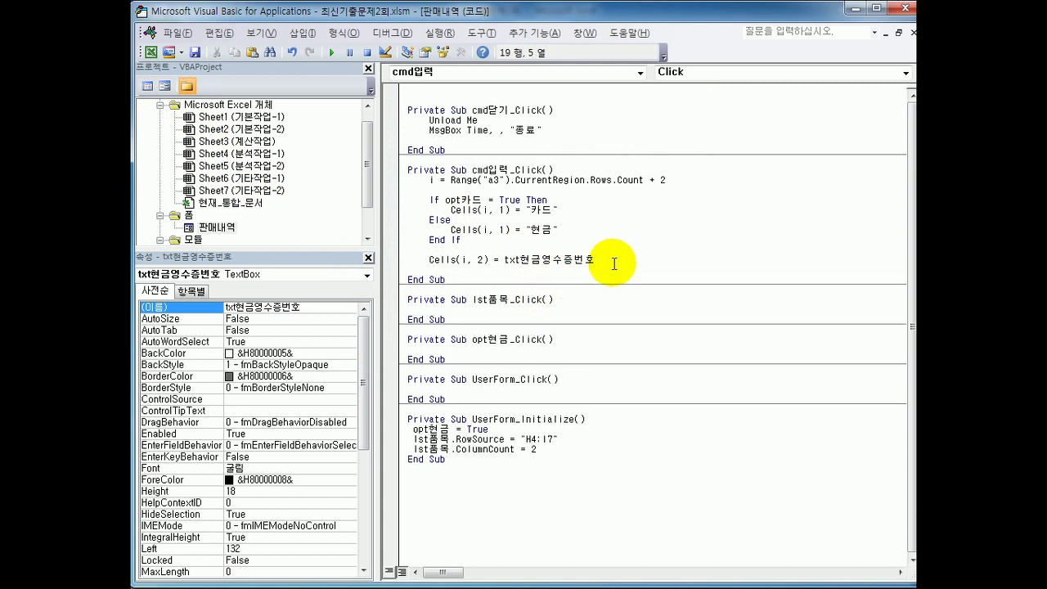
Duplicate the Cells(i, 2) = txt현금영수증번호 line directly below it and change the copy's column index to 3
{"action": "key", "text": "Up"}
{"action": "key", "text": "shift+End"}
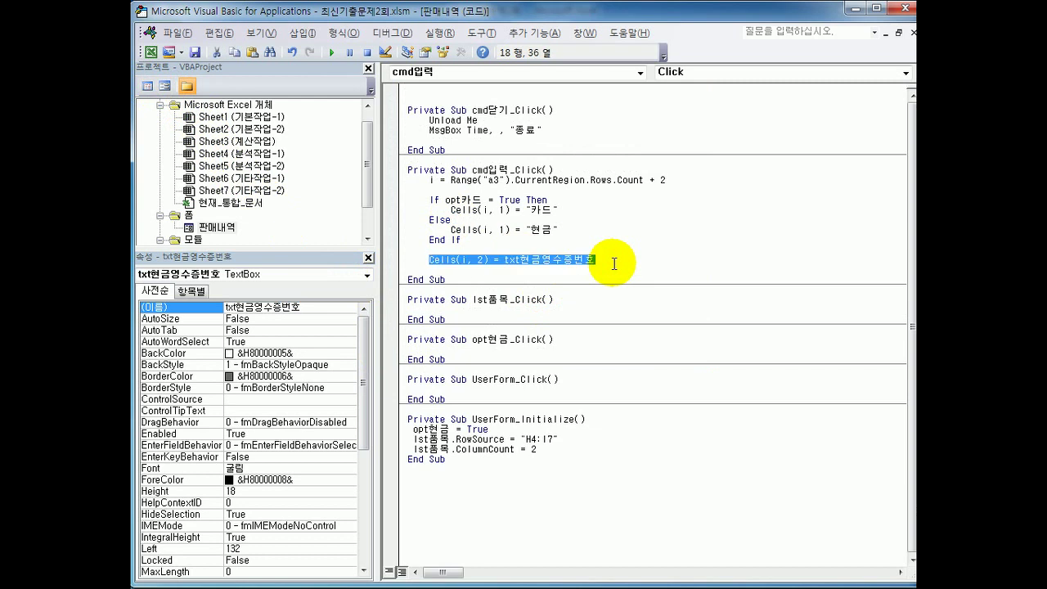
{"action": "key", "text": "ctrl+c"}
{"action": "key", "text": "Down"}
{"action": "key", "text": "ctrl+v"}
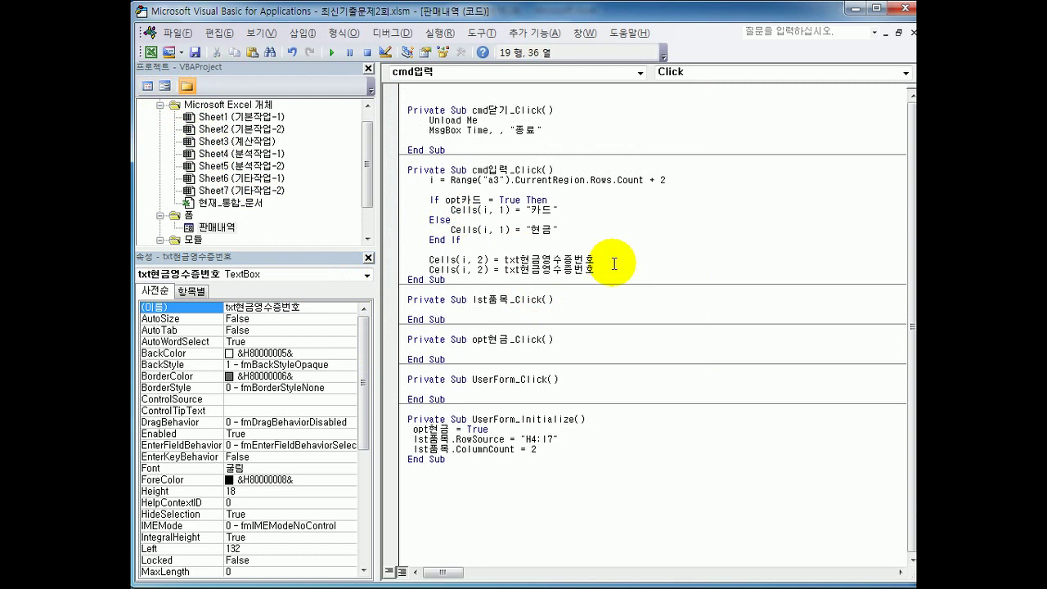
{"action": "left_click_drag", "start_coordinate": [477, 269], "coordinate": [484, 272]}
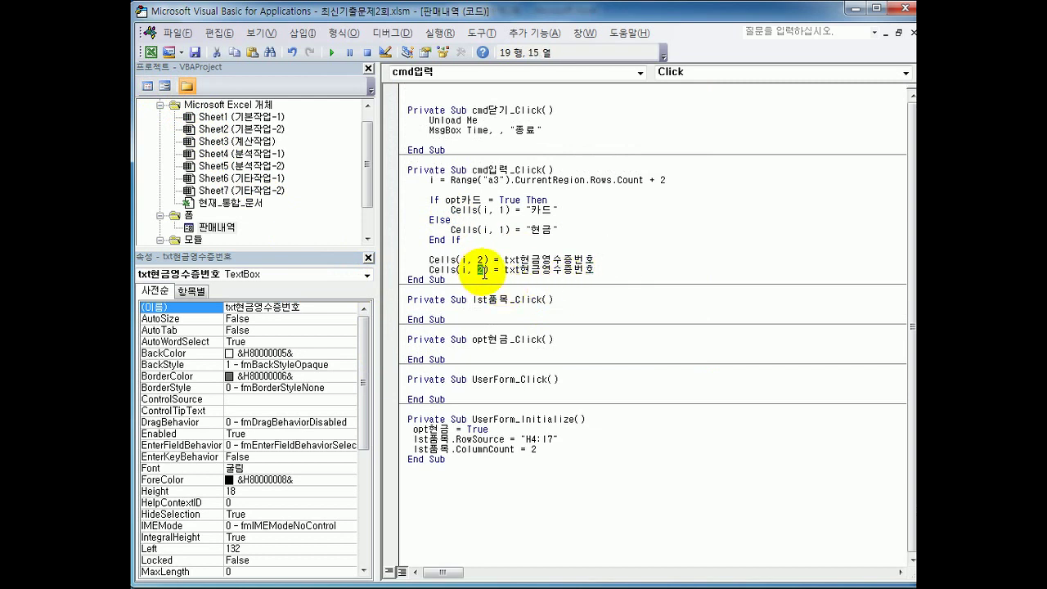
Compare the 품목 data in 표1 and 표2 with the running 판매내역 form's item list, selecting 샴푸, and return to the code
{"action": "left_click", "coordinate": [905, 8]}
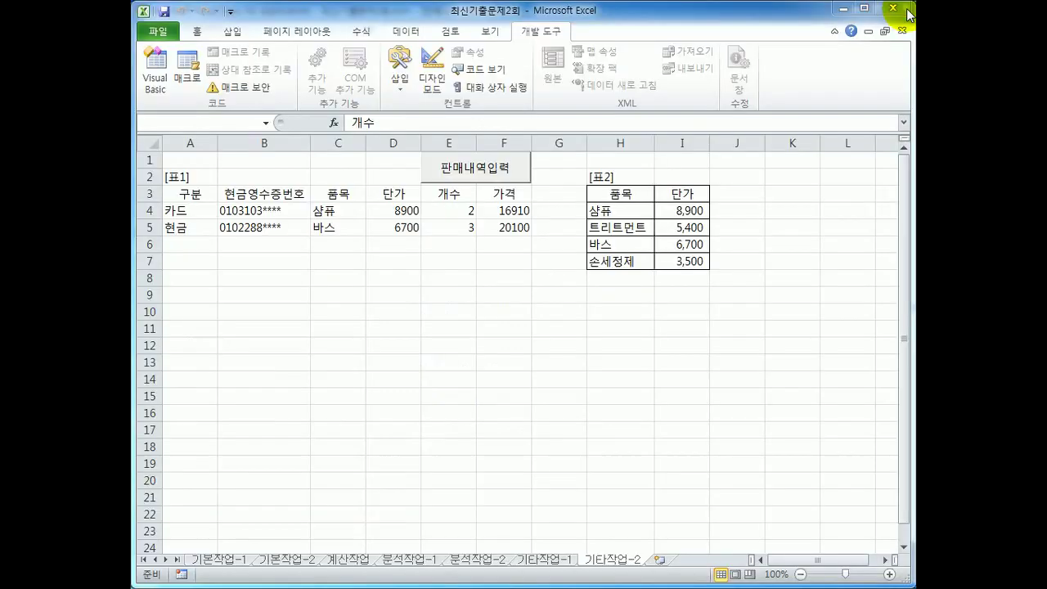
{"action": "left_click_drag", "start_coordinate": [337, 211], "coordinate": [341, 226]}
{"action": "left_click_drag", "start_coordinate": [609, 193], "coordinate": [670, 262]}
{"action": "left_click", "coordinate": [516, 176]}
{"action": "left_click_drag", "start_coordinate": [594, 147], "coordinate": [678, 232]}
{"action": "left_click", "coordinate": [652, 353]}
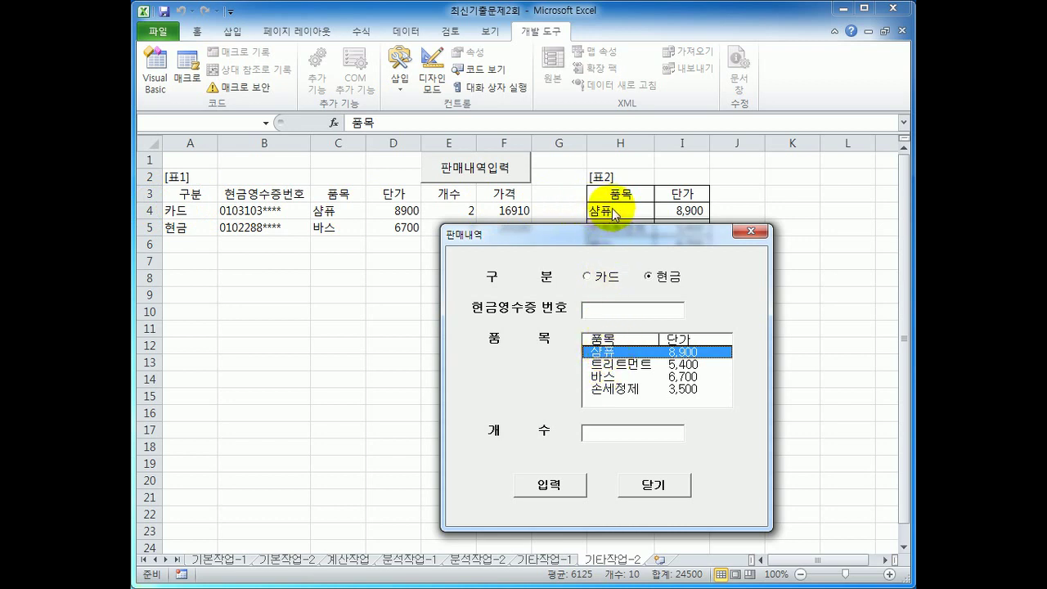
{"action": "left_click", "coordinate": [650, 484]}
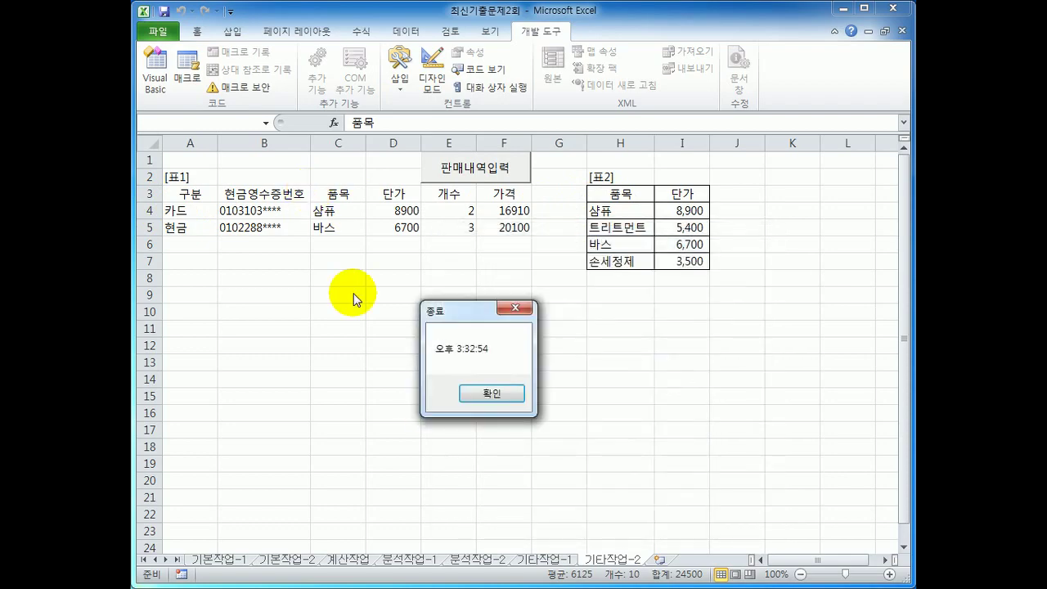
{"action": "left_click", "coordinate": [491, 394]}
{"action": "left_click", "coordinate": [155, 65]}
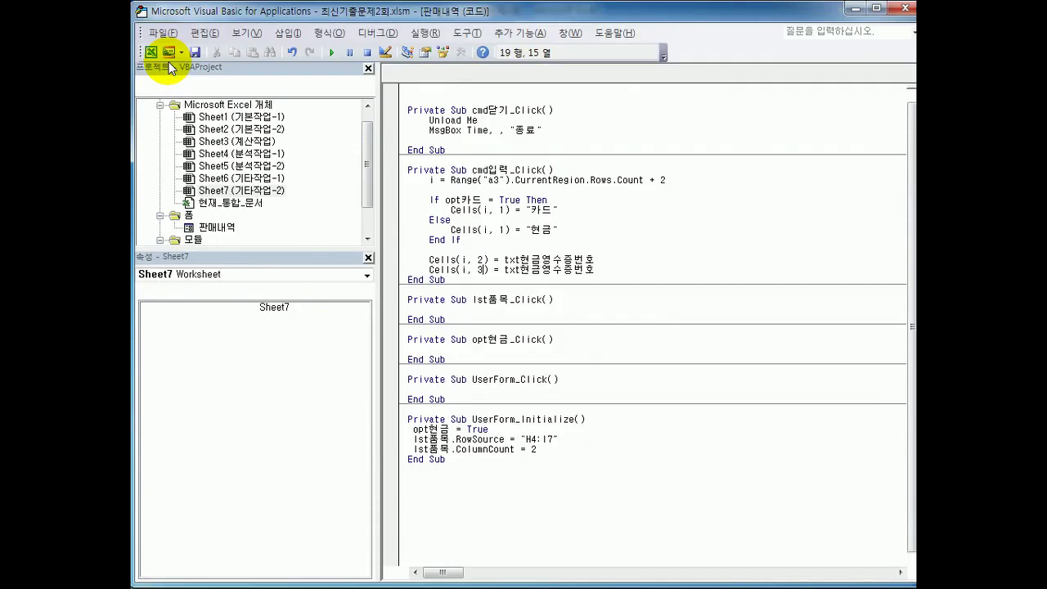
Below the i = Range("a3") line in cmd입력_Click, add the statement iRow = lst품목.ListIndex + 4
{"action": "left_click", "coordinate": [666, 181]}
{"action": "key", "text": "Return"}
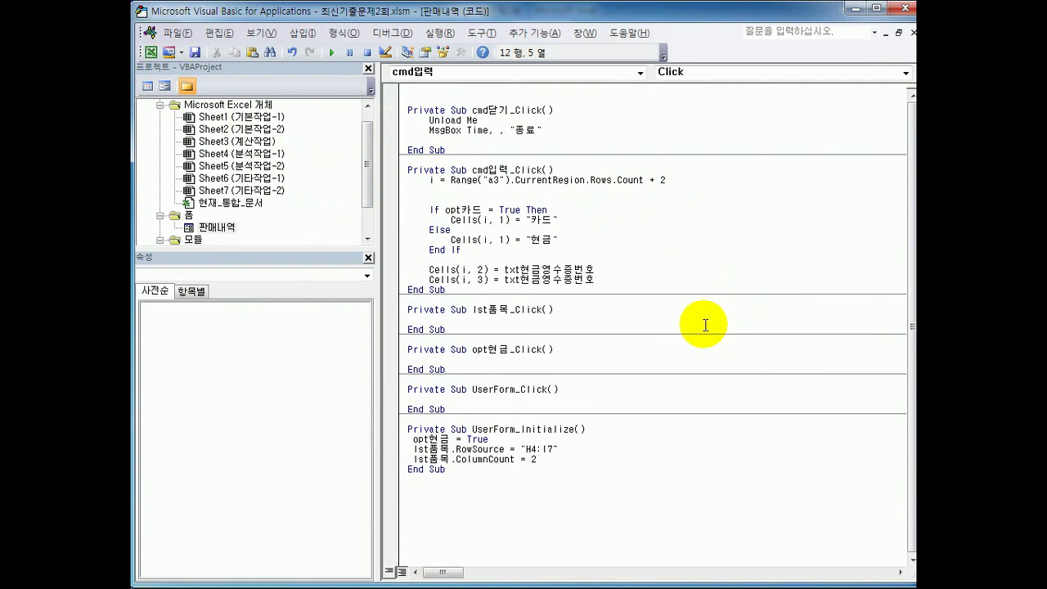
{"action": "key", "text": "BackSpace"}
{"action": "type", "text": "iRow = lst품목."}
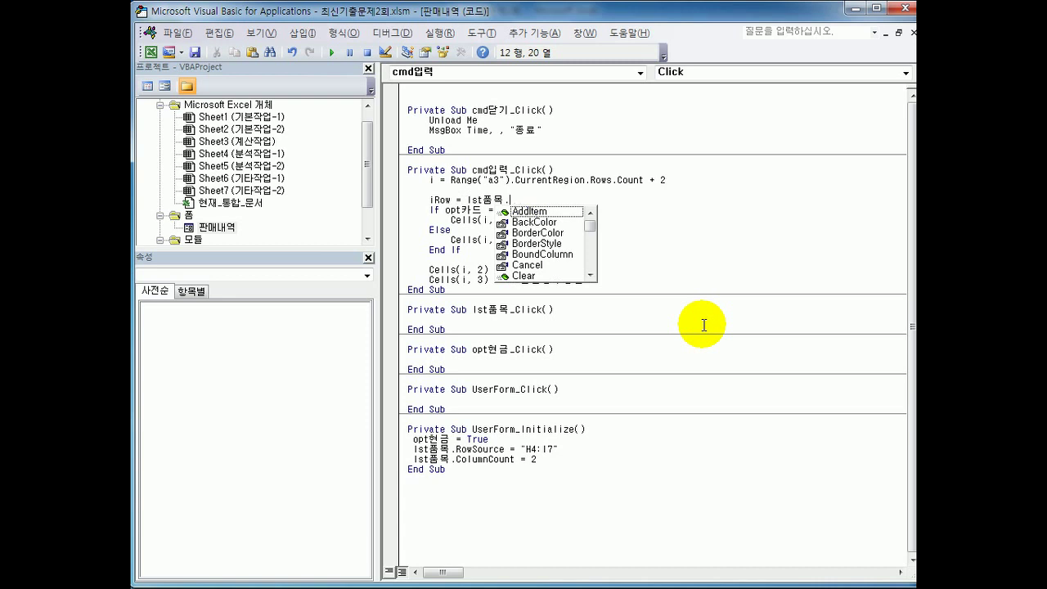
{"action": "type", "text": "listin"}
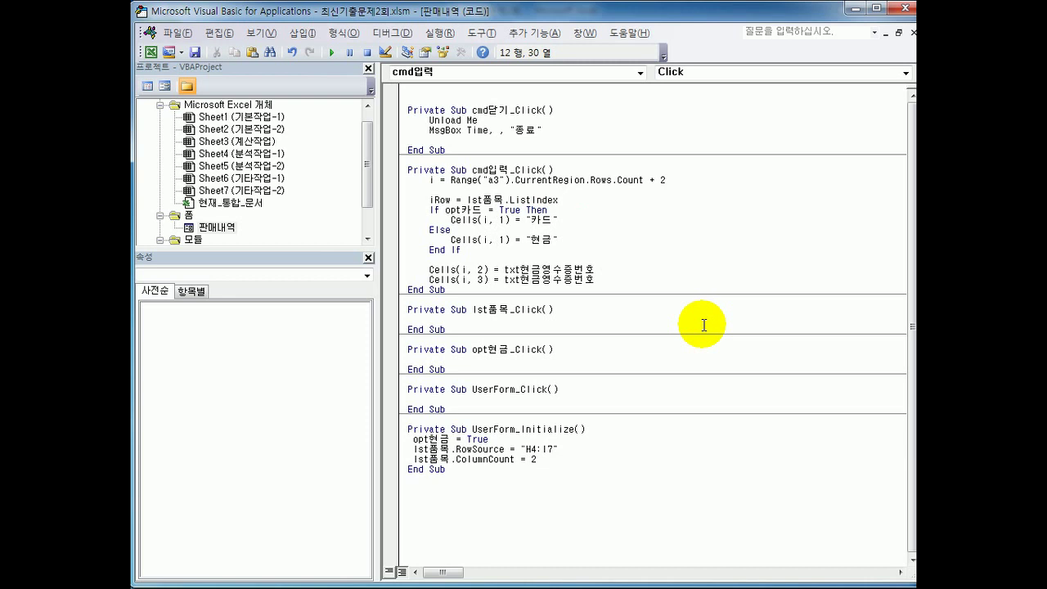
{"action": "type", "text": "+ 4"}
{"action": "key", "text": "Return"}
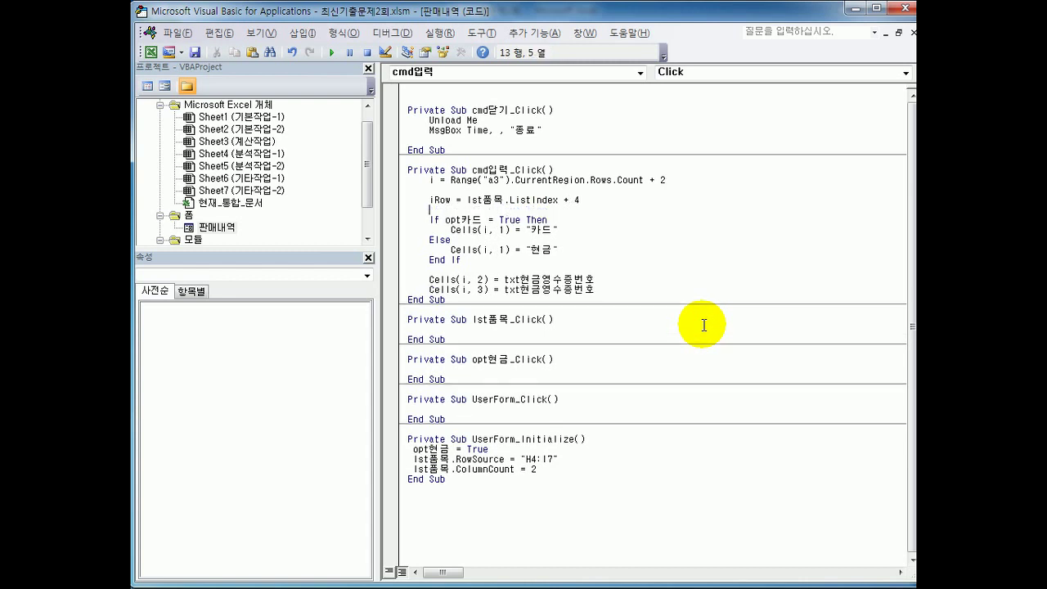
{"action": "key", "text": "shift+End"}
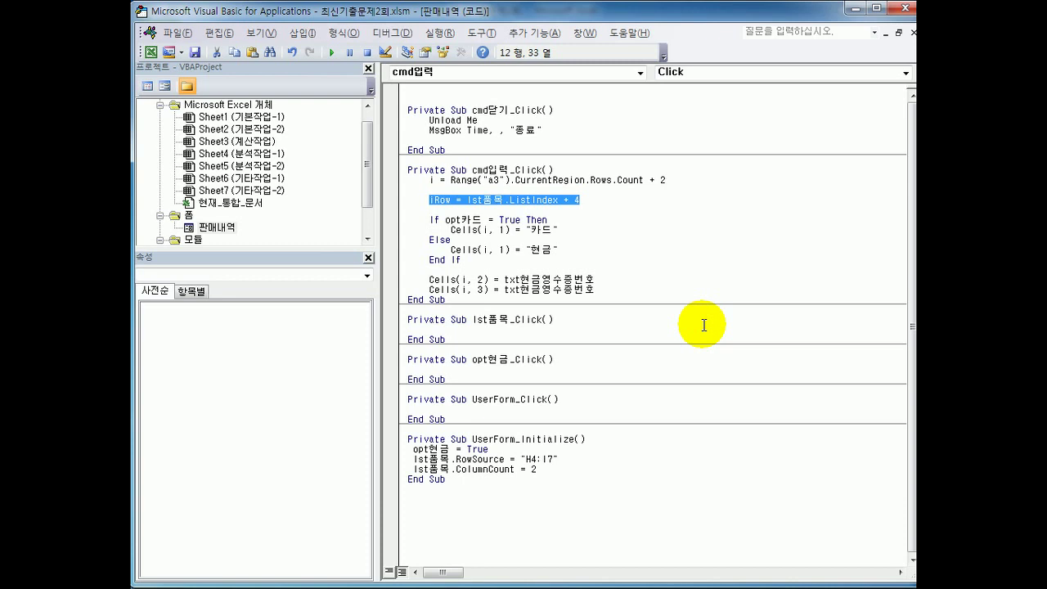
{"action": "left_click", "coordinate": [559, 202]}
{"action": "left_click_drag", "start_coordinate": [559, 202], "coordinate": [468, 197]}
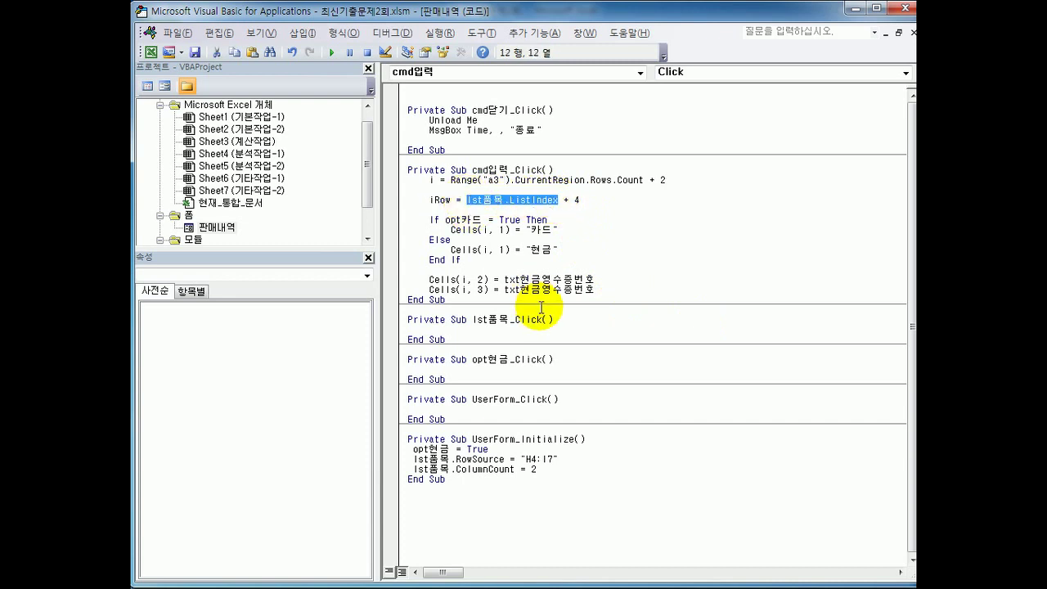
{"action": "left_click", "coordinate": [574, 200]}
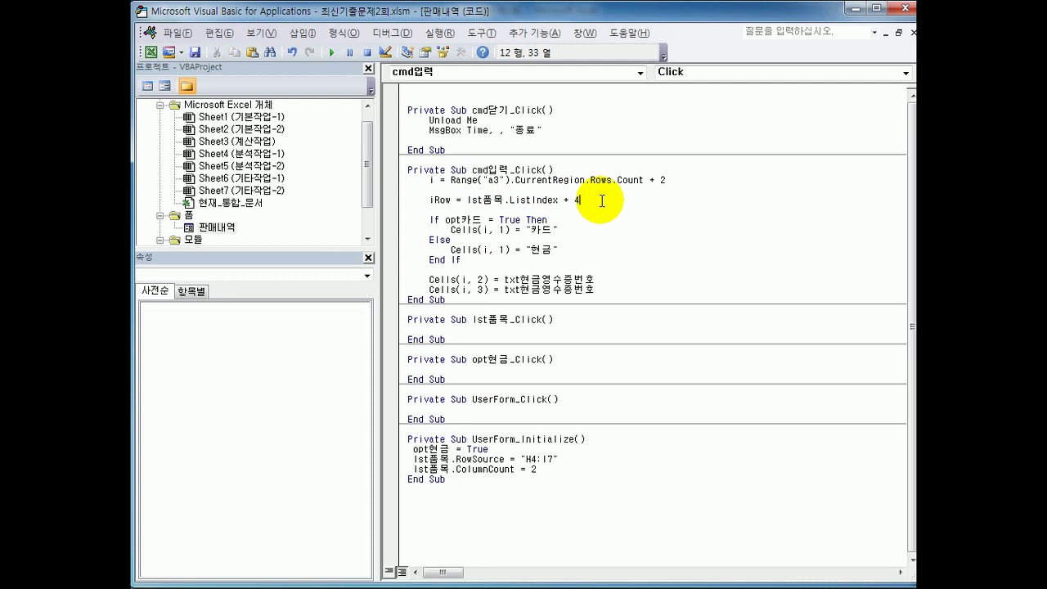
{"action": "left_click", "coordinate": [602, 290]}
{"action": "left_click_drag", "start_coordinate": [602, 290], "coordinate": [431, 290]}
{"action": "left_click", "coordinate": [452, 300]}
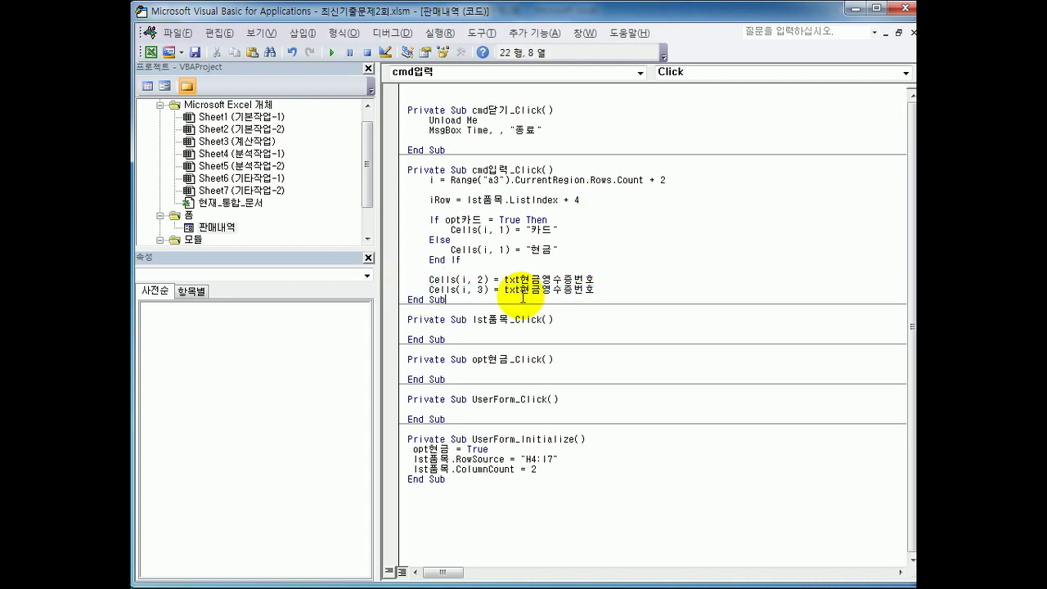
Replace txt현금영수증번호 in the Cells(i, 3) line with Cells(iRow, 8)
{"action": "left_click_drag", "start_coordinate": [500, 290], "coordinate": [597, 293]}
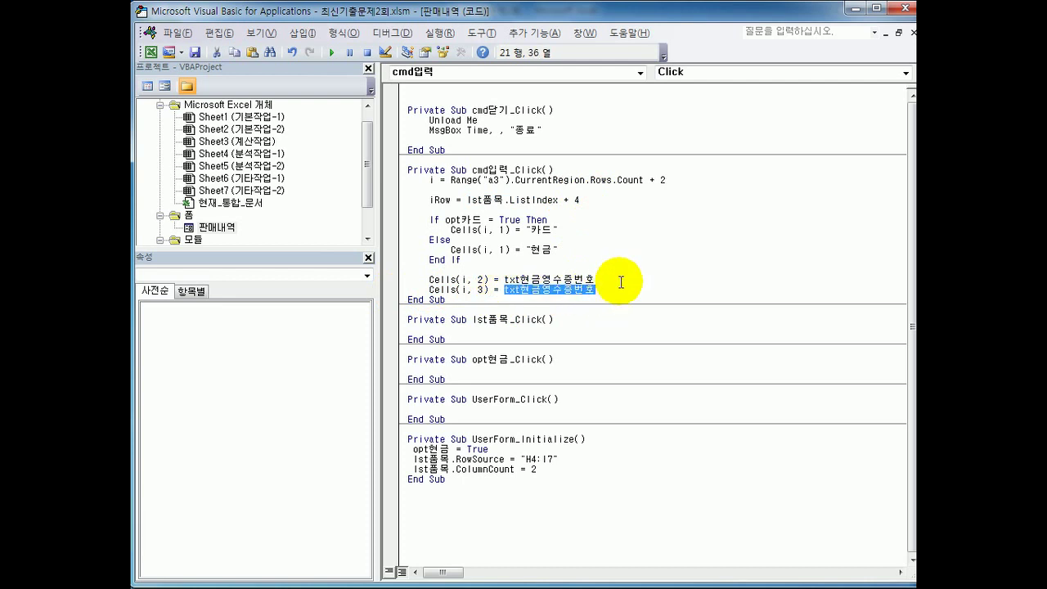
{"action": "type", "text": "cells("}
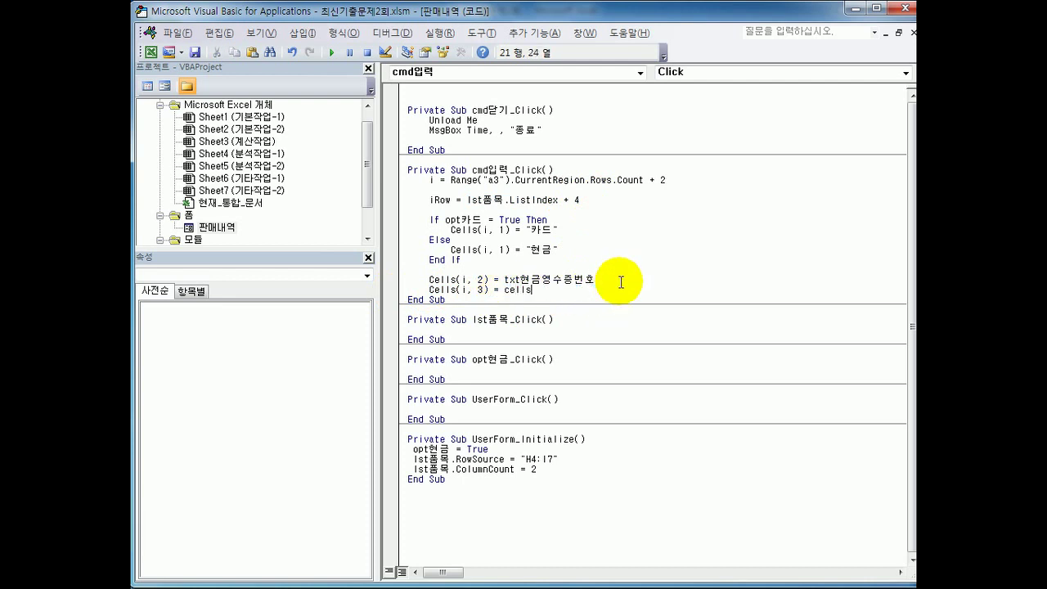
{"action": "type", "text": "iRow, "}
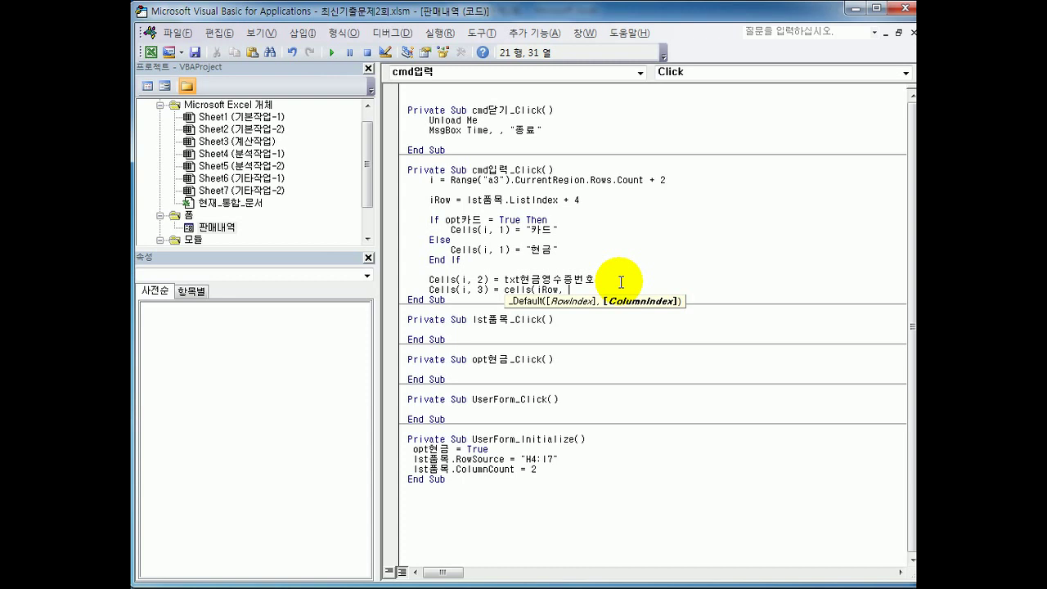
{"action": "type", "text": "8)"}
{"action": "key", "text": "Return"}
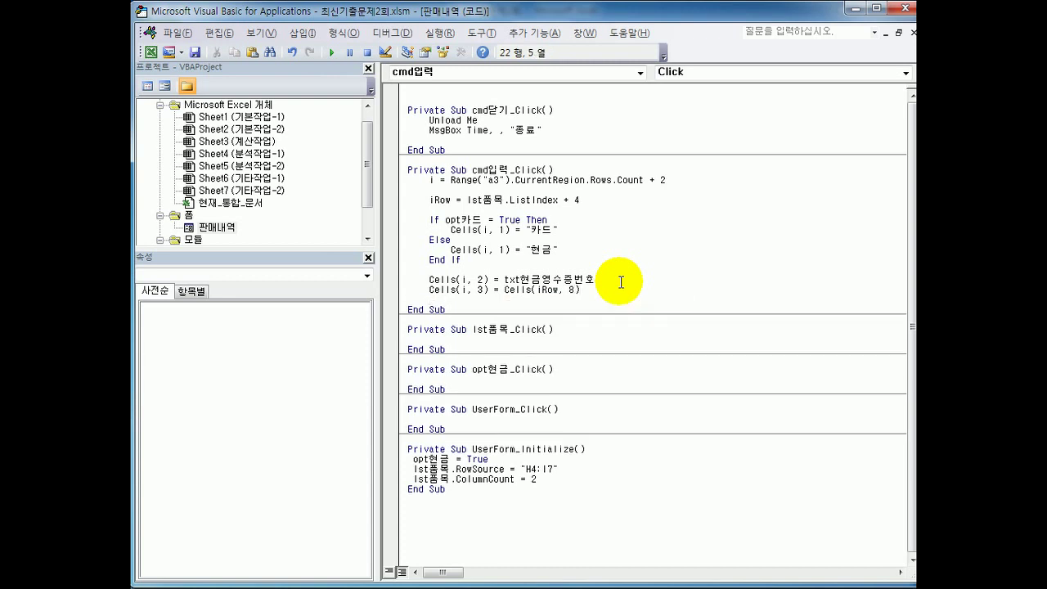
Duplicate the Cells(i, 3) = Cells(iRow, 8) line below itself and change the copy's source column to 9
{"action": "key", "text": "Up"}
{"action": "key", "text": "shift+End"}
{"action": "key", "text": "ctrl+c"}
{"action": "key", "text": "Down"}
{"action": "key", "text": "ctrl+v"}
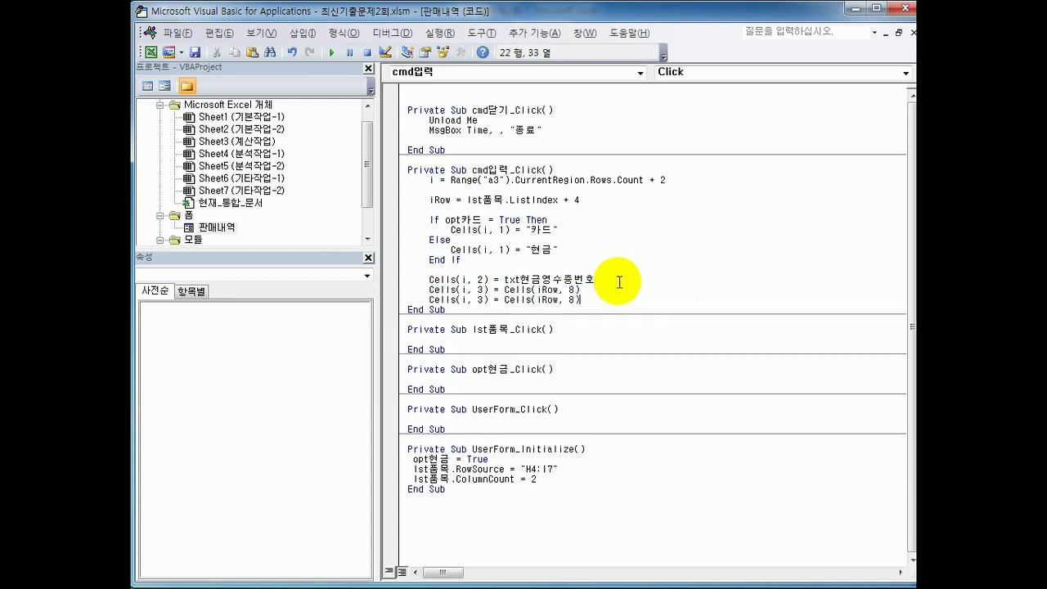
{"action": "key", "text": "Left"}
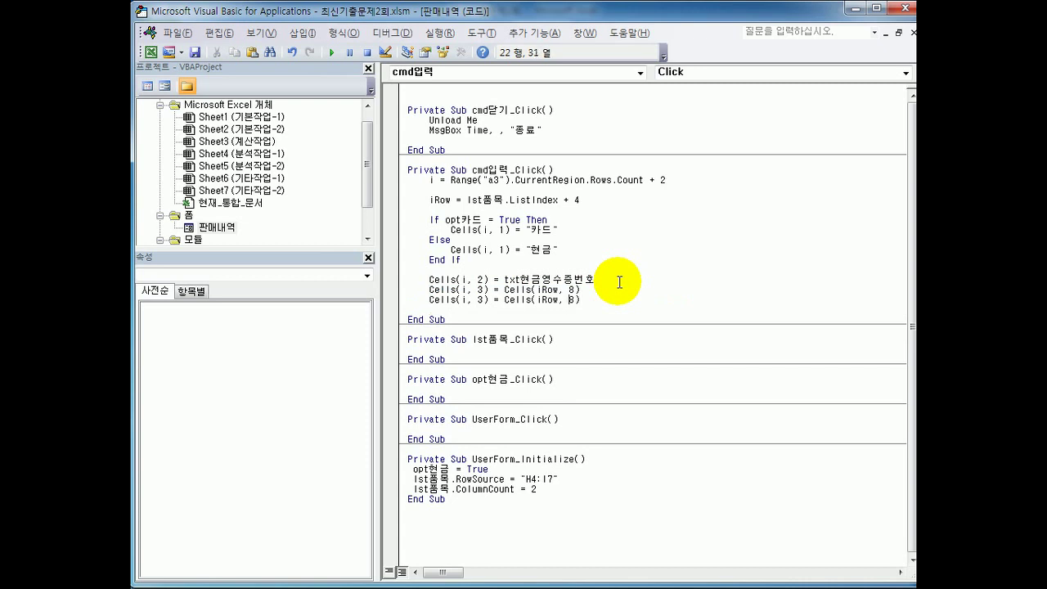
{"action": "key", "text": "shift+Right"}
{"action": "type", "text": "9"}
Change the copied line's target column index to 4, making it Cells(i, 4) = Cells(iRow, 9), and add a new line below it
{"action": "key", "text": "Left"}
{"action": "key", "text": "Left"}
{"action": "key", "text": "Left"}
{"action": "key", "text": "Left"}
{"action": "key", "text": "Left"}
{"action": "key", "text": "Left"}
{"action": "key", "text": "Left"}
{"action": "key", "text": "Left"}
{"action": "key", "text": "Left"}
{"action": "key", "text": "Left"}
{"action": "key", "text": "Left"}
{"action": "key", "text": "Left"}
{"action": "key", "text": "shift+Left"}
{"action": "type", "text": "4"}
{"action": "key", "text": "End"}
{"action": "key", "text": "Return"}
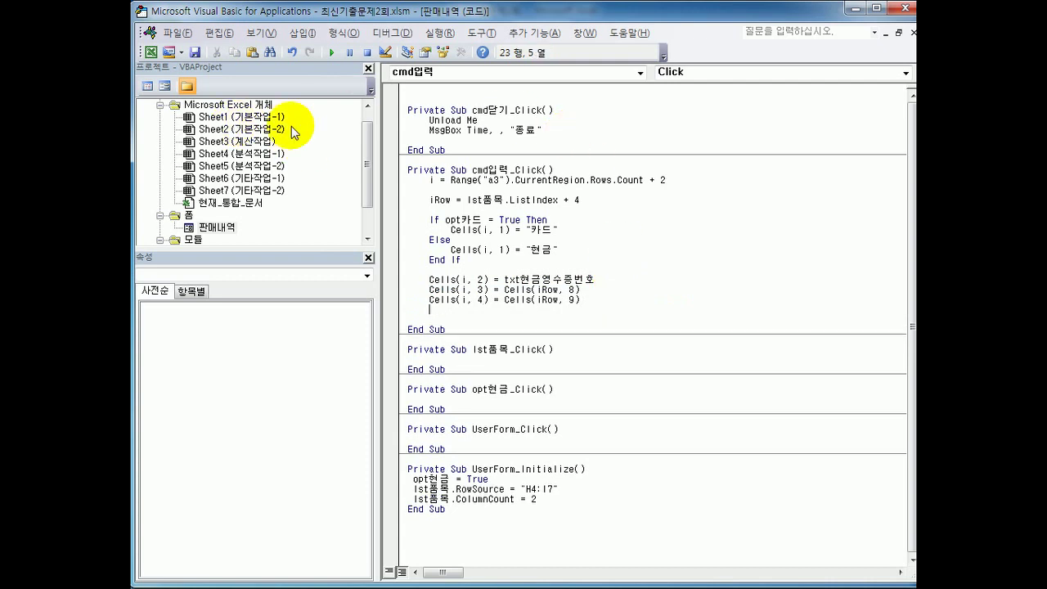
Run the 판매내역 form with 샴푸 selected to compare its fields with the columns of 표1, and return to the code editor
{"action": "left_click", "coordinate": [905, 13]}
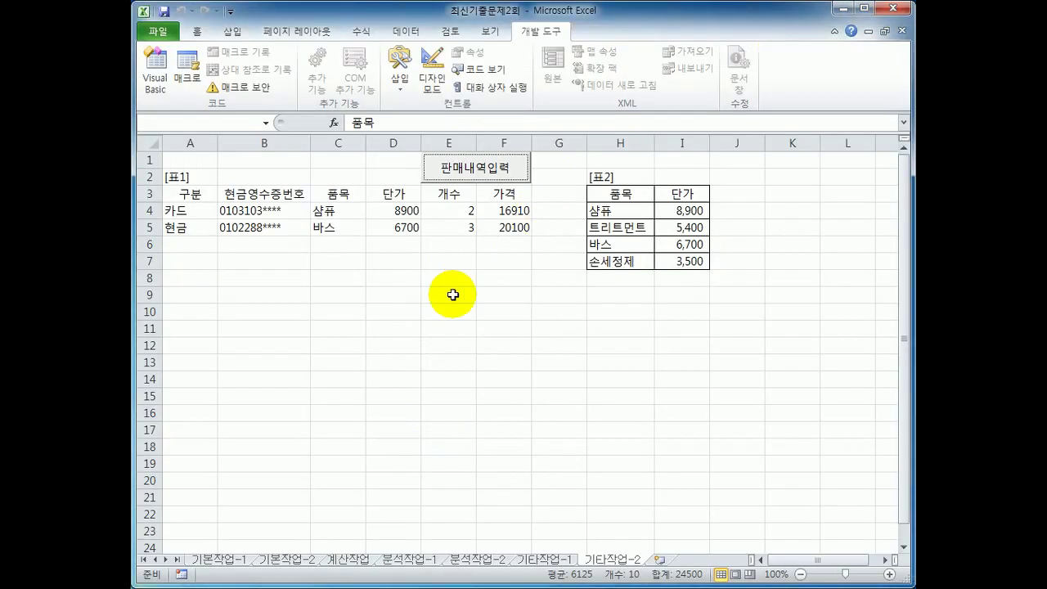
{"action": "left_click", "coordinate": [479, 169]}
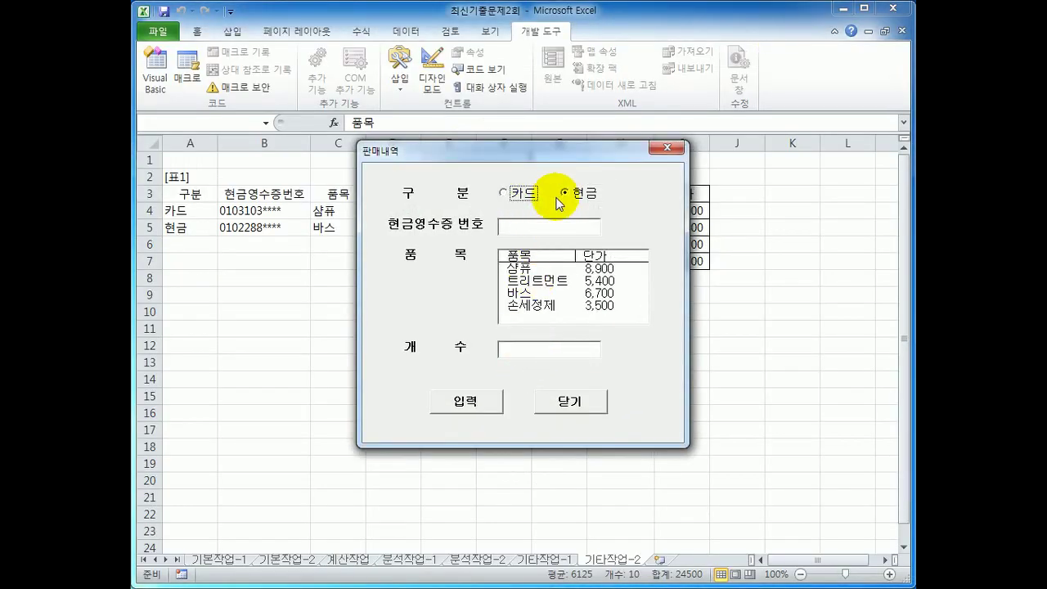
{"action": "left_click", "coordinate": [519, 269]}
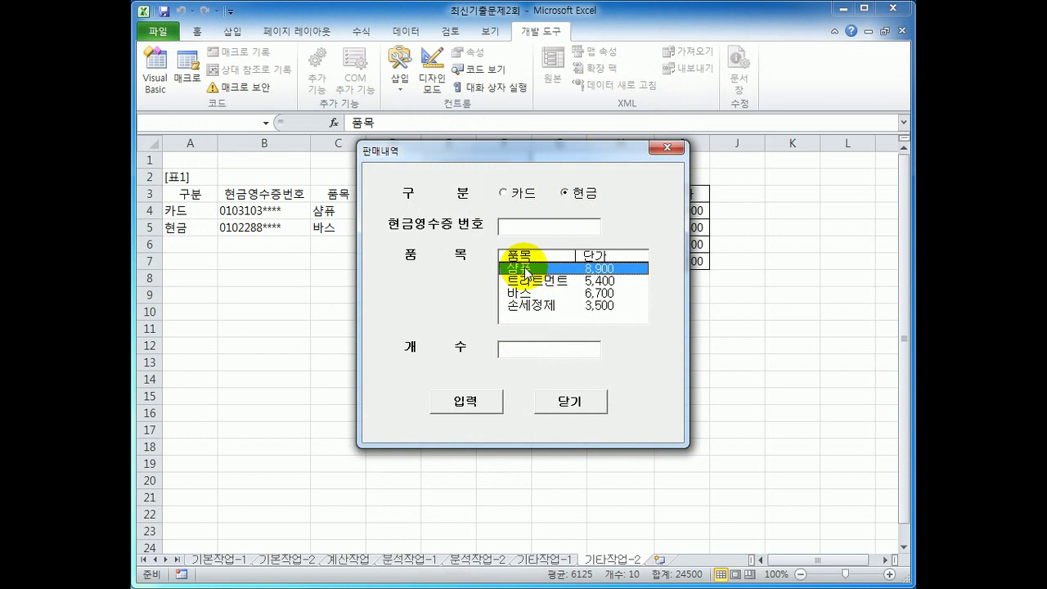
{"action": "left_click_drag", "start_coordinate": [539, 156], "coordinate": [659, 171]}
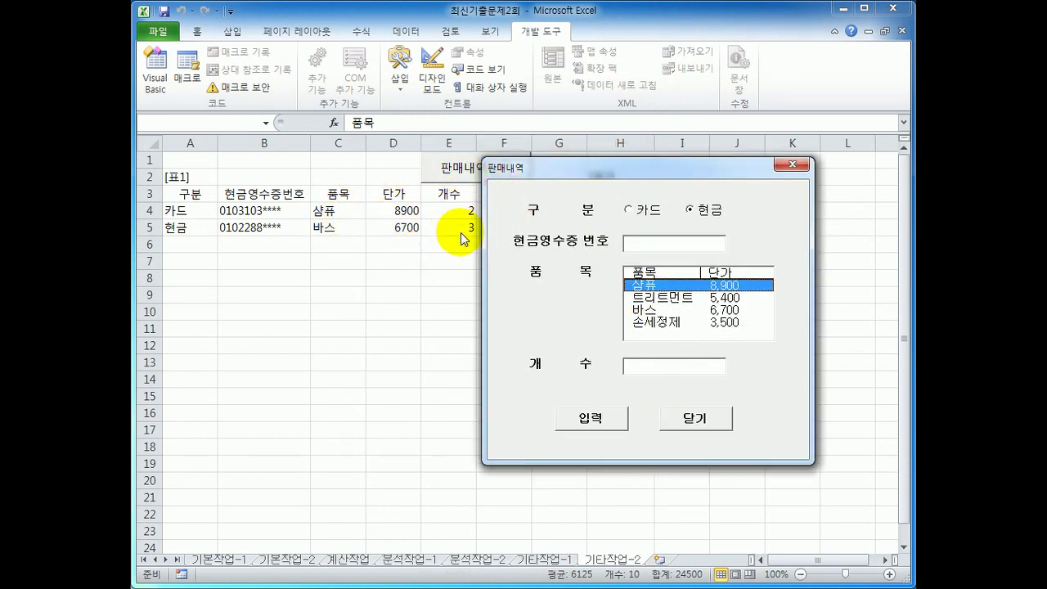
{"action": "left_click", "coordinate": [689, 421]}
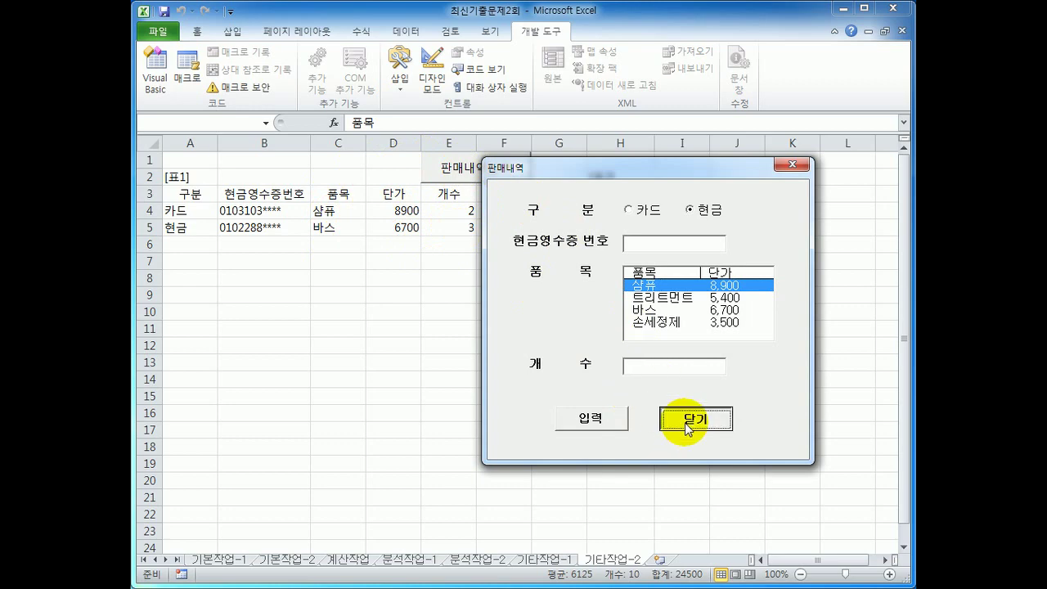
{"action": "left_click", "coordinate": [490, 393]}
{"action": "left_click", "coordinate": [155, 72]}
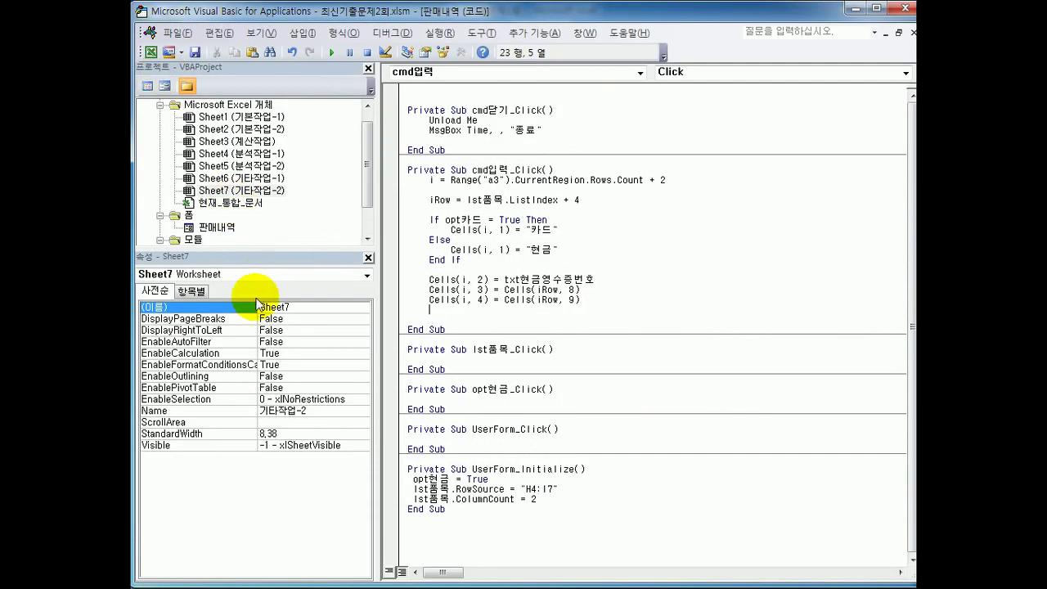
Copy the 개수 text box's name, txt개수, from the form design and paste it below the Cells(i, 4) line in cmd입력_Click
{"action": "left_click", "coordinate": [239, 204]}
{"action": "double_click", "coordinate": [217, 226]}
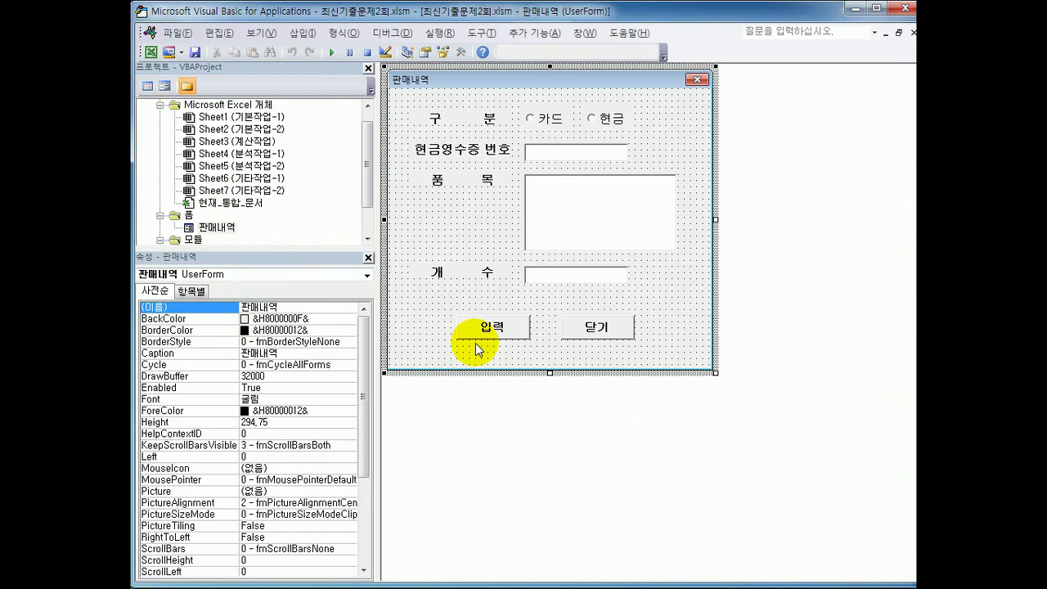
{"action": "left_click", "coordinate": [554, 276]}
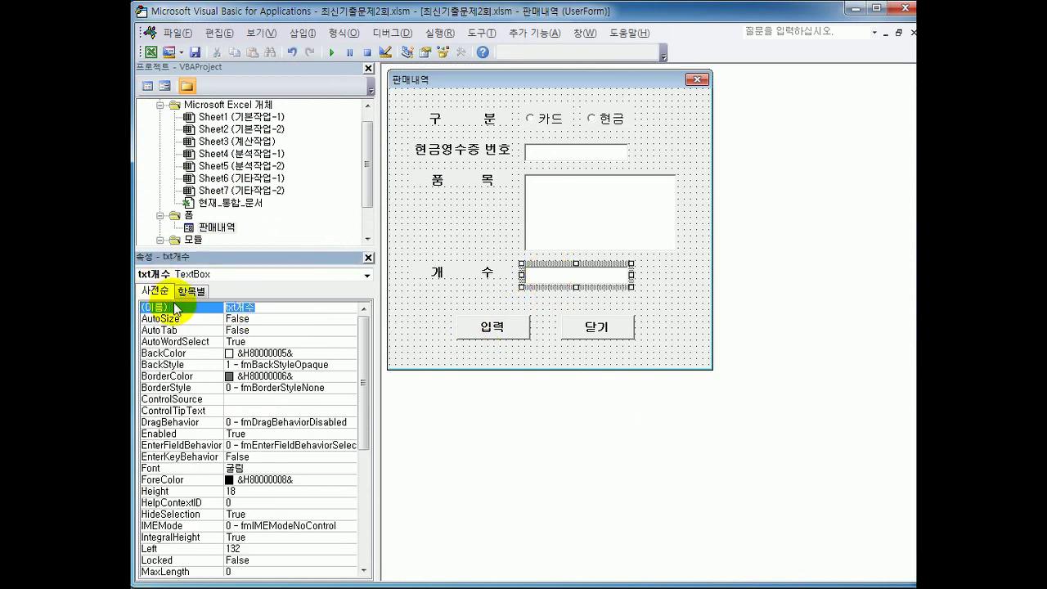
{"action": "double_click", "coordinate": [245, 308]}
{"action": "double_click", "coordinate": [492, 326]}
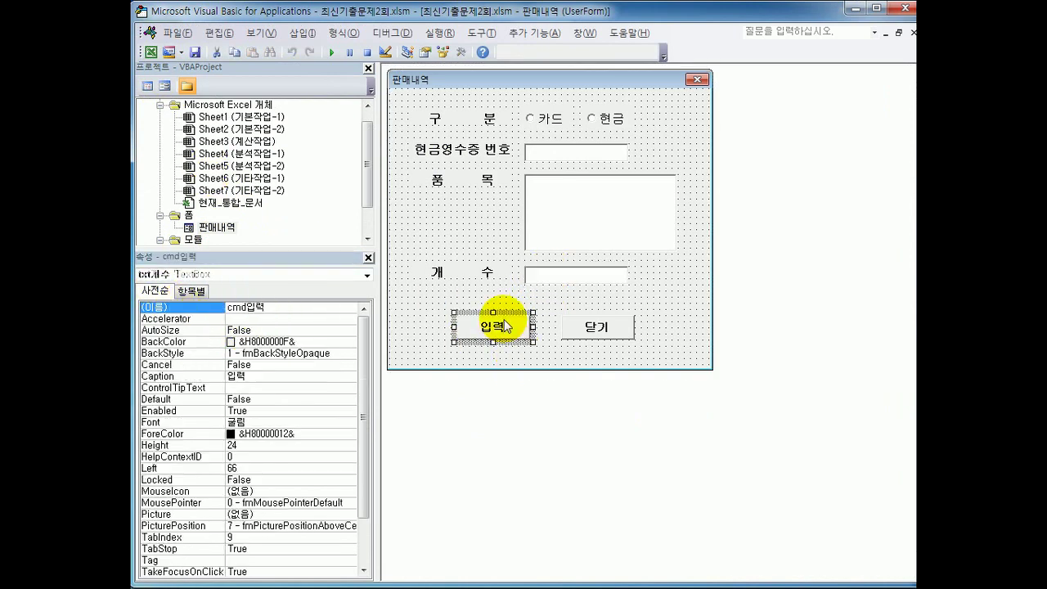
{"action": "left_click", "coordinate": [434, 316]}
{"action": "key", "text": "ctrl+v"}
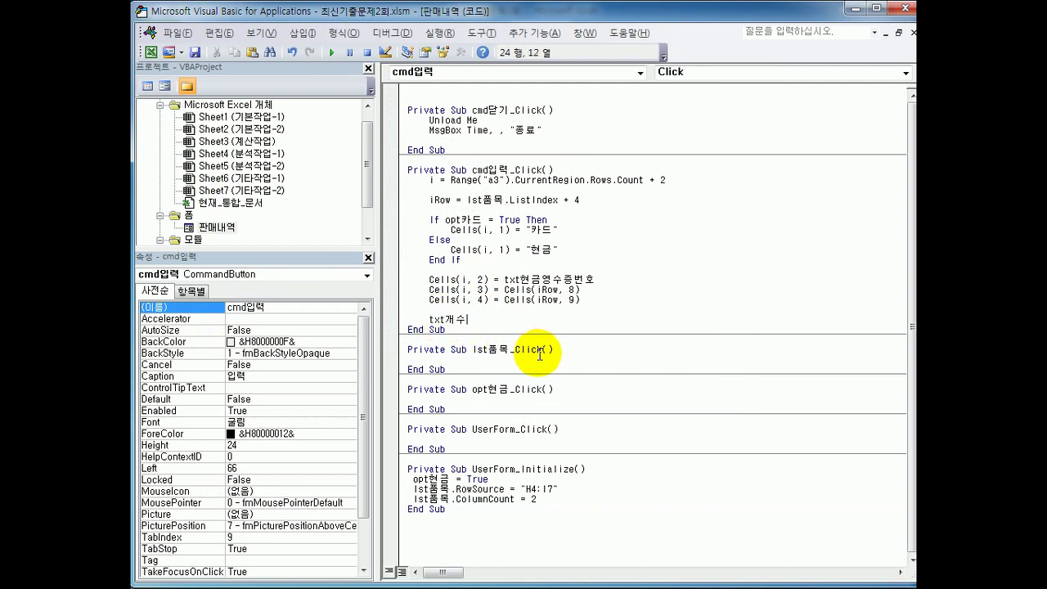
Put a copy of the Cells(i, 4) = assignment before txt개수 and change its column index to 5
{"action": "left_click_drag", "start_coordinate": [428, 300], "coordinate": [502, 303]}
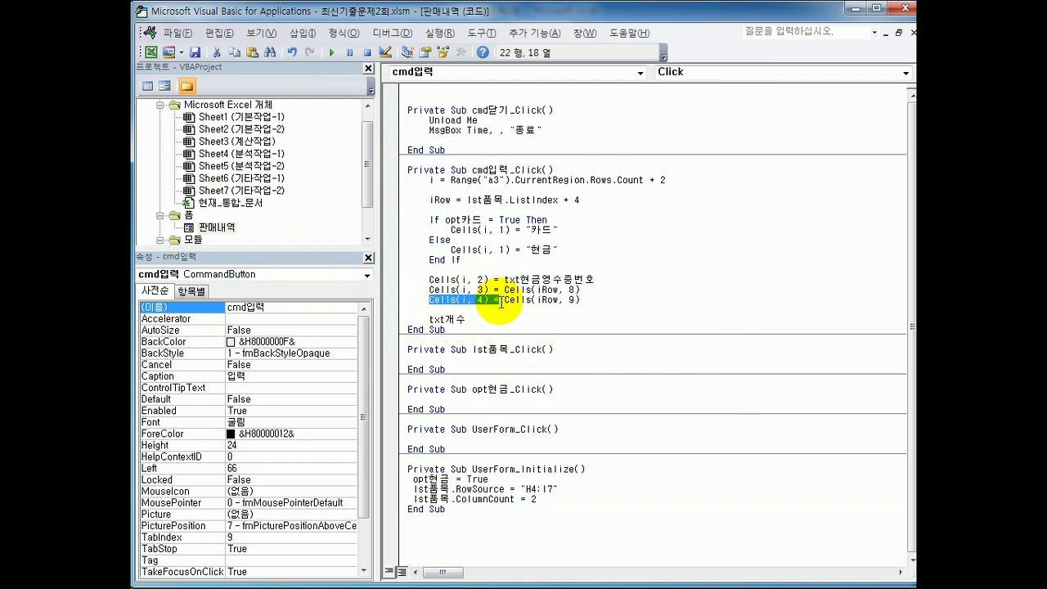
{"action": "key", "text": "ctrl+c"}
{"action": "left_click", "coordinate": [430, 319]}
{"action": "key", "text": "ctrl+v"}
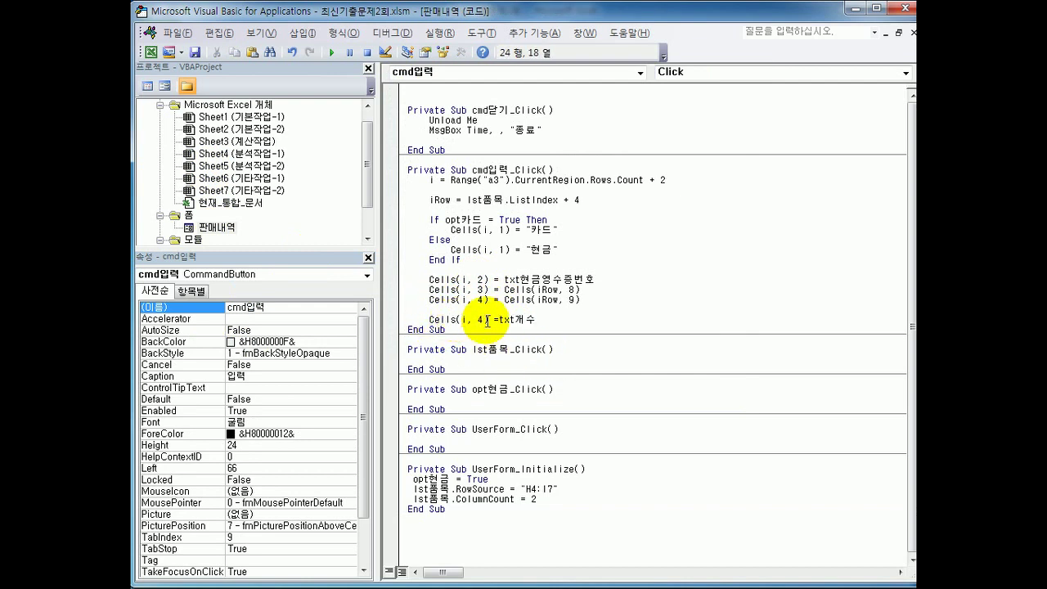
{"action": "double_click", "coordinate": [482, 320]}
{"action": "type", "text": "5"}
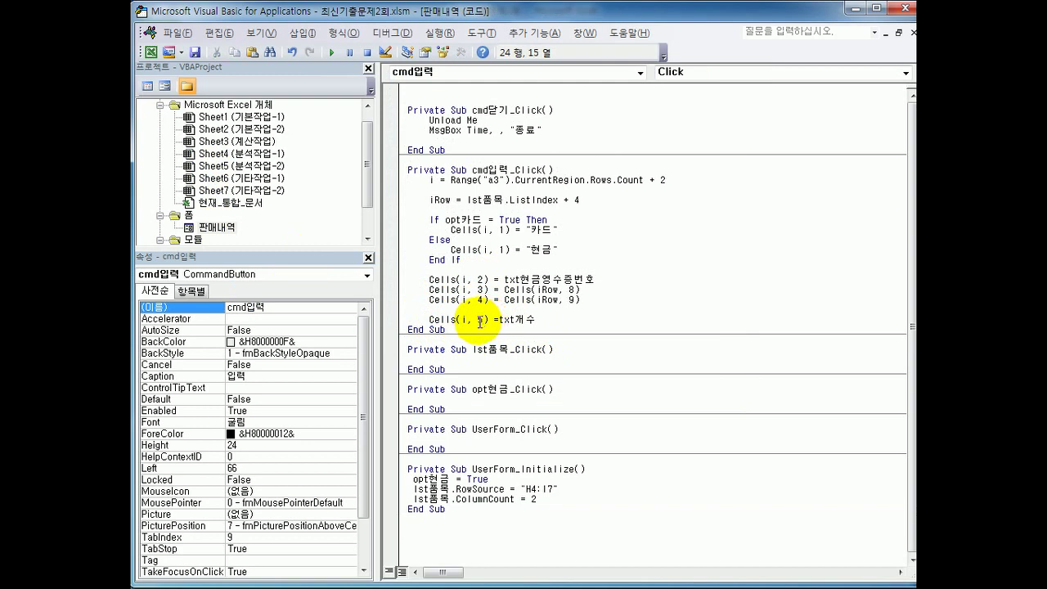
Wrap txt개수 in the Val function so the line reads Cells(i, 5) = Val(txt개수), and add a new line below
{"action": "left_click", "coordinate": [494, 319]}
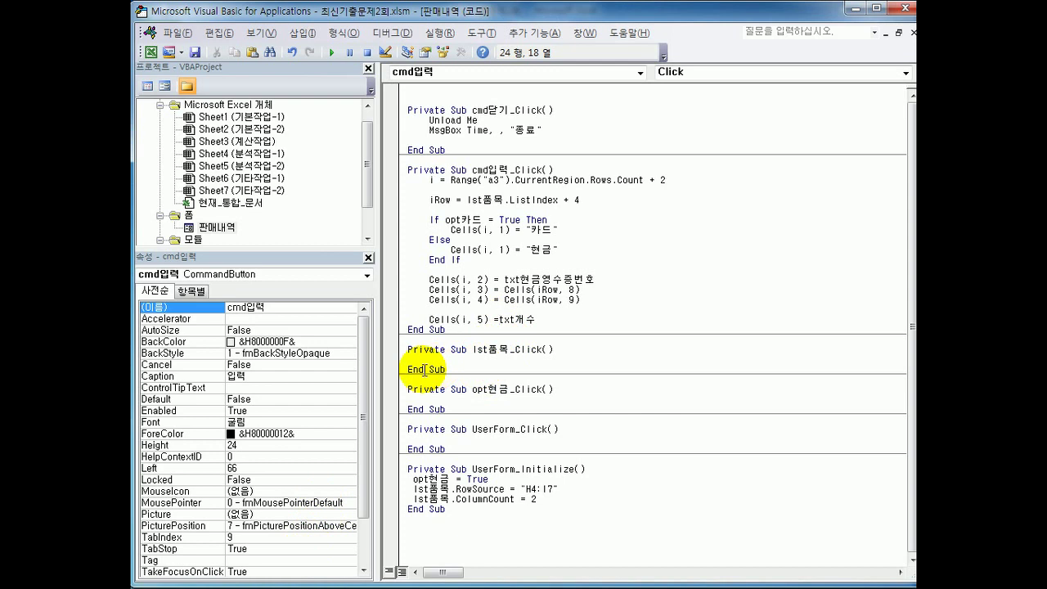
{"action": "type", "text": "val(txt개수"}
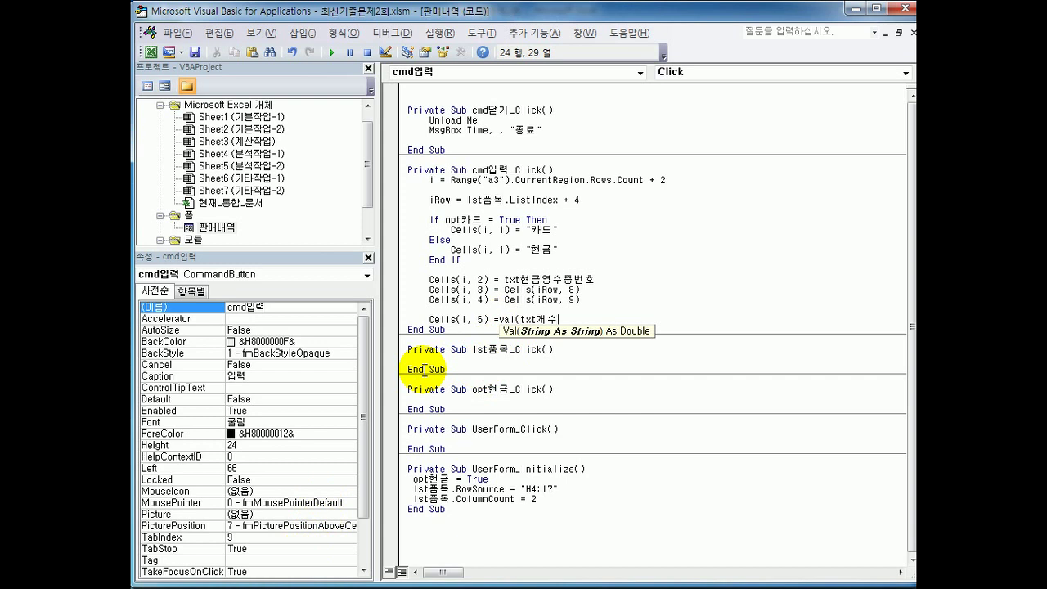
{"action": "type", "text": ")"}
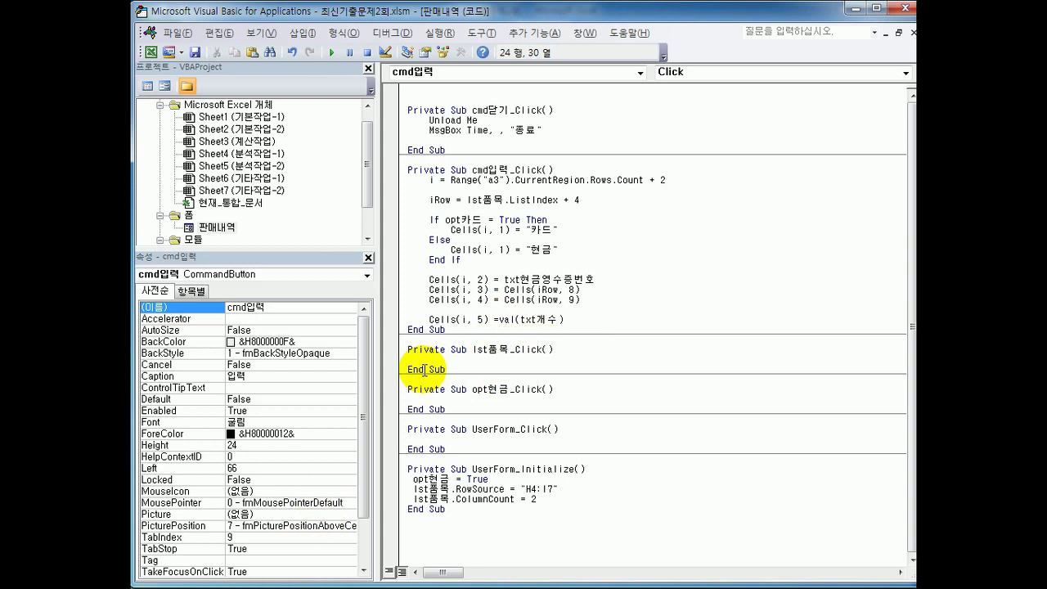
{"action": "key", "text": "Return"}
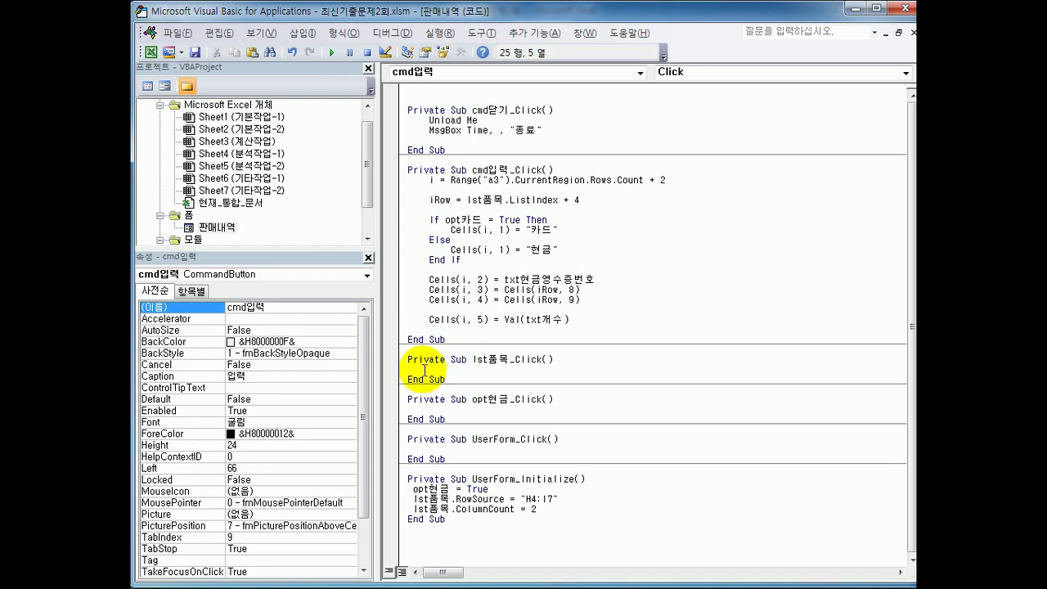
Examine the 단가, 개수 and 가격 columns of 표1 on the worksheet and return to the code editor
{"action": "left_click", "coordinate": [905, 8]}
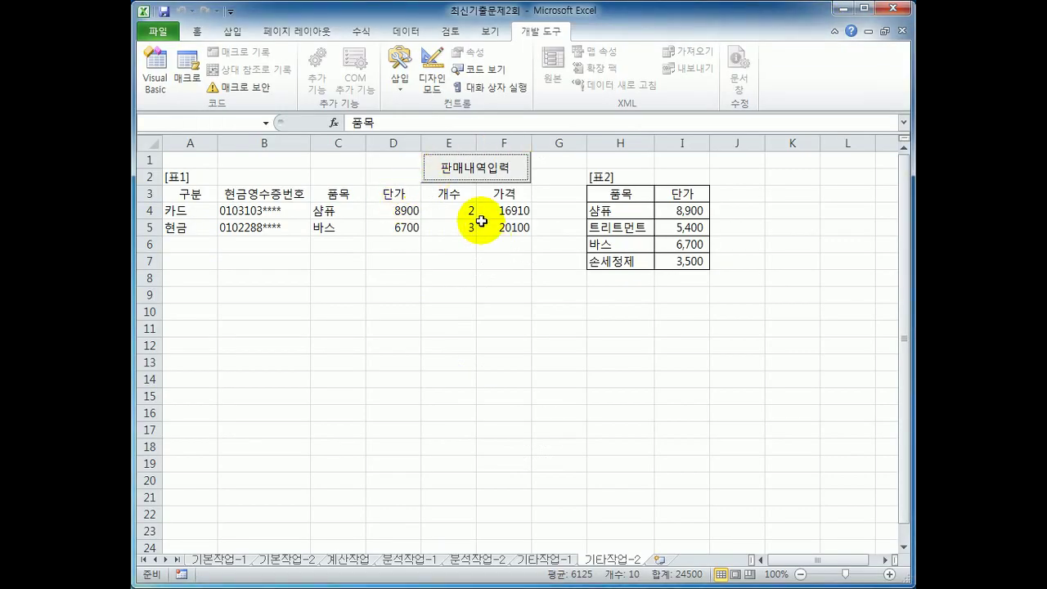
{"action": "left_click_drag", "start_coordinate": [450, 196], "coordinate": [463, 235]}
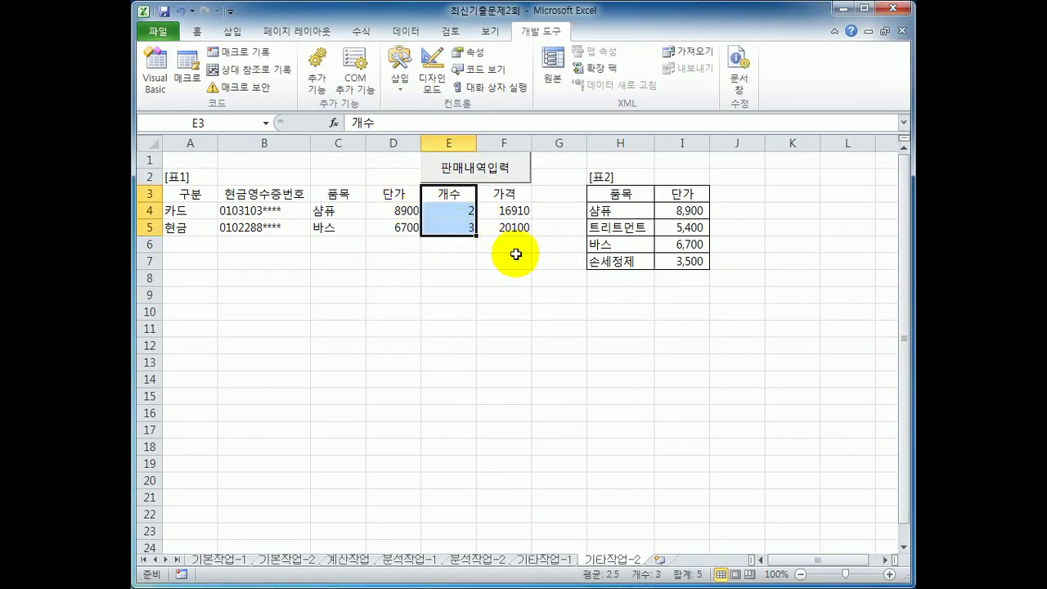
{"action": "left_click", "coordinate": [520, 211]}
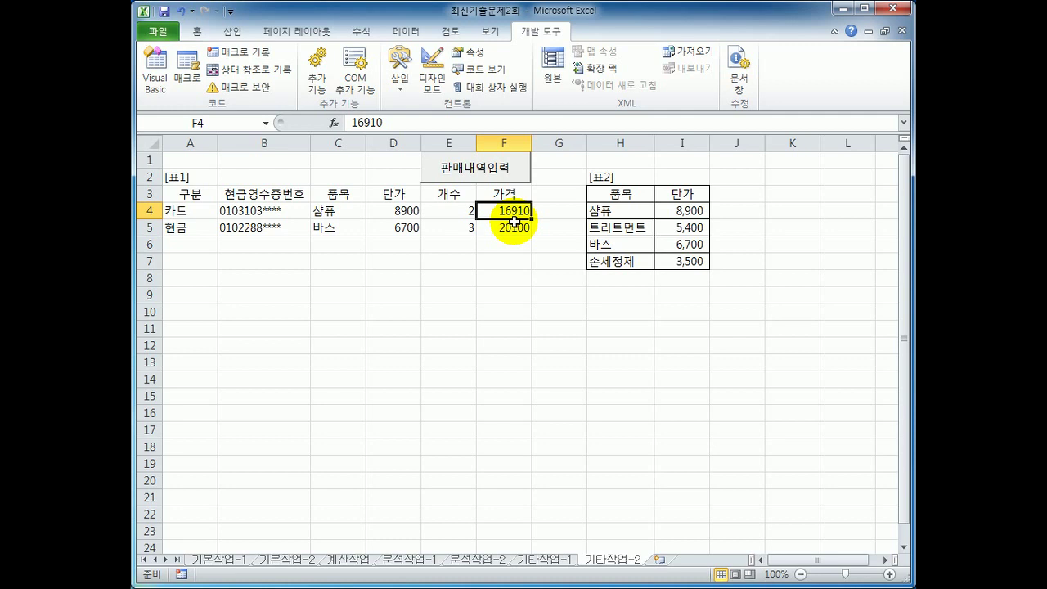
{"action": "left_click", "coordinate": [473, 213]}
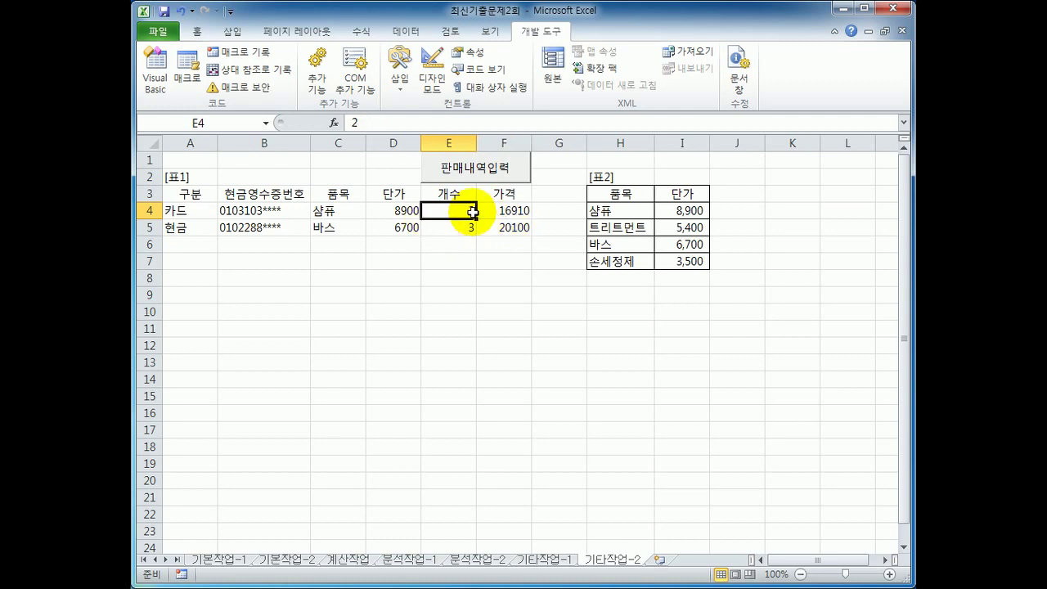
{"action": "left_click", "coordinate": [409, 209]}
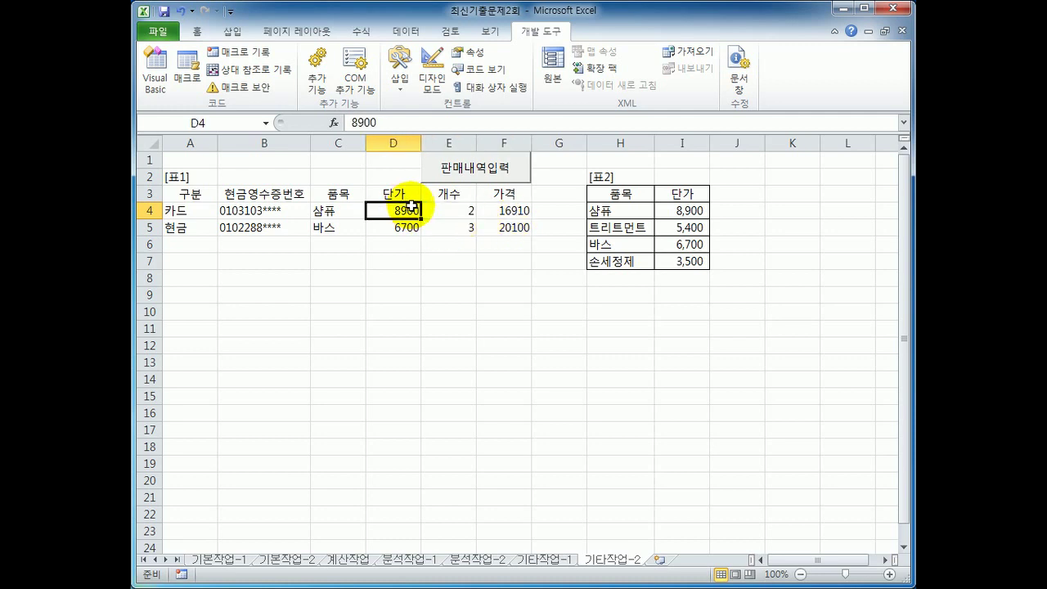
{"action": "left_click", "coordinate": [511, 209]}
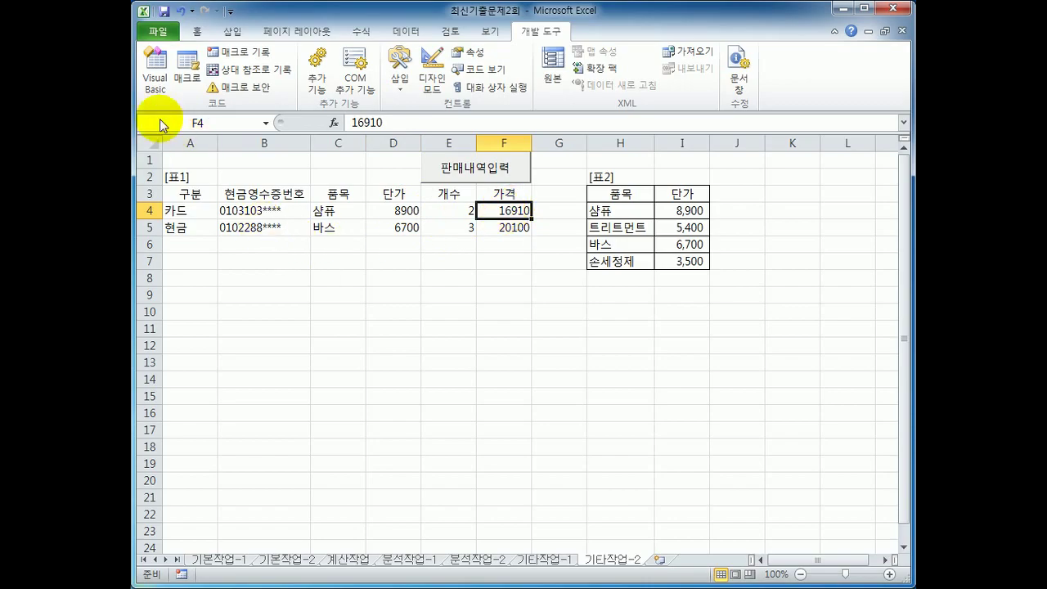
{"action": "left_click", "coordinate": [148, 69]}
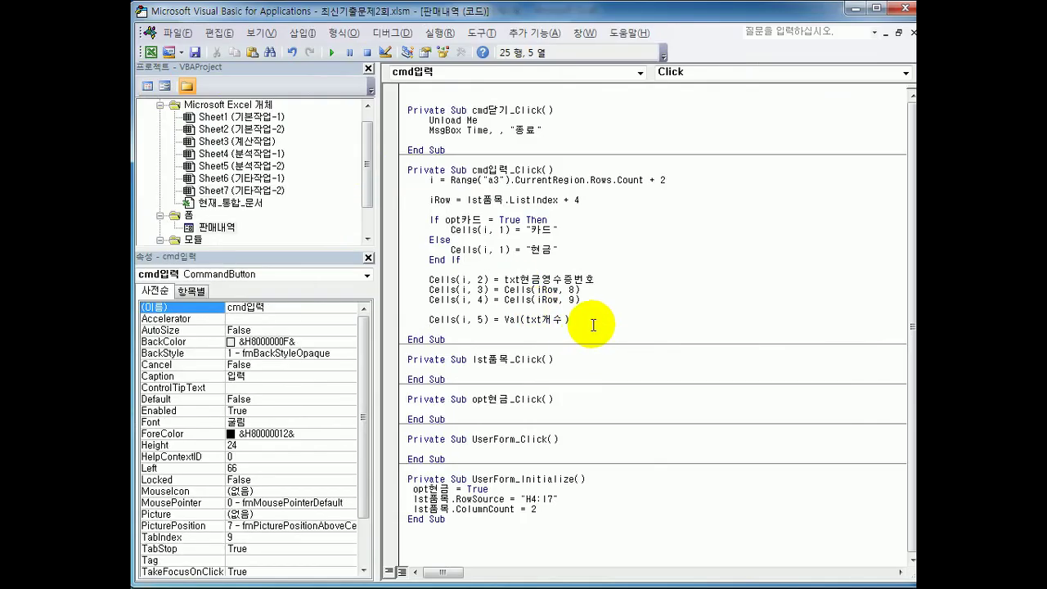
Copy the If opt카드 = True block through End If and paste it below the Cells(i, 5) line in cmd입력_Click
{"action": "key", "text": "Return"}
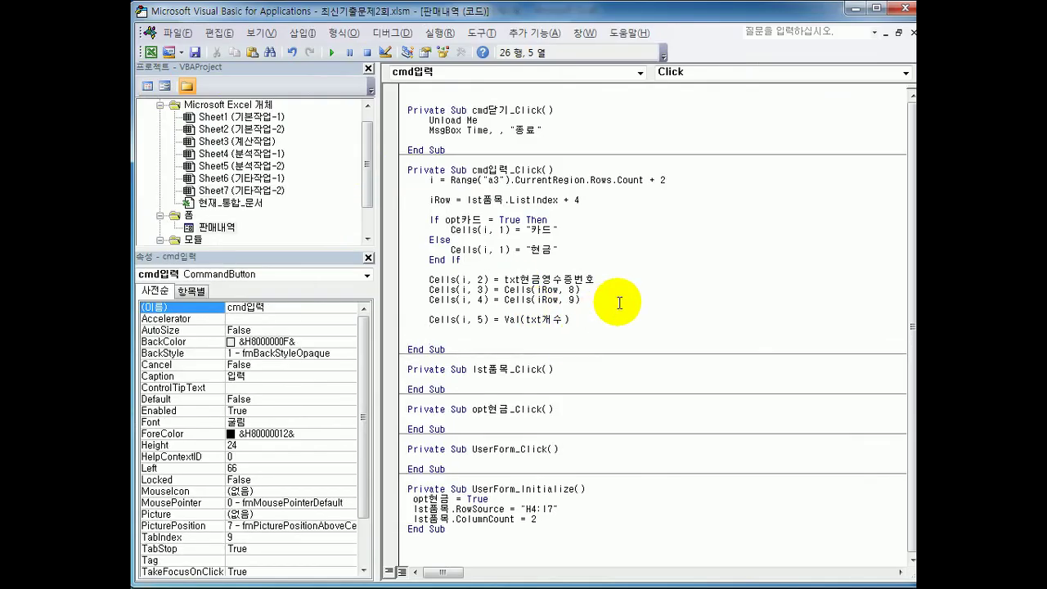
{"action": "key", "text": "Up"}
{"action": "key", "text": "Up"}
{"action": "key", "text": "Up"}
{"action": "key", "text": "Up"}
{"action": "key", "text": "Up"}
{"action": "key", "text": "Up"}
{"action": "key", "text": "Up"}
{"action": "key", "text": "Up"}
{"action": "key", "text": "Up"}
{"action": "key", "text": "Up"}
{"action": "key", "text": "Up"}
{"action": "key", "text": "Up"}
{"action": "key", "text": "Down"}
{"action": "key", "text": "Down"}
{"action": "key", "text": "Down"}
{"action": "key", "text": "Down"}
{"action": "key", "text": "Down"}
{"action": "key", "text": "Down"}
{"action": "key", "text": "Down"}
{"action": "key", "text": "Up"}
{"action": "key", "text": "Up"}
{"action": "key", "text": "Up"}
{"action": "key", "text": "Up"}
{"action": "key", "text": "shift+Down"}
{"action": "key", "text": "shift+Down"}
{"action": "key", "text": "shift+Down"}
{"action": "key", "text": "shift+Down"}
{"action": "key", "text": "shift+End"}
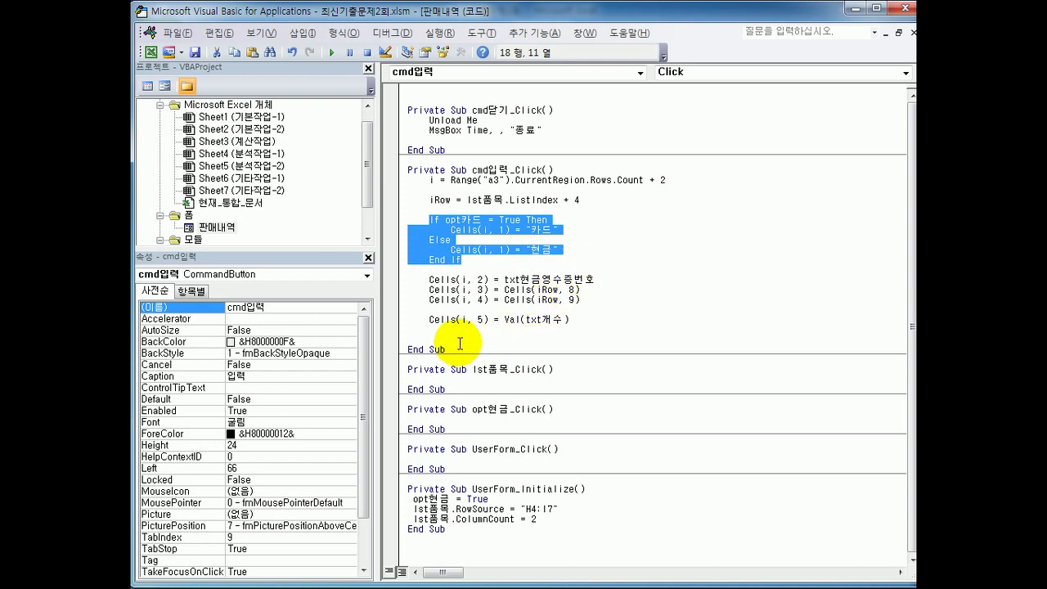
{"action": "left_click", "coordinate": [431, 337]}
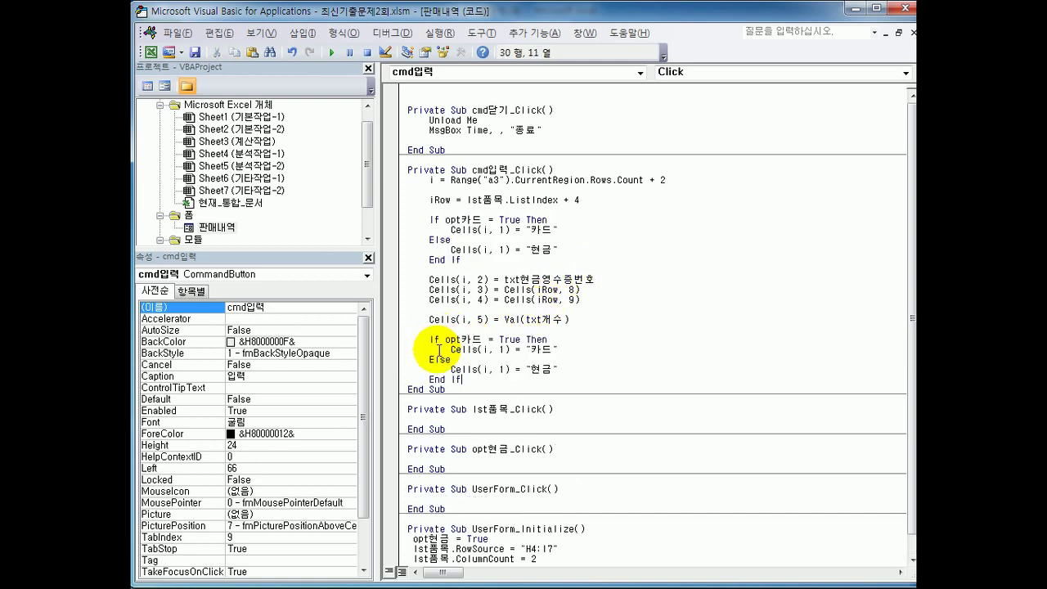
{"action": "key", "text": "ctrl+v"}
Change the pasted block's 카드 branch to Cells(i, 6) = Cells(i, 5) * Cells(i, 4) * 0.93
{"action": "double_click", "coordinate": [502, 350]}
{"action": "type", "text": "6"}
{"action": "key", "text": "Right"}
{"action": "key", "text": "Right"}
{"action": "key", "text": "Right"}
{"action": "key", "text": "shift+End"}
{"action": "type", "text": "cells"}
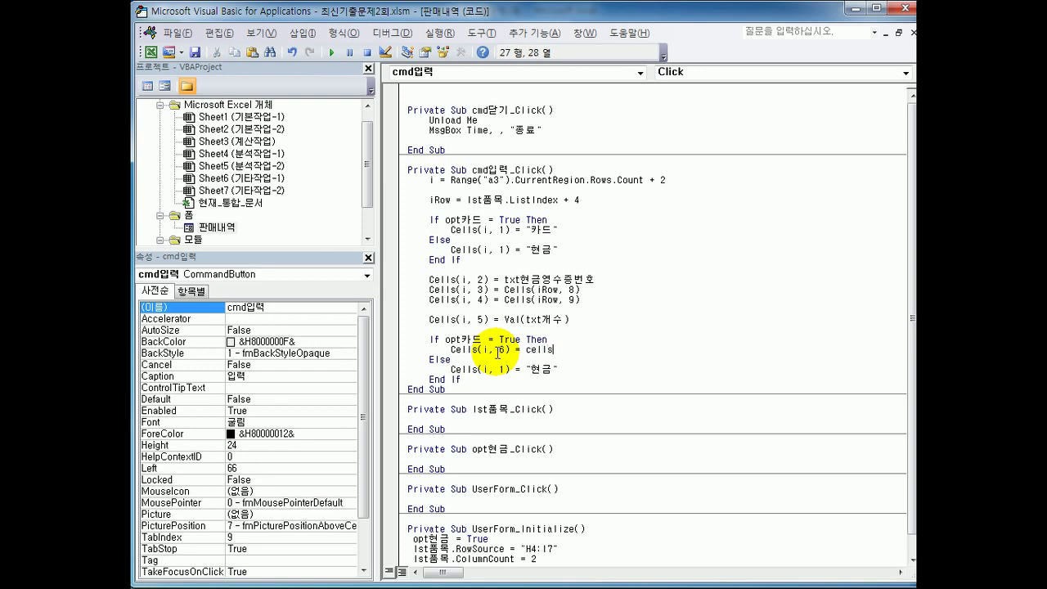
{"action": "type", "text": "(i,"}
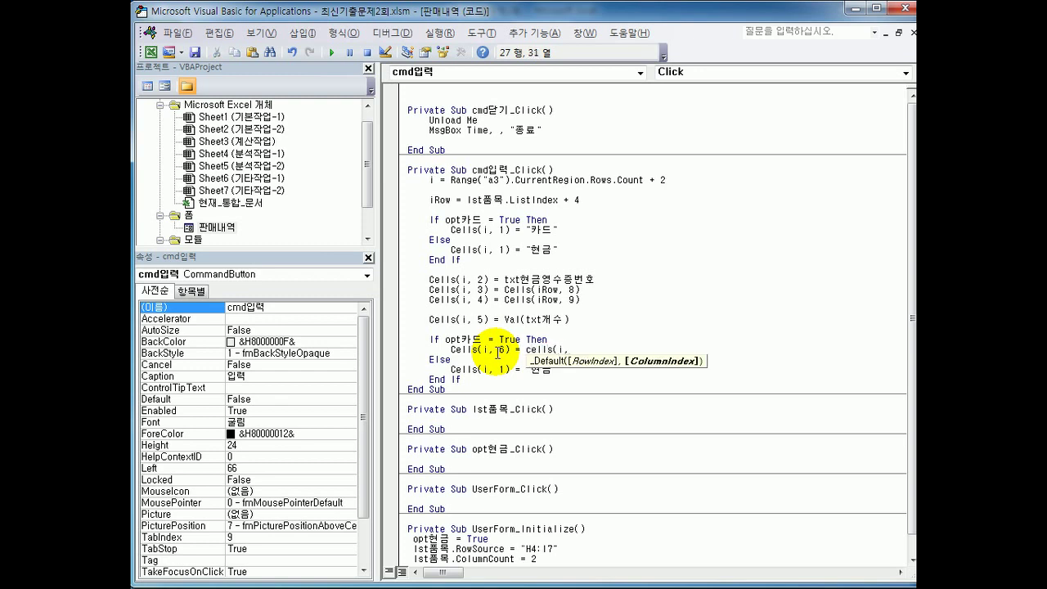
{"action": "type", "text": "5) "}
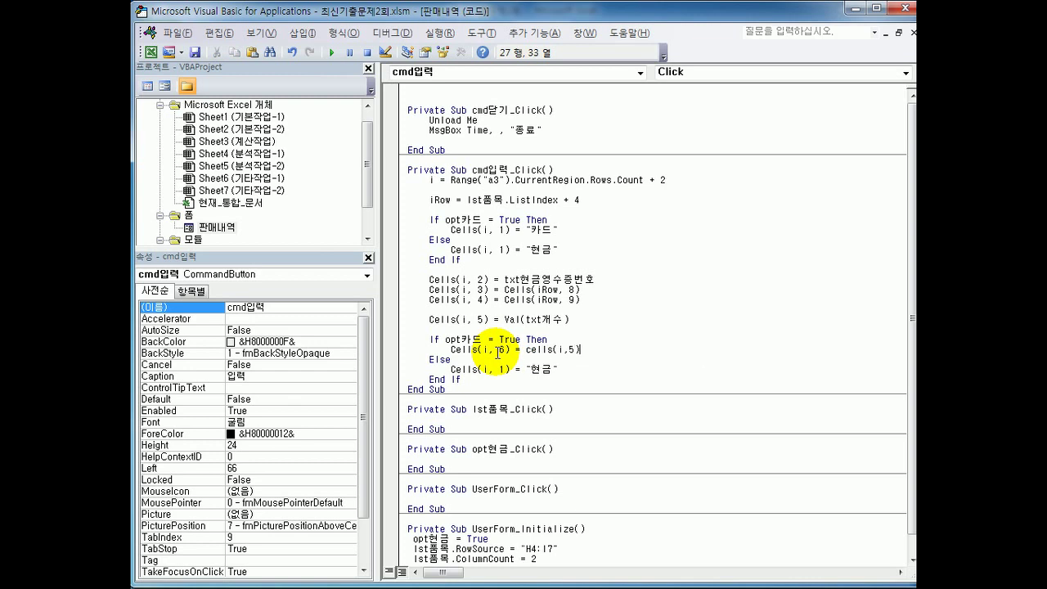
{"action": "type", "text": "* cells(i,4"}
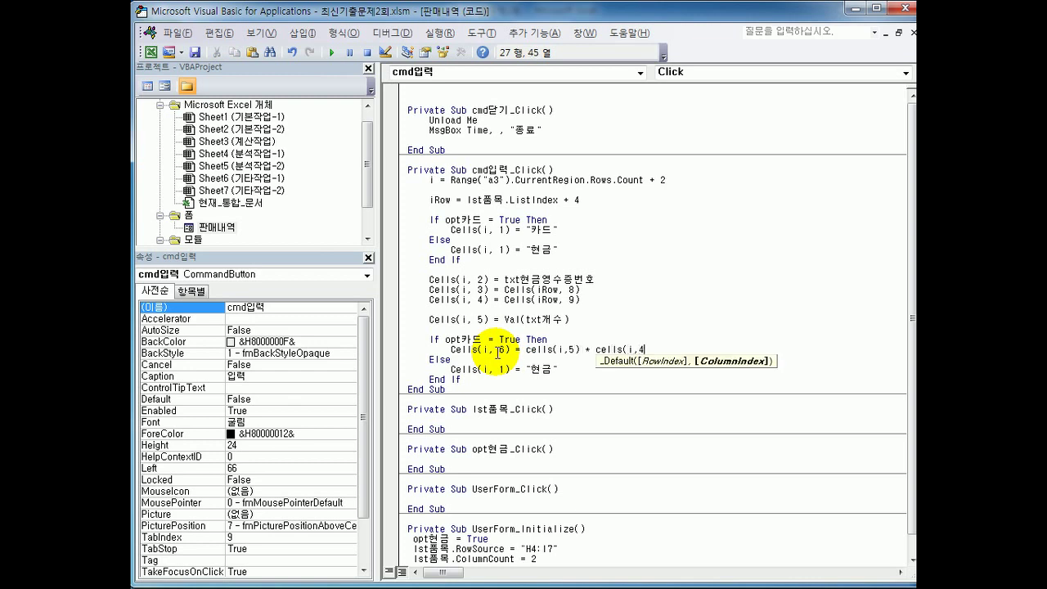
{"action": "type", "text": ") "}
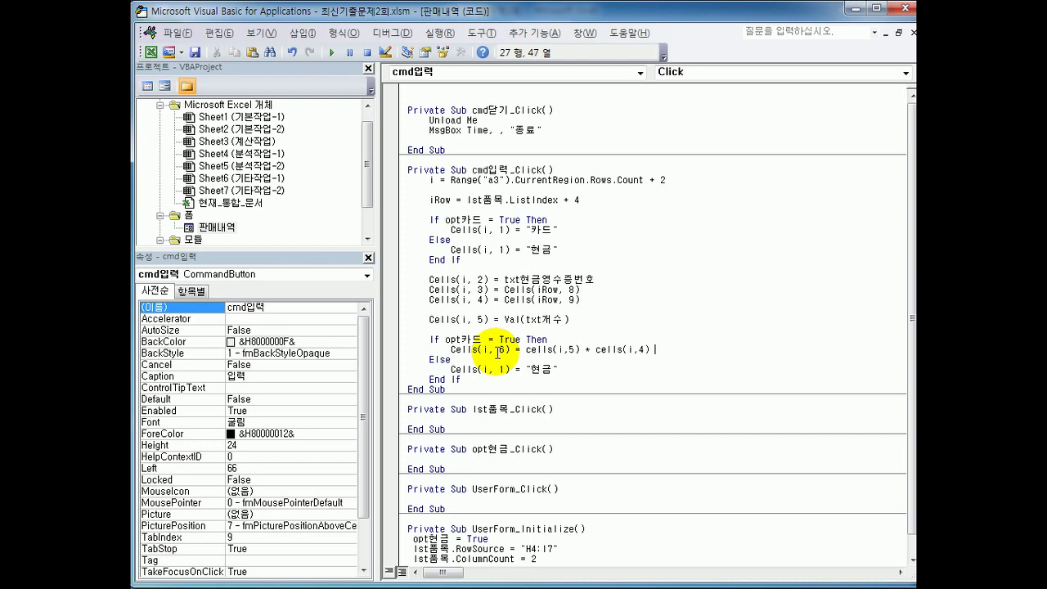
{"action": "type", "text": "* 0.93"}
{"action": "key", "text": "Return"}
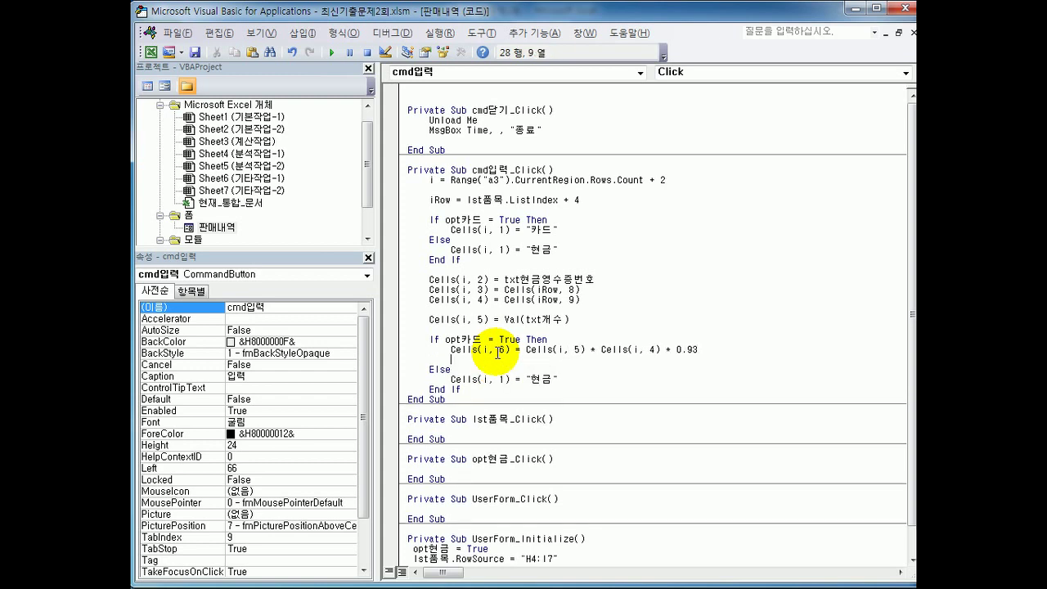
{"action": "key", "text": "BackSpace"}
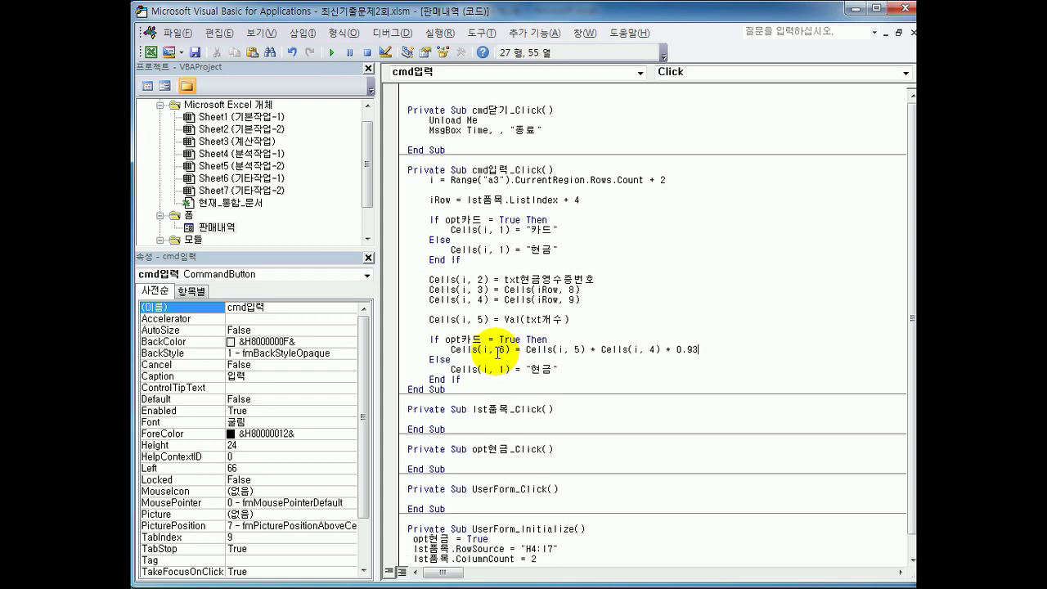
Replace the assignment in the second block's Else branch with a copy of the Cells(i, 6) formula
{"action": "key", "text": "shift+Home"}
{"action": "key", "text": "ctrl+c"}
{"action": "key", "text": "Down"}
{"action": "key", "text": "Down"}
{"action": "key", "text": "shift+End"}
{"action": "key", "text": "ctrl+v"}
Delete the * 0.93 factor from the Else branch's Cells(i, 6) formula and add a blank line below End If
{"action": "key", "text": "shift+Left"}
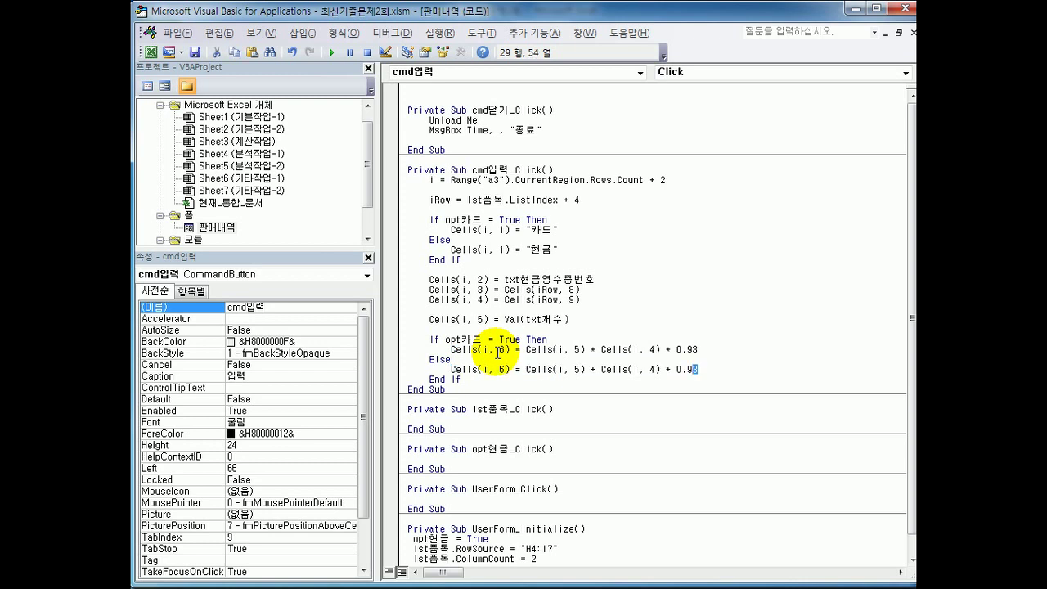
{"action": "key", "text": "shift+Left"}
{"action": "key", "text": "shift+Left"}
{"action": "key", "text": "shift+Left"}
{"action": "key", "text": "shift+Left"}
{"action": "key", "text": "shift+Left"}
{"action": "key", "text": "shift+Left"}
{"action": "key", "text": "Delete"}
{"action": "key", "text": "Down"}
{"action": "key", "text": "Return"}
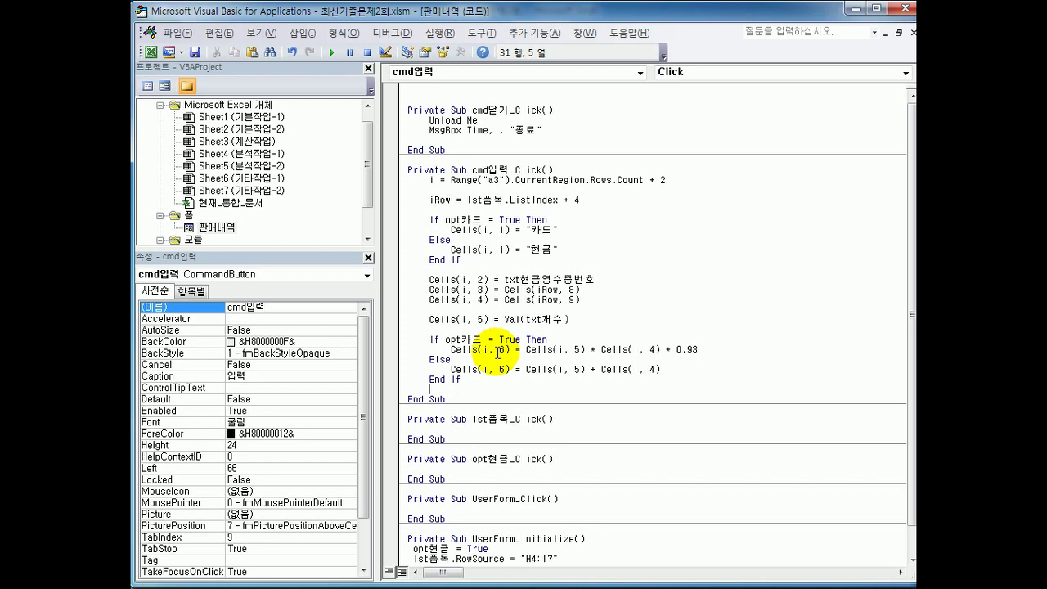
Run the 판매내역 form from the worksheet and submit a 현금 entry with a masked receipt number, 샴퓨 and 개수 1
{"action": "left_click", "coordinate": [904, 8]}
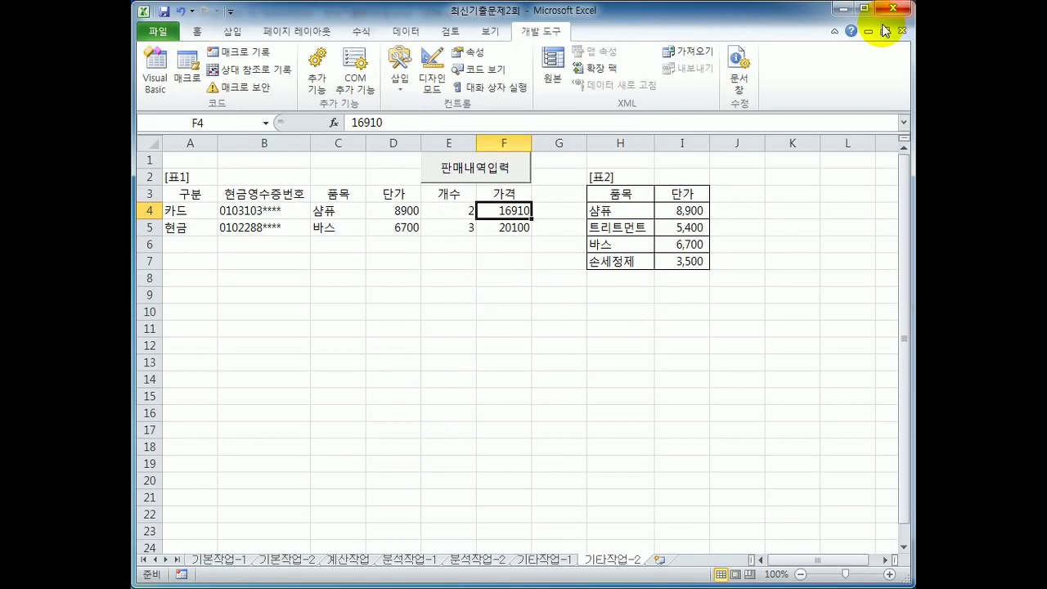
{"action": "left_click", "coordinate": [550, 393]}
{"action": "left_click", "coordinate": [499, 172]}
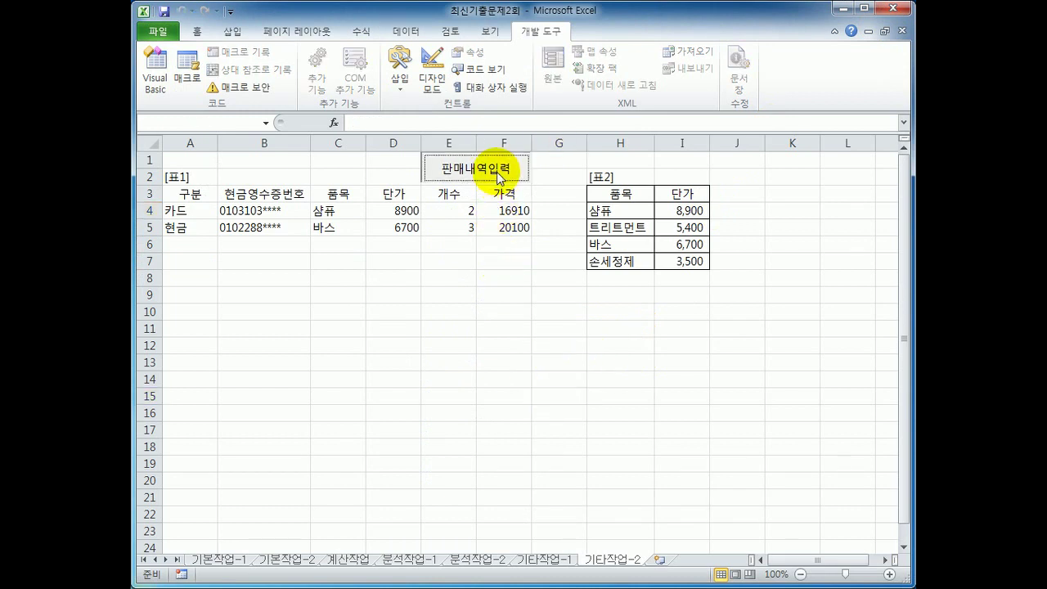
{"action": "left_click_drag", "start_coordinate": [541, 155], "coordinate": [686, 206]}
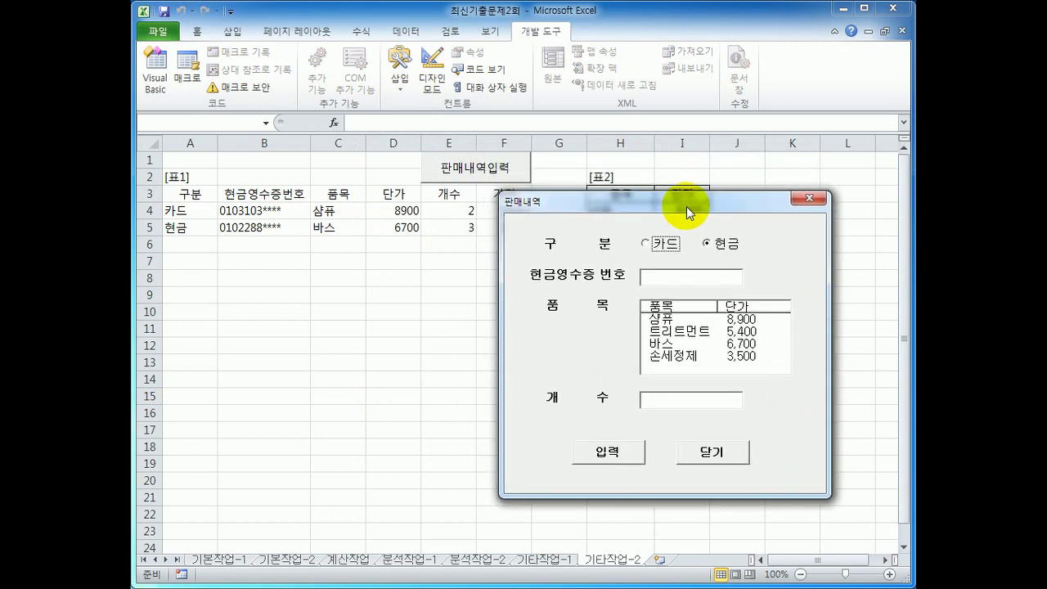
{"action": "left_click", "coordinate": [673, 276]}
{"action": "type", "text": "01011**11"}
{"action": "key", "text": "BackSpace"}
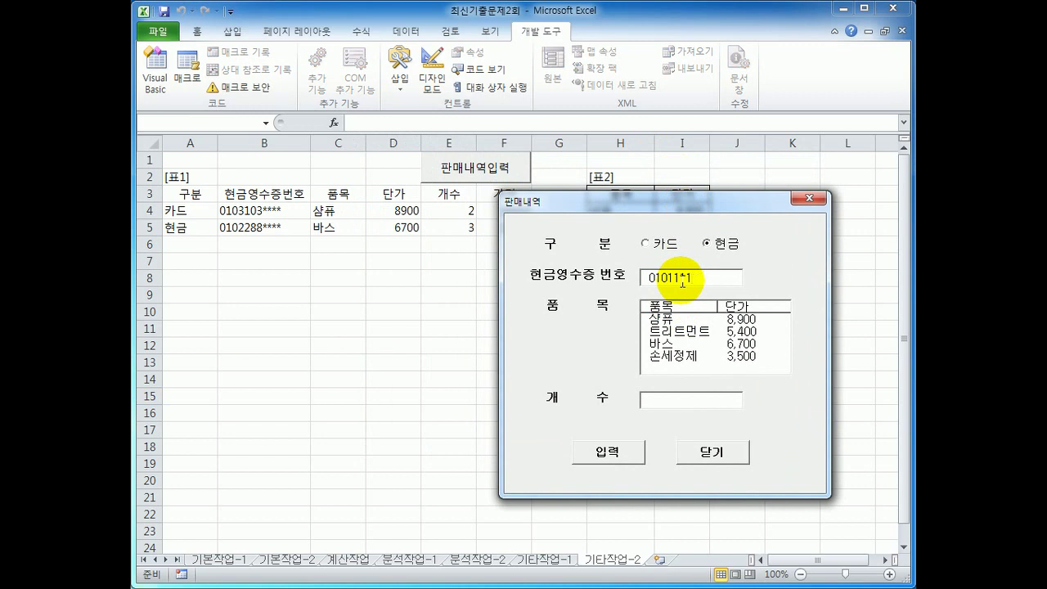
{"action": "type", "text": "***"}
{"action": "left_click", "coordinate": [675, 319]}
{"action": "left_click", "coordinate": [674, 399]}
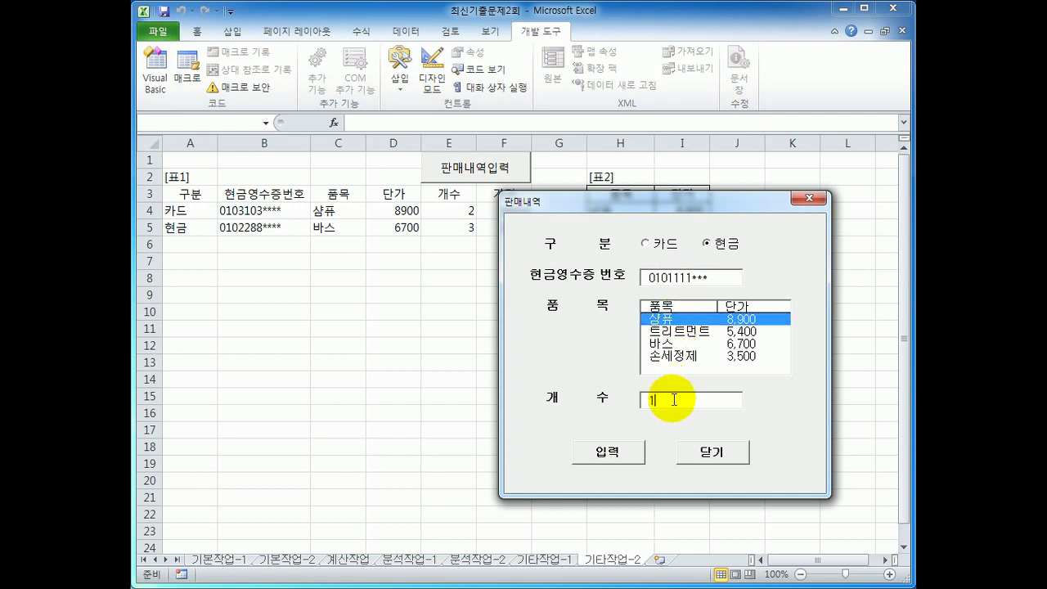
{"action": "type", "text": "1"}
{"action": "left_click", "coordinate": [608, 451]}
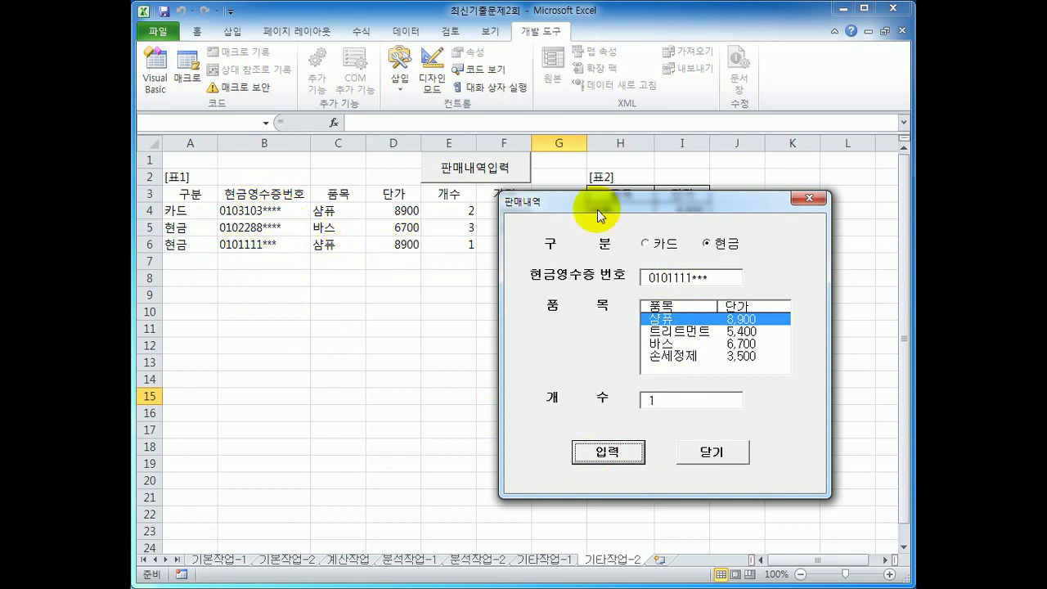
Submit the same form entry with 카드 selected, and move the form aside to check the 가격 column of 표1
{"action": "left_click", "coordinate": [651, 245]}
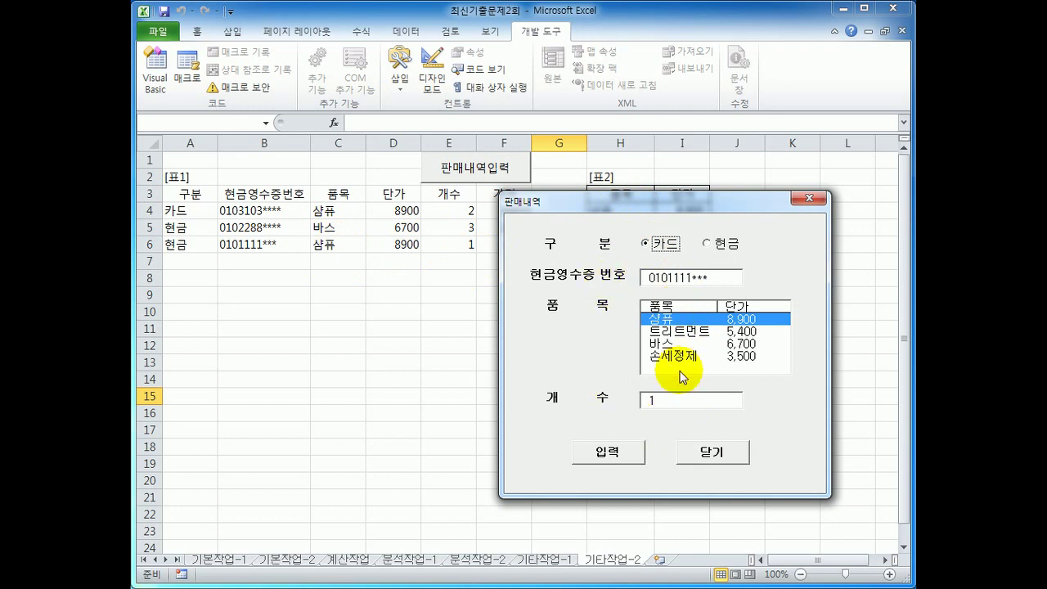
{"action": "left_click", "coordinate": [655, 401]}
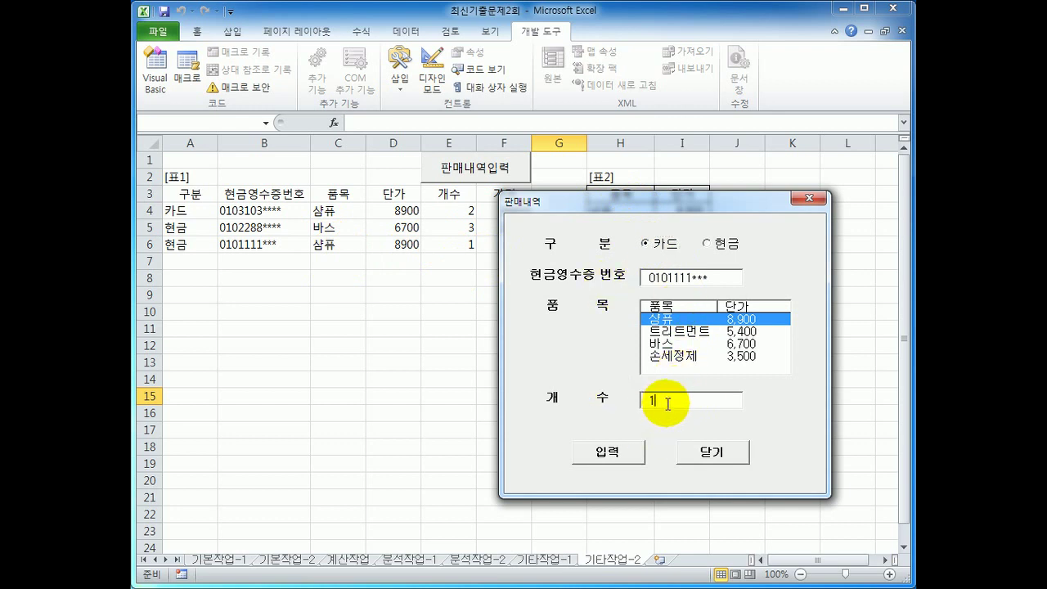
{"action": "left_click", "coordinate": [606, 454]}
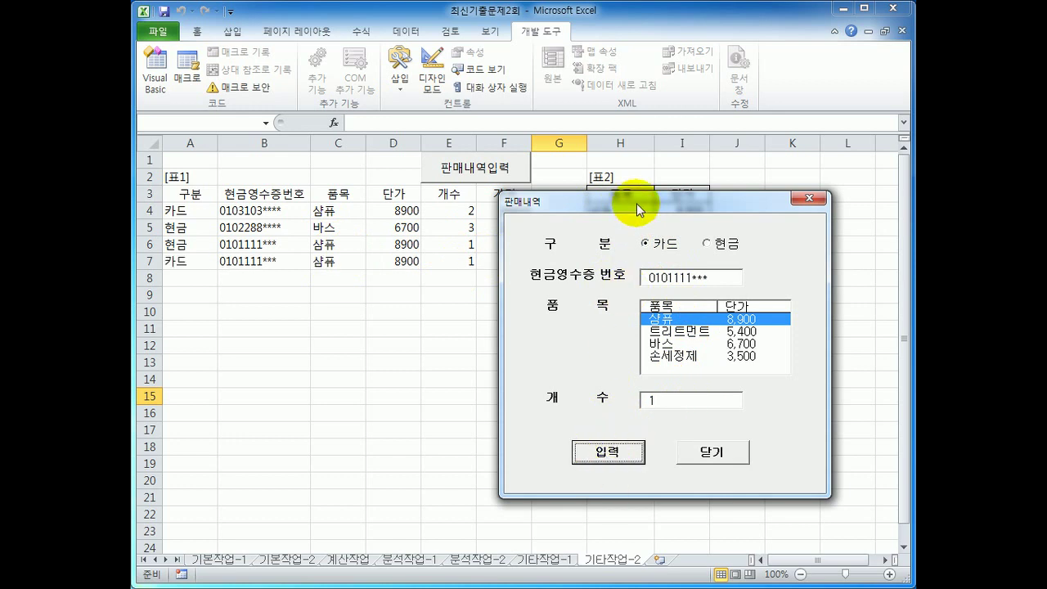
{"action": "left_click_drag", "start_coordinate": [636, 202], "coordinate": [710, 177]}
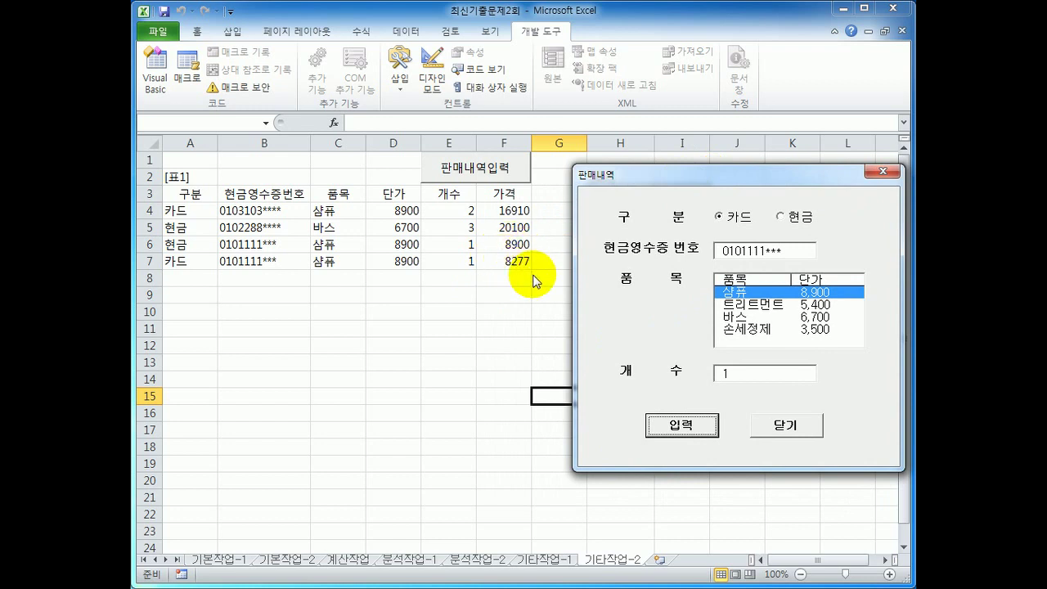
Close the 판매내역 form with 닫기, dismiss the 종료 message and select cell I18
{"action": "left_click", "coordinate": [779, 430]}
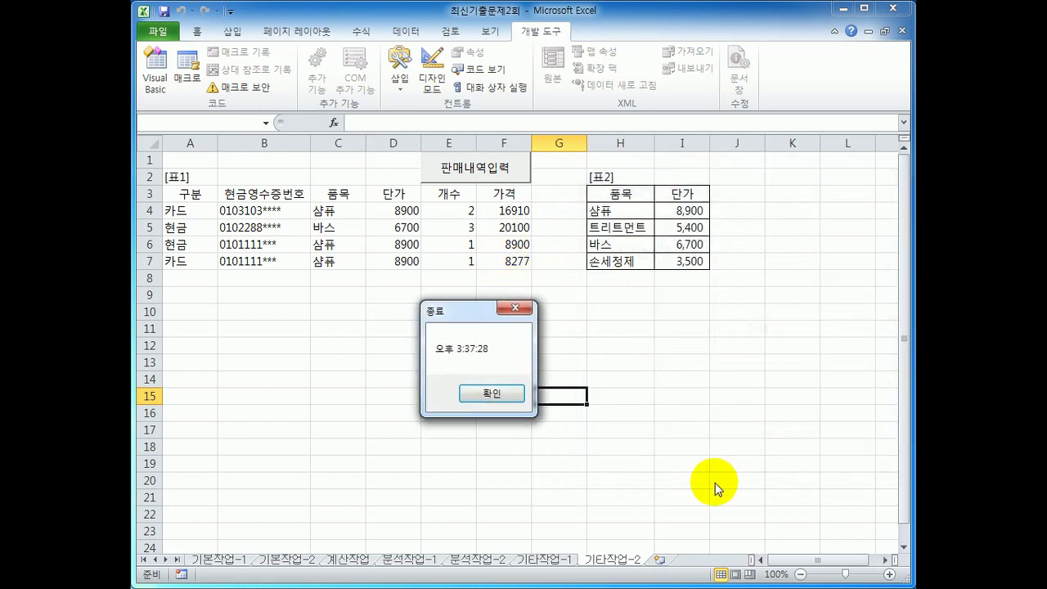
{"action": "left_click", "coordinate": [487, 396]}
{"action": "left_click", "coordinate": [682, 447]}
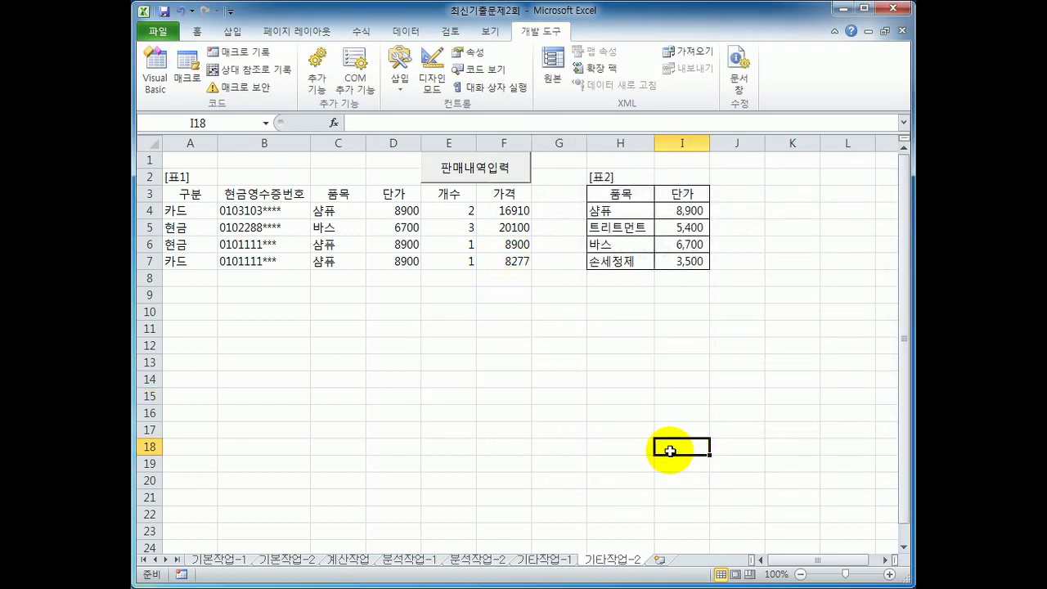